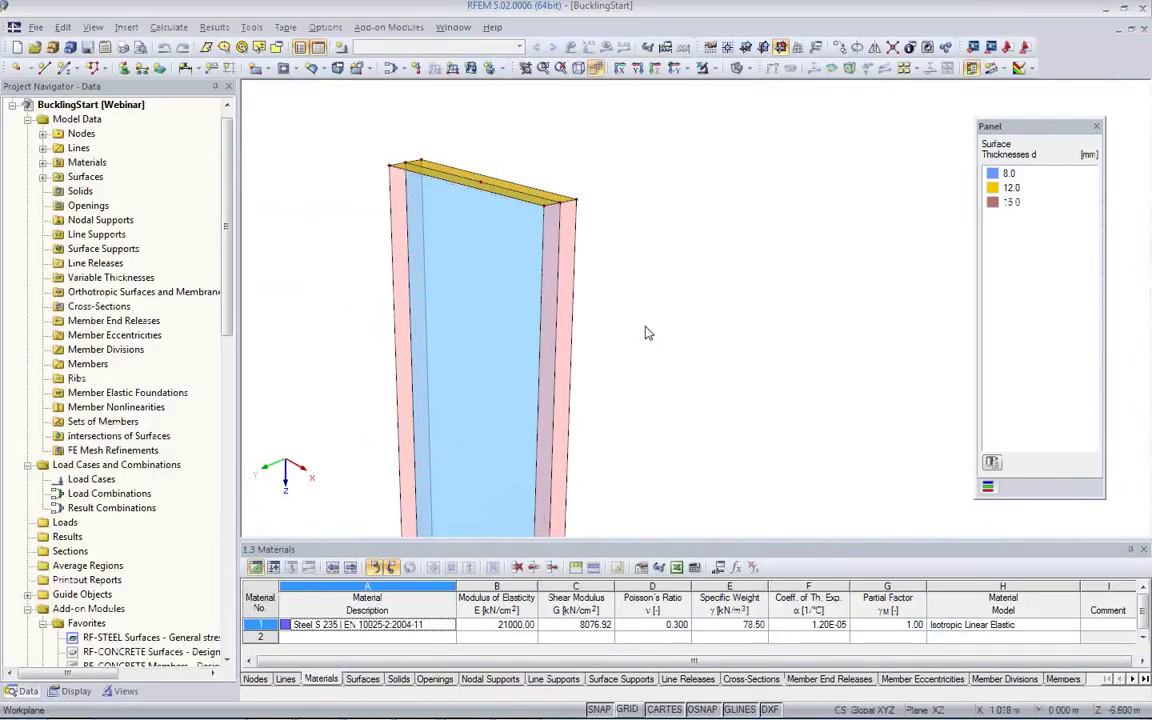
Step: Examine the tapered steel column along its full height and highlight its surfaces
{"action": "scroll", "coordinate": [648, 333], "scroll_direction": "down", "scroll_amount": 1}
{"action": "middle_click_drag", "start_coordinate": [664, 326], "coordinate": [588, 248]}
{"action": "scroll", "coordinate": [589, 250], "scroll_direction": "down", "scroll_amount": 3}
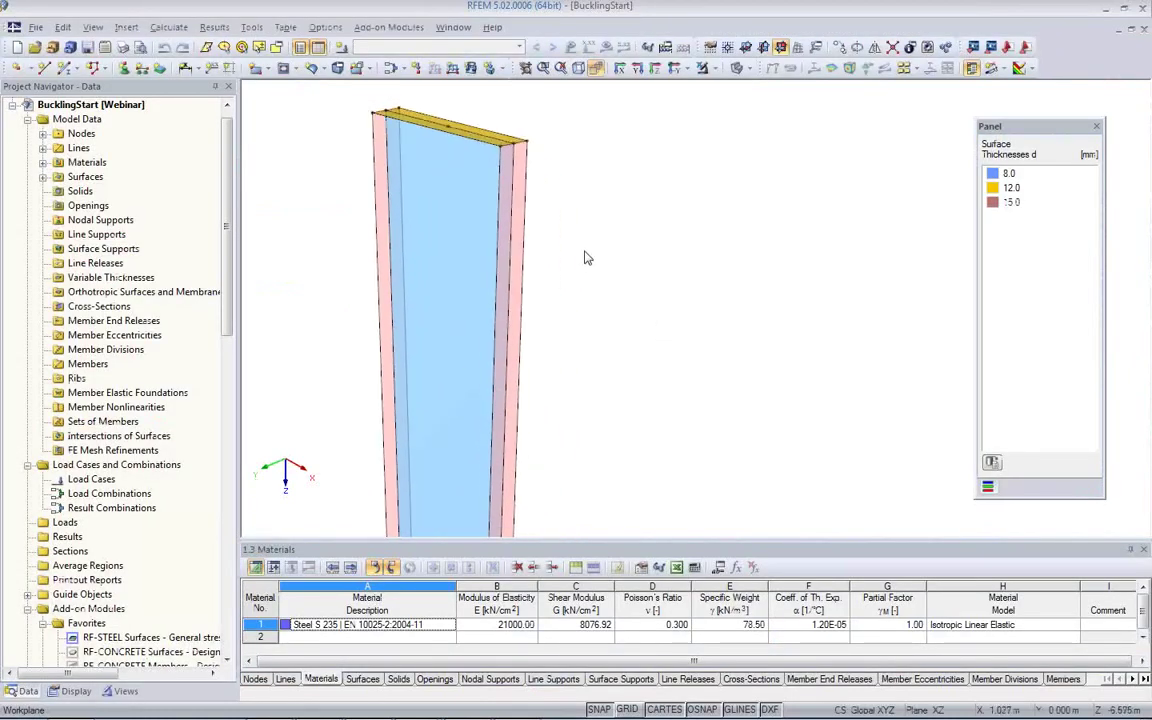
{"action": "middle_click_drag", "start_coordinate": [631, 324], "coordinate": [550, 280]}
{"action": "scroll", "coordinate": [553, 279], "scroll_direction": "down", "scroll_amount": 3}
{"action": "middle_click_drag", "start_coordinate": [587, 341], "coordinate": [566, 256]}
{"action": "scroll", "coordinate": [566, 256], "scroll_direction": "down", "scroll_amount": 3}
{"action": "scroll", "coordinate": [556, 300], "scroll_direction": "down", "scroll_amount": 2}
{"action": "middle_click_drag", "start_coordinate": [569, 344], "coordinate": [527, 324]}
{"action": "scroll", "coordinate": [526, 325], "scroll_direction": "up", "scroll_amount": 1}
{"action": "middle_click_drag", "start_coordinate": [490, 400], "coordinate": [491, 354]}
{"action": "scroll", "coordinate": [491, 353], "scroll_direction": "down", "scroll_amount": 1}
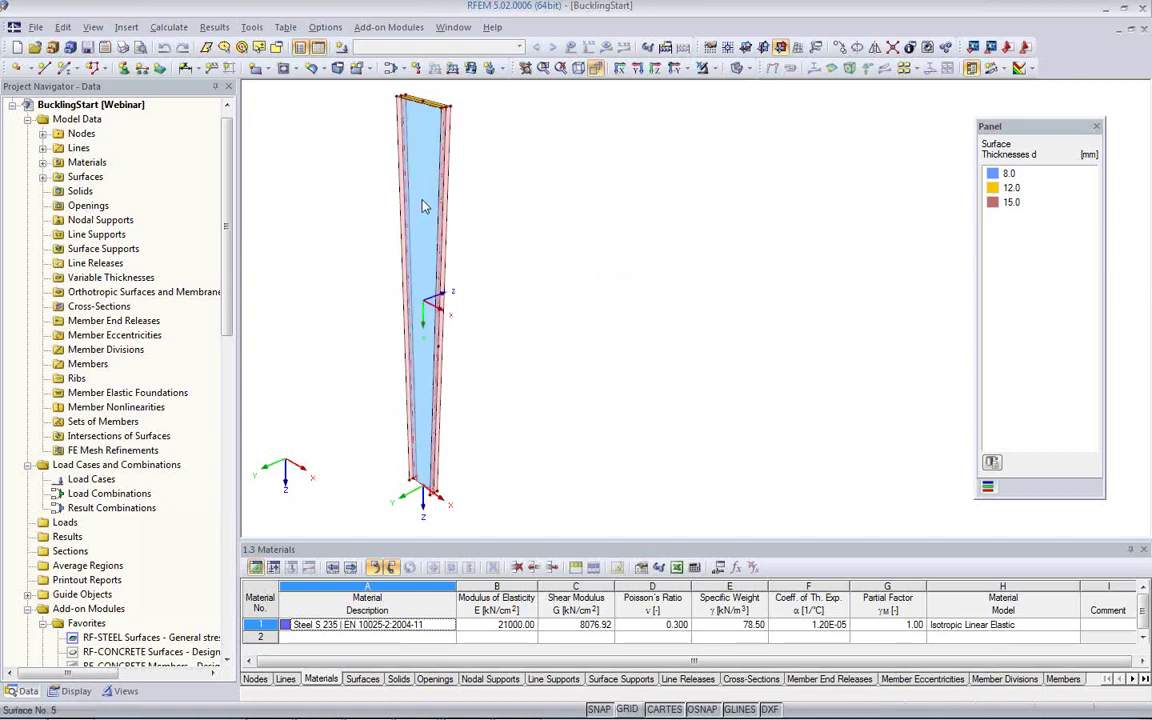
{"action": "left_click", "coordinate": [420, 290]}
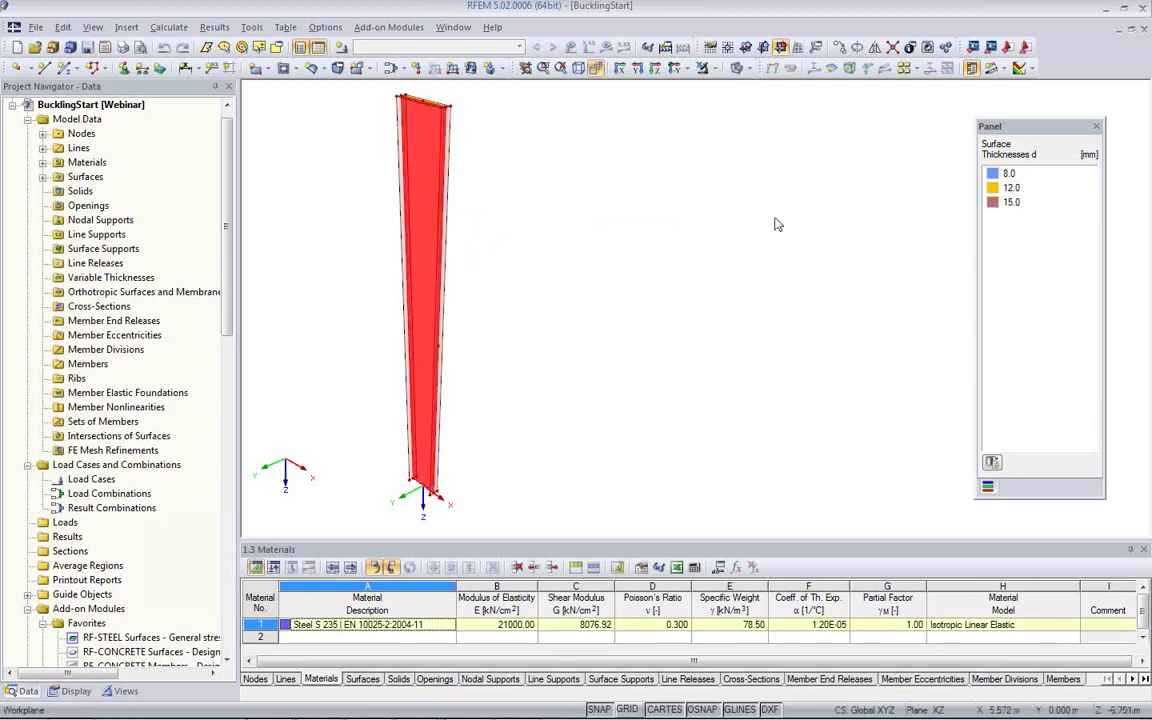
{"action": "left_click", "coordinate": [738, 214]}
Step: Inspect the column's top plate and flanges up close, and follow the shaft downward
{"action": "scroll", "coordinate": [455, 214], "scroll_direction": "up", "scroll_amount": 1}
{"action": "scroll", "coordinate": [455, 218], "scroll_direction": "up", "scroll_amount": 1}
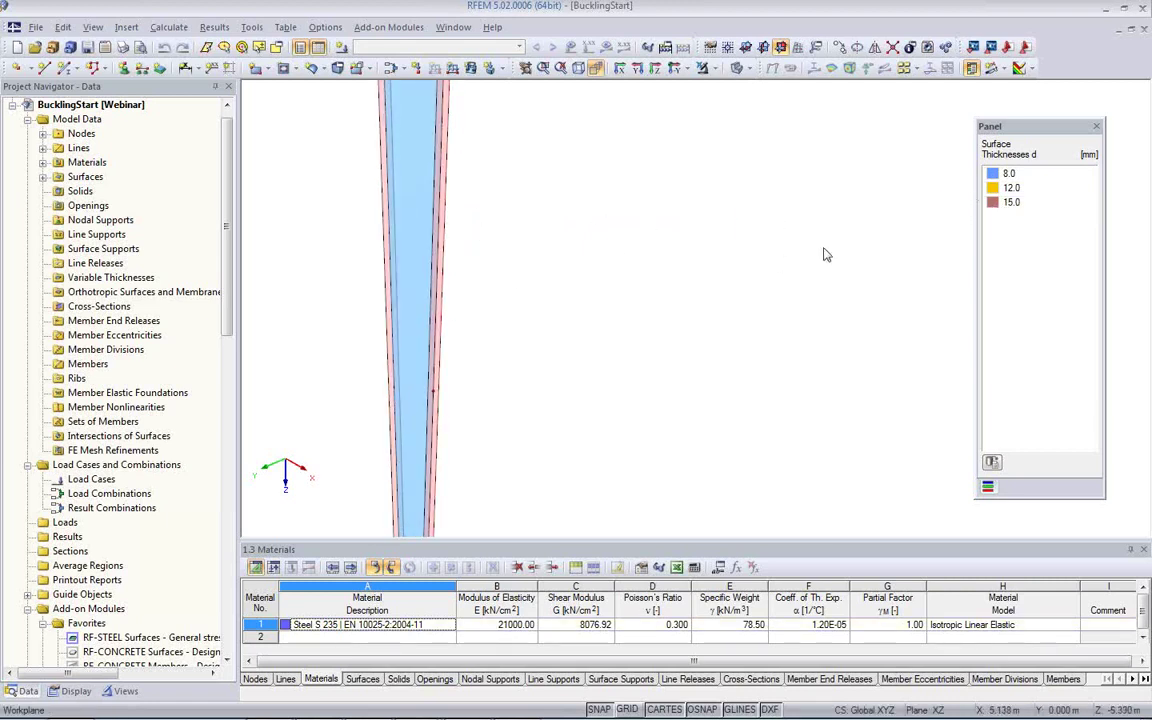
{"action": "middle_click_drag", "start_coordinate": [515, 203], "coordinate": [557, 408]}
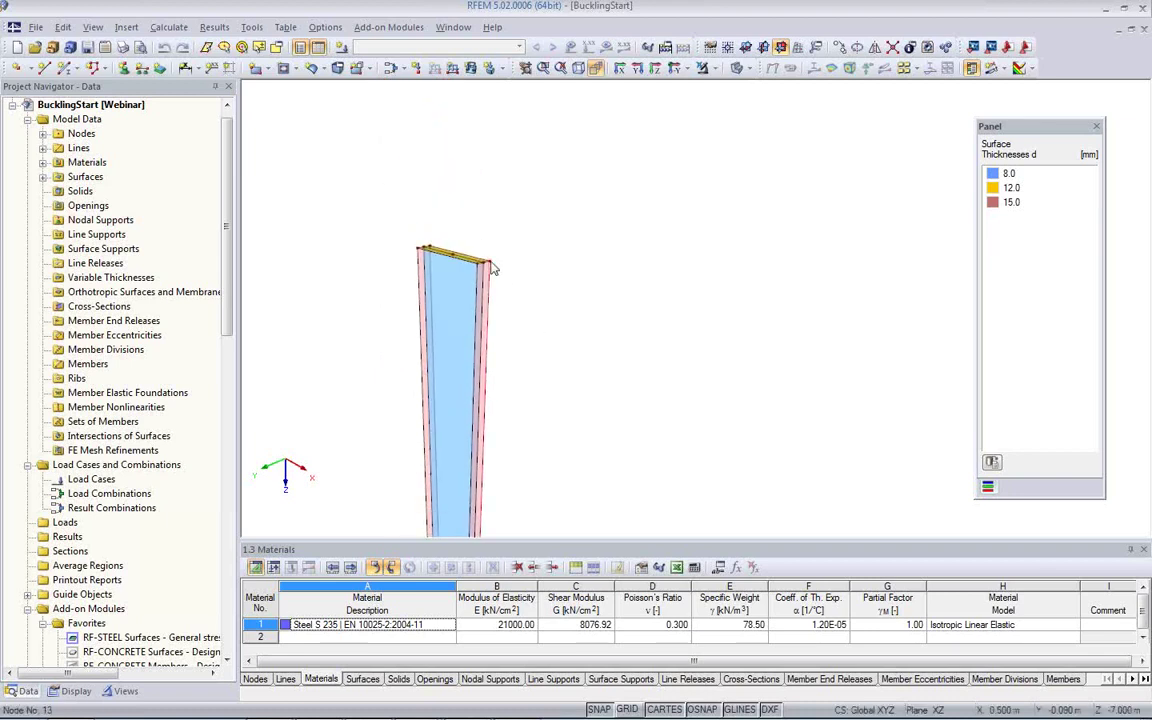
{"action": "scroll", "coordinate": [470, 260], "scroll_direction": "up", "scroll_amount": 6}
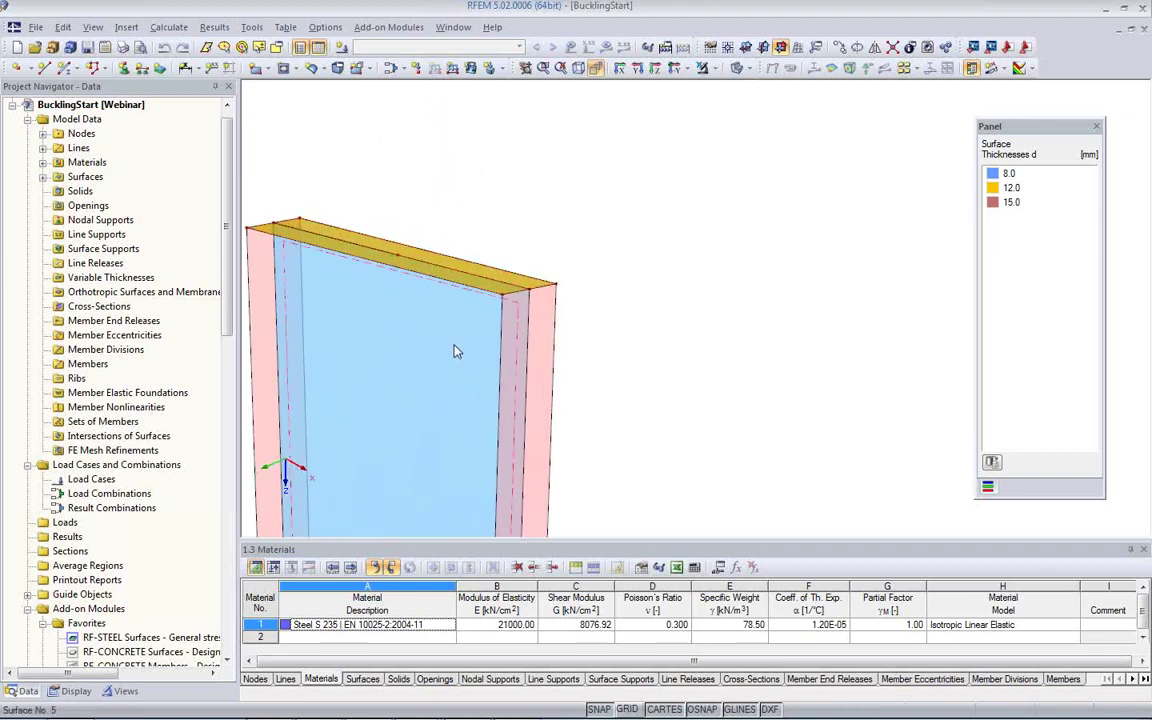
{"action": "scroll", "coordinate": [455, 347], "scroll_direction": "down", "scroll_amount": 3}
{"action": "middle_click_drag", "start_coordinate": [427, 370], "coordinate": [455, 228]}
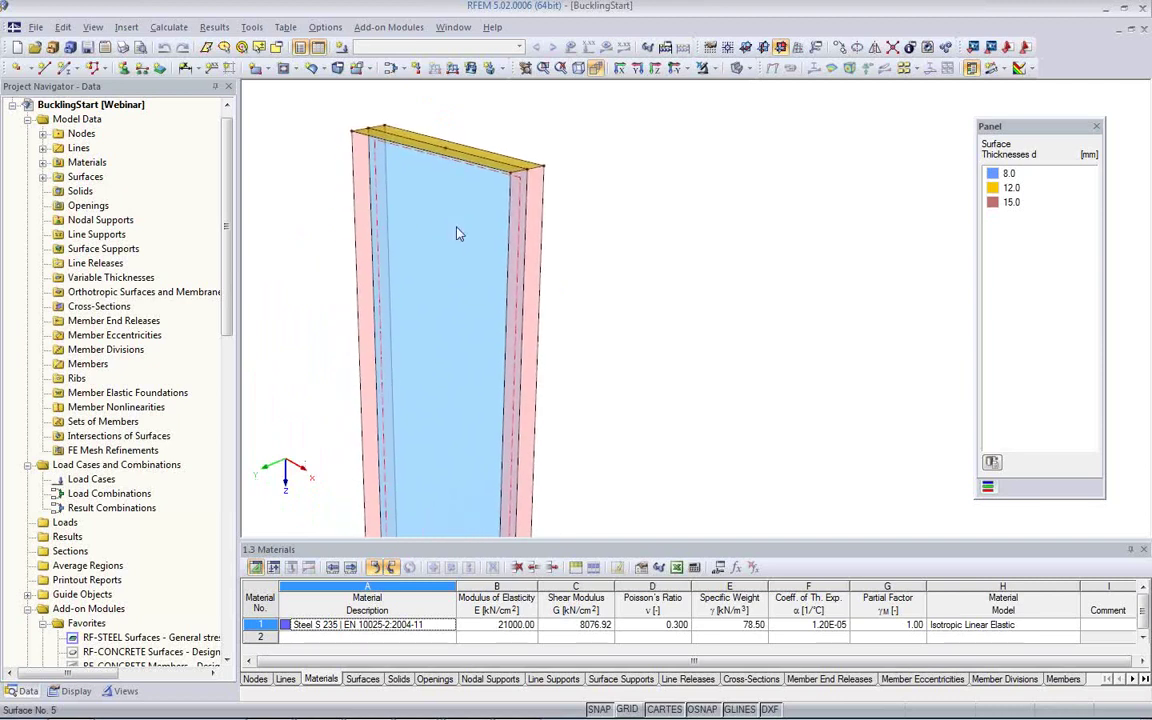
{"action": "scroll", "coordinate": [455, 228], "scroll_direction": "down", "scroll_amount": 4}
{"action": "middle_click_drag", "start_coordinate": [473, 347], "coordinate": [444, 227]}
{"action": "scroll", "coordinate": [476, 303], "scroll_direction": "down", "scroll_amount": 4}
{"action": "middle_click_drag", "start_coordinate": [545, 320], "coordinate": [483, 332]}
{"action": "scroll", "coordinate": [509, 270], "scroll_direction": "down", "scroll_amount": 3}
{"action": "scroll", "coordinate": [455, 262], "scroll_direction": "down", "scroll_amount": 2}
Step: Extrude the two short end lines of the column's top plate (12;15) 1.5 m in global +X as 12 mm thick surfaces
{"action": "scroll", "coordinate": [457, 265], "scroll_direction": "up", "scroll_amount": 3}
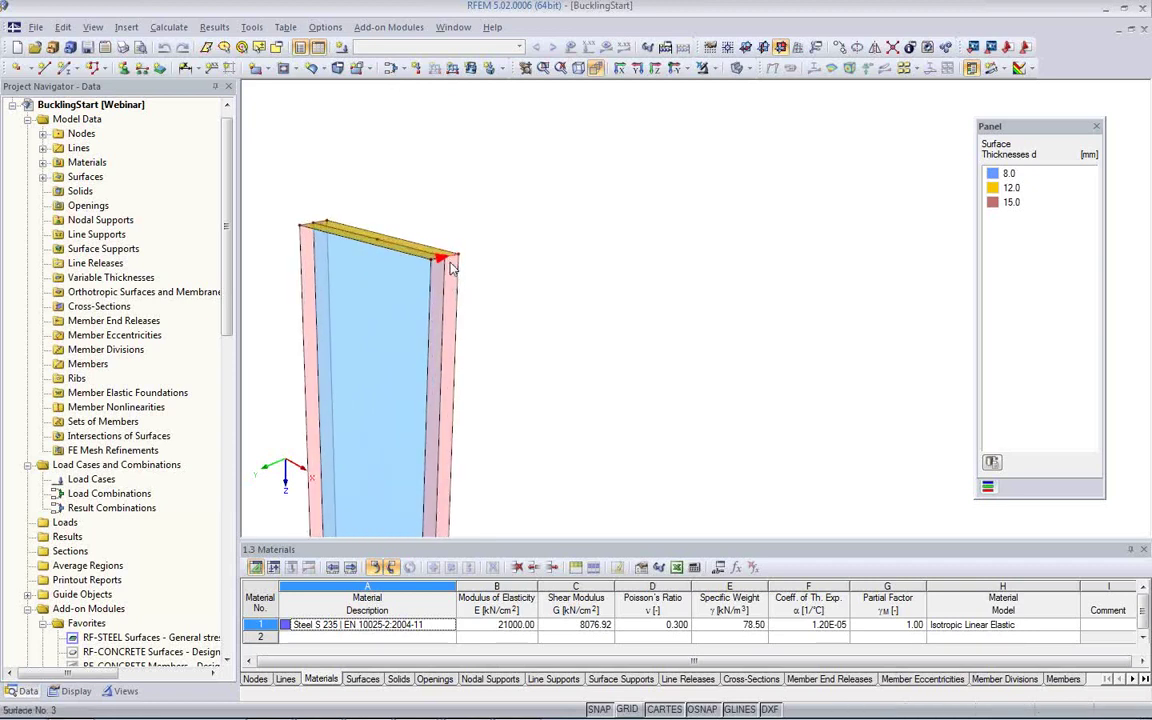
{"action": "middle_click_drag", "start_coordinate": [463, 290], "coordinate": [467, 202]}
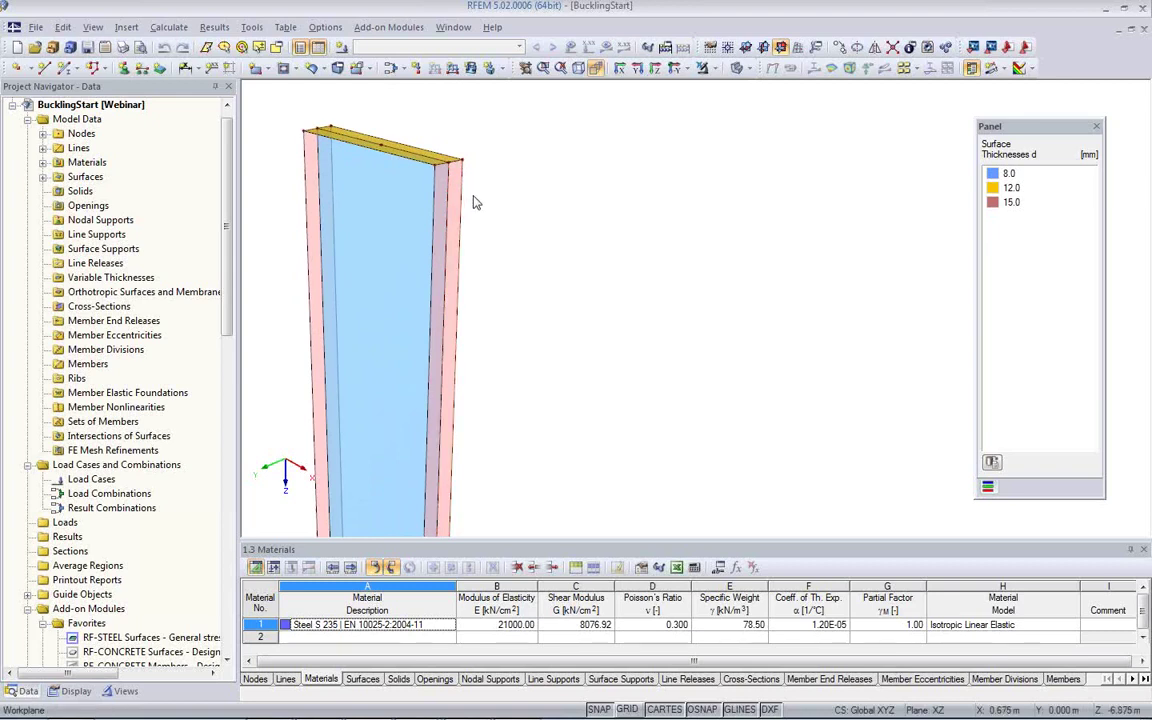
{"action": "middle_click_drag", "start_coordinate": [476, 203], "coordinate": [527, 260], "text": "ctrl"}
{"action": "scroll", "coordinate": [522, 270], "scroll_direction": "up", "scroll_amount": 2}
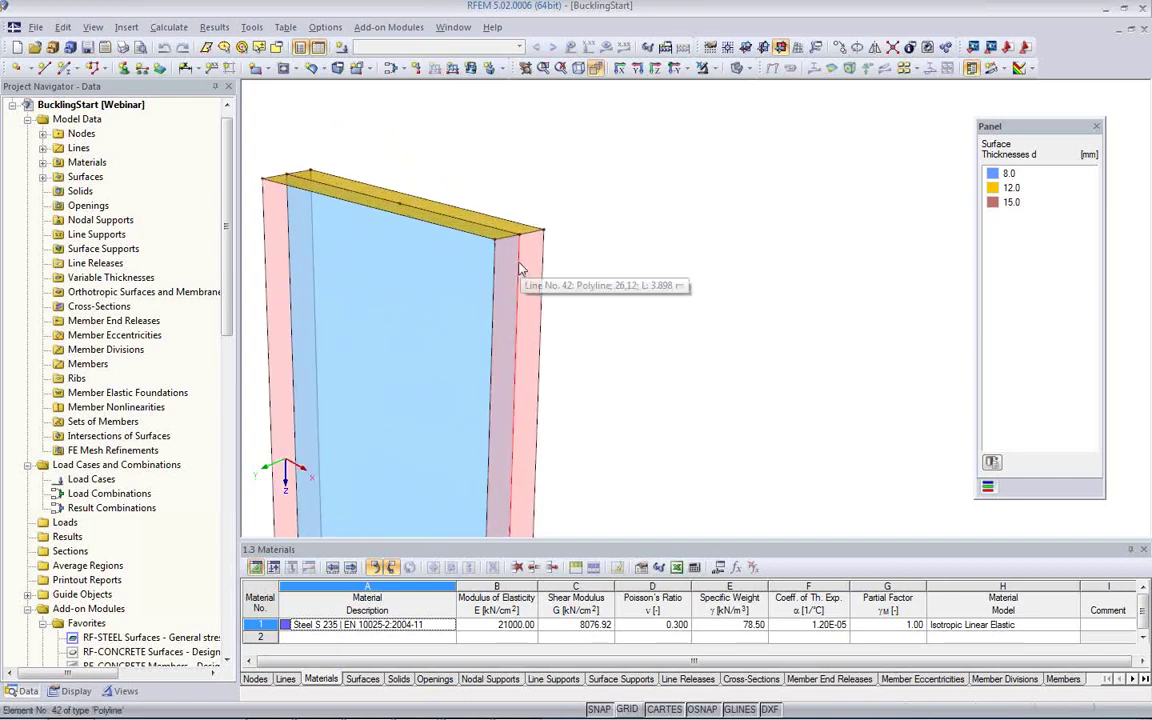
{"action": "middle_click_drag", "start_coordinate": [586, 355], "coordinate": [473, 235], "text": "ctrl"}
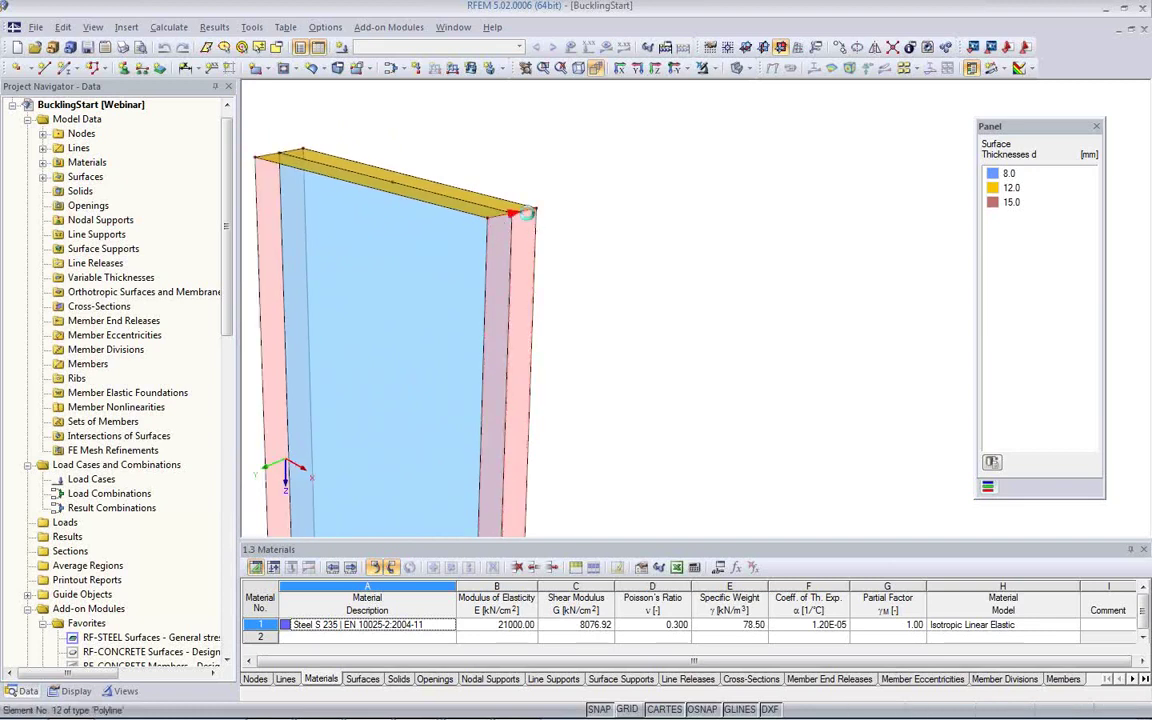
{"action": "right_click", "coordinate": [530, 220]}
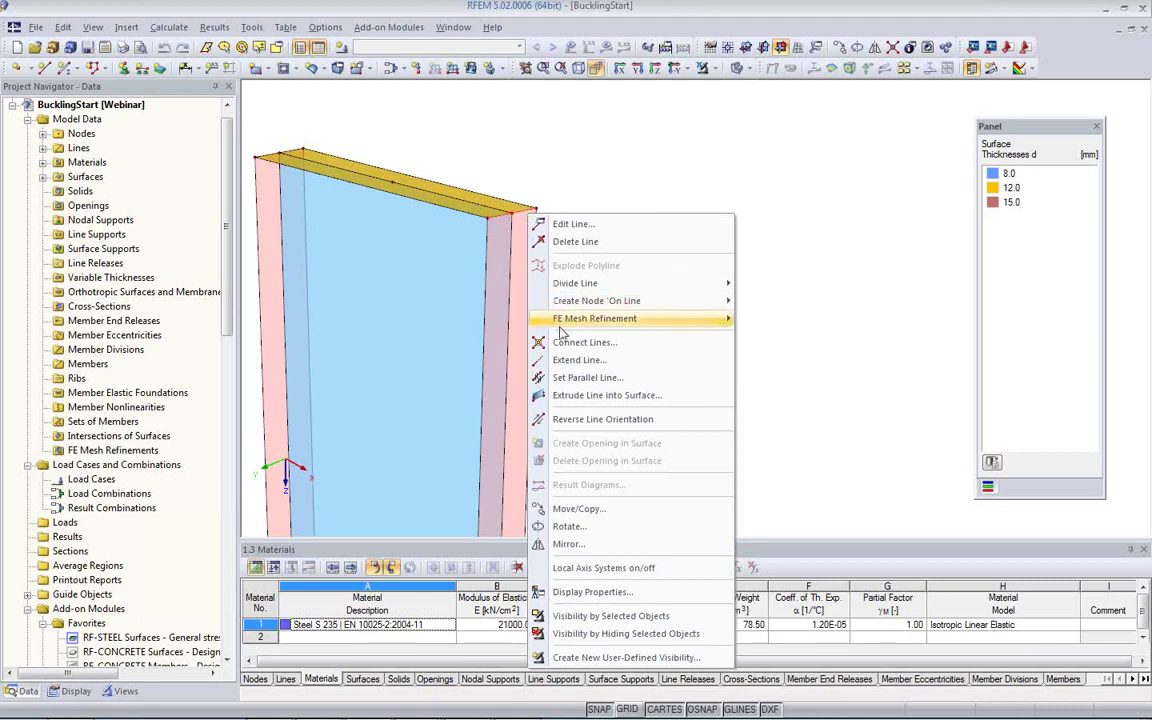
{"action": "mouse_move", "coordinate": [560, 320]}
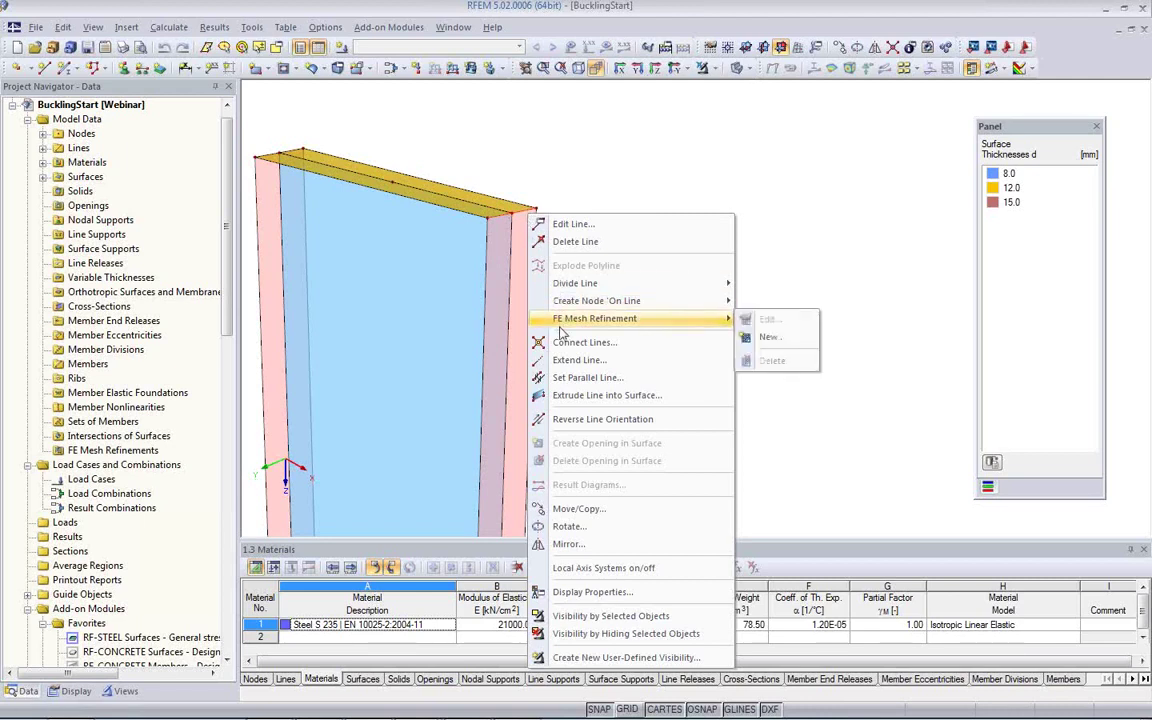
{"action": "left_click", "coordinate": [590, 396]}
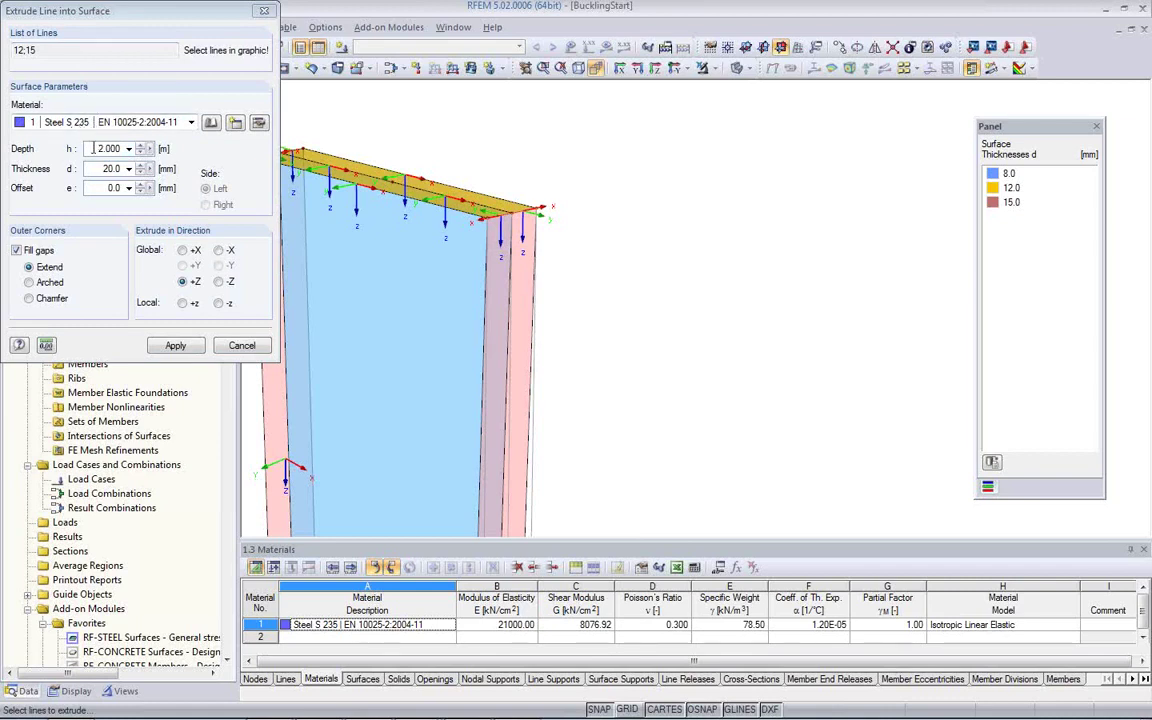
{"action": "left_click_drag", "start_coordinate": [93, 148], "coordinate": [149, 148]}
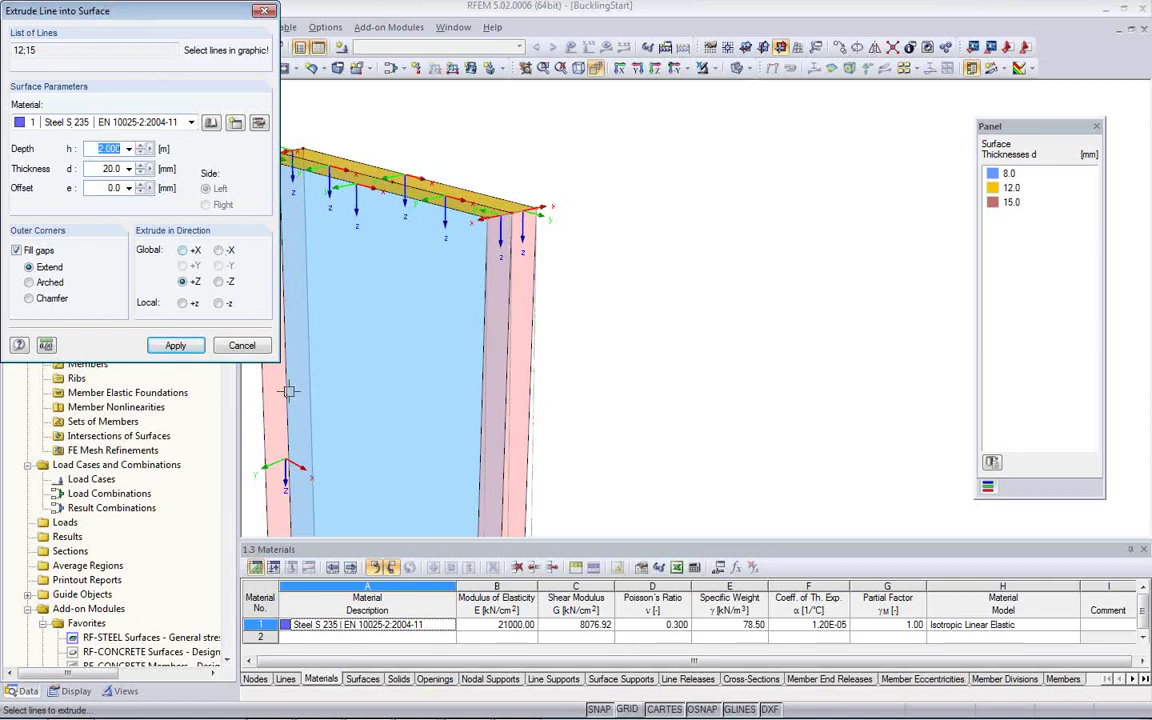
{"action": "left_click", "coordinate": [182, 251]}
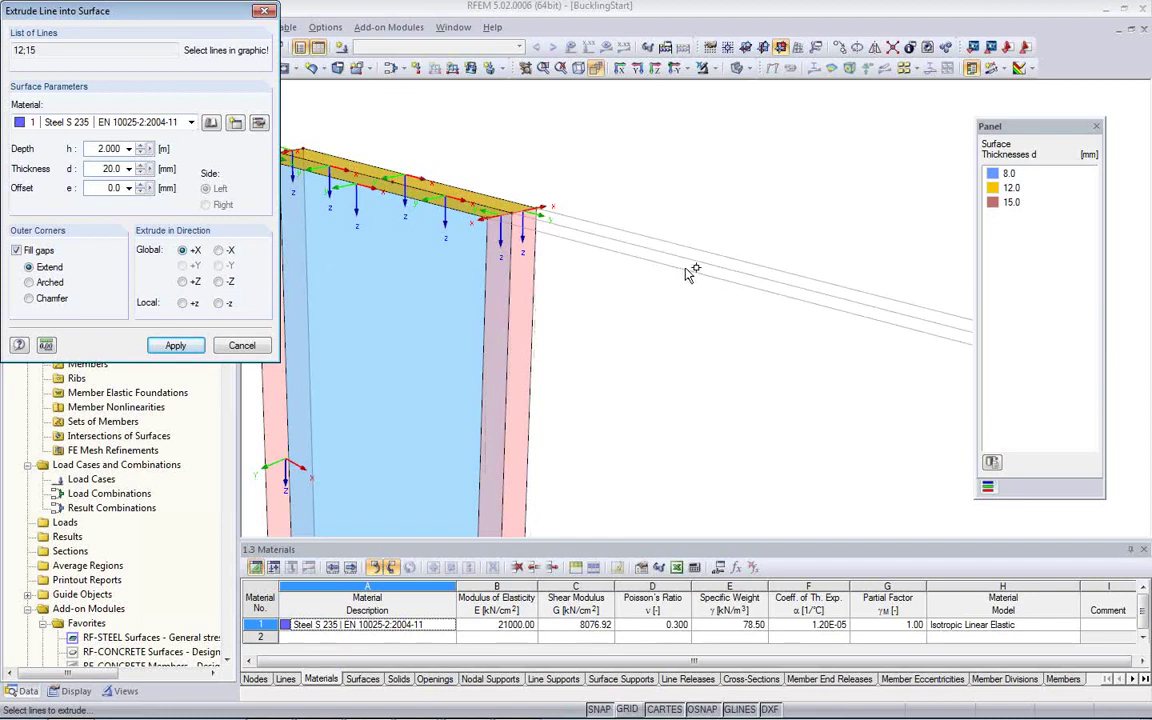
{"action": "left_click_drag", "start_coordinate": [93, 148], "coordinate": [135, 152]}
{"action": "type", "text": "1"}
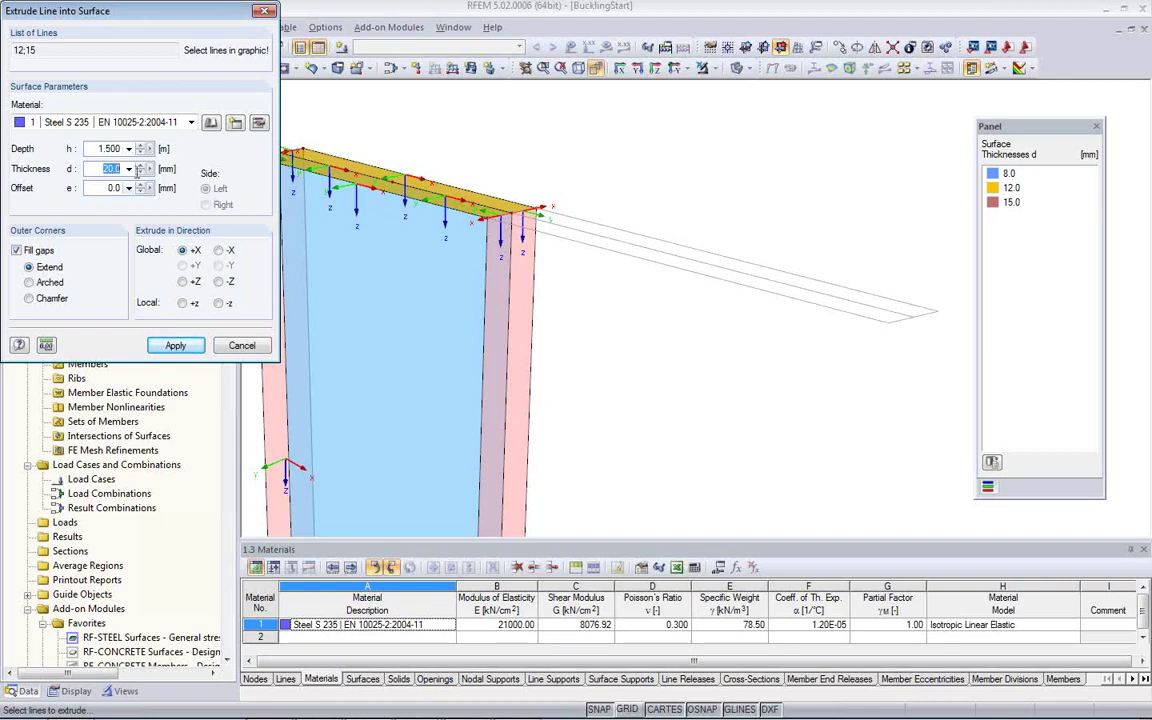
{"action": "type", "text": "1."}
{"action": "left_click", "coordinate": [175, 347]}
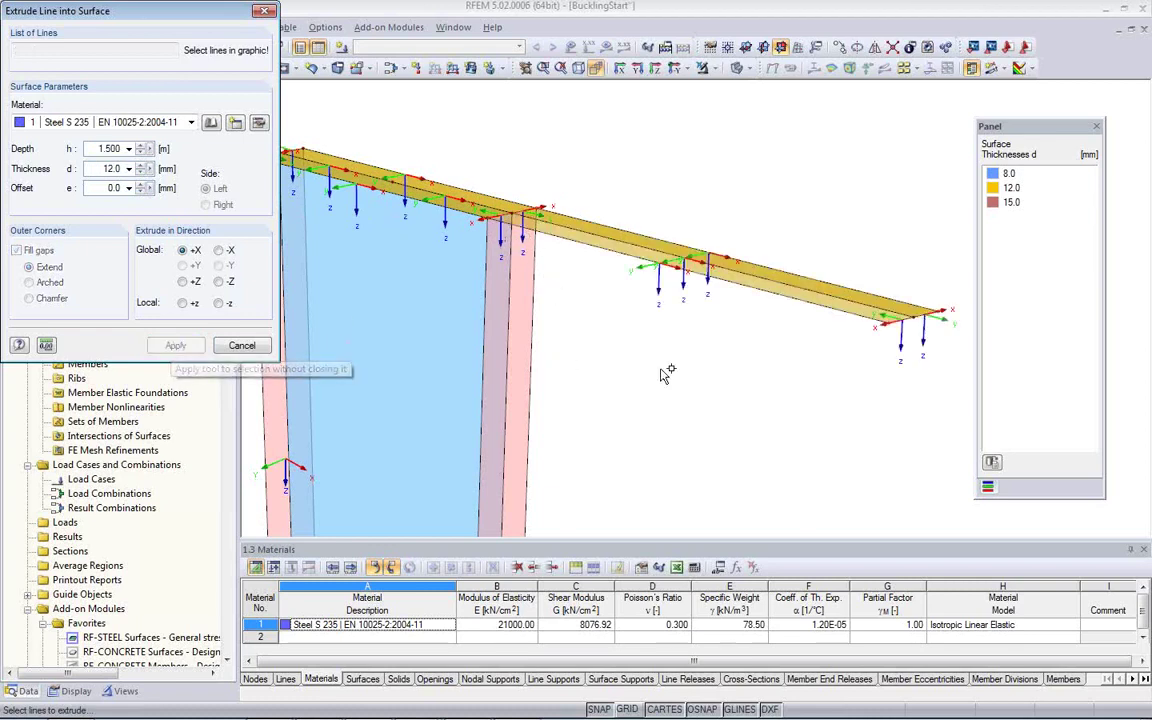
Step: Extrude the two free end lines of the new horizontal plate (14;21) 0.6 m in global +Z as 25 mm thick surfaces
{"action": "middle_click_drag", "start_coordinate": [869, 411], "coordinate": [789, 354]}
{"action": "scroll", "coordinate": [823, 298], "scroll_direction": "up", "scroll_amount": 3}
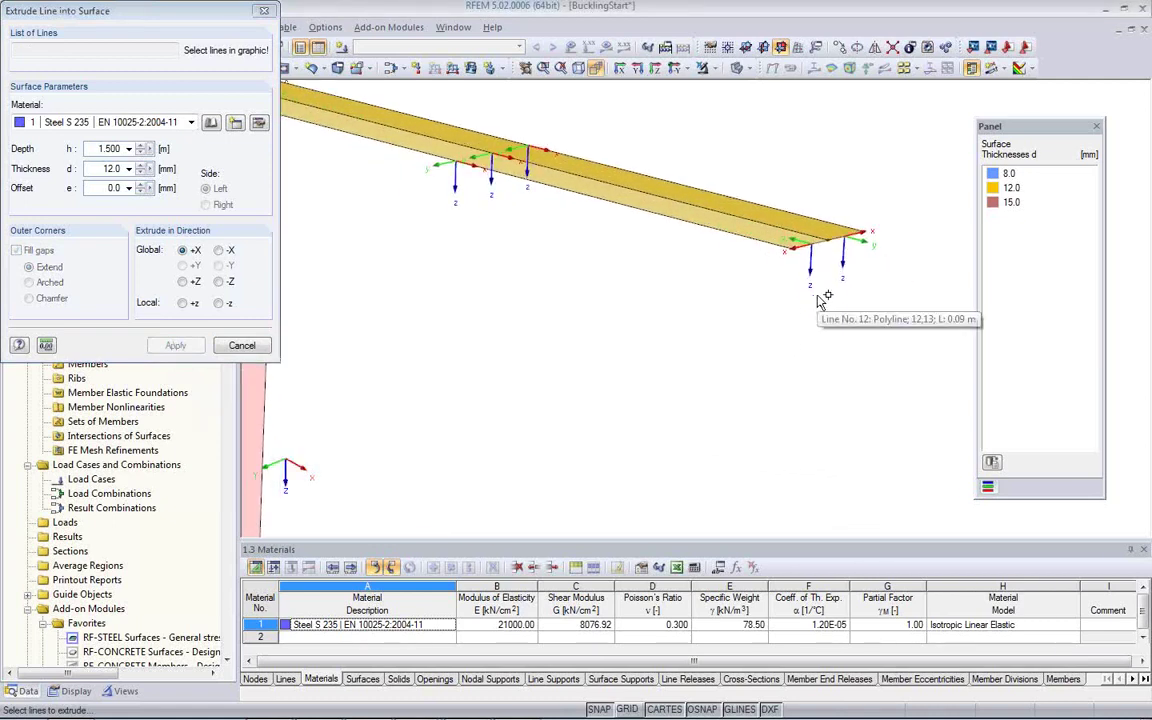
{"action": "left_click", "coordinate": [806, 236]}
{"action": "left_click", "coordinate": [856, 223]}
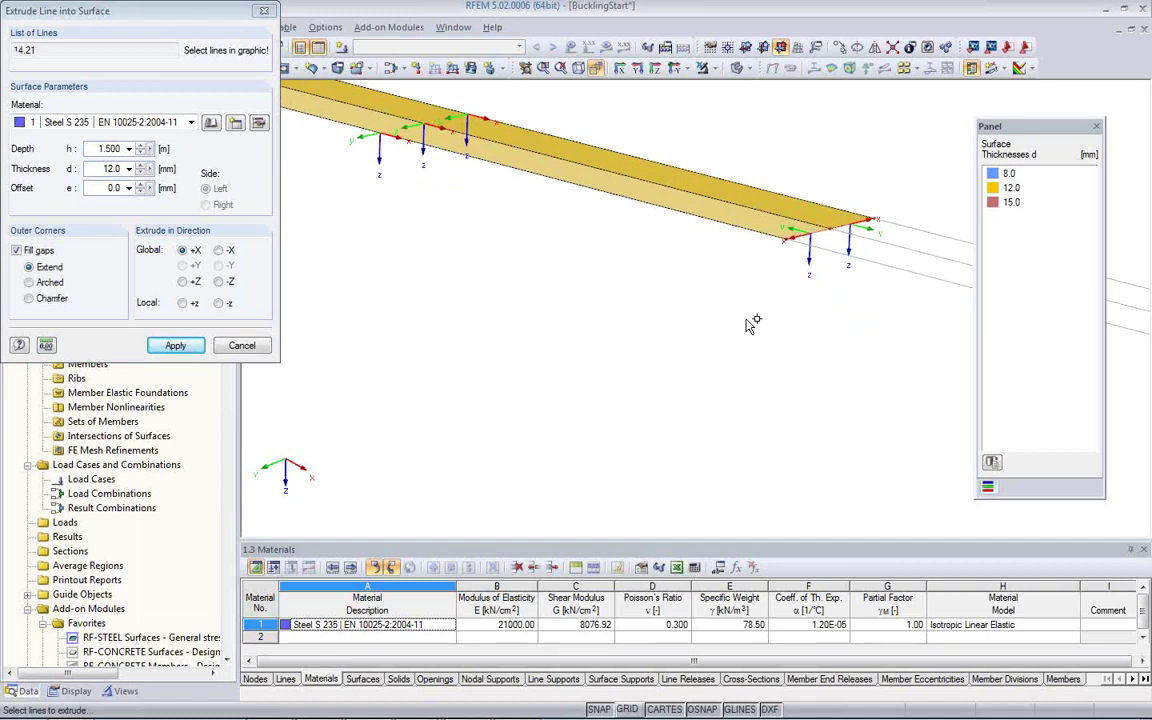
{"action": "left_click", "coordinate": [183, 283]}
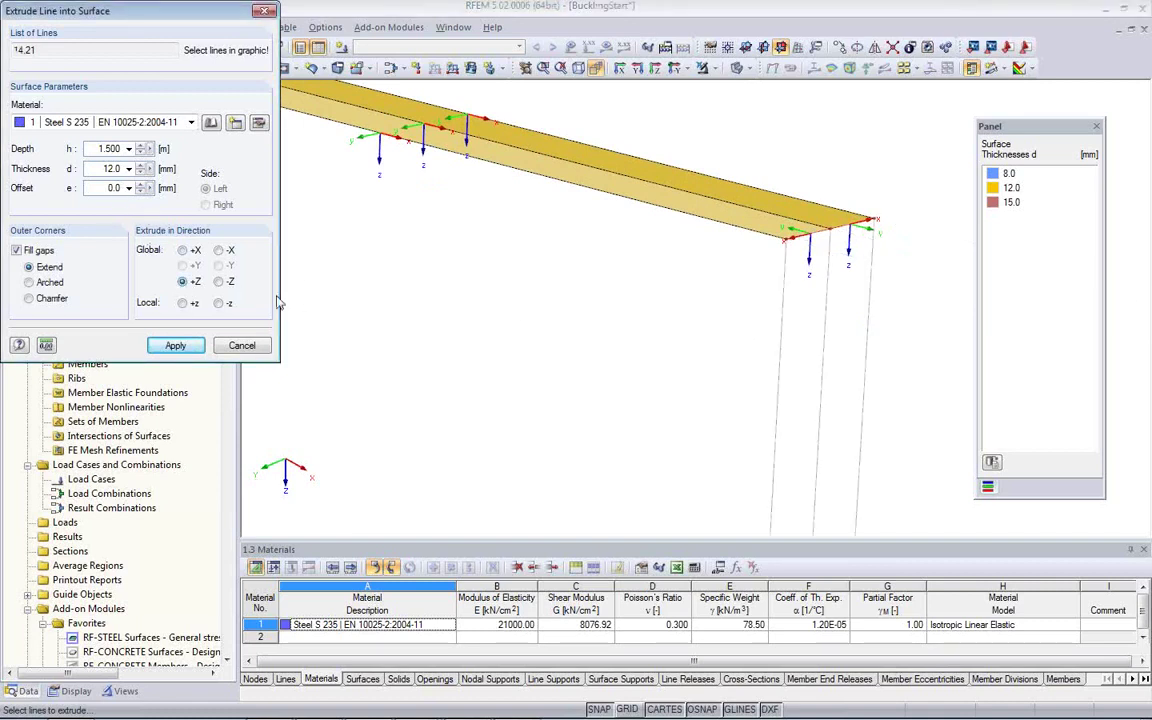
{"action": "left_click_drag", "start_coordinate": [91, 148], "coordinate": [129, 153]}
{"action": "type", "text": "0.6"}
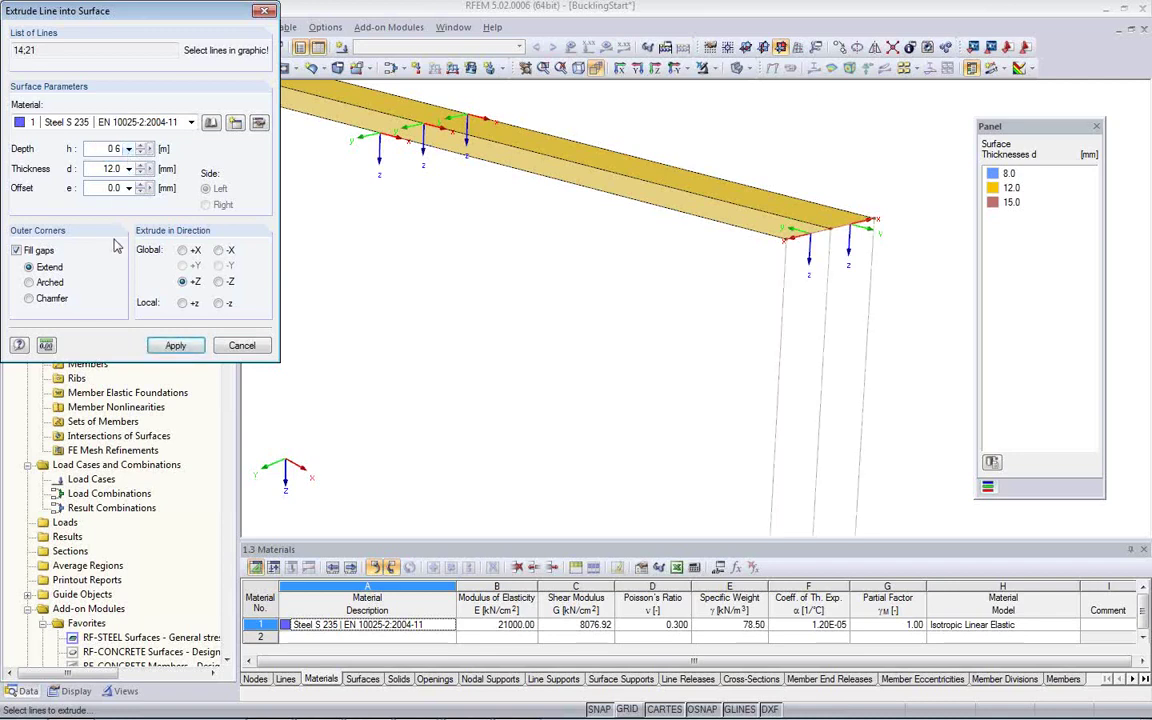
{"action": "left_click_drag", "start_coordinate": [101, 170], "coordinate": [117, 169]}
{"action": "left_click", "coordinate": [176, 346]}
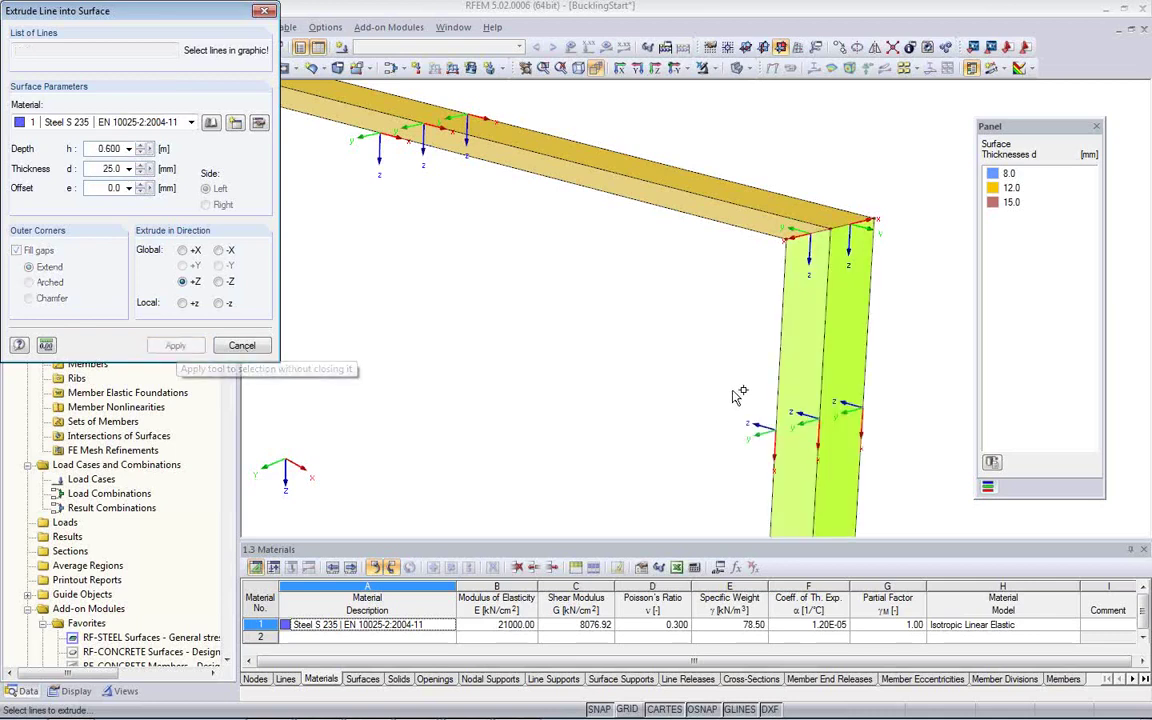
Step: Extrude the two lower end lines of the 25 mm plate (22;26) 1 m in global -X with 12 mm thickness, and end the extrusion command
{"action": "middle_click_drag", "start_coordinate": [660, 350], "coordinate": [686, 243]}
{"action": "scroll", "coordinate": [688, 253], "scroll_direction": "down", "scroll_amount": 5}
{"action": "middle_click_drag", "start_coordinate": [629, 282], "coordinate": [696, 322]}
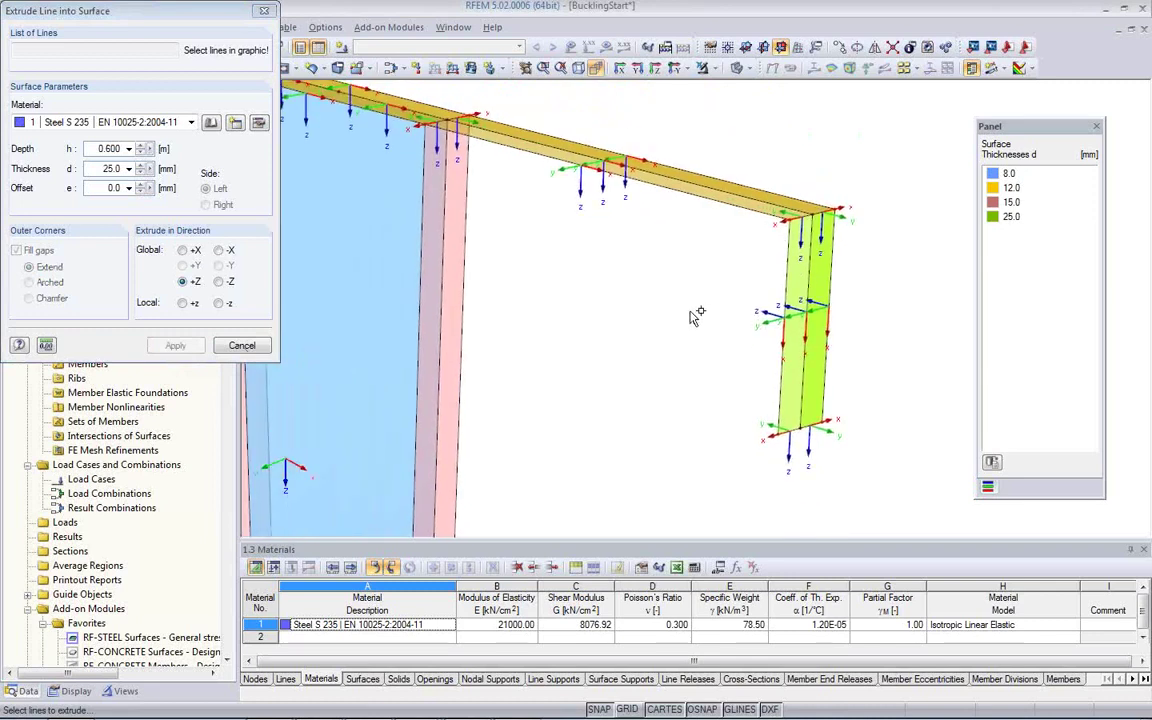
{"action": "left_click", "coordinate": [789, 432]}
{"action": "left_click", "coordinate": [819, 426]}
{"action": "left_click", "coordinate": [218, 251]}
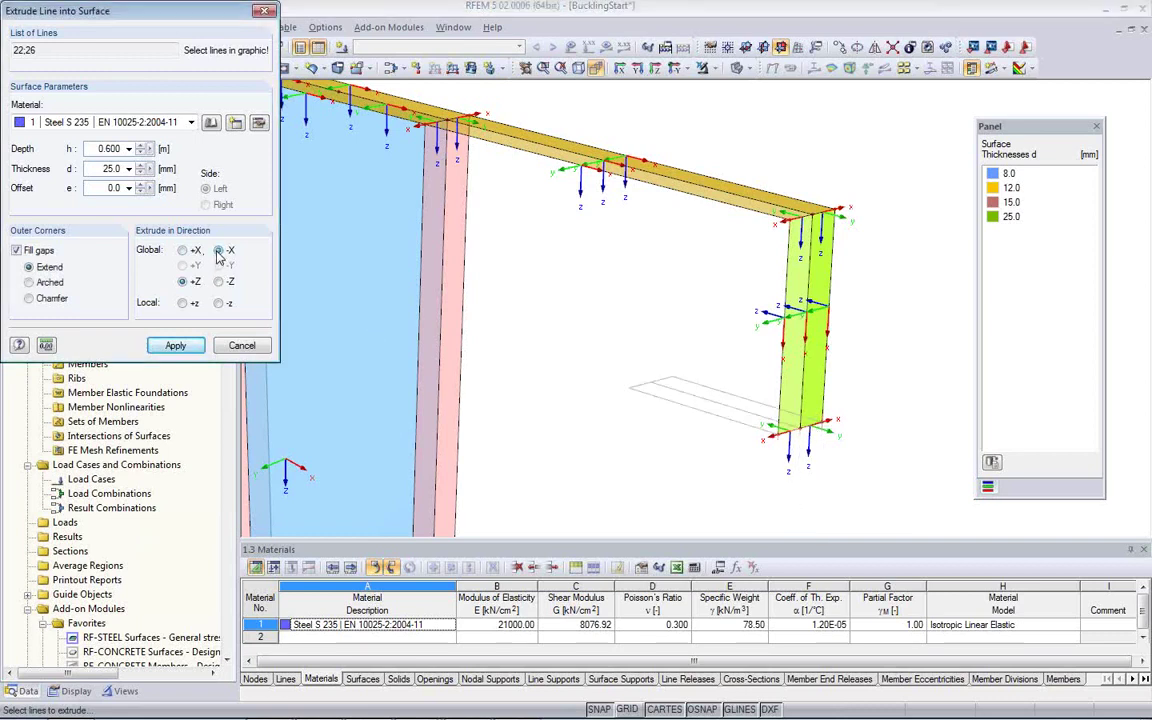
{"action": "left_click_drag", "start_coordinate": [97, 149], "coordinate": [141, 157]}
{"action": "type", "text": "1"}
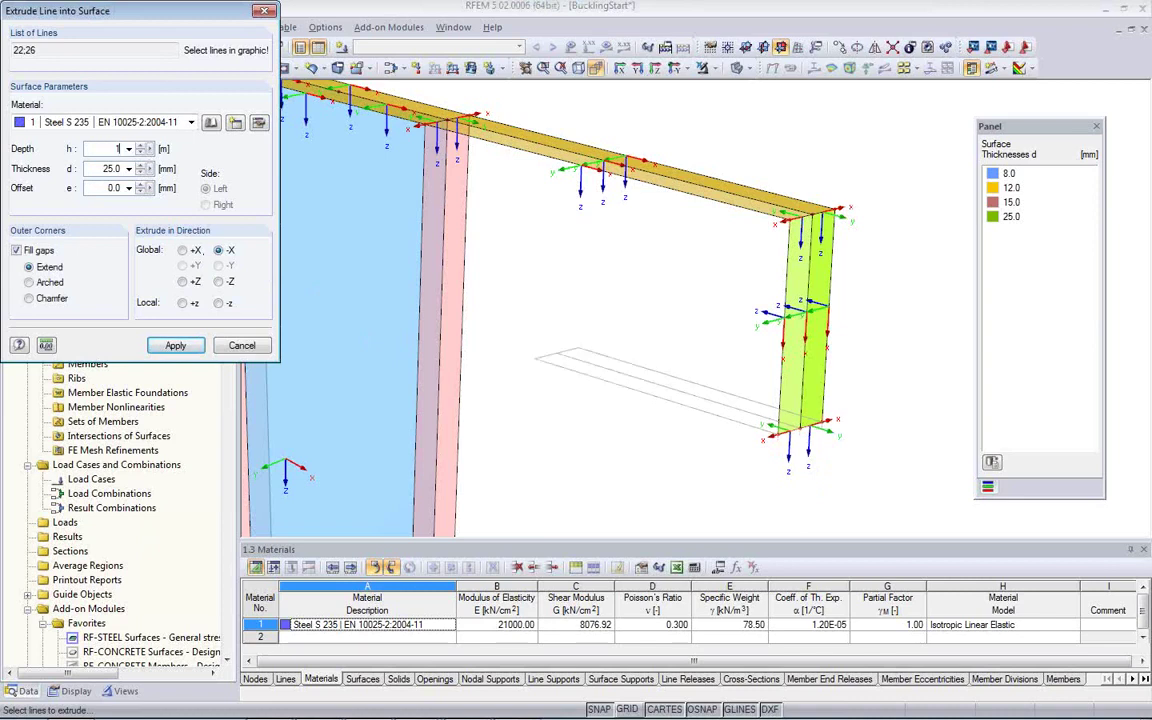
{"action": "left_click_drag", "start_coordinate": [93, 168], "coordinate": [125, 168]}
{"action": "left_click", "coordinate": [177, 346]}
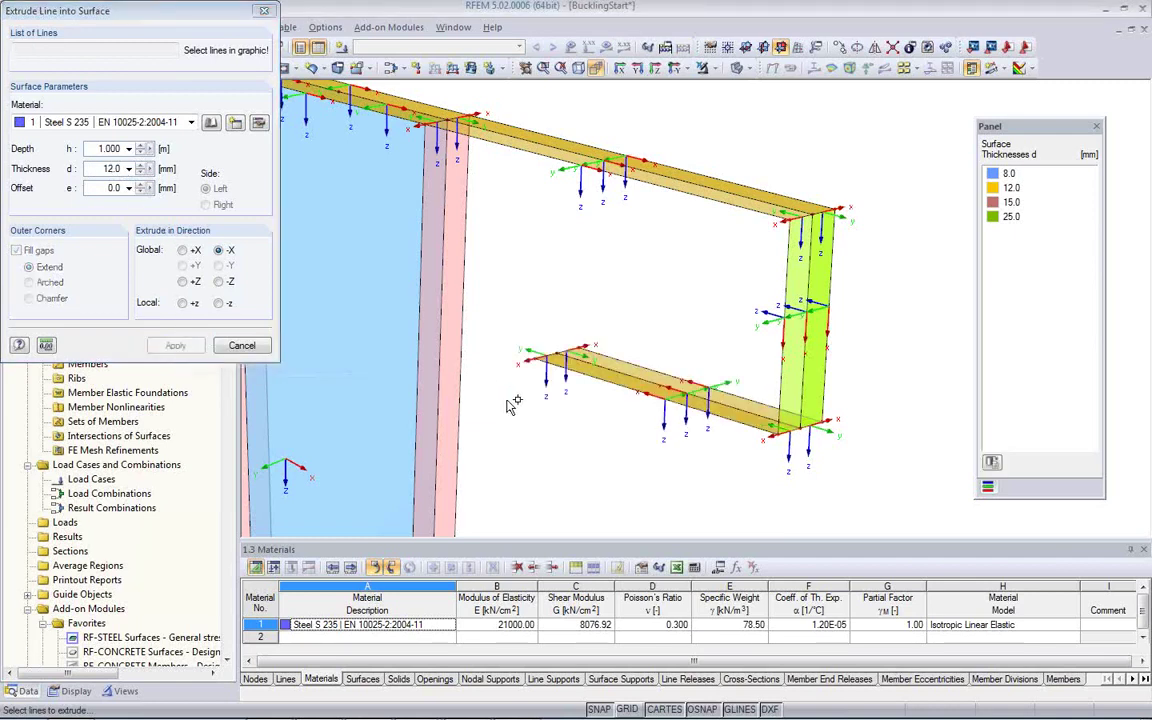
{"action": "left_click", "coordinate": [242, 345]}
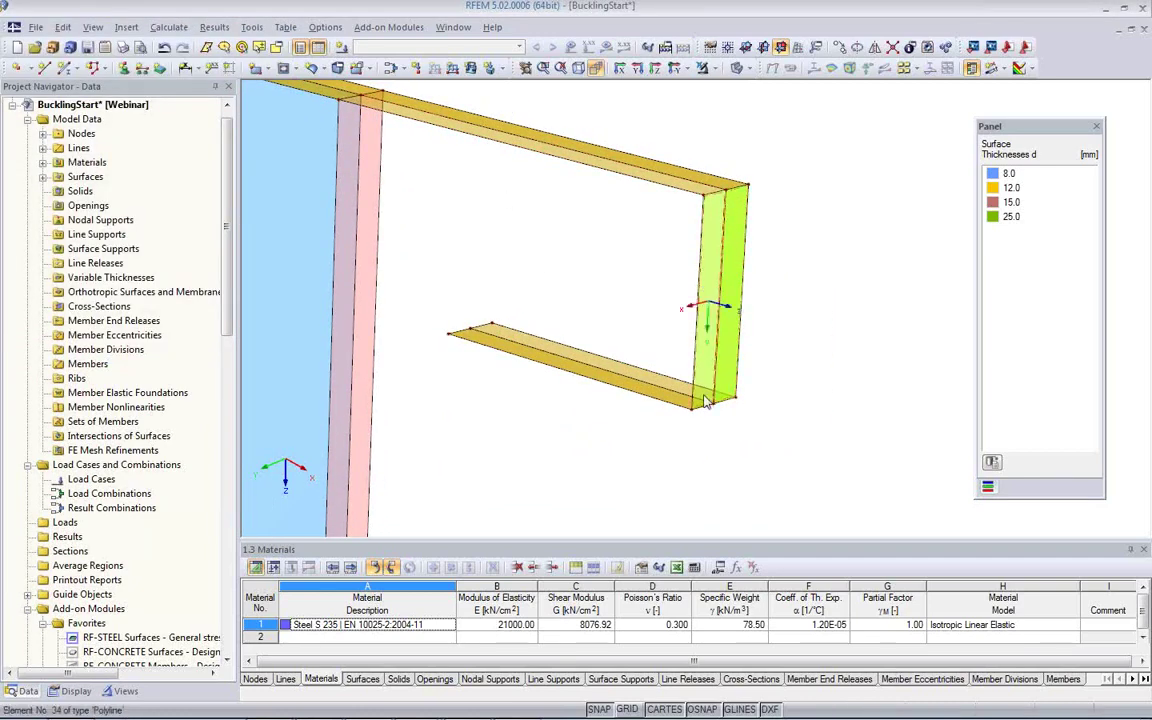
Step: Examine the extruded bracket plates and the column flange beside and below them
{"action": "scroll", "coordinate": [592, 415], "scroll_direction": "up", "scroll_amount": 1}
{"action": "middle_click_drag", "start_coordinate": [571, 413], "coordinate": [775, 472]}
{"action": "scroll", "coordinate": [775, 472], "scroll_direction": "up", "scroll_amount": 1}
{"action": "scroll", "coordinate": [635, 399], "scroll_direction": "down", "scroll_amount": 3}
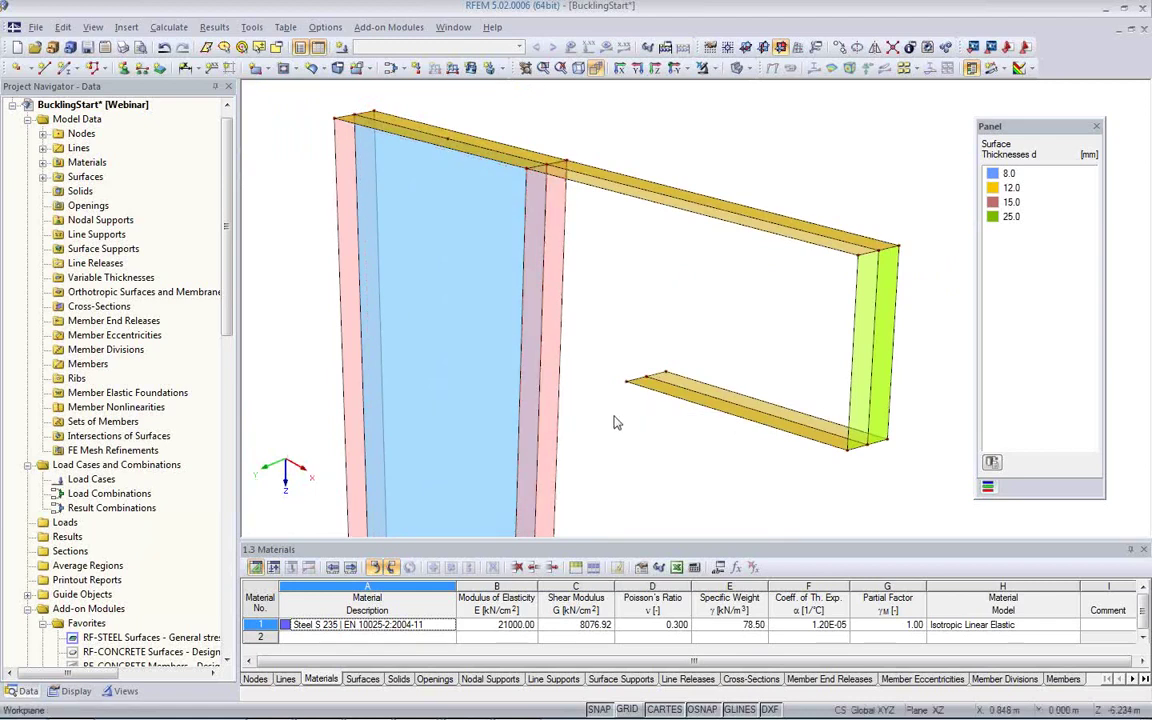
{"action": "middle_click_drag", "start_coordinate": [630, 406], "coordinate": [592, 386]}
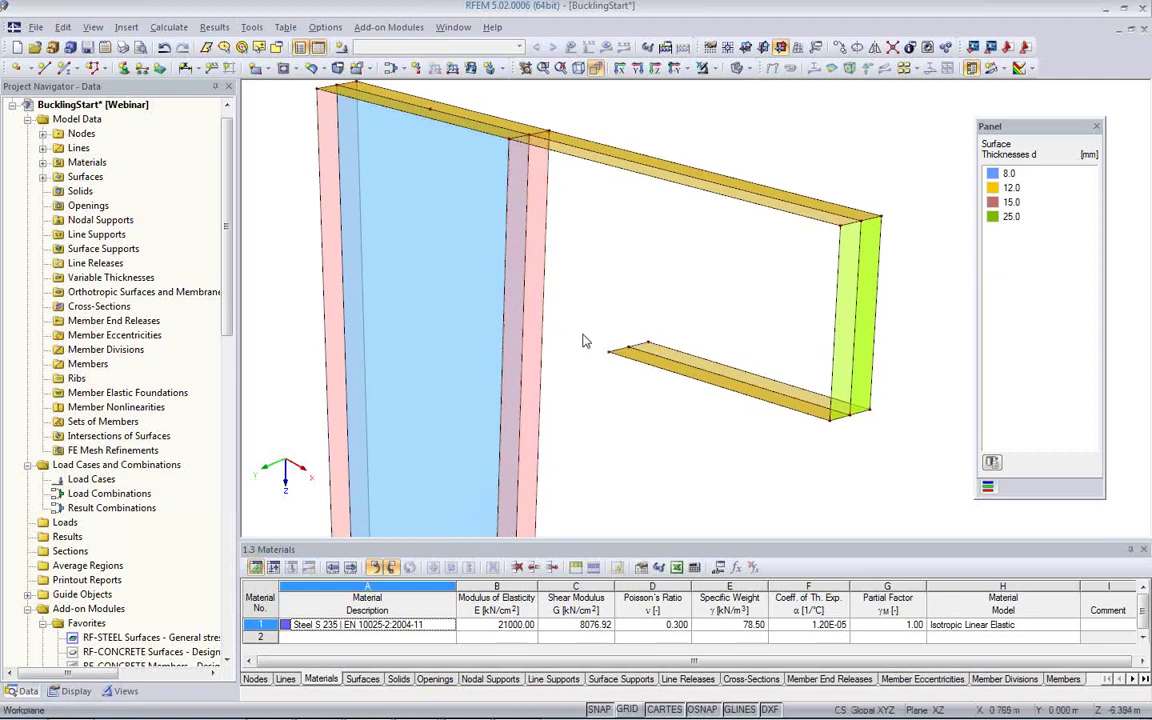
{"action": "scroll", "coordinate": [582, 337], "scroll_direction": "down", "scroll_amount": 2}
{"action": "middle_click_drag", "start_coordinate": [590, 416], "coordinate": [537, 275]}
{"action": "scroll", "coordinate": [540, 297], "scroll_direction": "down", "scroll_amount": 1}
{"action": "middle_click_drag", "start_coordinate": [548, 347], "coordinate": [489, 288]}
{"action": "scroll", "coordinate": [503, 339], "scroll_direction": "down", "scroll_amount": 1}
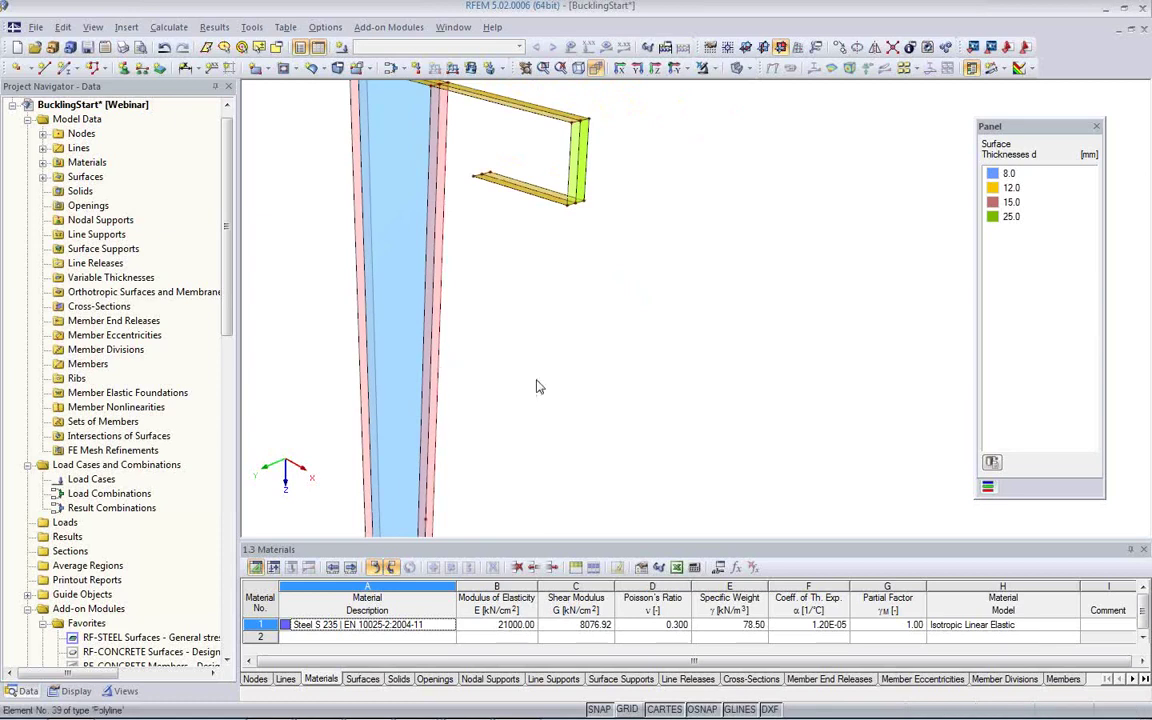
{"action": "scroll", "coordinate": [560, 393], "scroll_direction": "down", "scroll_amount": 1}
{"action": "middle_click_drag", "start_coordinate": [584, 399], "coordinate": [535, 288]}
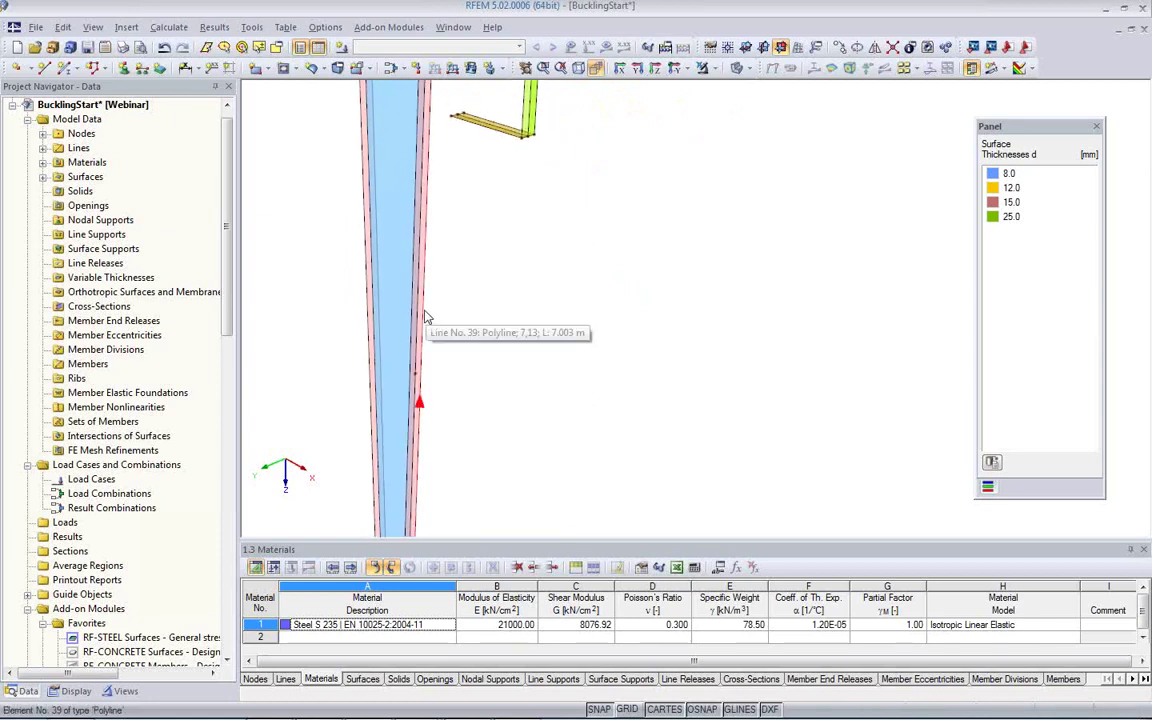
Step: Divide the three column flange lines 31, 39 and 42 with a new intermediate node 0.794 m from the line end
{"action": "middle_click_drag", "start_coordinate": [455, 316], "coordinate": [578, 290], "text": "ctrl"}
{"action": "left_click", "coordinate": [527, 279]}
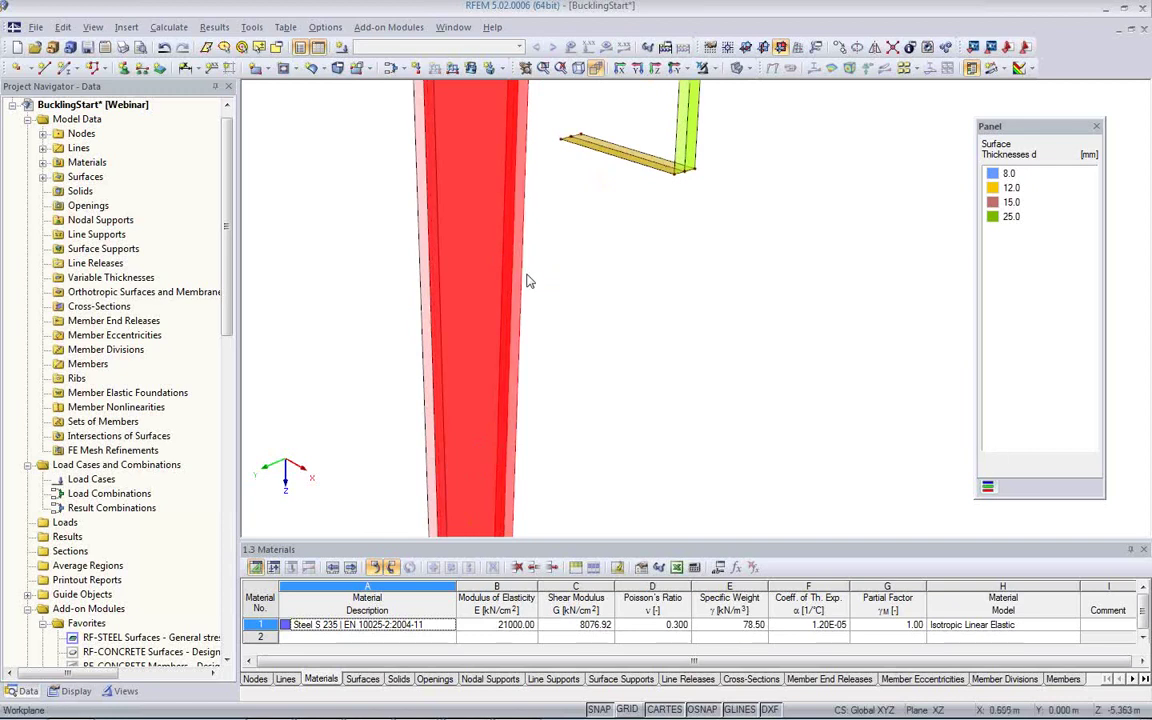
{"action": "right_click", "coordinate": [521, 287]}
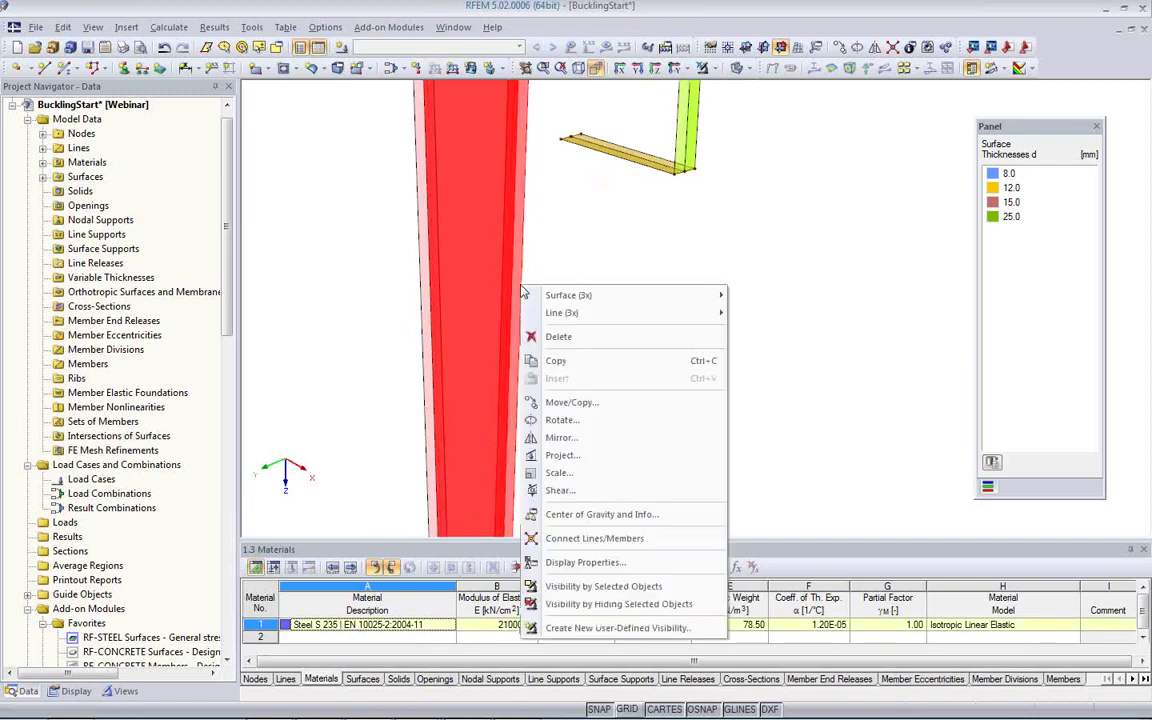
{"action": "mouse_move", "coordinate": [558, 317]}
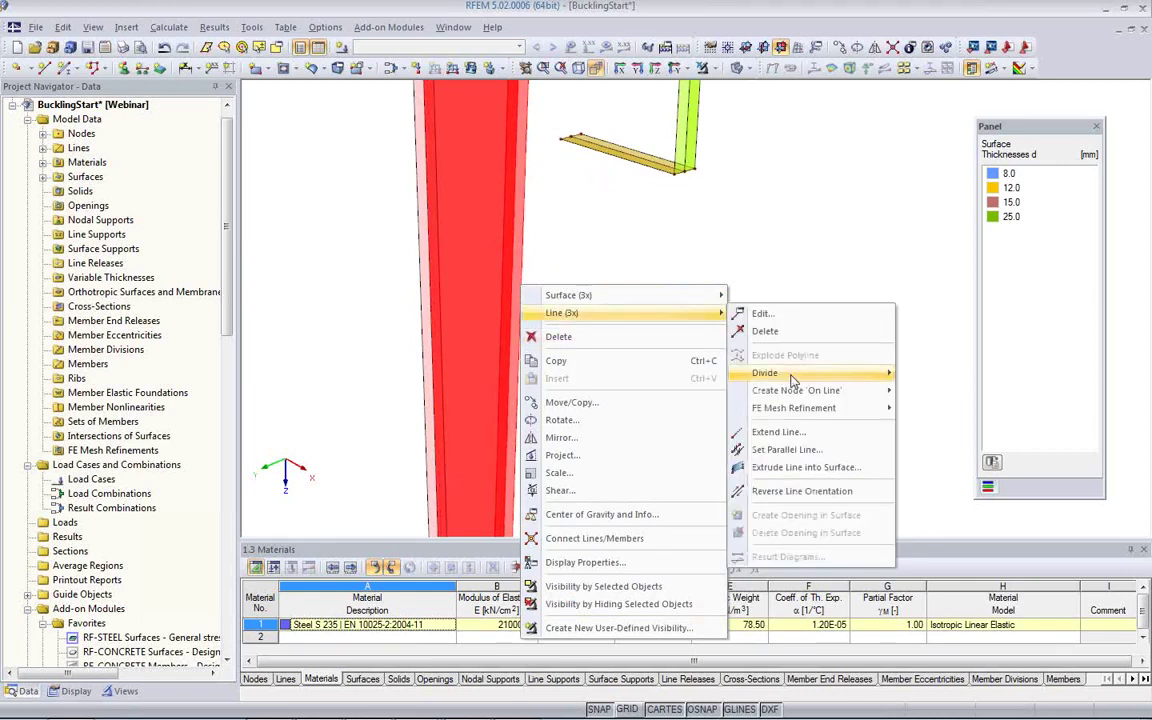
{"action": "mouse_move", "coordinate": [820, 372]}
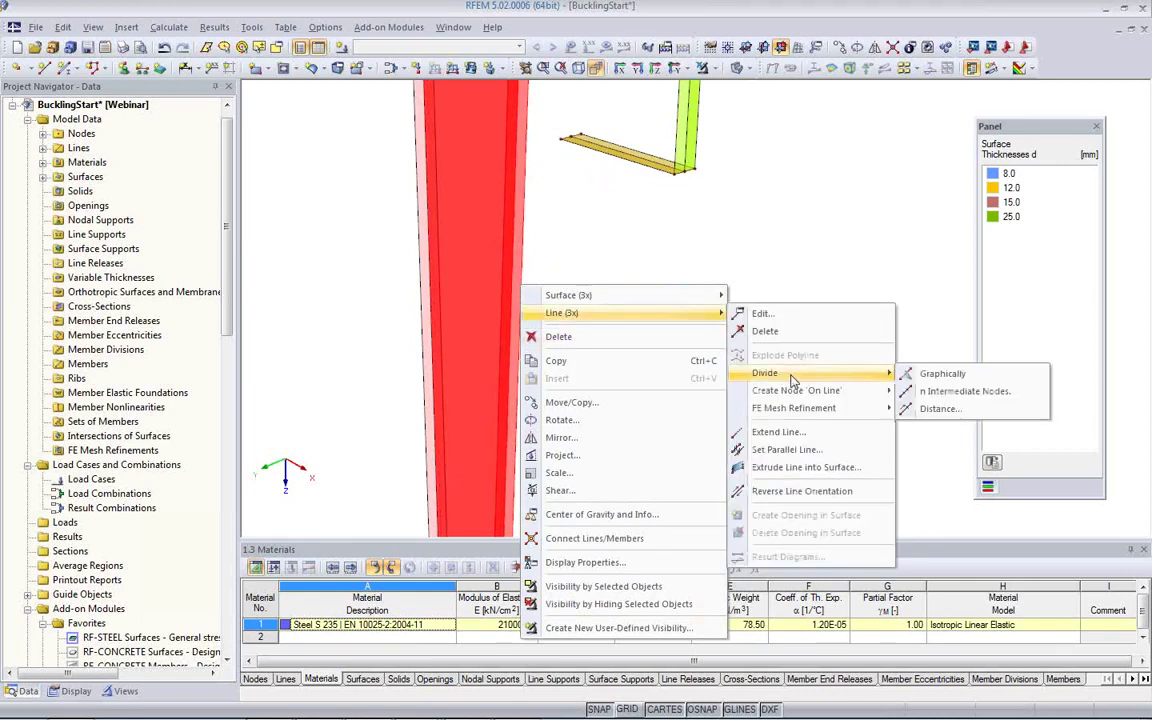
{"action": "left_click", "coordinate": [921, 410]}
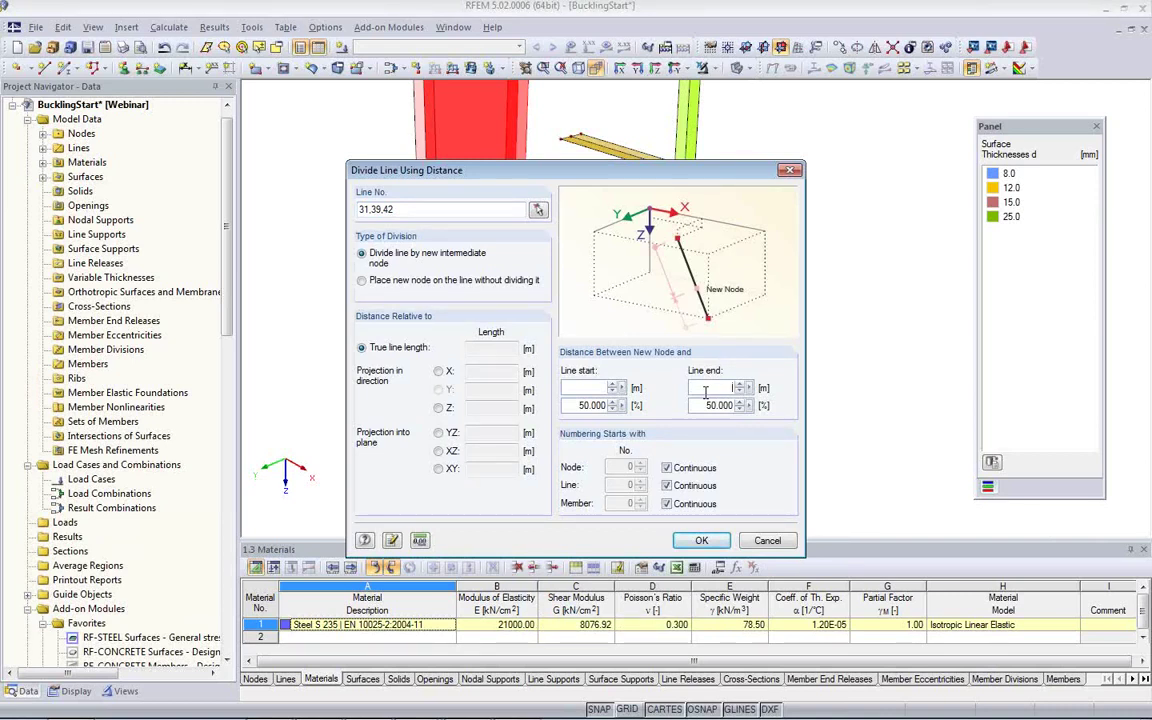
{"action": "type", "text": "0.794"}
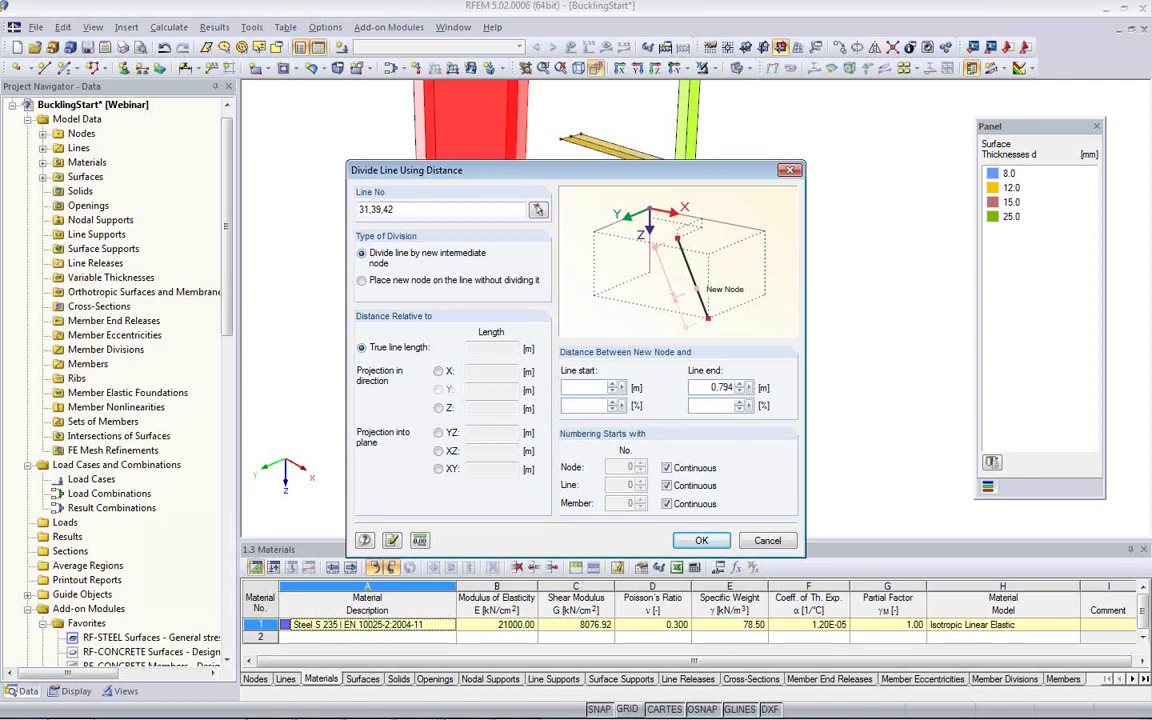
{"action": "left_click", "coordinate": [703, 541]}
Step: Move the free end nodes of the bracket's lower 12 mm plate onto the new division nodes of the column flange
{"action": "scroll", "coordinate": [527, 180], "scroll_direction": "up", "scroll_amount": 2}
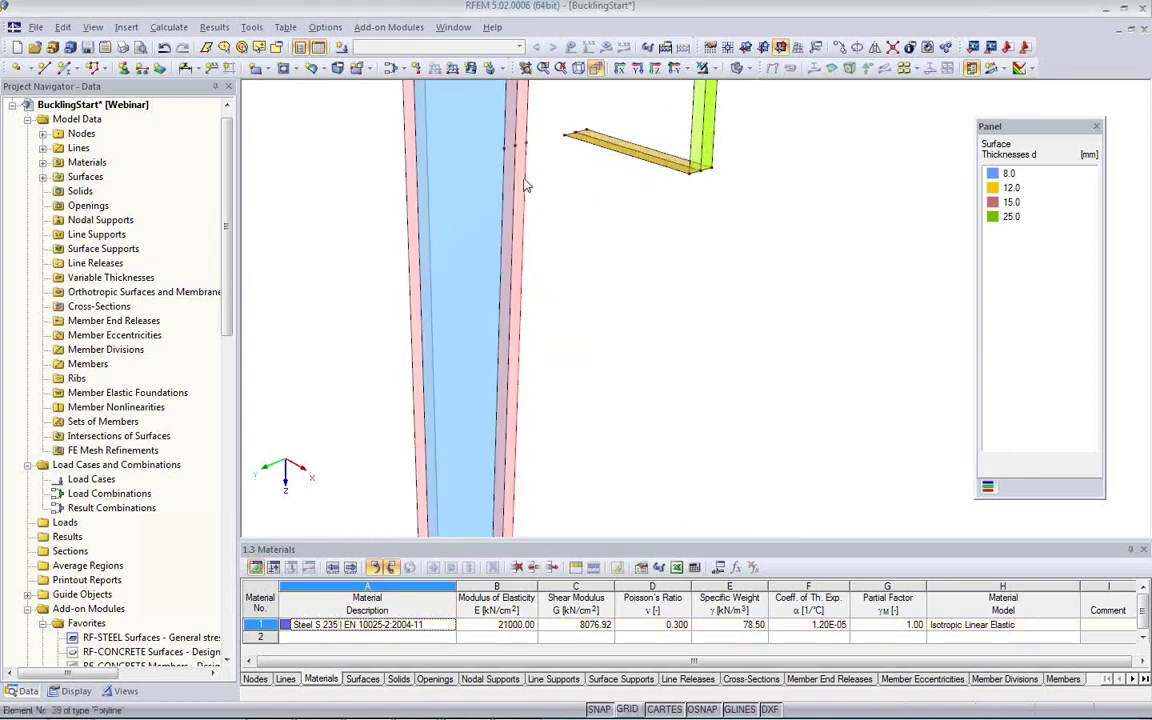
{"action": "middle_click_drag", "start_coordinate": [528, 217], "coordinate": [530, 255]}
{"action": "scroll", "coordinate": [530, 255], "scroll_direction": "up", "scroll_amount": 2}
{"action": "left_click_drag", "start_coordinate": [573, 156], "coordinate": [633, 236]}
{"action": "middle_click_drag", "start_coordinate": [601, 266], "coordinate": [680, 294], "text": "ctrl"}
{"action": "scroll", "coordinate": [597, 247], "scroll_direction": "up", "scroll_amount": 2}
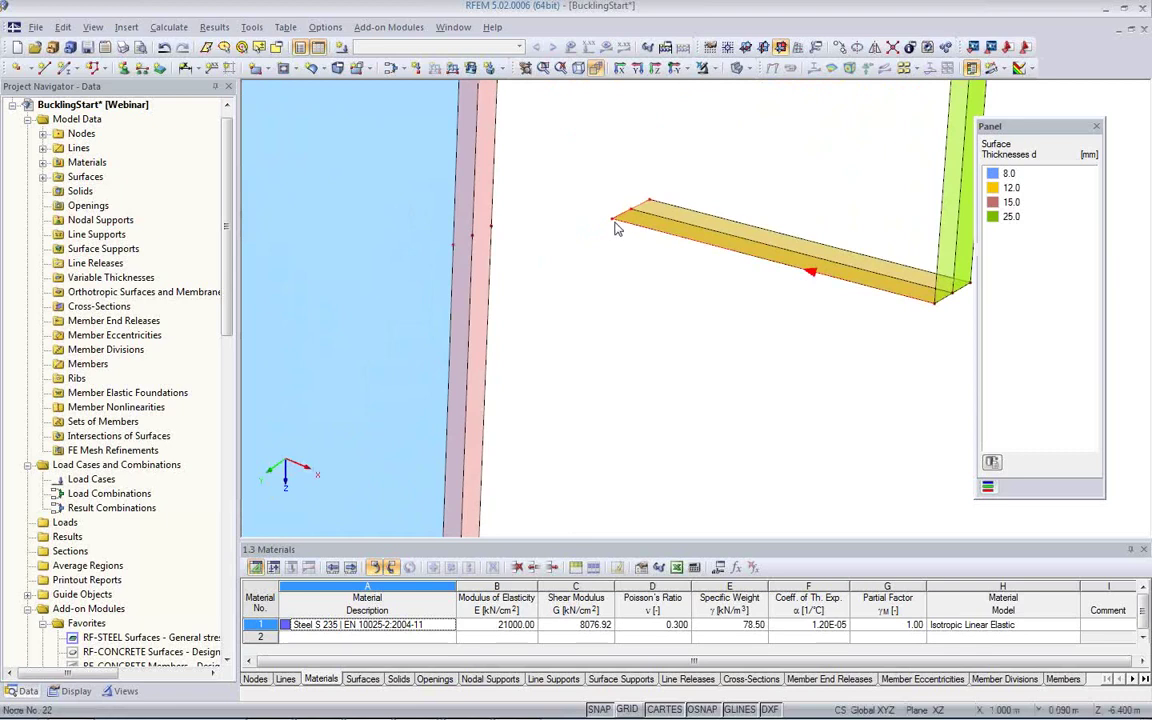
{"action": "left_click_drag", "start_coordinate": [613, 228], "coordinate": [458, 249]}
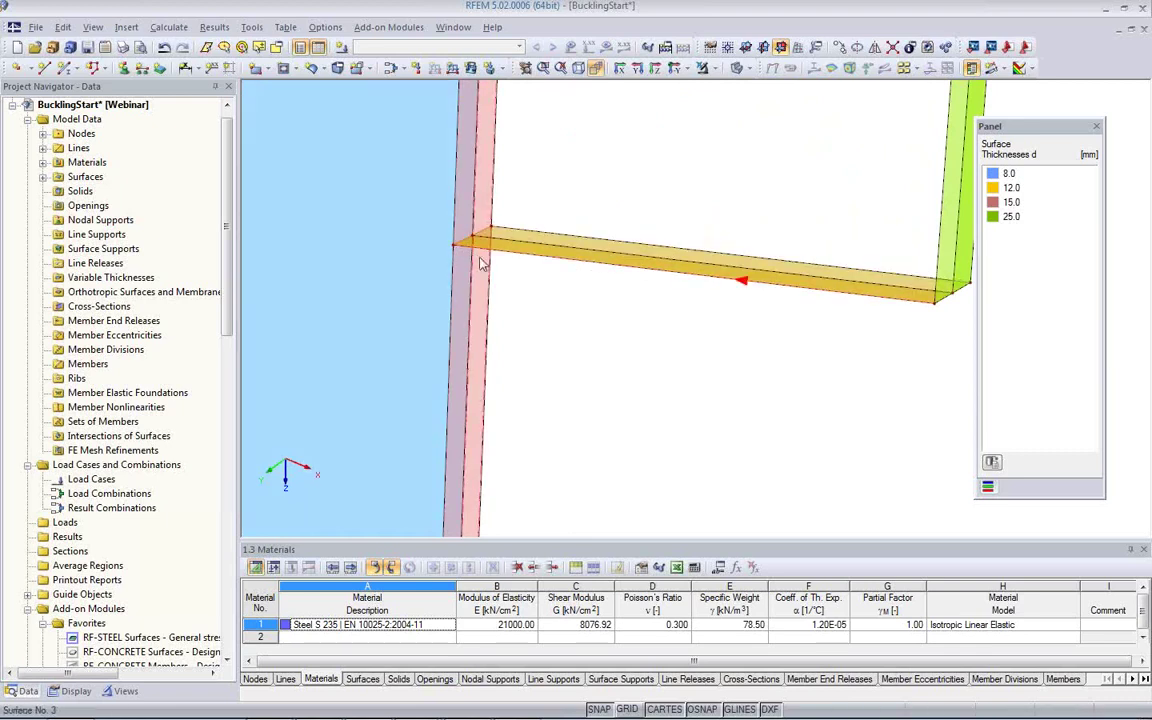
{"action": "middle_click_drag", "start_coordinate": [517, 319], "coordinate": [490, 353]}
{"action": "scroll", "coordinate": [490, 353], "scroll_direction": "down", "scroll_amount": 4}
{"action": "mouse_move", "coordinate": [553, 312]}
{"action": "middle_mouse_down", "text": "ctrl"}
{"action": "mouse_move", "coordinate": [681, 242]}
{"action": "mouse_move", "coordinate": [644, 269]}
{"action": "mouse_move", "coordinate": [492, 324]}
{"action": "mouse_move", "coordinate": [535, 345]}
{"action": "middle_mouse_up", "text": "ctrl"}
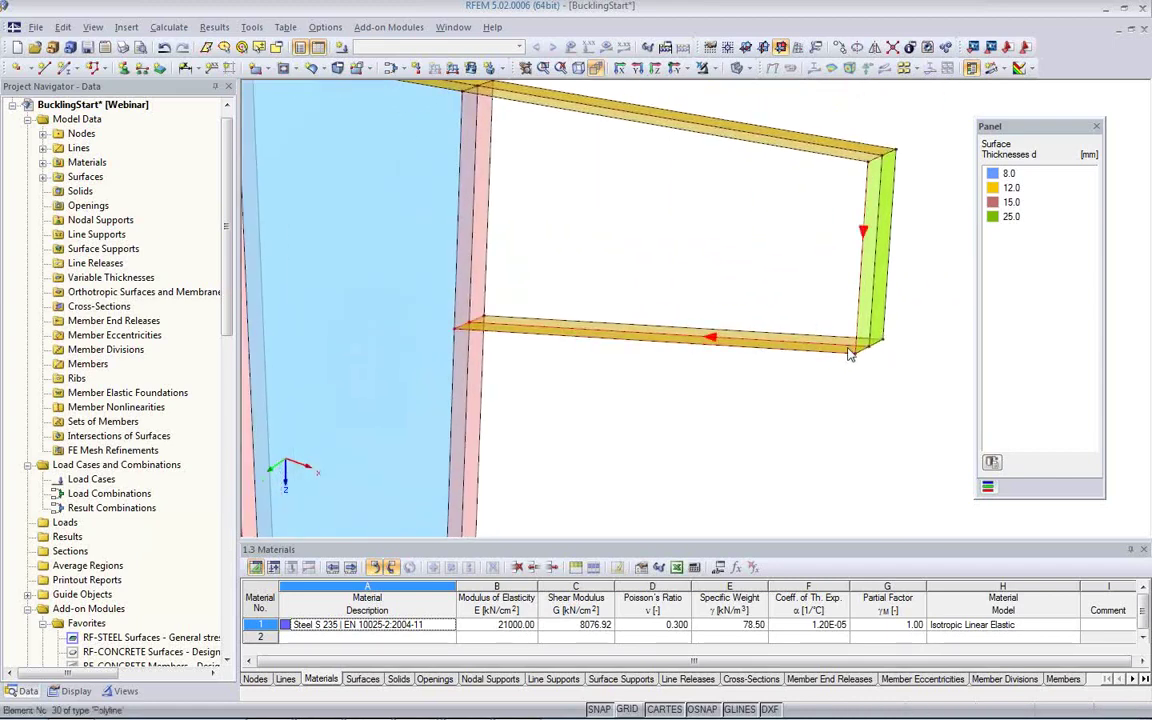
{"action": "middle_click_drag", "start_coordinate": [615, 247], "coordinate": [609, 314]}
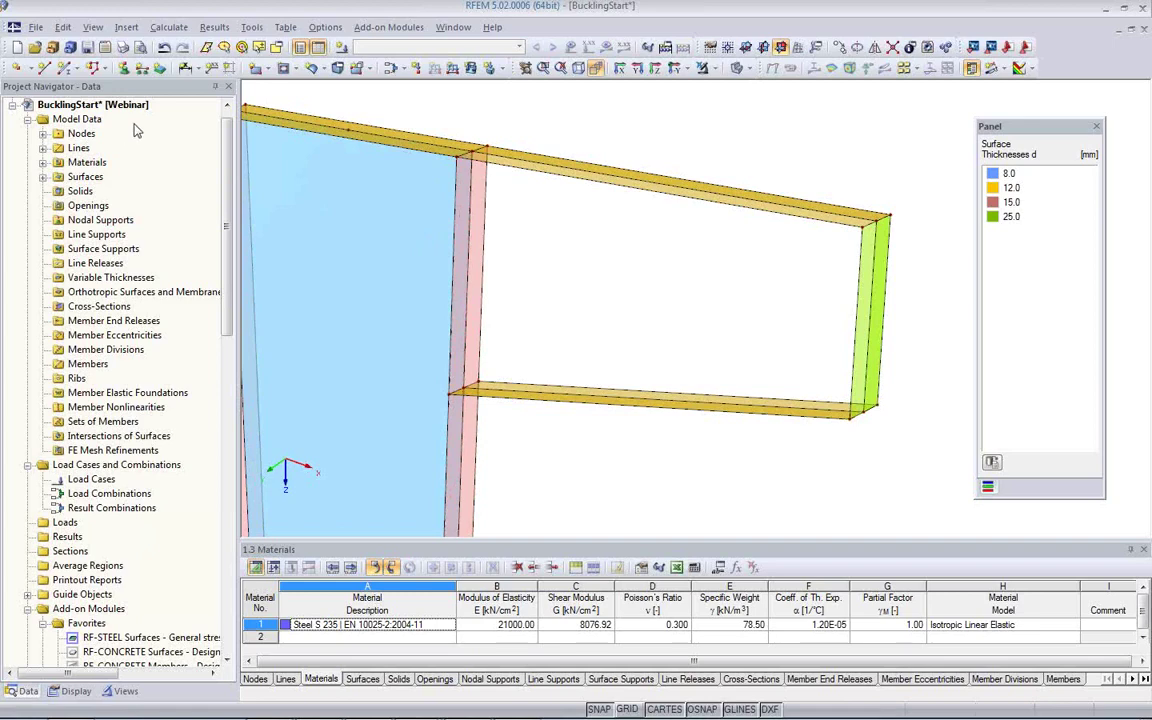
Step: Create an 8 mm thick Steel S 235 plane surface as the bracket web from boundary lines 16, 24, 29 and 46
{"action": "left_click", "coordinate": [264, 70]}
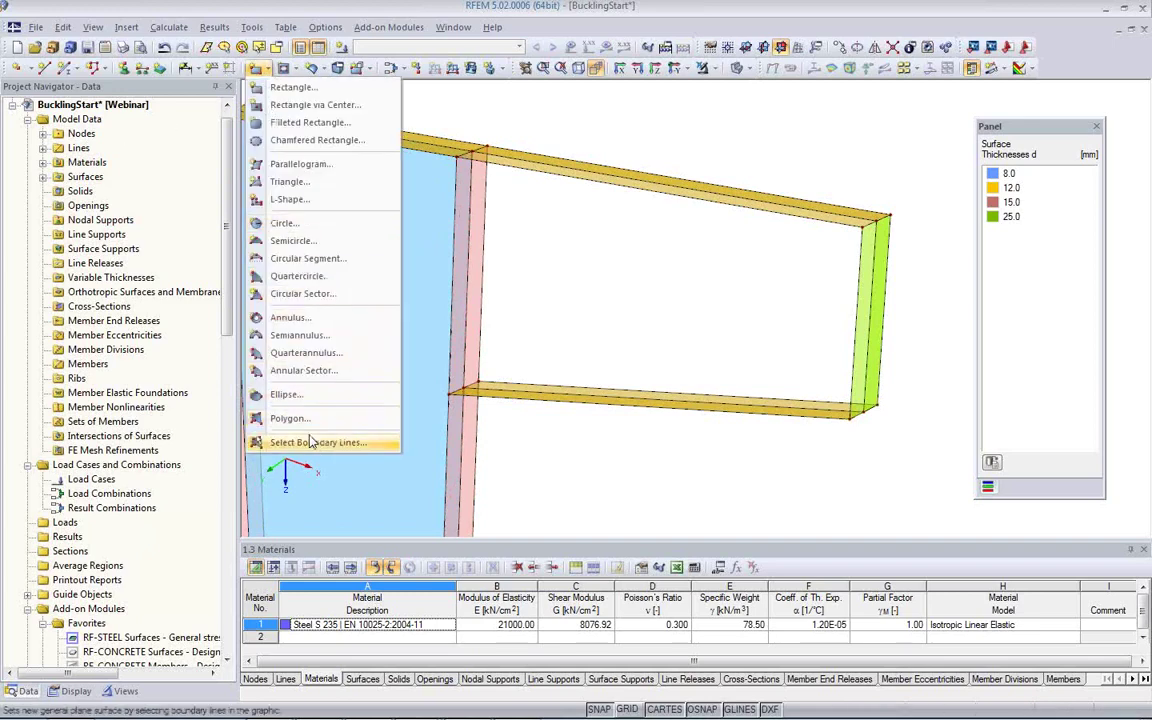
{"action": "left_click", "coordinate": [285, 399]}
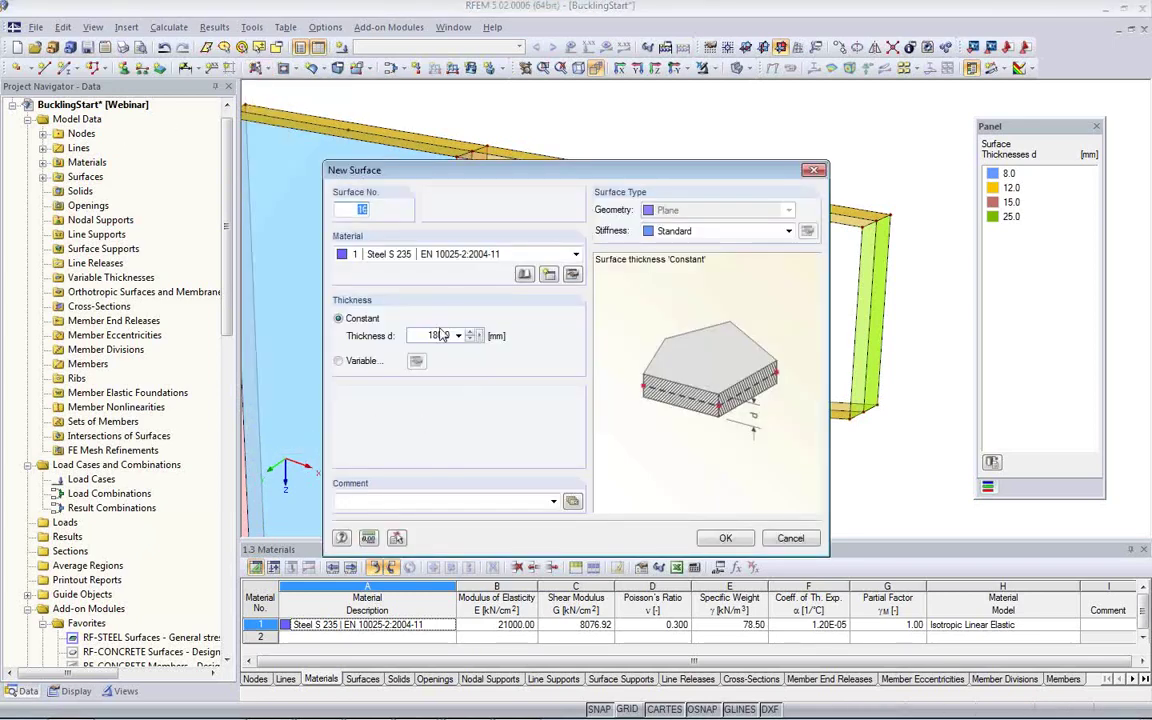
{"action": "left_click", "coordinate": [424, 338]}
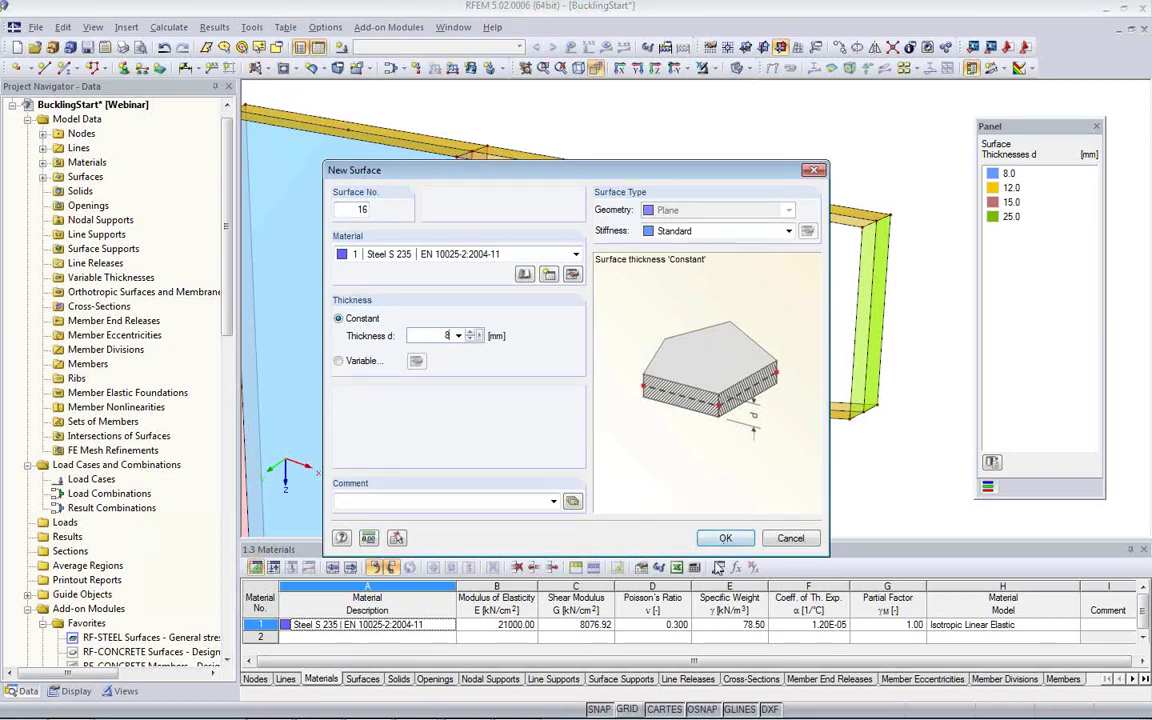
{"action": "left_click", "coordinate": [712, 543]}
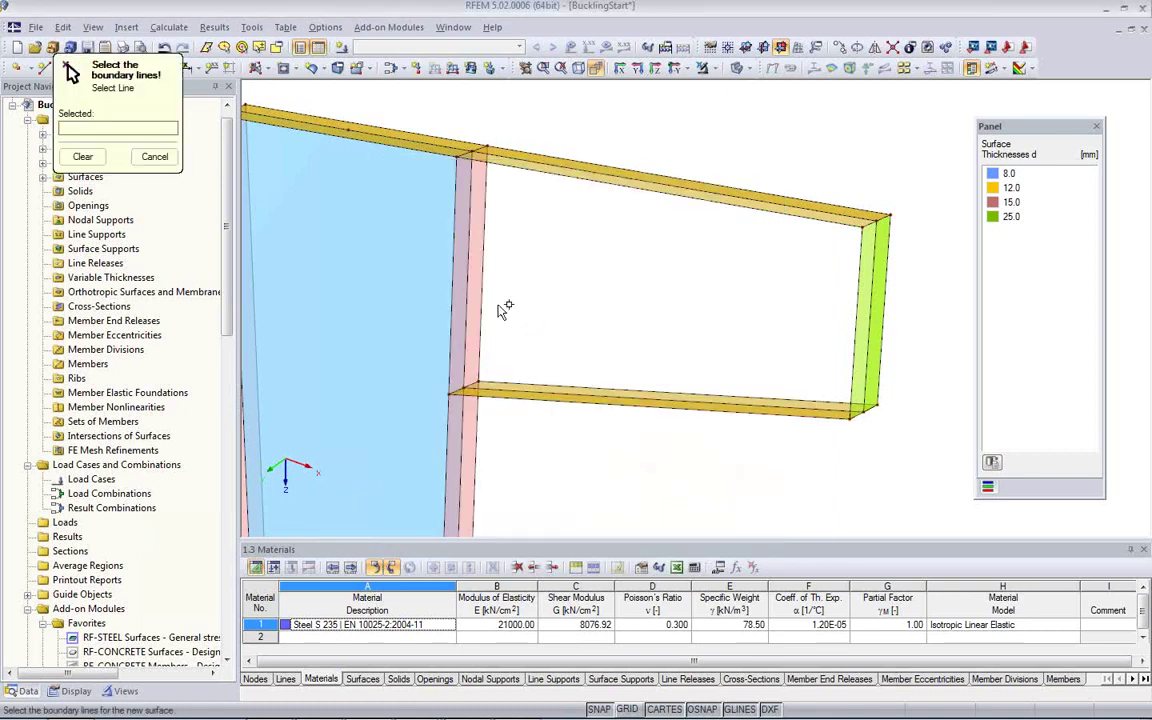
{"action": "left_click", "coordinate": [522, 162]}
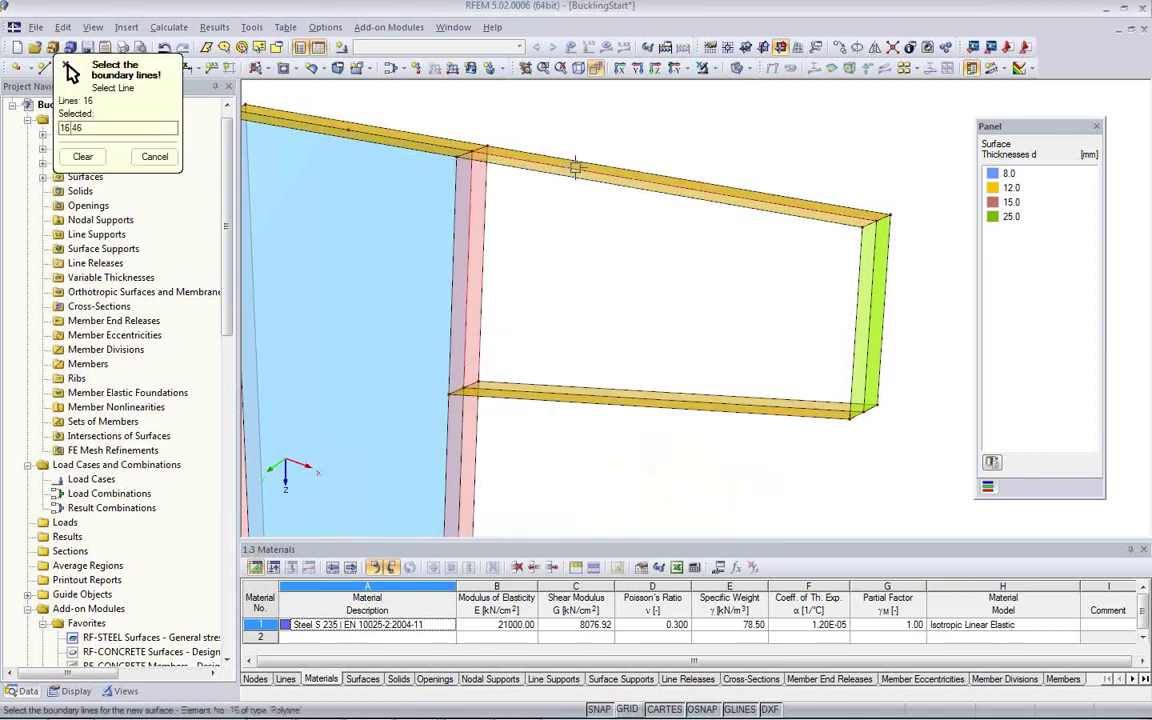
{"action": "left_click", "coordinate": [868, 325]}
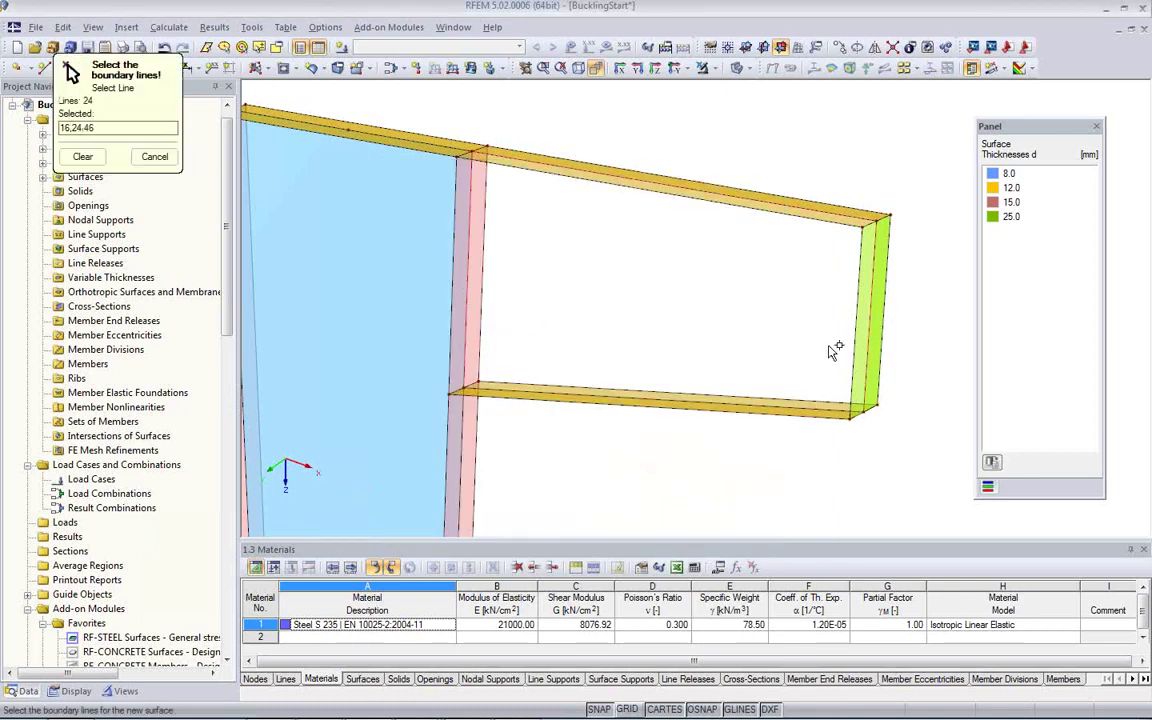
{"action": "left_click", "coordinate": [735, 402]}
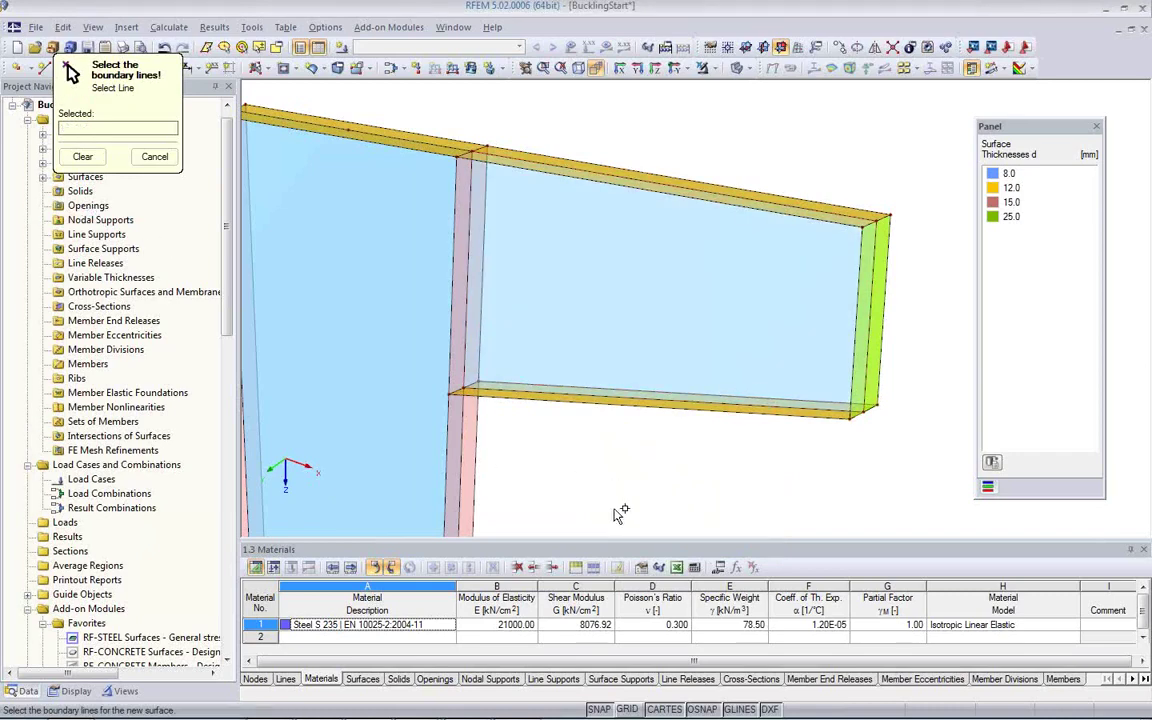
{"action": "key", "text": "Escape"}
{"action": "middle_click_drag", "start_coordinate": [622, 470], "coordinate": [549, 394]}
{"action": "scroll", "coordinate": [622, 395], "scroll_direction": "down", "scroll_amount": 2}
{"action": "scroll", "coordinate": [549, 394], "scroll_direction": "down", "scroll_amount": 1}
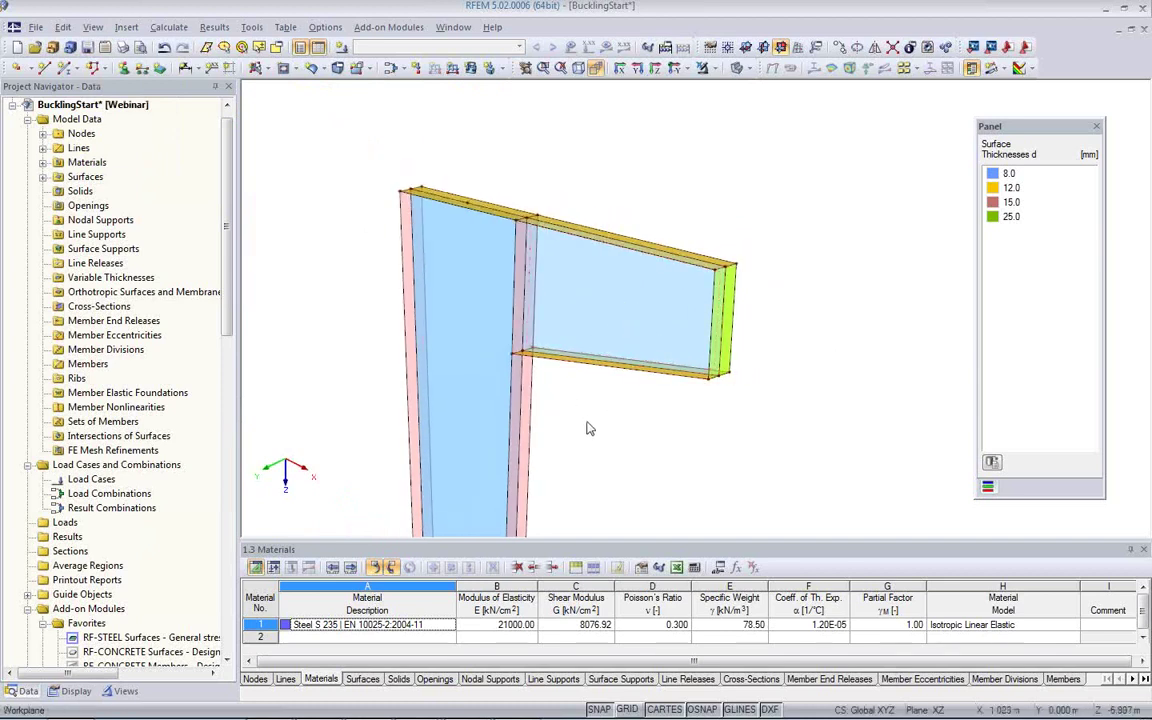
{"action": "middle_click_drag", "start_coordinate": [586, 422], "coordinate": [556, 437]}
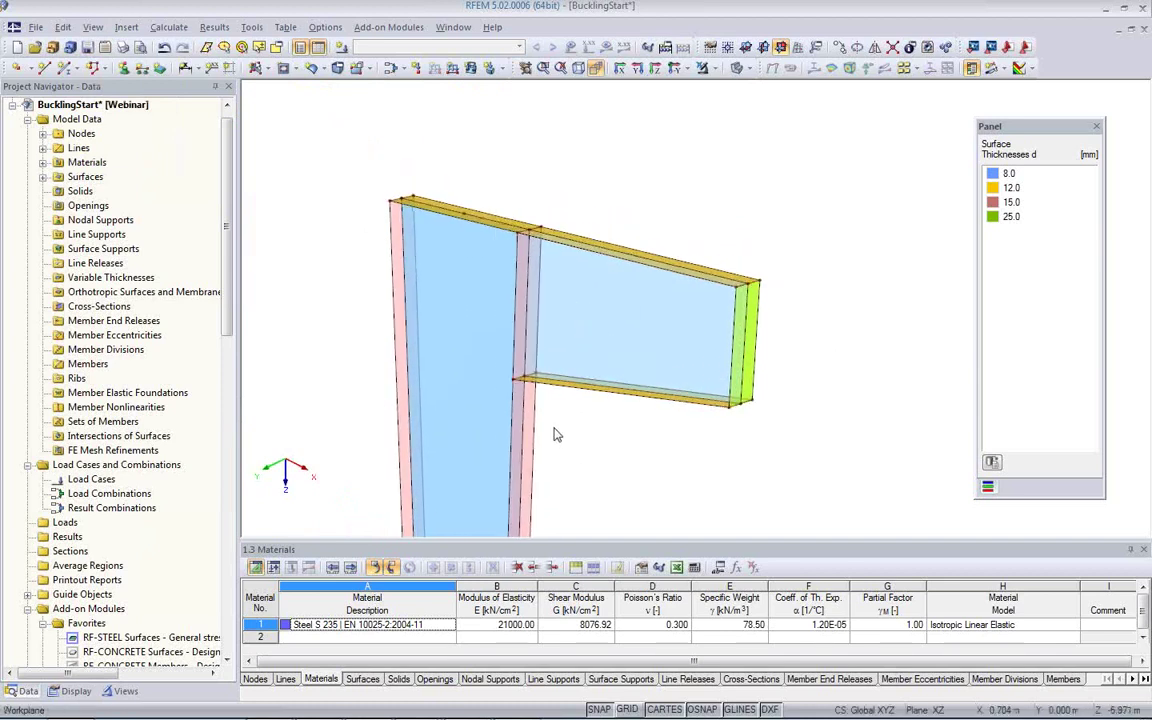
Step: Display the surface axis systems x,y,z and inspect the local axes on the bracket plates
{"action": "left_click", "coordinate": [42, 177]}
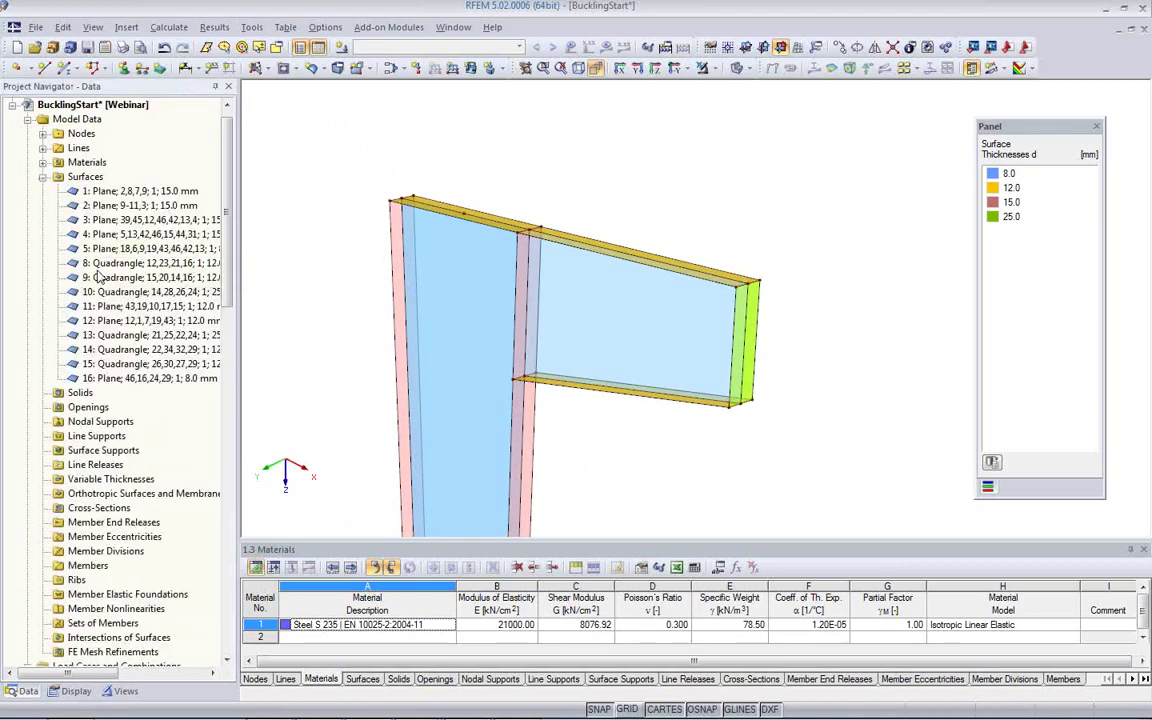
{"action": "left_click", "coordinate": [42, 175]}
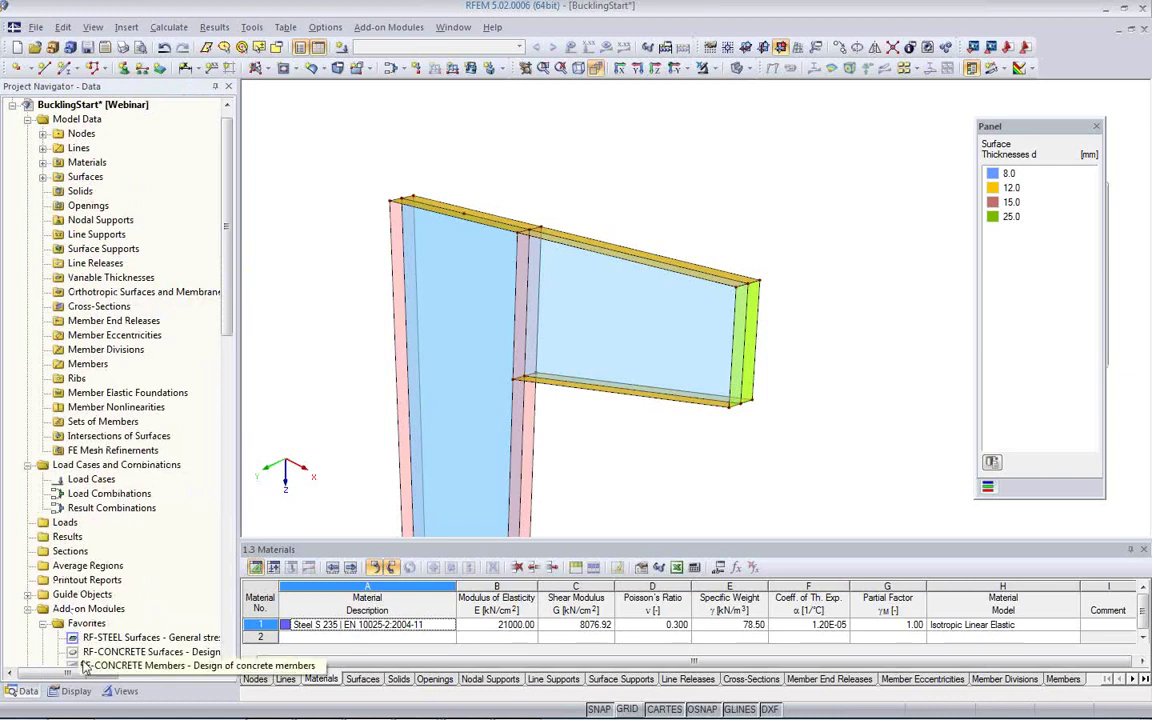
{"action": "left_click", "coordinate": [72, 691]}
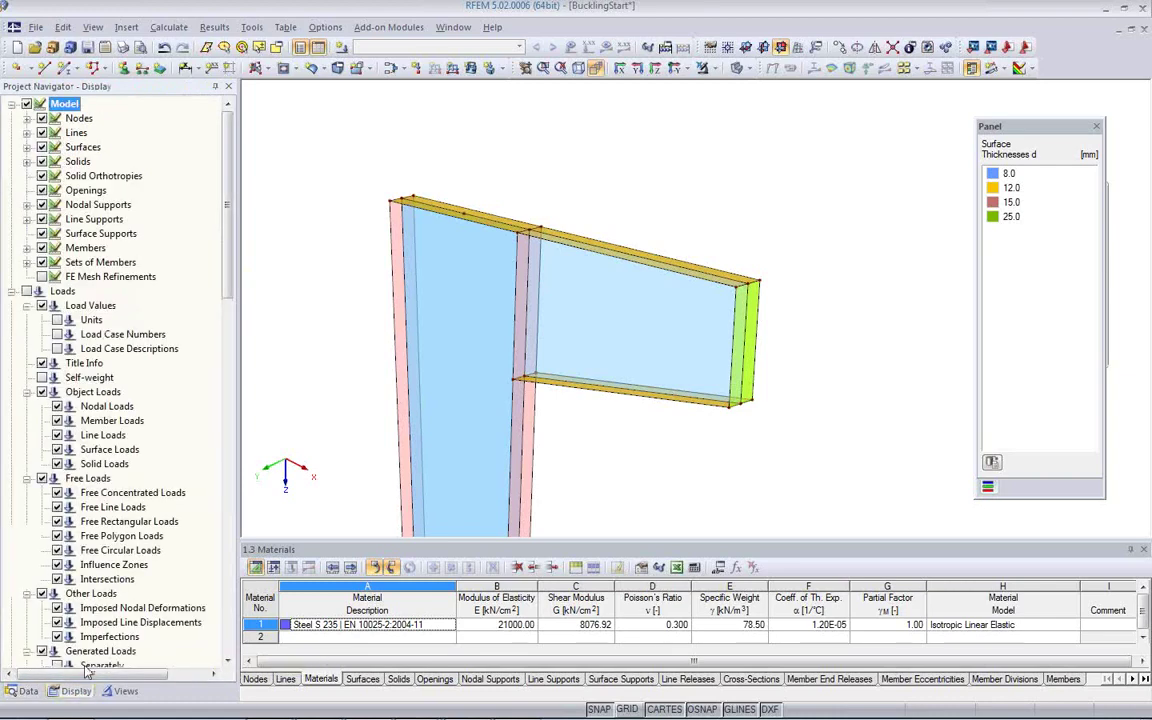
{"action": "left_click", "coordinate": [28, 150]}
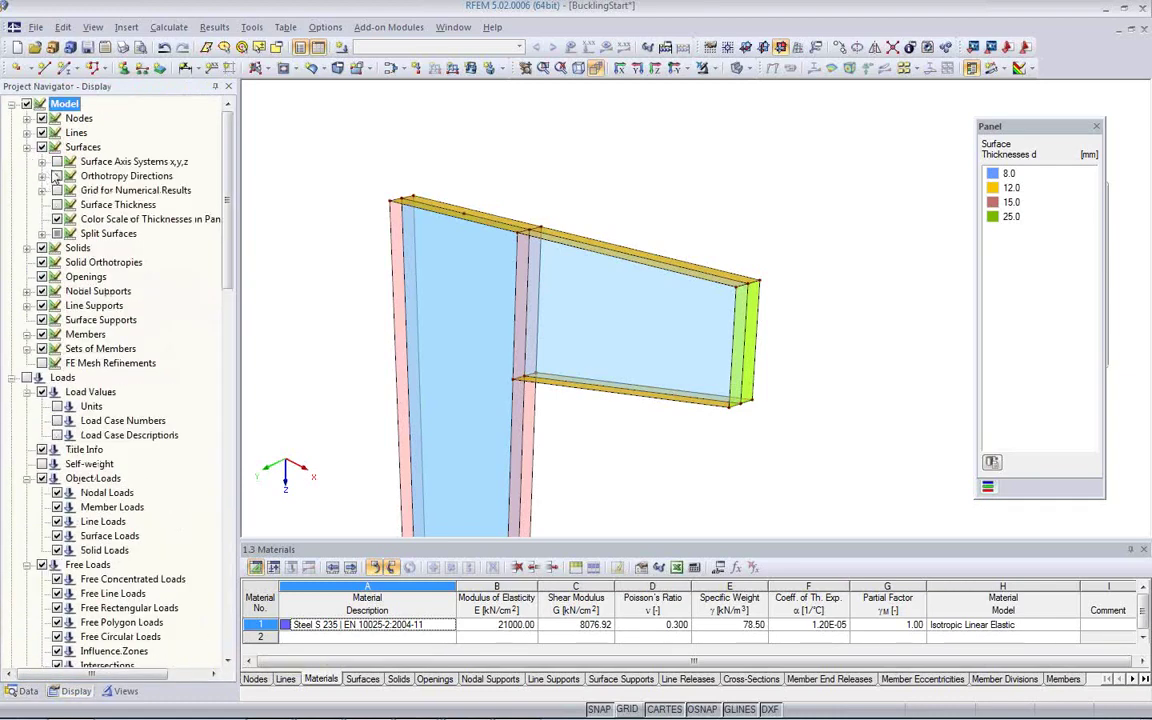
{"action": "left_click", "coordinate": [57, 161]}
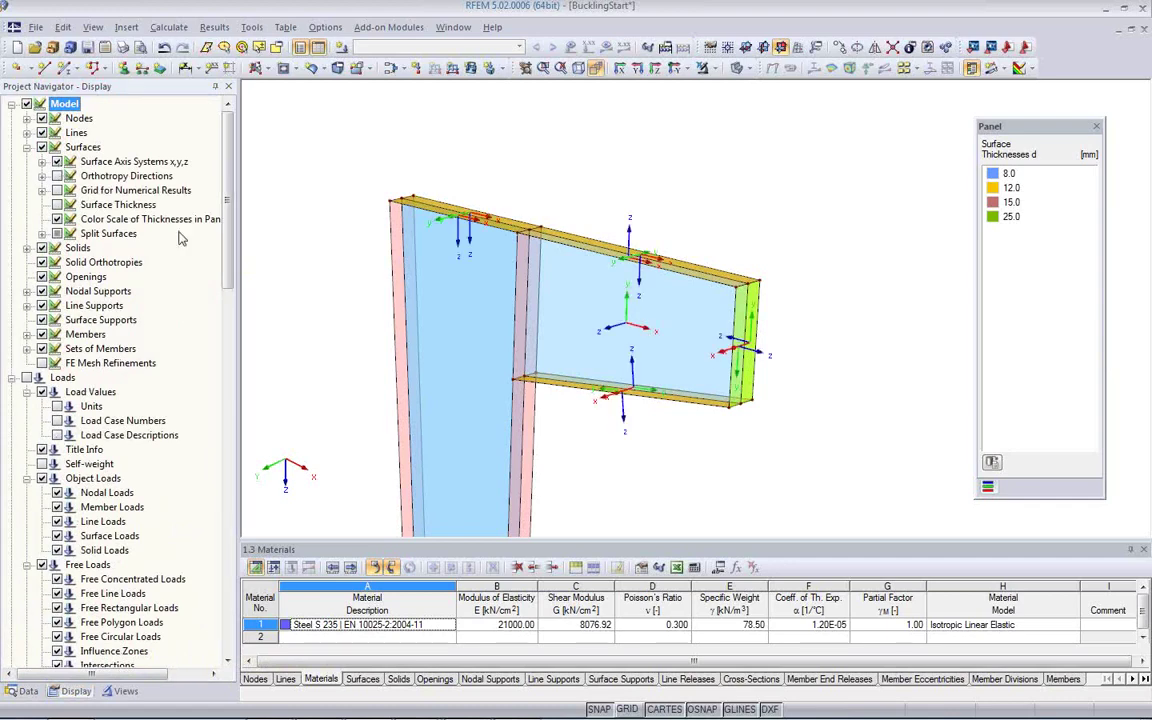
{"action": "middle_click_drag", "start_coordinate": [651, 323], "coordinate": [623, 324], "text": "ctrl"}
{"action": "scroll", "coordinate": [623, 330], "scroll_direction": "up", "scroll_amount": 2}
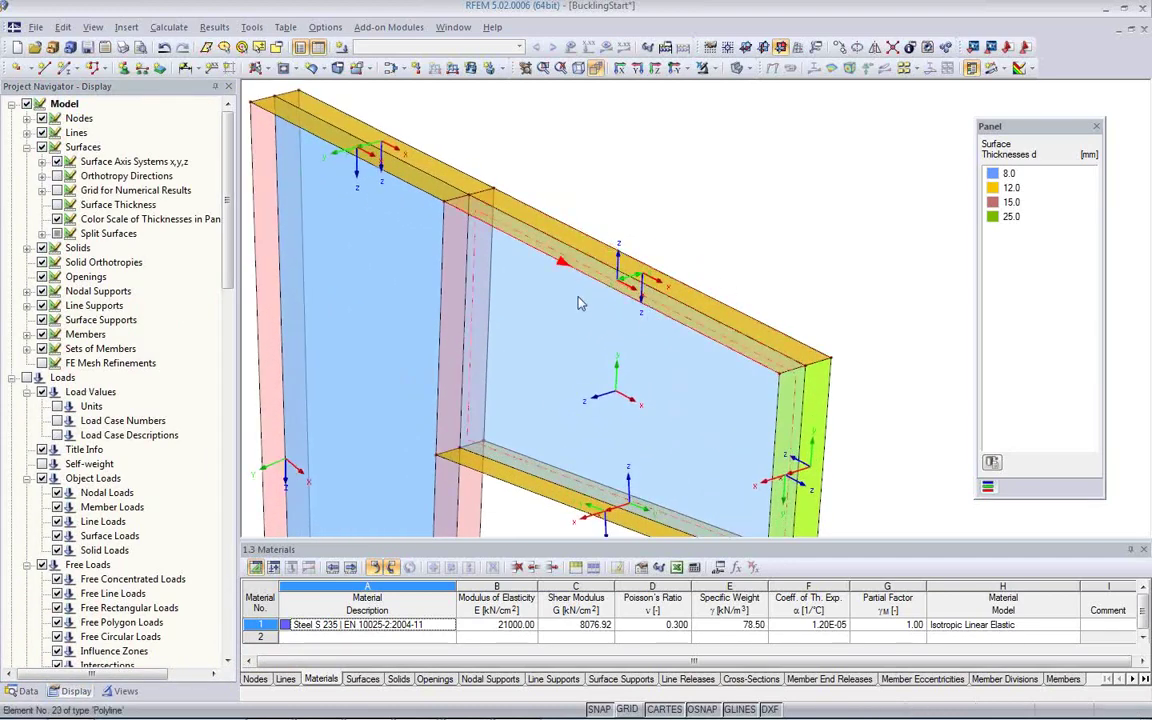
{"action": "middle_click_drag", "start_coordinate": [623, 350], "coordinate": [644, 296]}
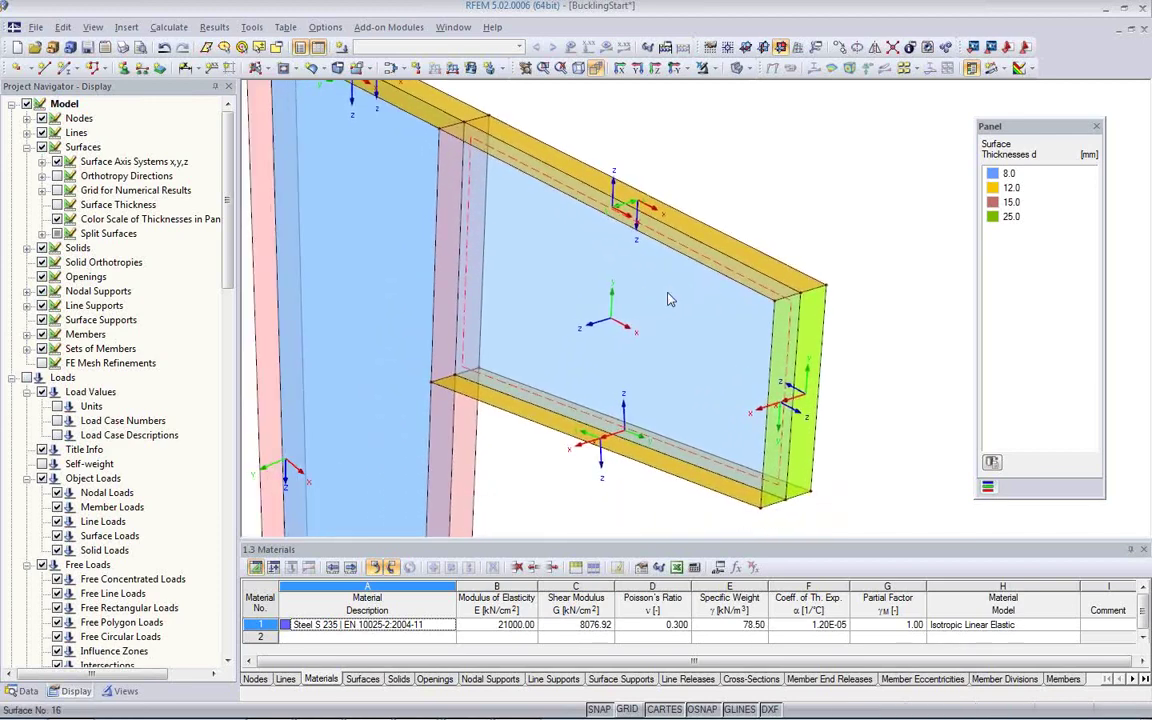
{"action": "scroll", "coordinate": [650, 300], "scroll_direction": "down", "scroll_amount": 1}
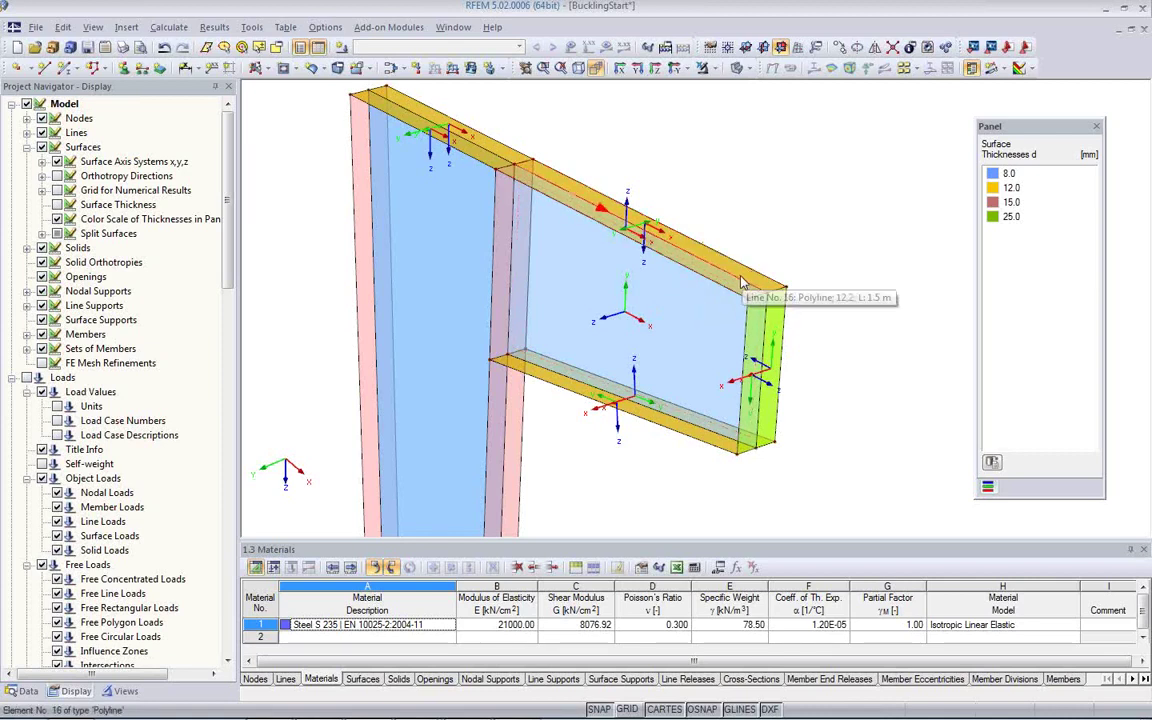
Step: Reverse the local axis system of the front half of the bracket's 12 mm top plate (surface 9)
{"action": "scroll", "coordinate": [742, 283], "scroll_direction": "up", "scroll_amount": 5}
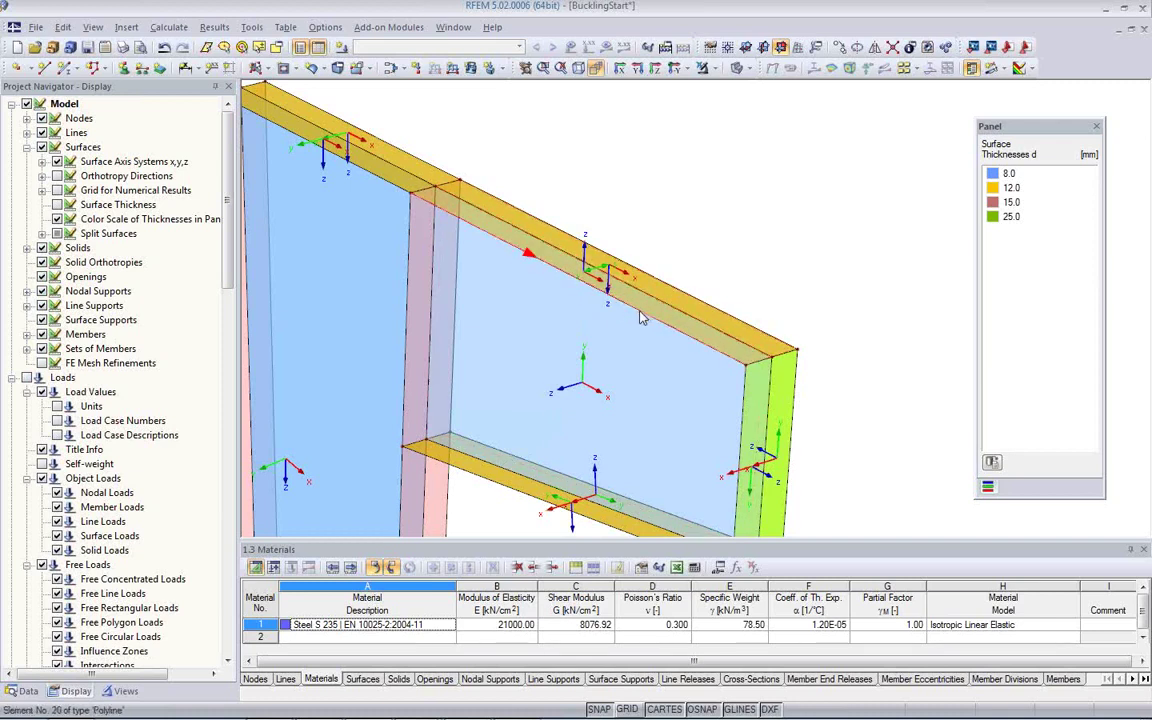
{"action": "left_click", "coordinate": [589, 284]}
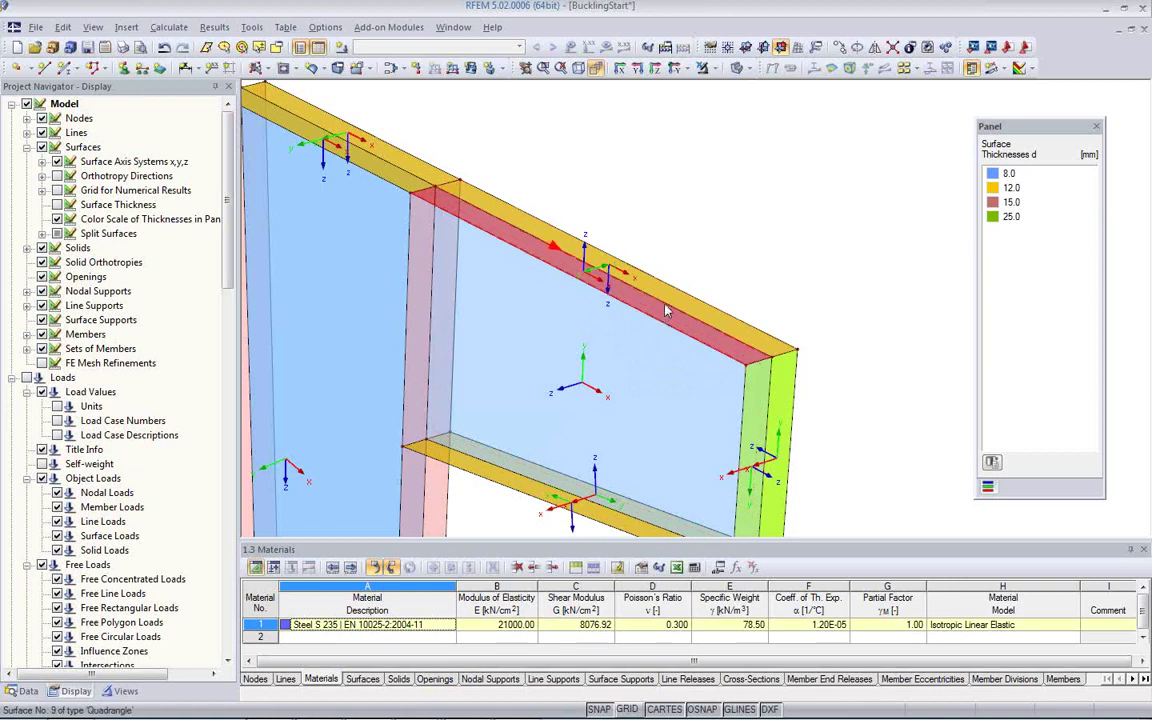
{"action": "left_click", "coordinate": [602, 262]}
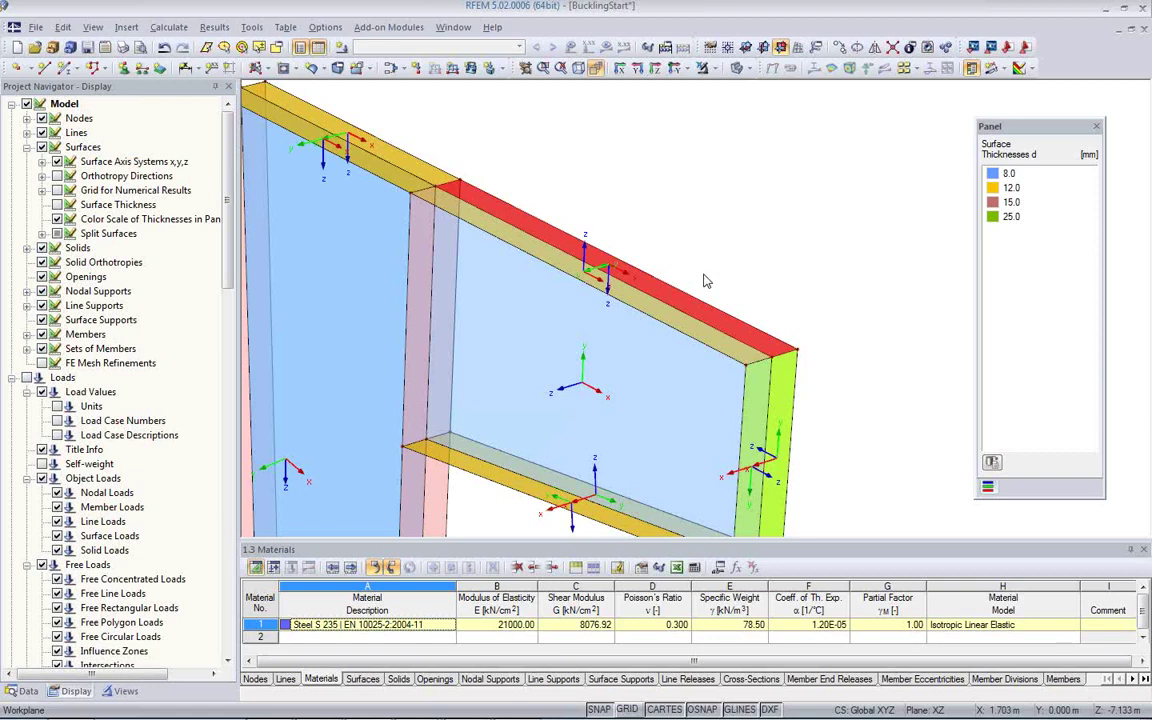
{"action": "left_click", "coordinate": [707, 276]}
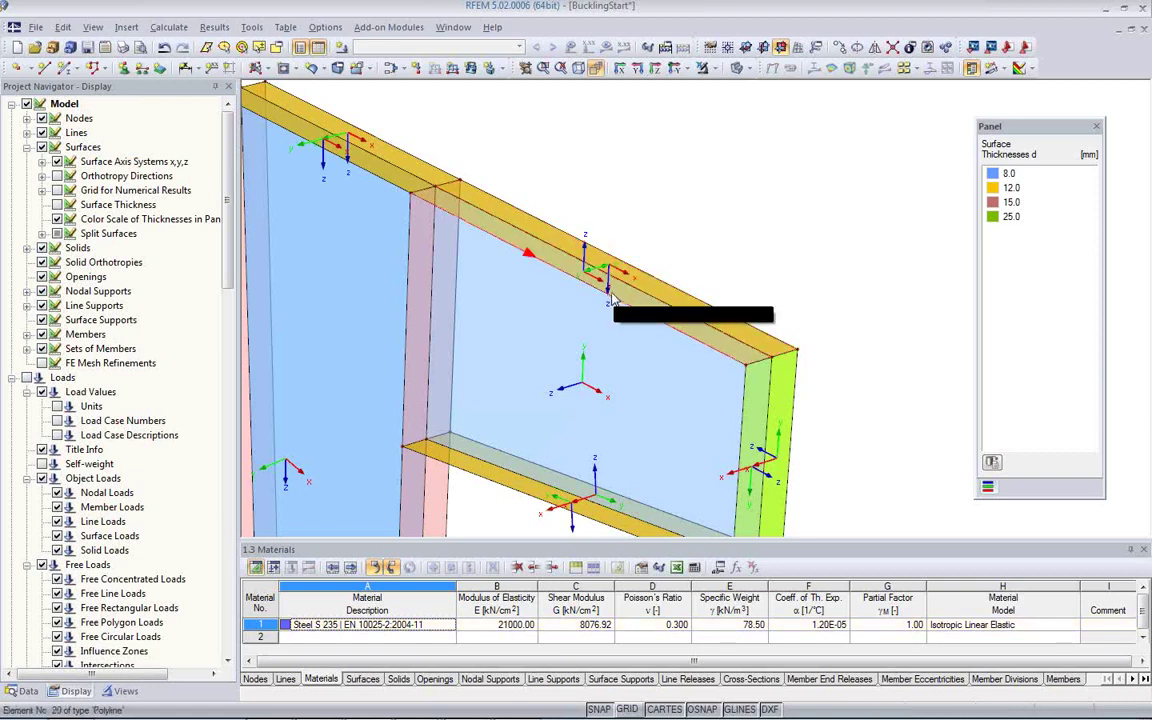
{"action": "right_click", "coordinate": [560, 266]}
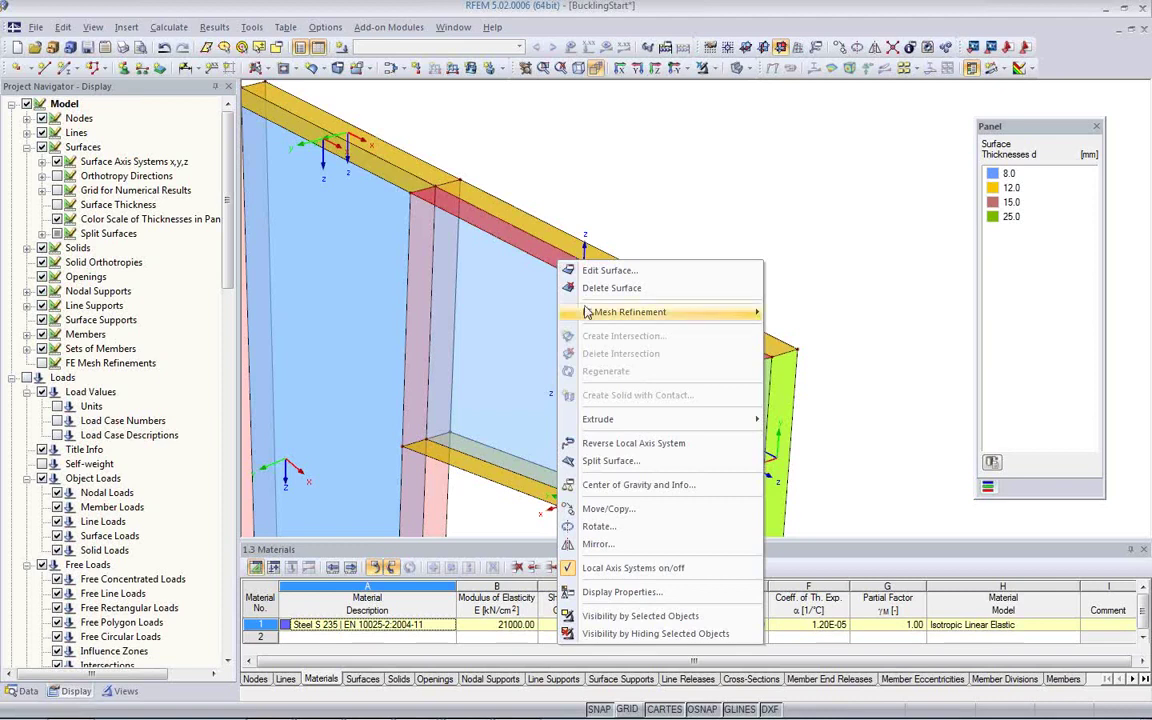
{"action": "left_click", "coordinate": [631, 447]}
Step: Check the local axis directions of the bracket's top plate halves and of its 25 mm end plate surfaces
{"action": "scroll", "coordinate": [594, 328], "scroll_direction": "up", "scroll_amount": 1}
{"action": "middle_click_drag", "start_coordinate": [593, 322], "coordinate": [543, 280]}
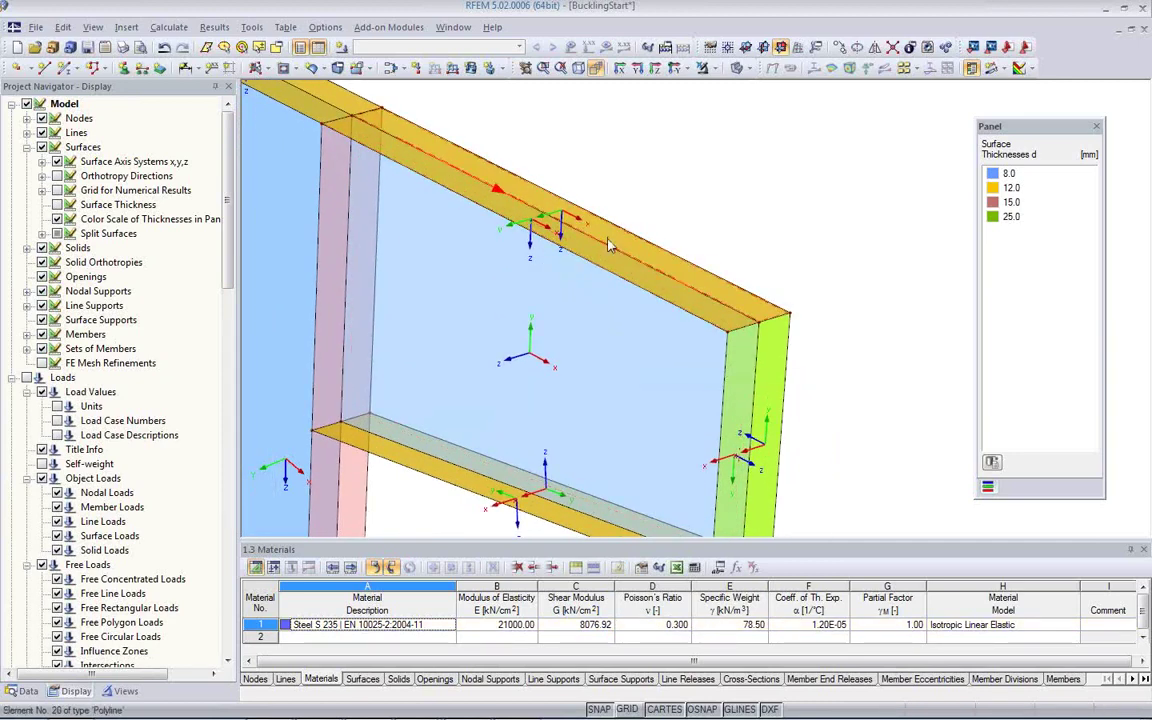
{"action": "middle_click_drag", "start_coordinate": [527, 329], "coordinate": [594, 352]}
{"action": "middle_click_drag", "start_coordinate": [694, 426], "coordinate": [726, 426]}
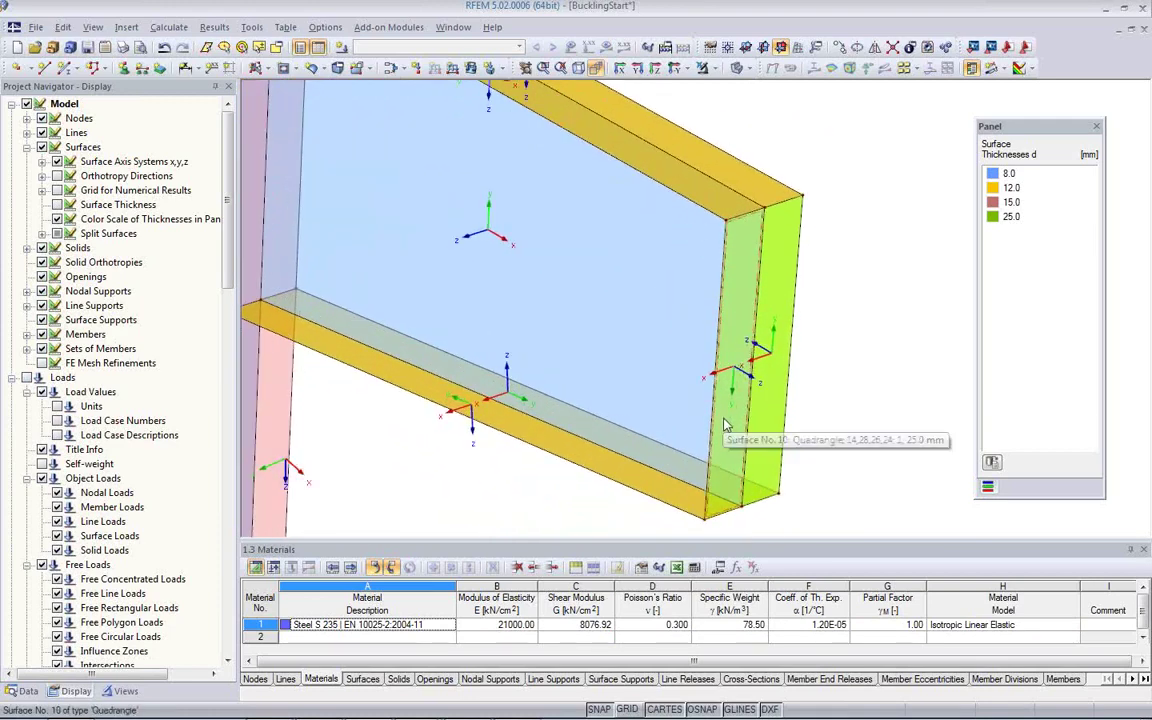
Step: Reverse the local axis system of the rear half of the bracket's 25 mm end plate (surface 16)
{"action": "left_click", "coordinate": [776, 323]}
{"action": "right_click", "coordinate": [776, 323]}
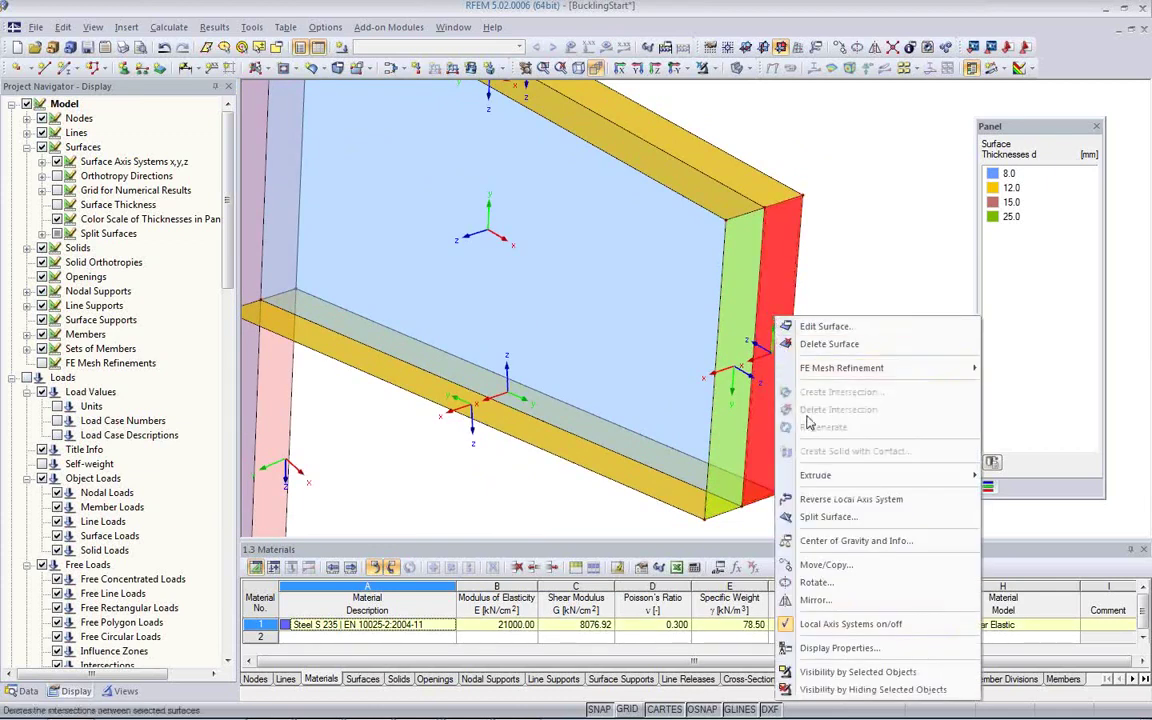
{"action": "left_click", "coordinate": [829, 503]}
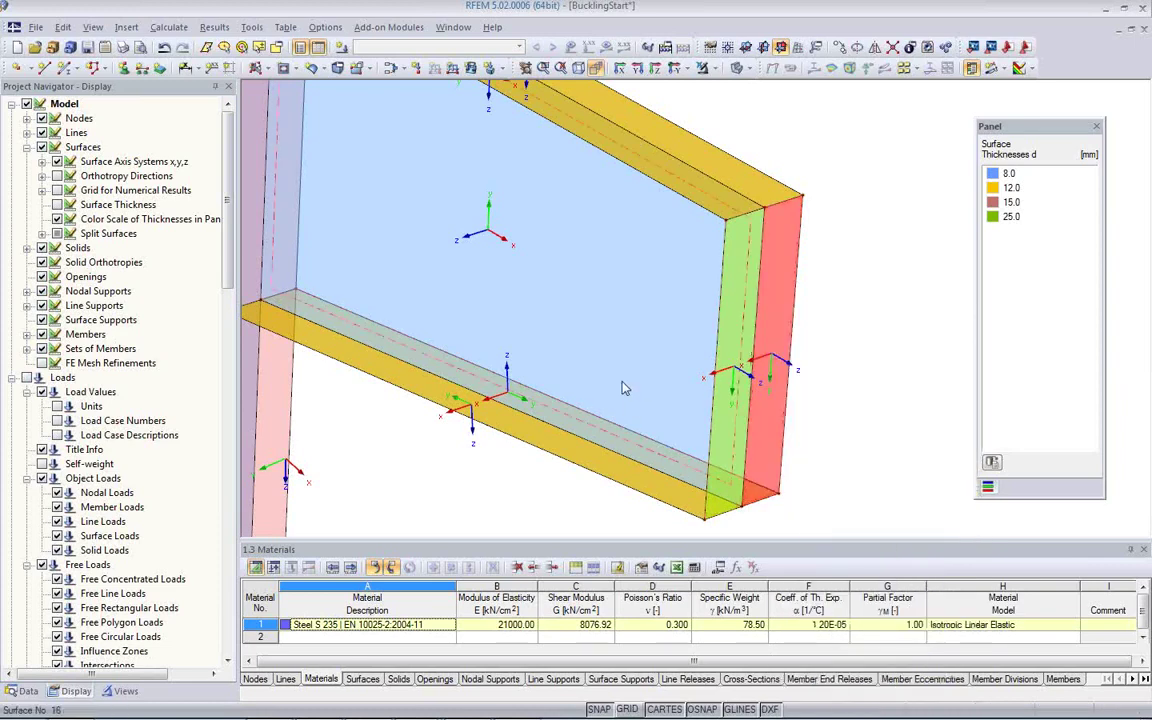
Step: Reverse the local axis system of the rear half of the bracket's 12 mm bottom plate
{"action": "middle_click_drag", "start_coordinate": [501, 465], "coordinate": [540, 424]}
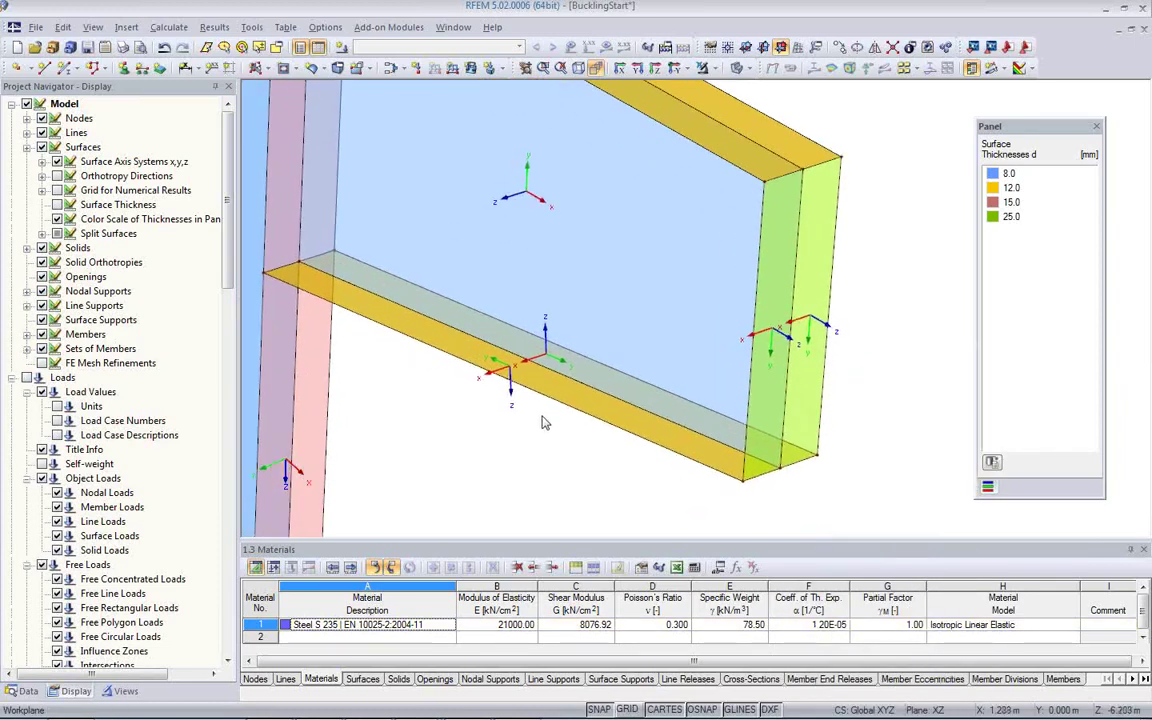
{"action": "scroll", "coordinate": [554, 408], "scroll_direction": "up", "scroll_amount": 1}
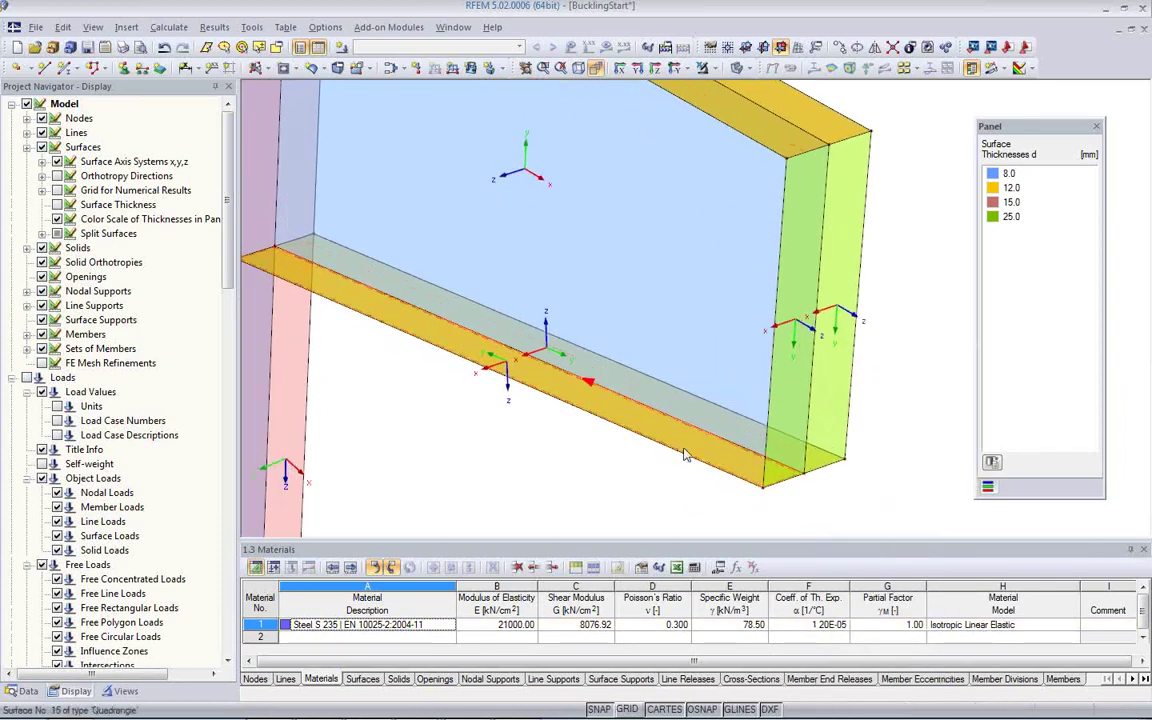
{"action": "middle_click_drag", "start_coordinate": [617, 399], "coordinate": [585, 389]}
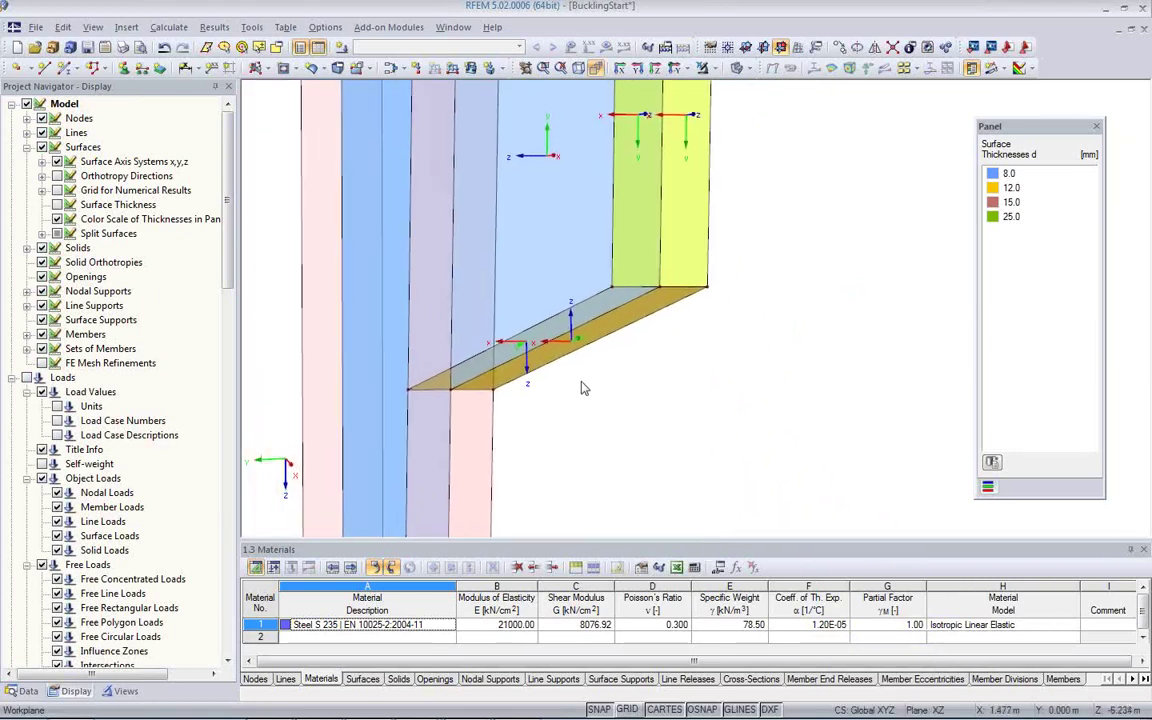
{"action": "right_click", "coordinate": [600, 333]}
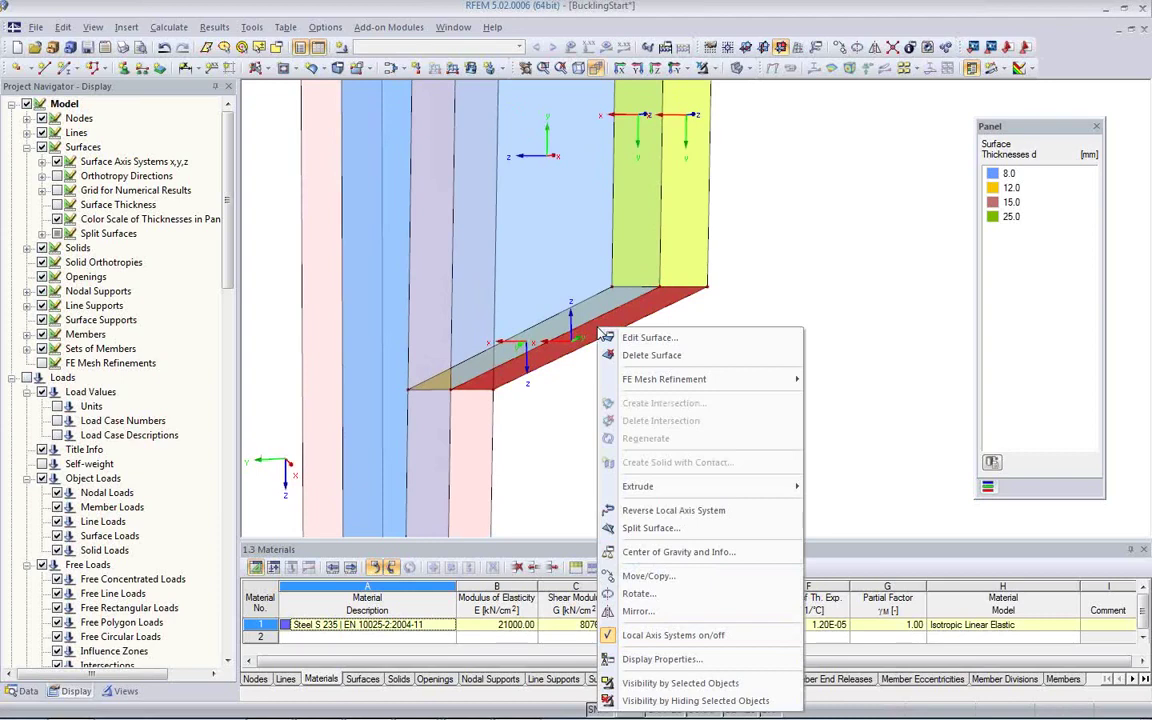
{"action": "left_click", "coordinate": [650, 512]}
Step: Examine the x, y and z directions of the local axes on both halves of the bracket's bottom plate
{"action": "middle_click_drag", "start_coordinate": [584, 432], "coordinate": [565, 410], "text": "ctrl"}
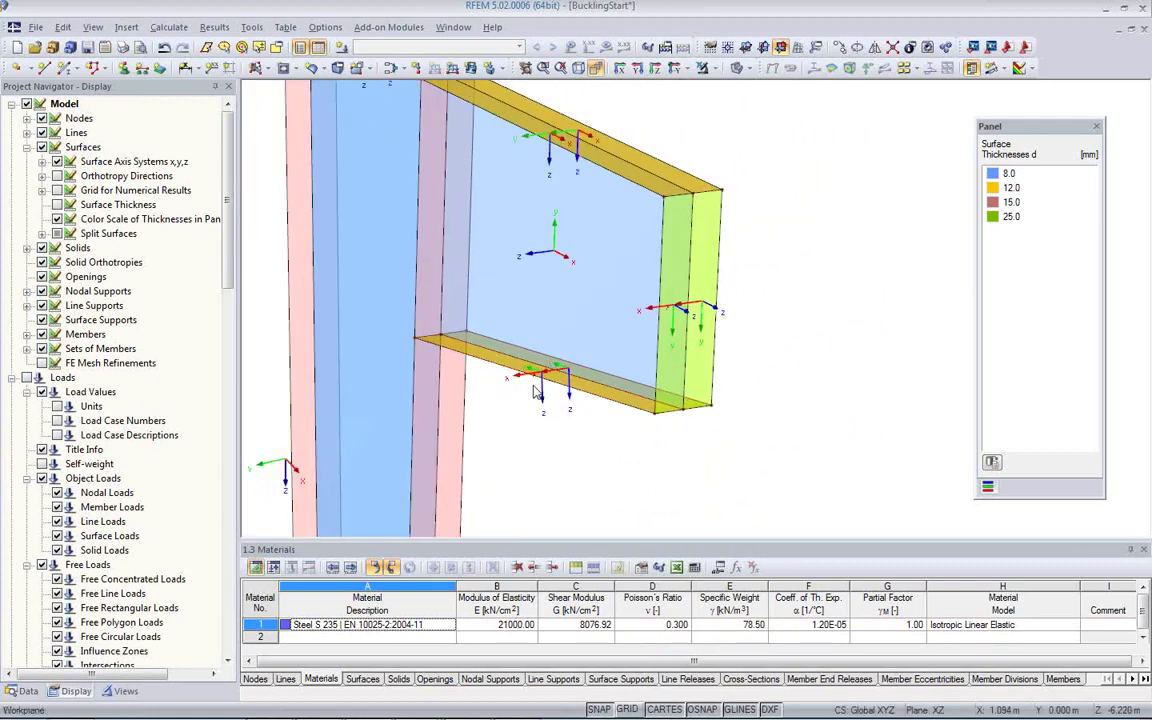
{"action": "scroll", "coordinate": [537, 388], "scroll_direction": "up", "scroll_amount": 3}
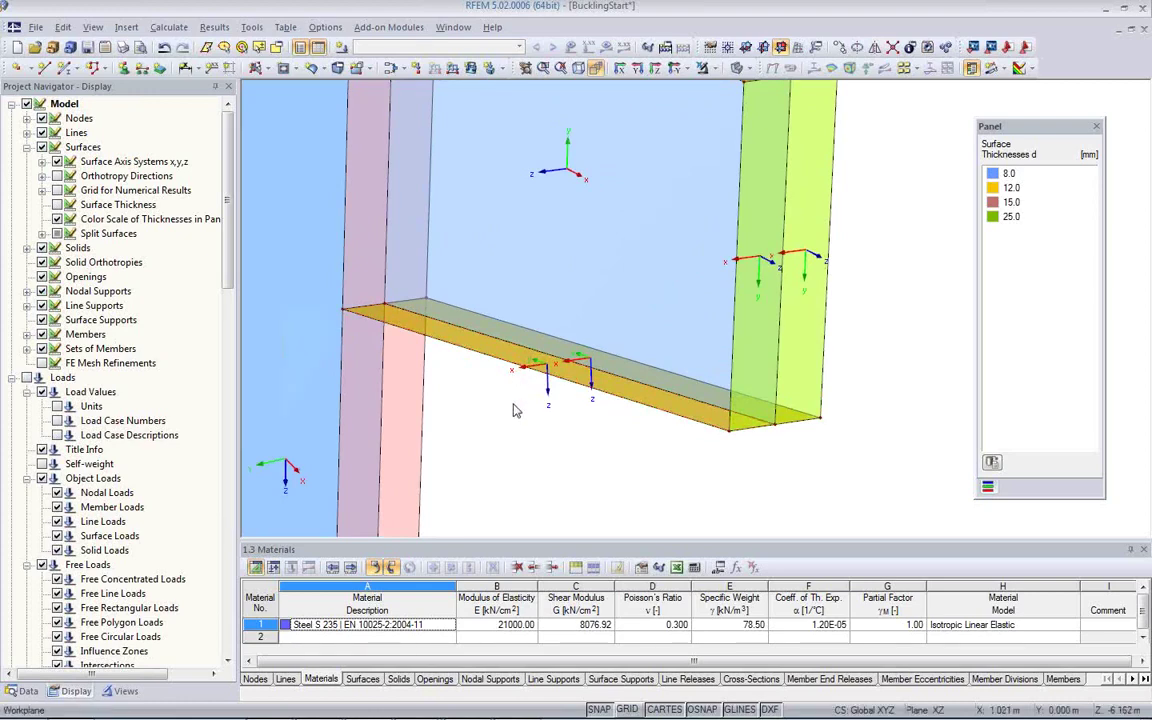
{"action": "scroll", "coordinate": [512, 407], "scroll_direction": "down", "scroll_amount": 4}
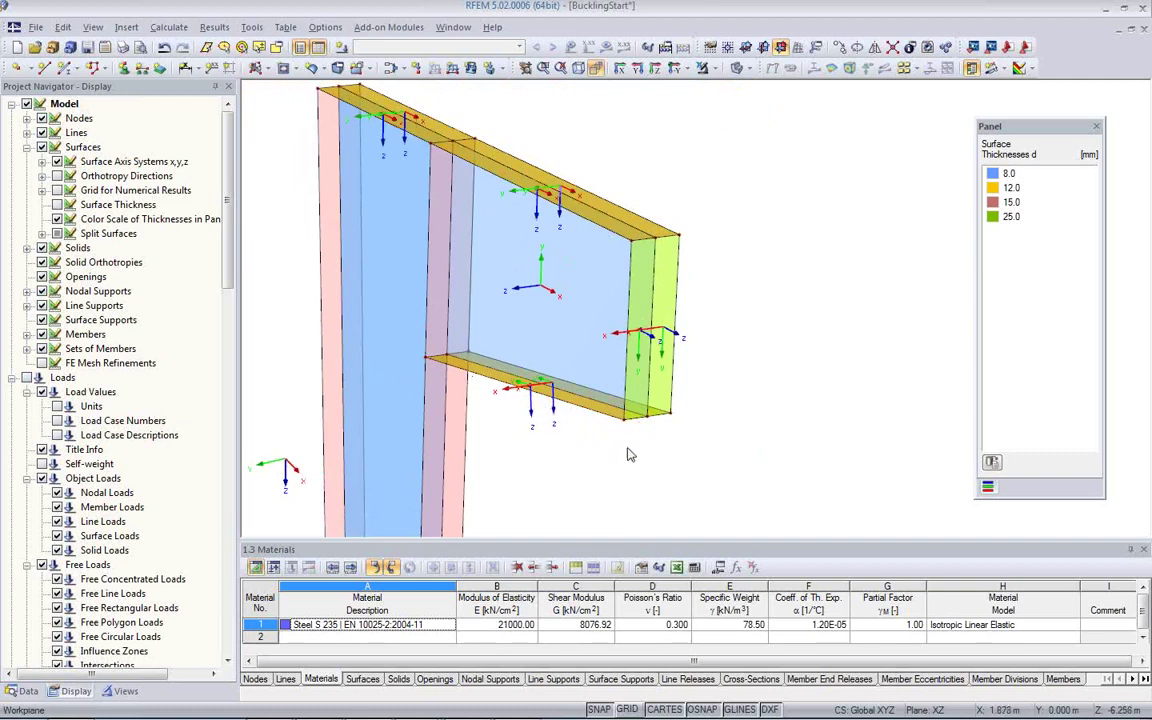
{"action": "scroll", "coordinate": [558, 444], "scroll_direction": "up", "scroll_amount": 1}
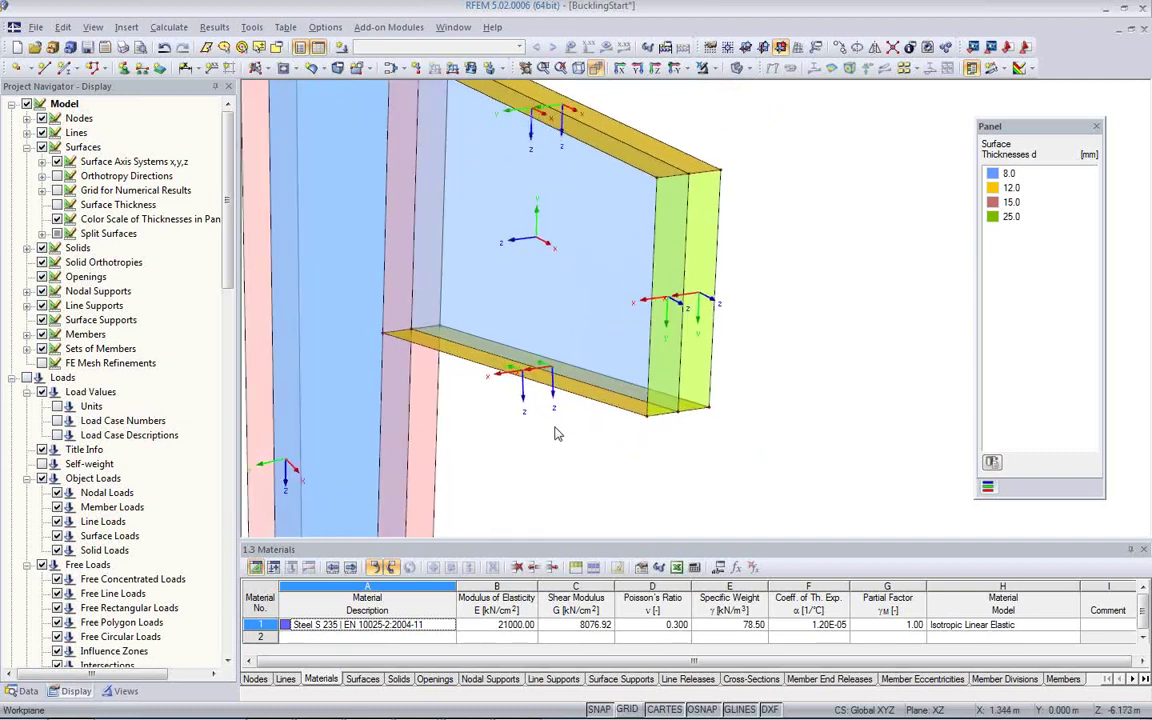
{"action": "scroll", "coordinate": [589, 450], "scroll_direction": "up", "scroll_amount": 1}
{"action": "scroll", "coordinate": [594, 460], "scroll_direction": "up", "scroll_amount": 1}
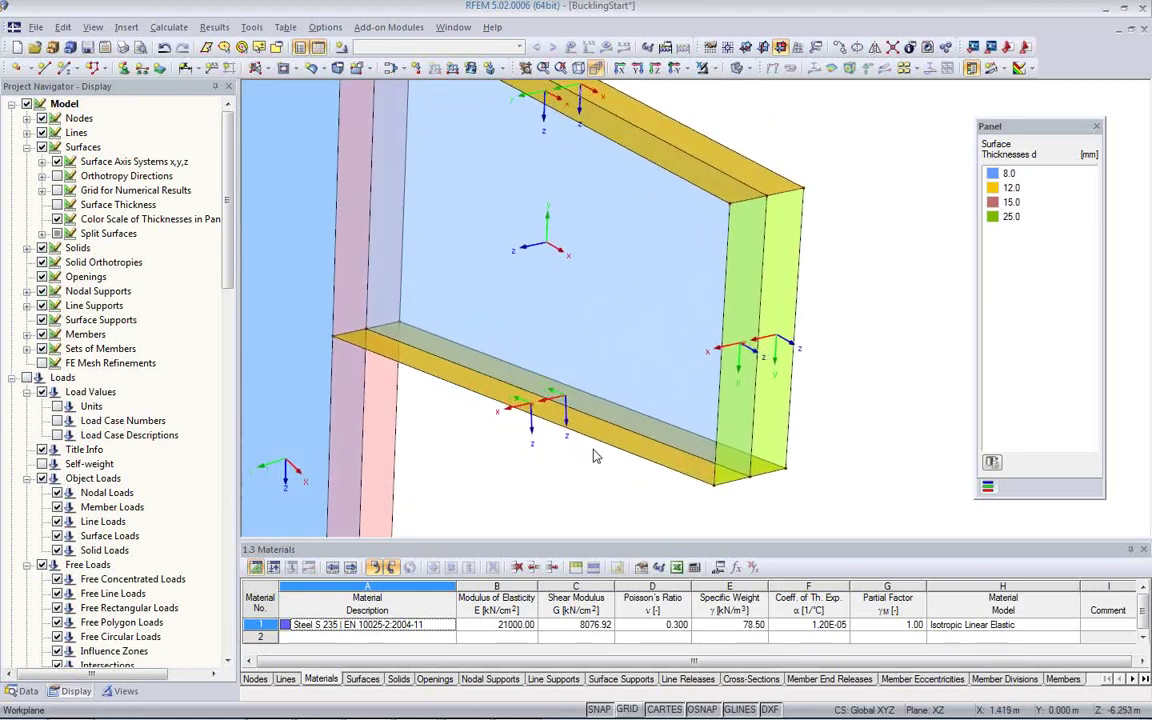
{"action": "middle_click_drag", "start_coordinate": [593, 453], "coordinate": [597, 399]}
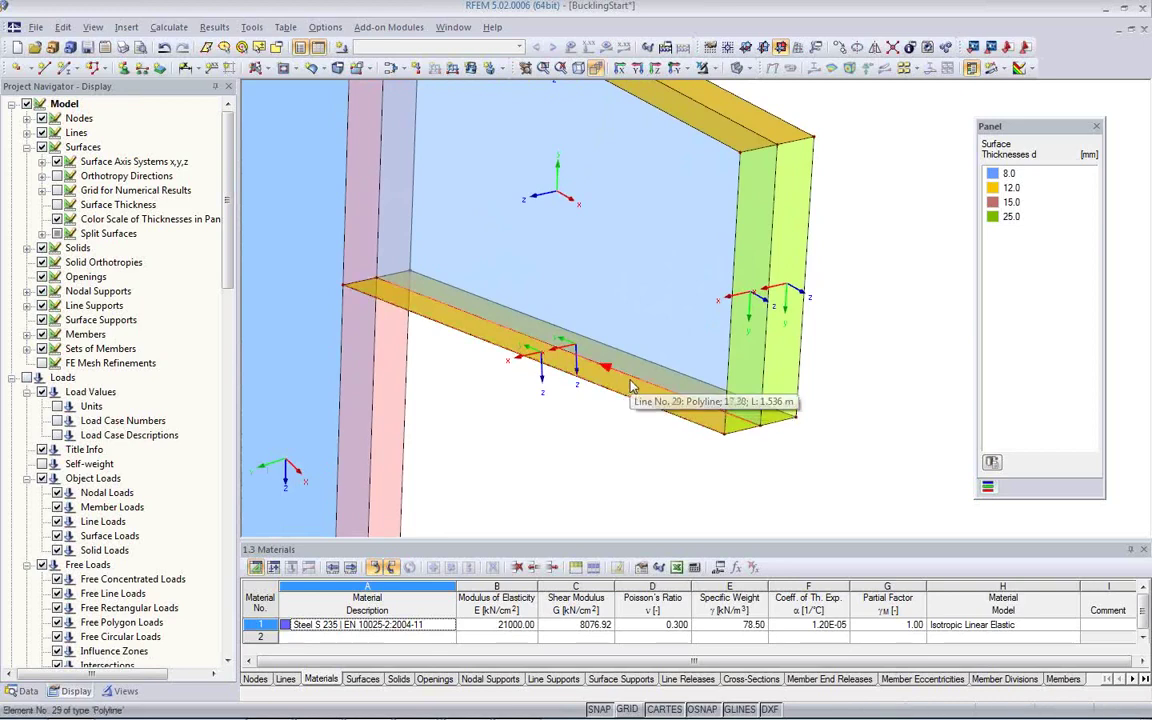
Step: Set the input x-axis of the bottom plate's front half (surface 15) parallel to line 29 and reverse that line's orientation
{"action": "double_click", "coordinate": [629, 396]}
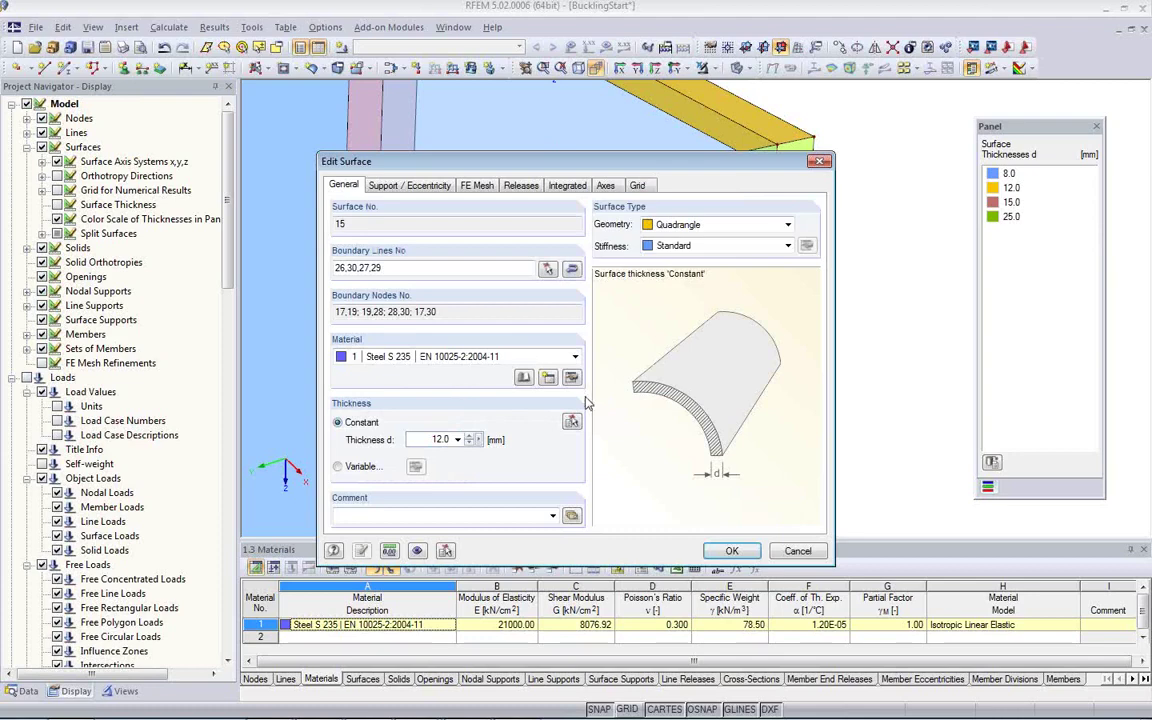
{"action": "left_click", "coordinate": [606, 186]}
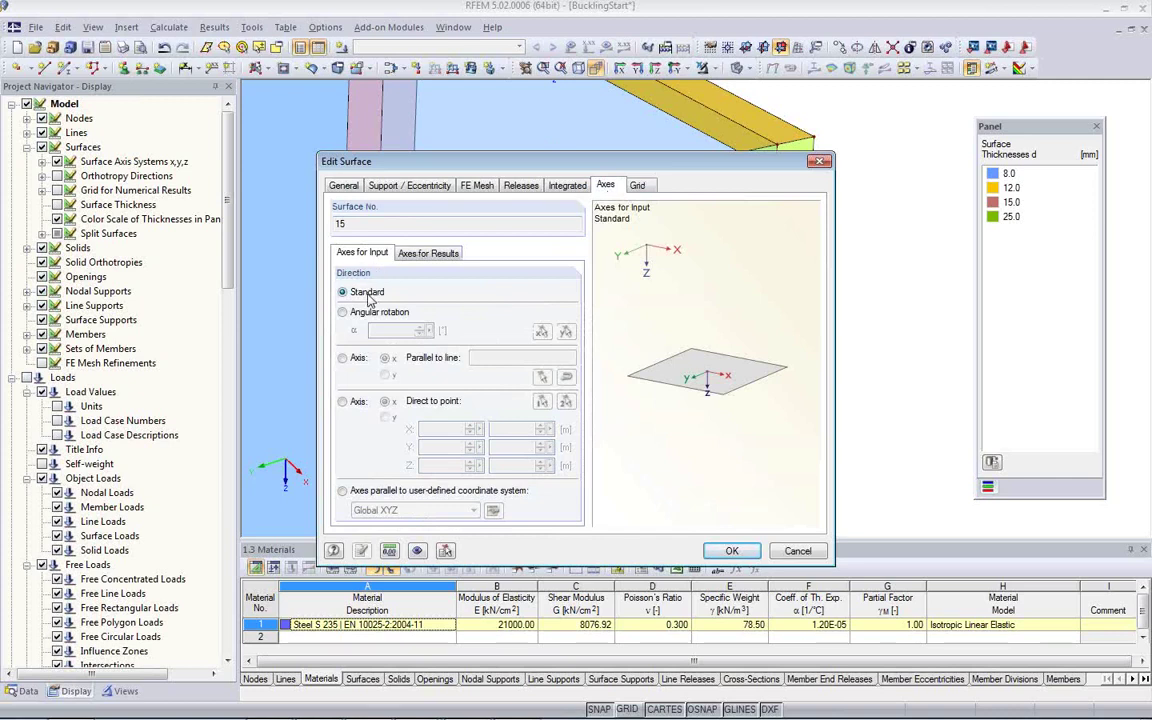
{"action": "left_click", "coordinate": [344, 360]}
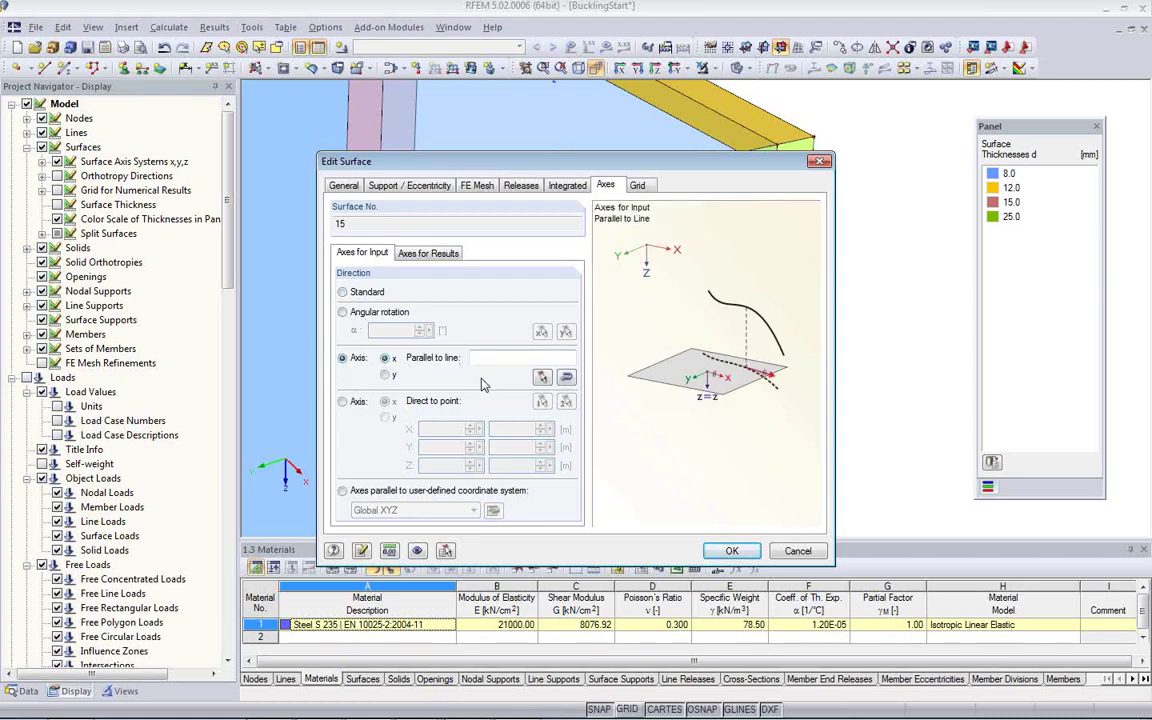
{"action": "left_click", "coordinate": [541, 378]}
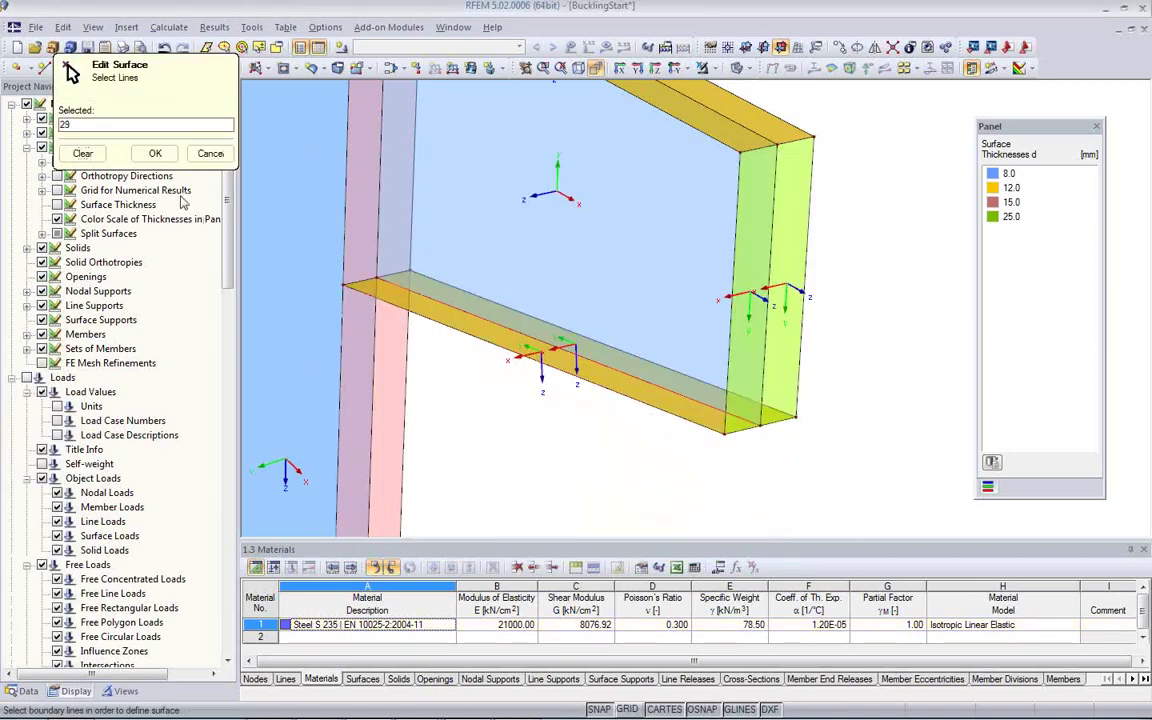
{"action": "left_click", "coordinate": [156, 153]}
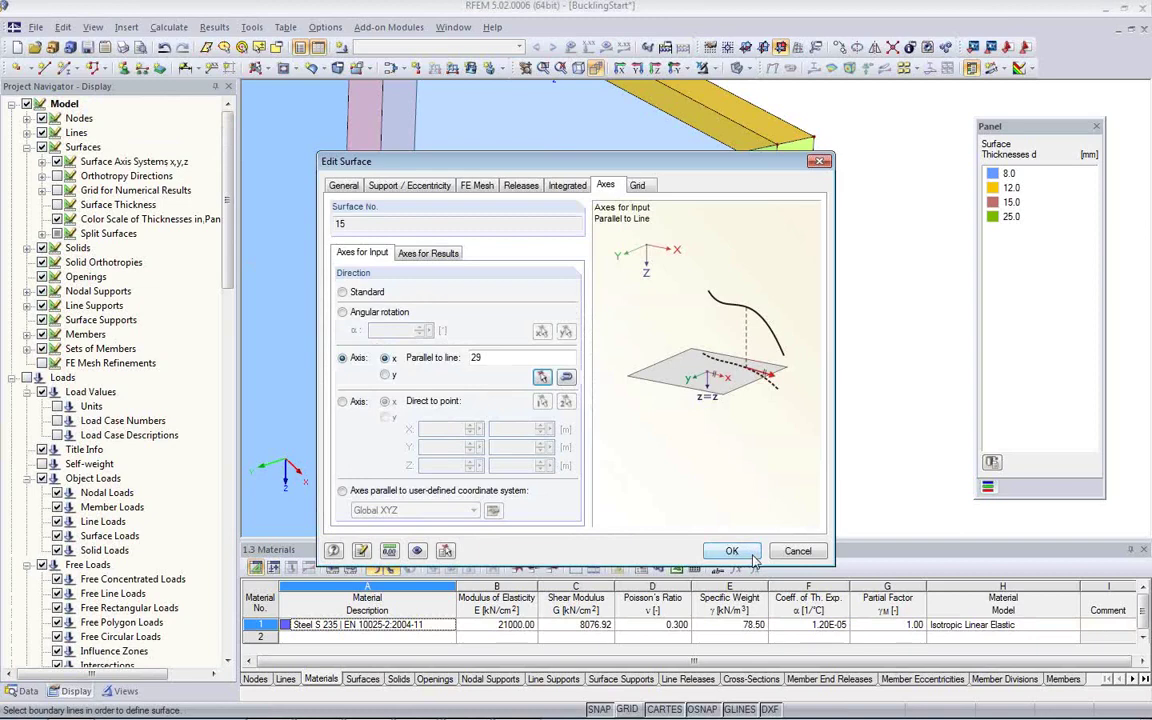
{"action": "key", "text": "Return"}
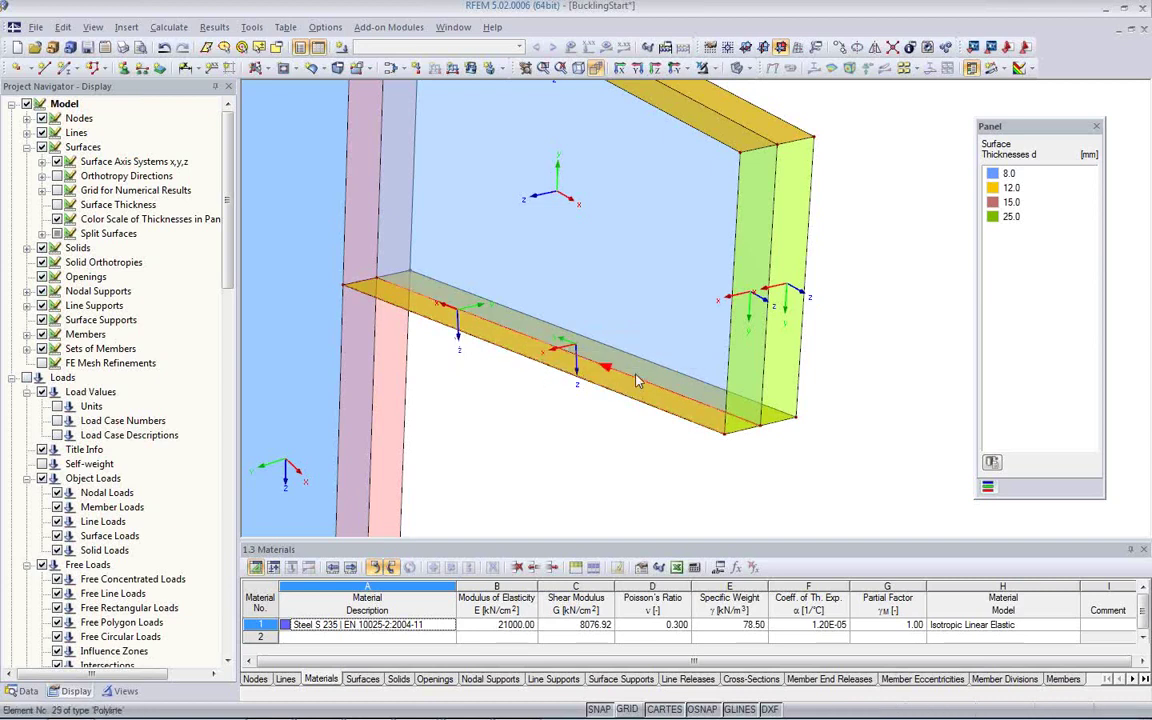
{"action": "right_click", "coordinate": [520, 341]}
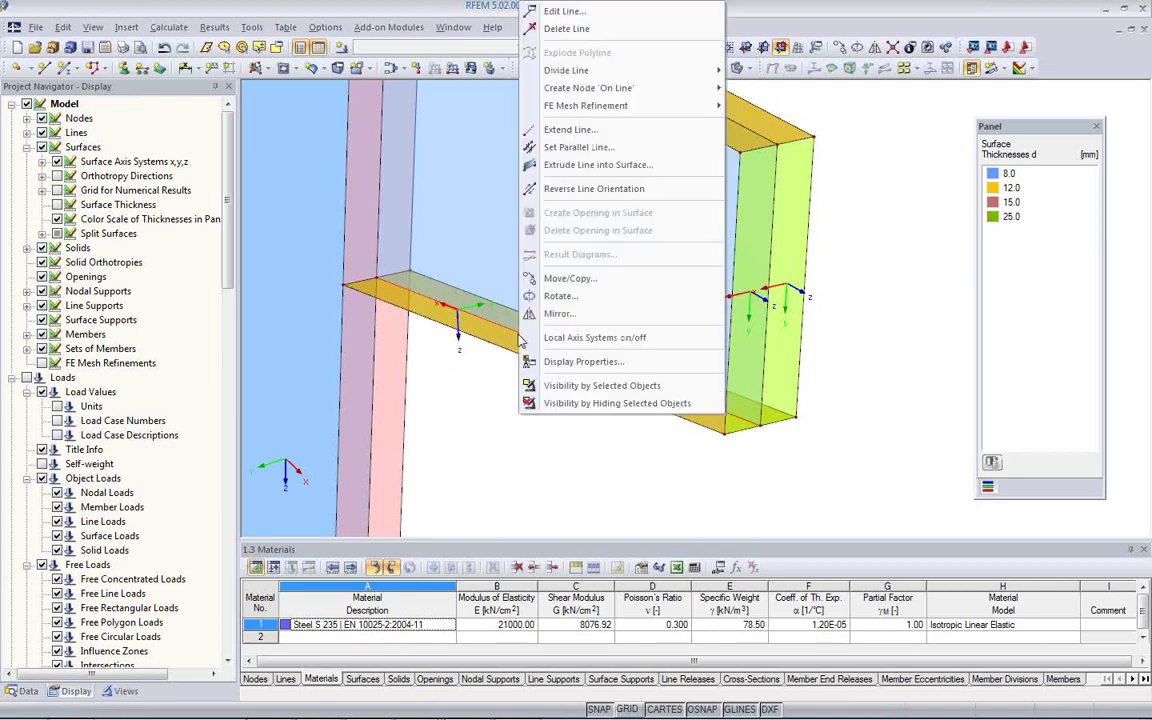
{"action": "left_click", "coordinate": [590, 190]}
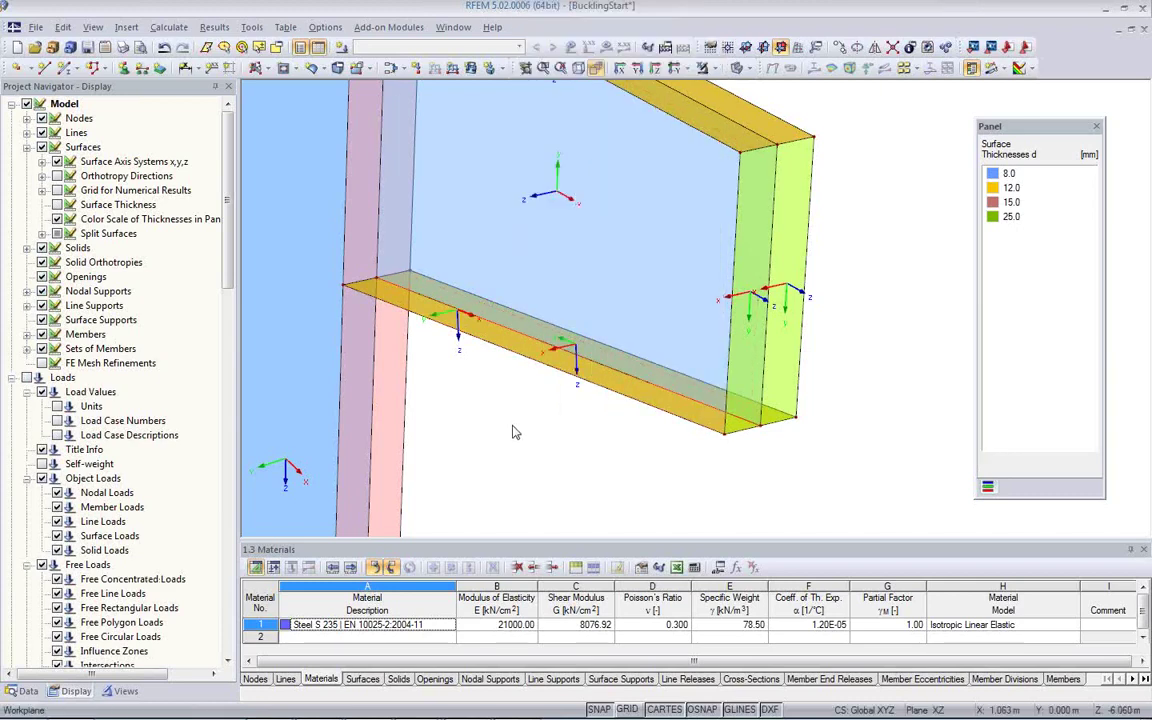
Step: Set the input x-axis of the bottom plate's other half (surface 14) parallel to line 29
{"action": "middle_click_drag", "start_coordinate": [689, 440], "coordinate": [672, 246]}
{"action": "middle_click_drag", "start_coordinate": [613, 328], "coordinate": [662, 444]}
{"action": "double_click", "coordinate": [545, 250]}
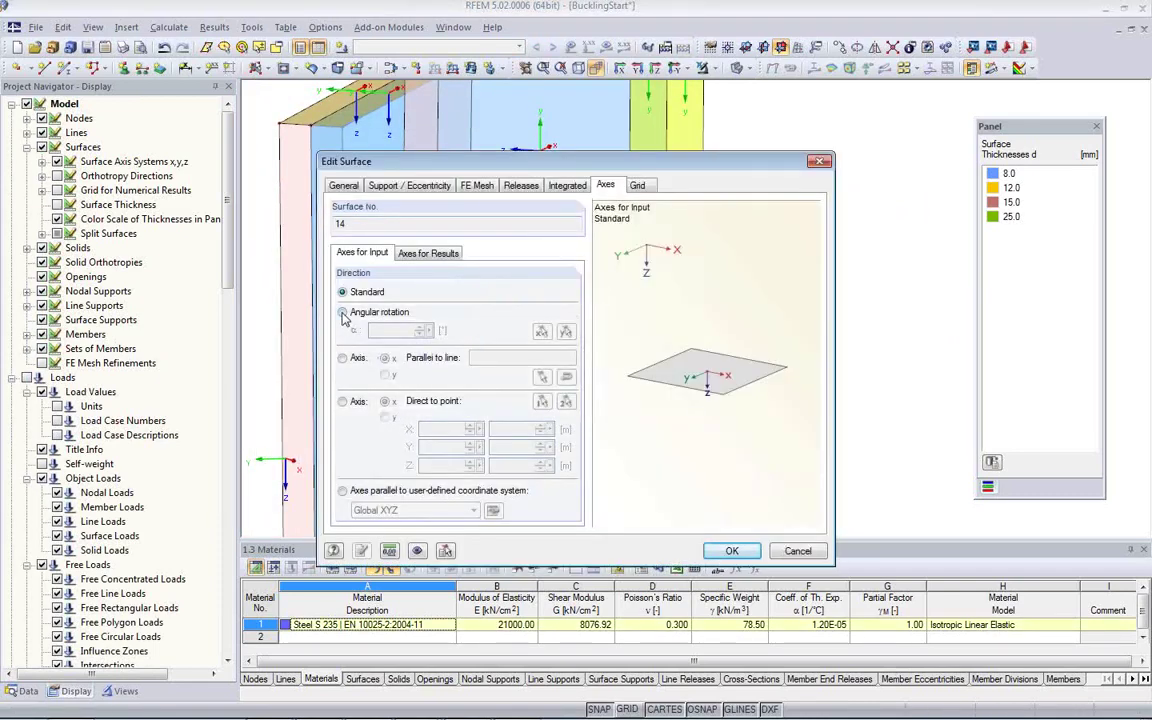
{"action": "left_click", "coordinate": [342, 358]}
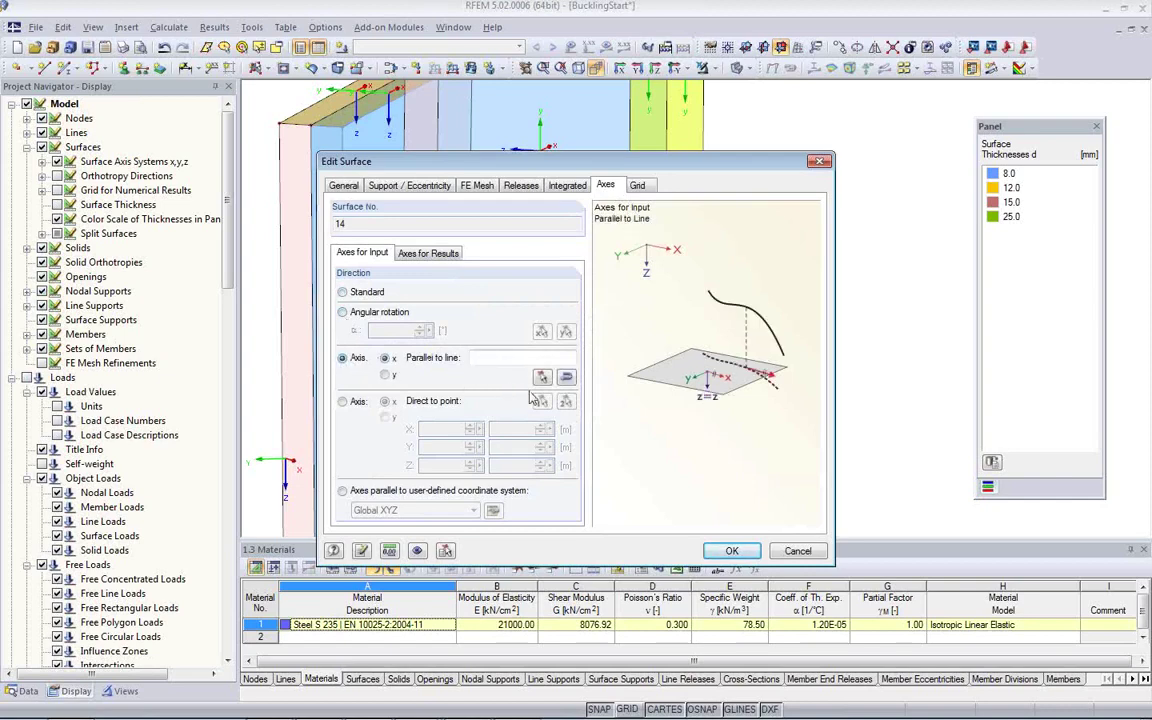
{"action": "left_click", "coordinate": [541, 376]}
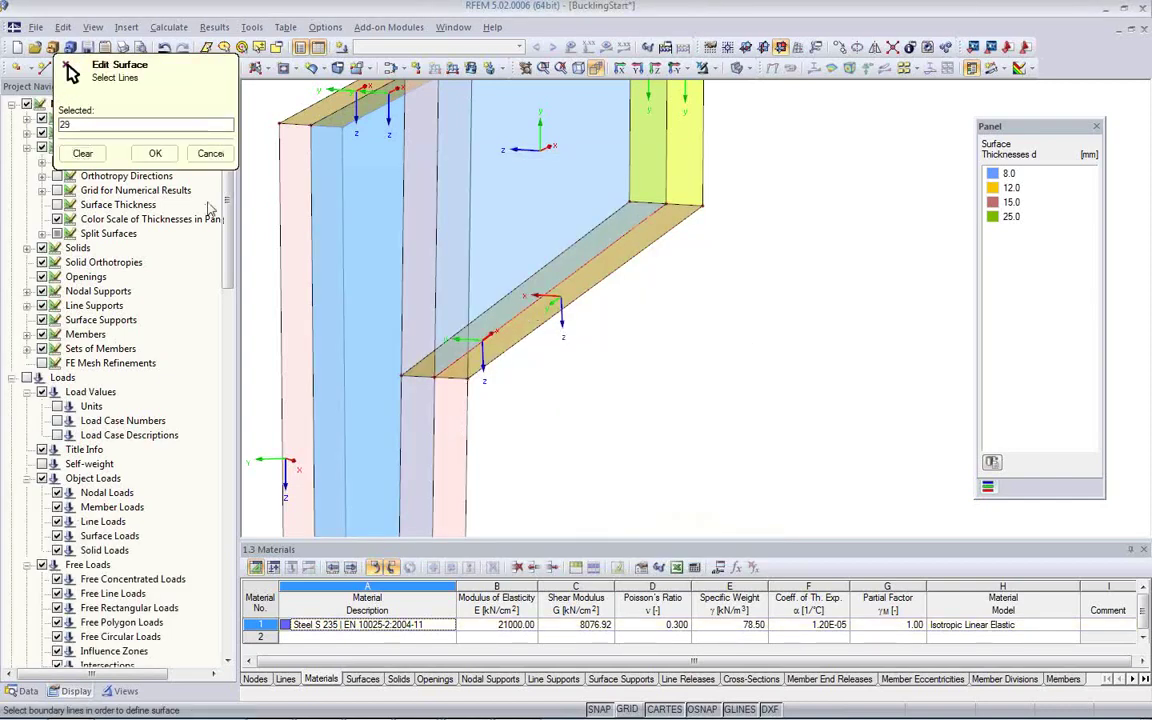
{"action": "left_click", "coordinate": [155, 153]}
{"action": "left_click", "coordinate": [731, 551]}
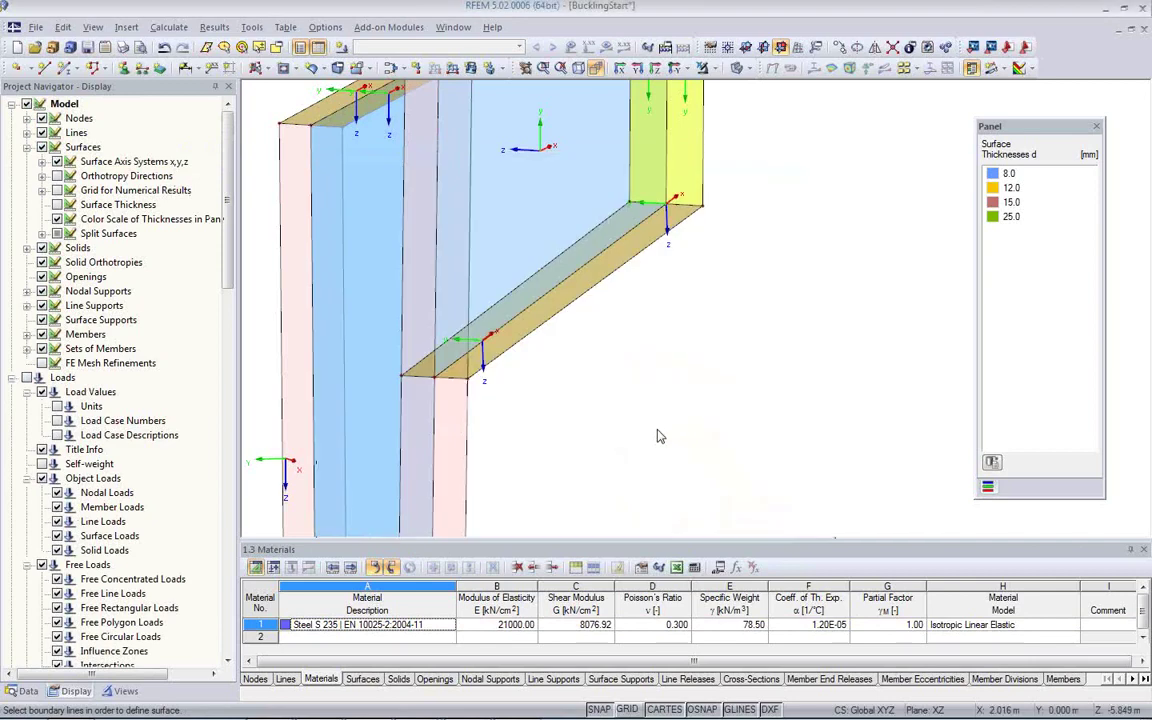
Step: Check the local axis directions on the bracket's bottom plate and compare them with the remaining bracket and column surfaces
{"action": "middle_click_drag", "start_coordinate": [622, 334], "coordinate": [616, 401]}
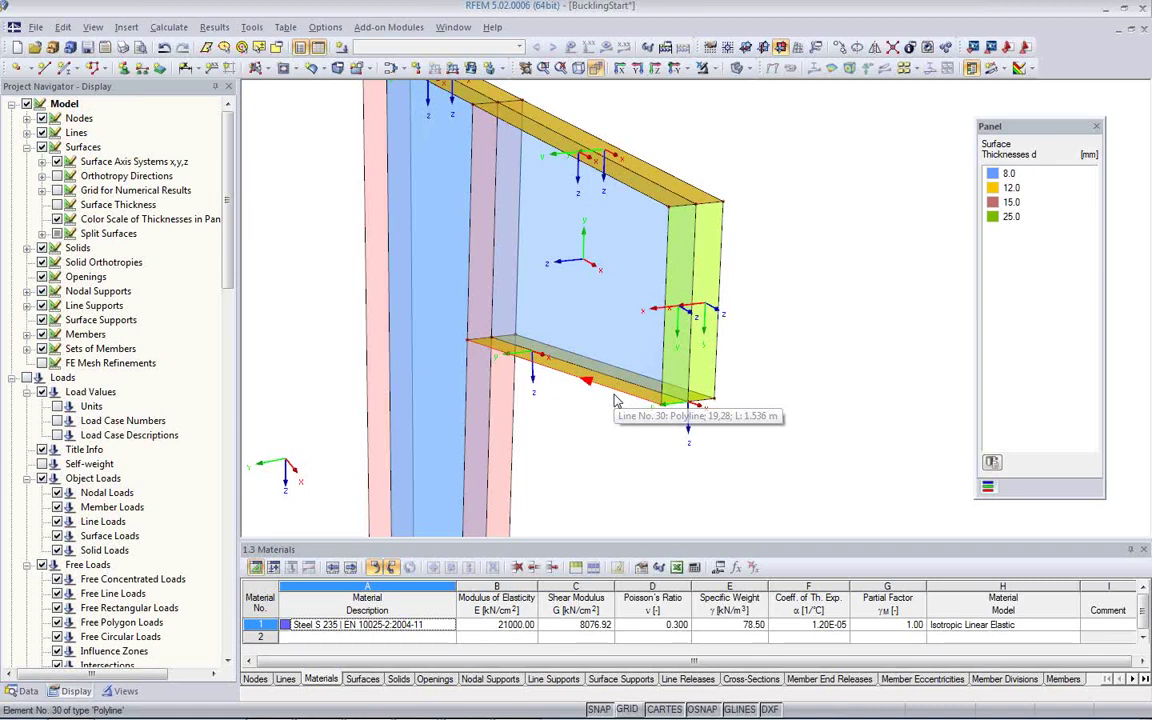
{"action": "mouse_move", "coordinate": [610, 428]}
{"action": "middle_mouse_down"}
{"action": "mouse_move", "coordinate": [589, 363]}
{"action": "mouse_move", "coordinate": [661, 476]}
{"action": "mouse_move", "coordinate": [617, 414]}
{"action": "mouse_move", "coordinate": [622, 423]}
{"action": "middle_mouse_up"}
{"action": "scroll", "coordinate": [622, 420], "scroll_direction": "up", "scroll_amount": 1}
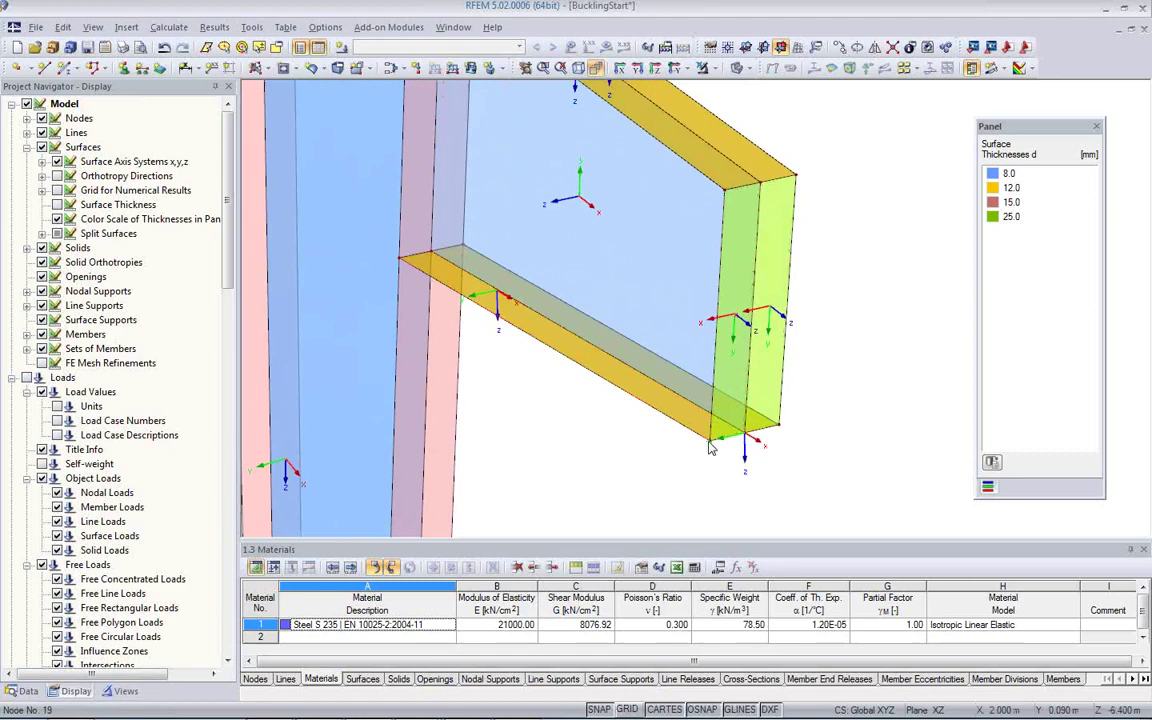
{"action": "scroll", "coordinate": [664, 437], "scroll_direction": "down", "scroll_amount": 2}
{"action": "middle_click_drag", "start_coordinate": [650, 427], "coordinate": [699, 354]}
{"action": "scroll", "coordinate": [679, 371], "scroll_direction": "down", "scroll_amount": 1}
{"action": "scroll", "coordinate": [646, 312], "scroll_direction": "down", "scroll_amount": 1}
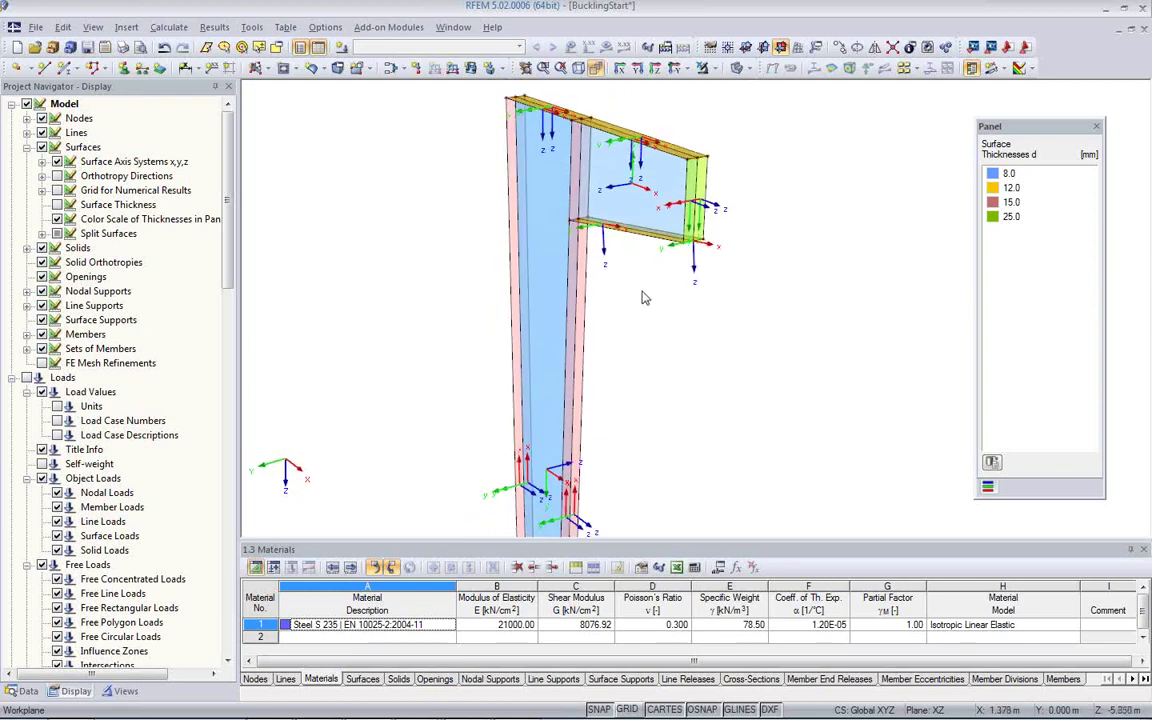
Step: Reverse the local axis system of the tapered column web (surface 5) to match the bracket web
{"action": "left_click", "coordinate": [620, 203]}
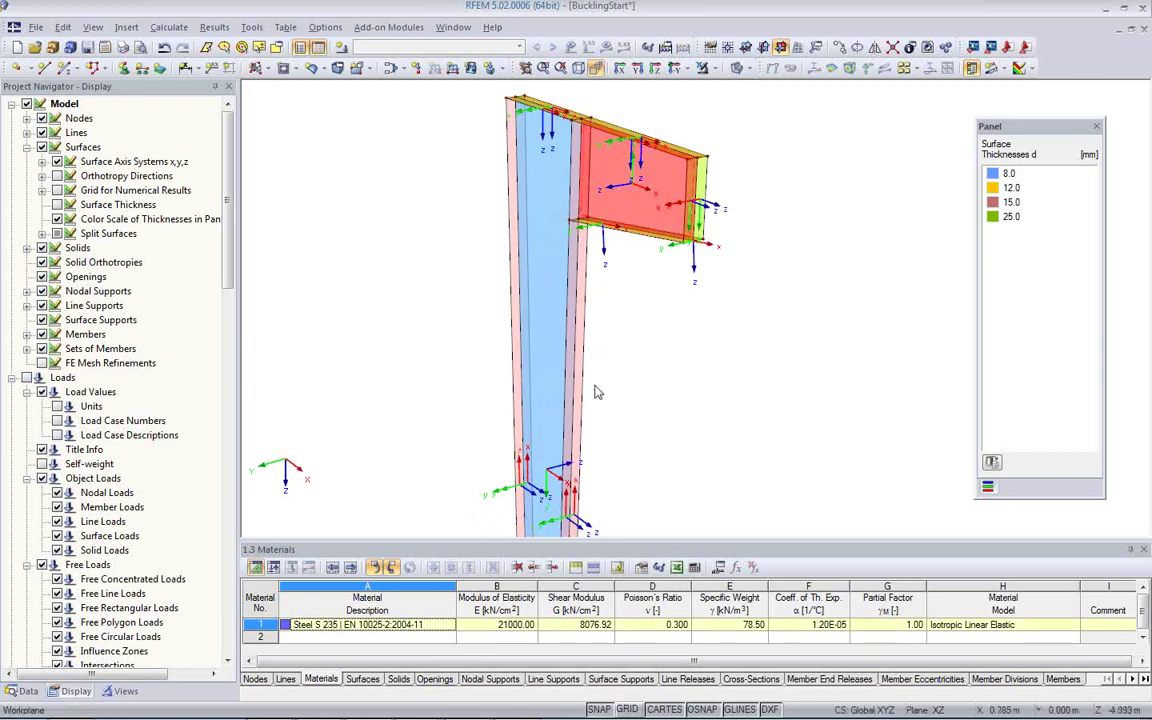
{"action": "left_click", "coordinate": [557, 401]}
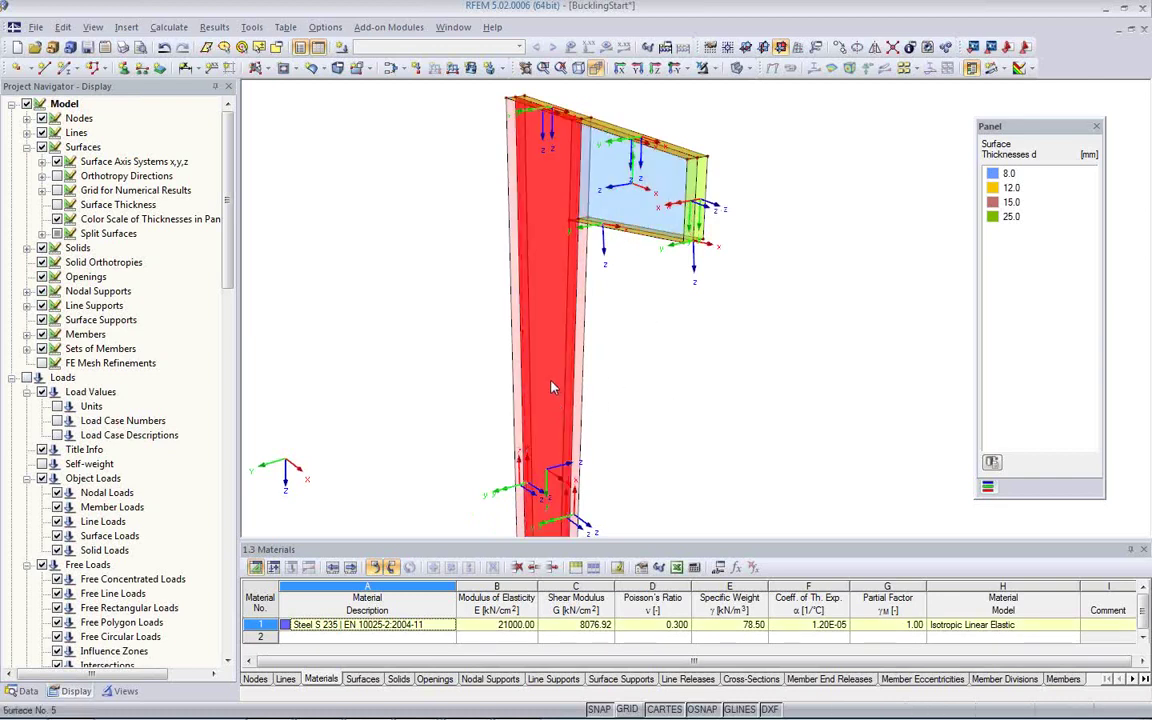
{"action": "right_click", "coordinate": [551, 387]}
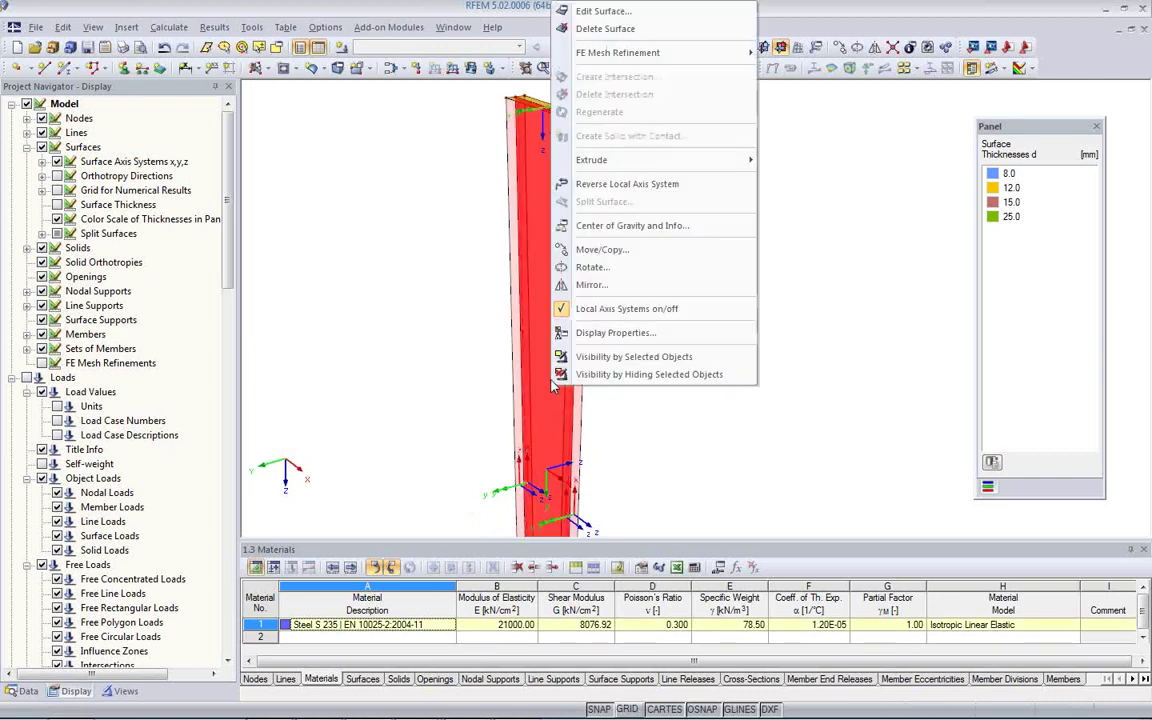
{"action": "left_click", "coordinate": [622, 183]}
{"action": "left_click", "coordinate": [654, 285]}
Step: Check the local axes across the column and bracket, and turn off the display of the surface axis systems x,y,z
{"action": "middle_click_drag", "start_coordinate": [656, 408], "coordinate": [630, 298]}
{"action": "scroll", "coordinate": [622, 310], "scroll_direction": "down", "scroll_amount": 2}
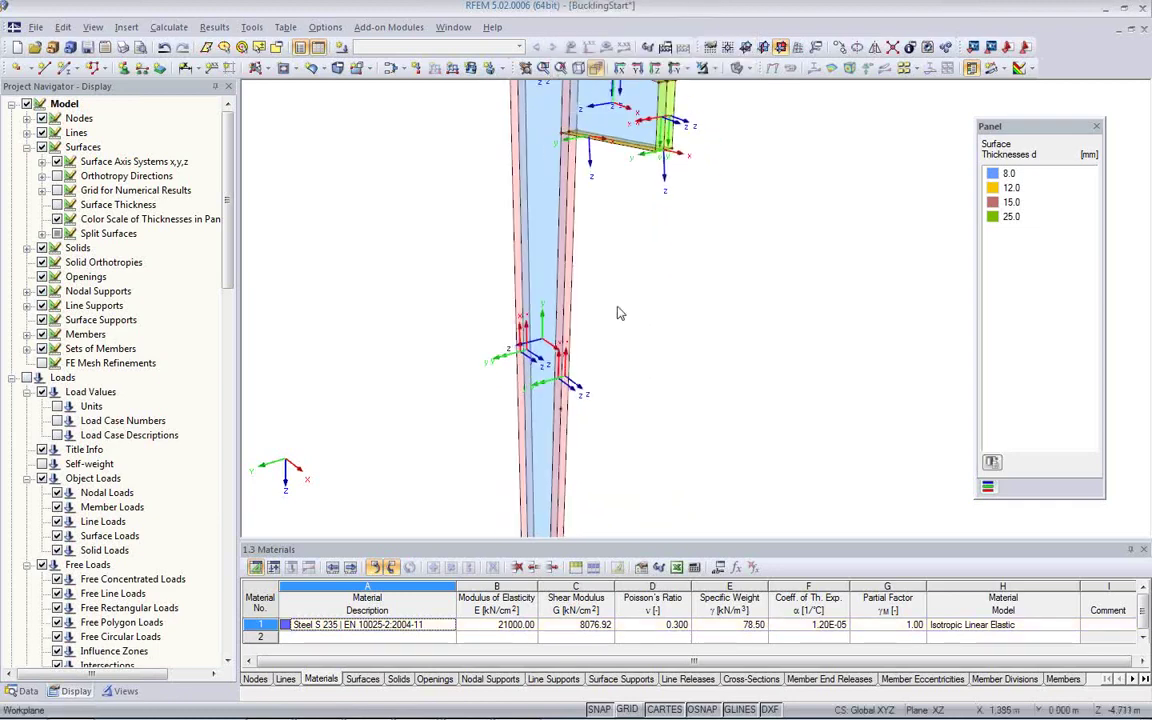
{"action": "middle_click_drag", "start_coordinate": [595, 368], "coordinate": [653, 454], "text": "ctrl"}
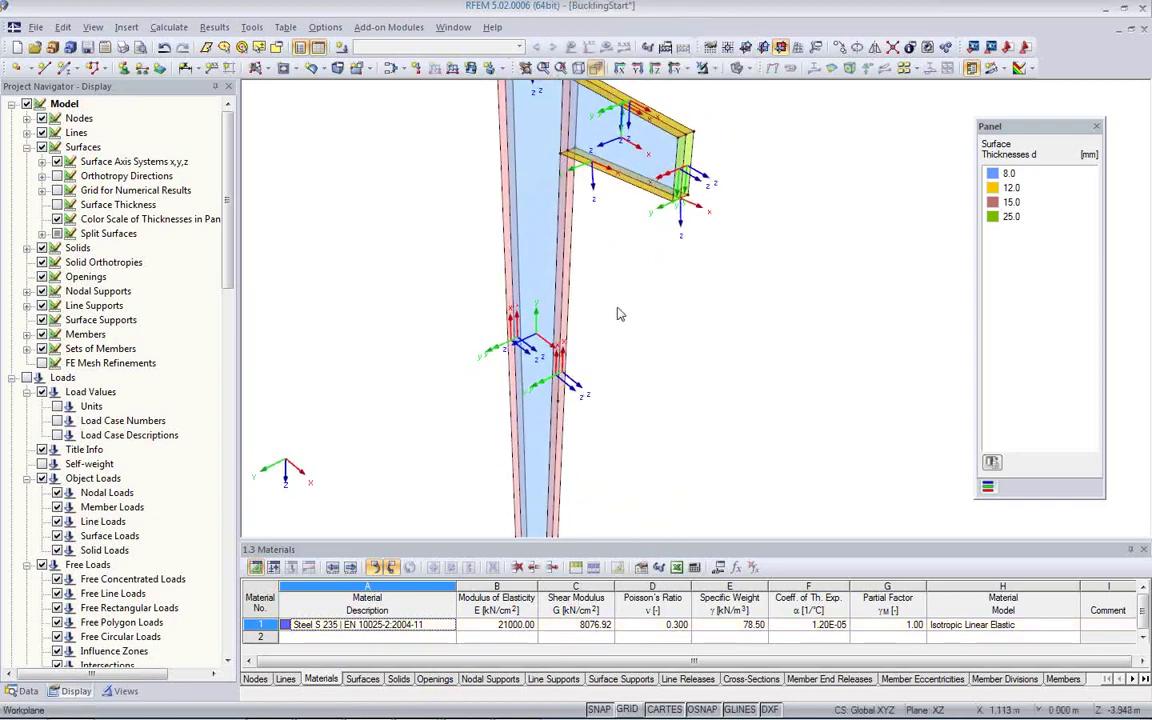
{"action": "middle_click_drag", "start_coordinate": [620, 310], "coordinate": [597, 432]}
{"action": "scroll", "coordinate": [606, 362], "scroll_direction": "down", "scroll_amount": 1}
{"action": "scroll", "coordinate": [620, 280], "scroll_direction": "up", "scroll_amount": 2}
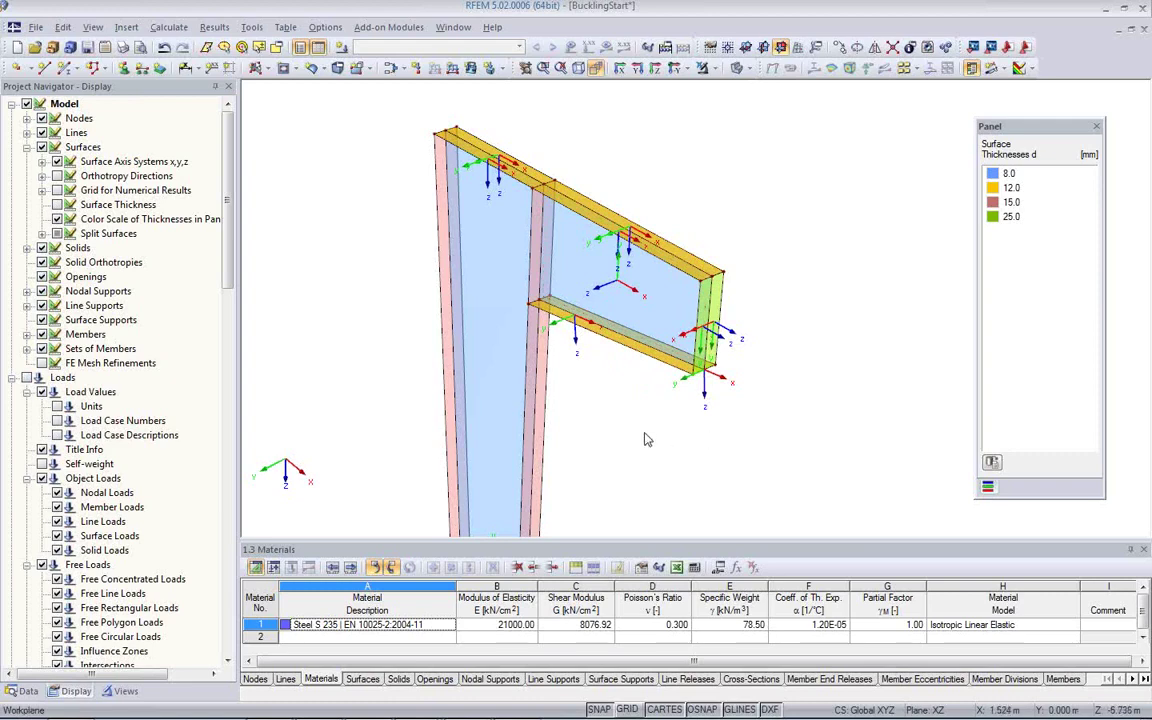
{"action": "middle_click_drag", "start_coordinate": [646, 447], "coordinate": [623, 319], "text": "ctrl"}
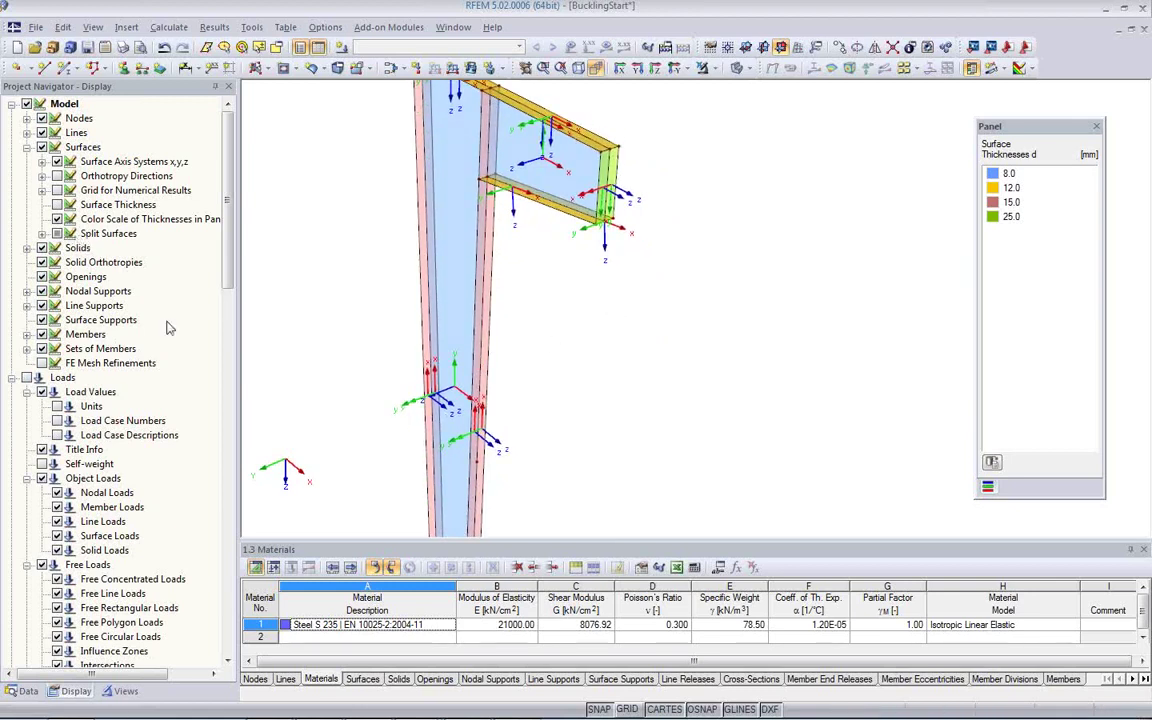
{"action": "left_click", "coordinate": [57, 161]}
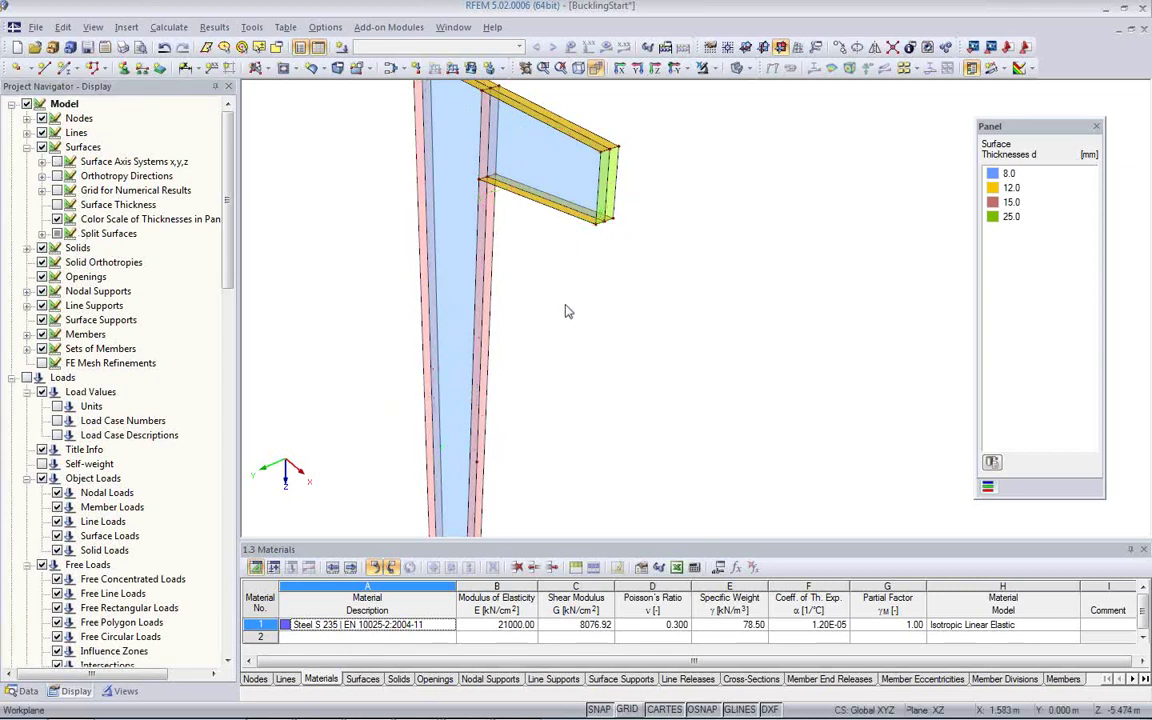
Step: Place hinged global line supports on all the base lines of the tapered column's web and flanges
{"action": "scroll", "coordinate": [565, 310], "scroll_direction": "down", "scroll_amount": 2}
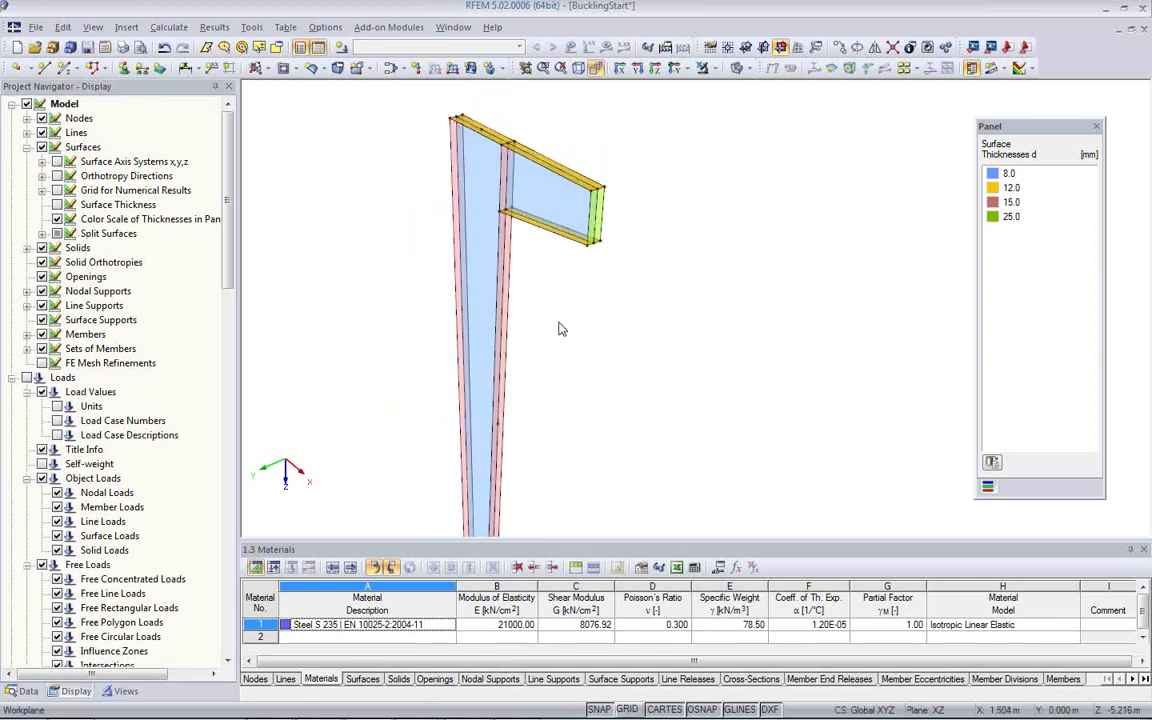
{"action": "scroll", "coordinate": [530, 328], "scroll_direction": "up", "scroll_amount": 1}
{"action": "scroll", "coordinate": [530, 328], "scroll_direction": "down", "scroll_amount": 1}
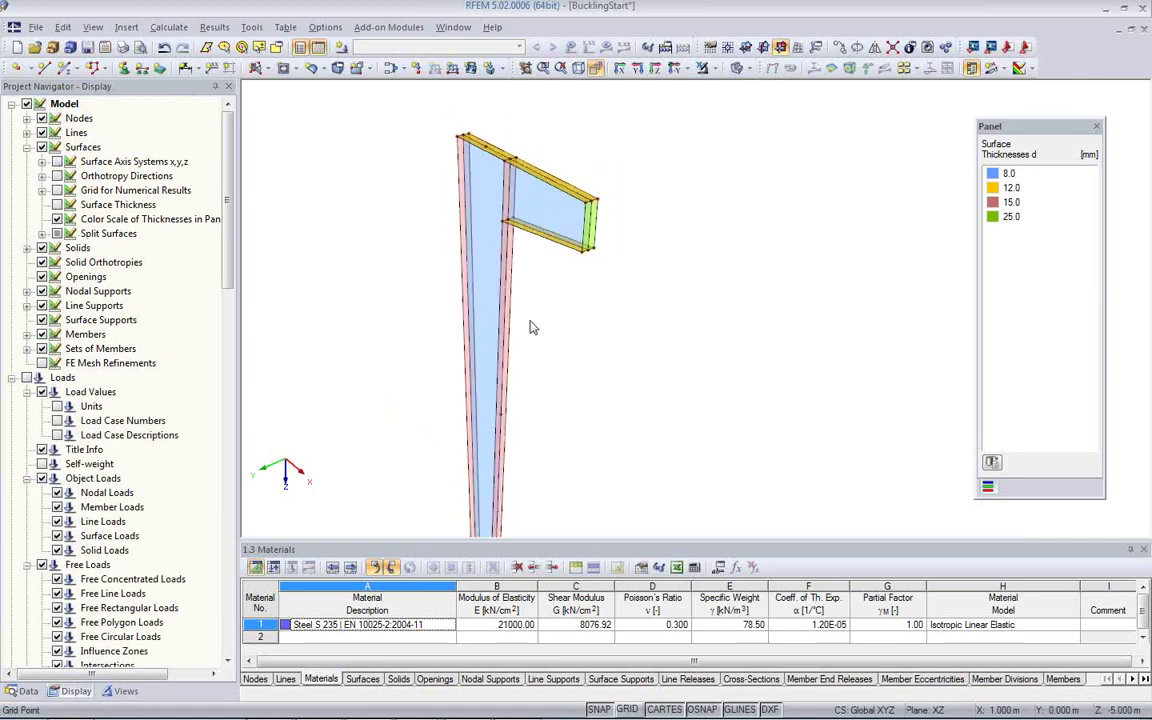
{"action": "middle_click_drag", "start_coordinate": [548, 333], "coordinate": [514, 219], "text": "ctrl"}
{"action": "scroll", "coordinate": [448, 422], "scroll_direction": "up", "scroll_amount": 3}
{"action": "scroll", "coordinate": [446, 422], "scroll_direction": "up", "scroll_amount": 1}
{"action": "middle_click_drag", "start_coordinate": [607, 459], "coordinate": [643, 387], "text": "ctrl"}
{"action": "middle_click_drag", "start_coordinate": [542, 394], "coordinate": [556, 293]}
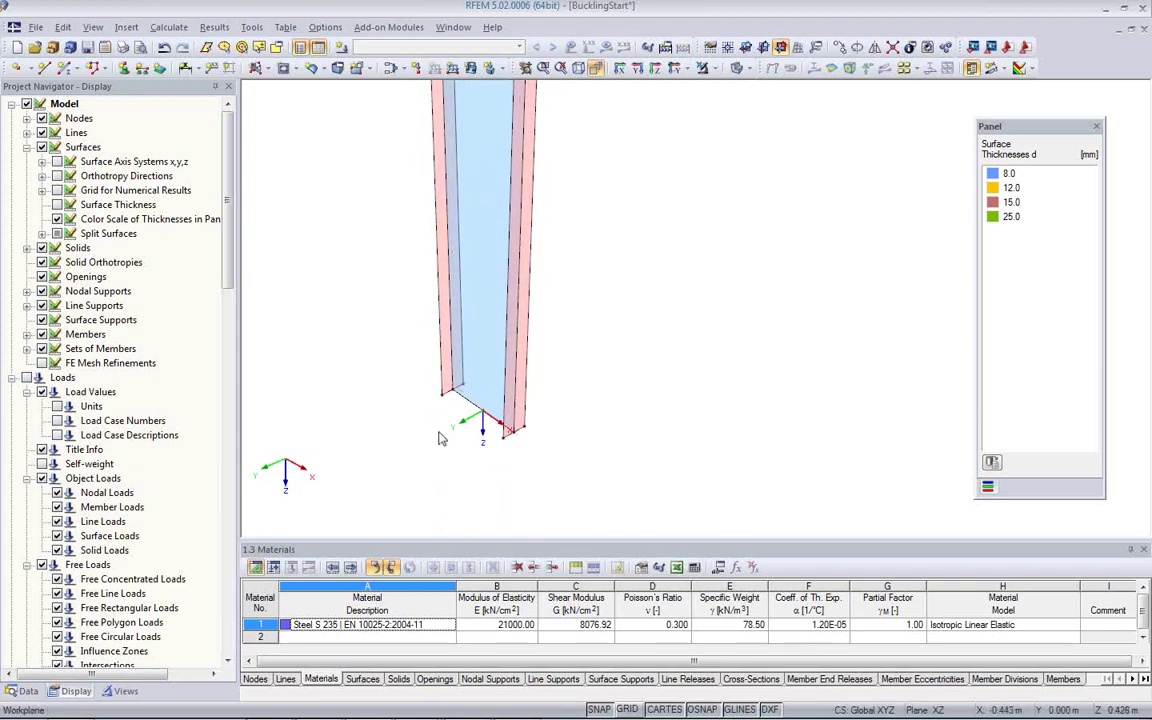
{"action": "left_click", "coordinate": [142, 69]}
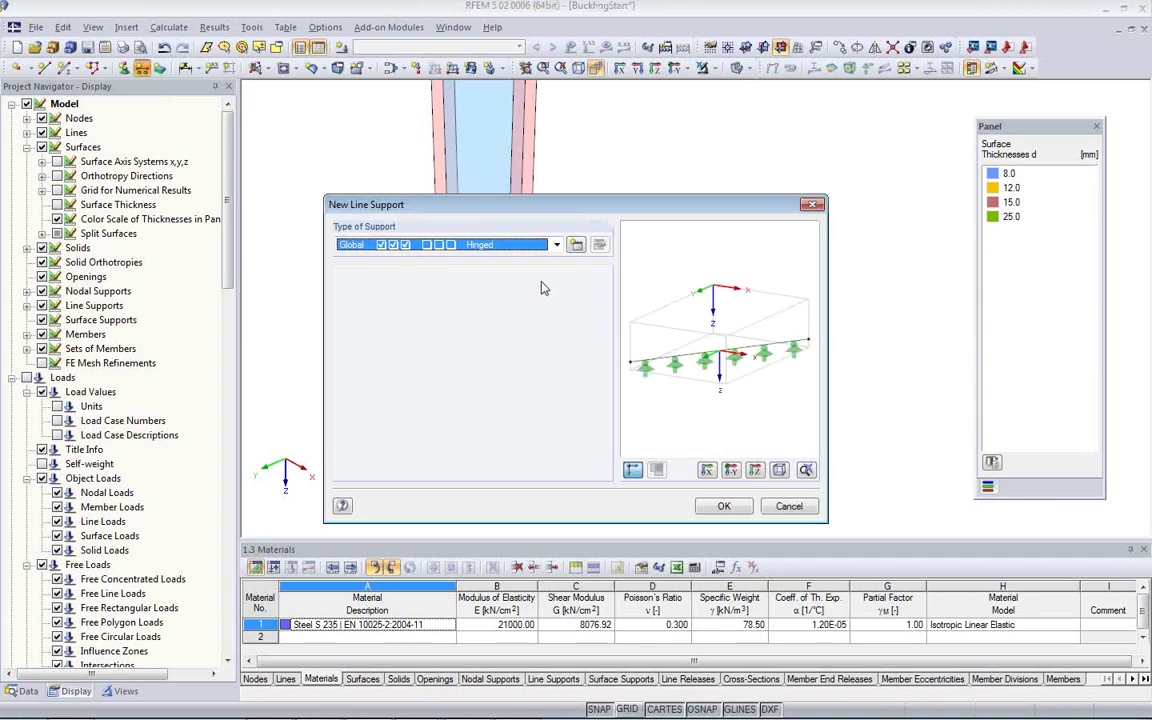
{"action": "left_click", "coordinate": [556, 245]}
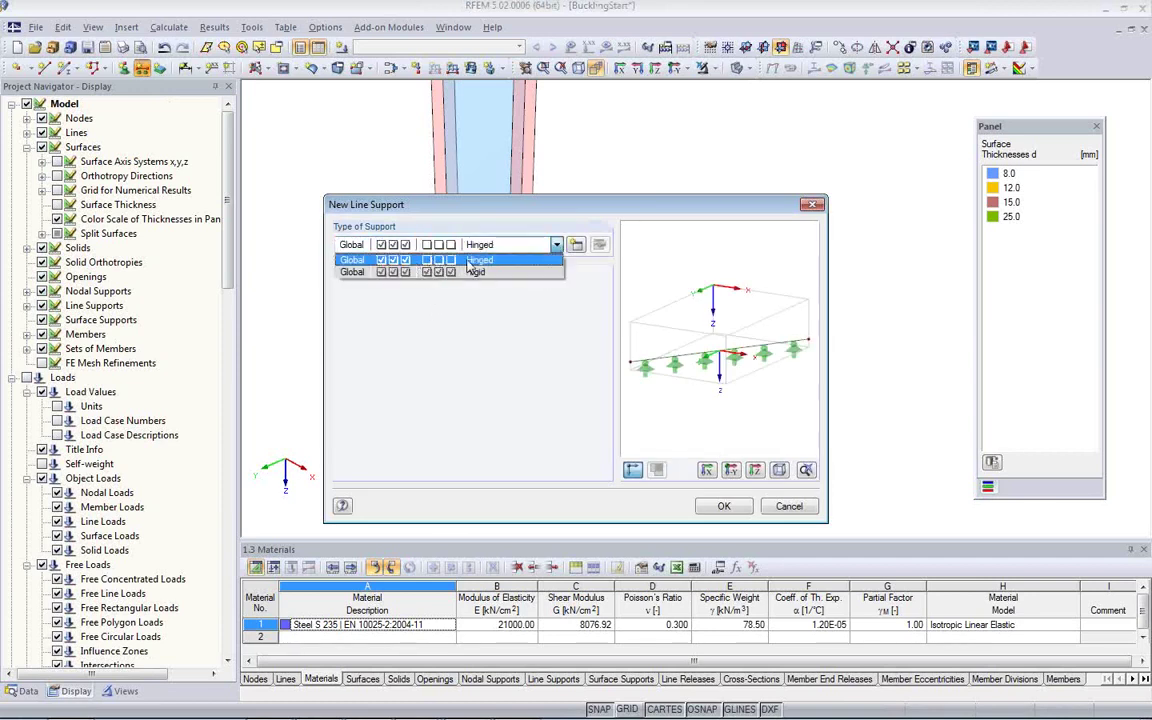
{"action": "left_click", "coordinate": [405, 262]}
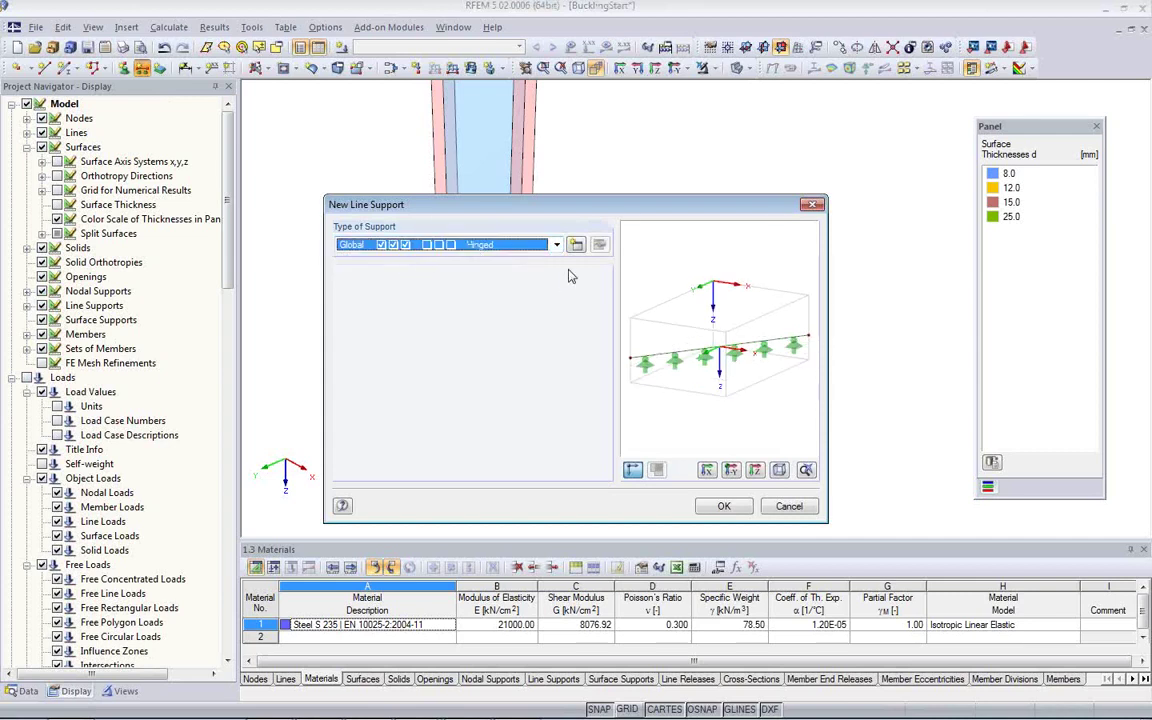
{"action": "left_click", "coordinate": [724, 506]}
{"action": "left_click_drag", "start_coordinate": [409, 356], "coordinate": [584, 477]}
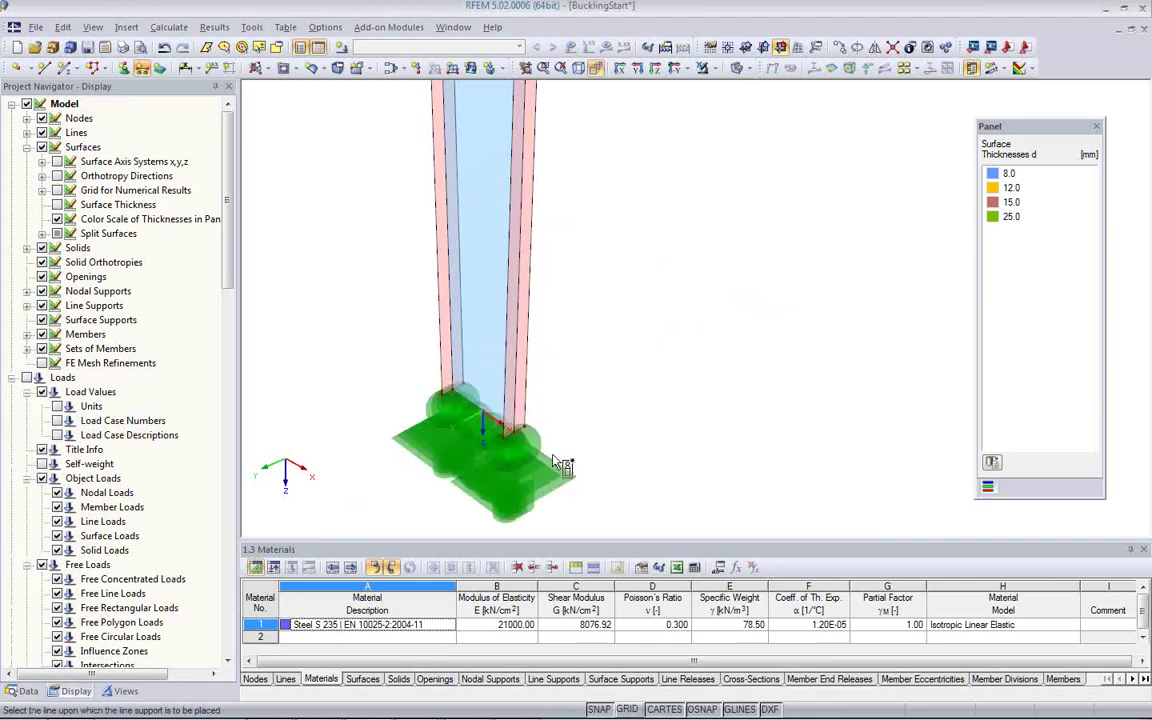
{"action": "key", "text": "Escape"}
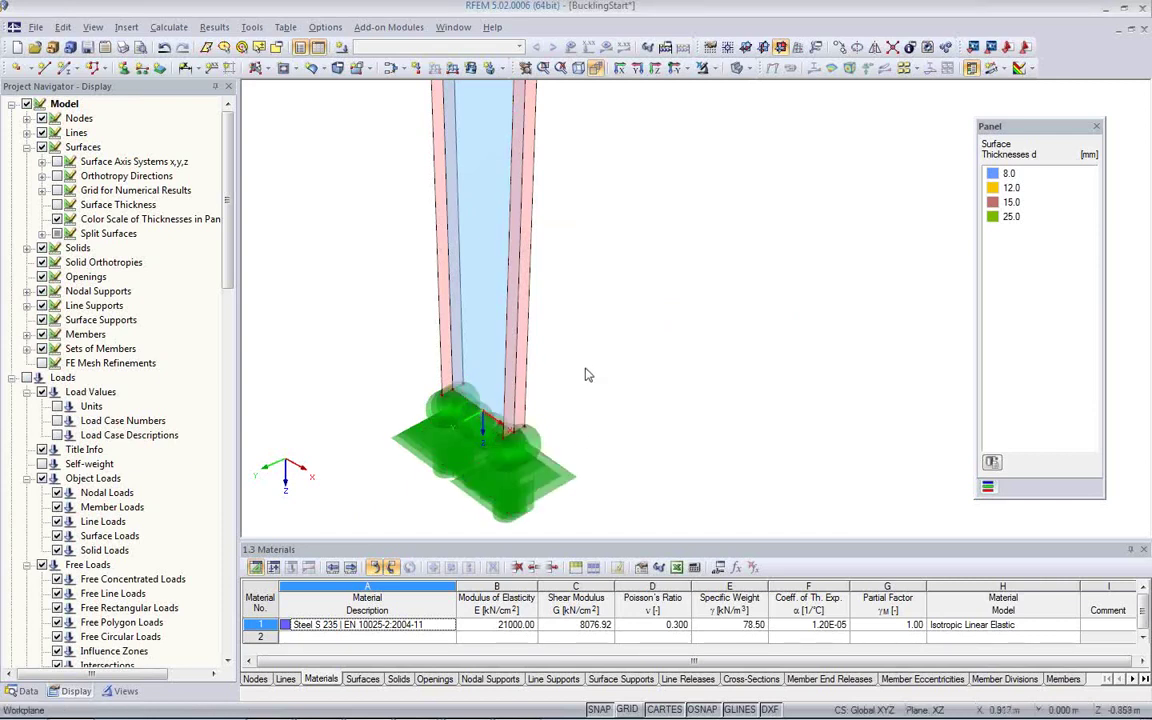
Step: Define a new nodal support type that fixes only uY', with uX', uZ' and all rotational restraints released
{"action": "scroll", "coordinate": [600, 388], "scroll_direction": "down", "scroll_amount": 5}
{"action": "scroll", "coordinate": [550, 350], "scroll_direction": "up", "scroll_amount": 4}
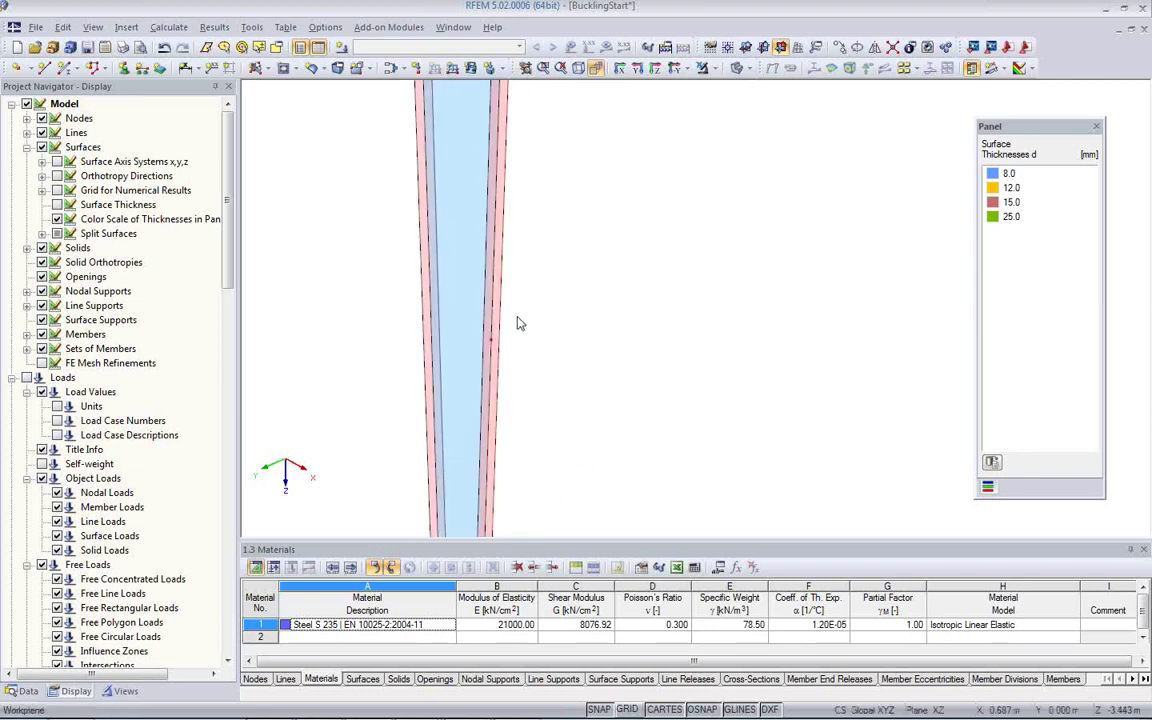
{"action": "scroll", "coordinate": [517, 317], "scroll_direction": "down", "scroll_amount": 4}
{"action": "middle_click_drag", "start_coordinate": [539, 273], "coordinate": [509, 341]}
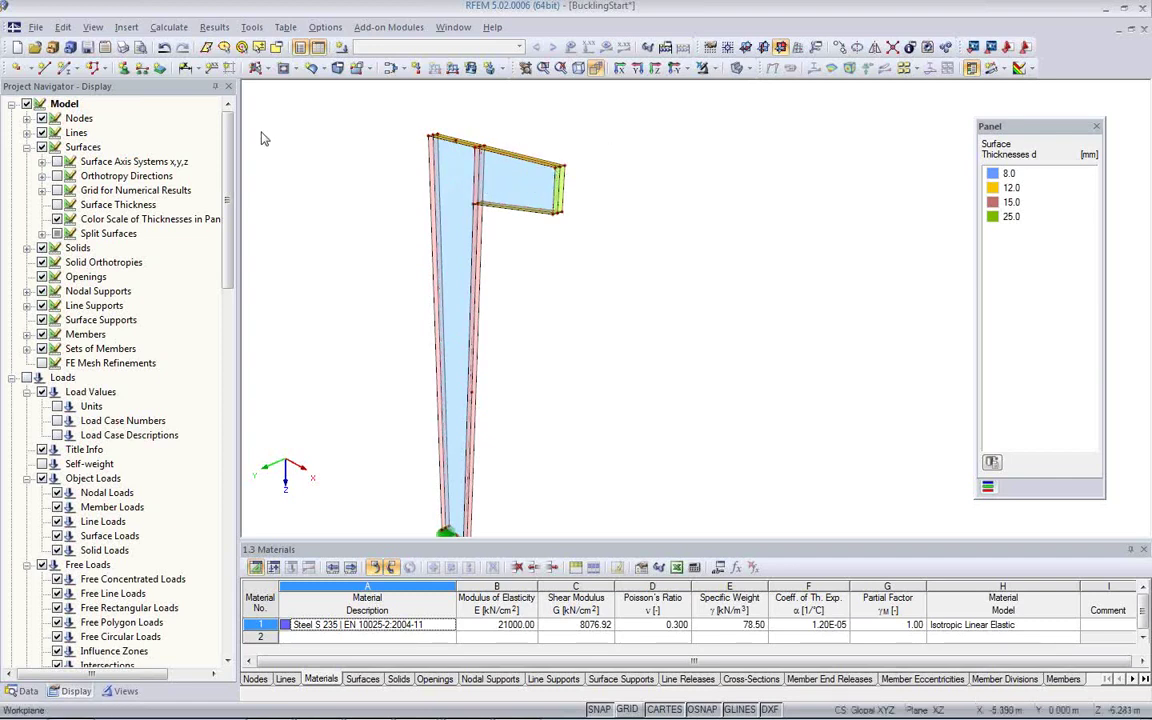
{"action": "left_click", "coordinate": [123, 67]}
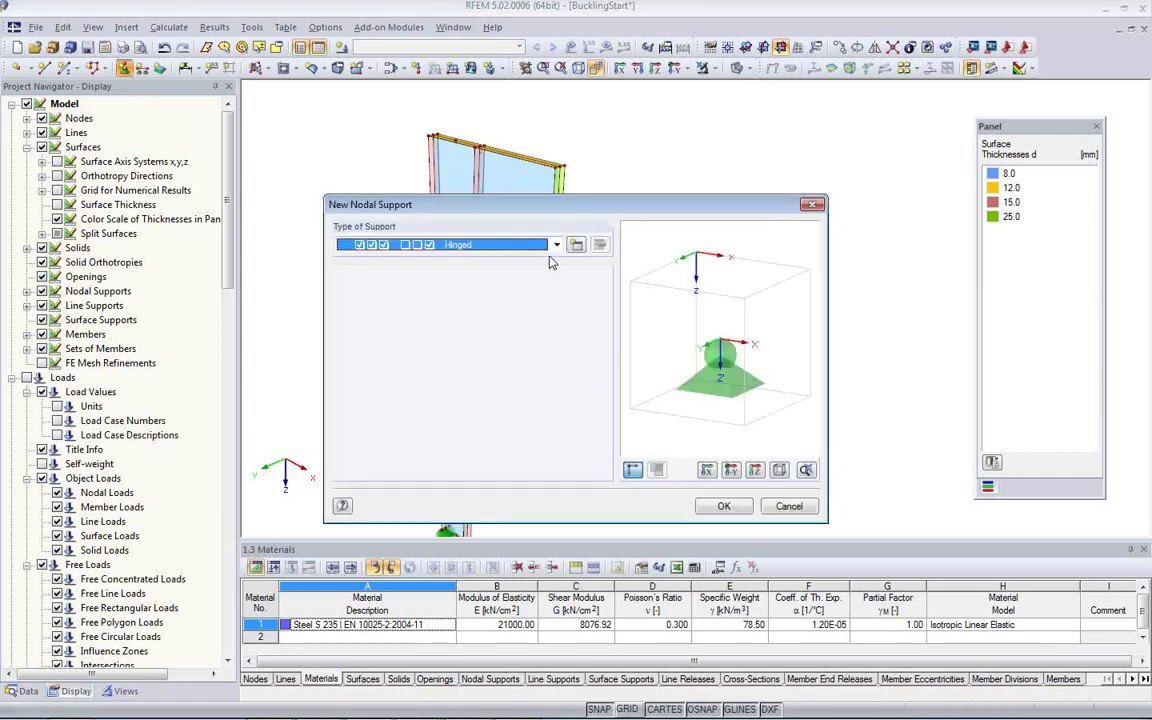
{"action": "left_click", "coordinate": [577, 245]}
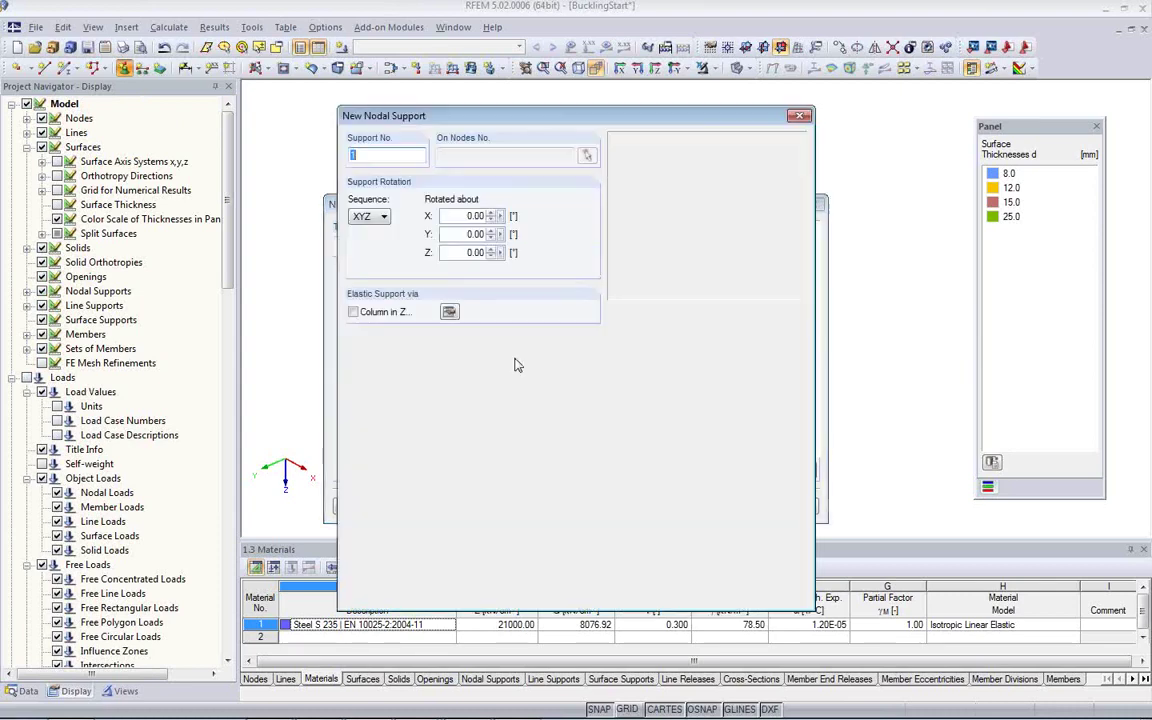
{"action": "left_click", "coordinate": [353, 372]}
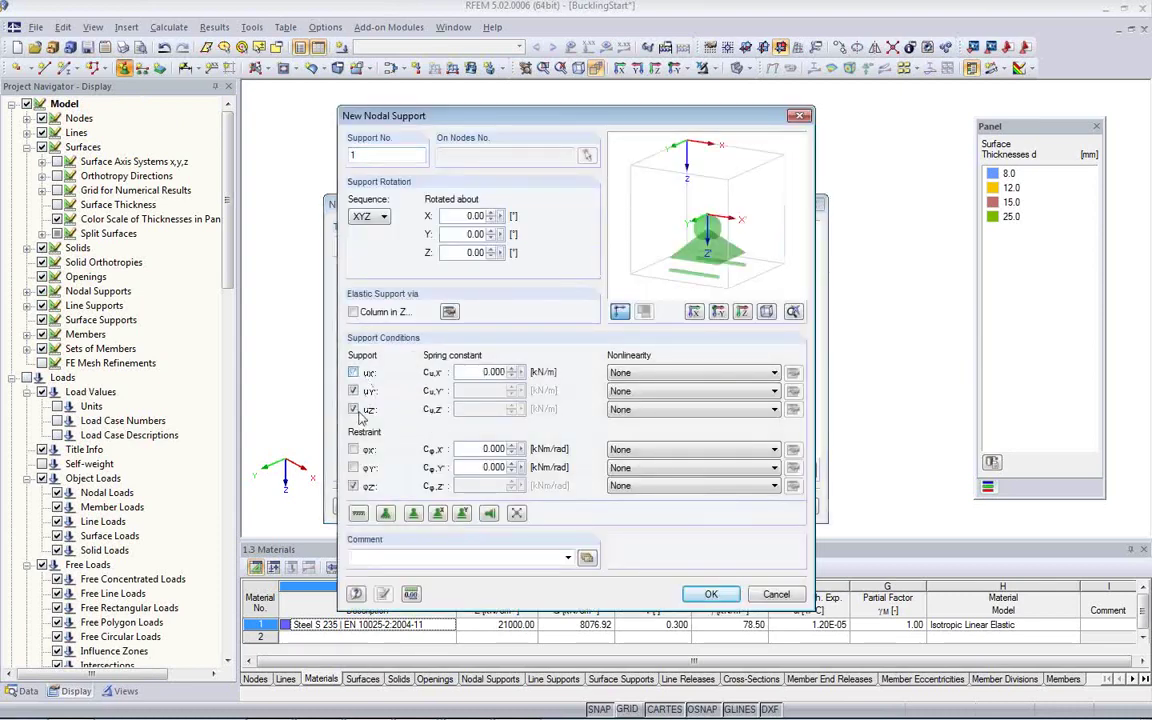
{"action": "left_click", "coordinate": [353, 409]}
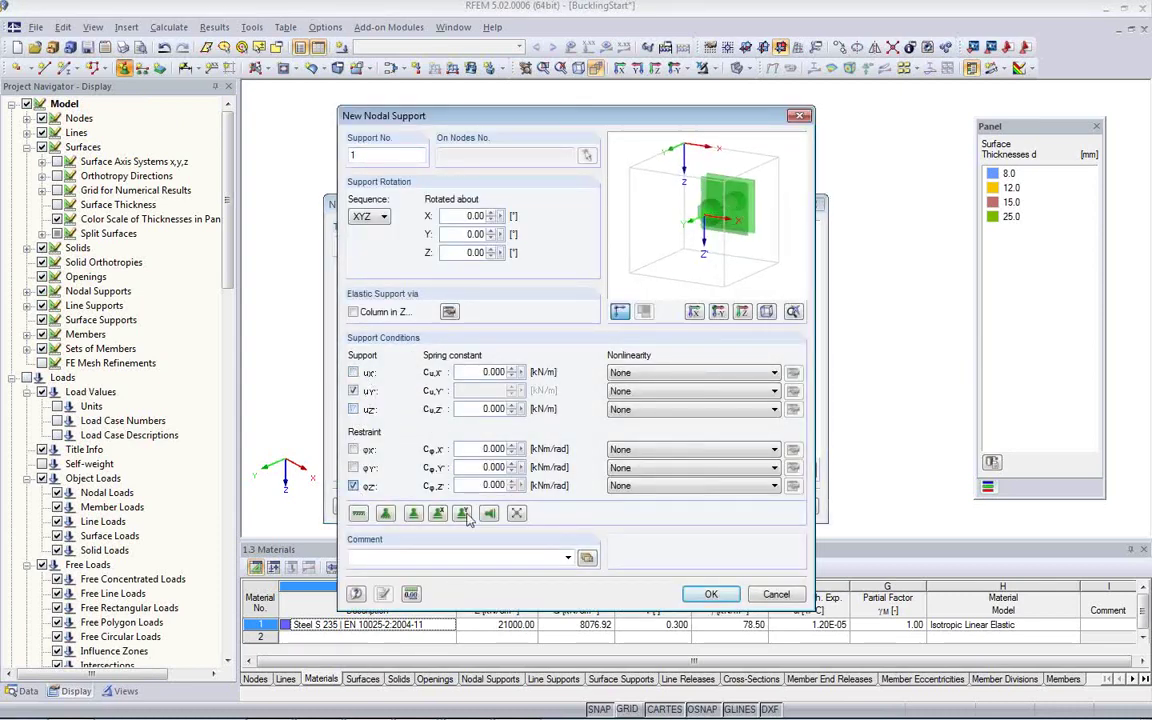
{"action": "left_click", "coordinate": [707, 595]}
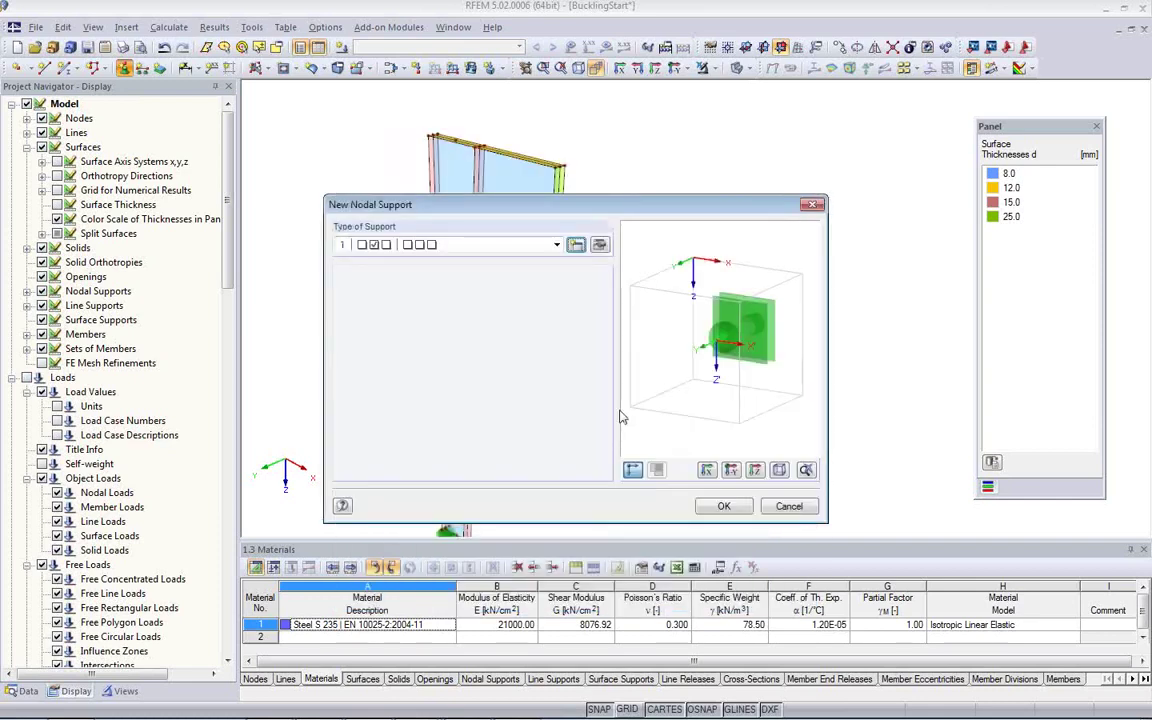
{"action": "left_click", "coordinate": [722, 507]}
Step: Place the lateral nodal support on node 27 of the column's top plate and on one side's upper and lower corners of the bracket end plate
{"action": "scroll", "coordinate": [440, 150], "scroll_direction": "up", "scroll_amount": 5}
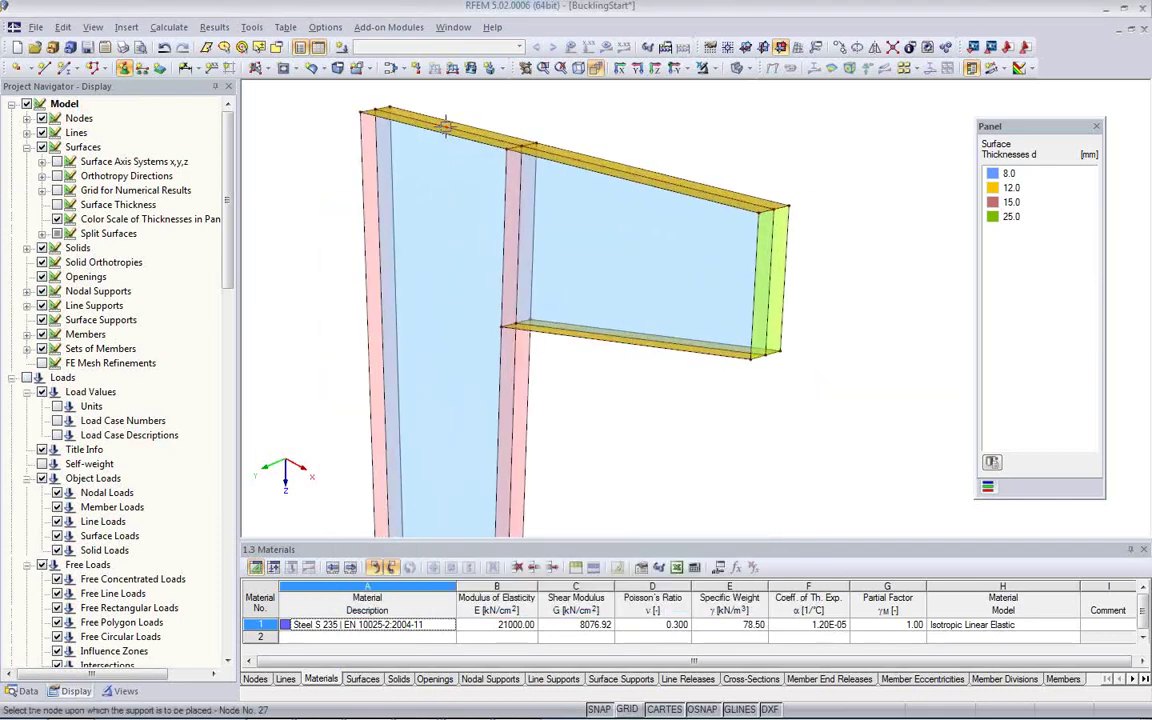
{"action": "left_click", "coordinate": [446, 125]}
{"action": "middle_click_drag", "start_coordinate": [563, 273], "coordinate": [412, 279]}
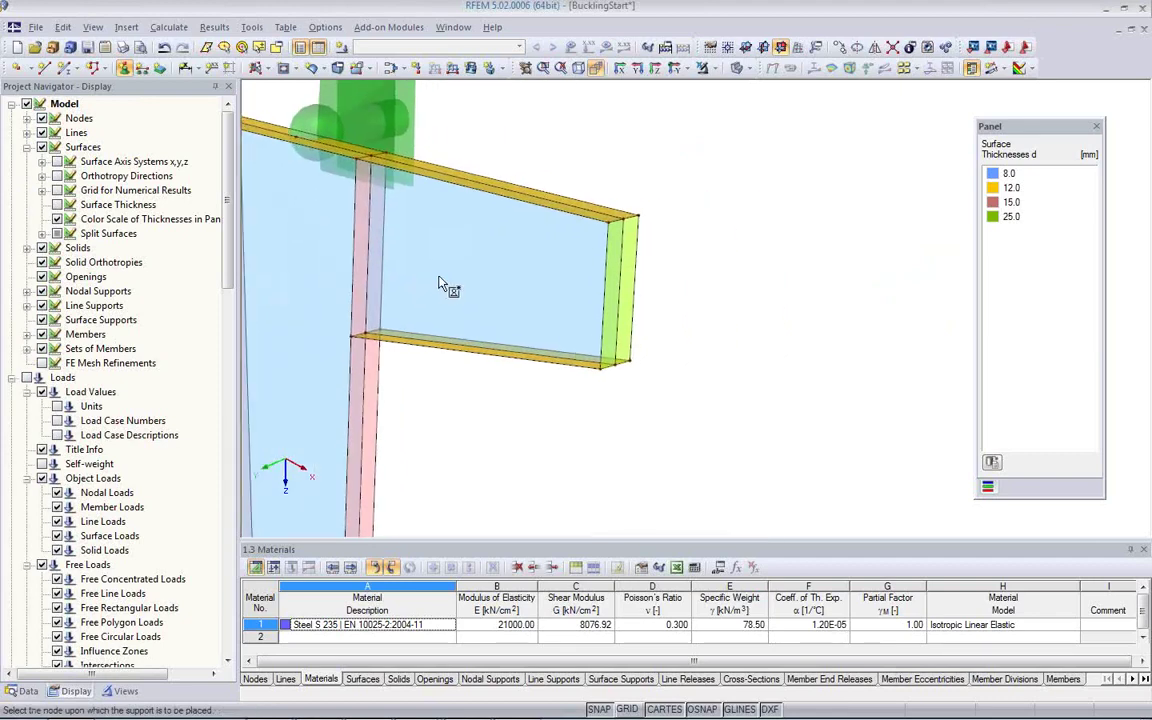
{"action": "scroll", "coordinate": [446, 274], "scroll_direction": "down", "scroll_amount": 2}
{"action": "scroll", "coordinate": [522, 285], "scroll_direction": "up", "scroll_amount": 3}
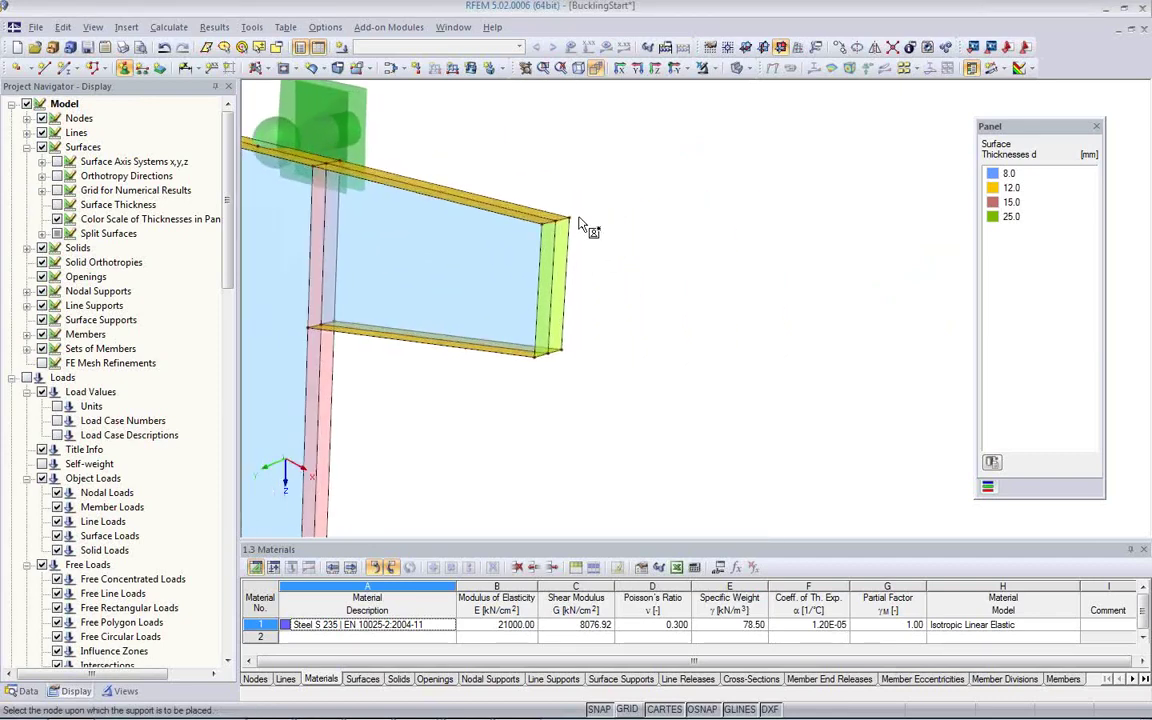
{"action": "left_click", "coordinate": [568, 216]}
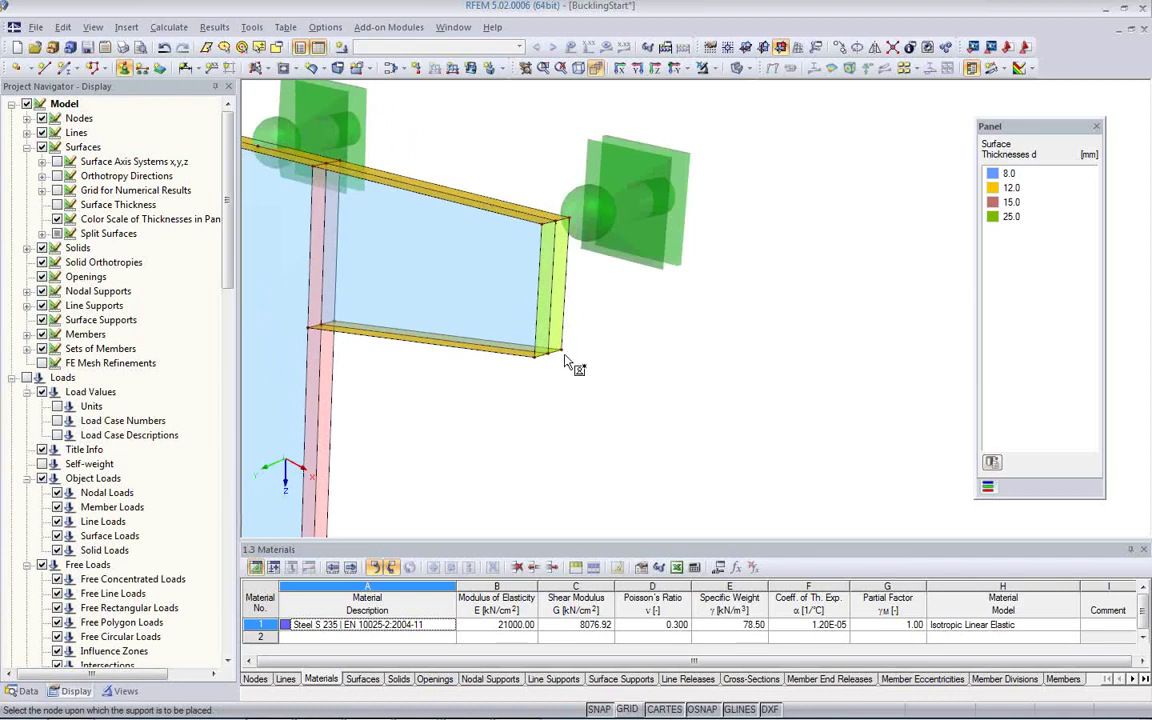
{"action": "left_click", "coordinate": [562, 351]}
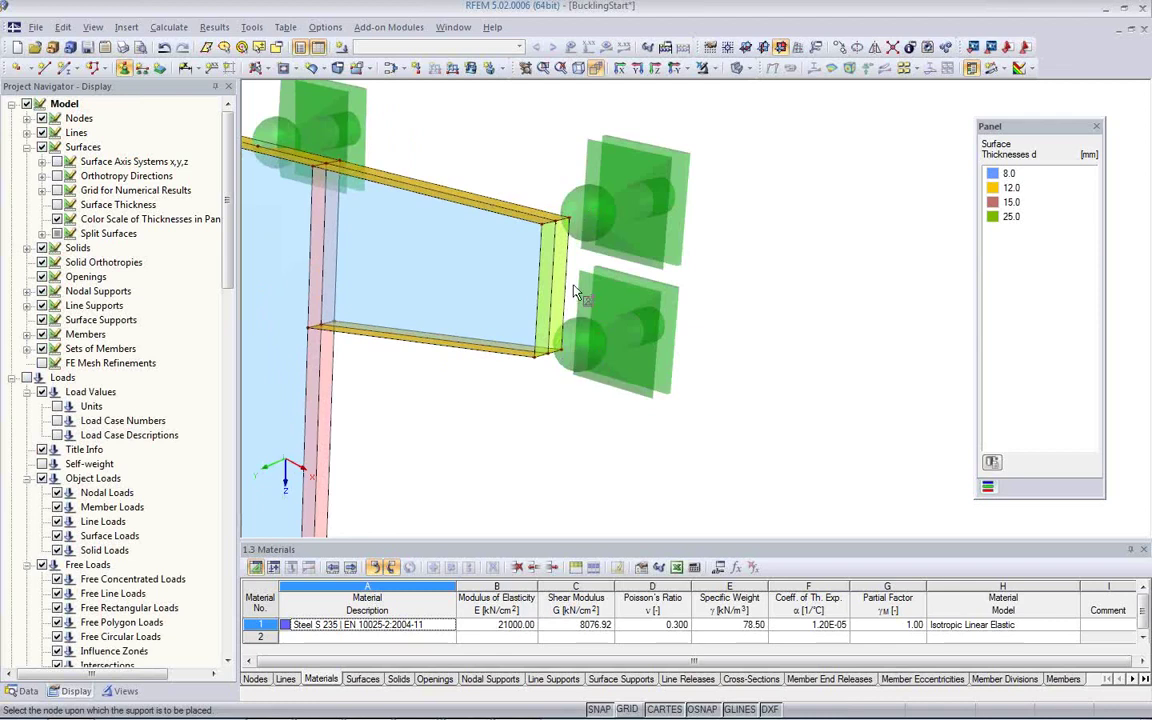
{"action": "key", "text": "Escape"}
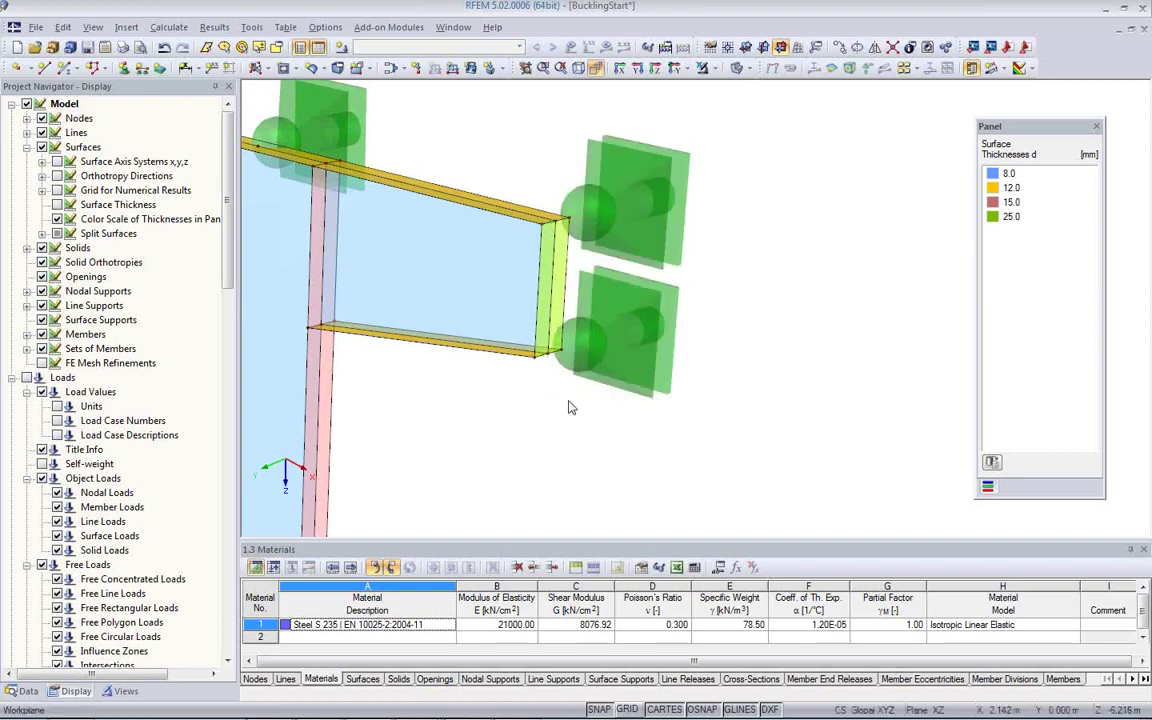
Step: Decrease the display size of the nodal support symbols by two increments
{"action": "right_click", "coordinate": [638, 366]}
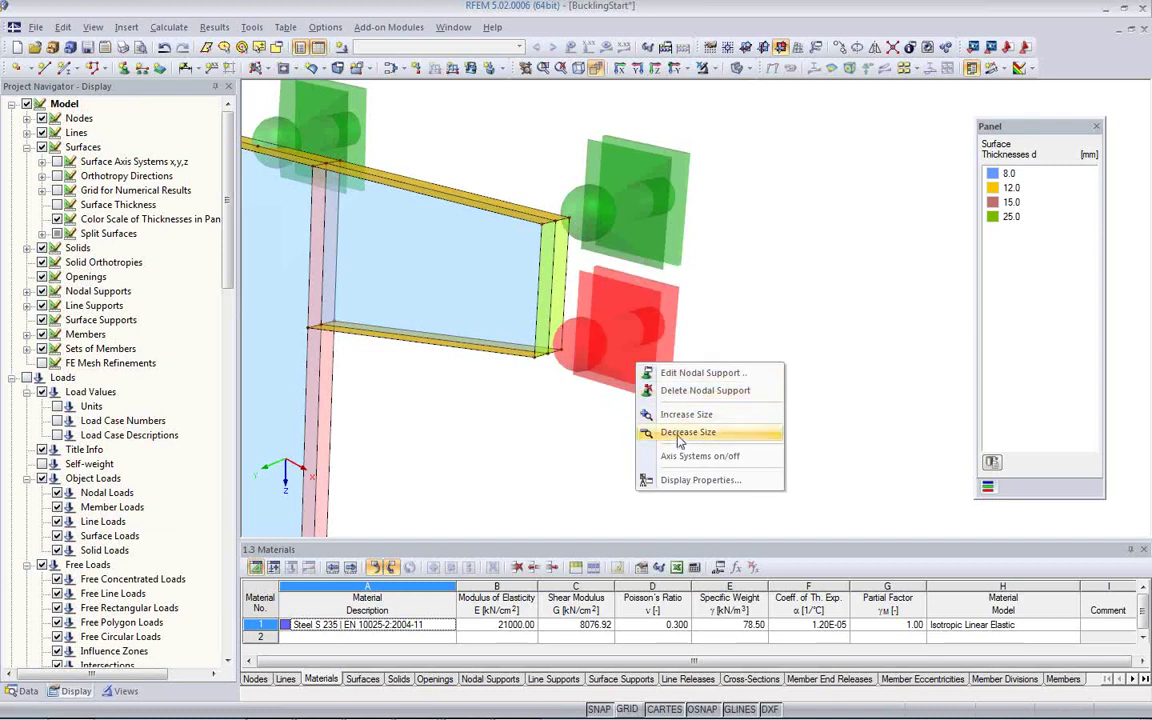
{"action": "left_click", "coordinate": [680, 441]}
{"action": "right_click", "coordinate": [614, 359]}
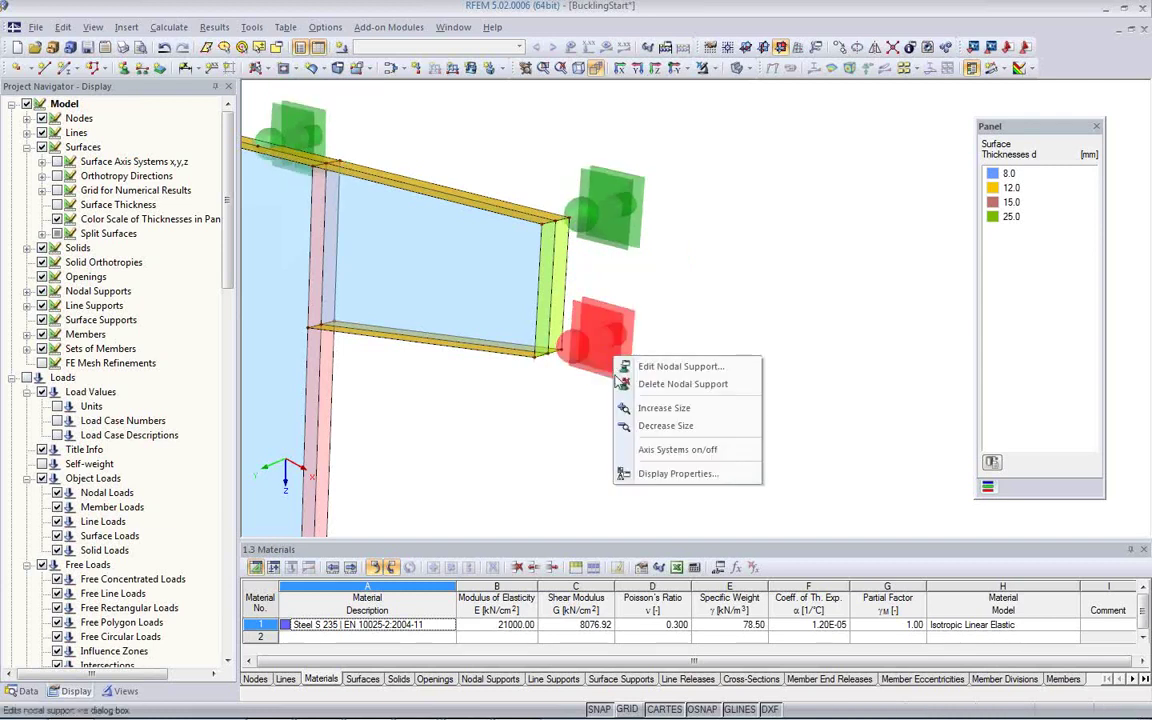
{"action": "left_click", "coordinate": [648, 428]}
{"action": "middle_click_drag", "start_coordinate": [451, 376], "coordinate": [620, 360]}
{"action": "scroll", "coordinate": [620, 360], "scroll_direction": "down", "scroll_amount": 3}
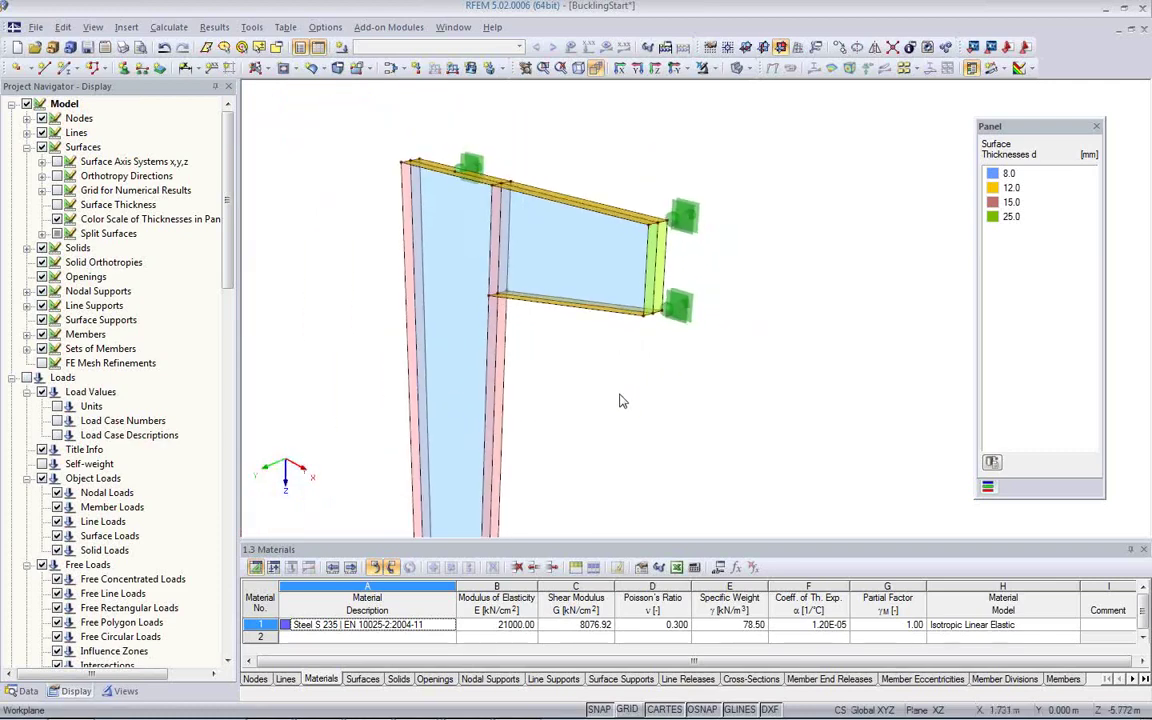
{"action": "right_click", "coordinate": [594, 392]}
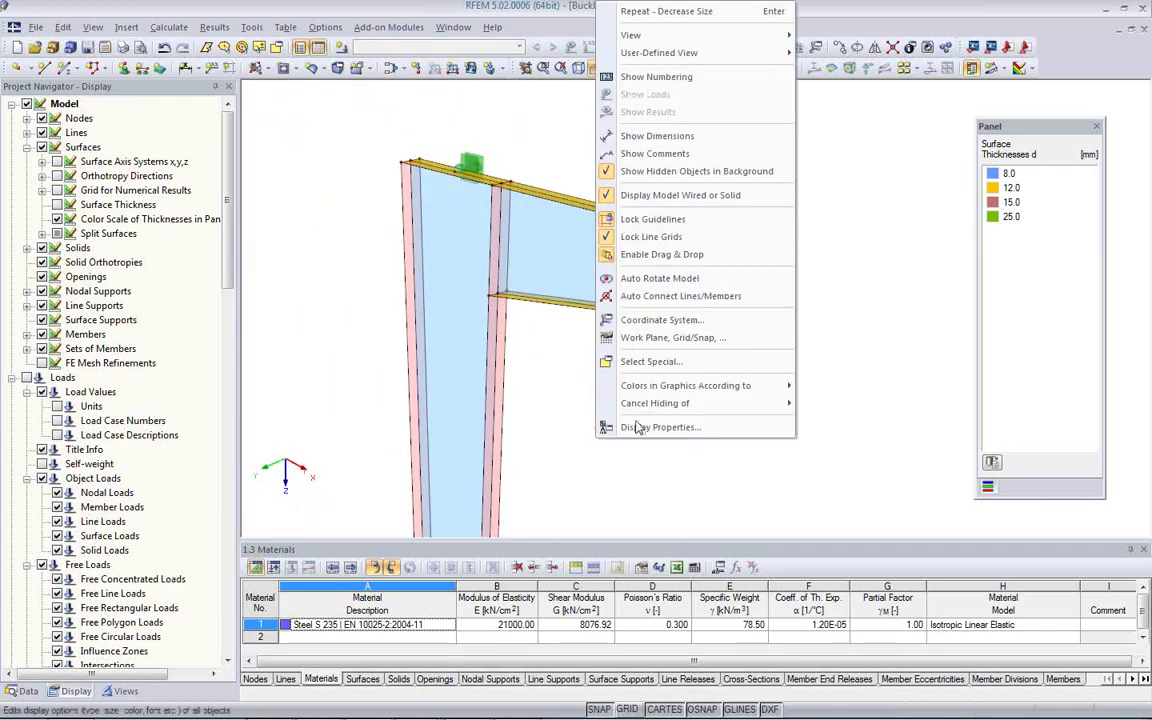
{"action": "left_click", "coordinate": [544, 410]}
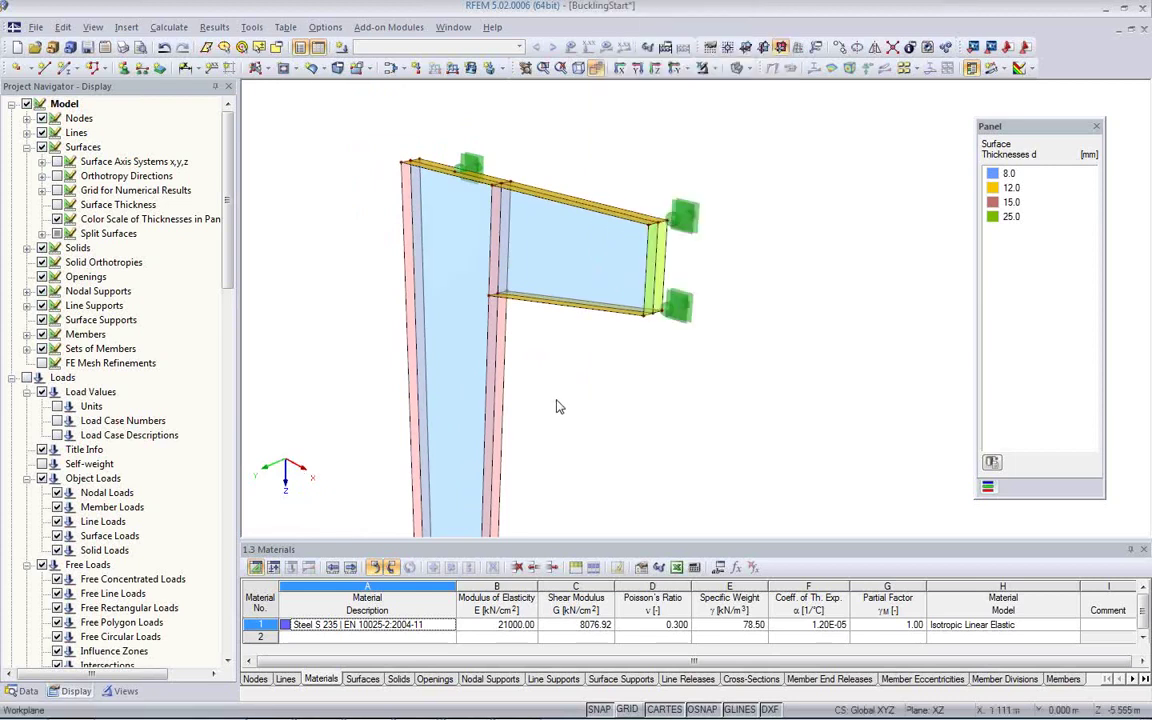
Step: Place the existing nodal support type 1 on node 26, partway up the column flange on the bracket side
{"action": "scroll", "coordinate": [557, 402], "scroll_direction": "down", "scroll_amount": 1}
{"action": "middle_click_drag", "start_coordinate": [509, 352], "coordinate": [430, 238]}
{"action": "scroll", "coordinate": [479, 290], "scroll_direction": "down", "scroll_amount": 1}
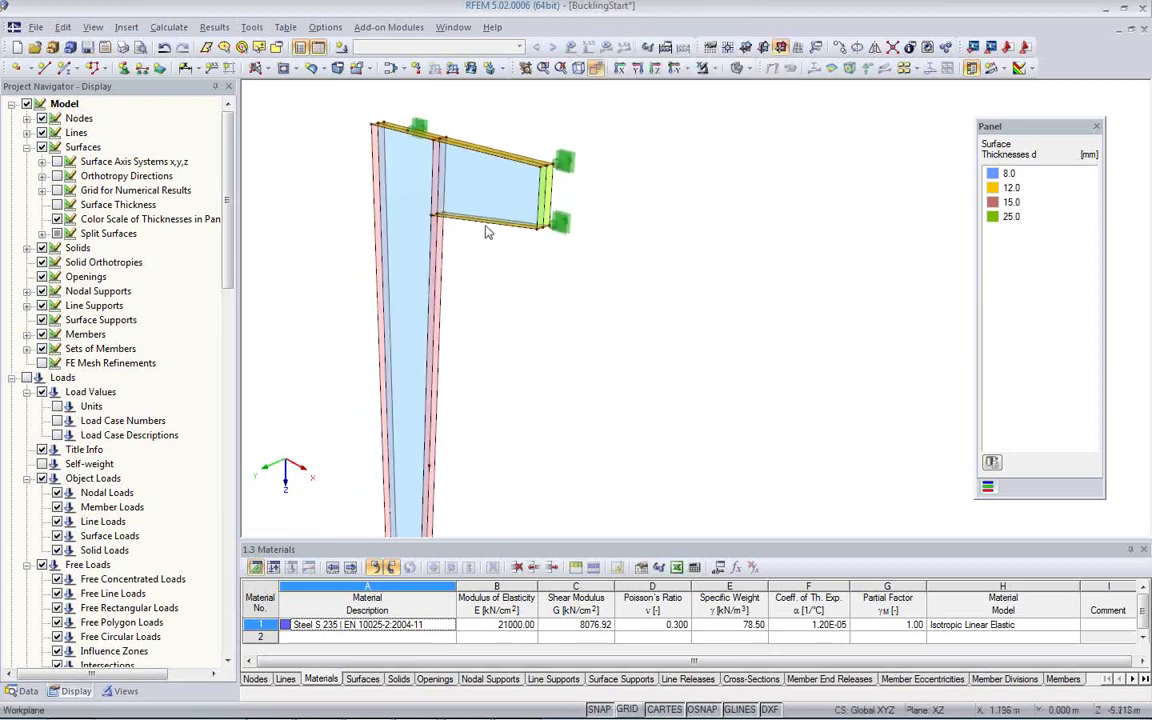
{"action": "middle_click_drag", "start_coordinate": [489, 385], "coordinate": [509, 262]}
{"action": "scroll", "coordinate": [489, 328], "scroll_direction": "up", "scroll_amount": 2}
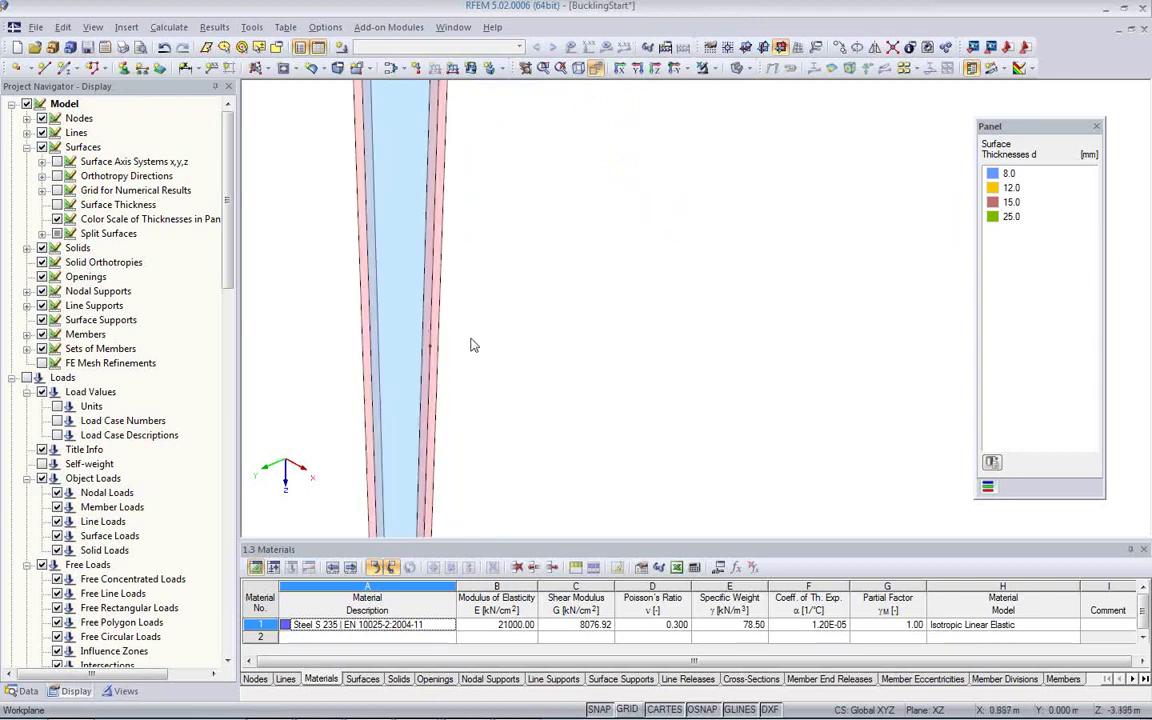
{"action": "scroll", "coordinate": [474, 345], "scroll_direction": "up", "scroll_amount": 1}
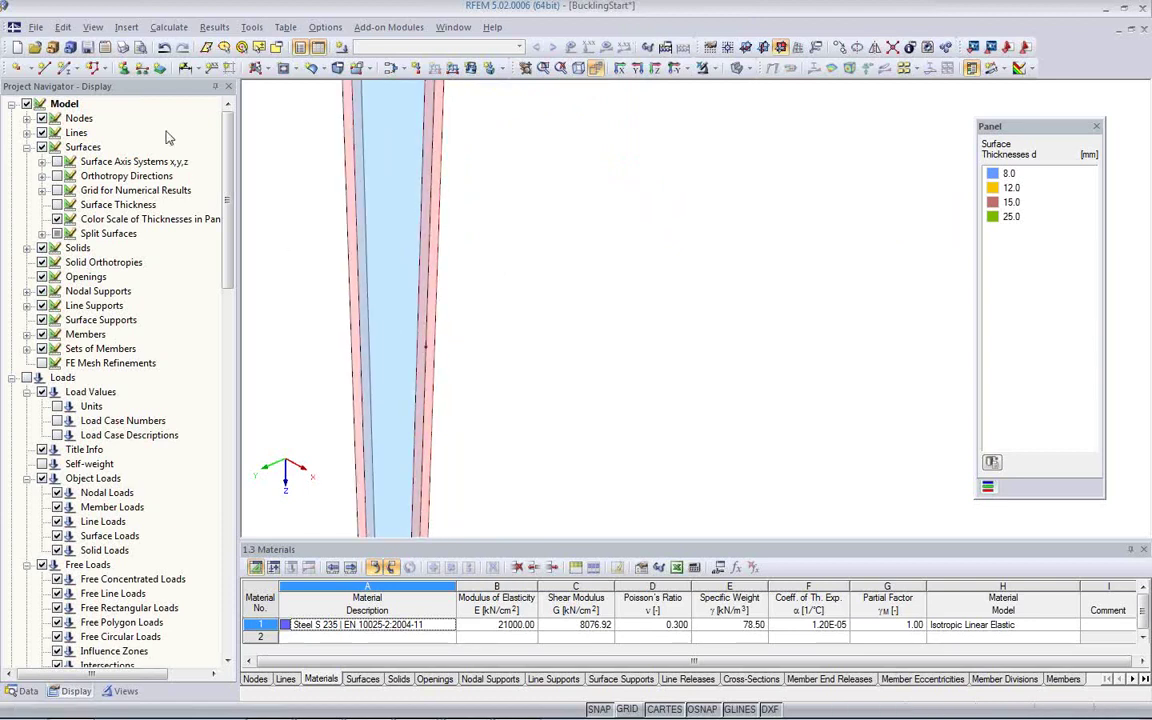
{"action": "left_click", "coordinate": [123, 67]}
{"action": "left_click", "coordinate": [460, 244]}
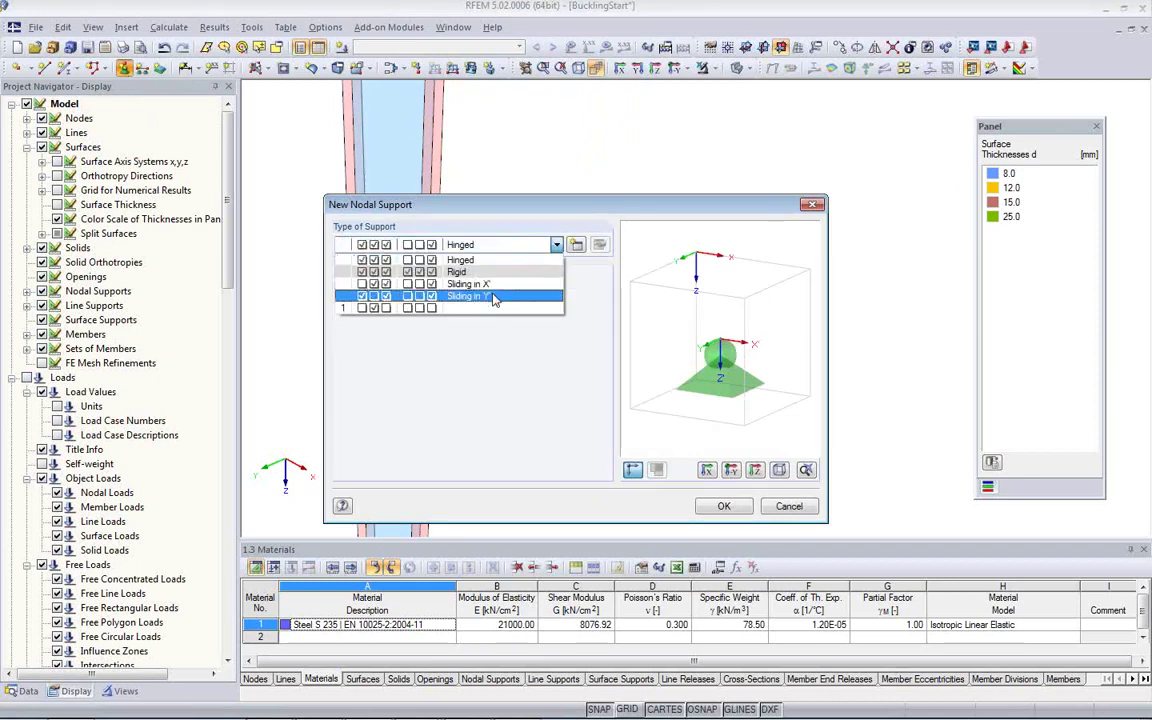
{"action": "left_click", "coordinate": [491, 315]}
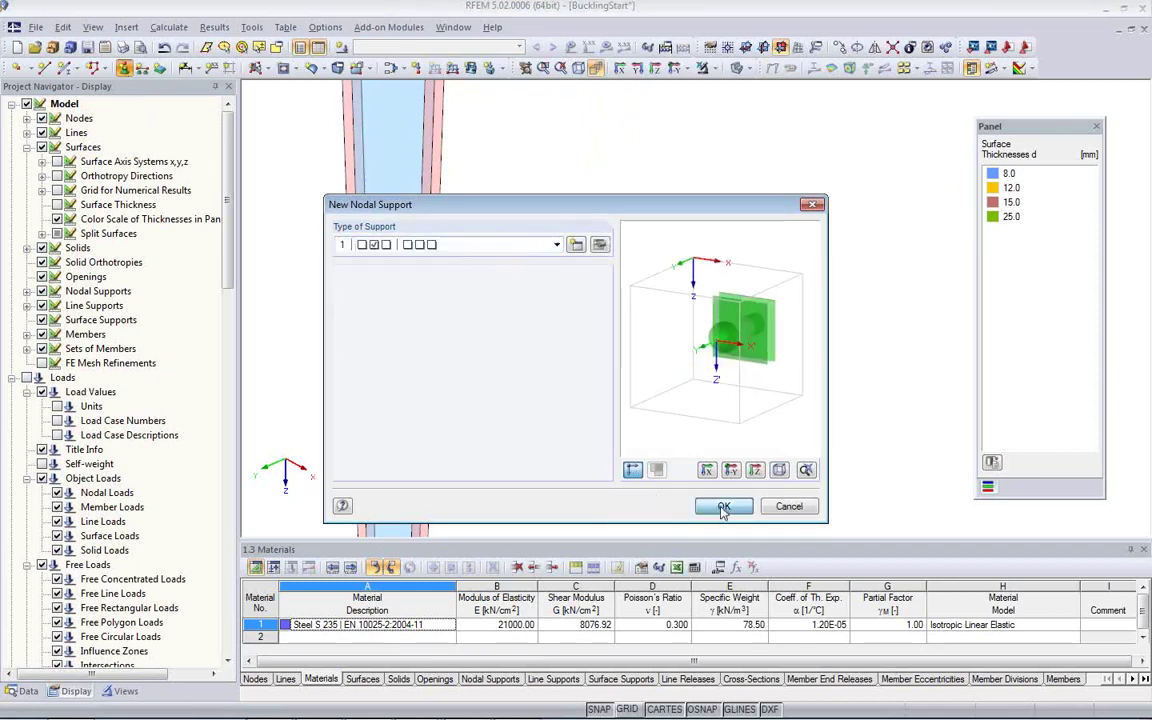
{"action": "left_click", "coordinate": [722, 506]}
{"action": "left_click", "coordinate": [426, 346]}
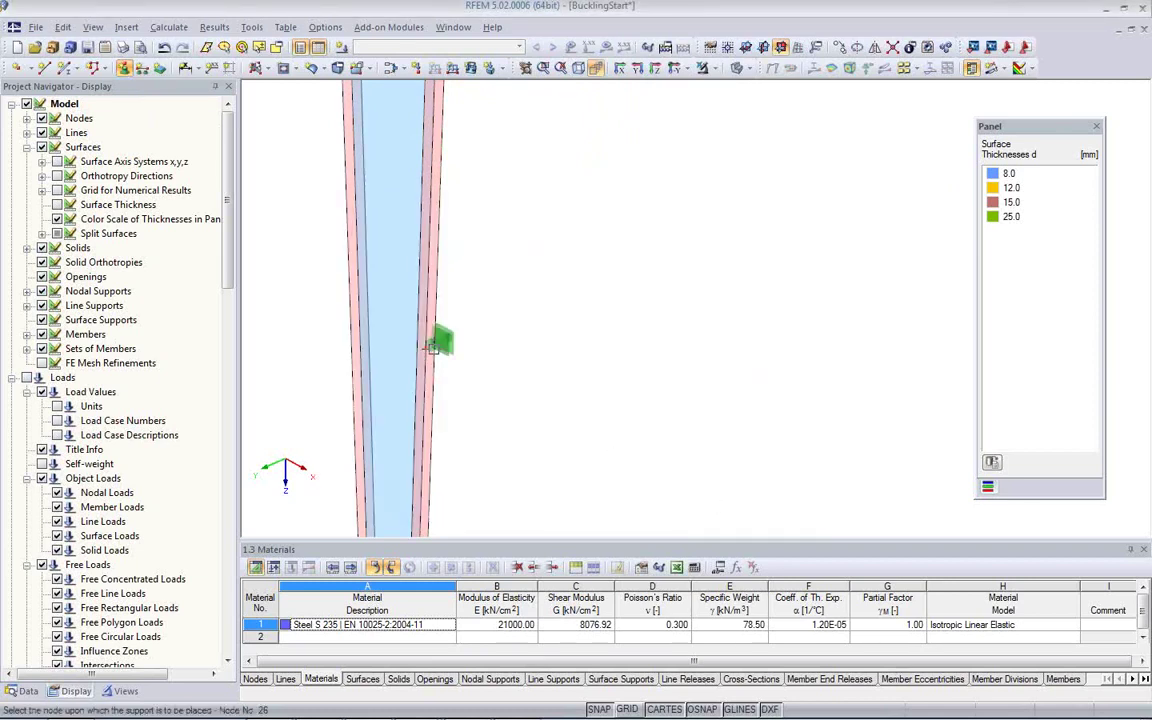
Step: Decrease the display size of the line support symbols at the column base
{"action": "scroll", "coordinate": [530, 365], "scroll_direction": "down", "scroll_amount": 4}
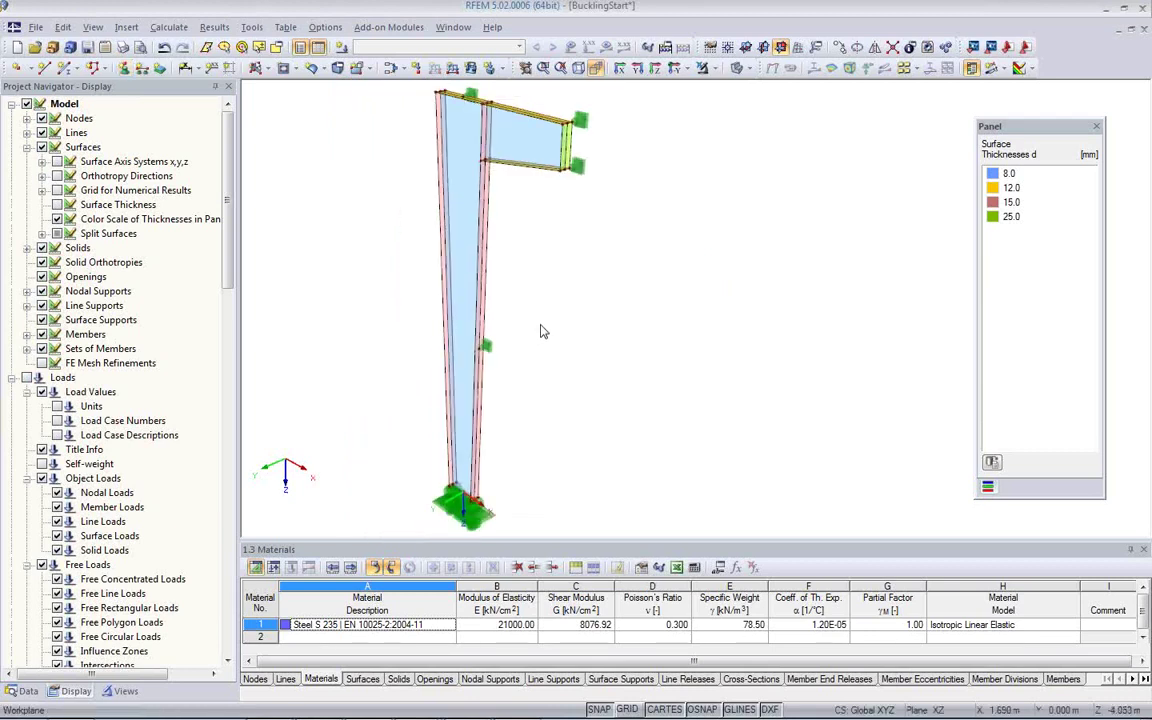
{"action": "right_click", "coordinate": [488, 521]}
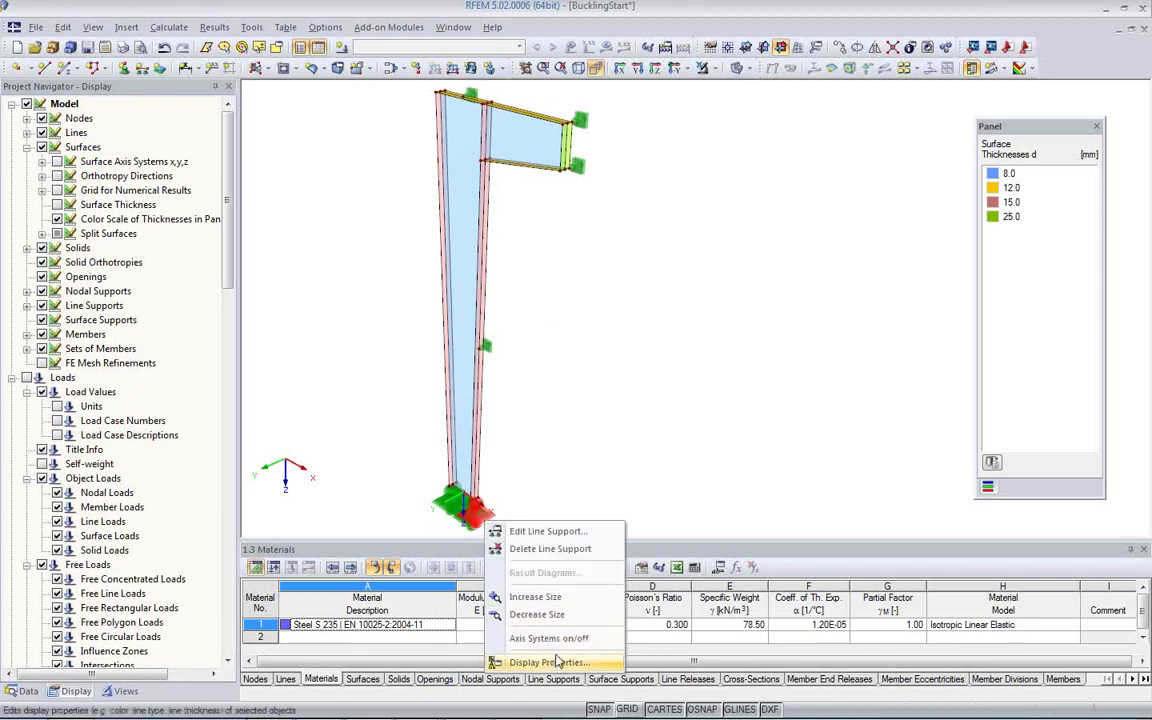
{"action": "left_click", "coordinate": [552, 616]}
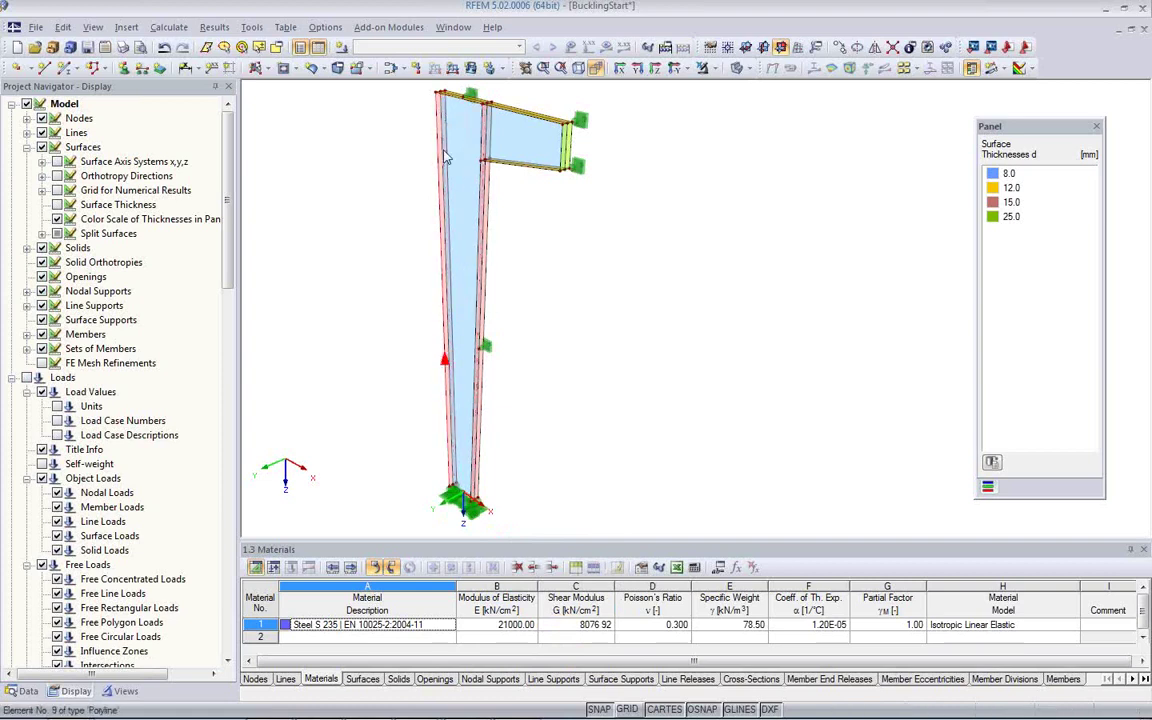
{"action": "middle_click_drag", "start_coordinate": [530, 245], "coordinate": [570, 358]}
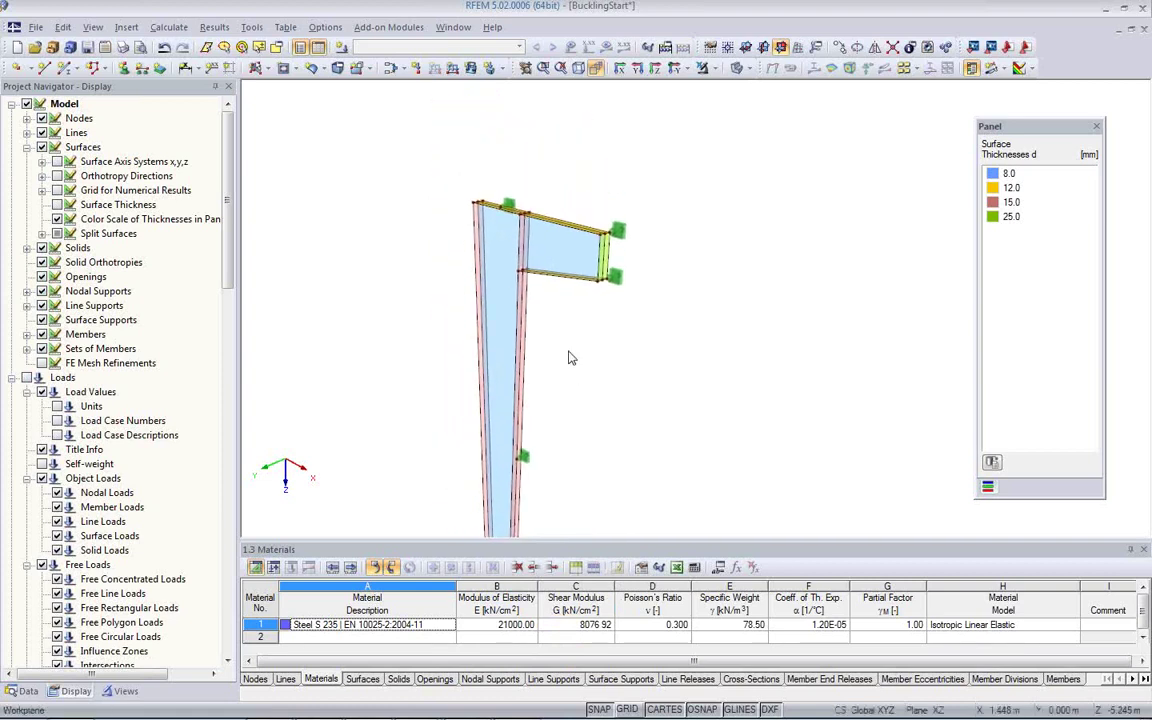
{"action": "scroll", "coordinate": [570, 358], "scroll_direction": "up", "scroll_amount": 1}
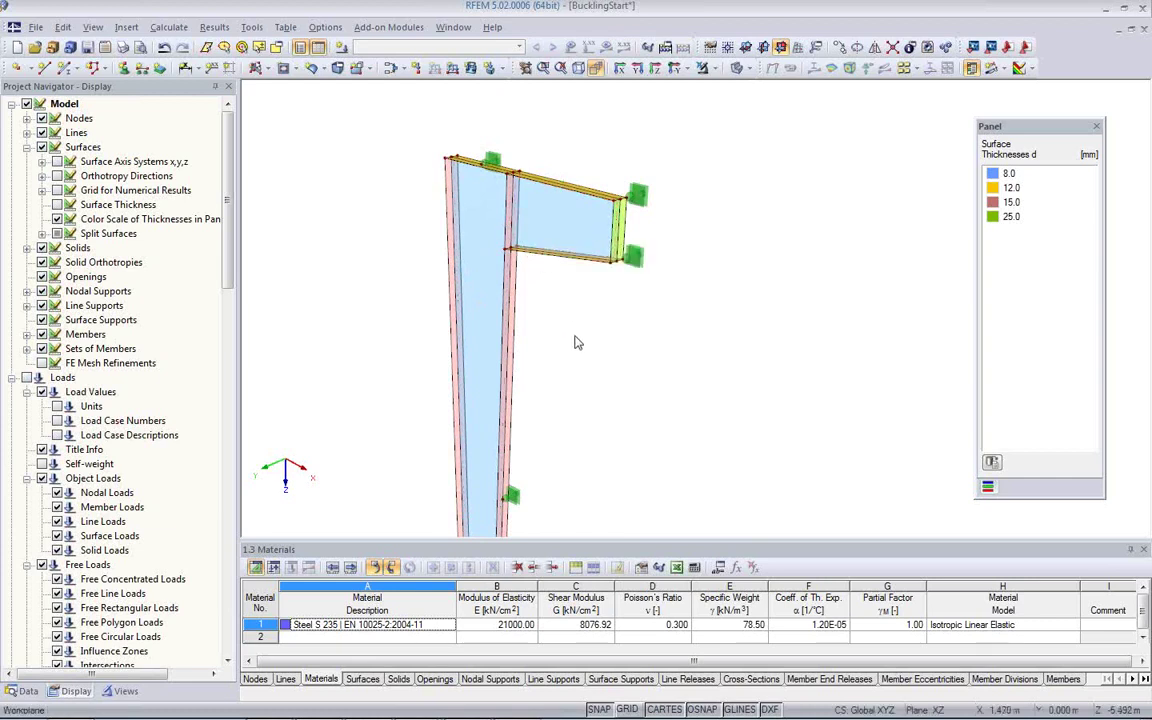
{"action": "middle_click_drag", "start_coordinate": [595, 355], "coordinate": [501, 321]}
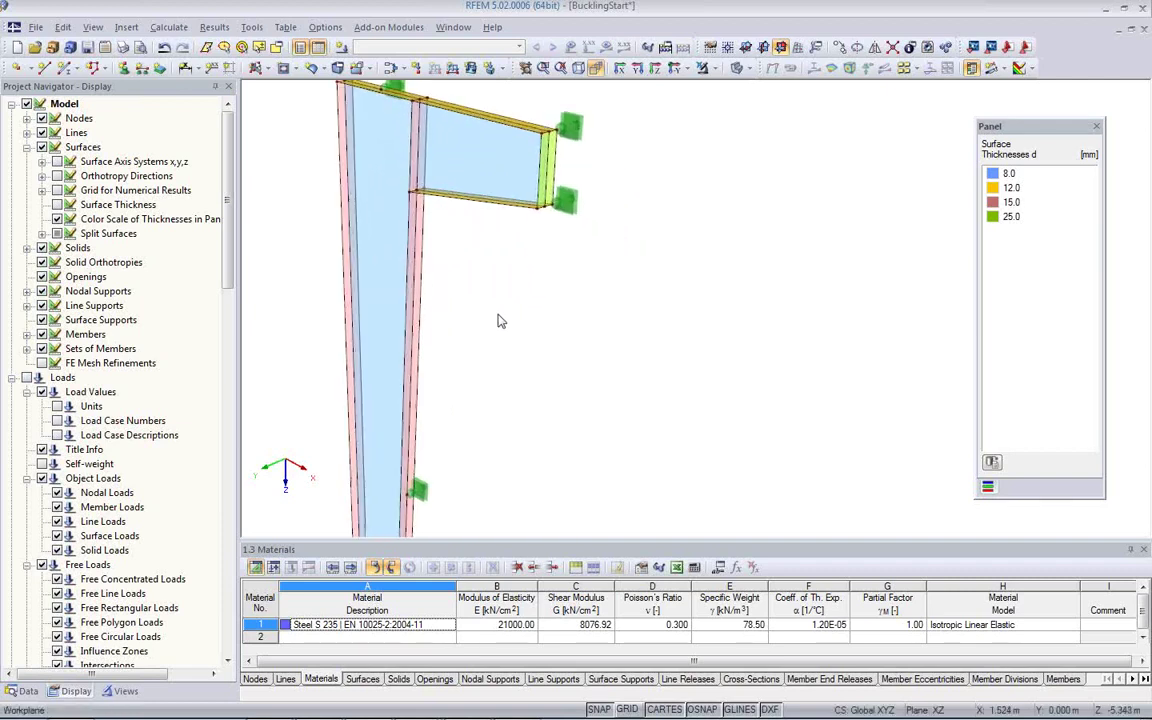
{"action": "middle_click_drag", "start_coordinate": [493, 315], "coordinate": [558, 374]}
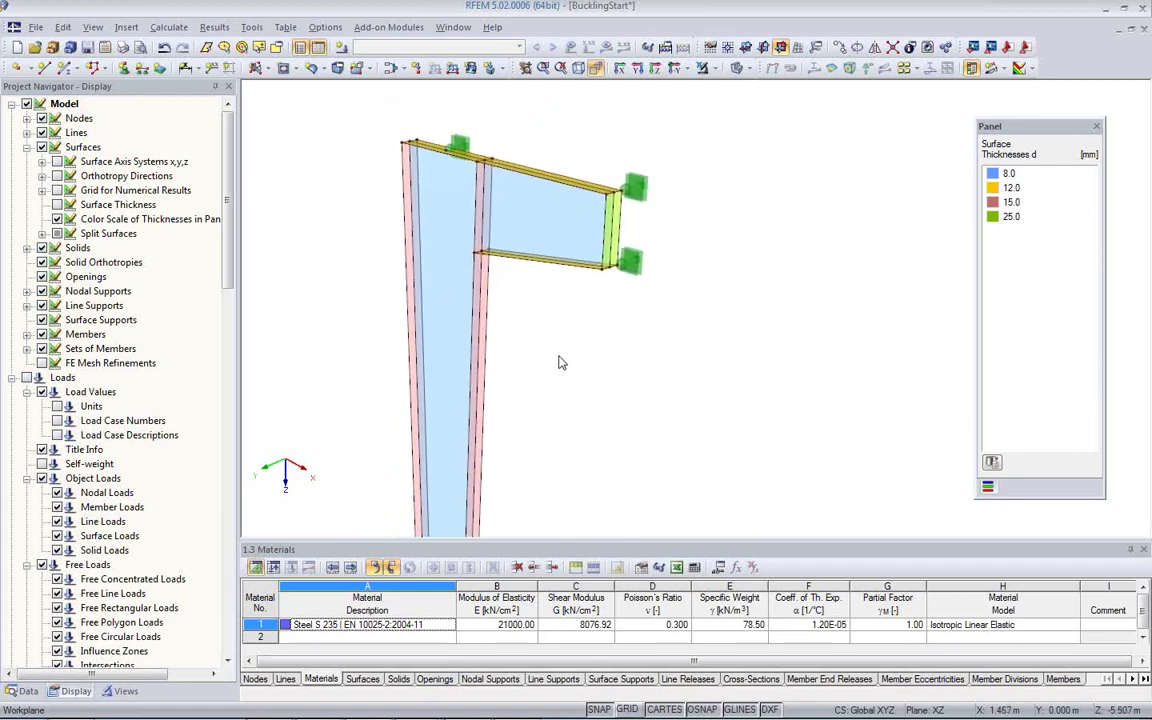
{"action": "scroll", "coordinate": [559, 356], "scroll_direction": "down", "scroll_amount": 1}
{"action": "middle_click_drag", "start_coordinate": [554, 358], "coordinate": [541, 227]}
{"action": "scroll", "coordinate": [543, 231], "scroll_direction": "down", "scroll_amount": 2}
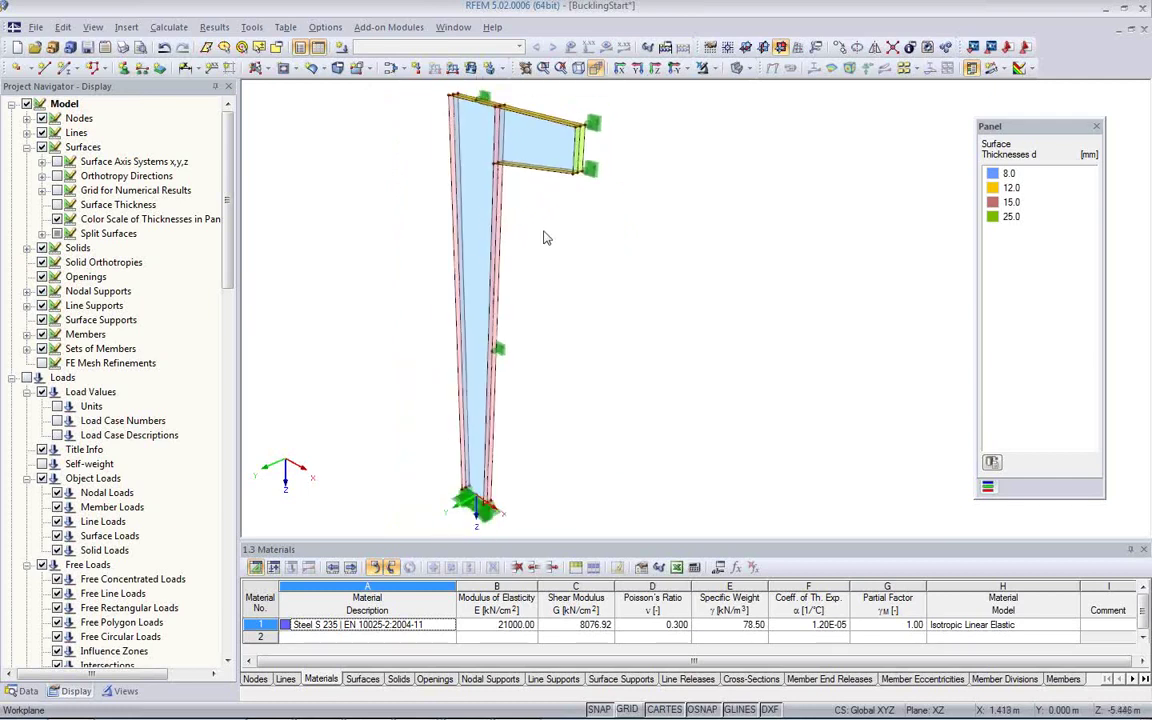
Step: Show the model's dimensions and add a linear dimension along the bracket's upper edge from the column flange to the end plate
{"action": "right_click", "coordinate": [337, 345]}
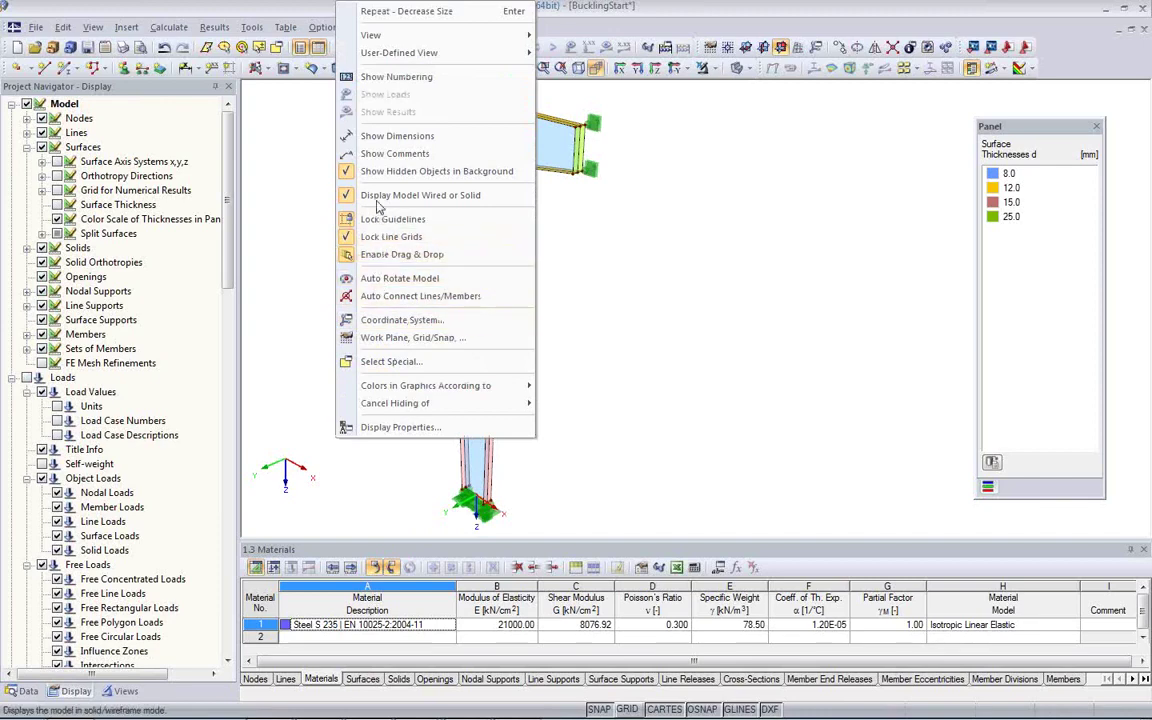
{"action": "left_click", "coordinate": [388, 140]}
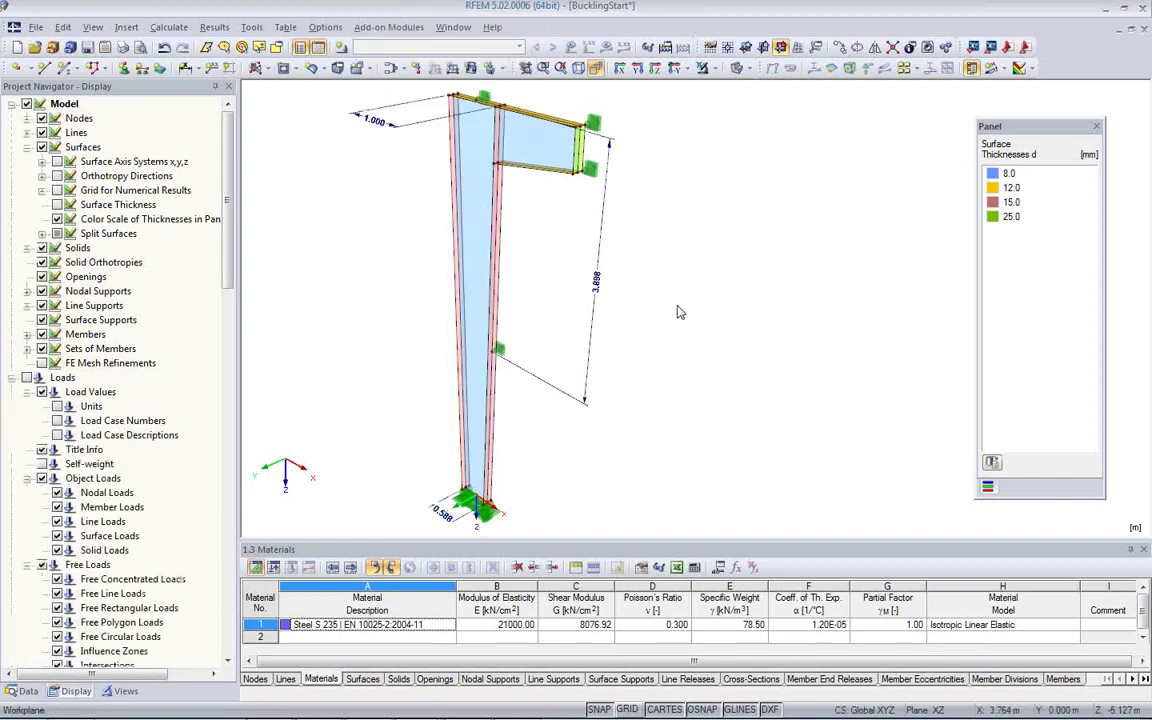
{"action": "scroll", "coordinate": [674, 311], "scroll_direction": "up", "scroll_amount": 2}
{"action": "scroll", "coordinate": [510, 262], "scroll_direction": "up", "scroll_amount": 2}
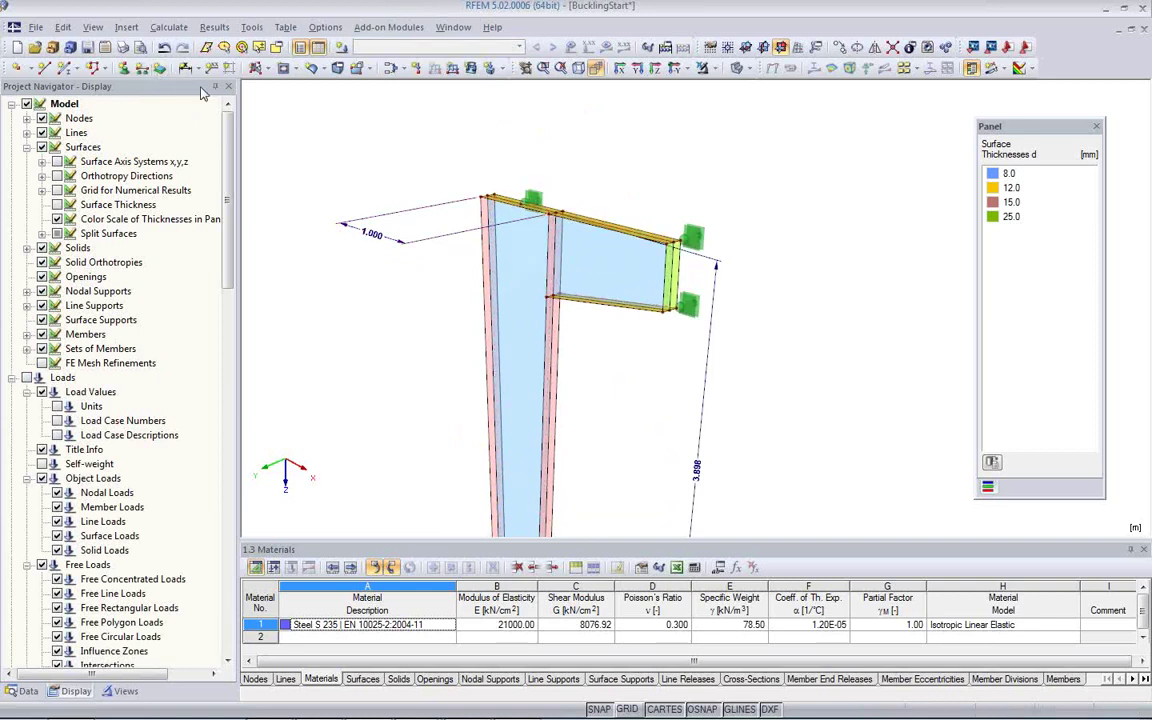
{"action": "left_click", "coordinate": [172, 67]}
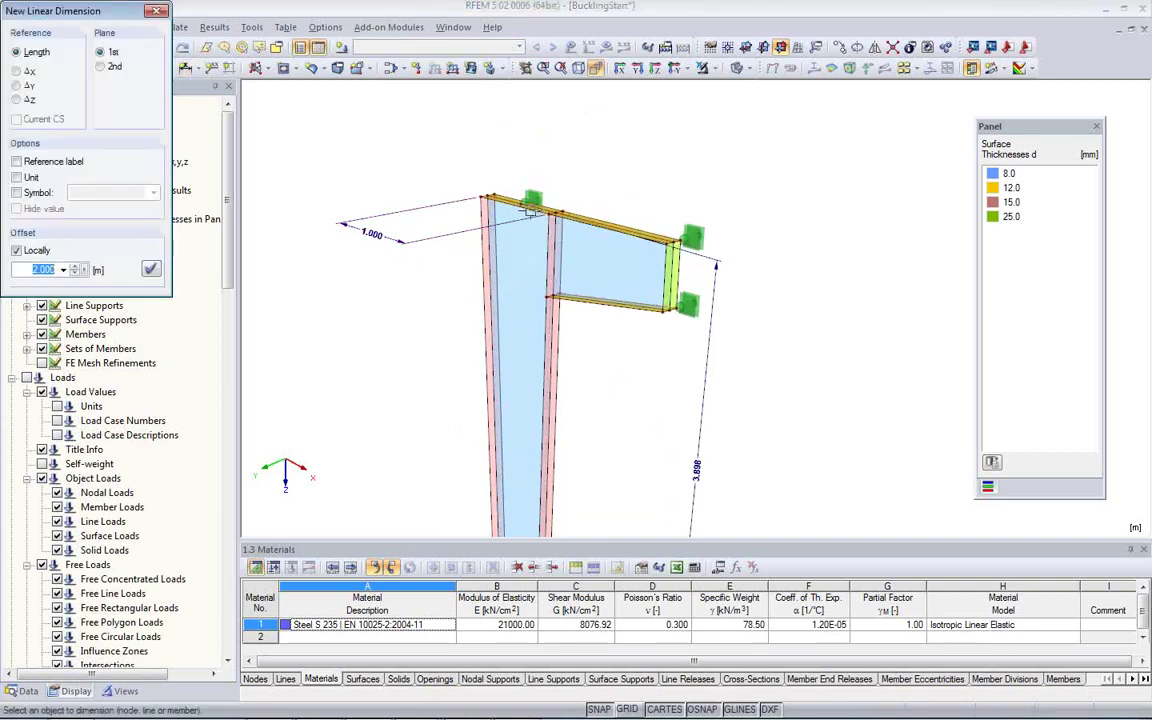
{"action": "left_click", "coordinate": [557, 212]}
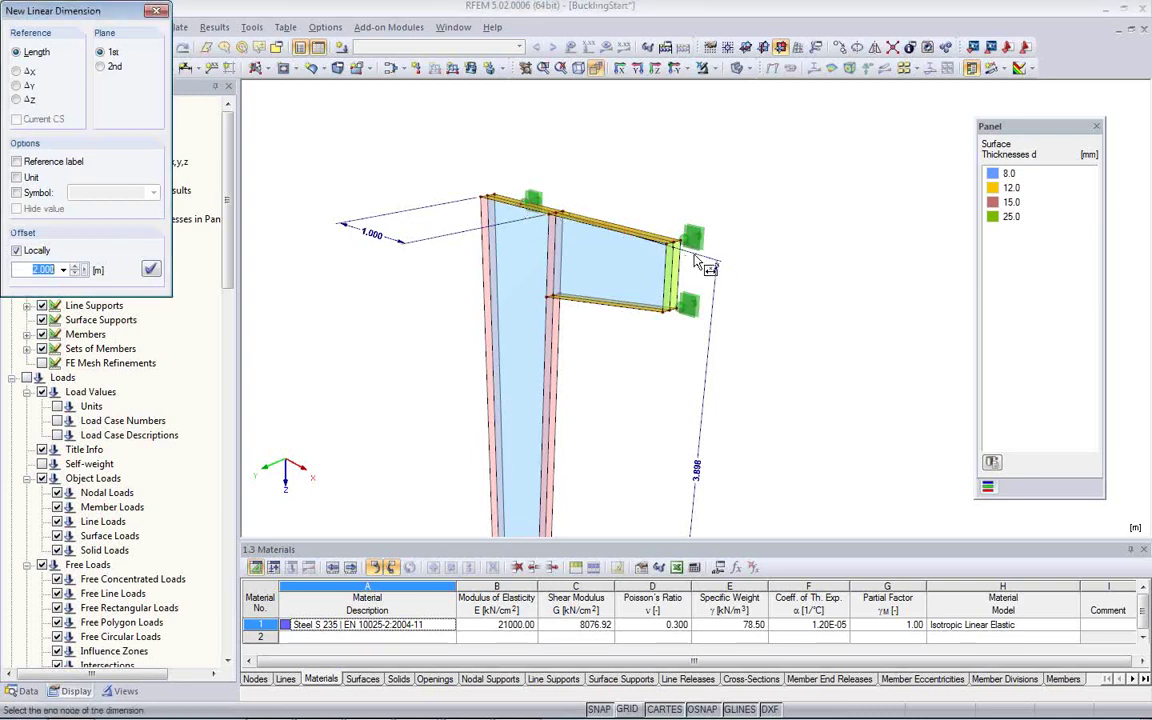
{"action": "left_click", "coordinate": [676, 238]}
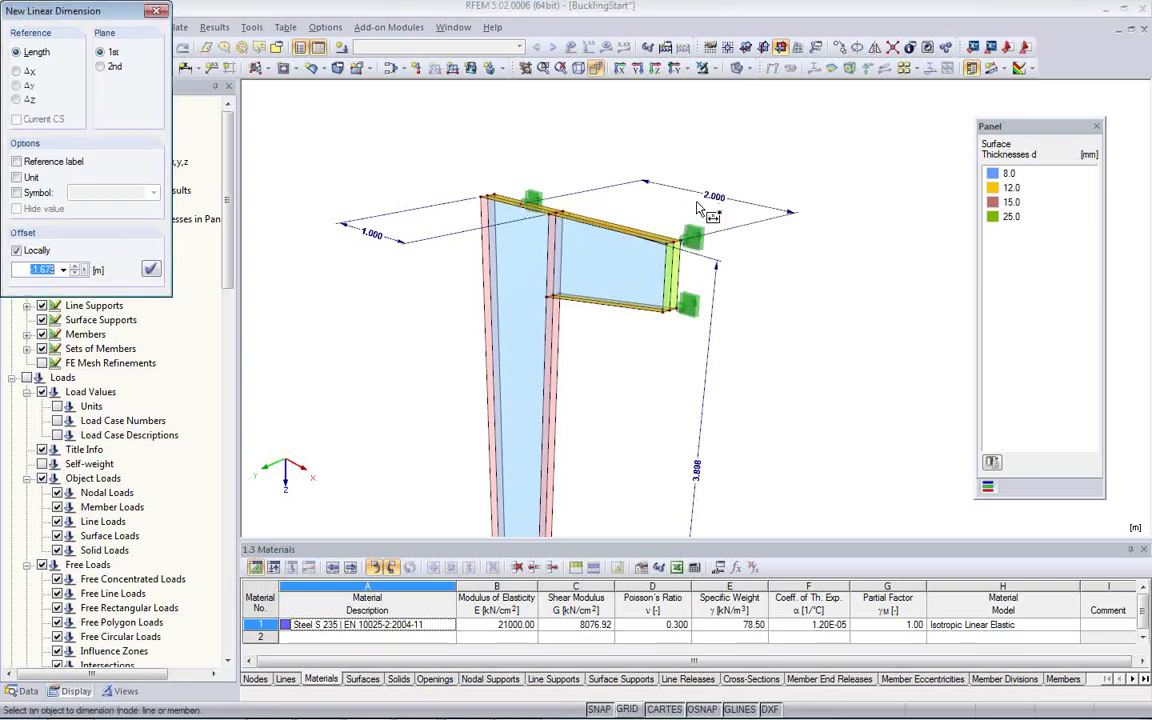
{"action": "key", "text": "Escape"}
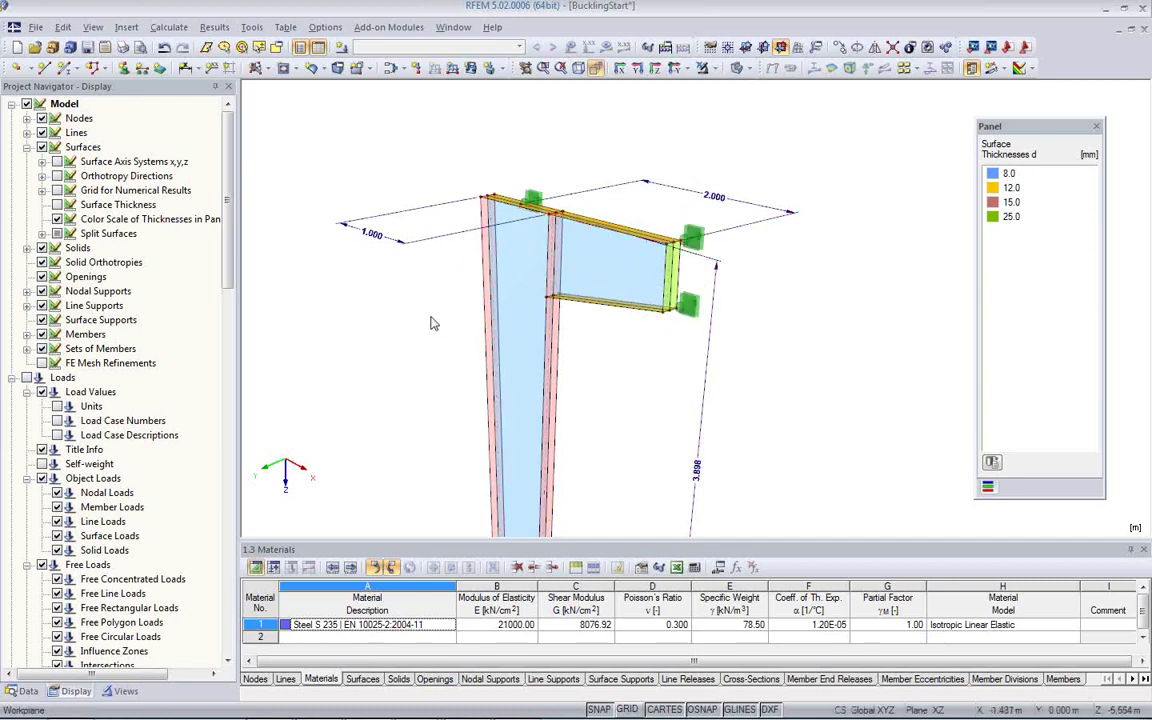
Step: Hide the dimensions in the model view
{"action": "scroll", "coordinate": [399, 254], "scroll_direction": "down", "scroll_amount": 5}
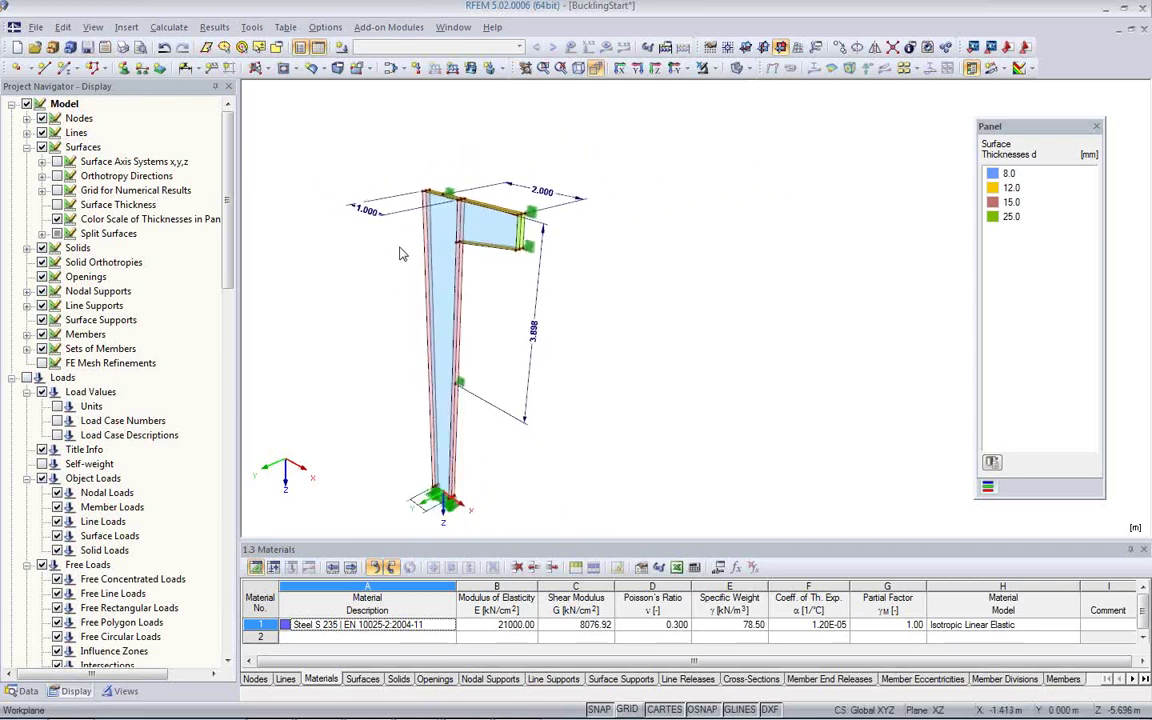
{"action": "scroll", "coordinate": [388, 317], "scroll_direction": "up", "scroll_amount": 1}
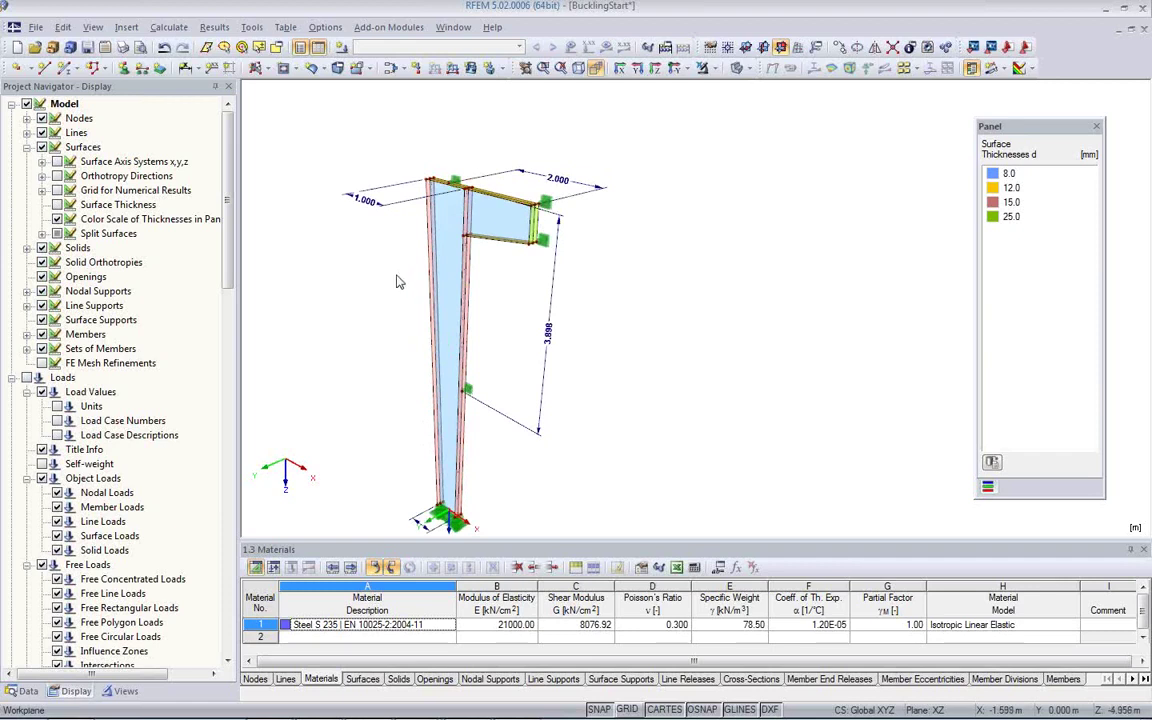
{"action": "right_click", "coordinate": [305, 216]}
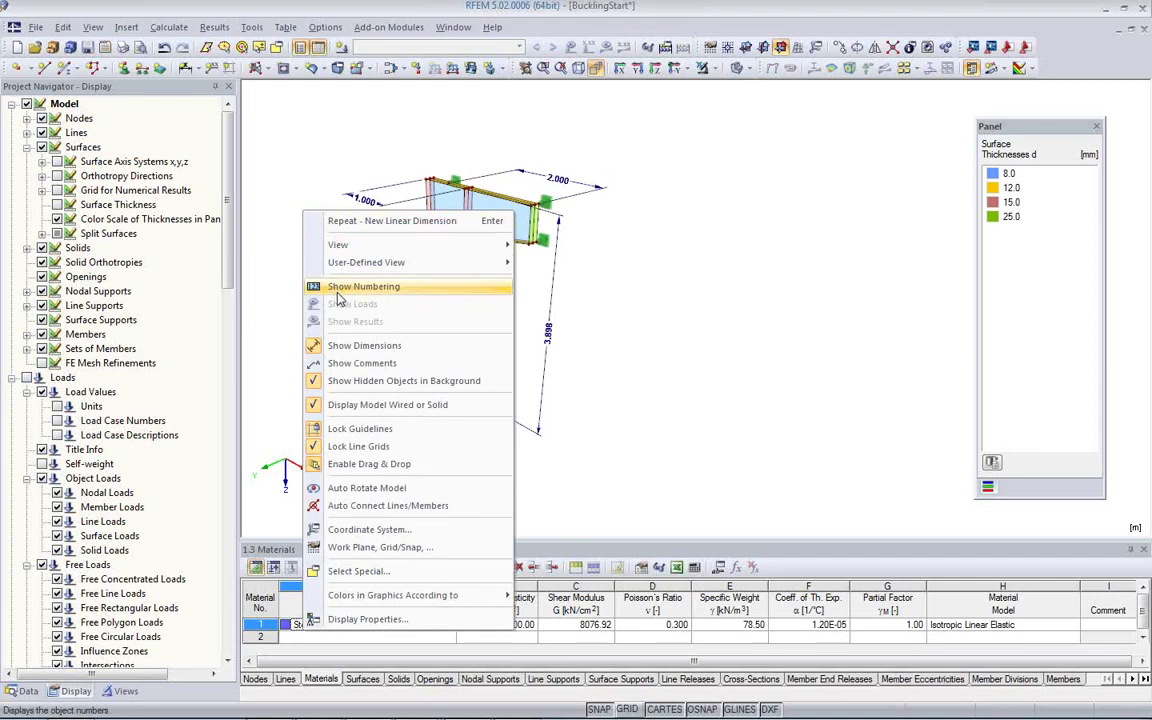
{"action": "left_click", "coordinate": [345, 346]}
Step: Examine the bracket end plate close up, including its vertical lines and the lateral nodal supports at its corners
{"action": "scroll", "coordinate": [590, 283], "scroll_direction": "up", "scroll_amount": 1}
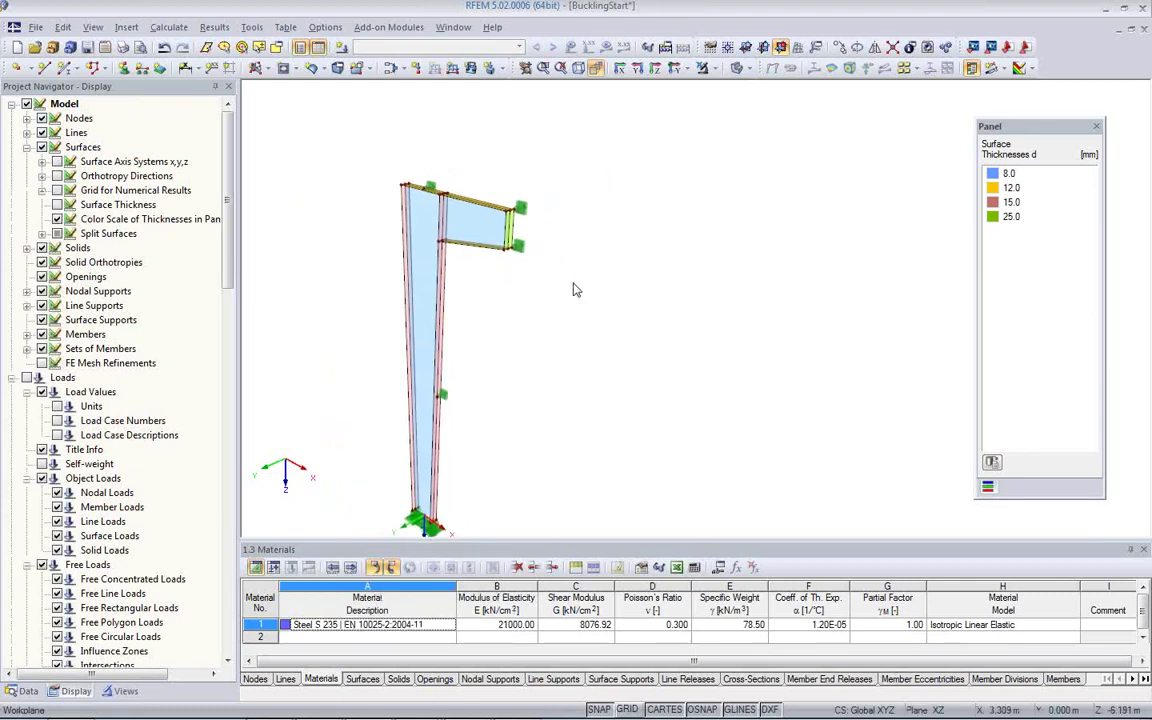
{"action": "scroll", "coordinate": [500, 283], "scroll_direction": "up", "scroll_amount": 1}
{"action": "scroll", "coordinate": [495, 282], "scroll_direction": "up", "scroll_amount": 1}
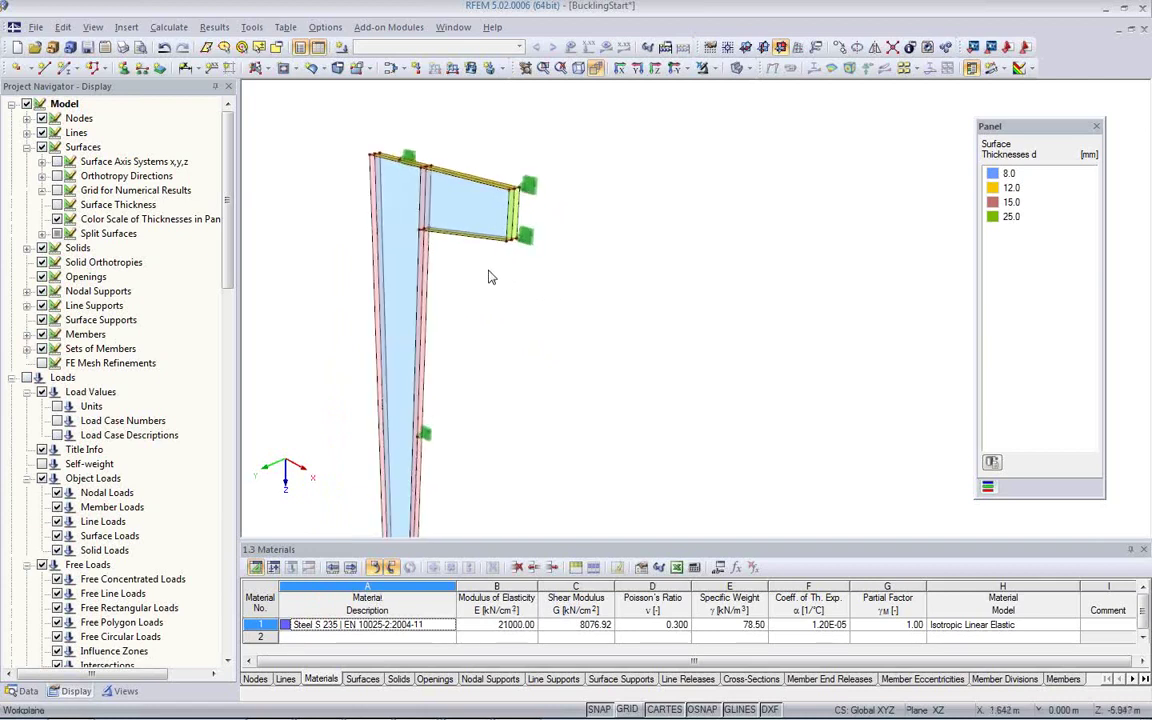
{"action": "scroll", "coordinate": [491, 272], "scroll_direction": "up", "scroll_amount": 3}
{"action": "middle_click_drag", "start_coordinate": [507, 305], "coordinate": [546, 400]}
{"action": "scroll", "coordinate": [548, 331], "scroll_direction": "up", "scroll_amount": 3}
{"action": "middle_click_drag", "start_coordinate": [547, 328], "coordinate": [624, 382]}
{"action": "scroll", "coordinate": [620, 362], "scroll_direction": "up", "scroll_amount": 2}
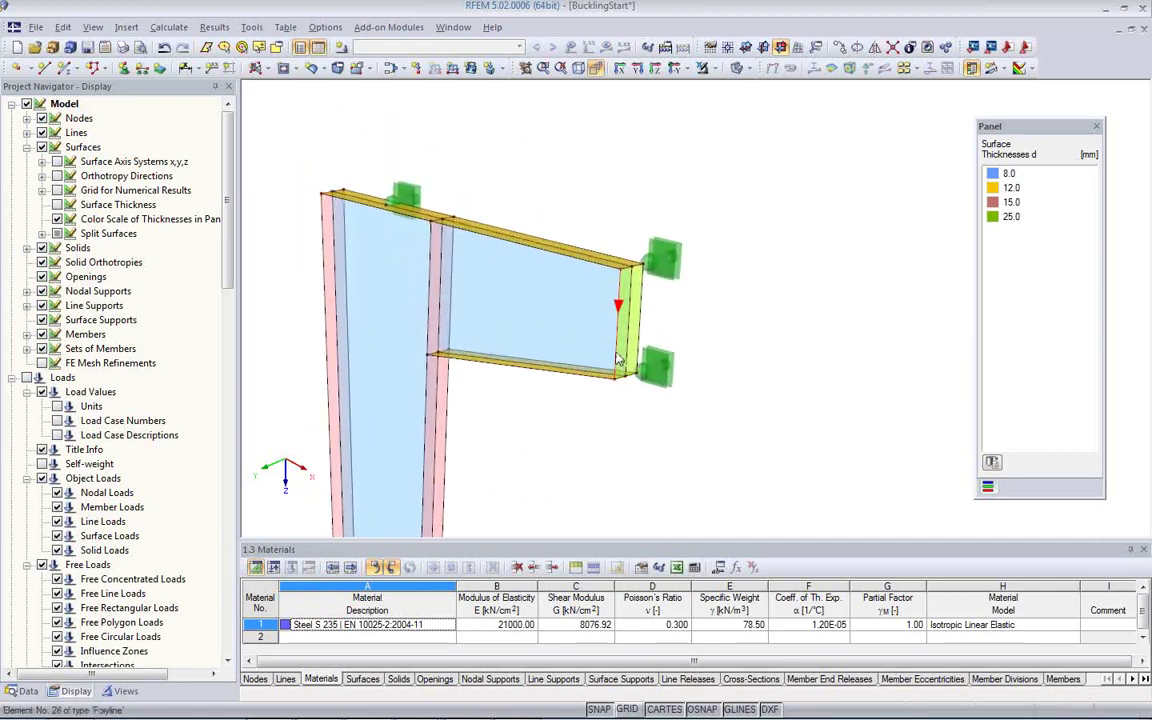
{"action": "scroll", "coordinate": [630, 348], "scroll_direction": "up", "scroll_amount": 1}
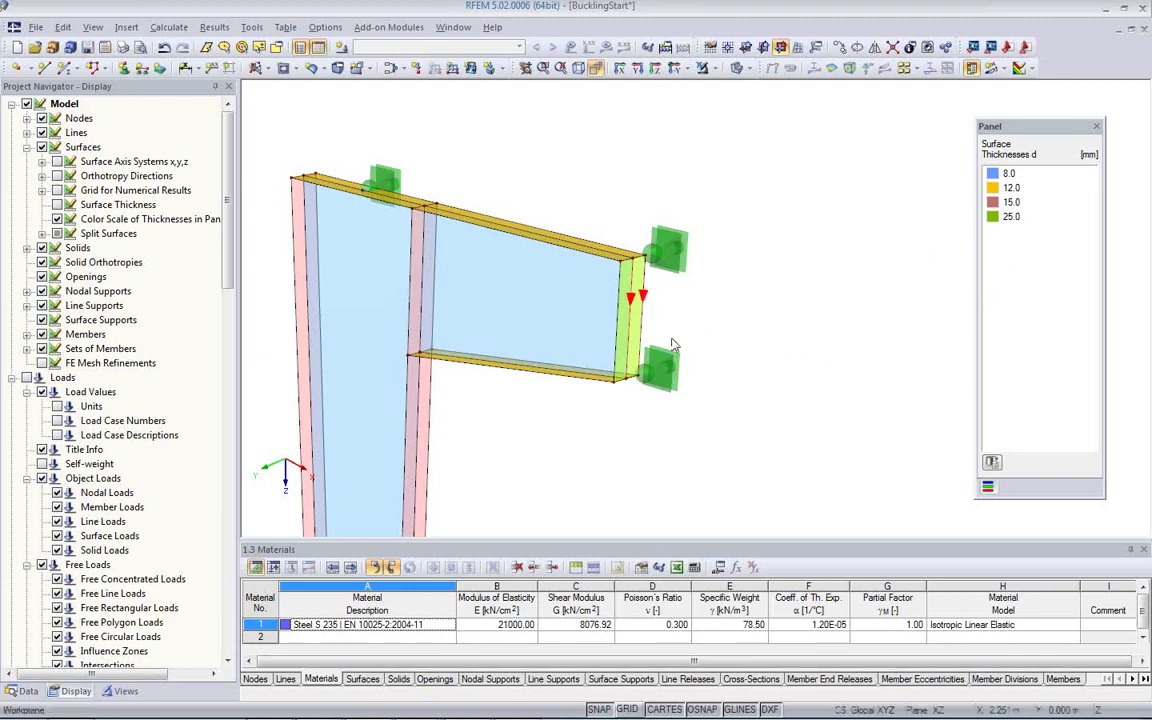
{"action": "scroll", "coordinate": [673, 375], "scroll_direction": "up", "scroll_amount": 4}
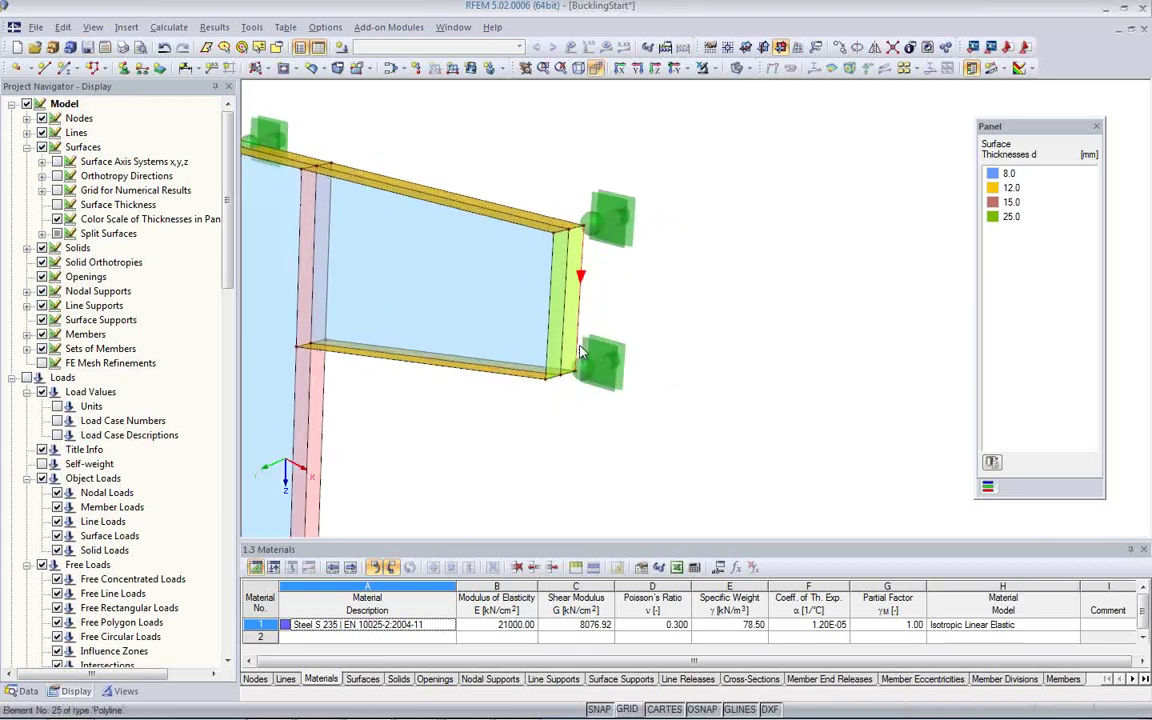
{"action": "middle_click_drag", "start_coordinate": [626, 343], "coordinate": [680, 343]}
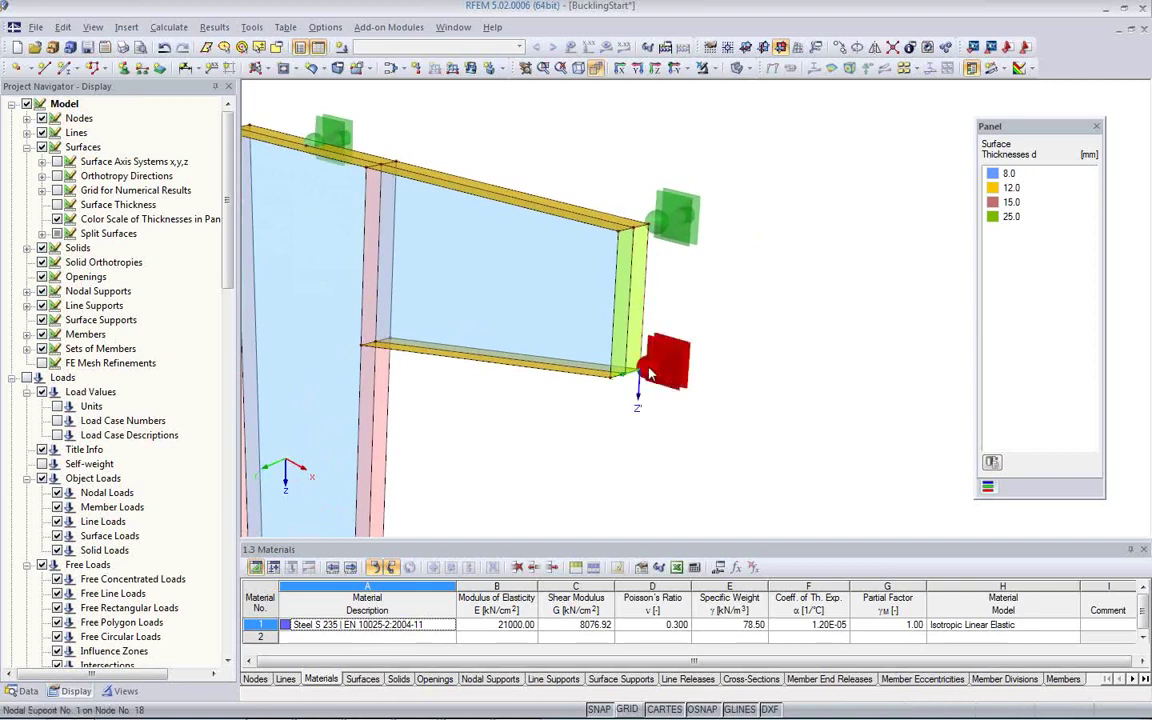
{"action": "scroll", "coordinate": [652, 378], "scroll_direction": "up", "scroll_amount": 1}
{"action": "scroll", "coordinate": [648, 385], "scroll_direction": "up", "scroll_amount": 1}
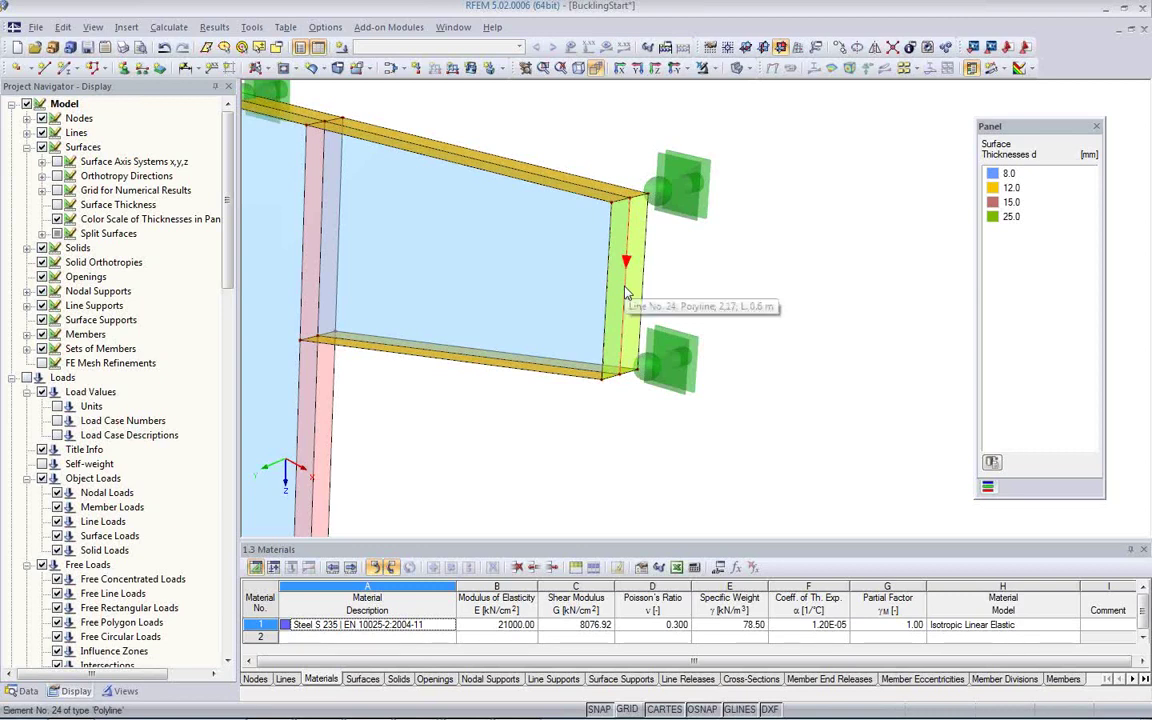
{"action": "scroll", "coordinate": [706, 382], "scroll_direction": "down", "scroll_amount": 2}
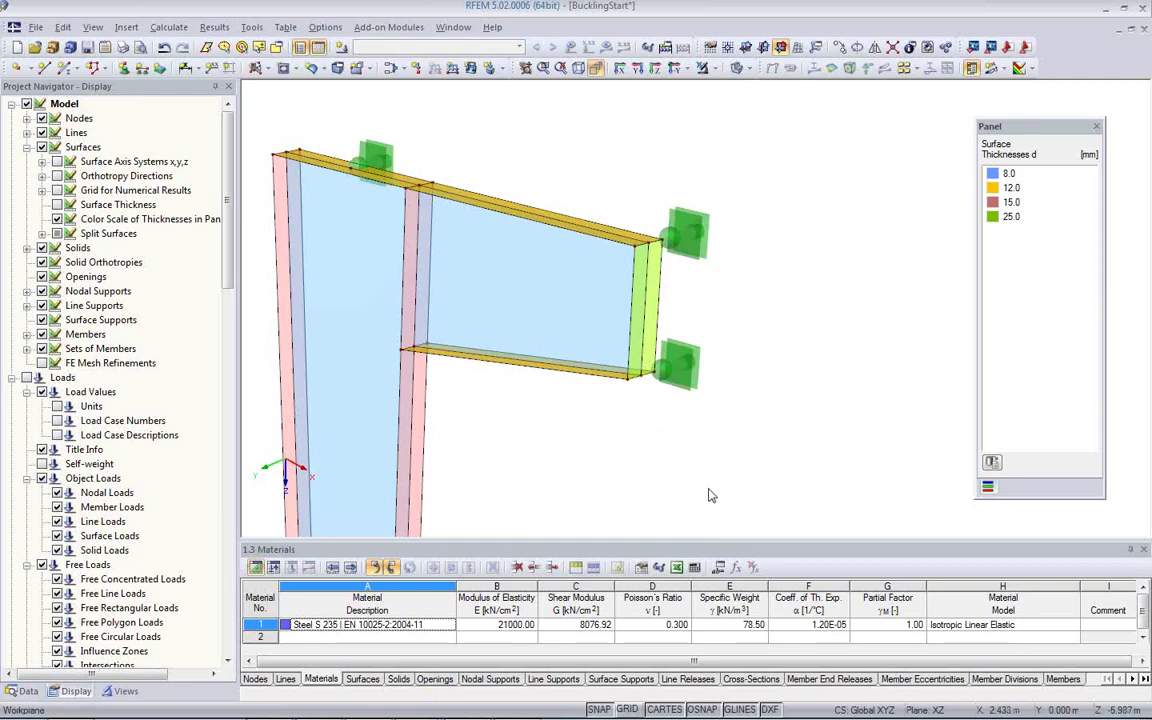
Step: Define load case 1 with the description "Design Load" and self-weight deactivated
{"action": "left_click", "coordinate": [341, 47]}
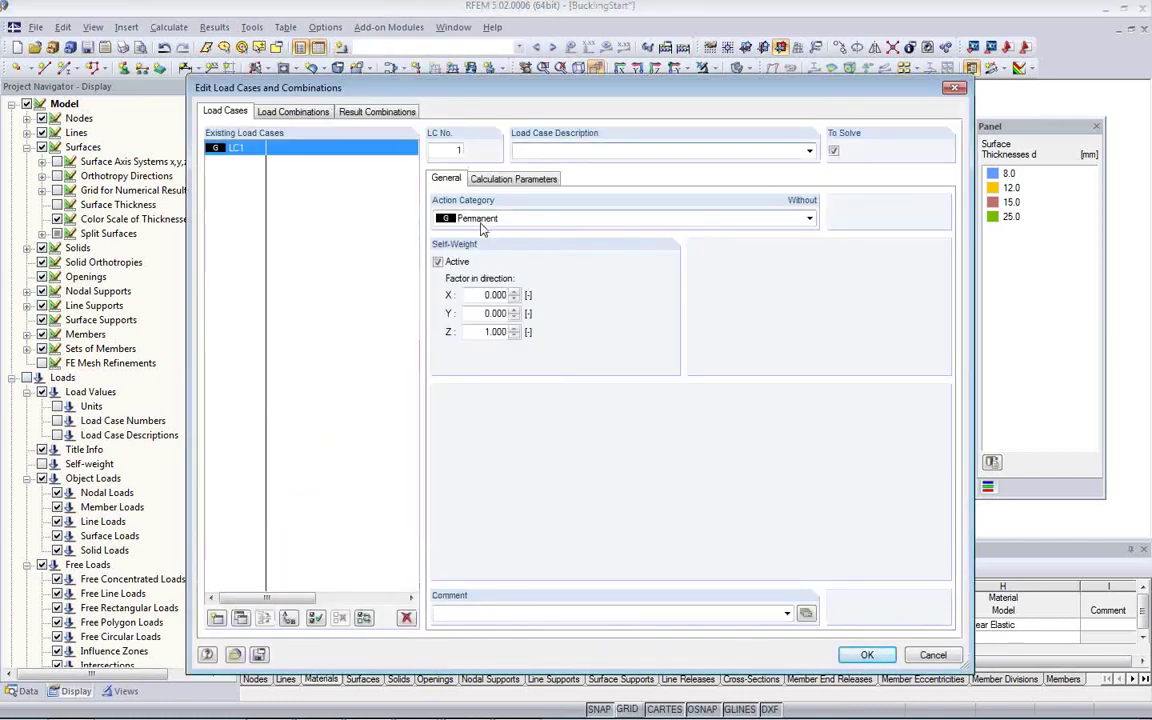
{"action": "left_click", "coordinate": [438, 262]}
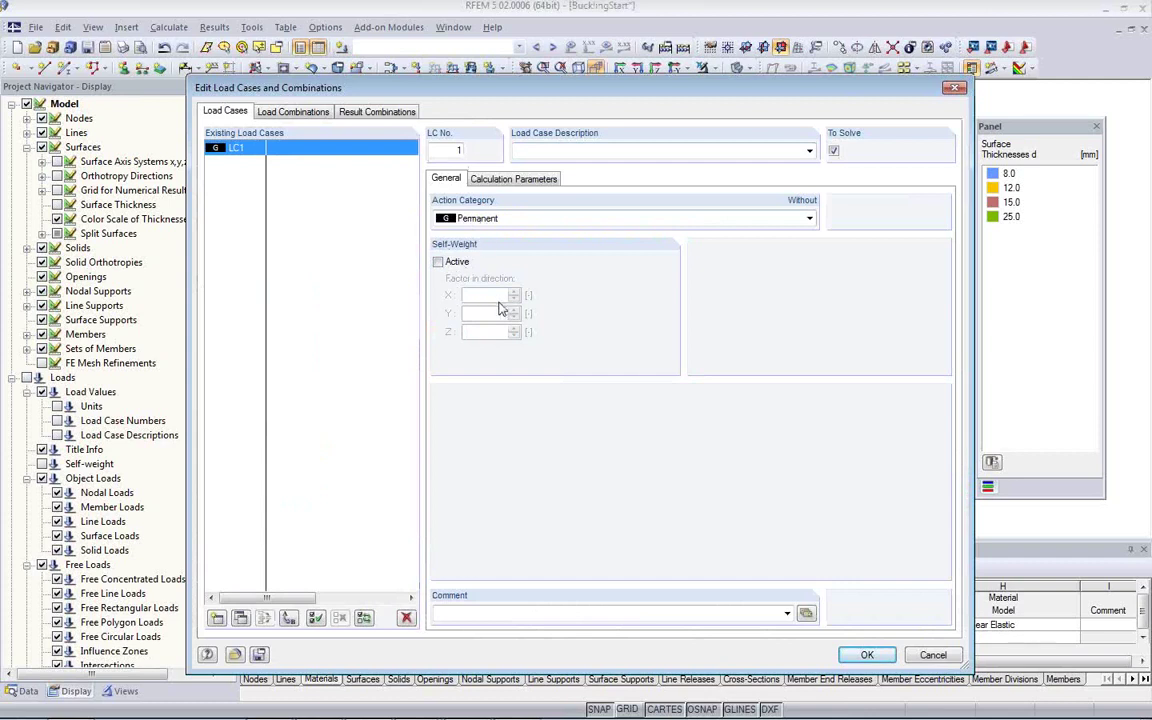
{"action": "left_click", "coordinate": [485, 179]}
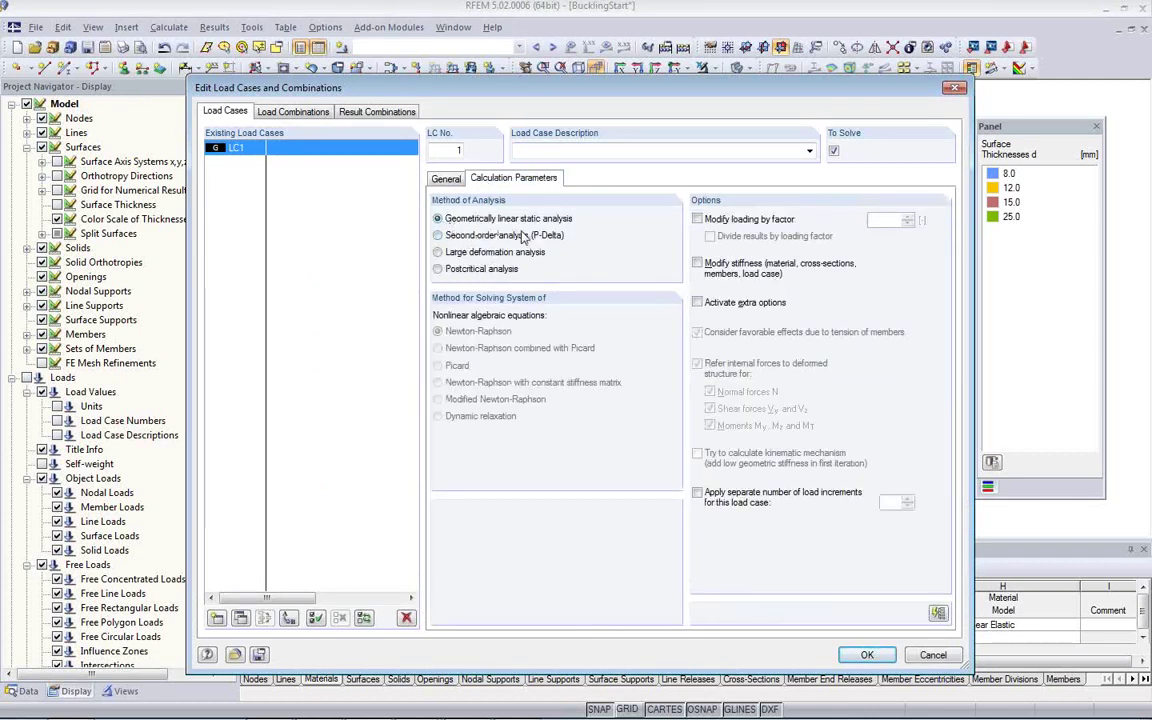
{"action": "left_click", "coordinate": [538, 151]}
{"action": "type", "text": "Design Load"}
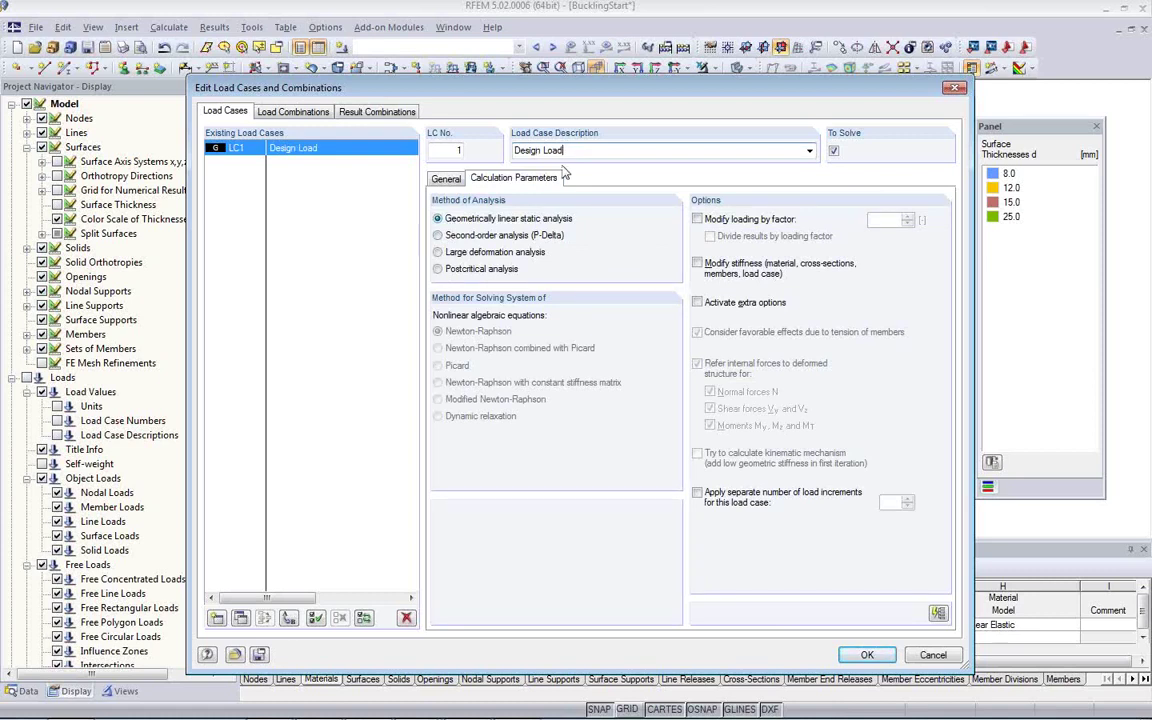
{"action": "left_click", "coordinate": [866, 655]}
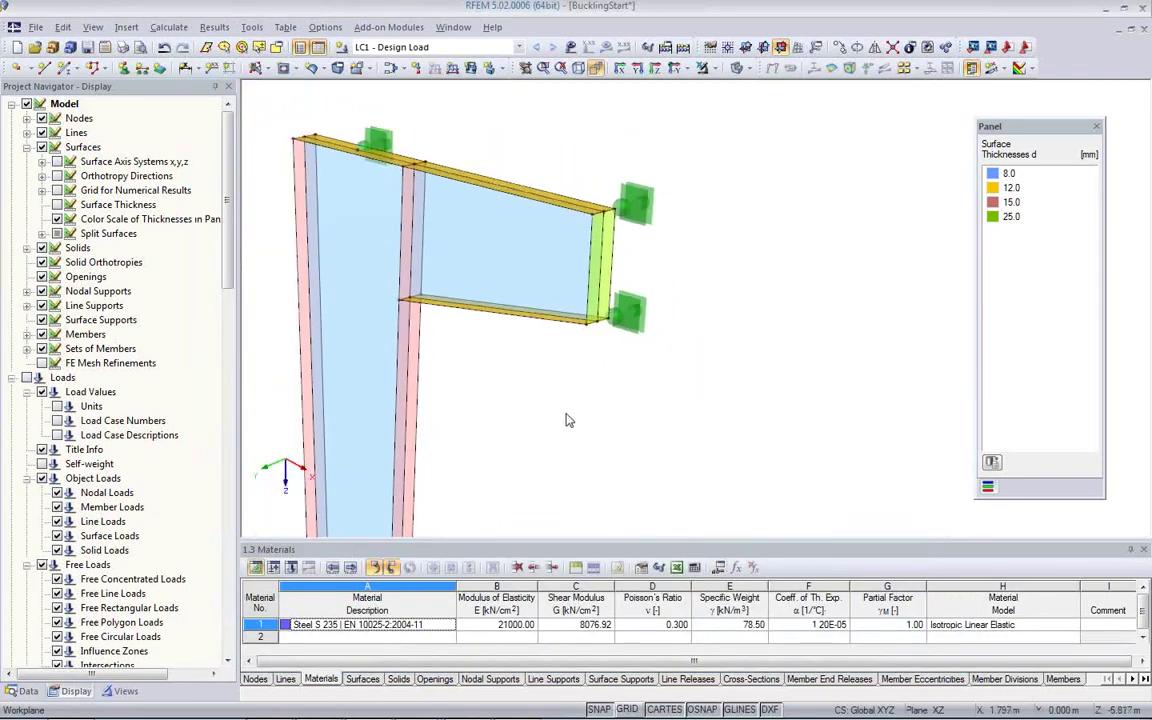
Step: Create a parameter named DesignLoad with unit type Force and a value of 180 kN
{"action": "left_click", "coordinate": [720, 570]}
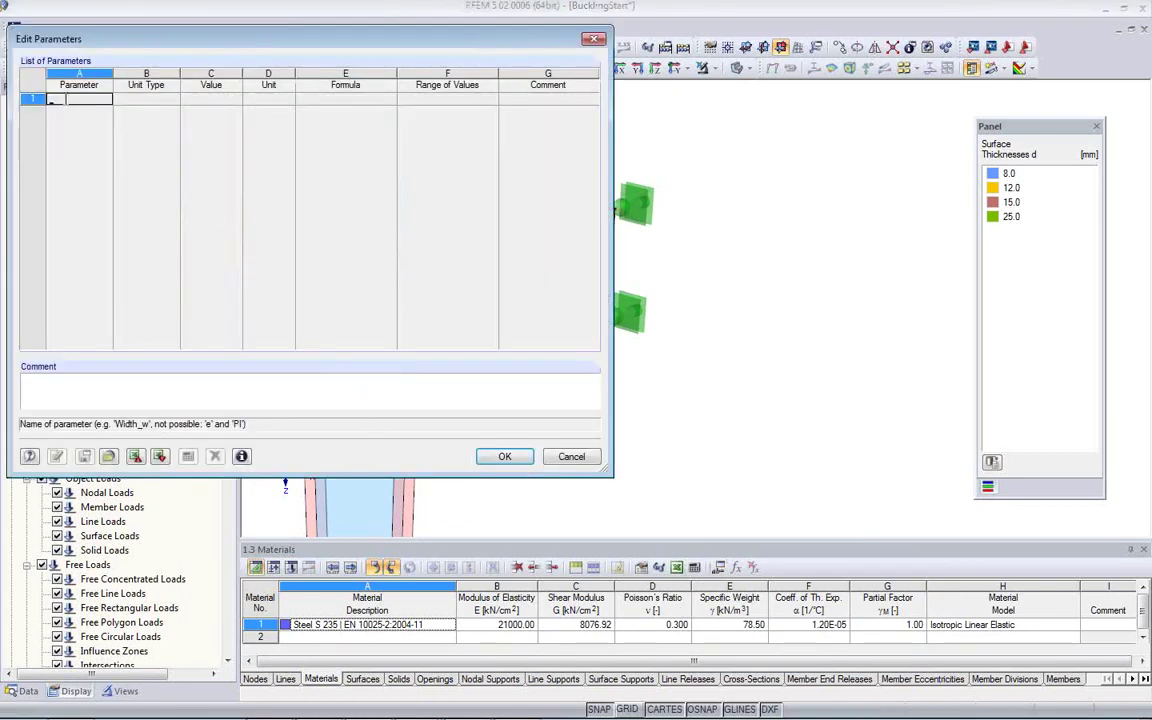
{"action": "type", "text": "De"}
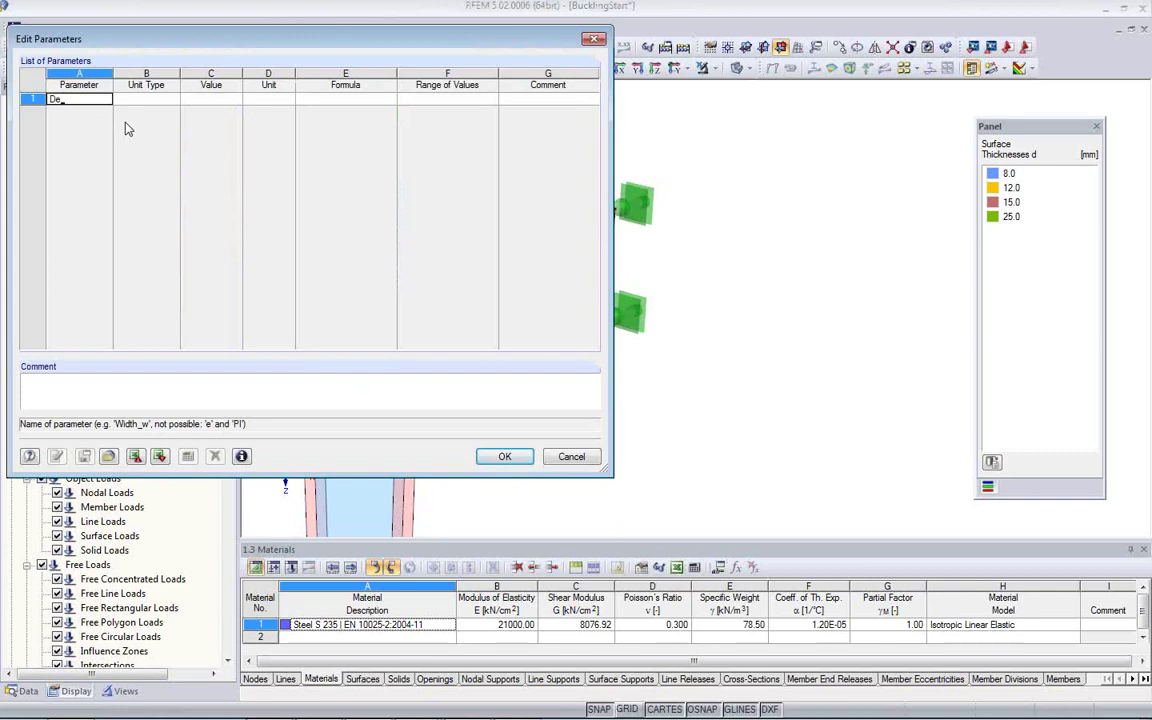
{"action": "type", "text": "sign Load"}
{"action": "key", "text": "Tab"}
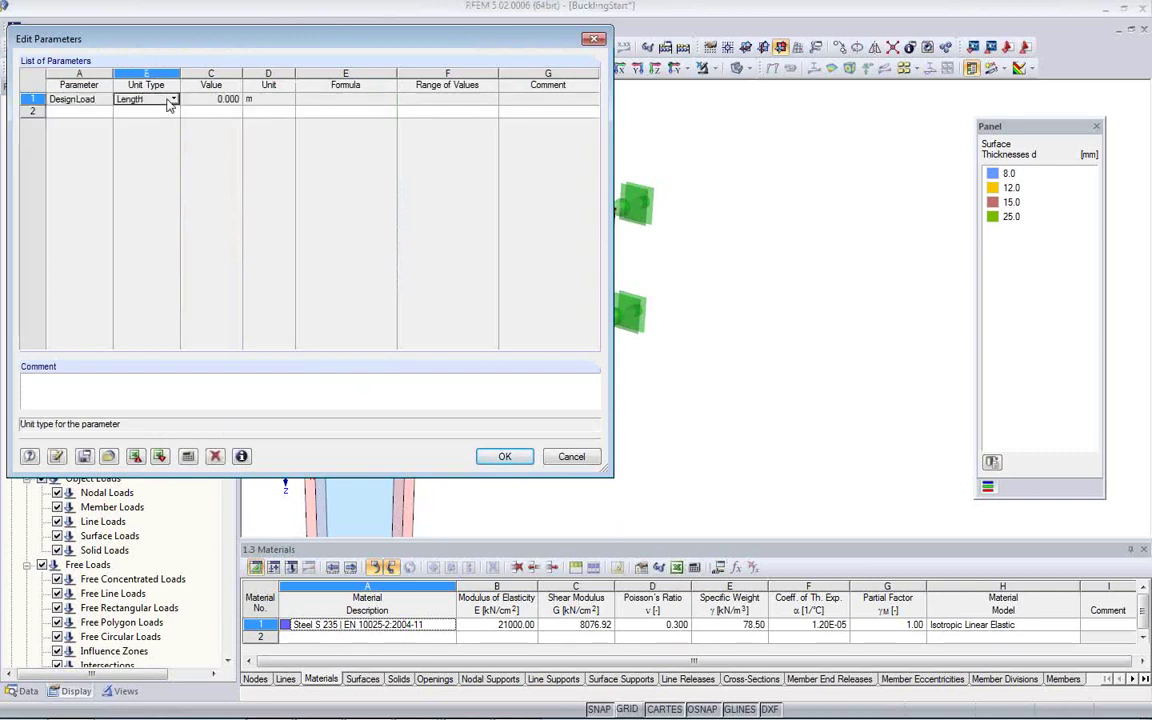
{"action": "left_click", "coordinate": [175, 100]}
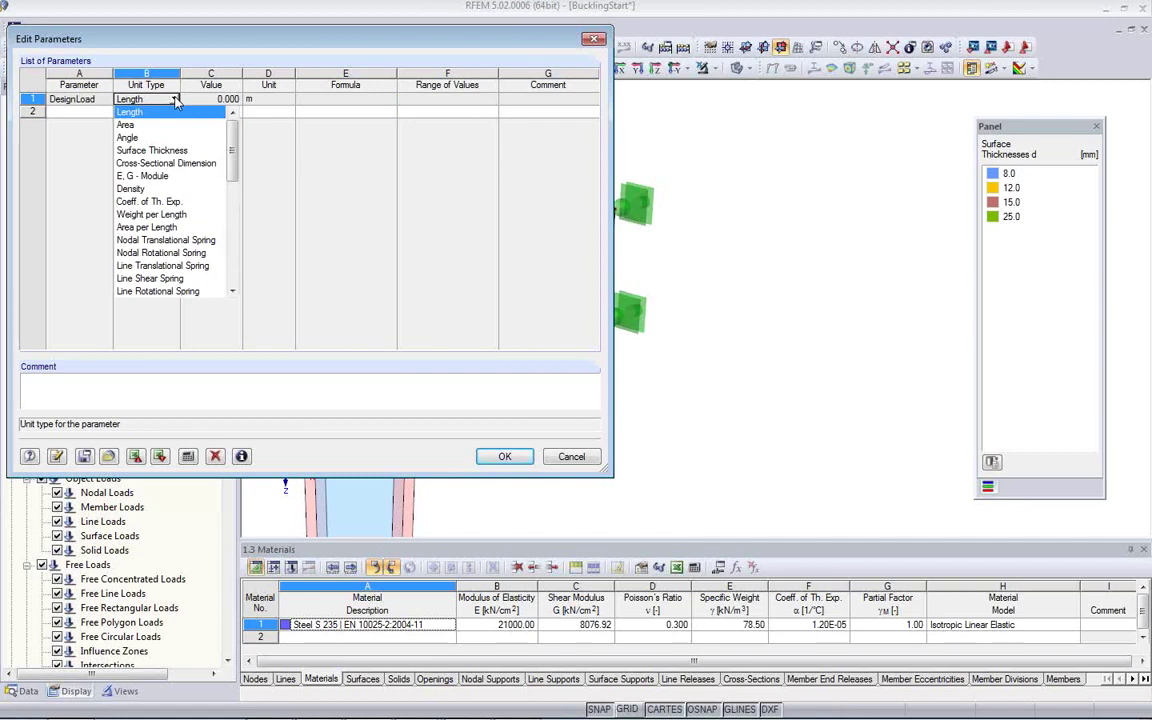
{"action": "key", "text": "f"}
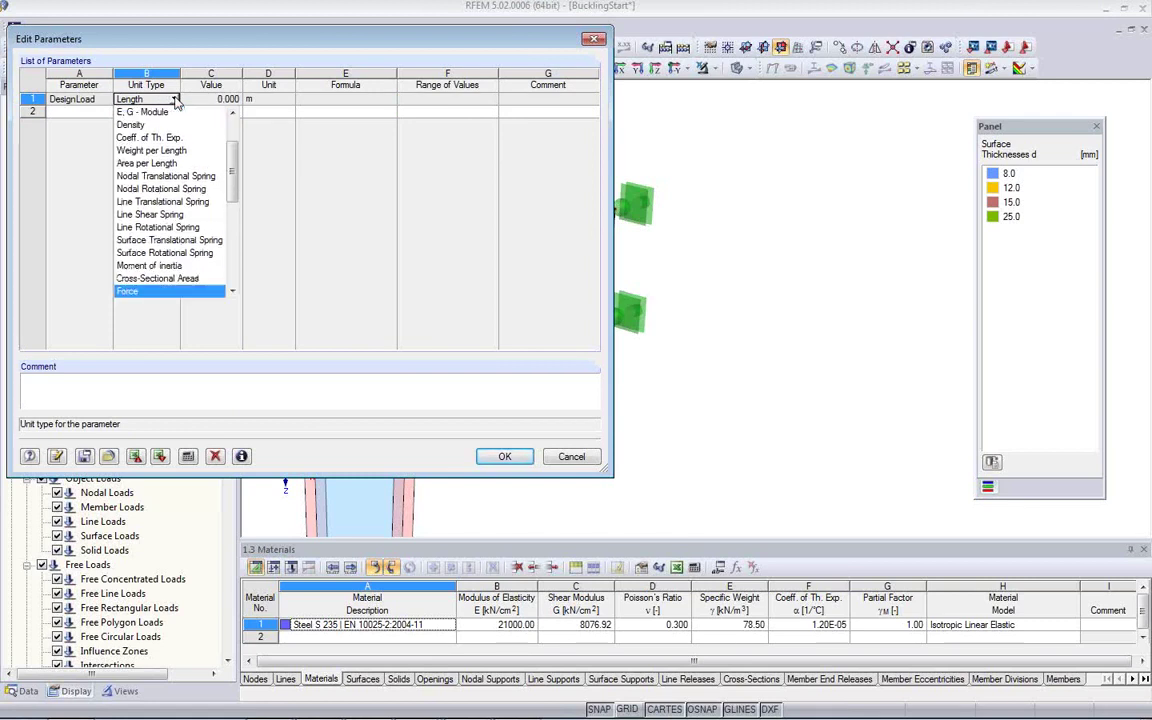
{"action": "left_click", "coordinate": [148, 291]}
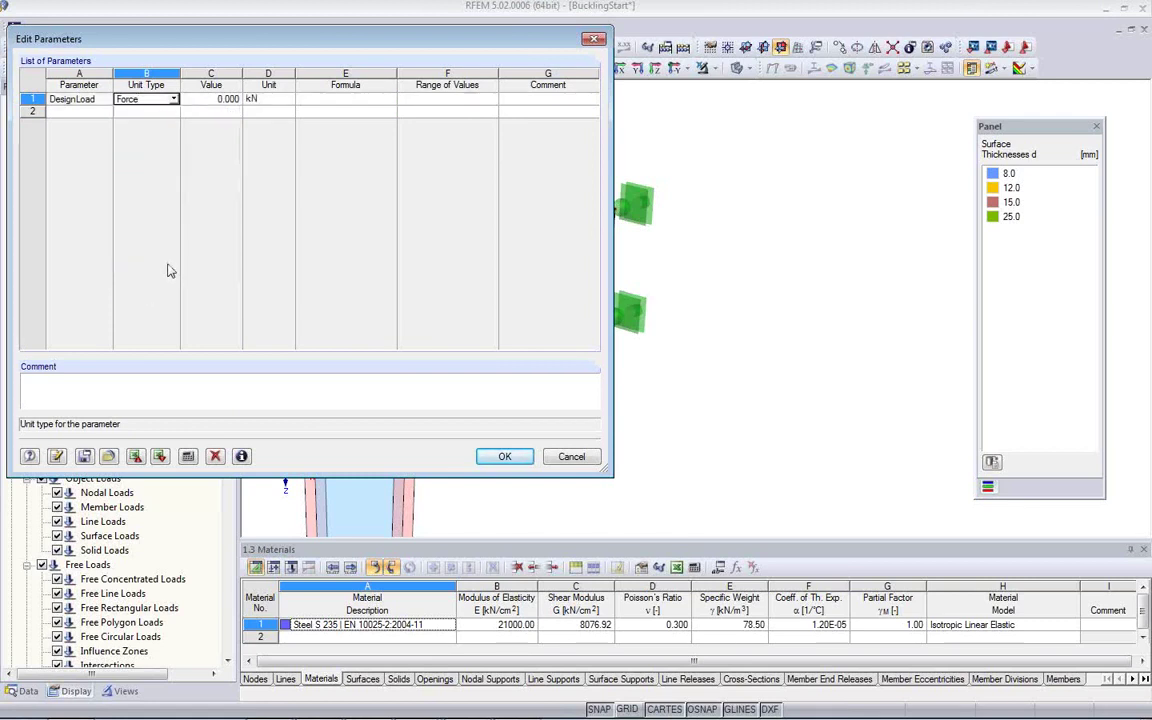
{"action": "double_click", "coordinate": [214, 103]}
{"action": "key", "text": "BackSpace"}
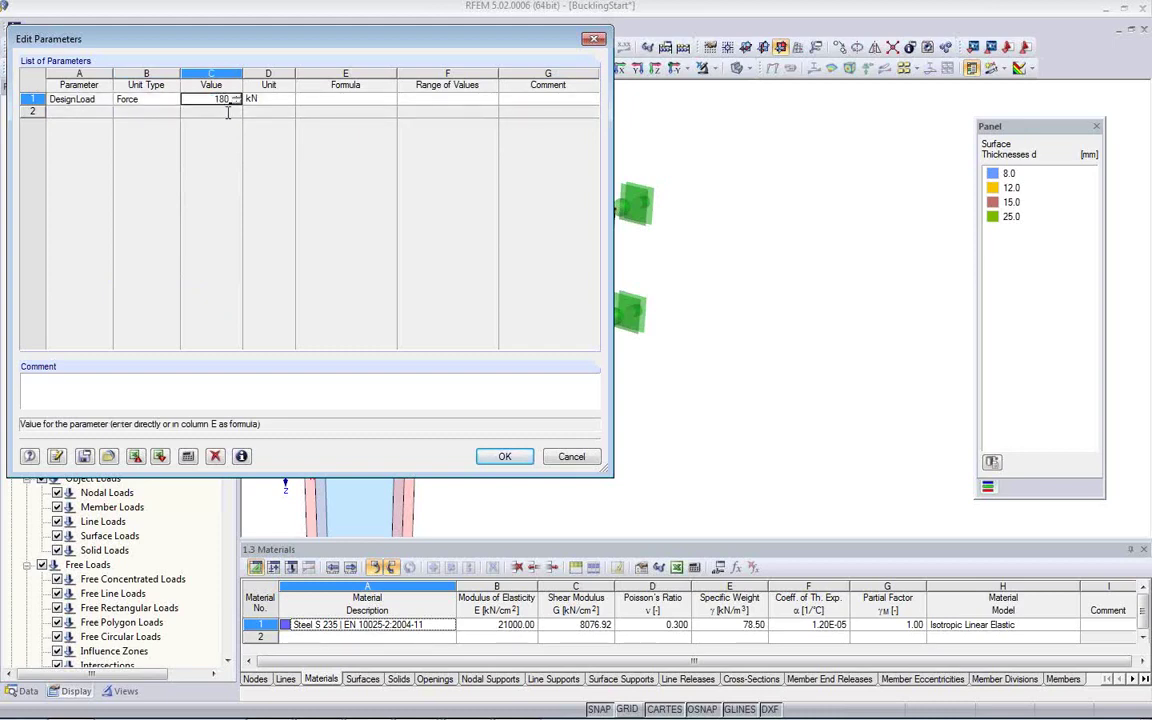
{"action": "key", "text": "Return"}
{"action": "left_click", "coordinate": [505, 456]}
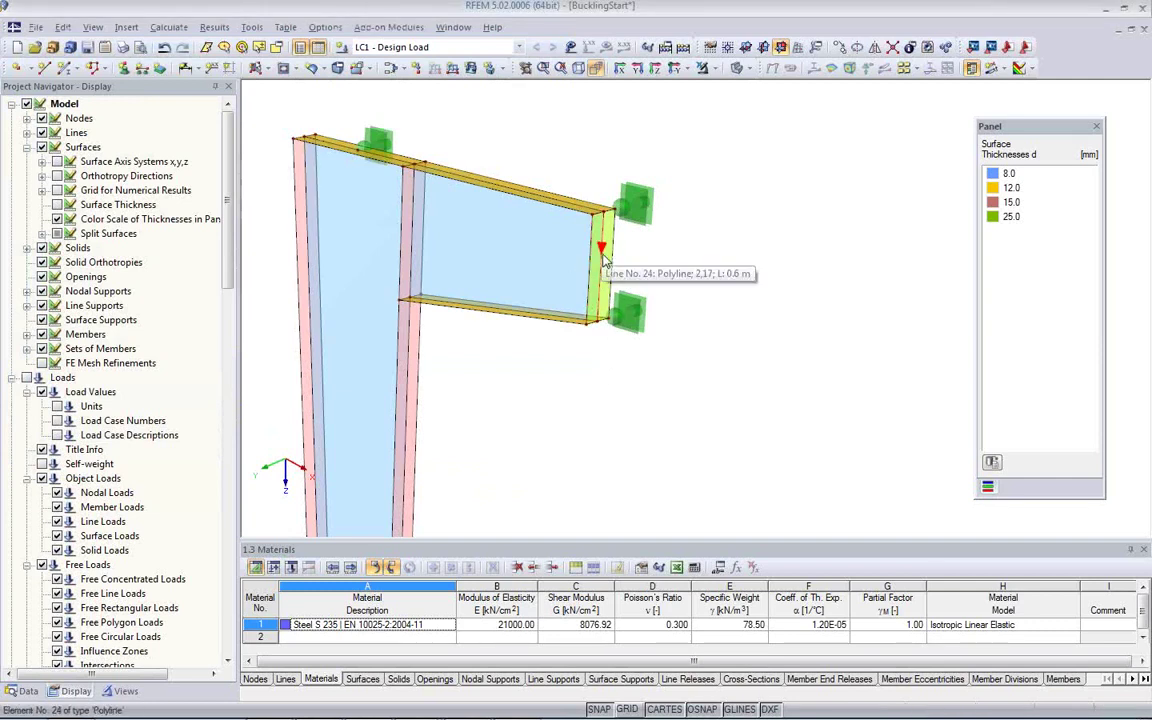
Step: Apply a uniform line load in global ZL, defined by the formula DesignLoad/0.6, to the vertical middle line of the bracket's end plate
{"action": "left_click", "coordinate": [452, 70]}
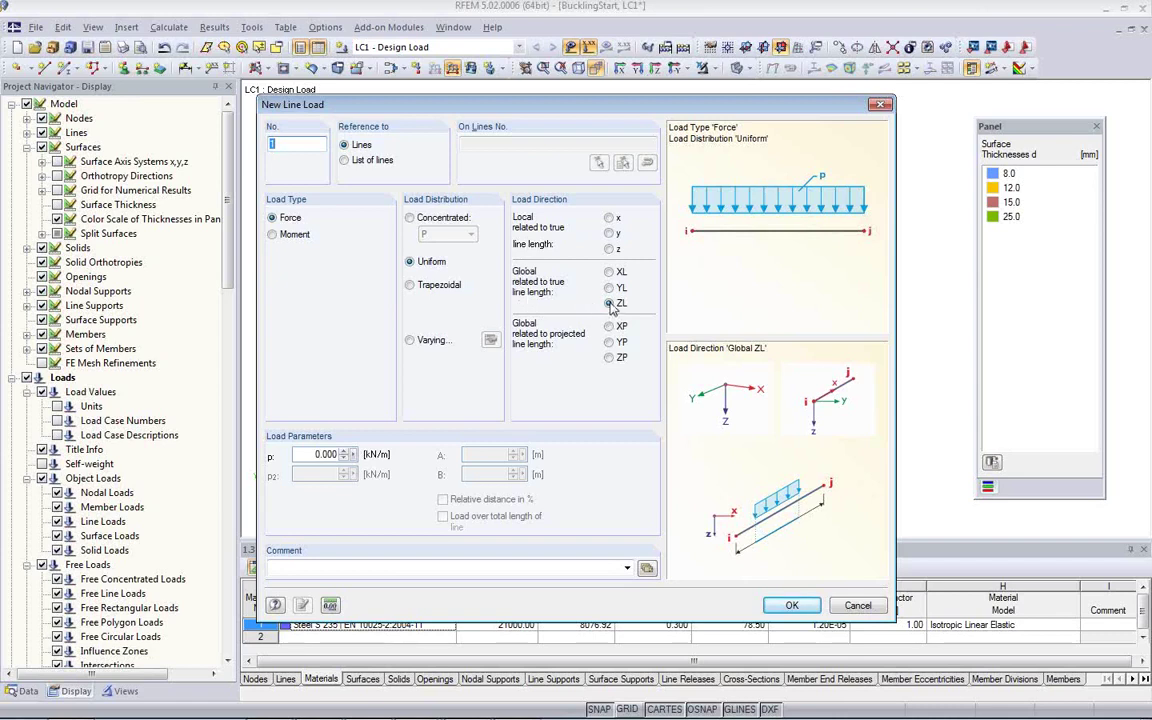
{"action": "double_click", "coordinate": [301, 454]}
{"action": "right_click", "coordinate": [359, 449]}
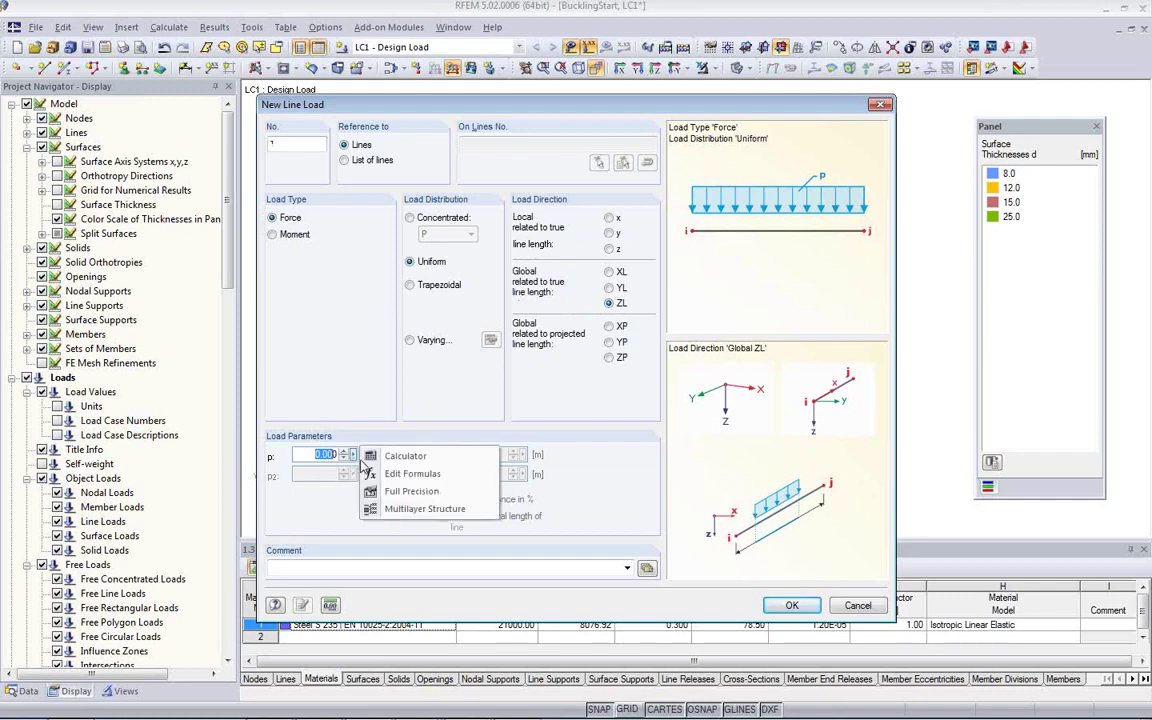
{"action": "left_click", "coordinate": [409, 478]}
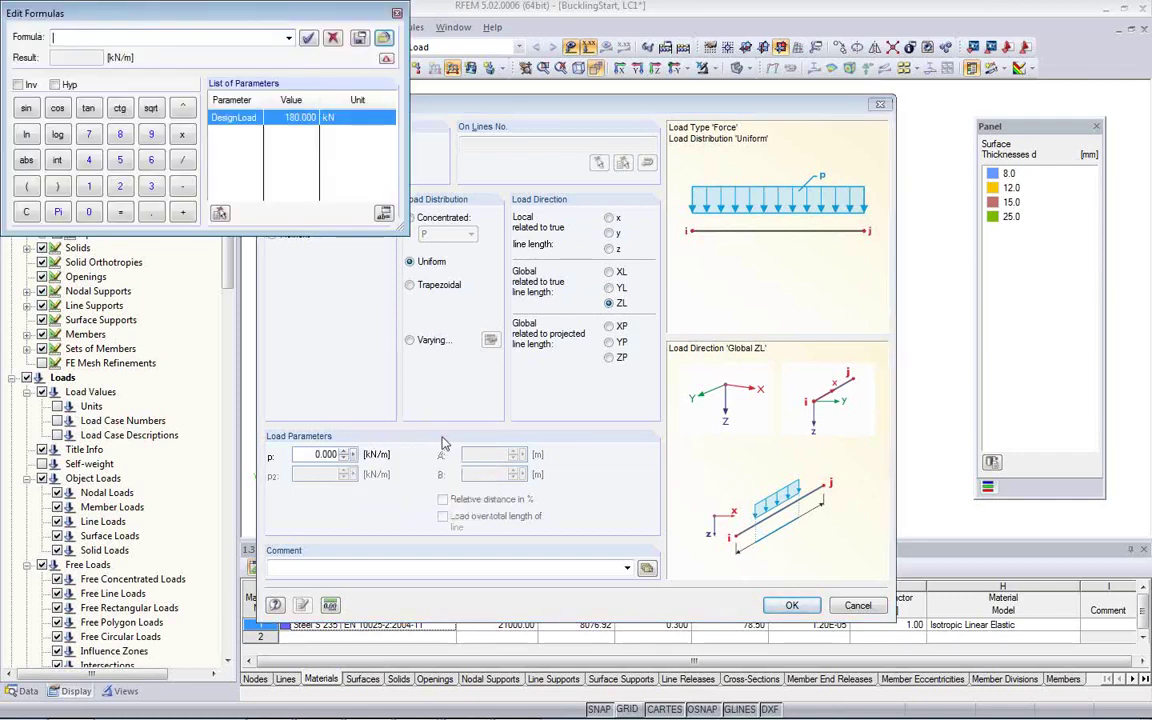
{"action": "double_click", "coordinate": [233, 118]}
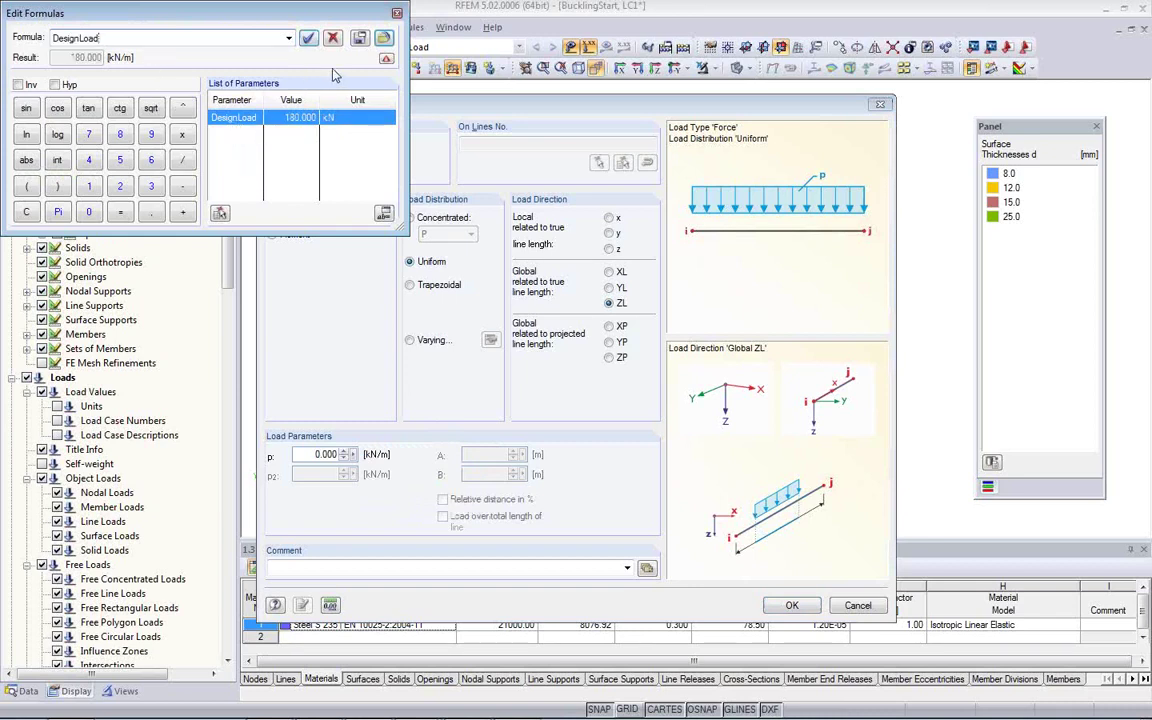
{"action": "type", "text": "*"}
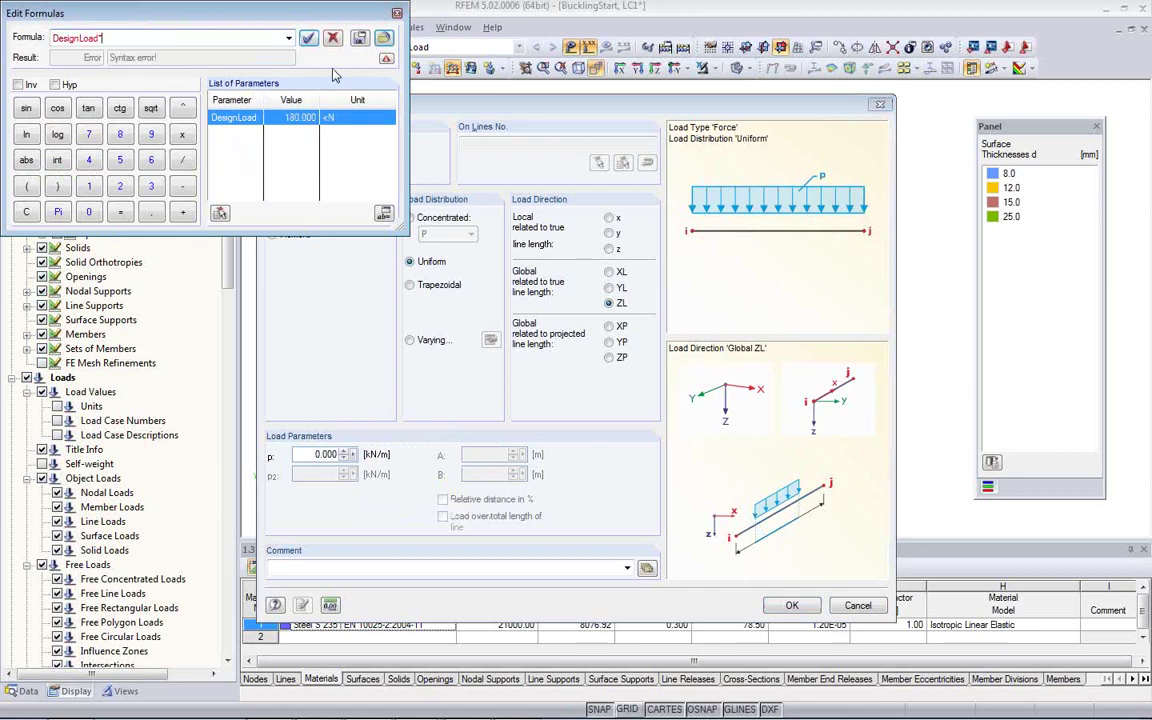
{"action": "type", "text": "0.6"}
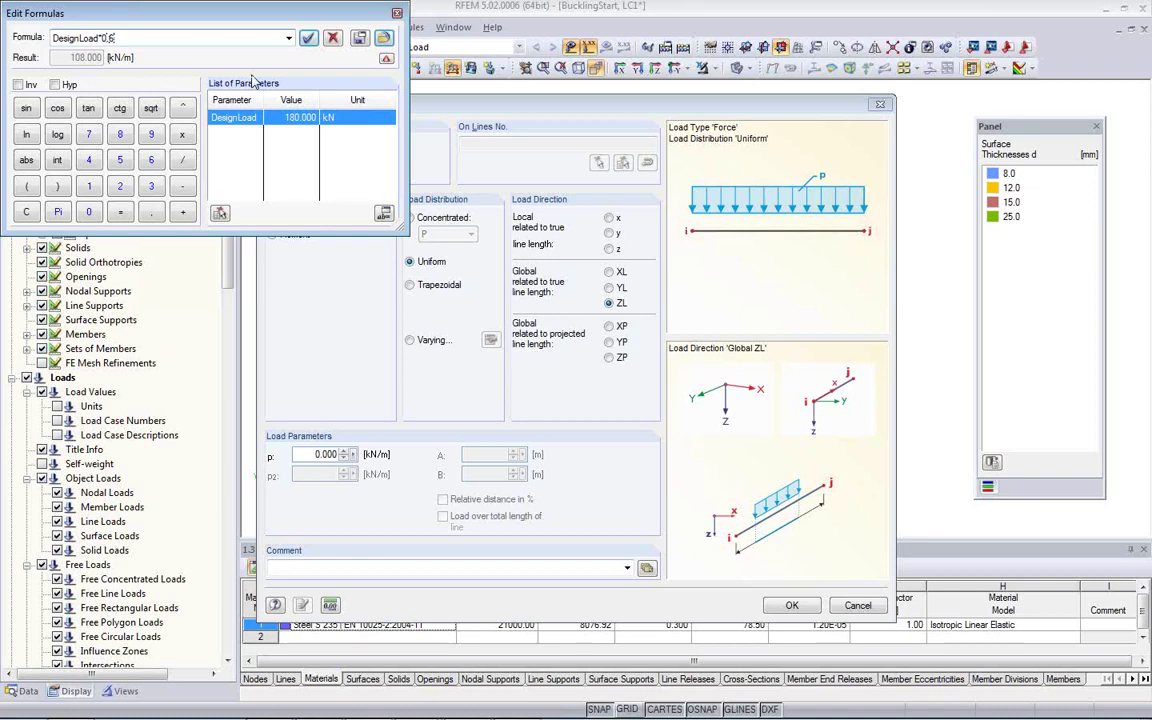
{"action": "key", "text": "BackSpace"}
{"action": "type", "text": "/"}
{"action": "left_click", "coordinate": [309, 40]}
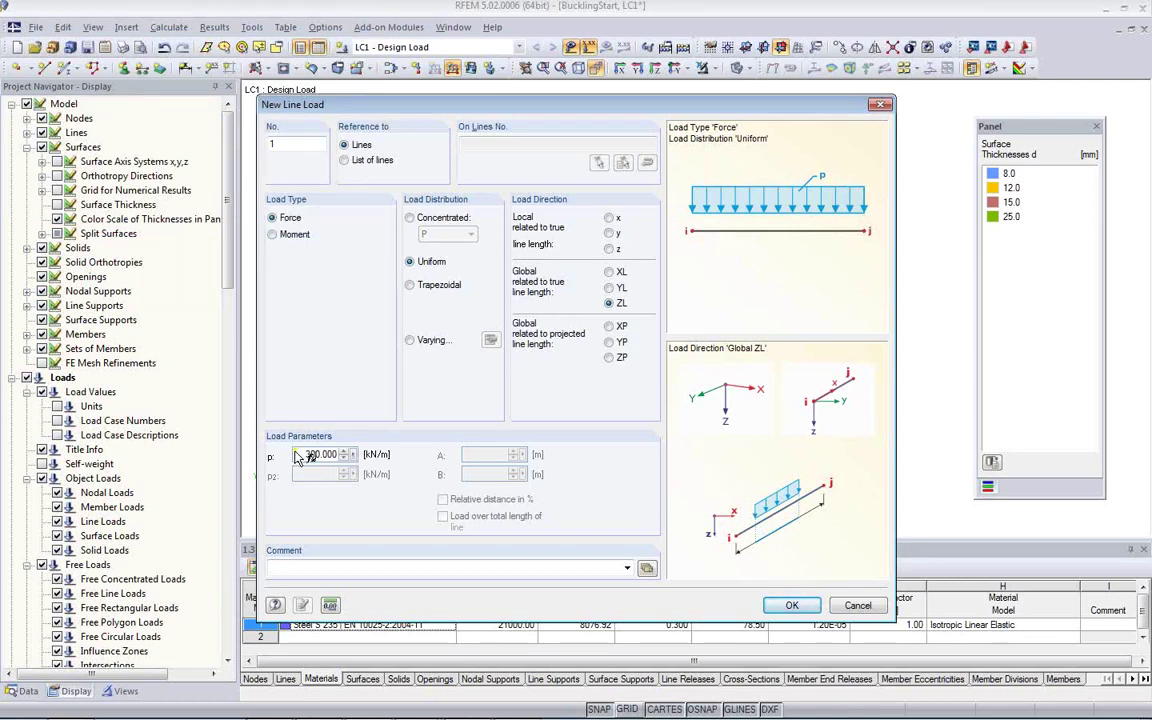
{"action": "left_click", "coordinate": [791, 605]}
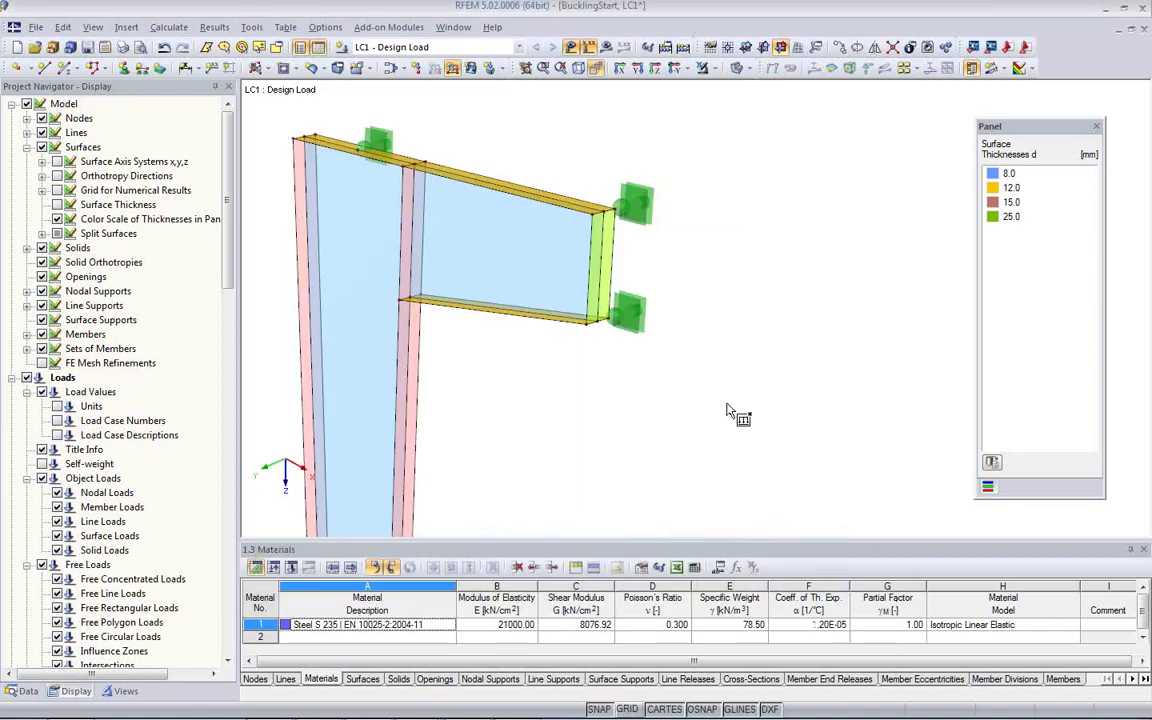
{"action": "left_click", "coordinate": [600, 262]}
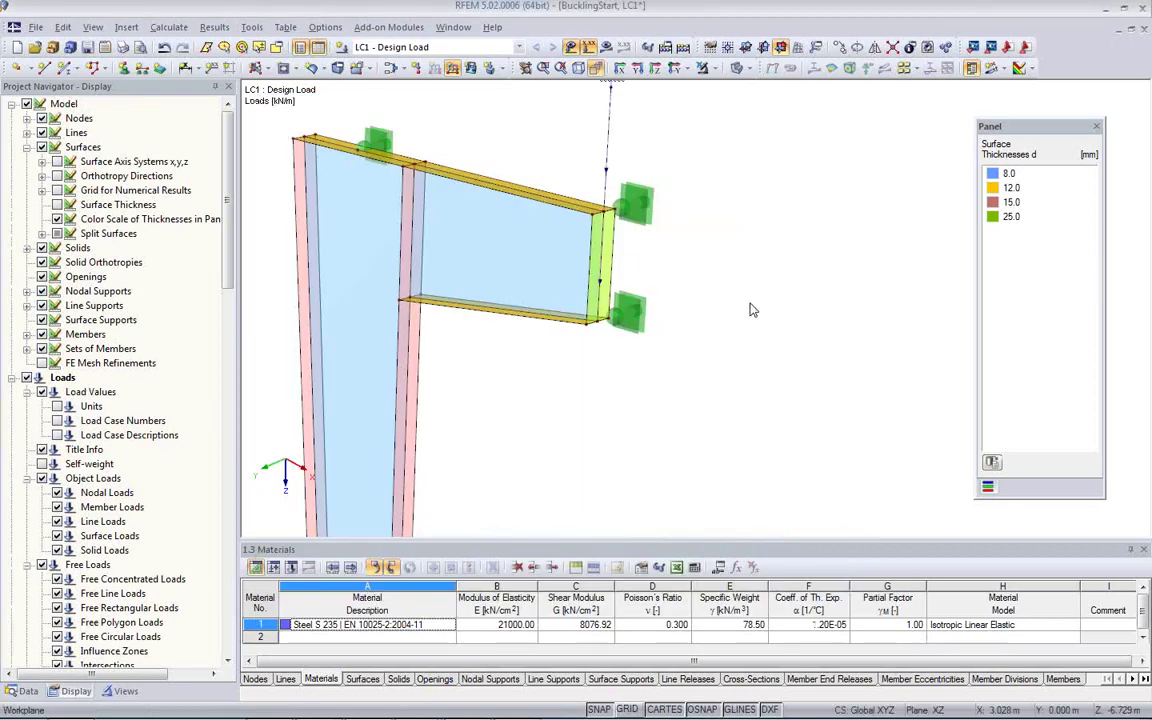
Step: Set the DesignLoad parameter to 160 kN to test the parametric line load
{"action": "scroll", "coordinate": [690, 356], "scroll_direction": "down", "scroll_amount": 2}
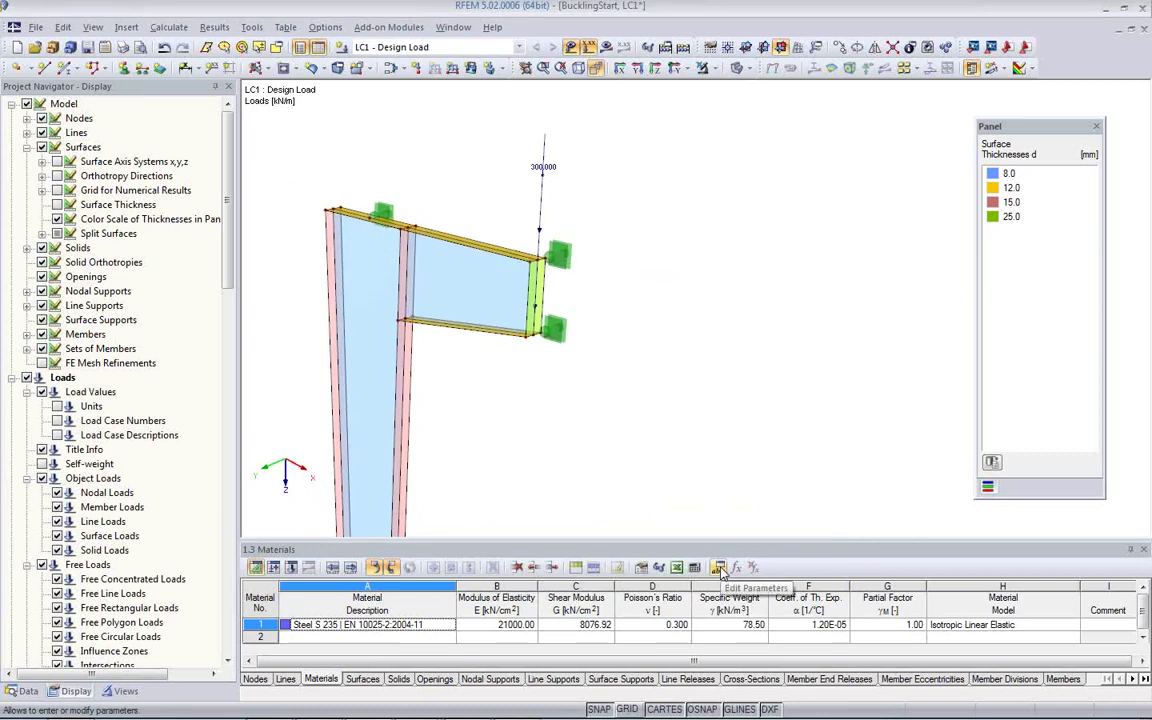
{"action": "left_click", "coordinate": [719, 568]}
{"action": "left_click", "coordinate": [214, 99]}
{"action": "double_click", "coordinate": [214, 99]}
{"action": "type", "text": "160"}
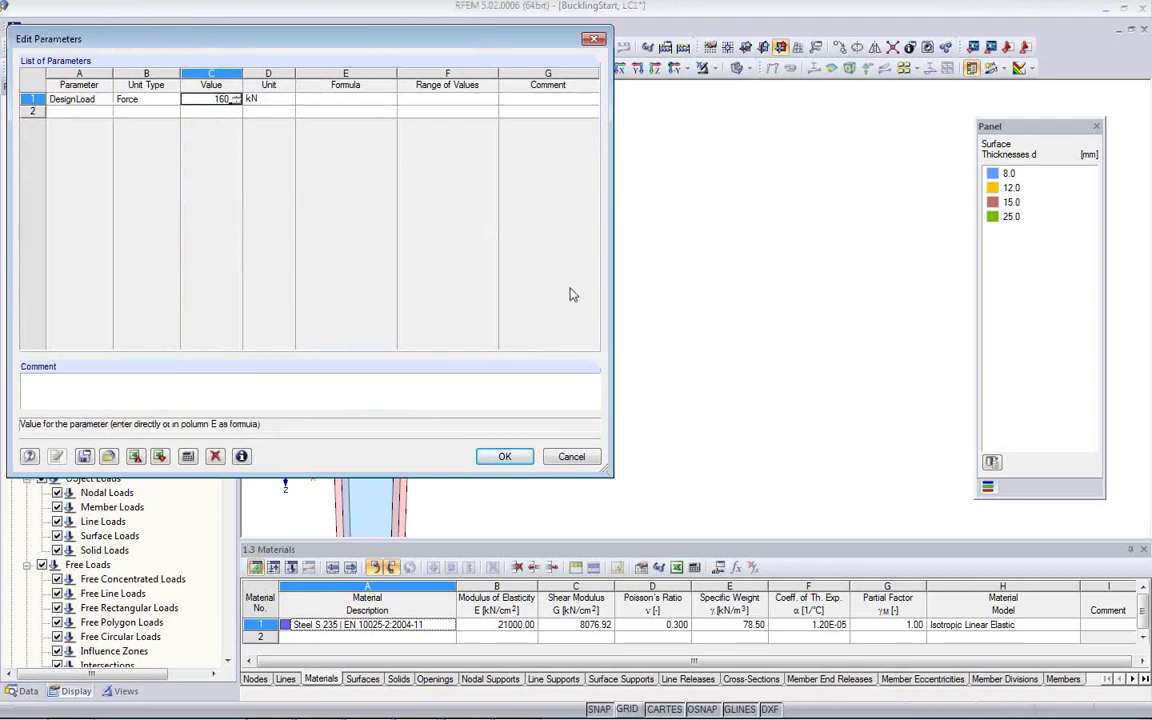
{"action": "left_click_drag", "start_coordinate": [420, 44], "coordinate": [310, 175]}
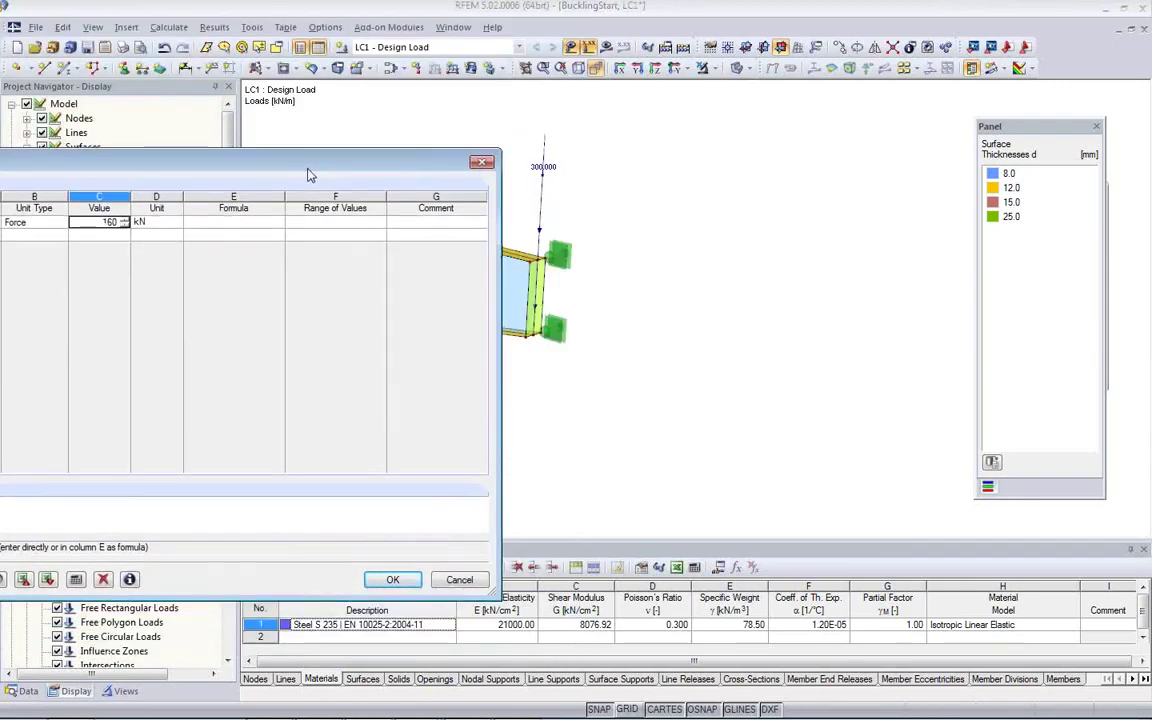
{"action": "left_click", "coordinate": [388, 578]}
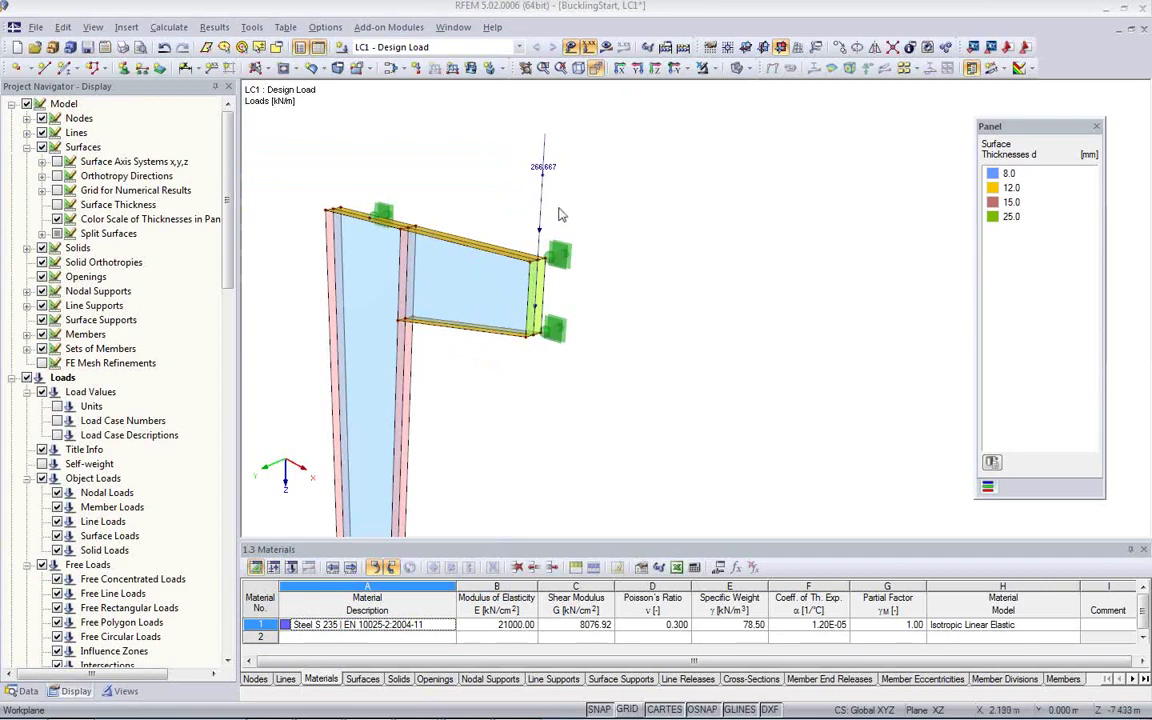
Step: Set the DesignLoad parameter back to 180 kN
{"action": "left_click", "coordinate": [718, 571]}
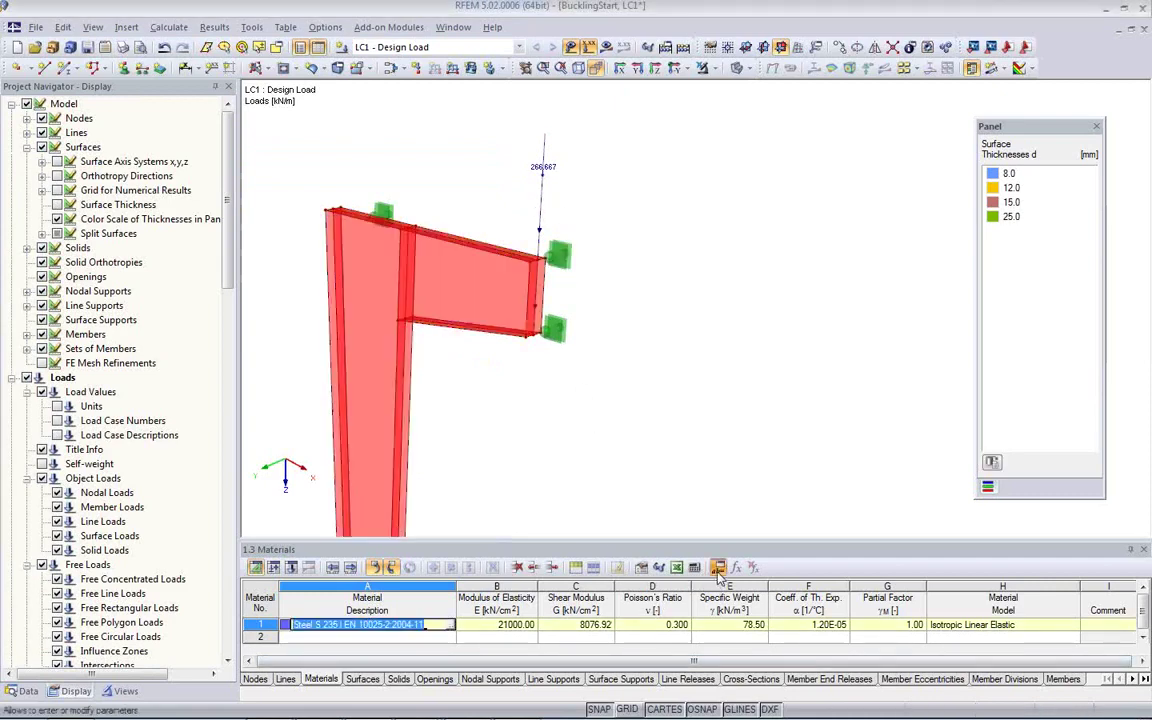
{"action": "left_click_drag", "start_coordinate": [160, 155], "coordinate": [501, 236]}
{"action": "left_click", "coordinate": [432, 295]}
{"action": "type", "text": "180"}
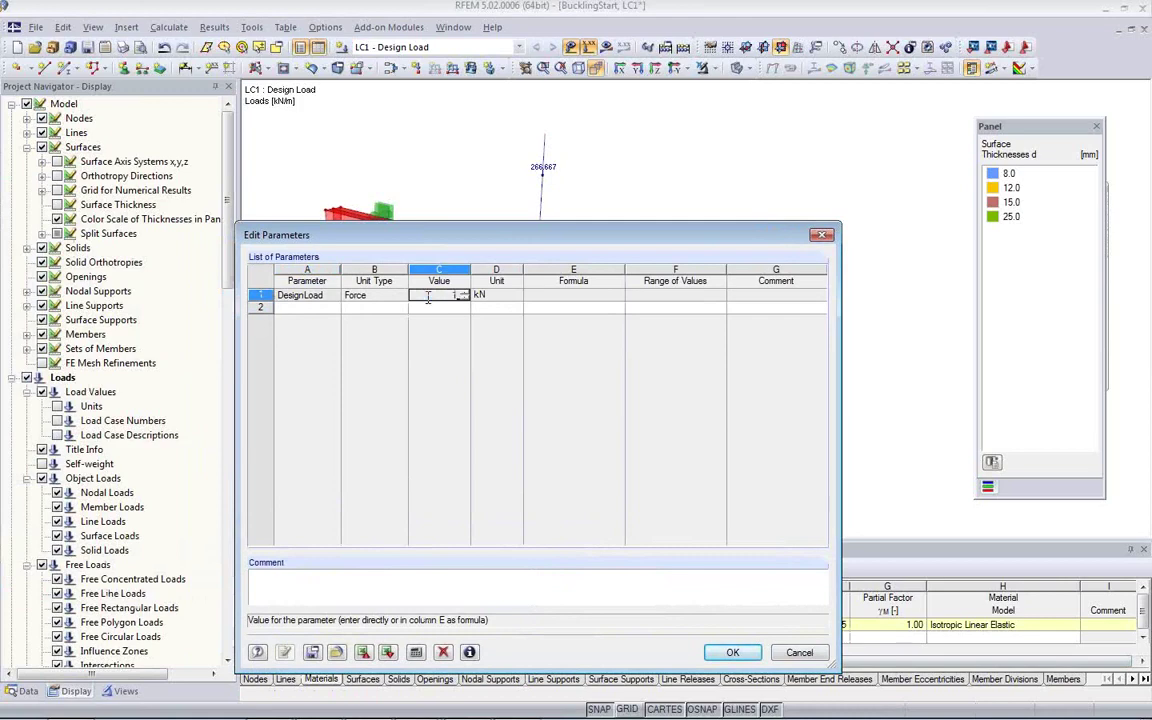
{"action": "left_click", "coordinate": [732, 652]}
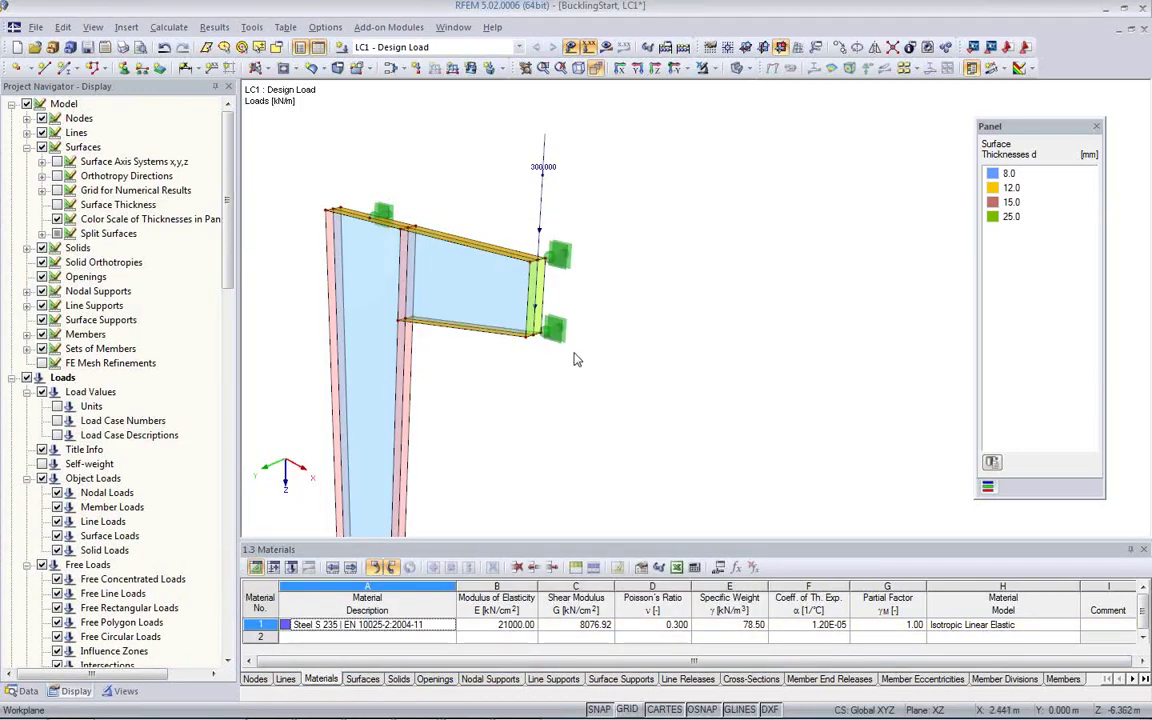
Step: Examine the FE mesh settings for target element length, maximum node-to-line distance and maximum ratio of rectangle diagonals
{"action": "middle_click_drag", "start_coordinate": [574, 347], "coordinate": [632, 311]}
{"action": "mouse_move", "coordinate": [621, 371]}
{"action": "middle_mouse_down", "text": "ctrl"}
{"action": "mouse_move", "coordinate": [360, 316]}
{"action": "mouse_move", "coordinate": [573, 324]}
{"action": "mouse_move", "coordinate": [648, 352]}
{"action": "mouse_move", "coordinate": [641, 366]}
{"action": "middle_mouse_up", "text": "ctrl"}
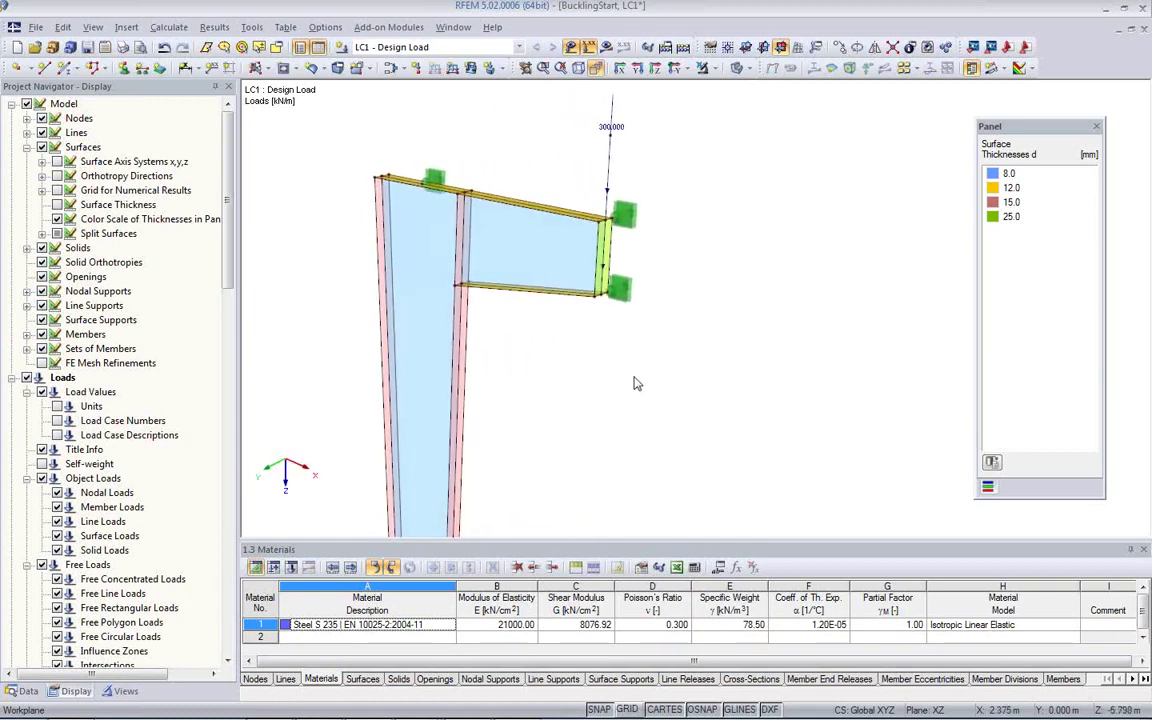
{"action": "scroll", "coordinate": [636, 385], "scroll_direction": "down", "scroll_amount": 1}
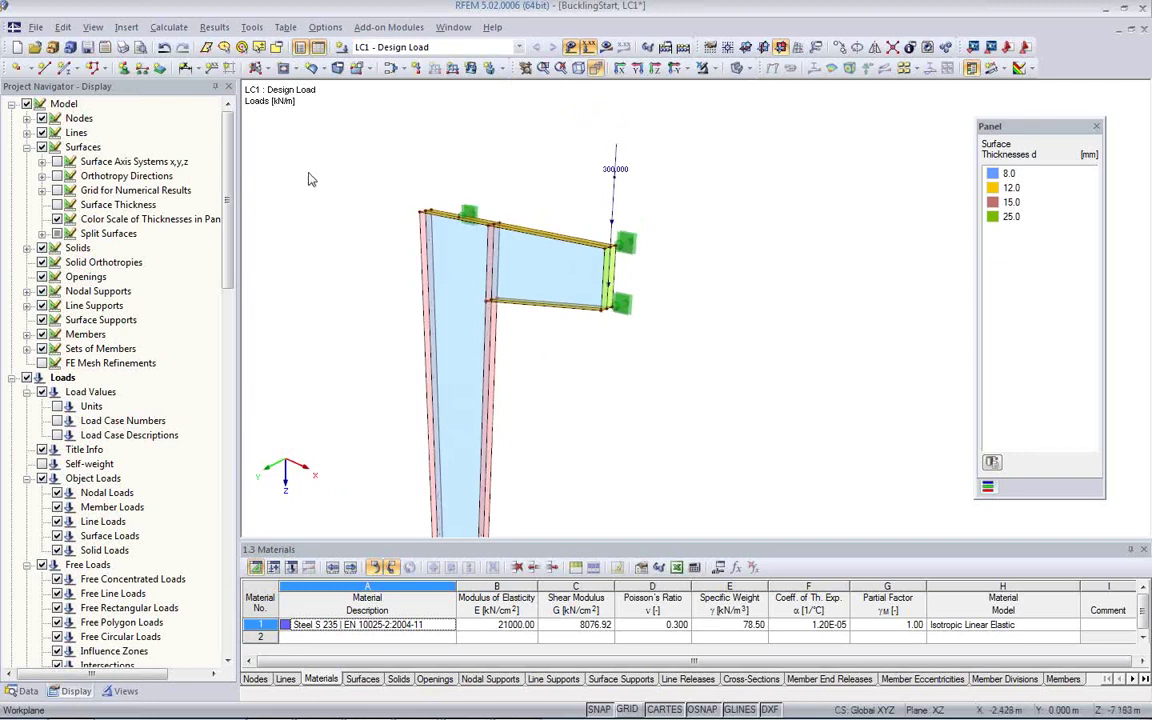
{"action": "left_click", "coordinate": [170, 27]}
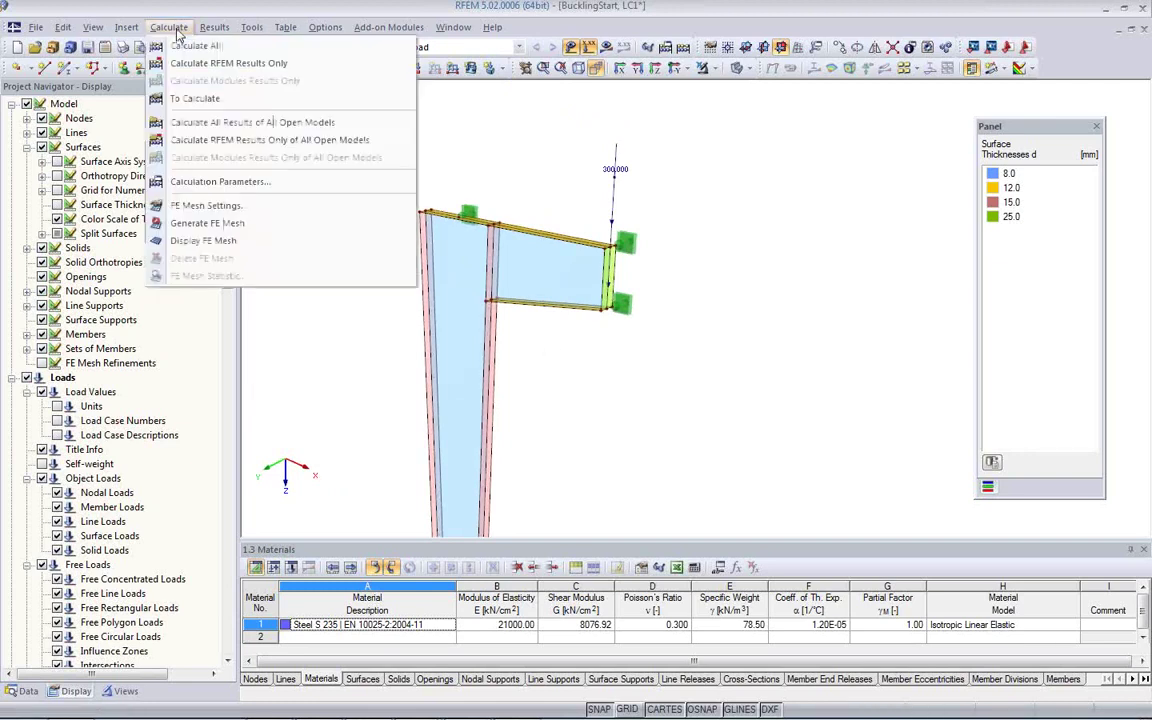
{"action": "left_click", "coordinate": [207, 206]}
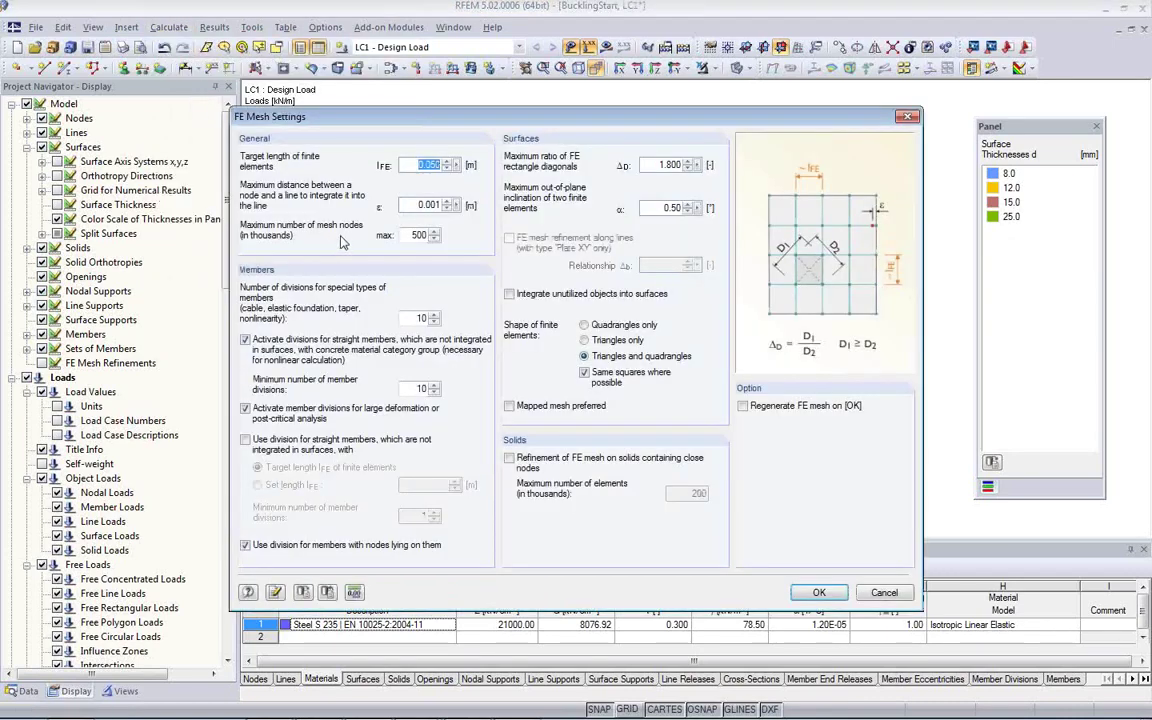
{"action": "left_click", "coordinate": [419, 165]}
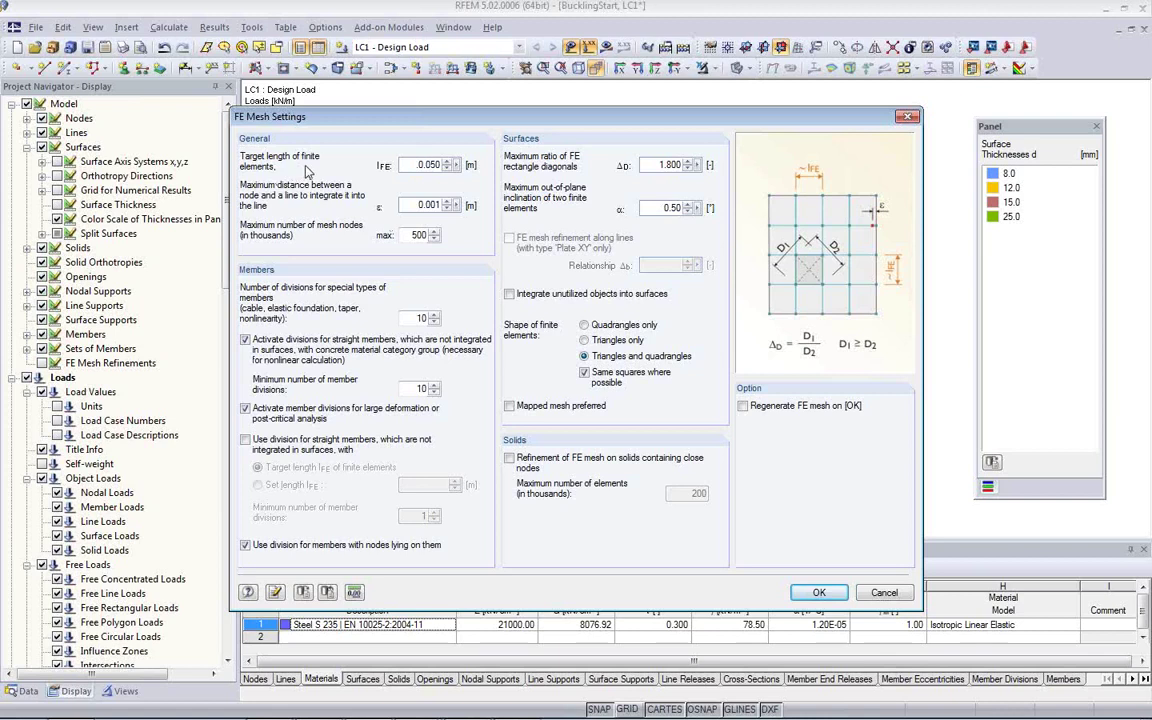
{"action": "double_click", "coordinate": [434, 166]}
{"action": "left_click", "coordinate": [426, 166]}
{"action": "left_click", "coordinate": [419, 206]}
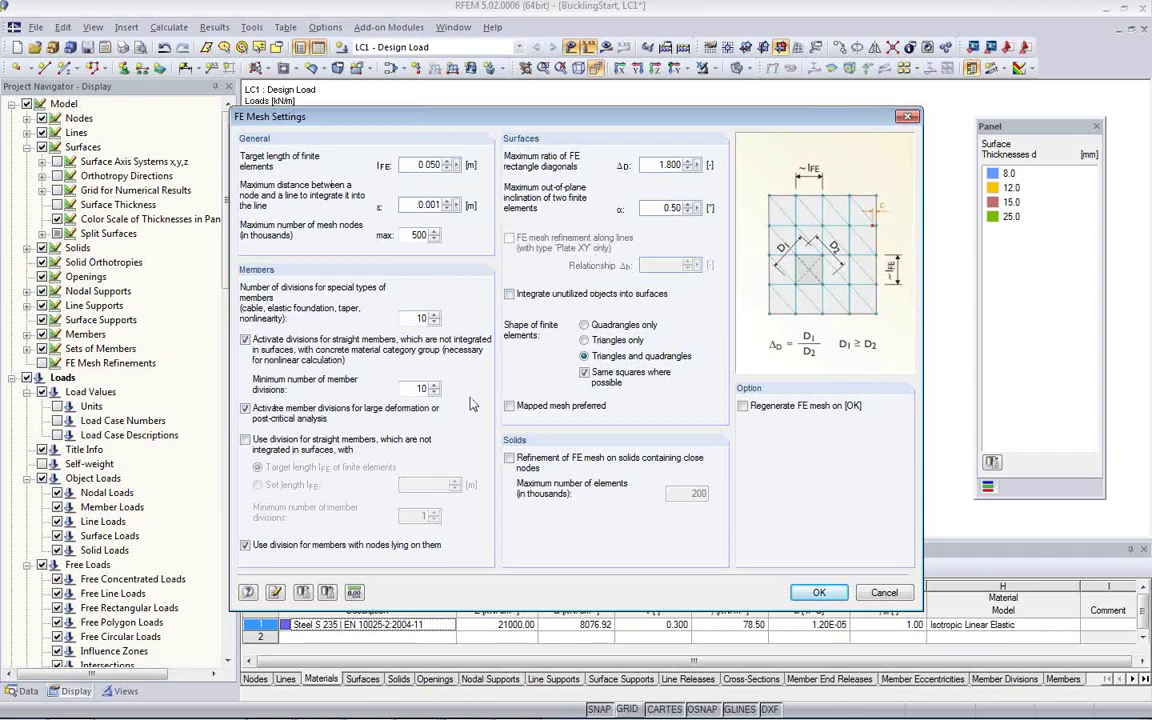
{"action": "left_click", "coordinate": [653, 167]}
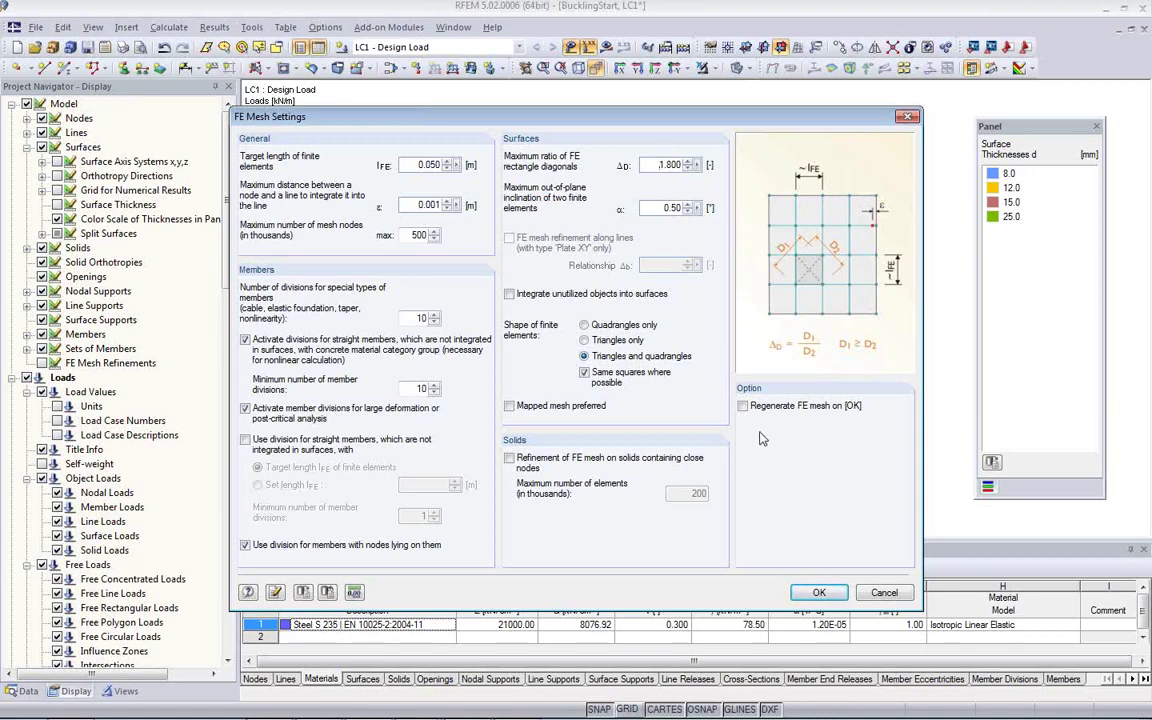
Step: Activate regeneration of the FE mesh on confirmation, accept the mesh settings and inspect the bracket connection close up
{"action": "left_click", "coordinate": [746, 403]}
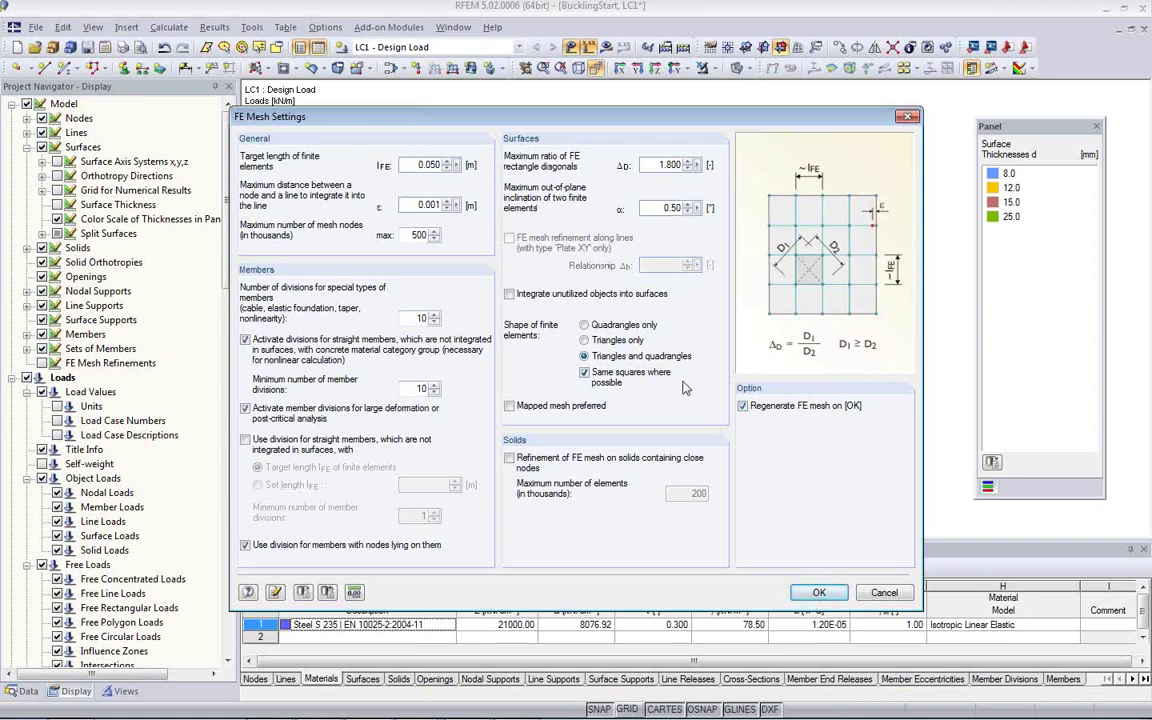
{"action": "left_click", "coordinate": [815, 595]}
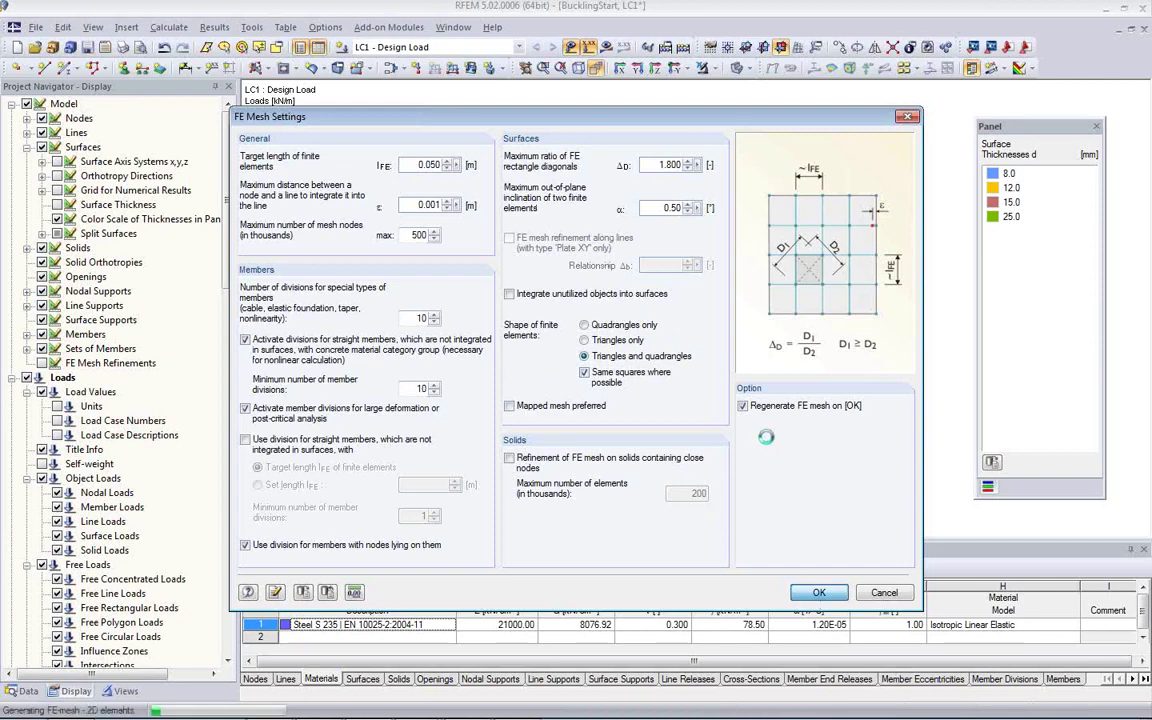
{"action": "scroll", "coordinate": [478, 313], "scroll_direction": "up", "scroll_amount": 5}
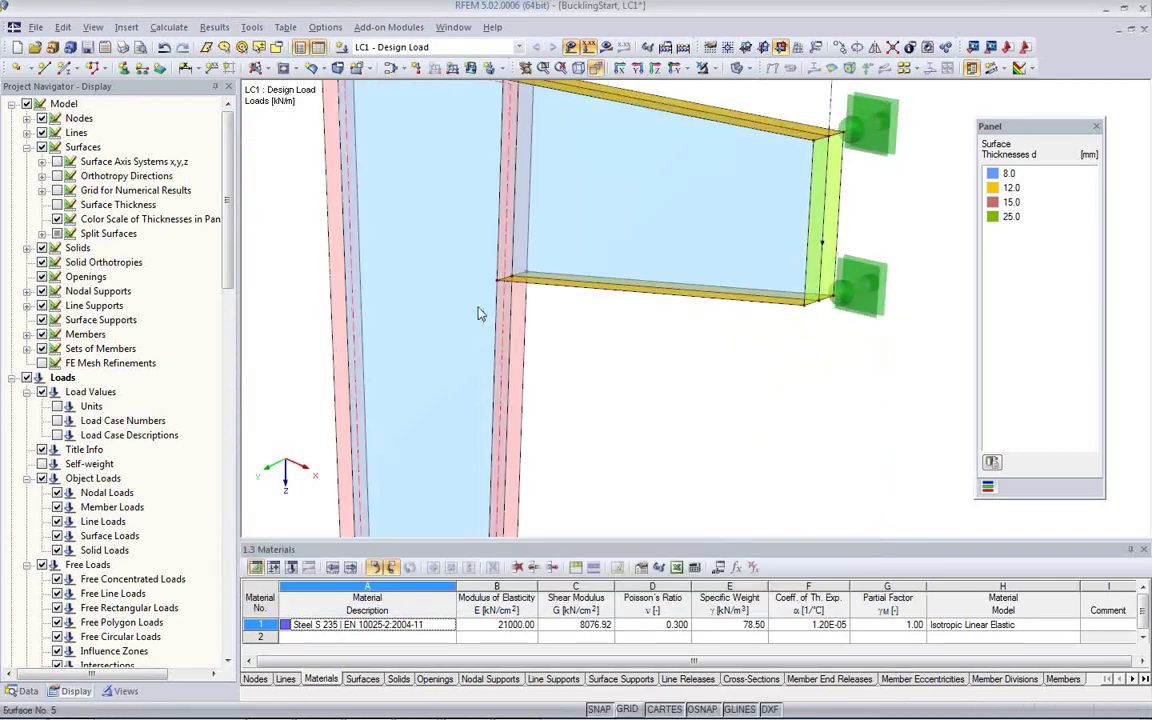
{"action": "middle_click_drag", "start_coordinate": [478, 313], "coordinate": [540, 345]}
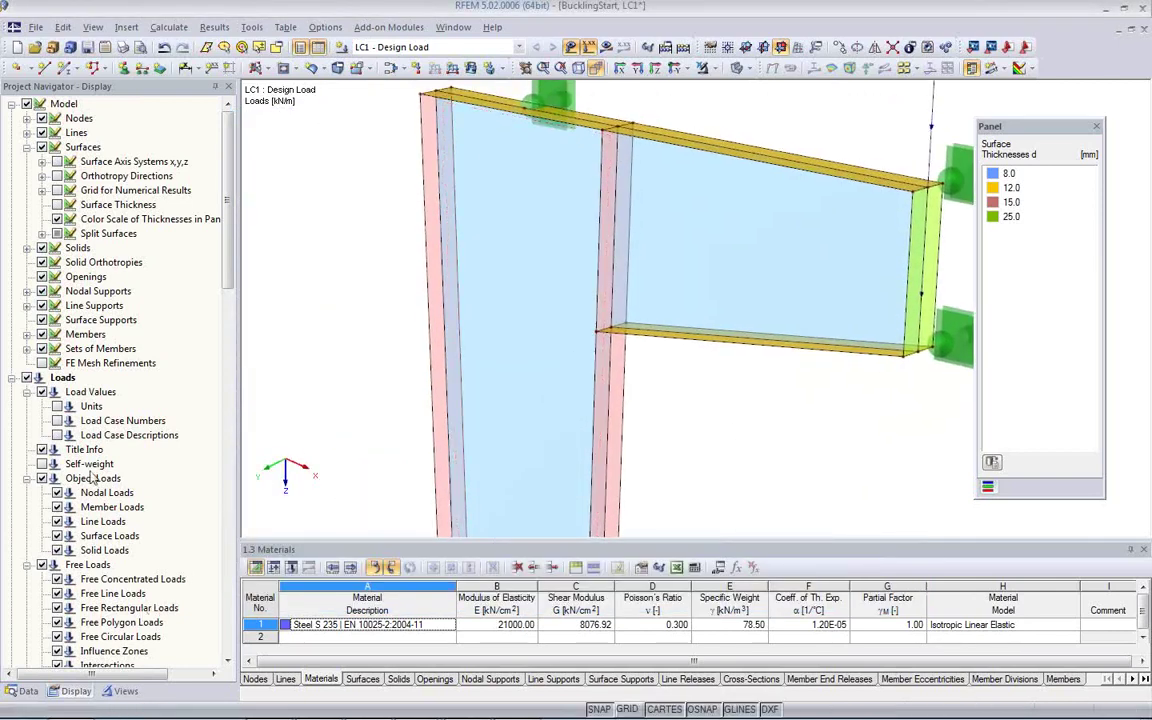
Step: Turn on the FE mesh display and examine the mesh on the column and bracket surfaces
{"action": "scroll", "coordinate": [88, 418], "scroll_direction": "down", "scroll_amount": 2}
{"action": "scroll", "coordinate": [89, 415], "scroll_direction": "down", "scroll_amount": 4}
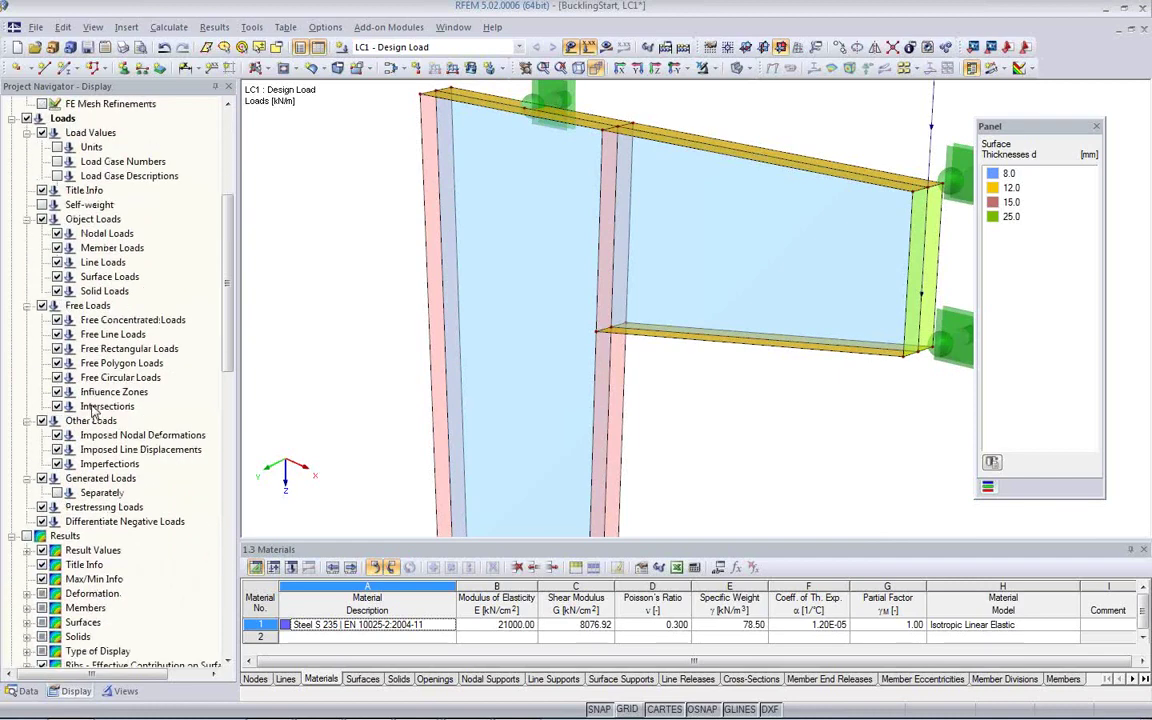
{"action": "scroll", "coordinate": [110, 455], "scroll_direction": "down", "scroll_amount": 5}
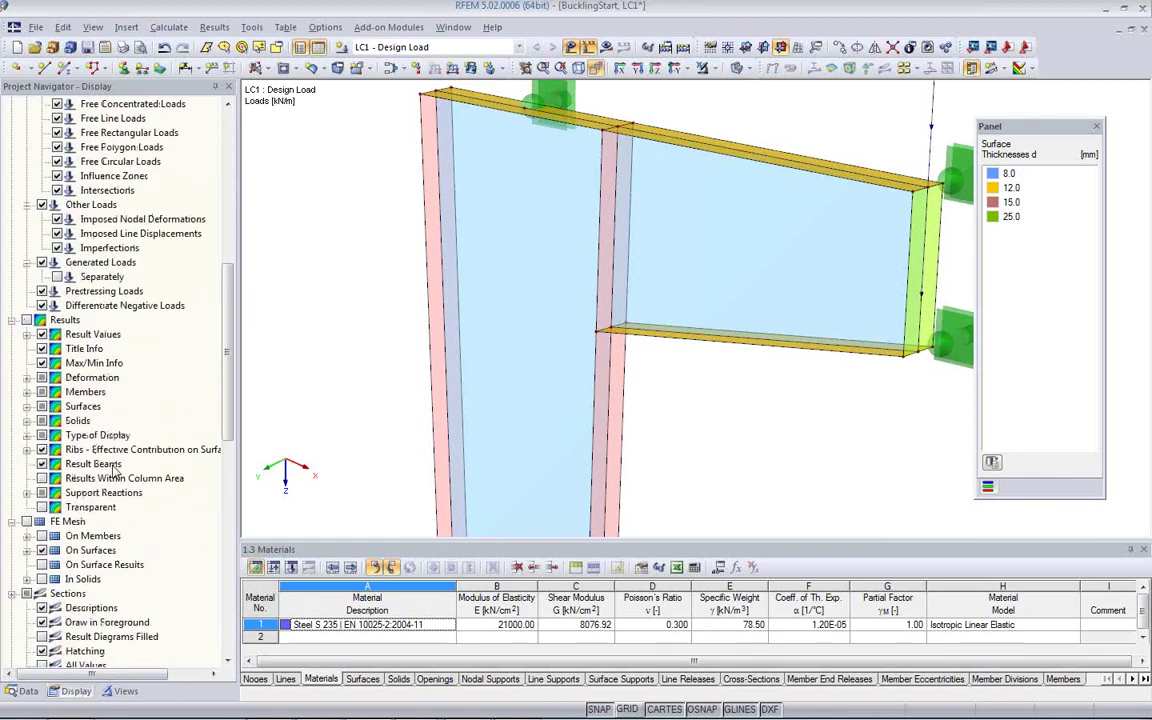
{"action": "scroll", "coordinate": [115, 472], "scroll_direction": "down", "scroll_amount": 3}
{"action": "left_click", "coordinate": [27, 393]}
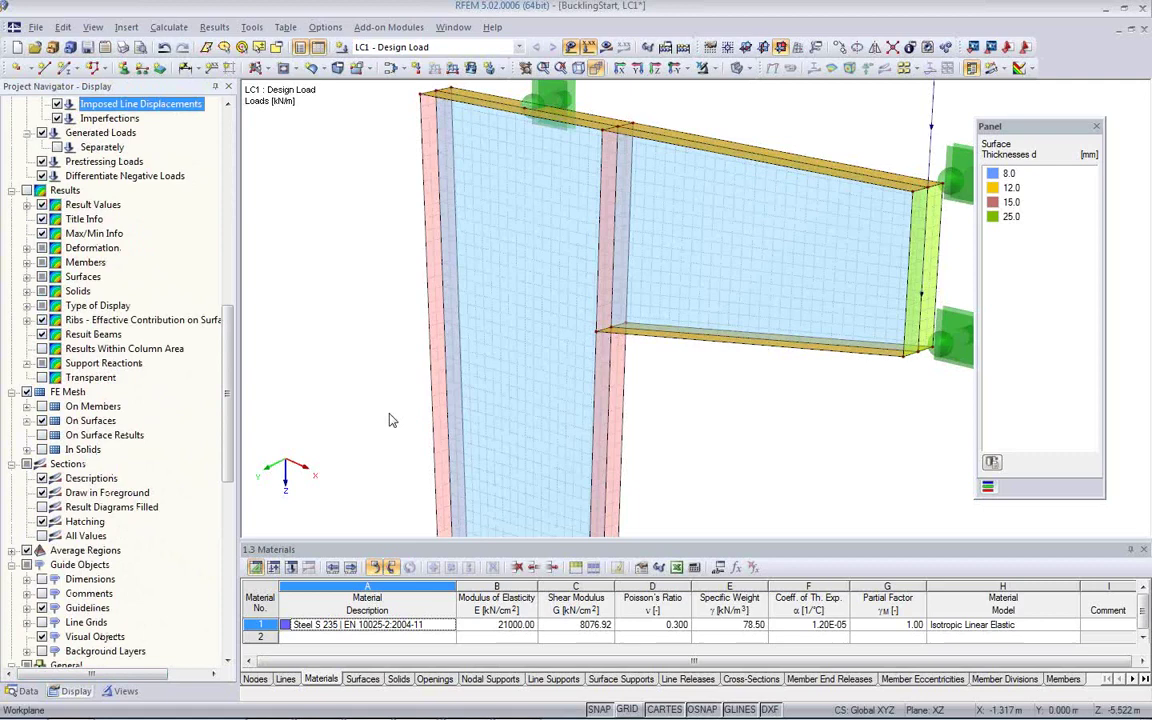
{"action": "middle_click_drag", "start_coordinate": [597, 411], "coordinate": [520, 349]}
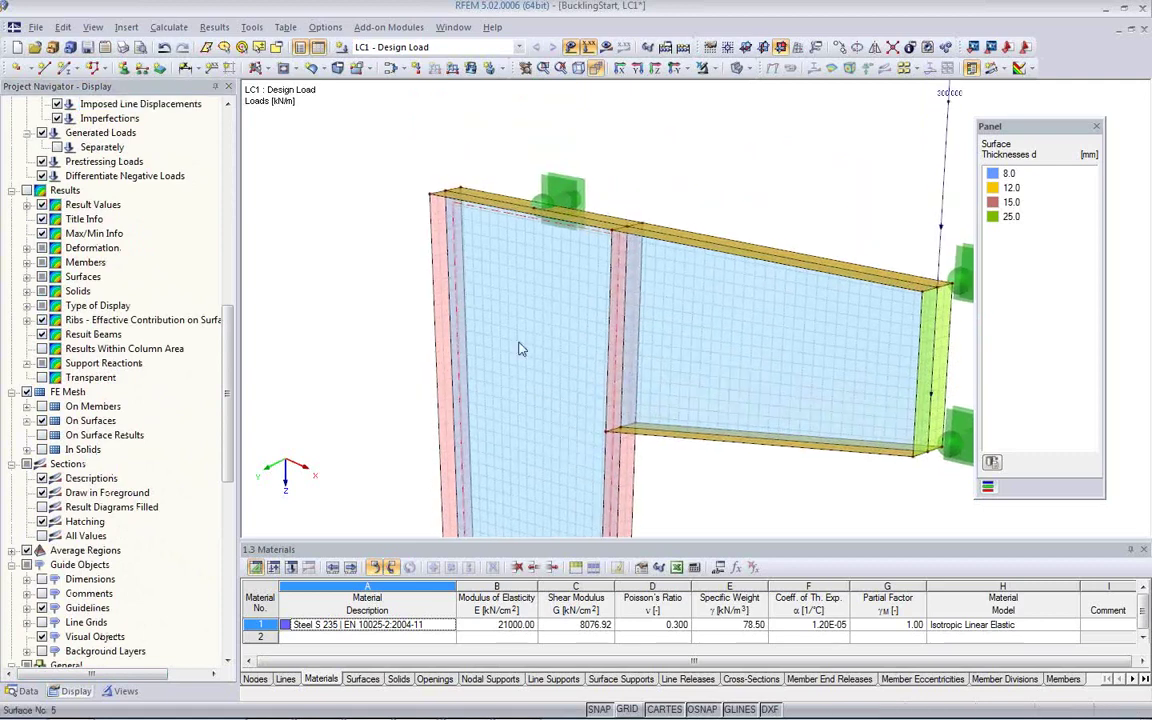
{"action": "scroll", "coordinate": [515, 345], "scroll_direction": "up", "scroll_amount": 2}
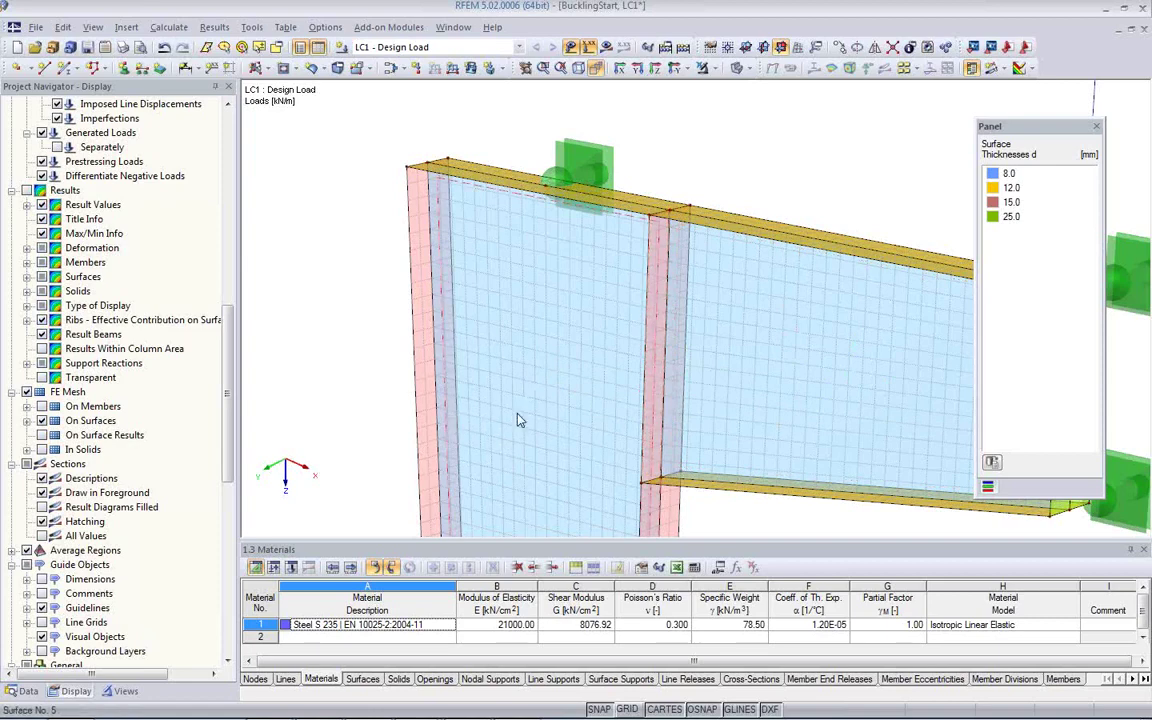
{"action": "scroll", "coordinate": [420, 262], "scroll_direction": "up", "scroll_amount": 1}
{"action": "scroll", "coordinate": [420, 262], "scroll_direction": "up", "scroll_amount": 1}
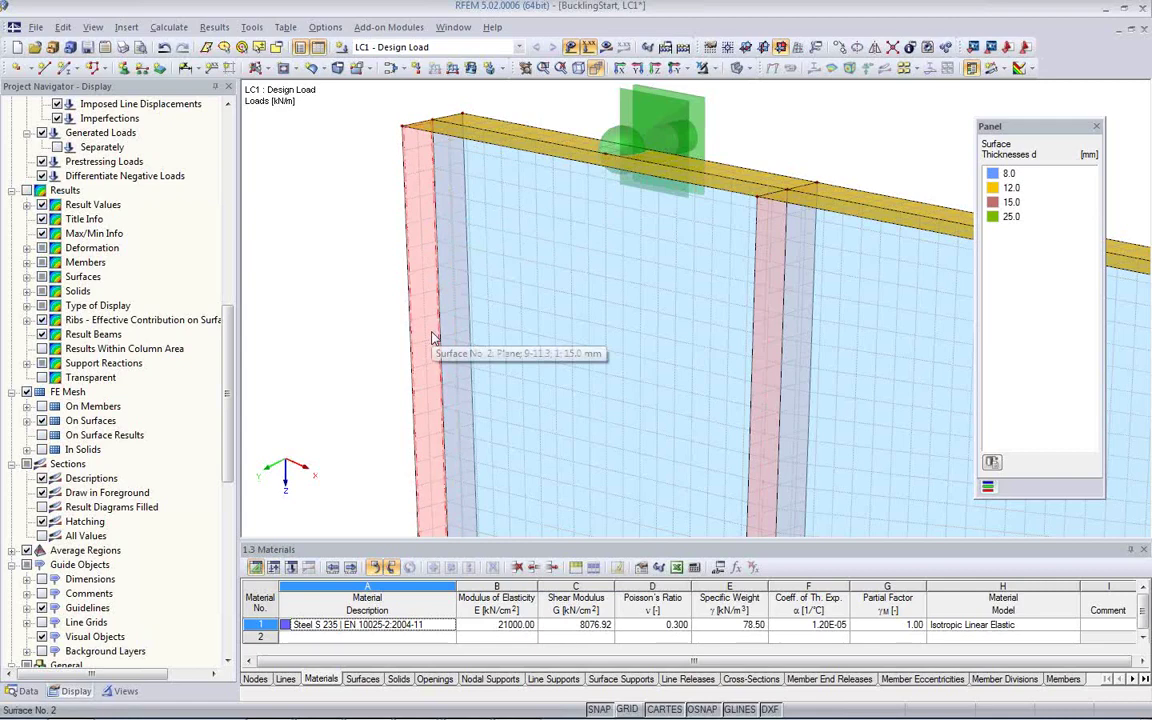
Step: Assign an FE mesh refinement with a target FE length of 0.010 m to surface 2, the column's outer flange
{"action": "scroll", "coordinate": [432, 360], "scroll_direction": "down", "scroll_amount": 2}
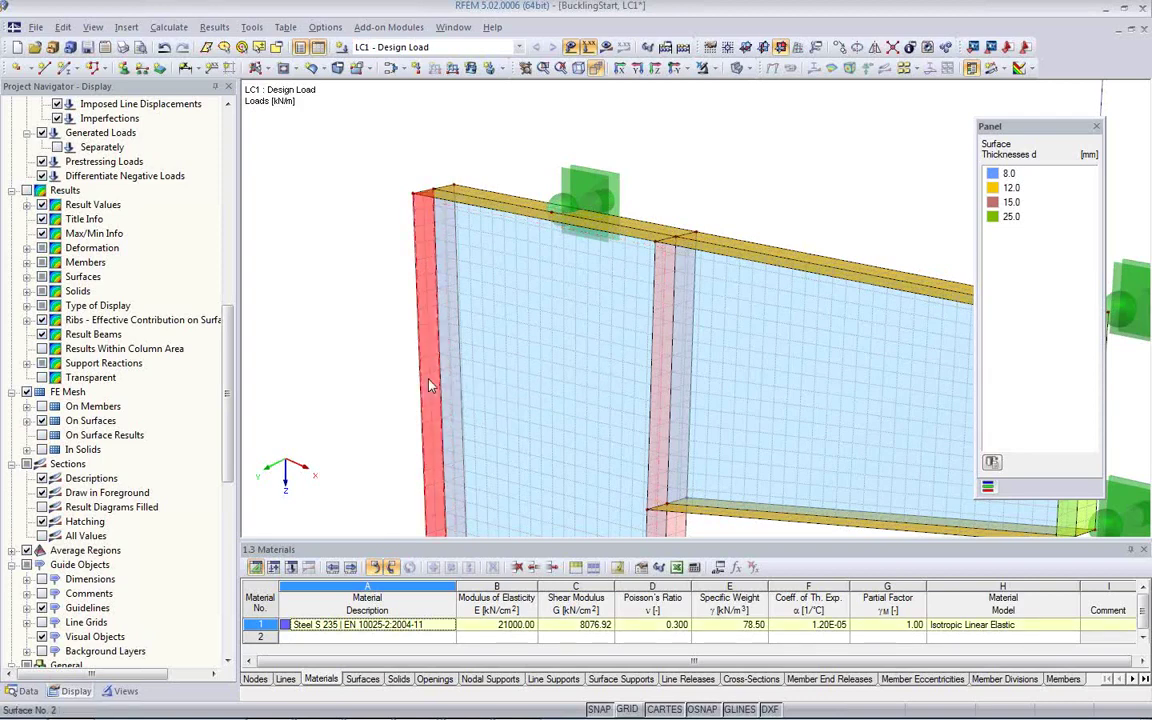
{"action": "double_click", "coordinate": [430, 386]}
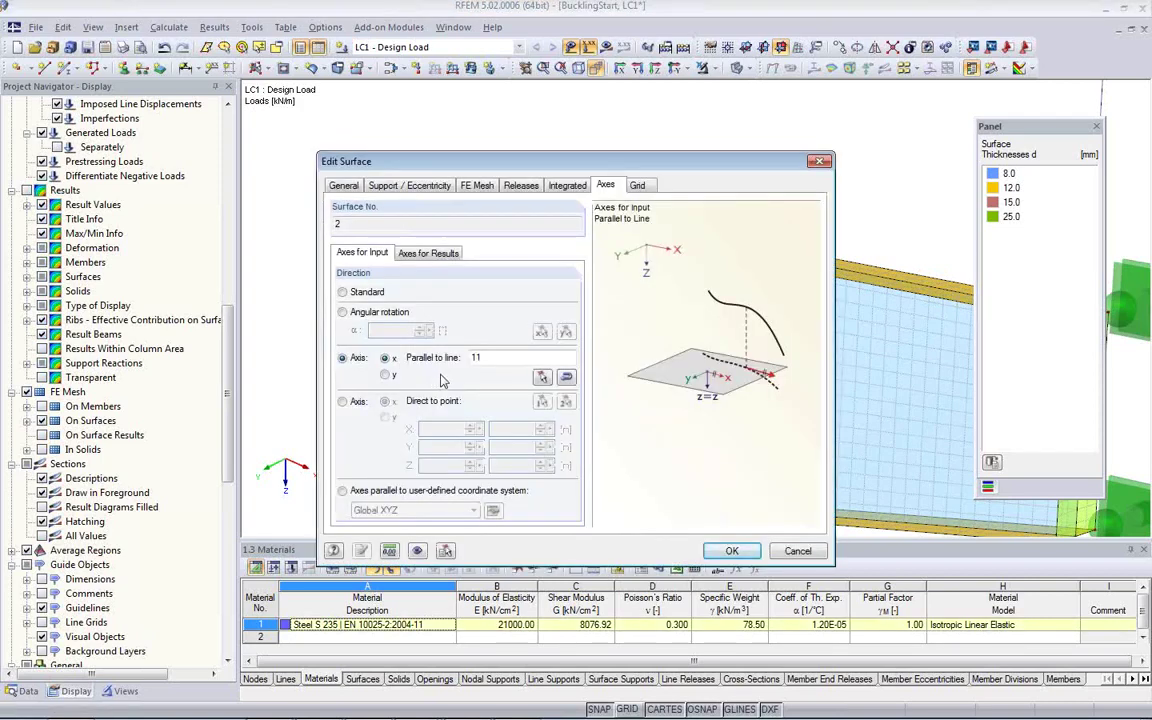
{"action": "left_click", "coordinate": [477, 186]}
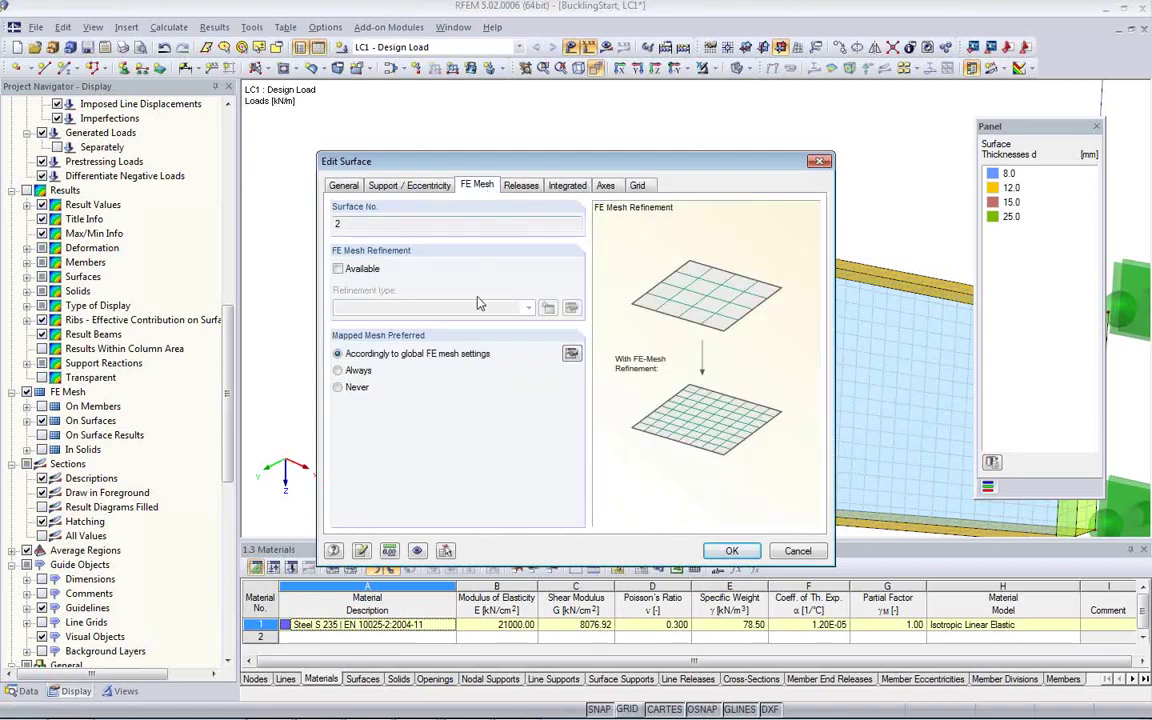
{"action": "left_click", "coordinate": [339, 269]}
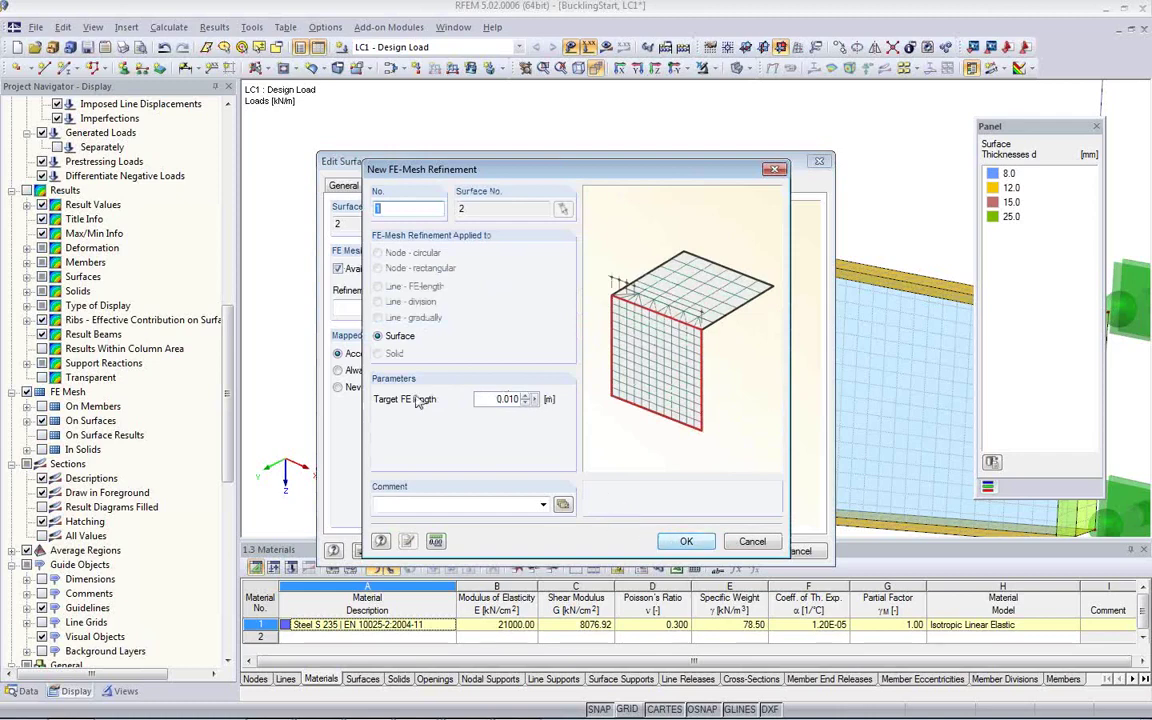
{"action": "left_click", "coordinate": [686, 541]}
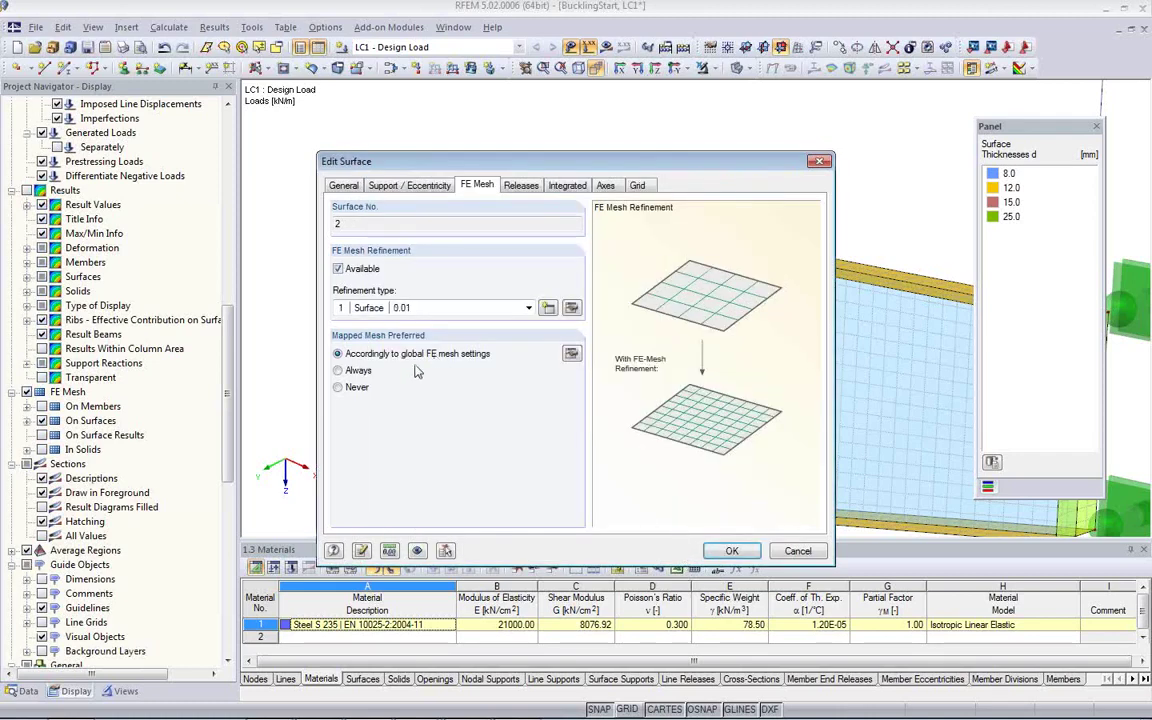
{"action": "left_click", "coordinate": [732, 551]}
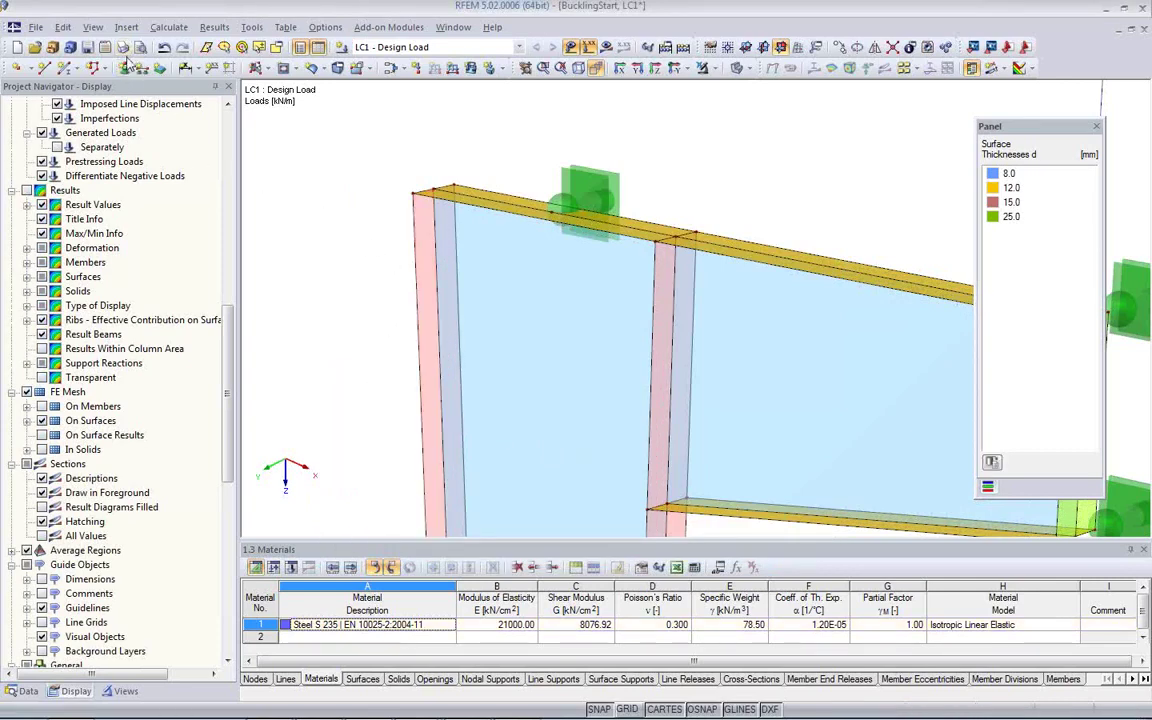
Step: Regenerate the FE mesh through the mesh settings and inspect the mesh transition between the refined flange and the column web
{"action": "left_click", "coordinate": [168, 27]}
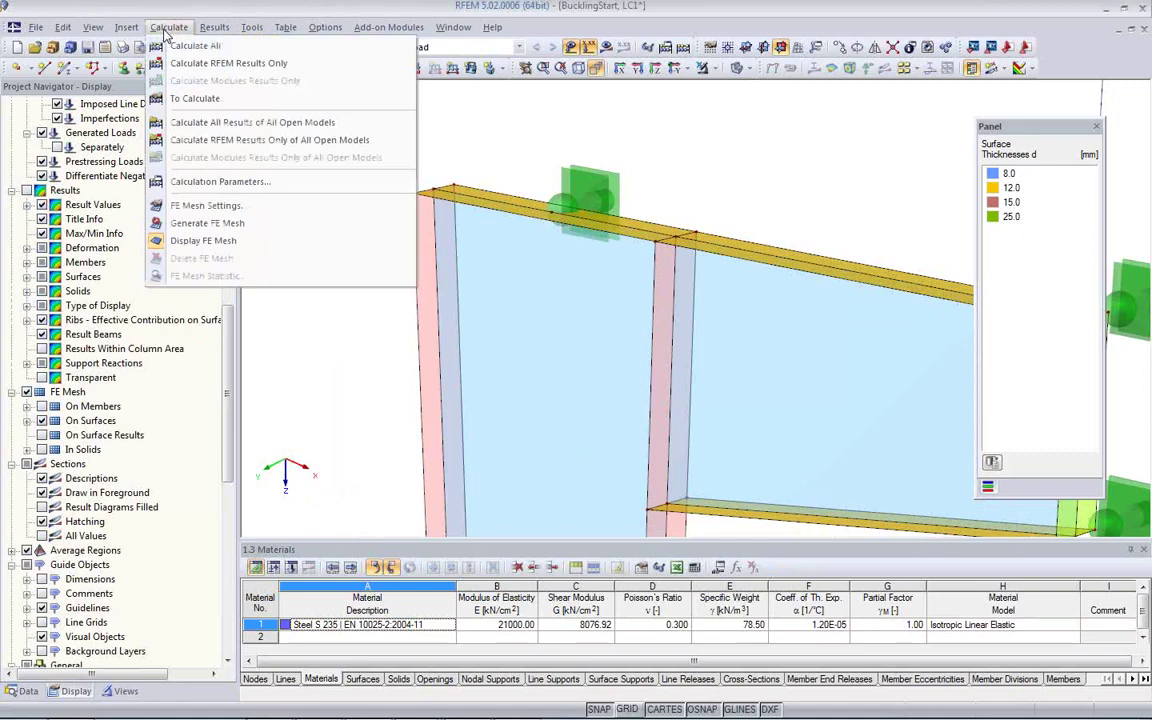
{"action": "left_click", "coordinate": [200, 206]}
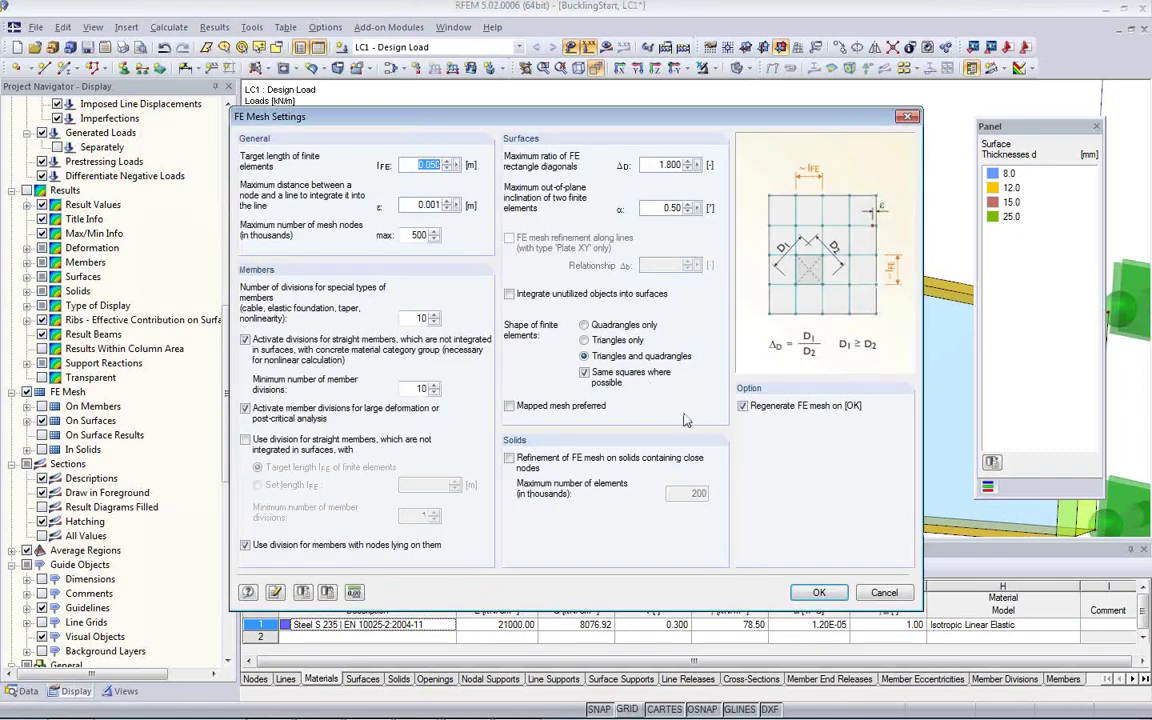
{"action": "left_click", "coordinate": [817, 597]}
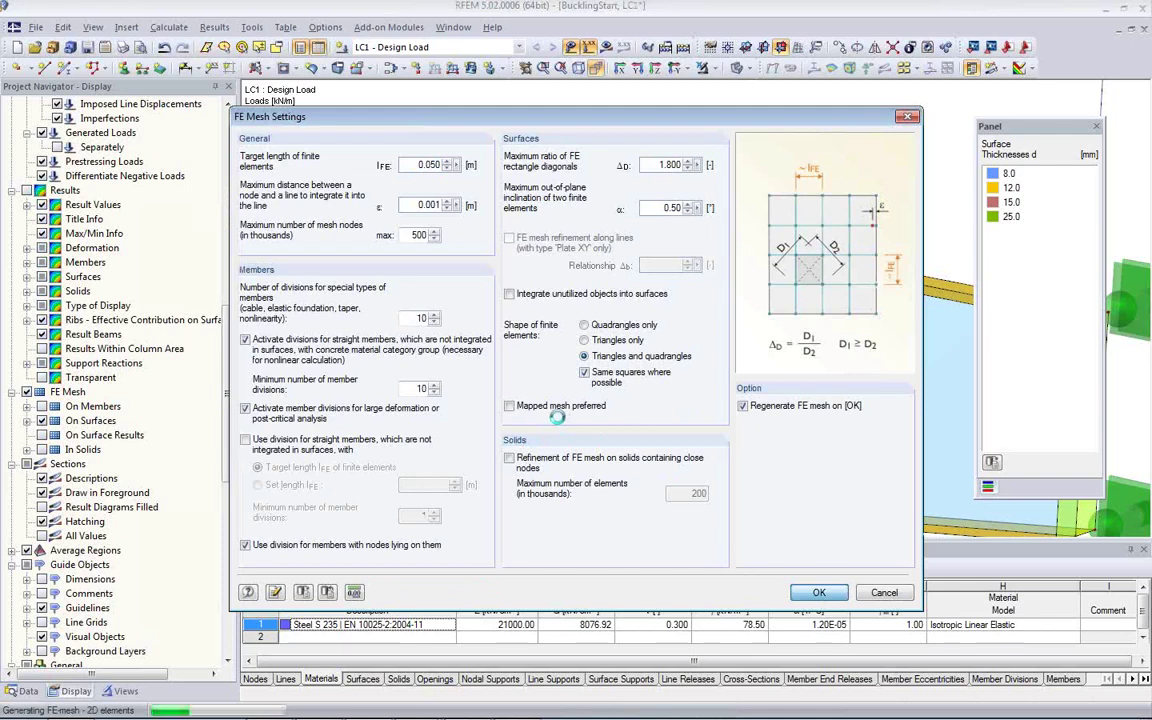
{"action": "scroll", "coordinate": [358, 304], "scroll_direction": "up", "scroll_amount": 5}
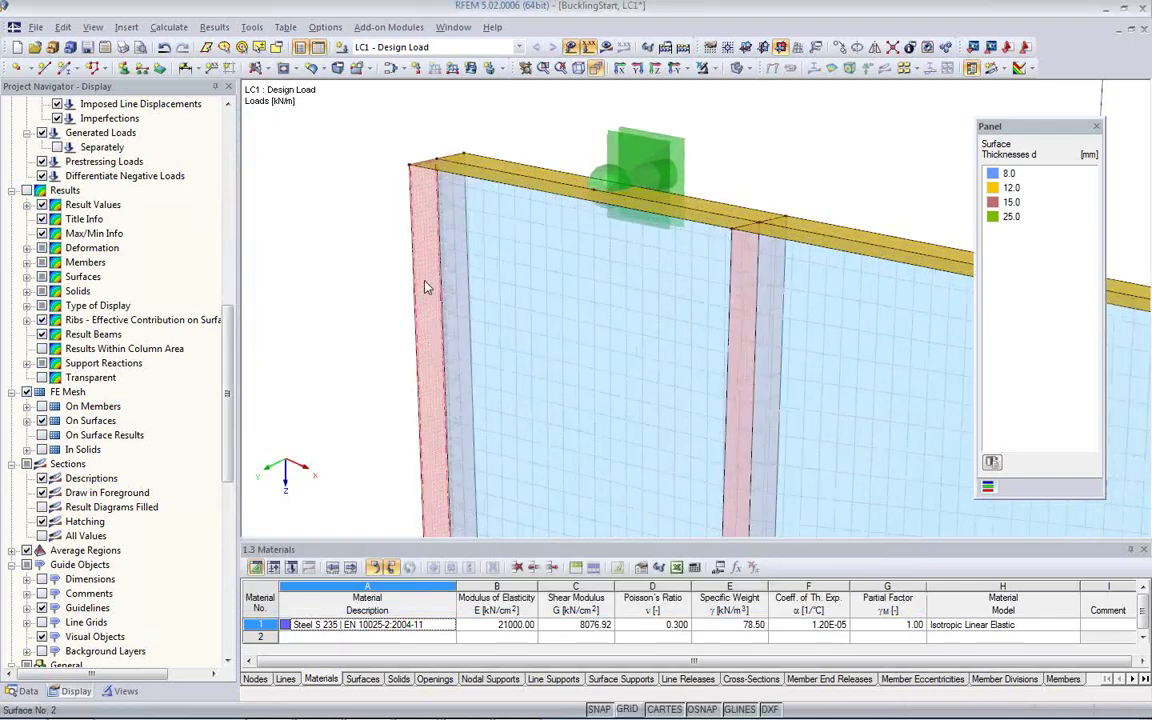
{"action": "scroll", "coordinate": [430, 205], "scroll_direction": "up", "scroll_amount": 3}
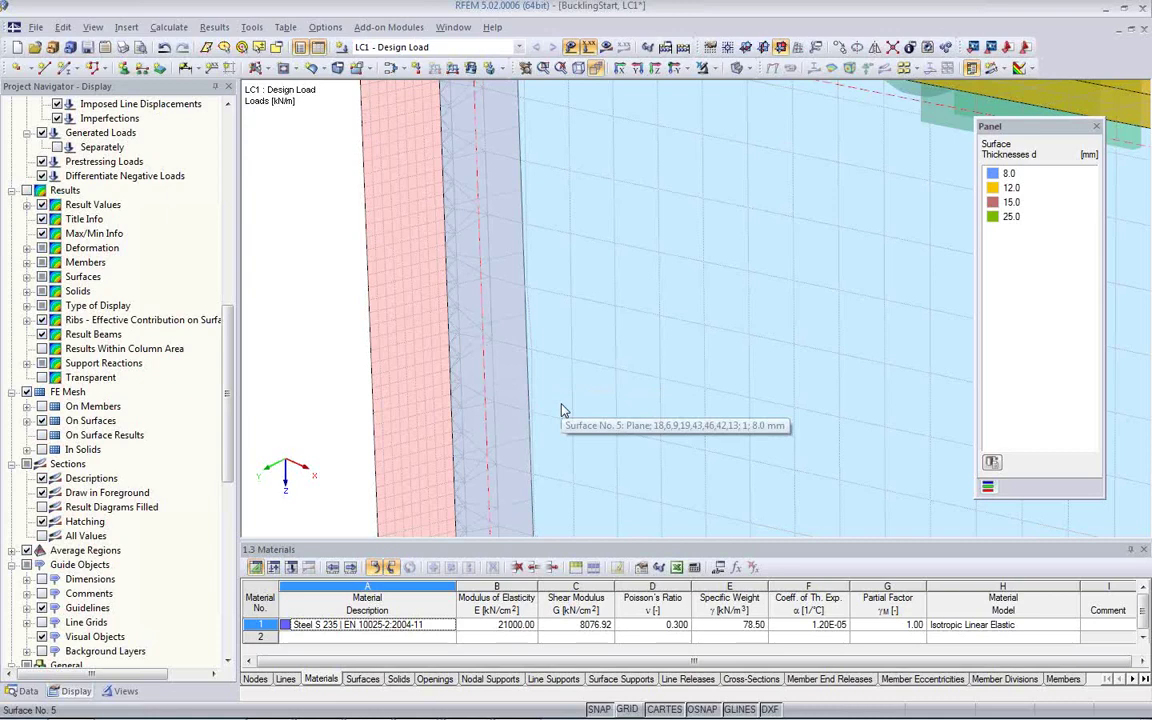
{"action": "scroll", "coordinate": [548, 404], "scroll_direction": "down", "scroll_amount": 3}
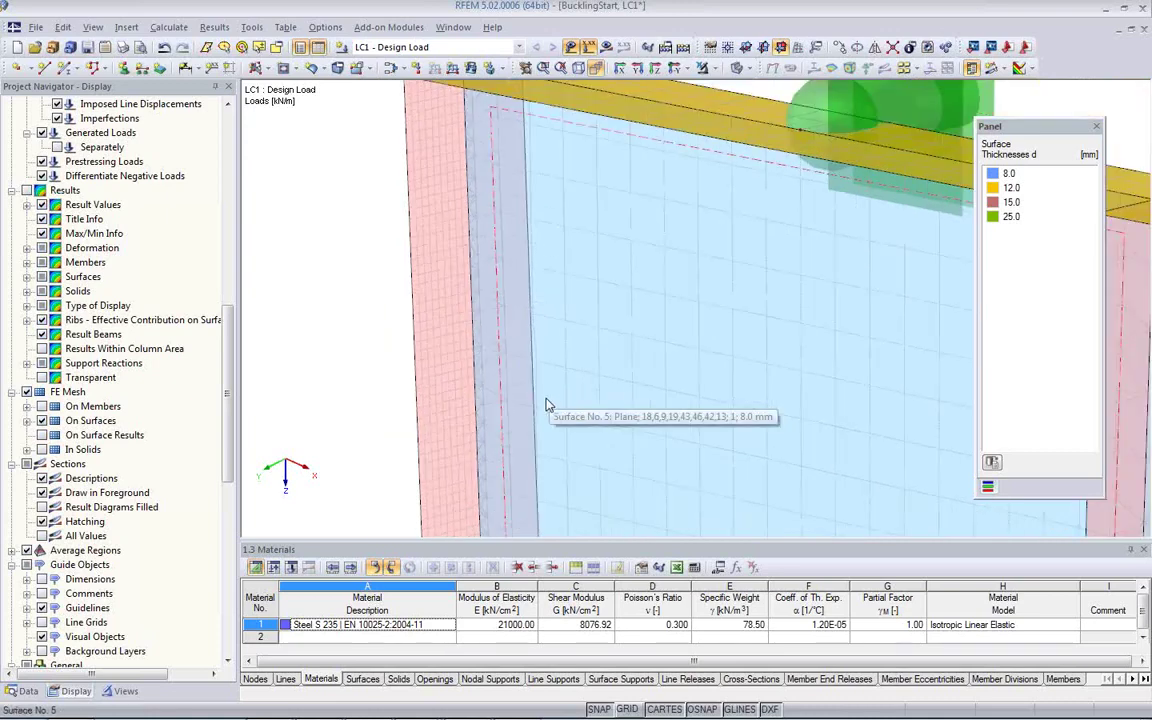
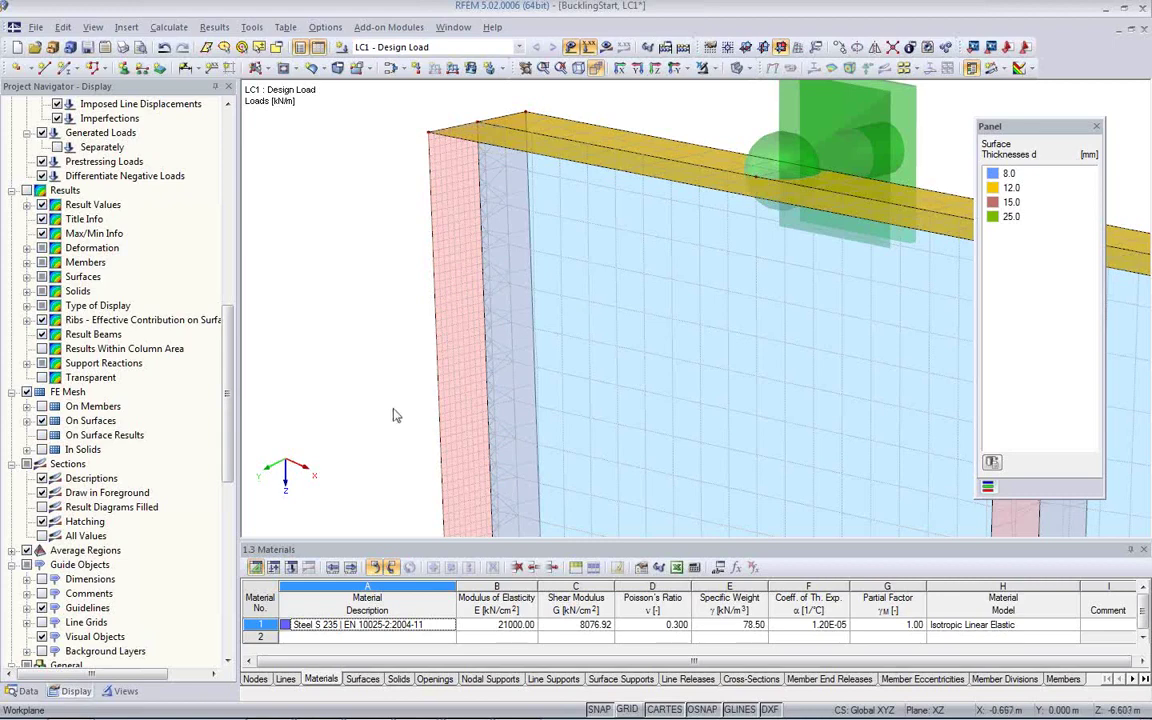
Step: Delete the FE mesh refinement assigned to surface 2
{"action": "left_click", "coordinate": [28, 691]}
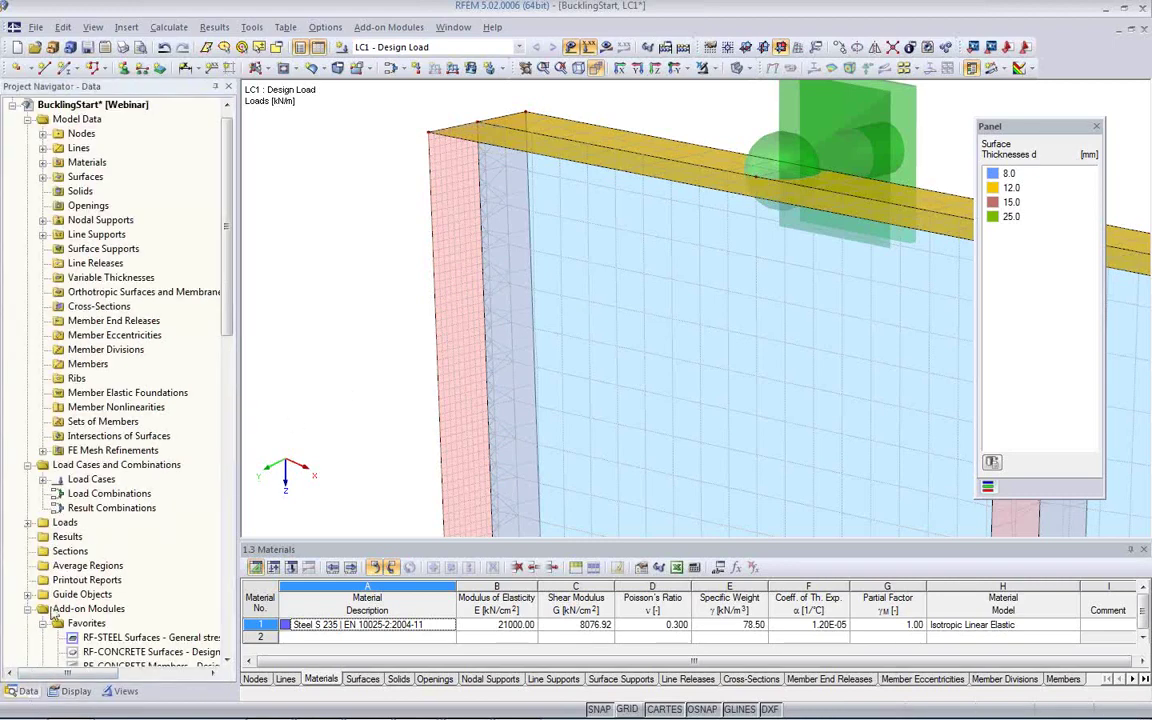
{"action": "left_click", "coordinate": [43, 450]}
{"action": "left_click", "coordinate": [105, 465]}
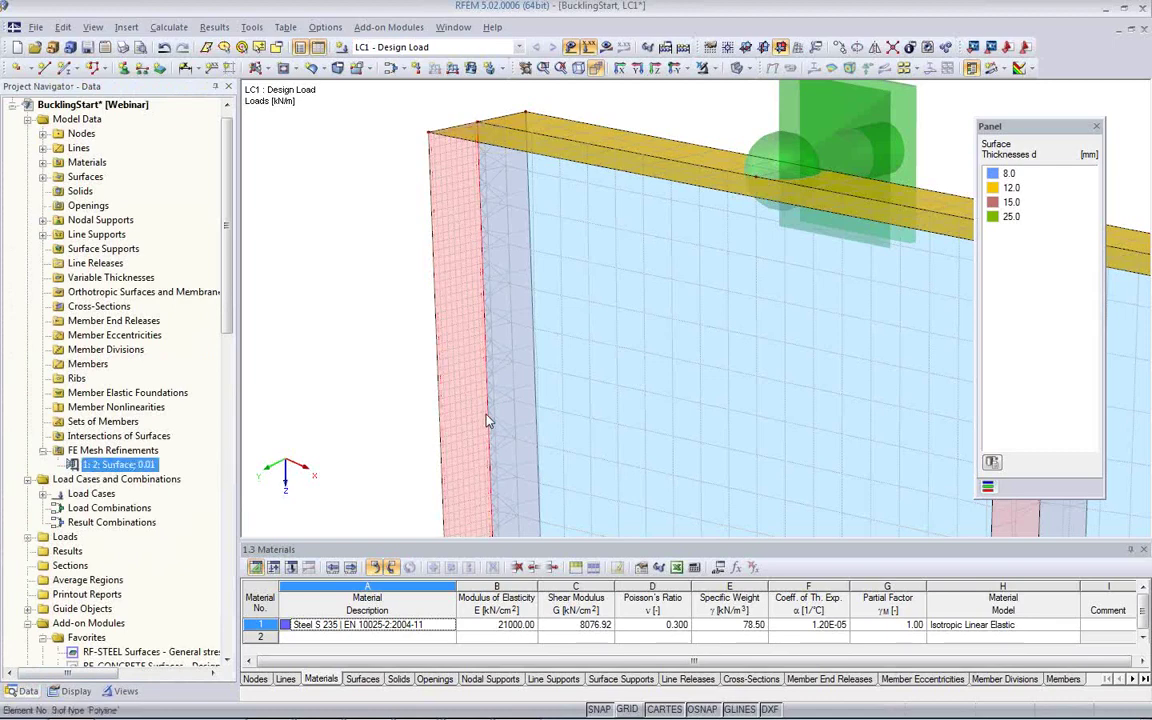
{"action": "key", "text": "Delete"}
{"action": "middle_click_drag", "start_coordinate": [400, 388], "coordinate": [632, 337], "text": "ctrl"}
{"action": "scroll", "coordinate": [632, 337], "scroll_direction": "down", "scroll_amount": 1}
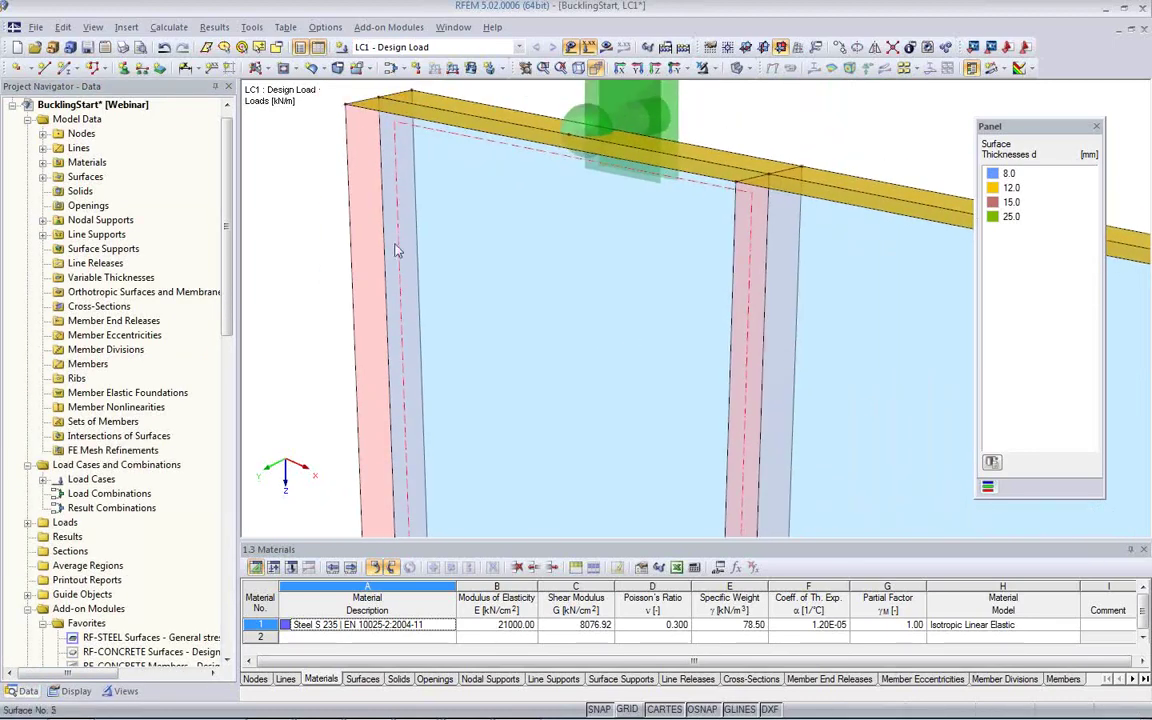
Step: Generate the FE mesh again without the refinement and check it across the column and bracket
{"action": "left_click", "coordinate": [168, 27]}
{"action": "left_click", "coordinate": [198, 225]}
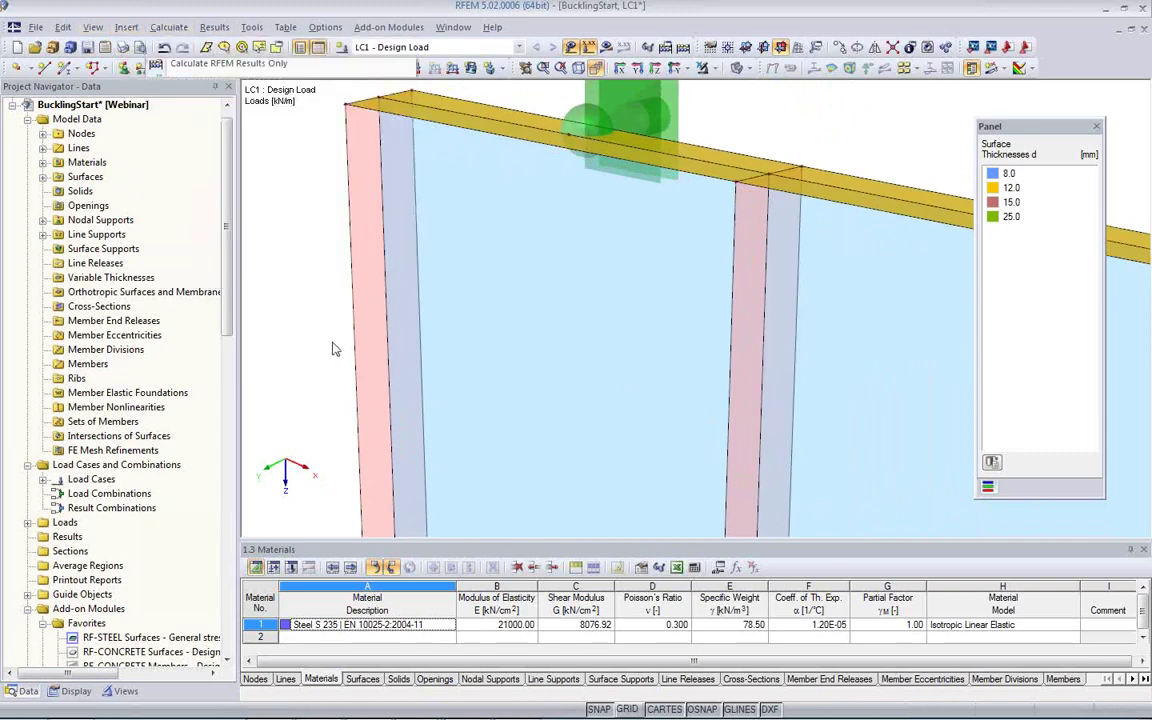
{"action": "middle_click_drag", "start_coordinate": [440, 350], "coordinate": [634, 352], "text": "ctrl"}
{"action": "scroll", "coordinate": [634, 352], "scroll_direction": "down", "scroll_amount": 4}
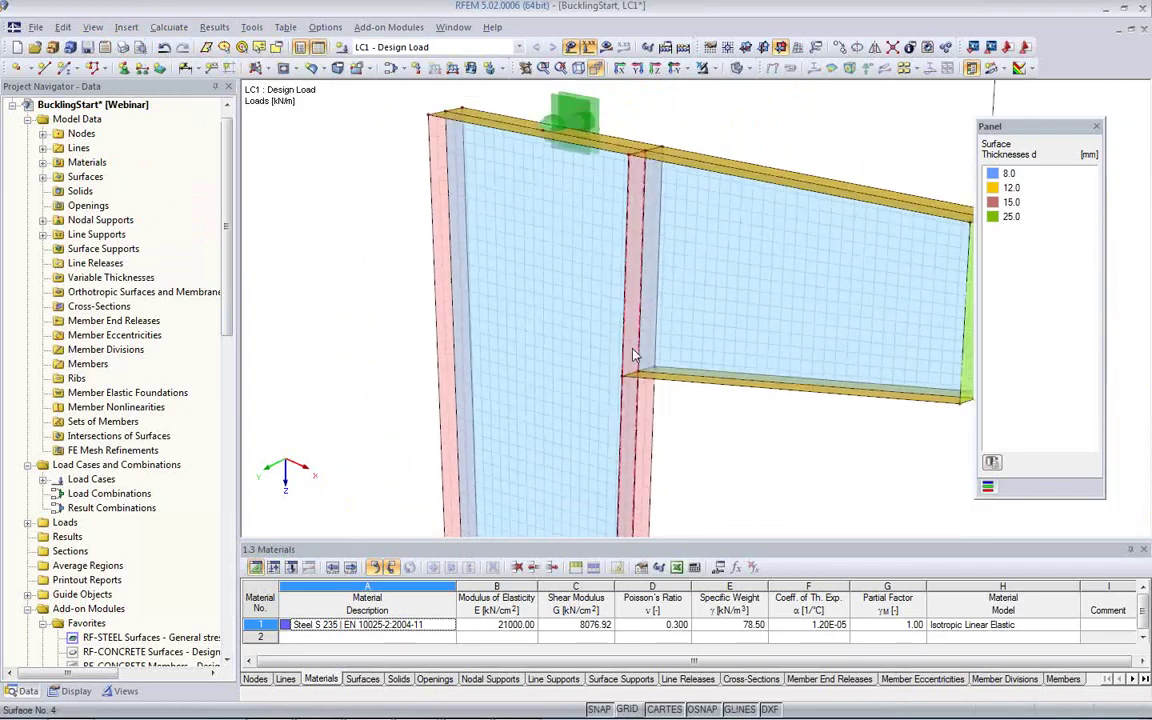
{"action": "middle_click_drag", "start_coordinate": [676, 405], "coordinate": [498, 358]}
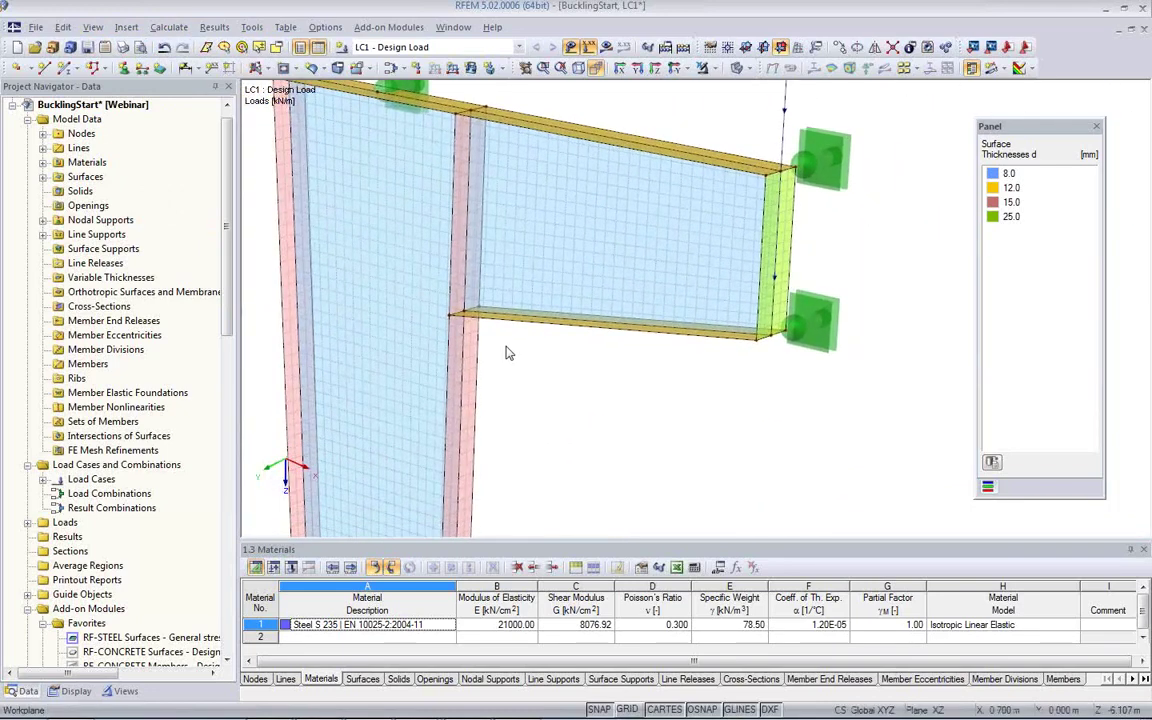
{"action": "scroll", "coordinate": [506, 352], "scroll_direction": "down", "scroll_amount": 1}
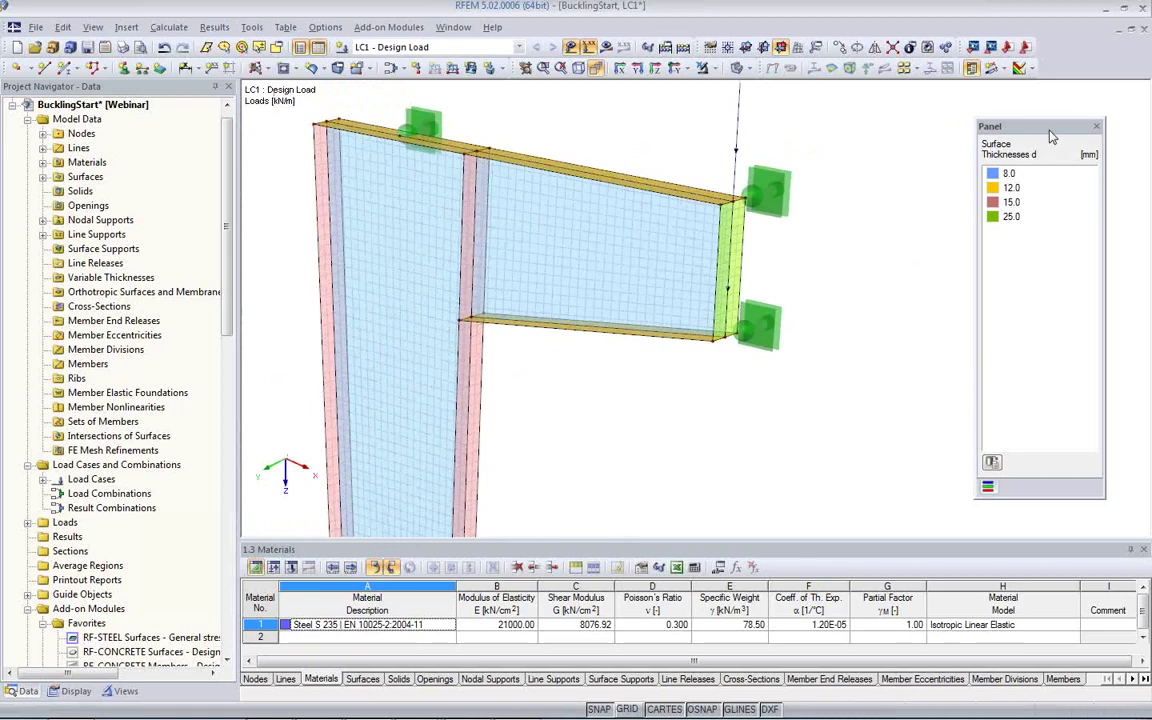
{"action": "left_click_drag", "start_coordinate": [1051, 137], "coordinate": [1010, 130]}
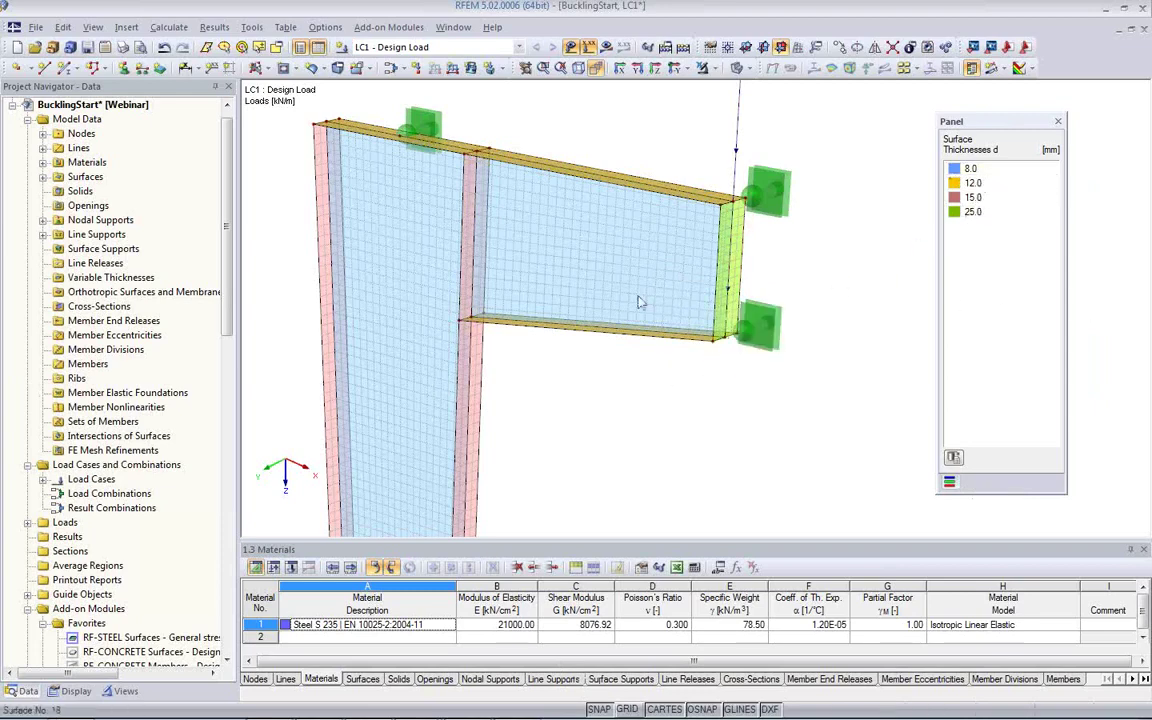
{"action": "left_click", "coordinate": [125, 692]}
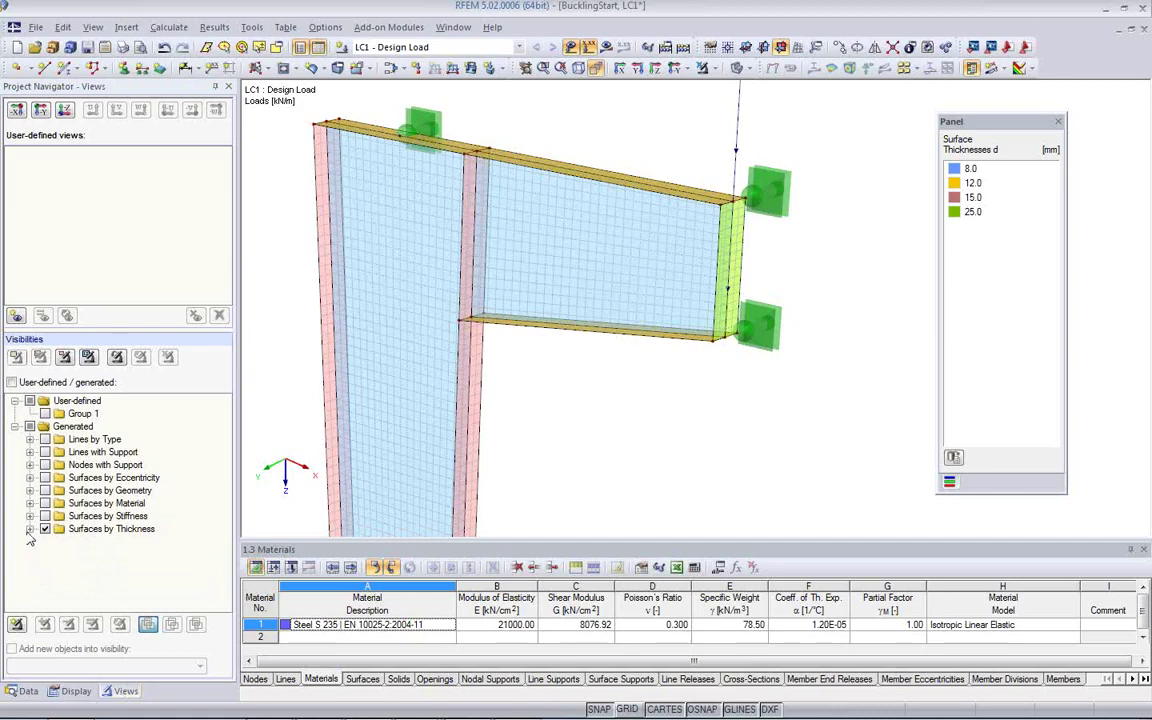
Step: Try coloring the rendered model according to materials, and switch the rendering colors back to surface thickness
{"action": "left_click", "coordinate": [76, 692]}
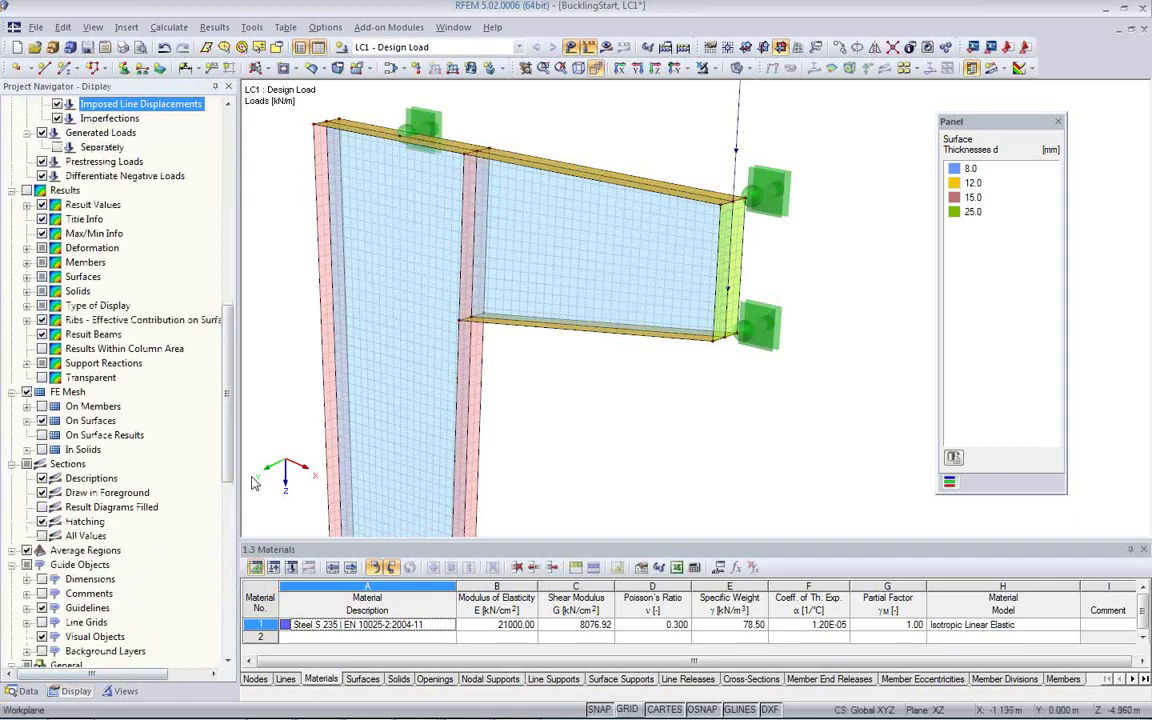
{"action": "scroll", "coordinate": [232, 440], "scroll_direction": "down", "scroll_amount": 12}
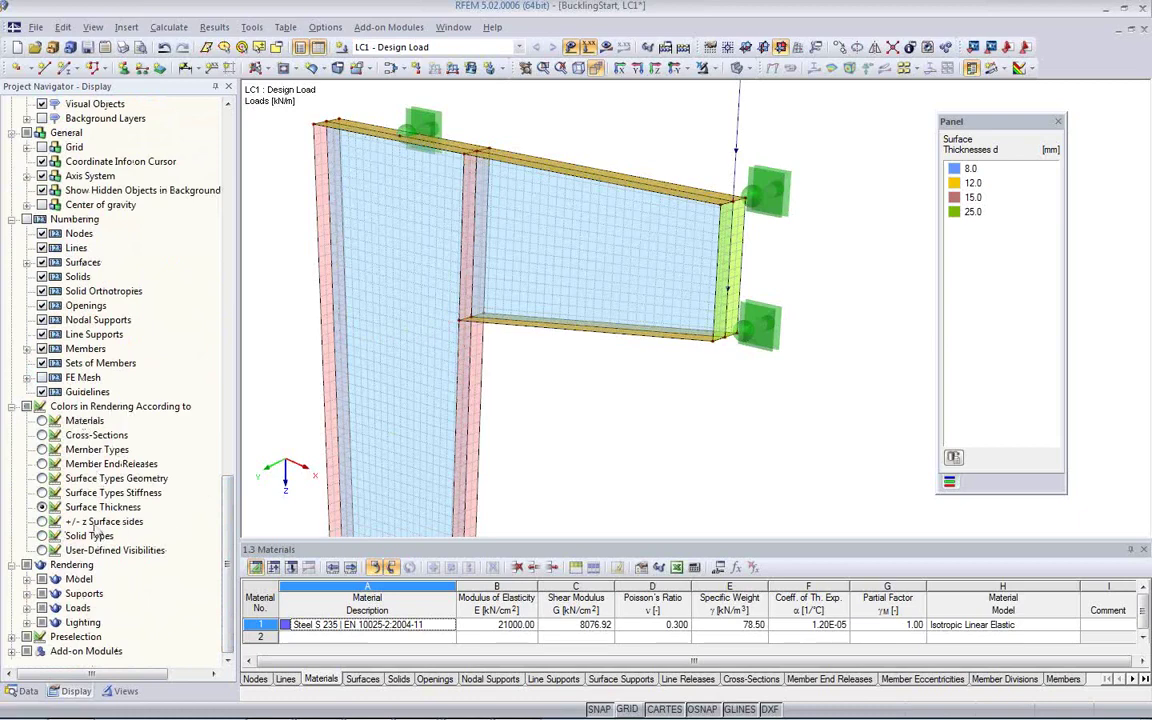
{"action": "left_click", "coordinate": [42, 421]}
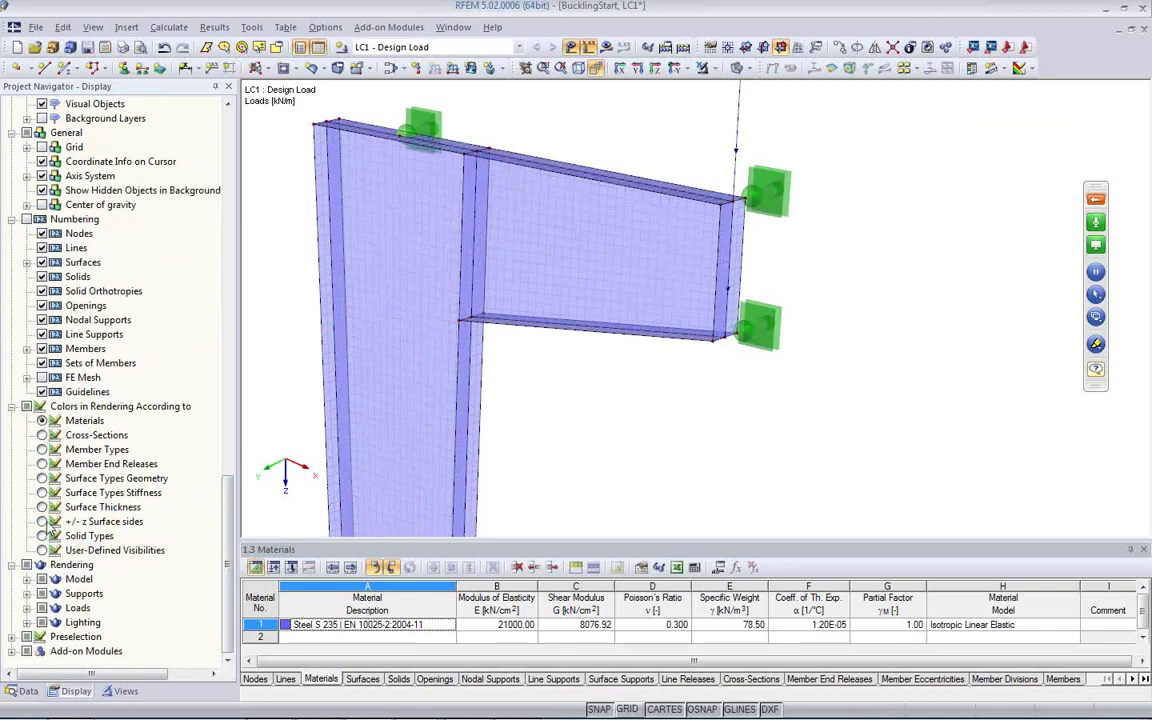
{"action": "left_click", "coordinate": [42, 507]}
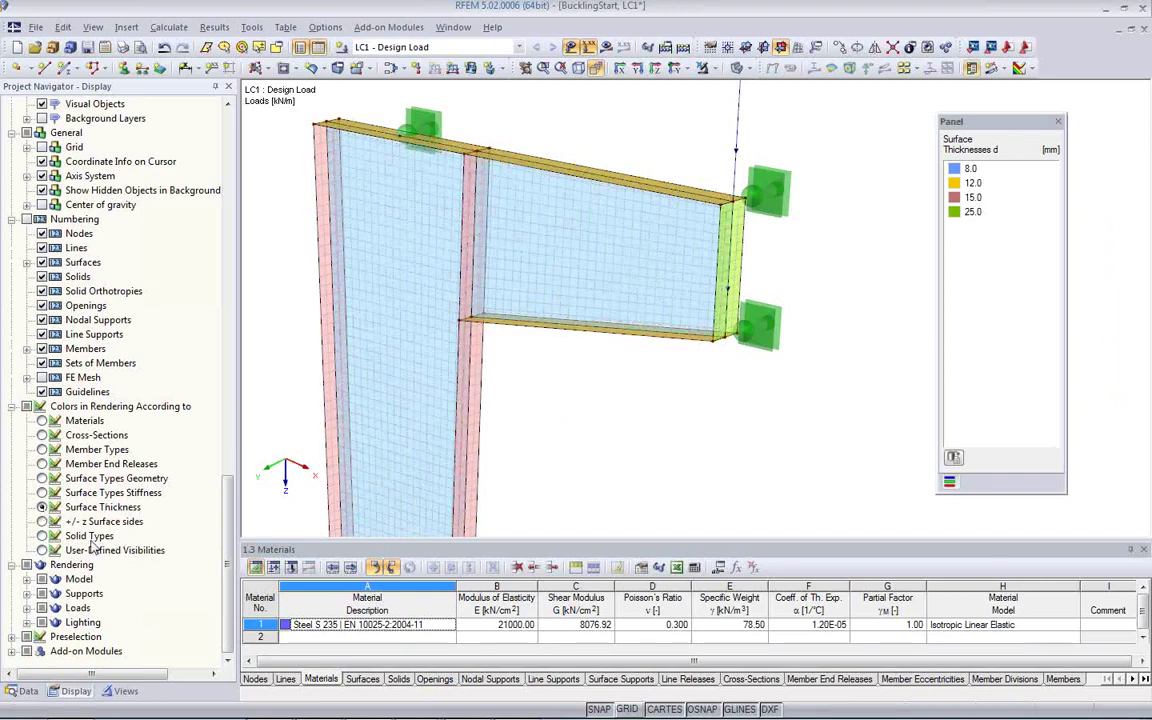
Step: Color the rendered model according to +/- z surface sides and inspect the surface orientation of the column and bracket
{"action": "left_click", "coordinate": [42, 521]}
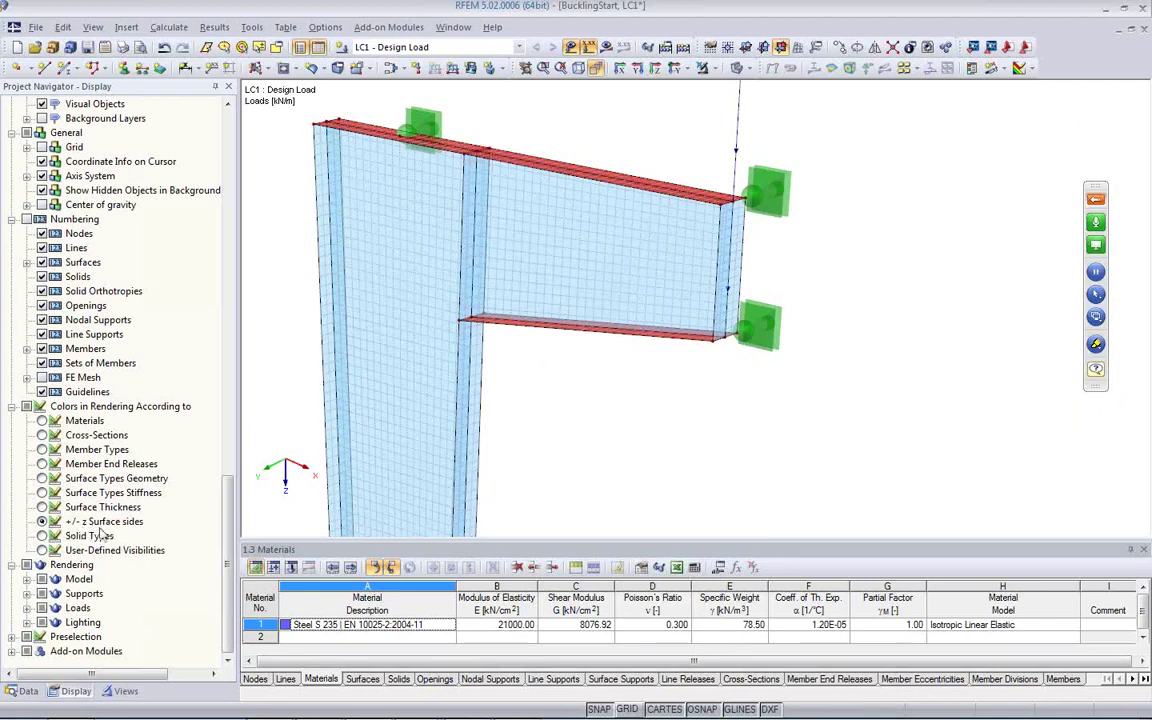
{"action": "middle_click_drag", "start_coordinate": [594, 429], "coordinate": [675, 297], "text": "ctrl"}
{"action": "scroll", "coordinate": [635, 338], "scroll_direction": "down", "scroll_amount": 3}
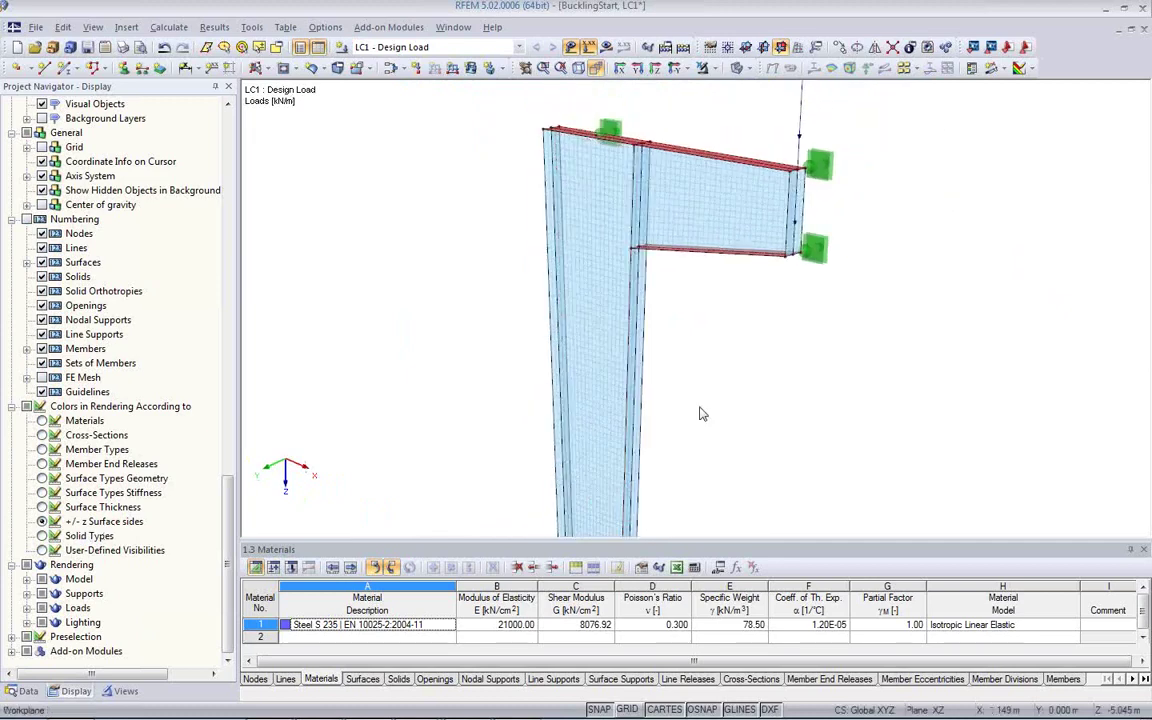
{"action": "middle_click_drag", "start_coordinate": [702, 414], "coordinate": [545, 199]}
{"action": "middle_click_drag", "start_coordinate": [530, 390], "coordinate": [527, 206], "text": "ctrl"}
{"action": "middle_click_drag", "start_coordinate": [581, 388], "coordinate": [708, 420], "text": "ctrl"}
{"action": "middle_click_drag", "start_coordinate": [617, 303], "coordinate": [532, 309]}
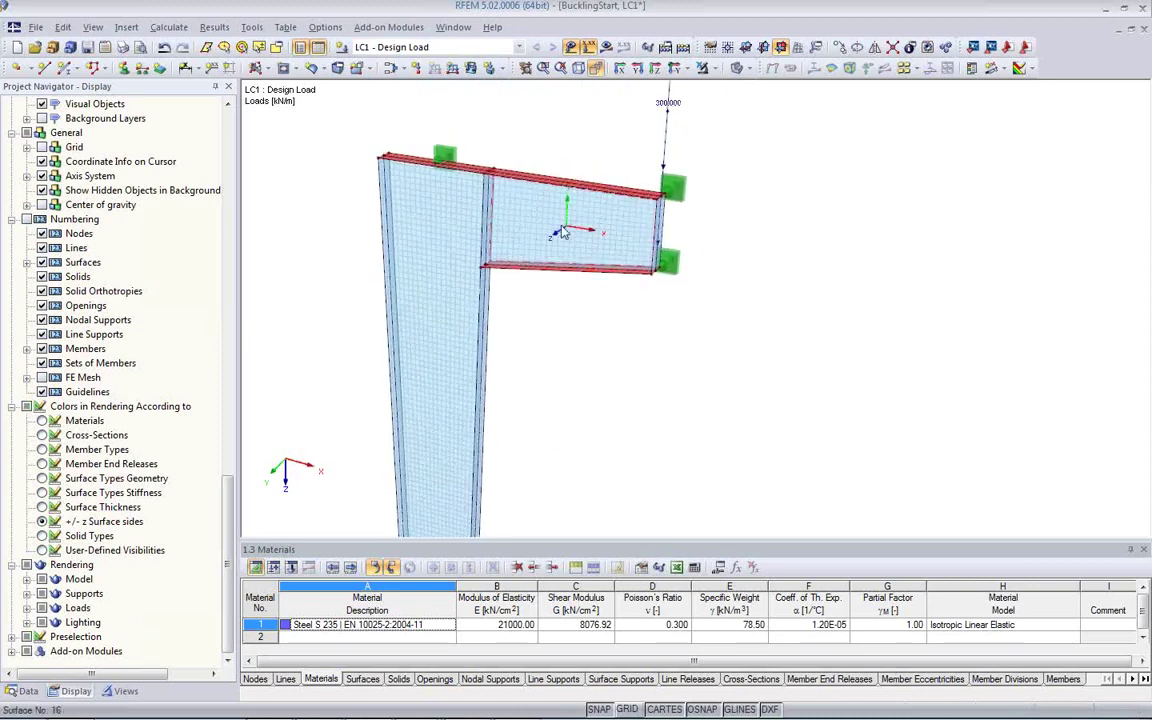
Step: Inspect the surface sides of the column and bracket, then color the rendered model according to surface thickness
{"action": "middle_click_drag", "start_coordinate": [566, 243], "coordinate": [581, 391], "text": "ctrl"}
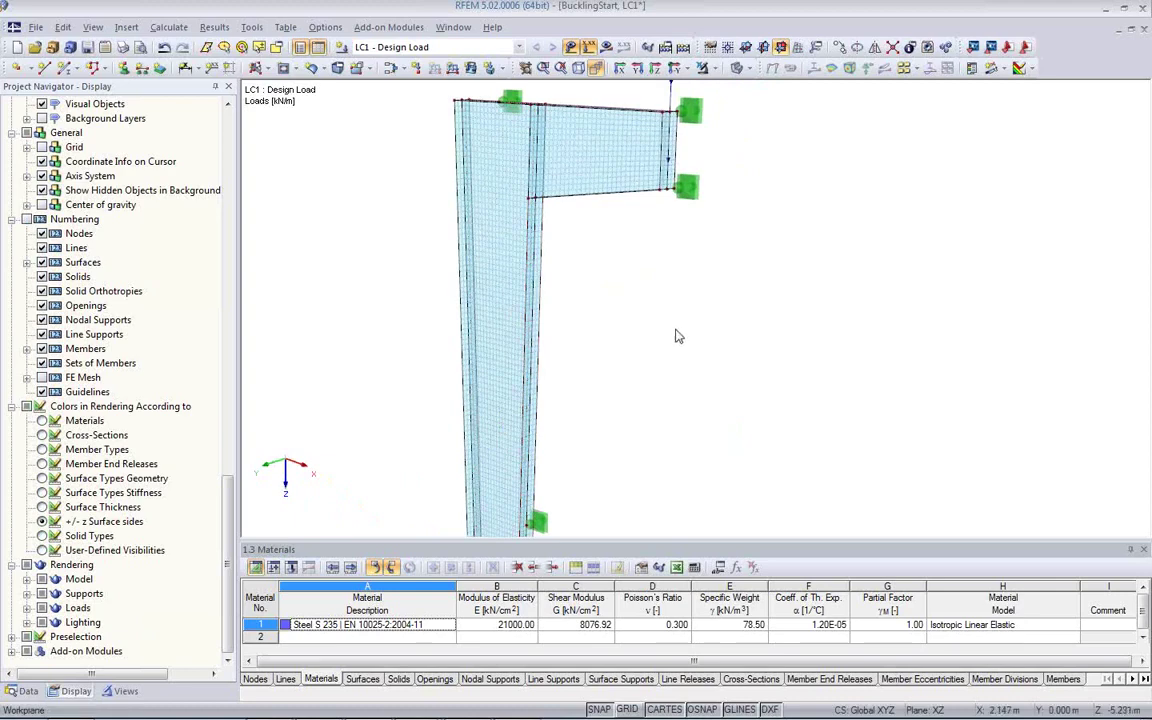
{"action": "middle_click_drag", "start_coordinate": [802, 342], "coordinate": [730, 378], "text": "ctrl"}
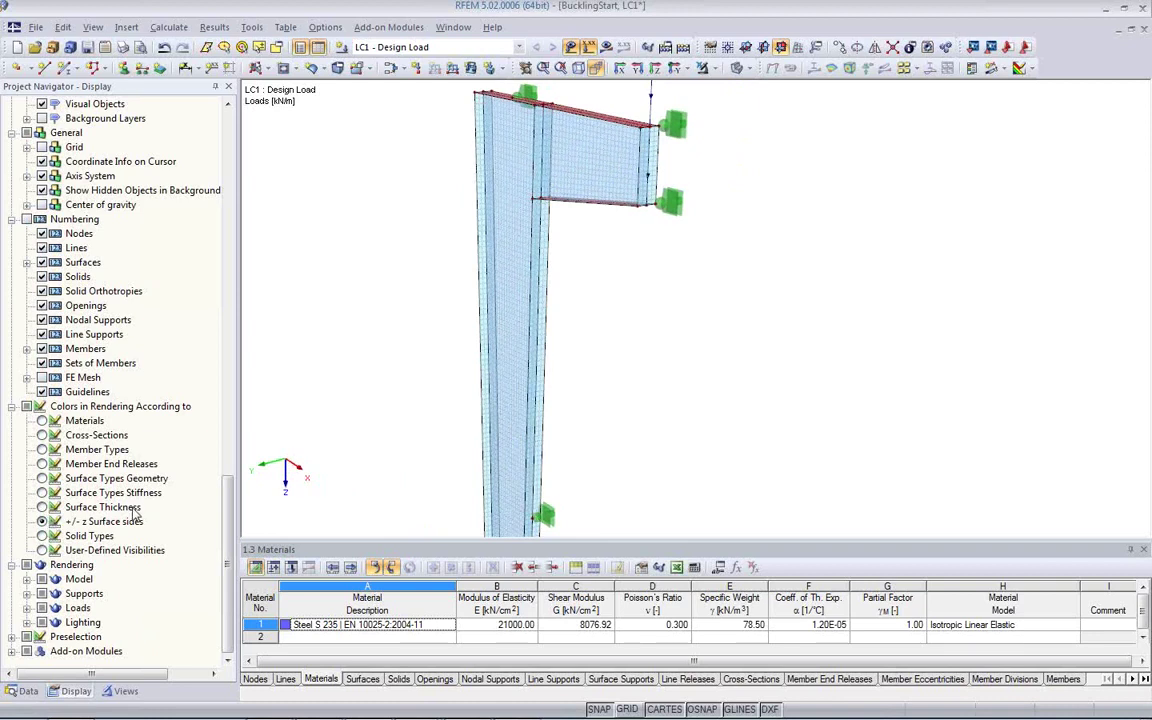
{"action": "left_click", "coordinate": [41, 507]}
{"action": "middle_click_drag", "start_coordinate": [568, 401], "coordinate": [620, 372]}
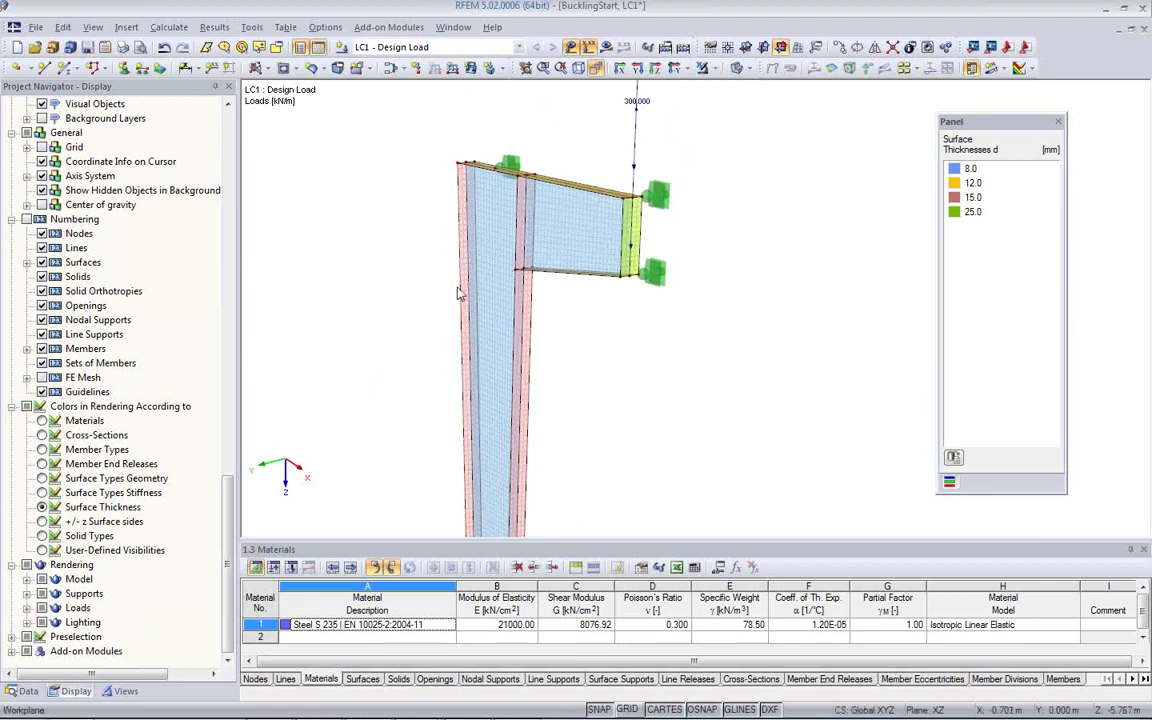
Step: Calculate load case LC1 - Design Load and show its results on the column and bracket
{"action": "left_click", "coordinate": [606, 52]}
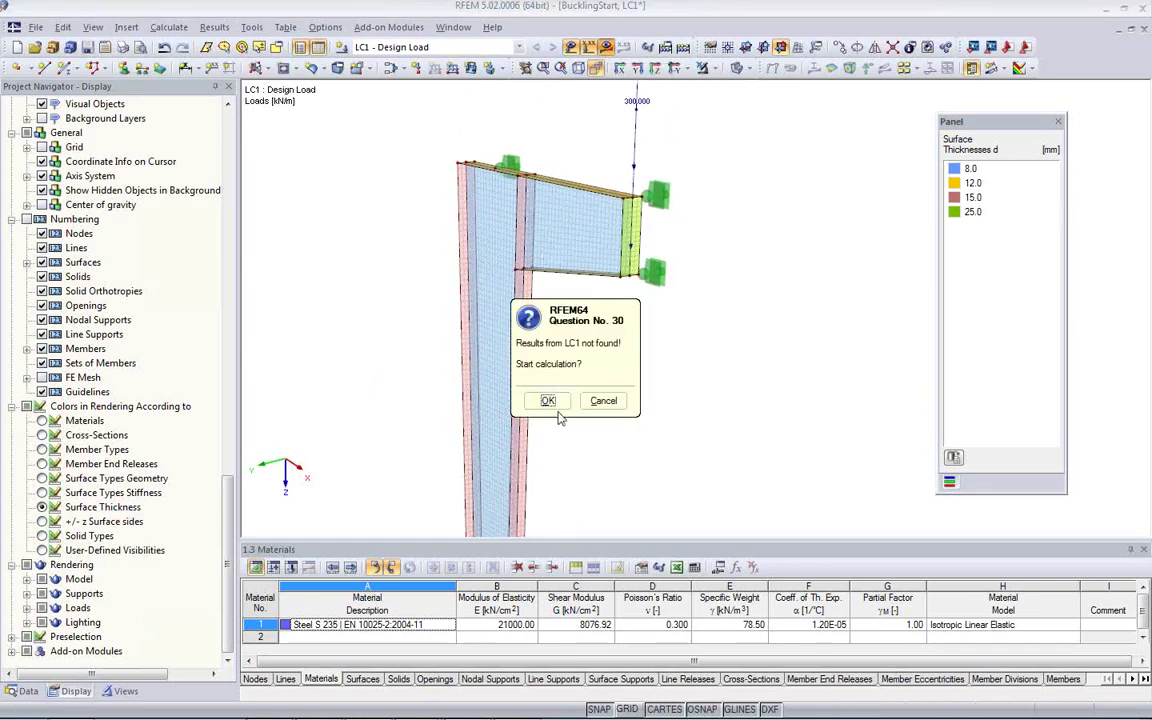
{"action": "left_click", "coordinate": [503, 372]}
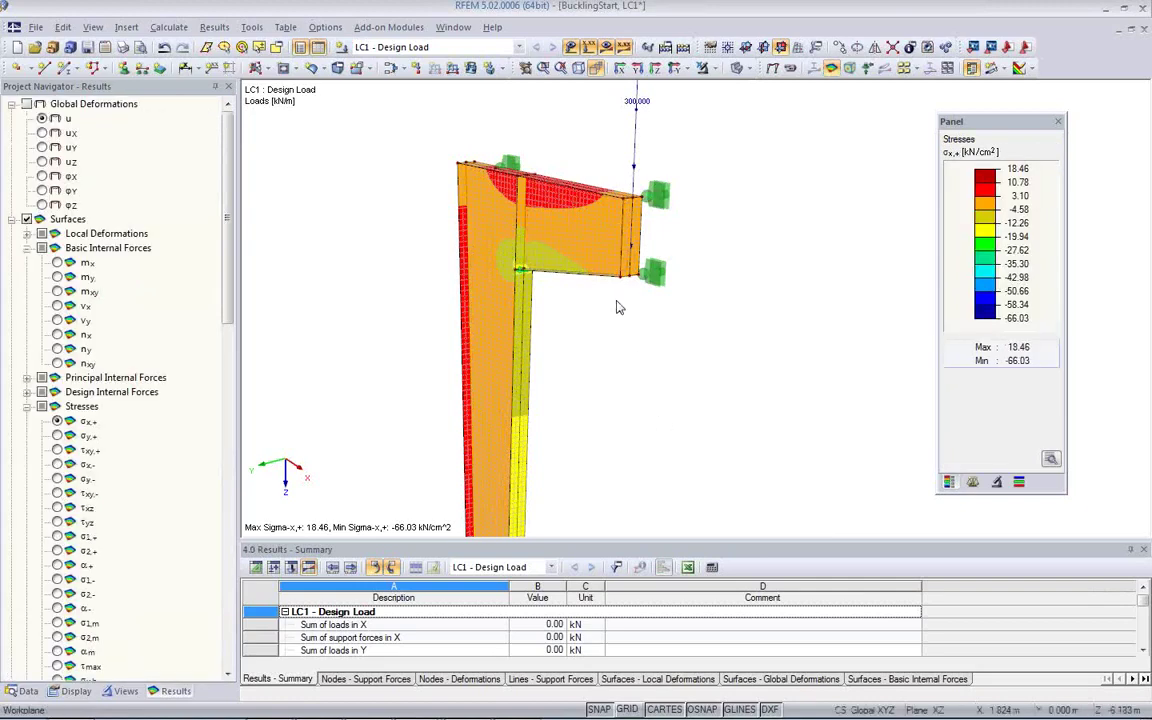
{"action": "middle_click_drag", "start_coordinate": [620, 311], "coordinate": [589, 332], "text": "ctrl"}
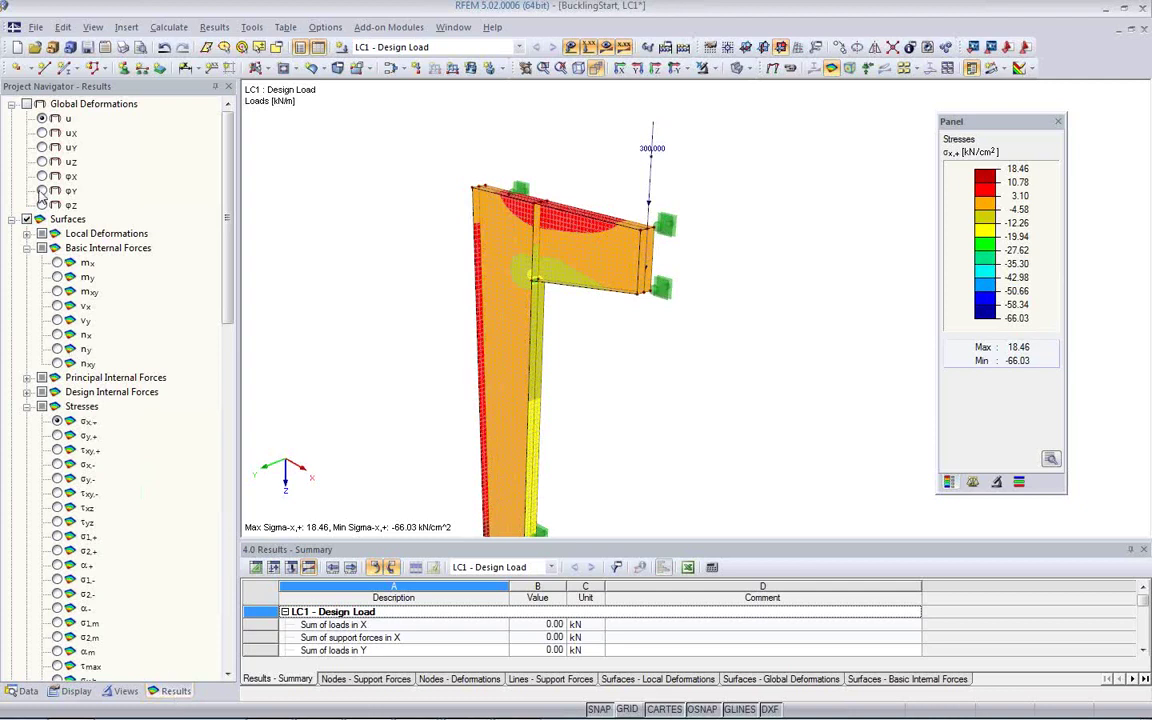
Step: Display the global deformations u on the model and hide the loads
{"action": "left_click", "coordinate": [27, 105]}
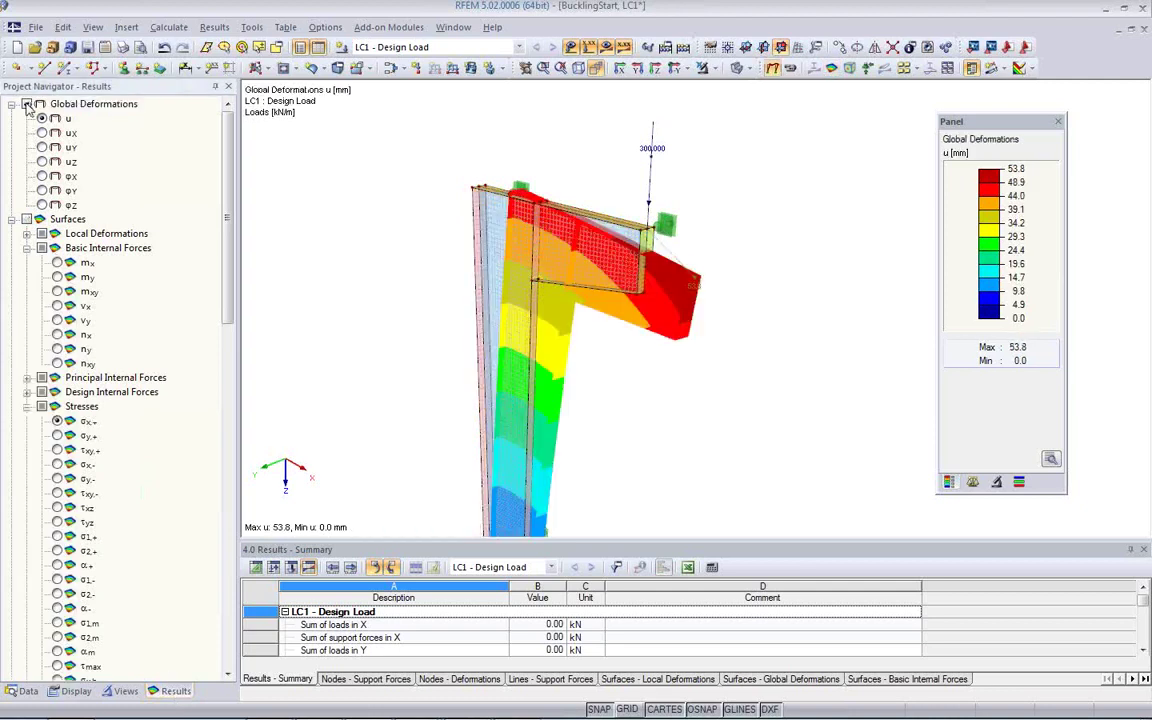
{"action": "middle_click_drag", "start_coordinate": [702, 384], "coordinate": [409, 311], "text": "ctrl"}
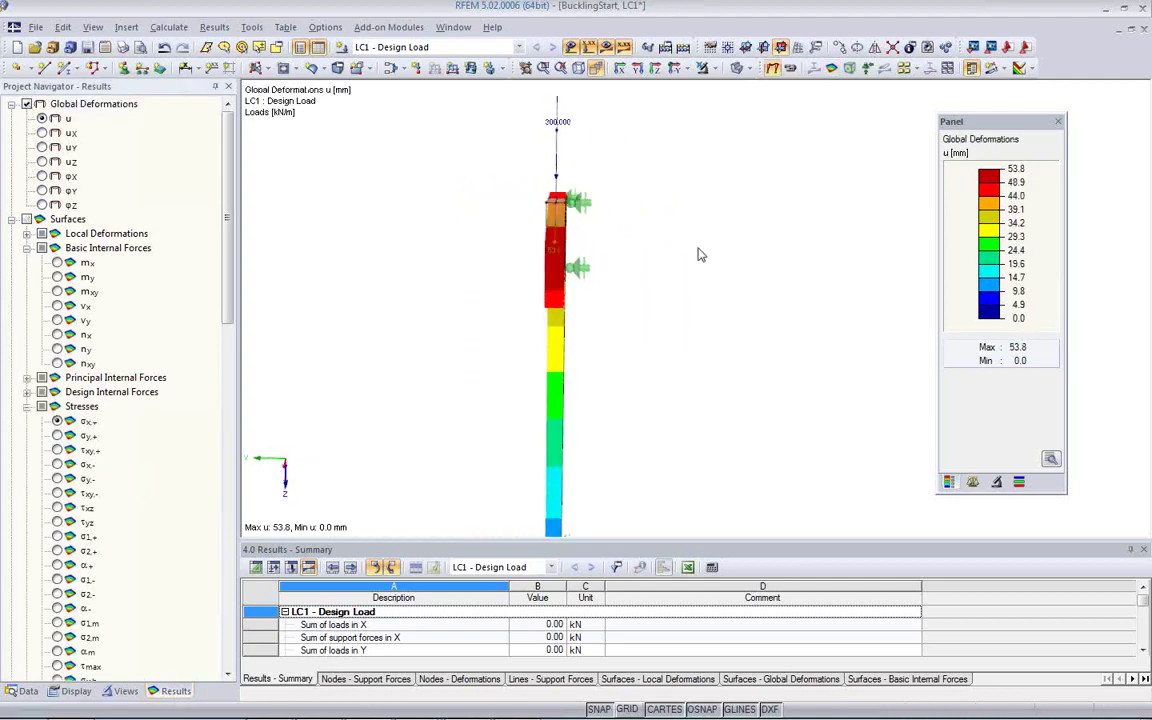
{"action": "left_click", "coordinate": [571, 48]}
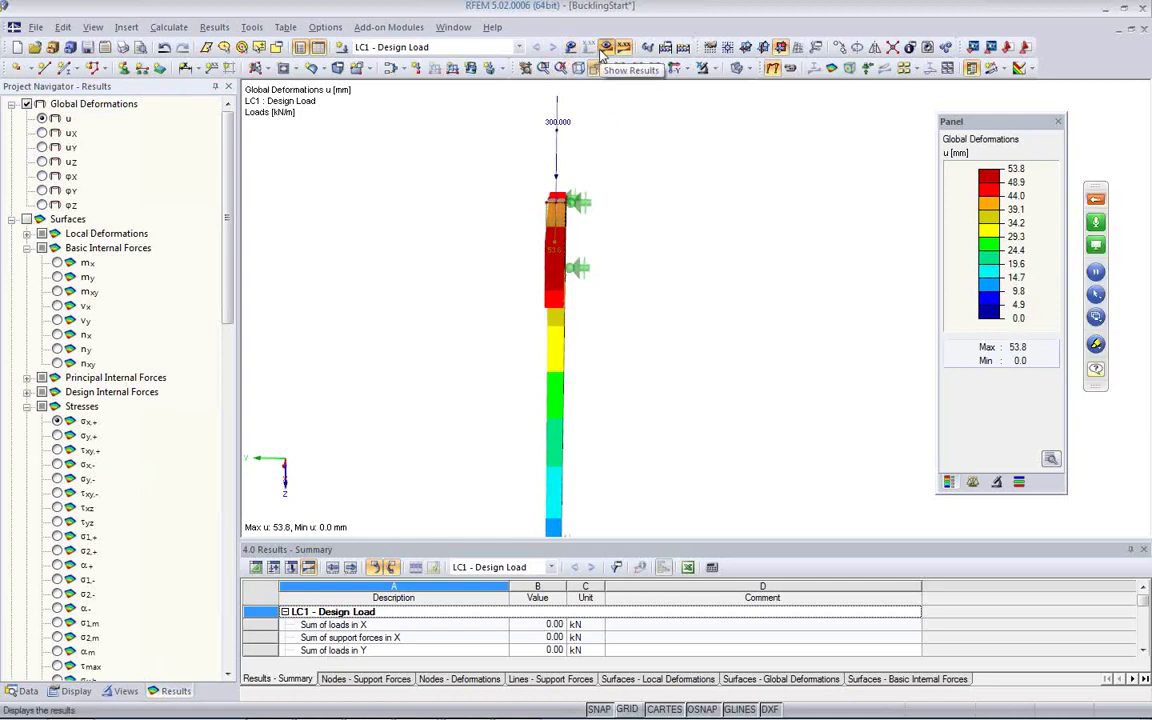
{"action": "left_click", "coordinate": [572, 50]}
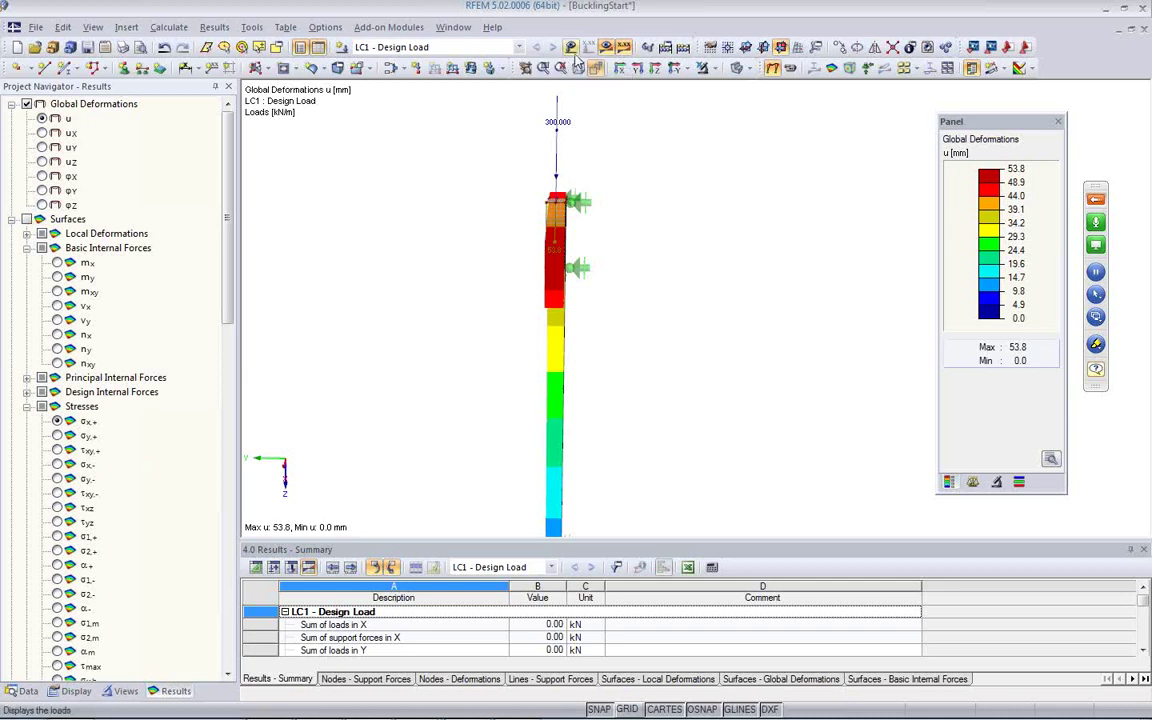
{"action": "middle_click_drag", "start_coordinate": [600, 238], "coordinate": [761, 259], "text": "ctrl"}
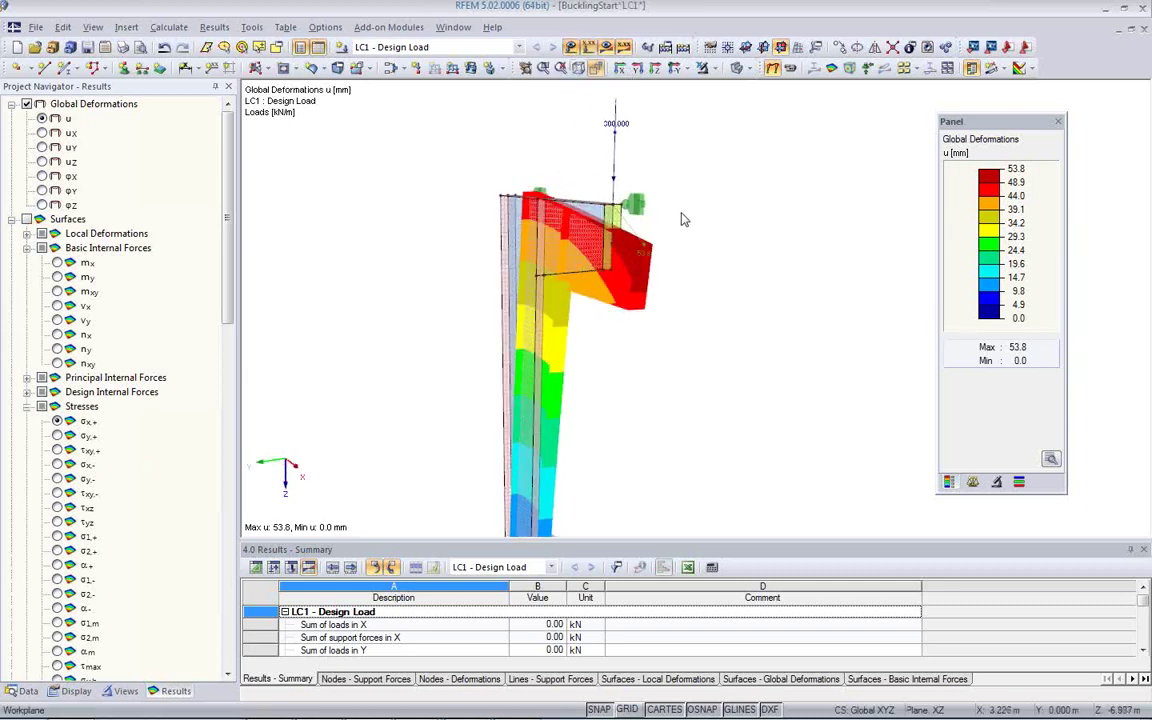
{"action": "left_click", "coordinate": [574, 50]}
{"action": "middle_click_drag", "start_coordinate": [650, 378], "coordinate": [388, 314], "text": "ctrl"}
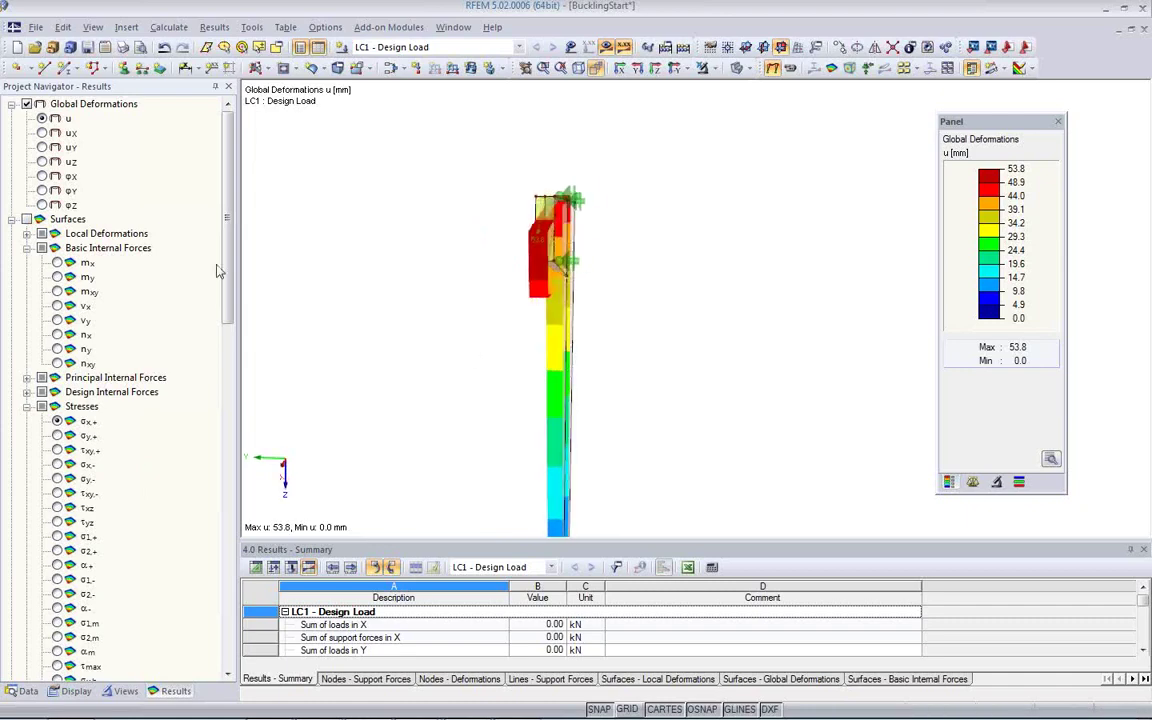
Step: Examine the global deformations uY and uX, and return to the total deformation u of the whole column
{"action": "left_click", "coordinate": [42, 147]}
{"action": "middle_click_drag", "start_coordinate": [411, 288], "coordinate": [640, 353], "text": "ctrl"}
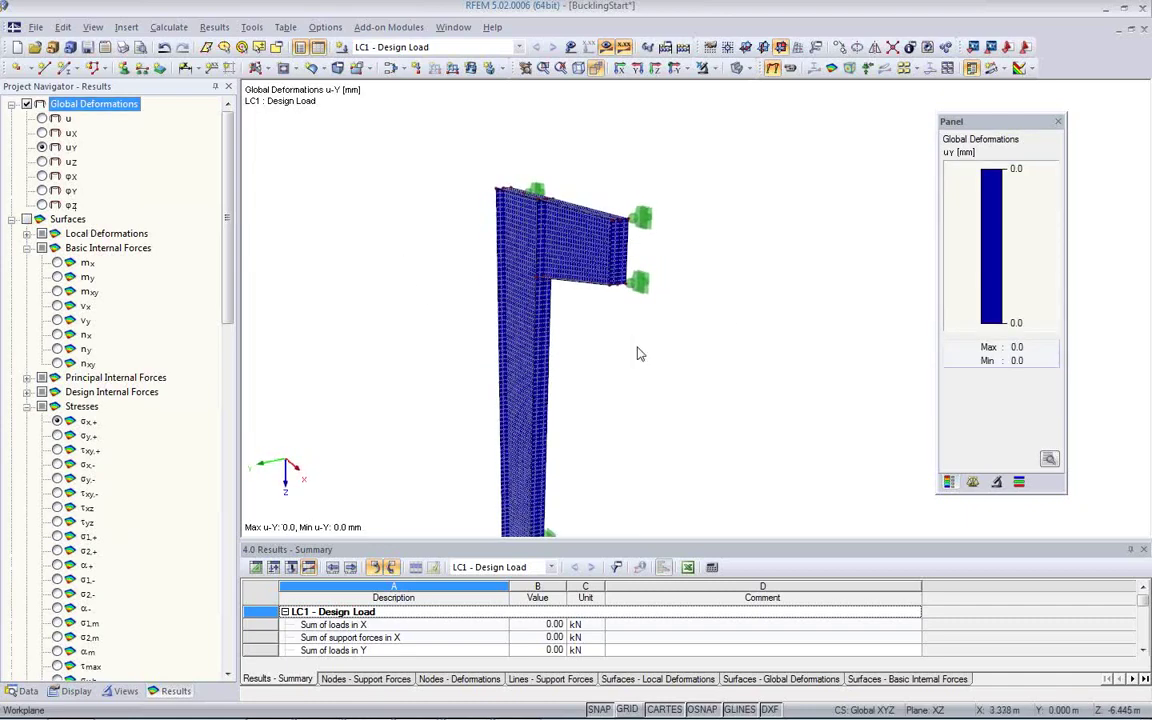
{"action": "left_click", "coordinate": [42, 133]}
{"action": "middle_click_drag", "start_coordinate": [549, 309], "coordinate": [751, 350], "text": "ctrl"}
{"action": "left_click", "coordinate": [42, 118]}
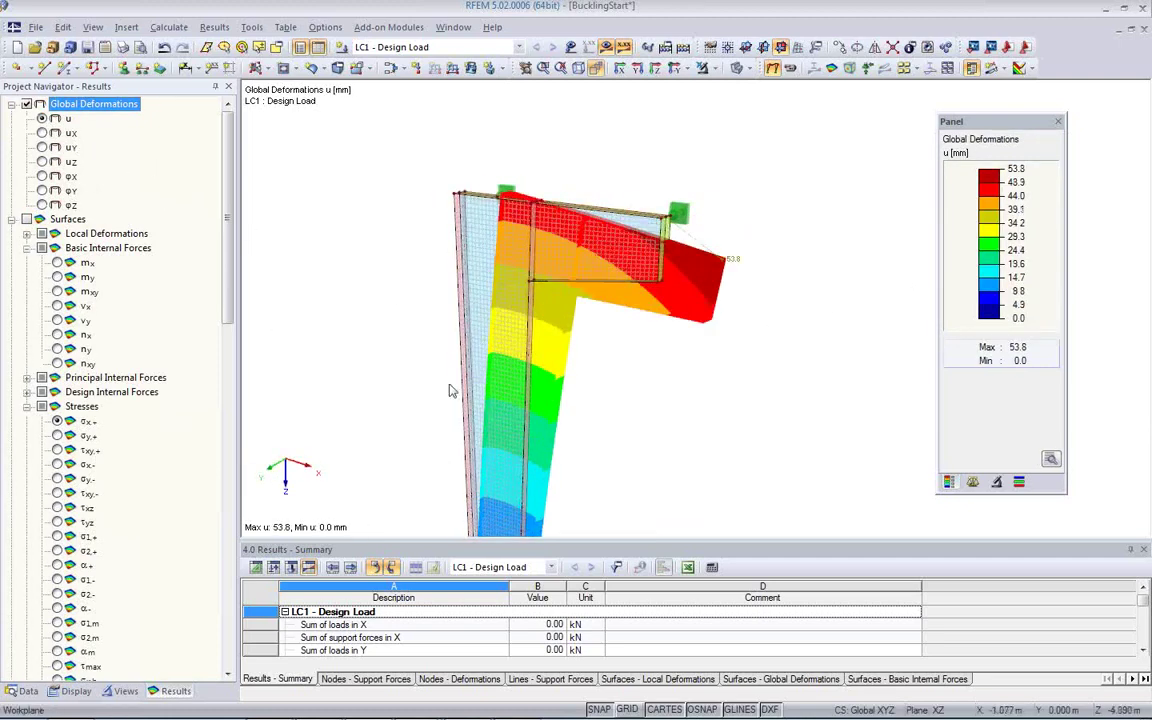
{"action": "middle_click_drag", "start_coordinate": [622, 427], "coordinate": [562, 368], "text": "ctrl"}
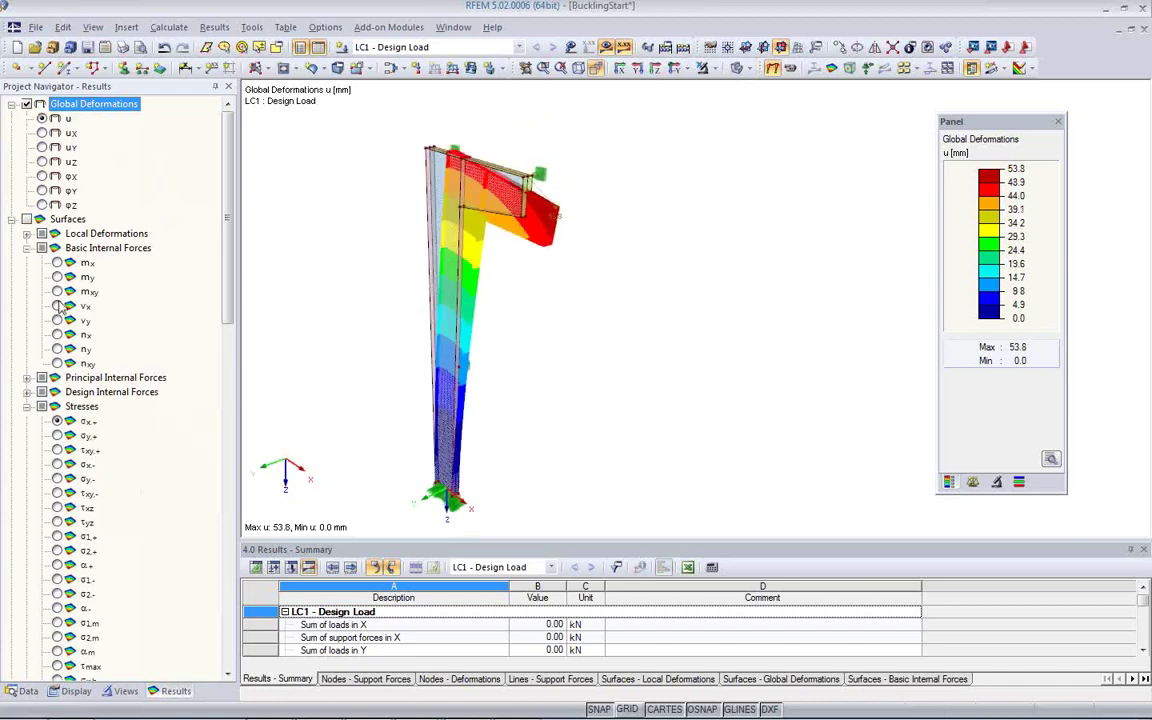
Step: Examine the basic internal forces mx and my around the junction of column and bracket
{"action": "left_click", "coordinate": [57, 262]}
{"action": "middle_click_drag", "start_coordinate": [393, 270], "coordinate": [740, 280], "text": "ctrl"}
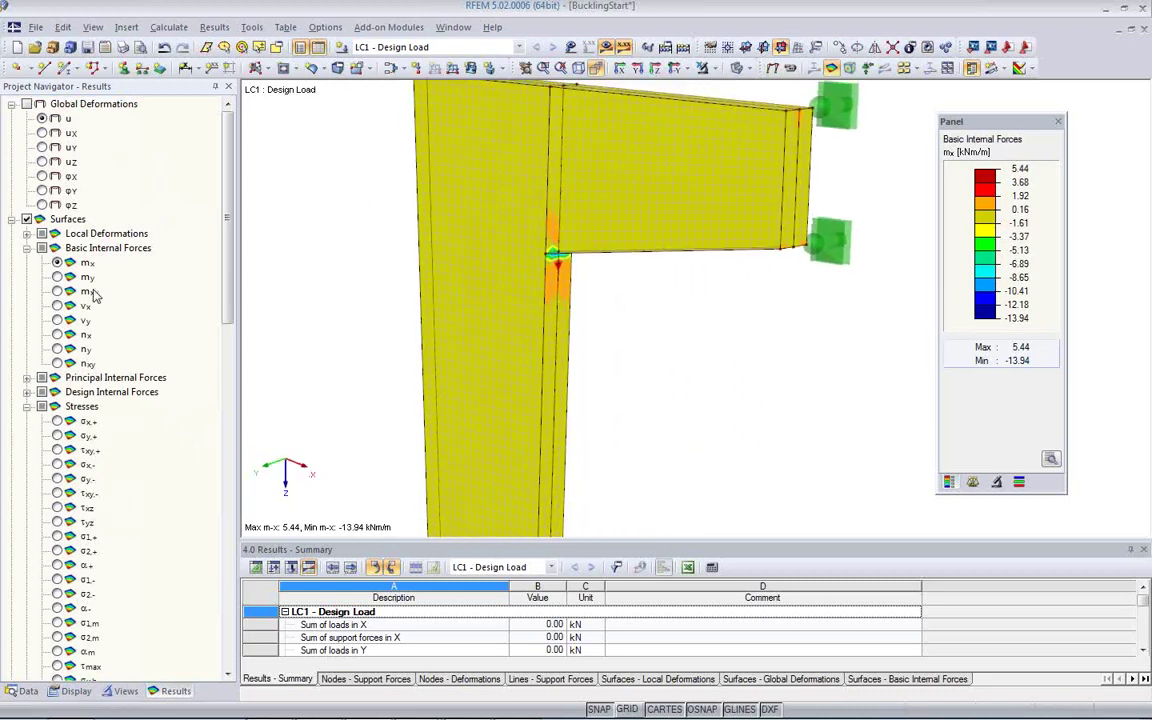
{"action": "left_click", "coordinate": [57, 277]}
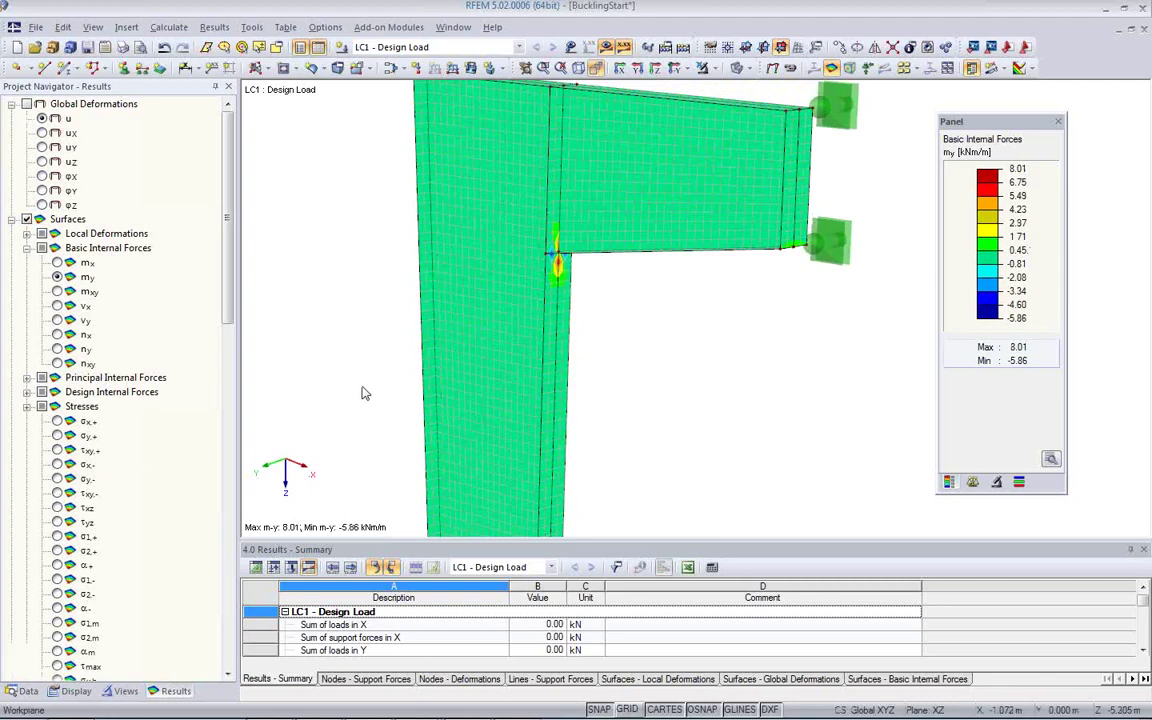
Step: Display the basic internal force nx and examine its distribution over the bracket, the junction and the column flanges
{"action": "left_click", "coordinate": [57, 334]}
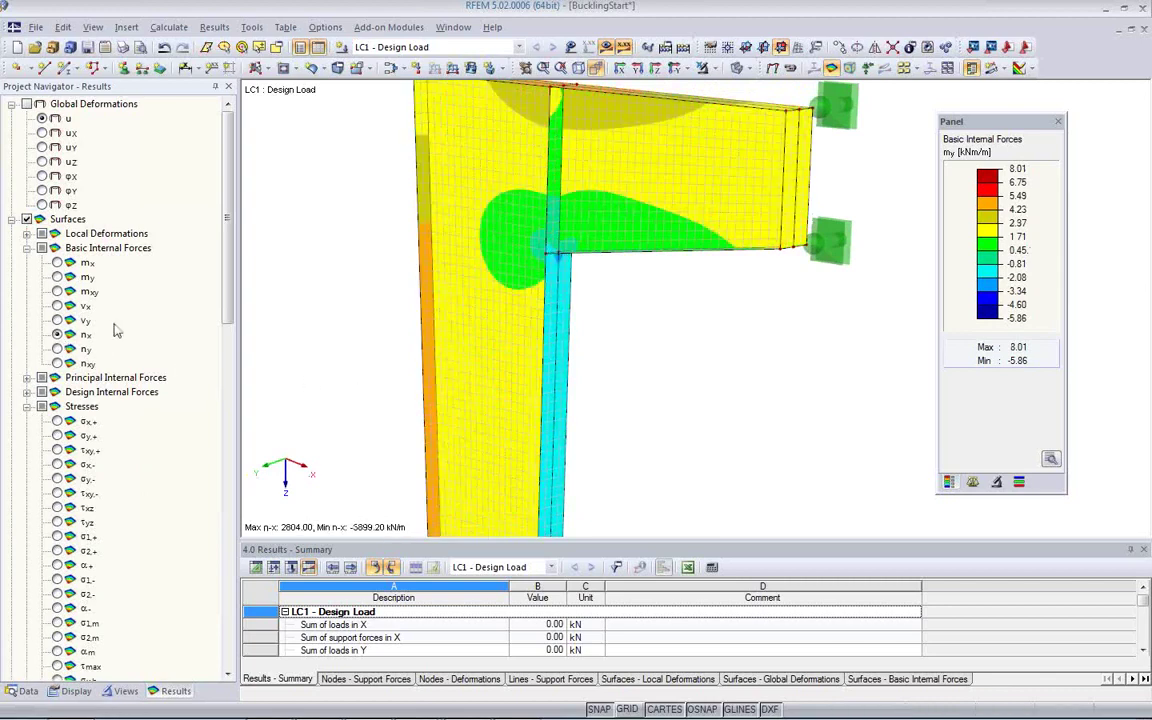
{"action": "middle_click_drag", "start_coordinate": [643, 301], "coordinate": [697, 325], "text": "ctrl"}
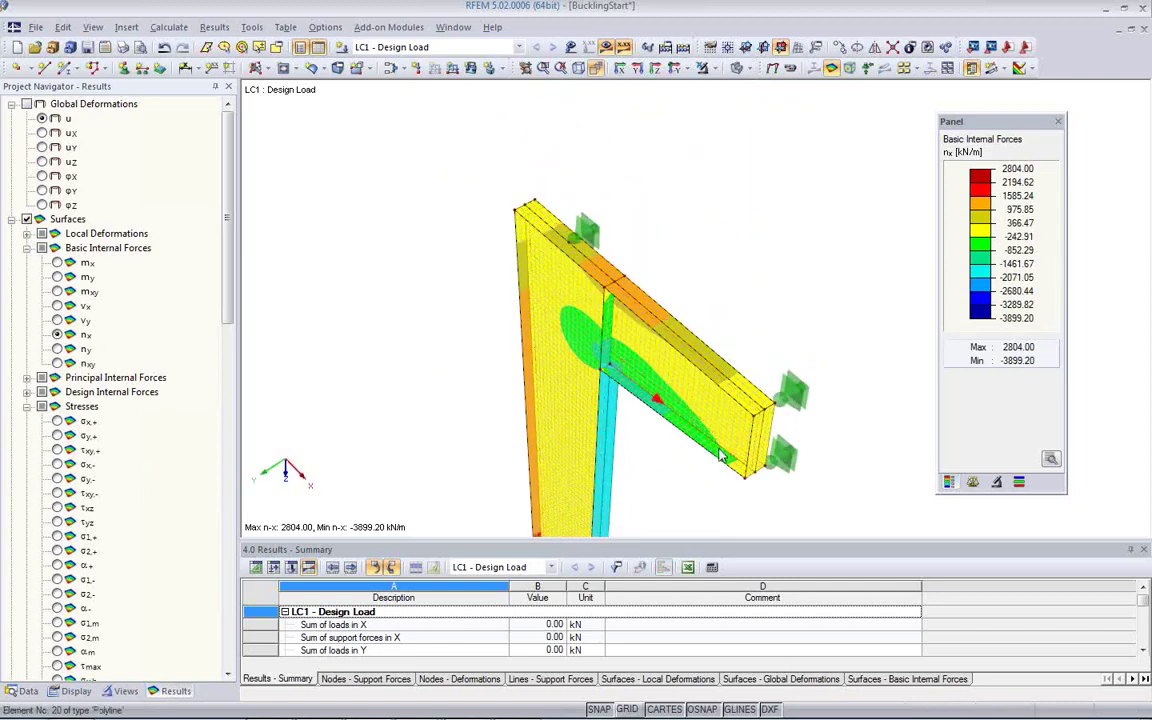
{"action": "middle_click_drag", "start_coordinate": [636, 427], "coordinate": [580, 371]}
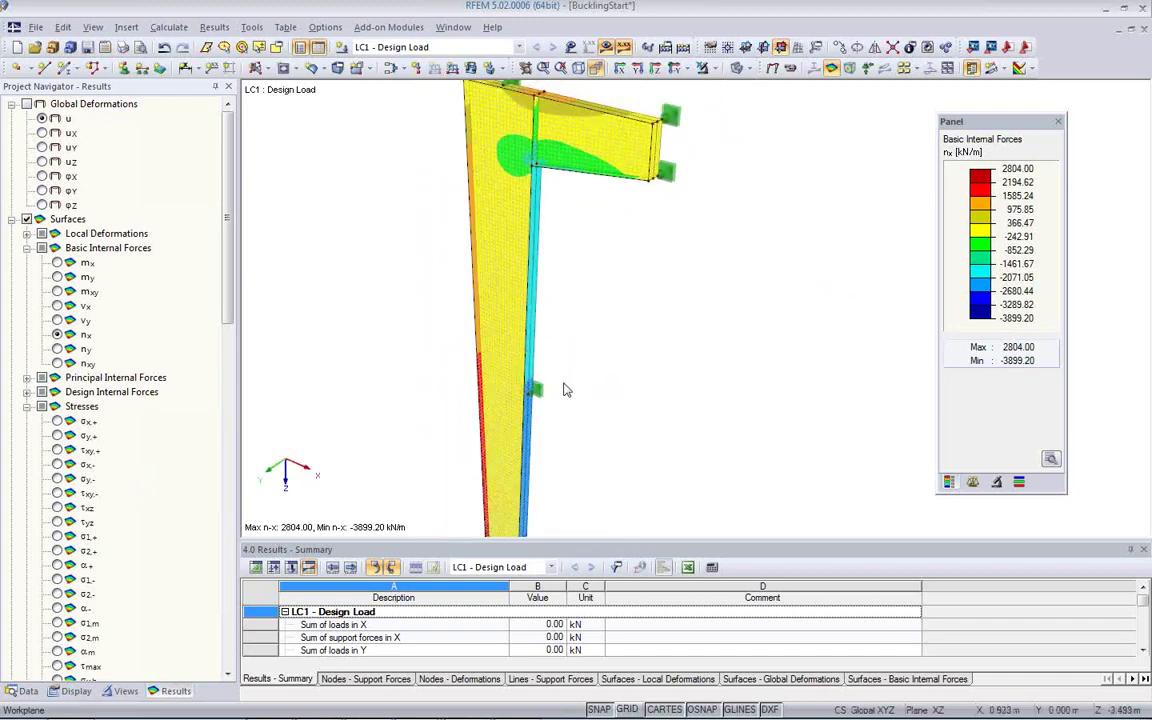
{"action": "middle_click_drag", "start_coordinate": [638, 265], "coordinate": [658, 437]}
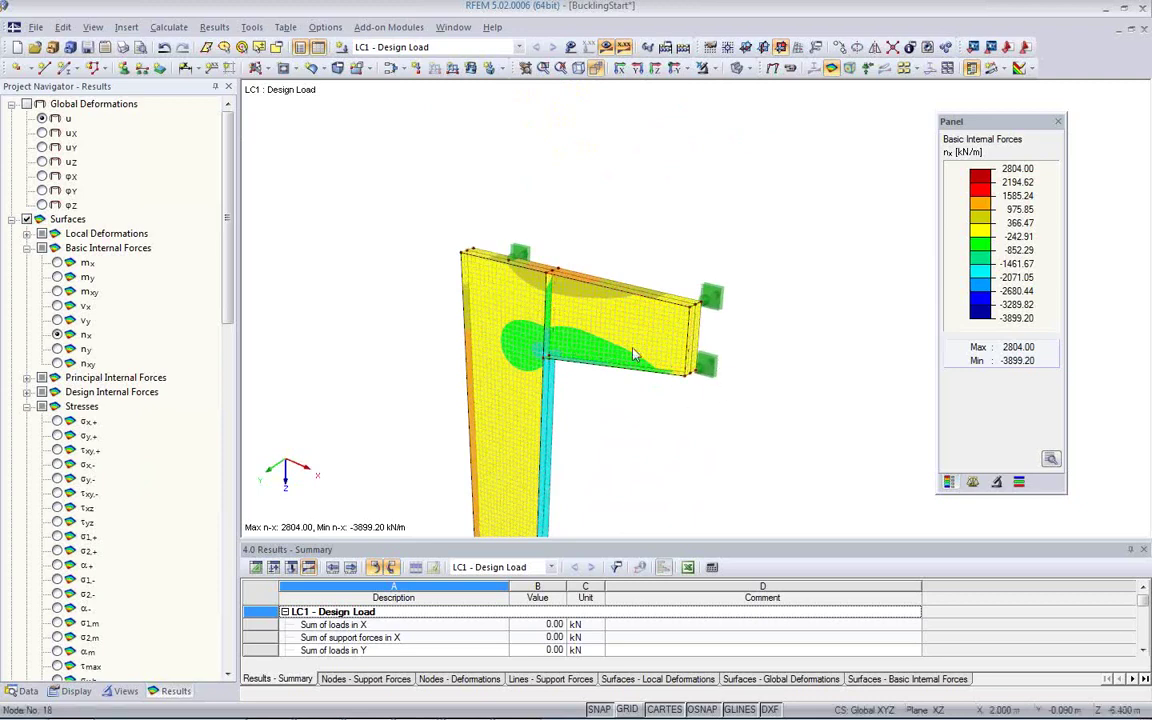
{"action": "scroll", "coordinate": [569, 300], "scroll_direction": "up", "scroll_amount": 4}
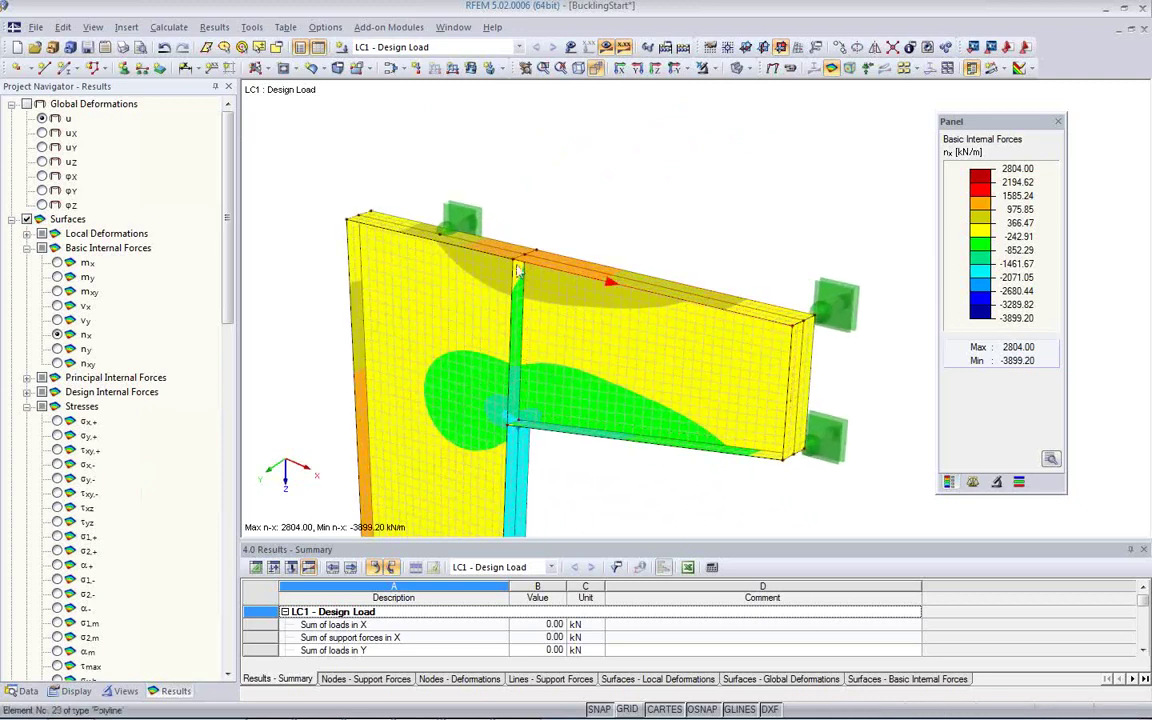
{"action": "scroll", "coordinate": [548, 267], "scroll_direction": "up", "scroll_amount": 2}
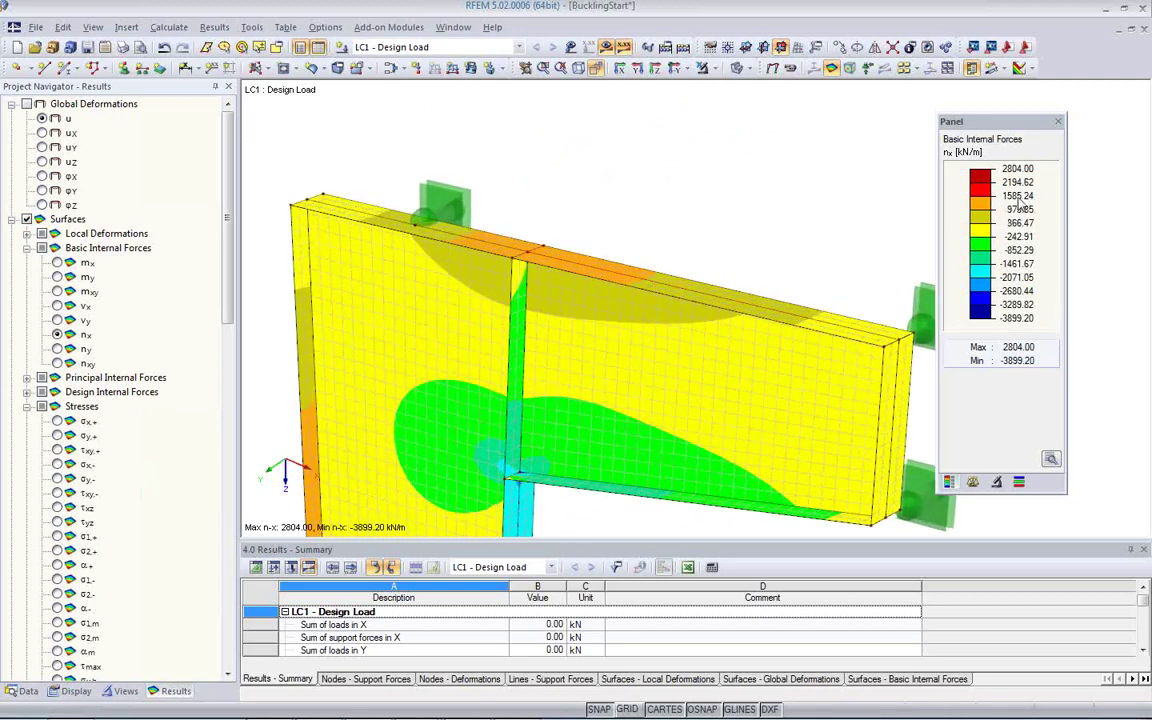
{"action": "scroll", "coordinate": [548, 427], "scroll_direction": "down", "scroll_amount": 5, "text": "shift"}
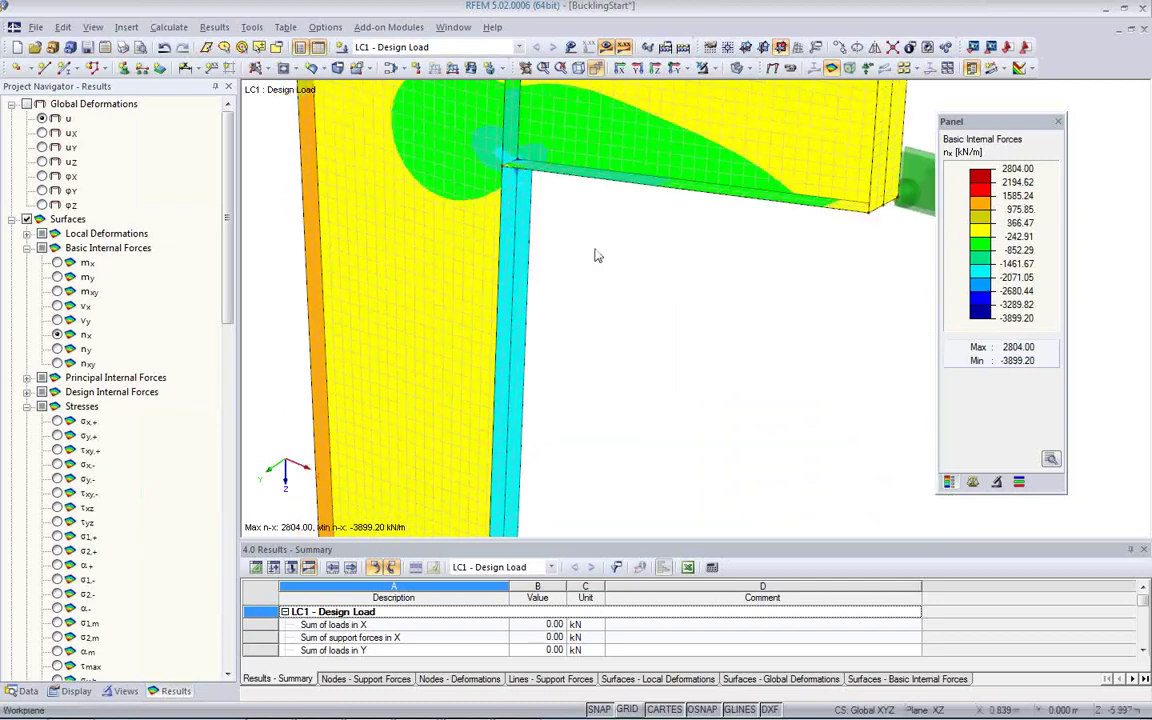
{"action": "scroll", "coordinate": [520, 385], "scroll_direction": "down", "scroll_amount": 3}
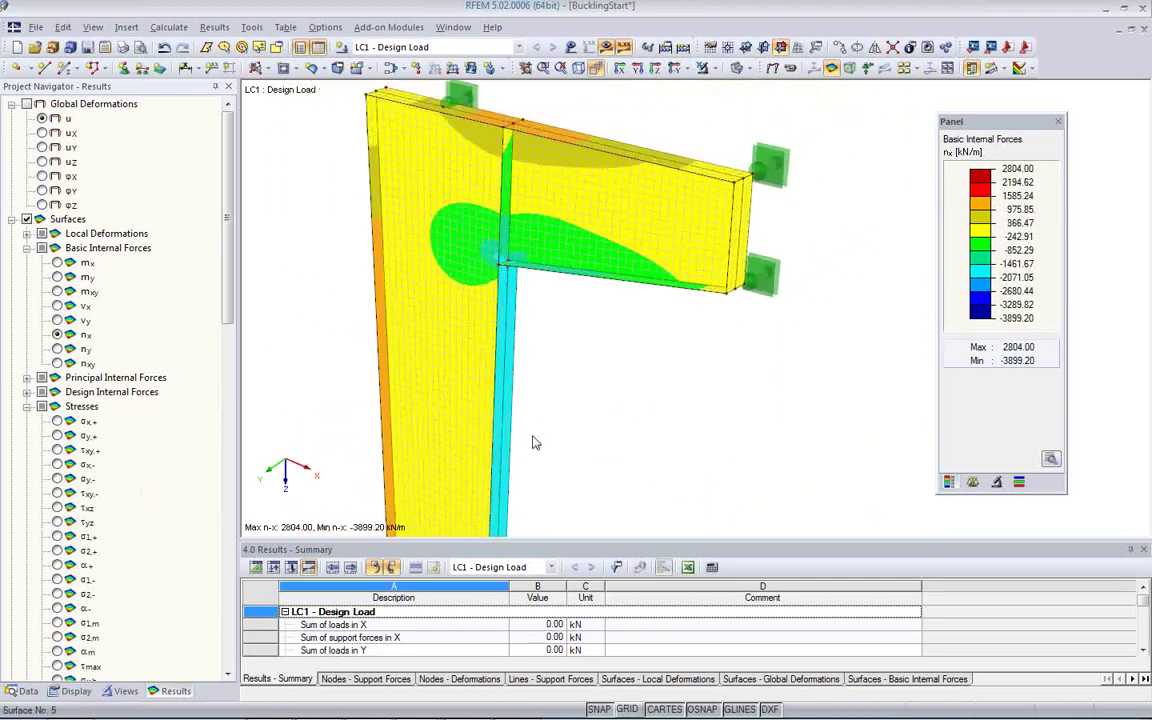
{"action": "middle_click_drag", "start_coordinate": [547, 366], "coordinate": [568, 329]}
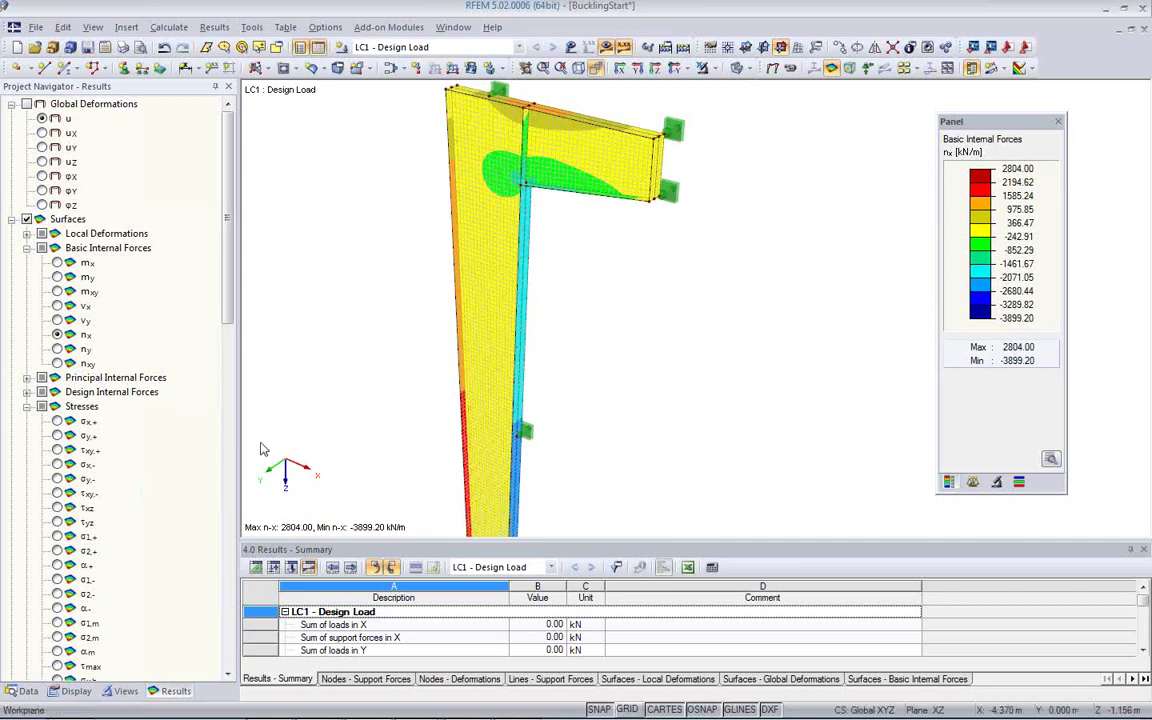
Step: Compare the surface stresses σx,+, σy,+ and σy,- on the column and bracket
{"action": "scroll", "coordinate": [232, 298], "scroll_direction": "down", "scroll_amount": 4}
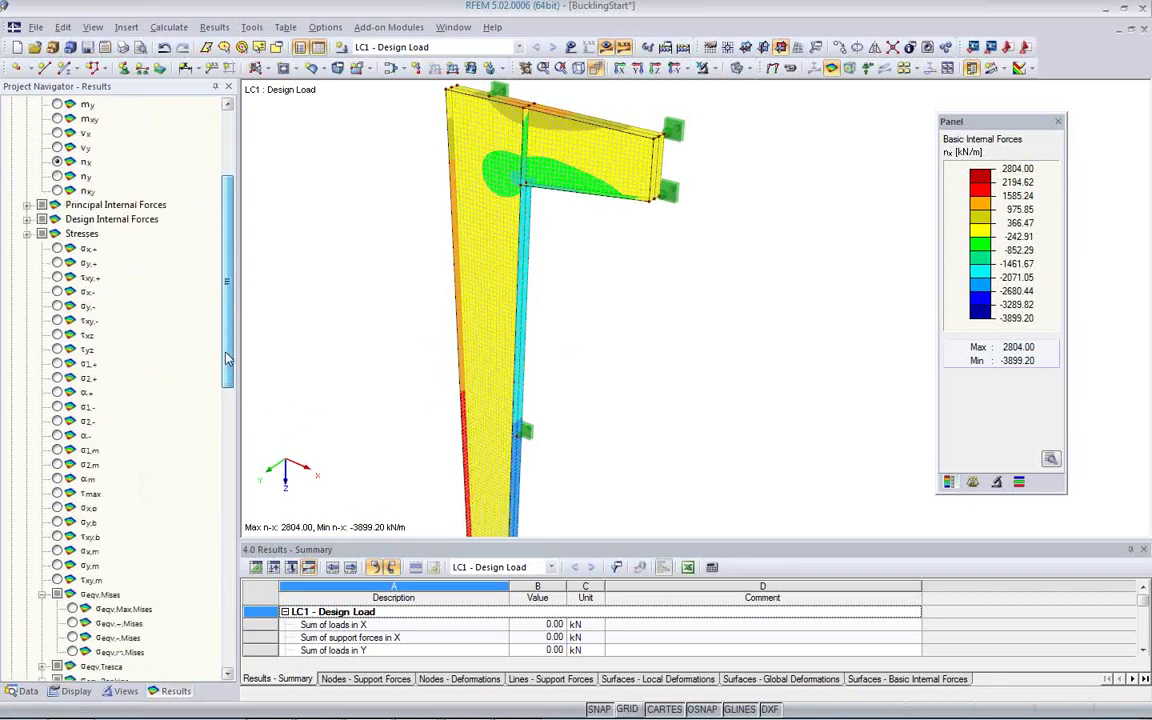
{"action": "left_click", "coordinate": [58, 249]}
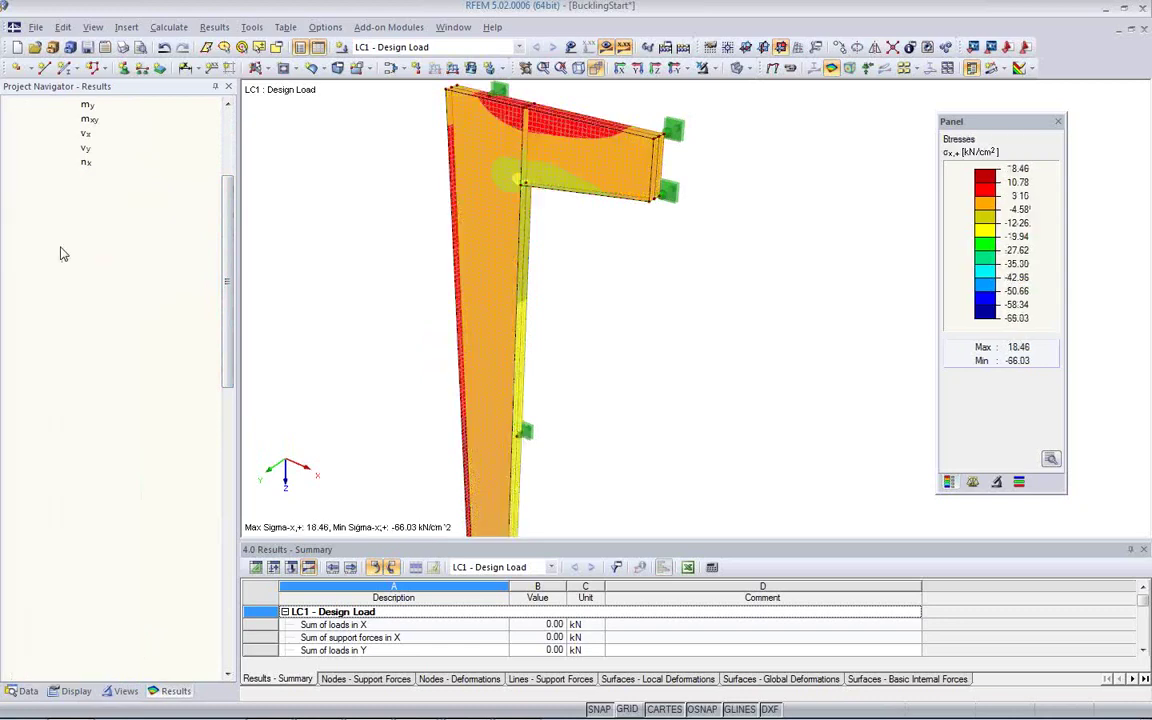
{"action": "left_click", "coordinate": [57, 263]}
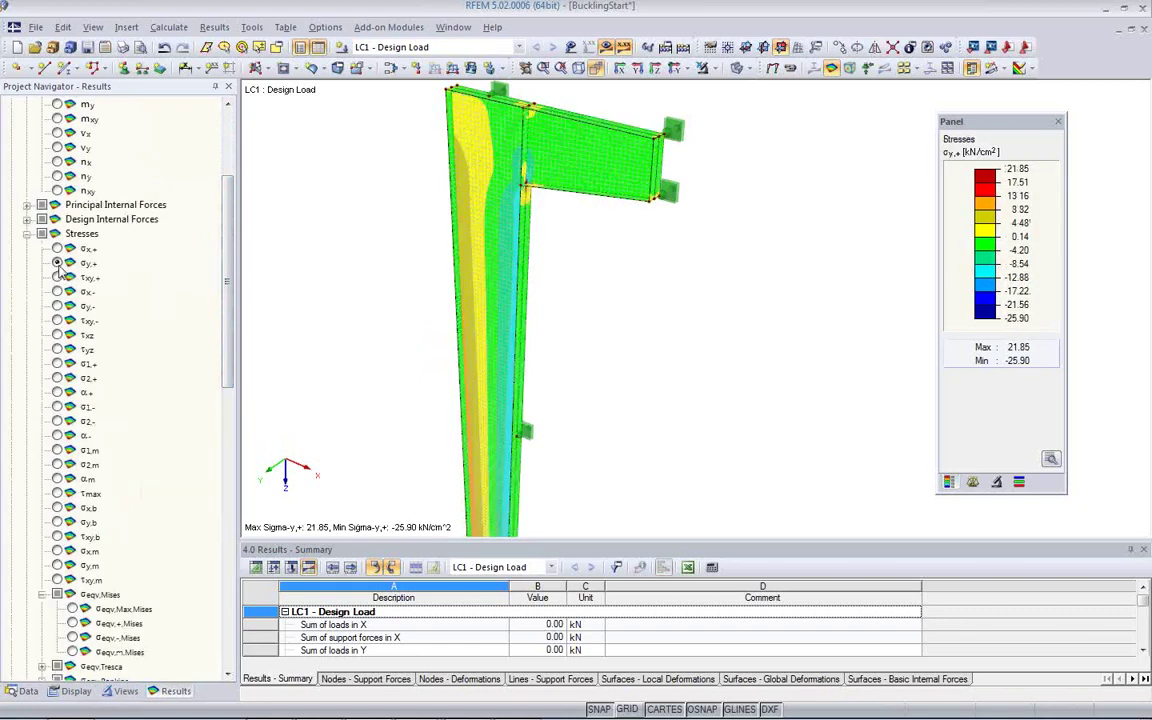
{"action": "left_click", "coordinate": [57, 249]}
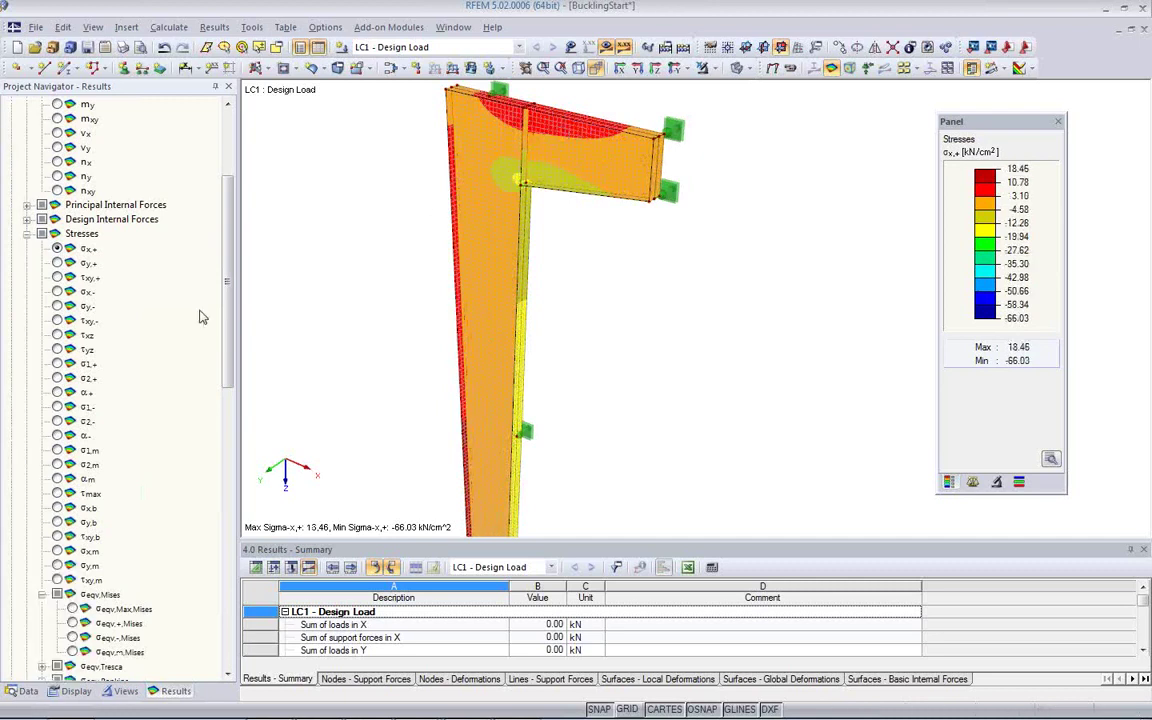
{"action": "left_click", "coordinate": [57, 306]}
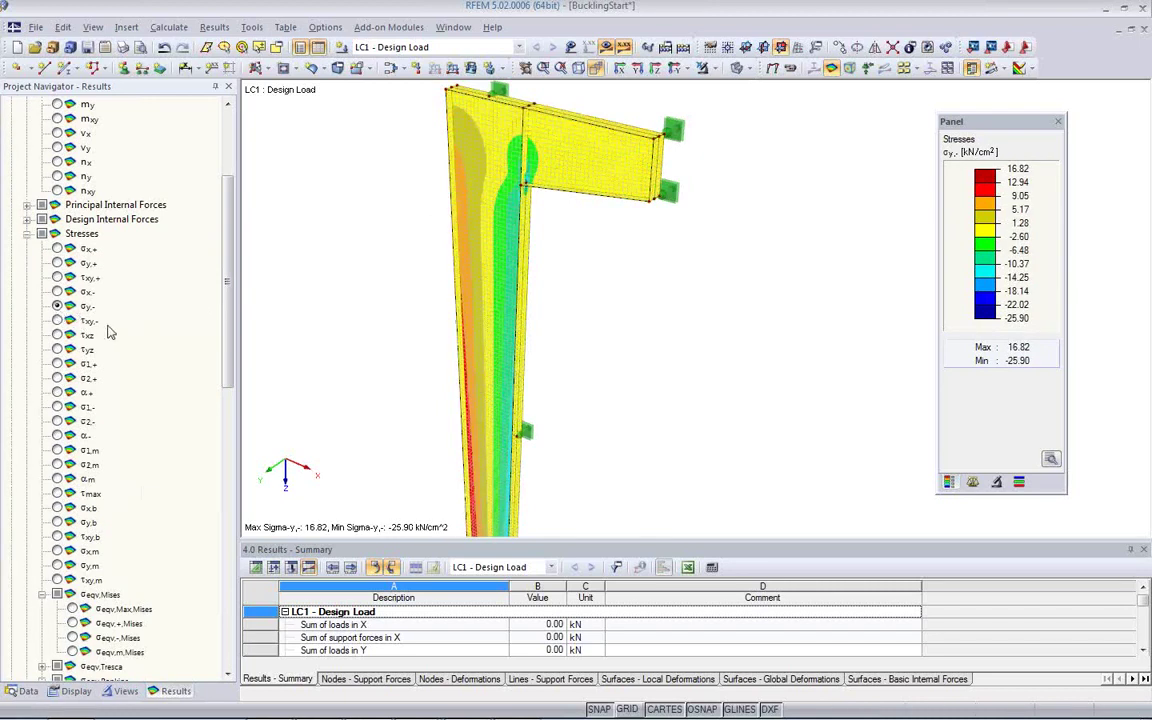
Step: Display the σx,+ and σy,- surface stresses in turn and compare their distribution over the frame
{"action": "left_click", "coordinate": [57, 249]}
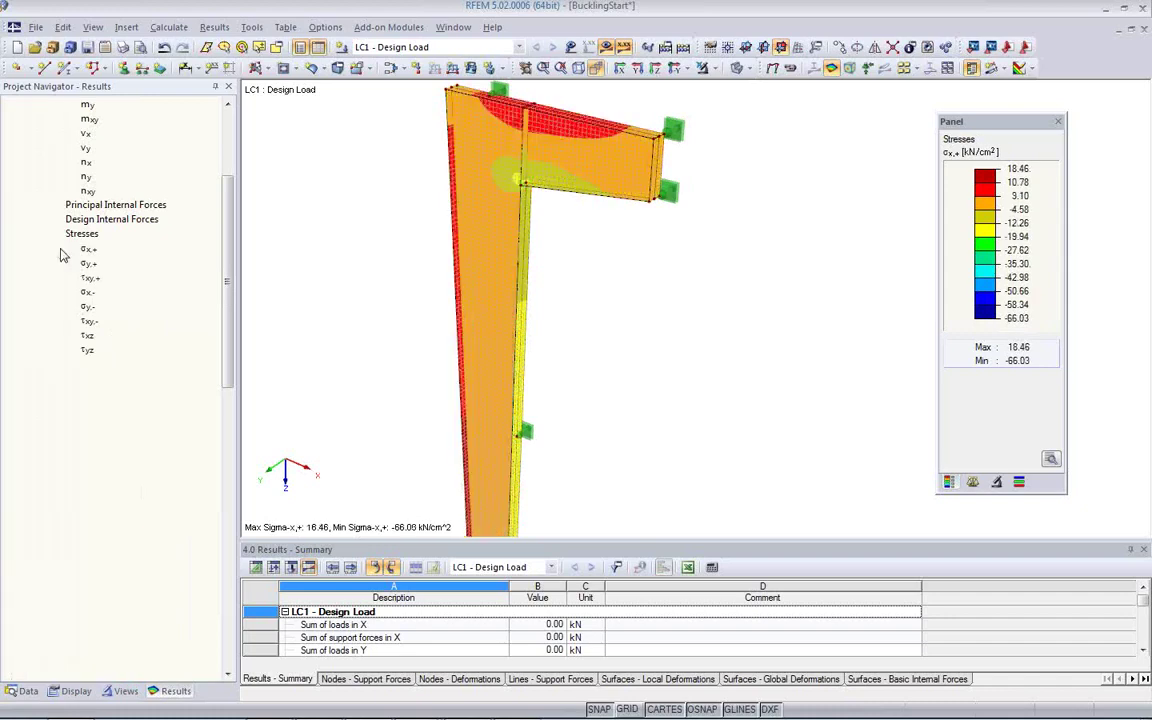
{"action": "middle_click_drag", "start_coordinate": [404, 337], "coordinate": [514, 303], "text": "ctrl"}
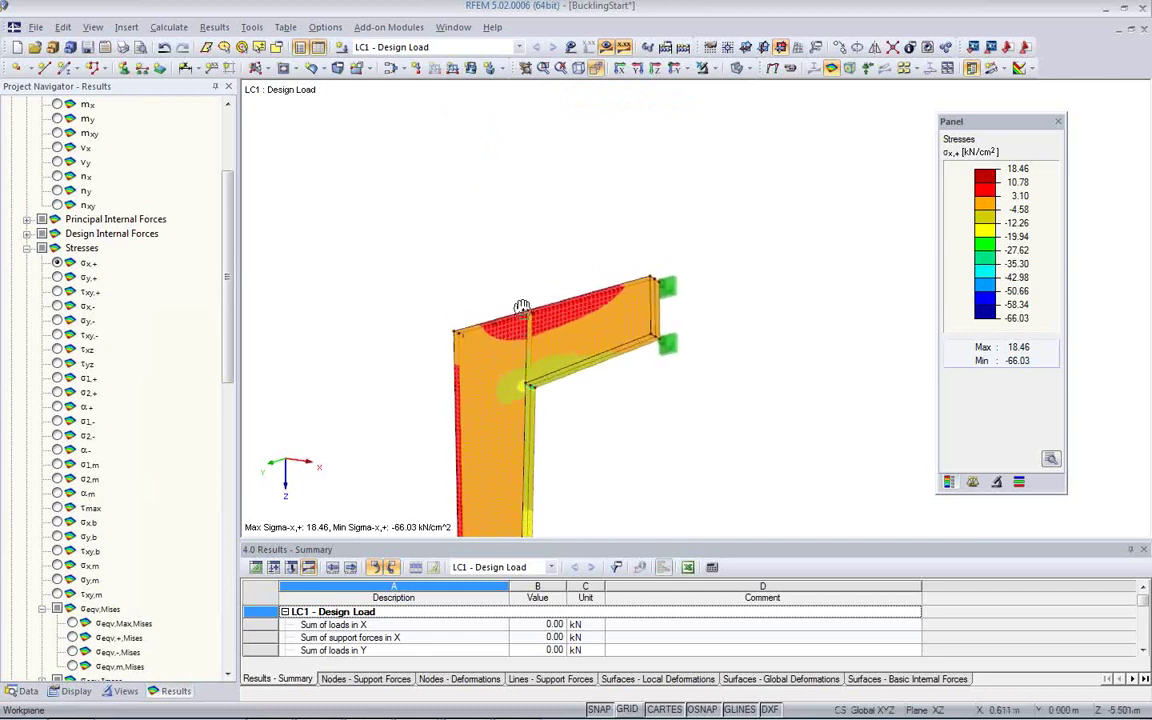
{"action": "scroll", "coordinate": [224, 384], "scroll_direction": "up", "scroll_amount": 1}
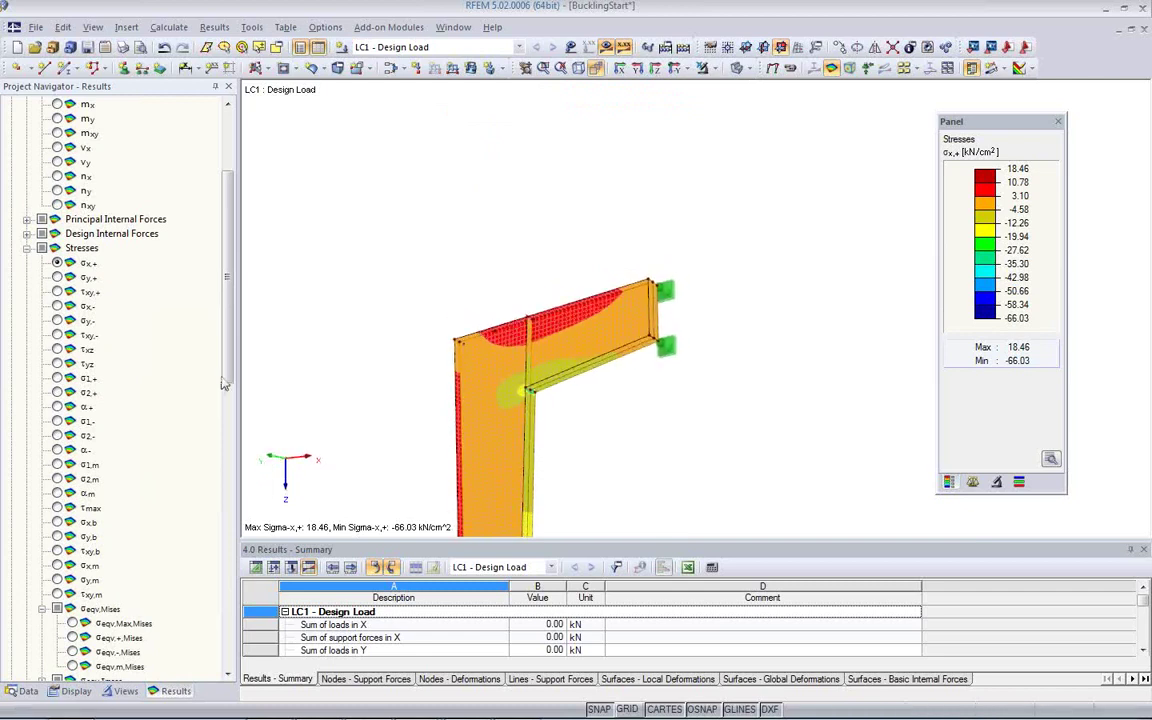
{"action": "left_click", "coordinate": [57, 320]}
{"action": "middle_click_drag", "start_coordinate": [514, 352], "coordinate": [520, 384], "text": "ctrl"}
{"action": "scroll", "coordinate": [527, 287], "scroll_direction": "down", "scroll_amount": 4}
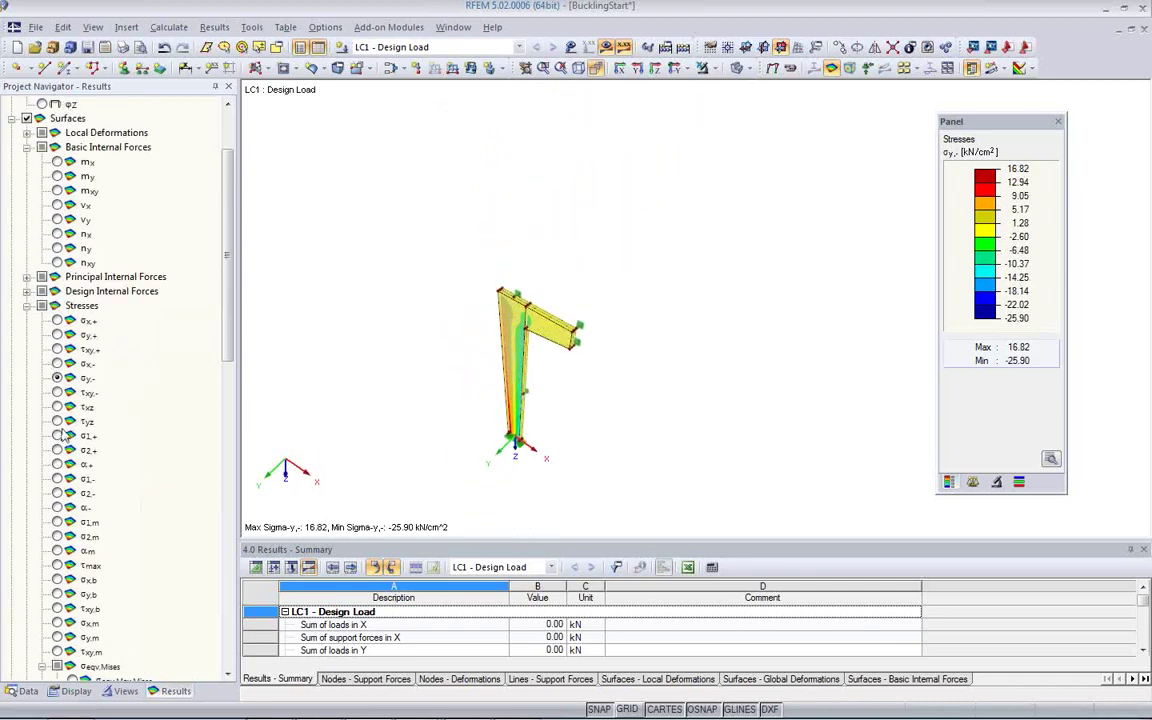
Step: Display the equivalent stress σeqv,Max,Mises on the surfaces and examine the inner corner between column and beam
{"action": "scroll", "coordinate": [115, 350], "scroll_direction": "down", "scroll_amount": 4}
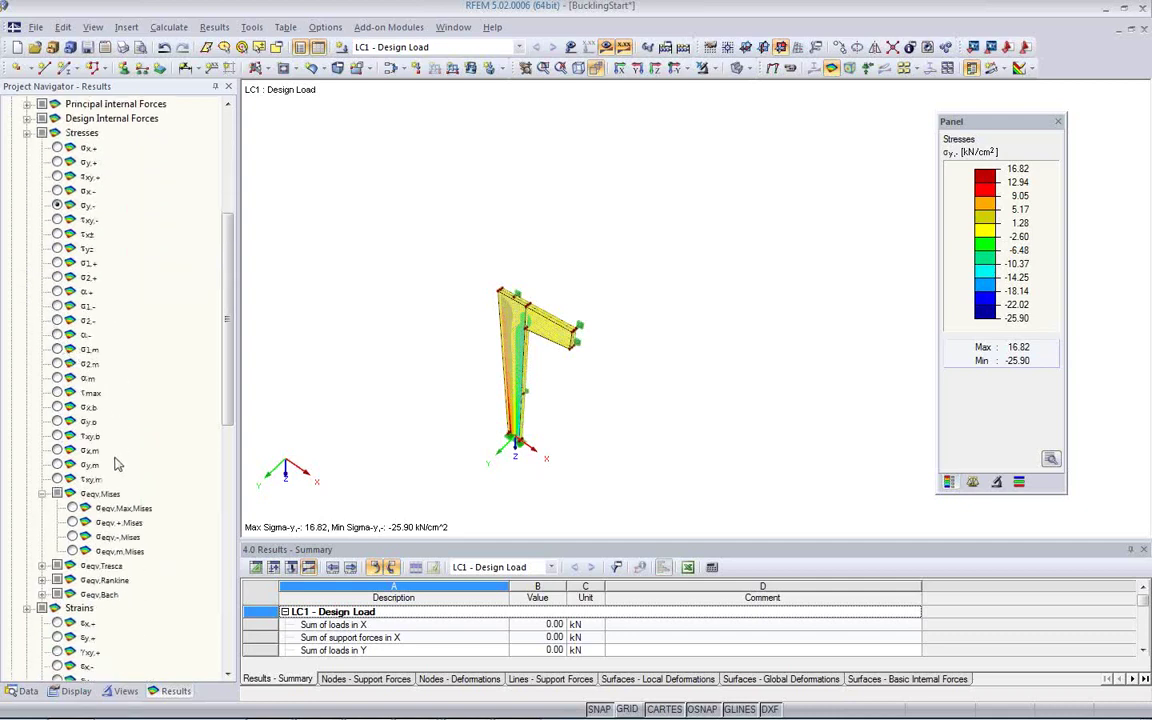
{"action": "left_click", "coordinate": [72, 508]}
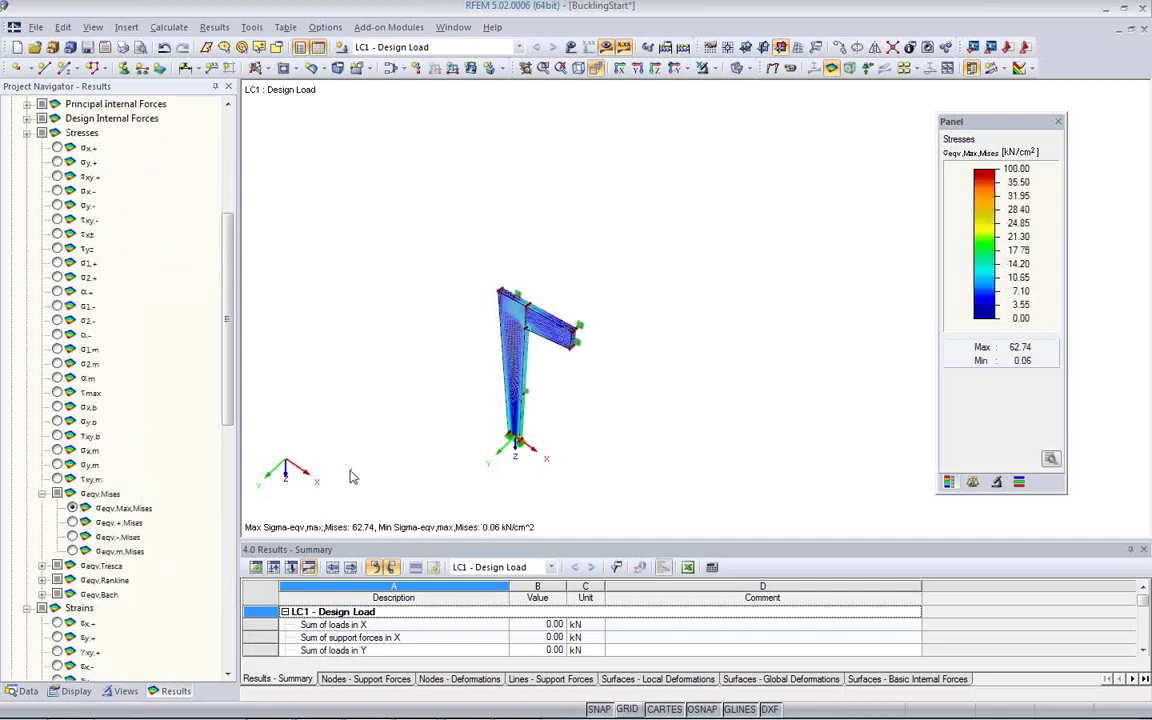
{"action": "middle_click_drag", "start_coordinate": [567, 385], "coordinate": [636, 256], "text": "ctrl"}
{"action": "scroll", "coordinate": [567, 321], "scroll_direction": "up", "scroll_amount": 3}
{"action": "mouse_move", "coordinate": [535, 322]}
{"action": "middle_mouse_down"}
{"action": "mouse_move", "coordinate": [590, 205]}
{"action": "mouse_move", "coordinate": [517, 234]}
{"action": "mouse_move", "coordinate": [425, 239]}
{"action": "mouse_move", "coordinate": [754, 271]}
{"action": "mouse_move", "coordinate": [522, 324]}
{"action": "middle_mouse_up"}
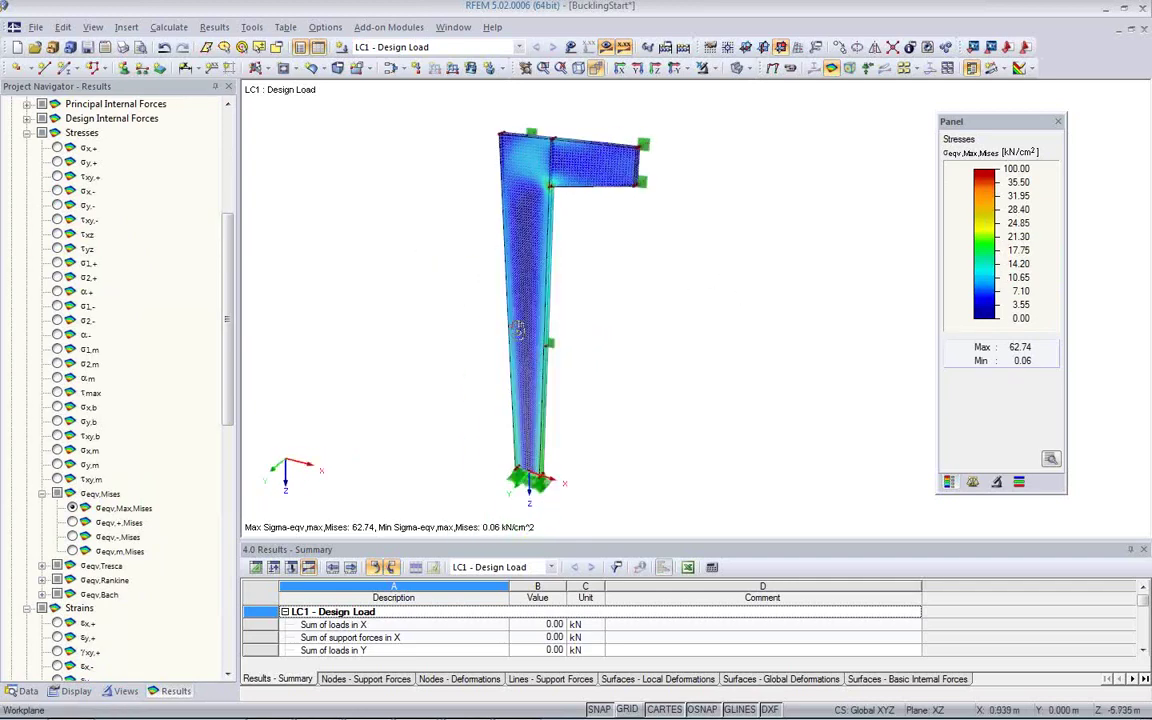
{"action": "scroll", "coordinate": [540, 216], "scroll_direction": "up", "scroll_amount": 4}
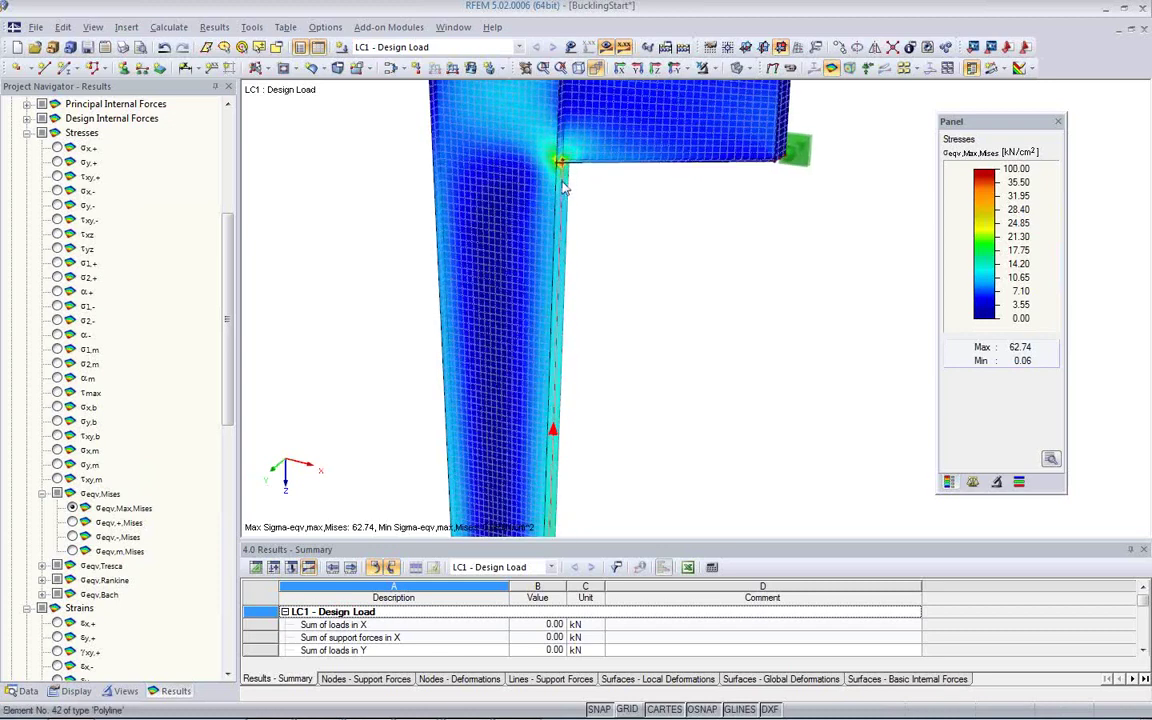
{"action": "scroll", "coordinate": [478, 258], "scroll_direction": "down", "scroll_amount": 5}
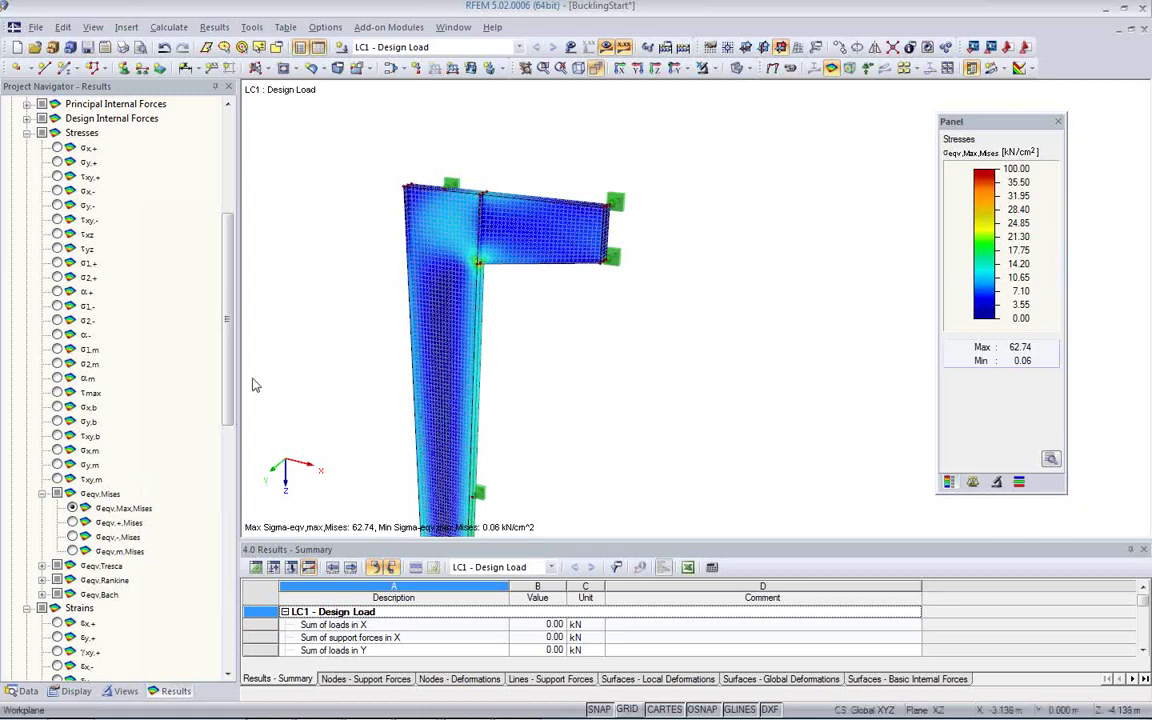
Step: Open the RF-STEEL Surfaces add-on module and review its limit state load cases, materials and surface thicknesses
{"action": "left_click", "coordinate": [27, 691]}
{"action": "scroll", "coordinate": [125, 475], "scroll_direction": "down", "scroll_amount": 4}
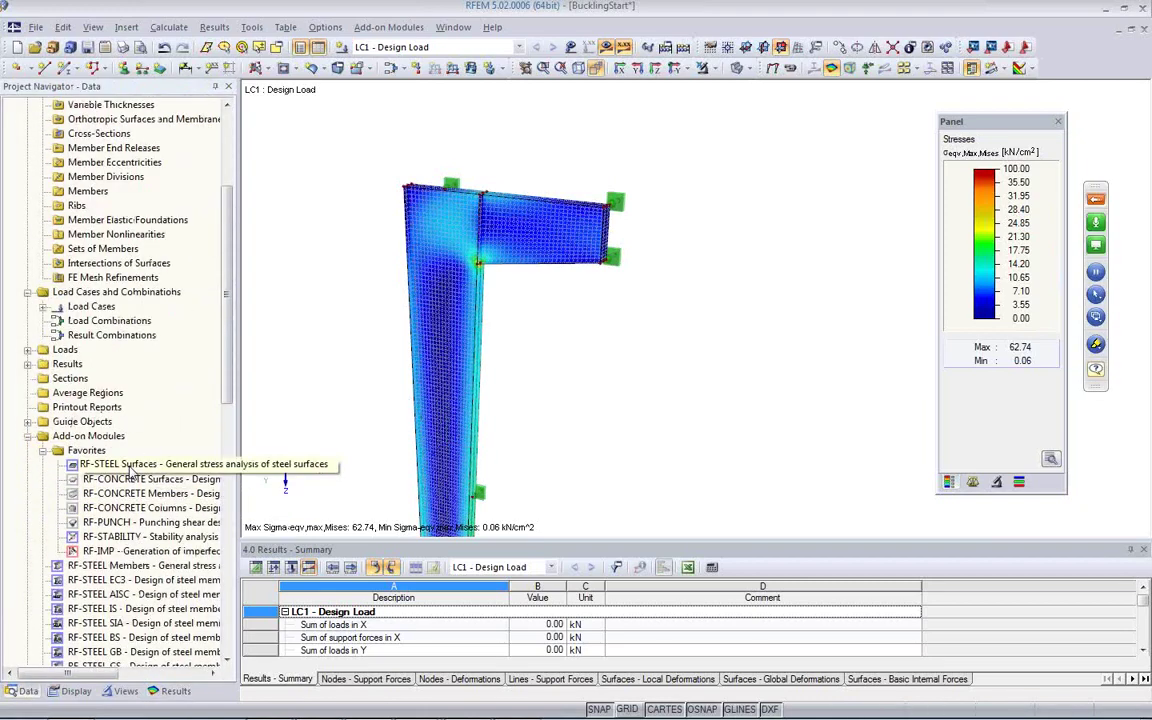
{"action": "double_click", "coordinate": [128, 464]}
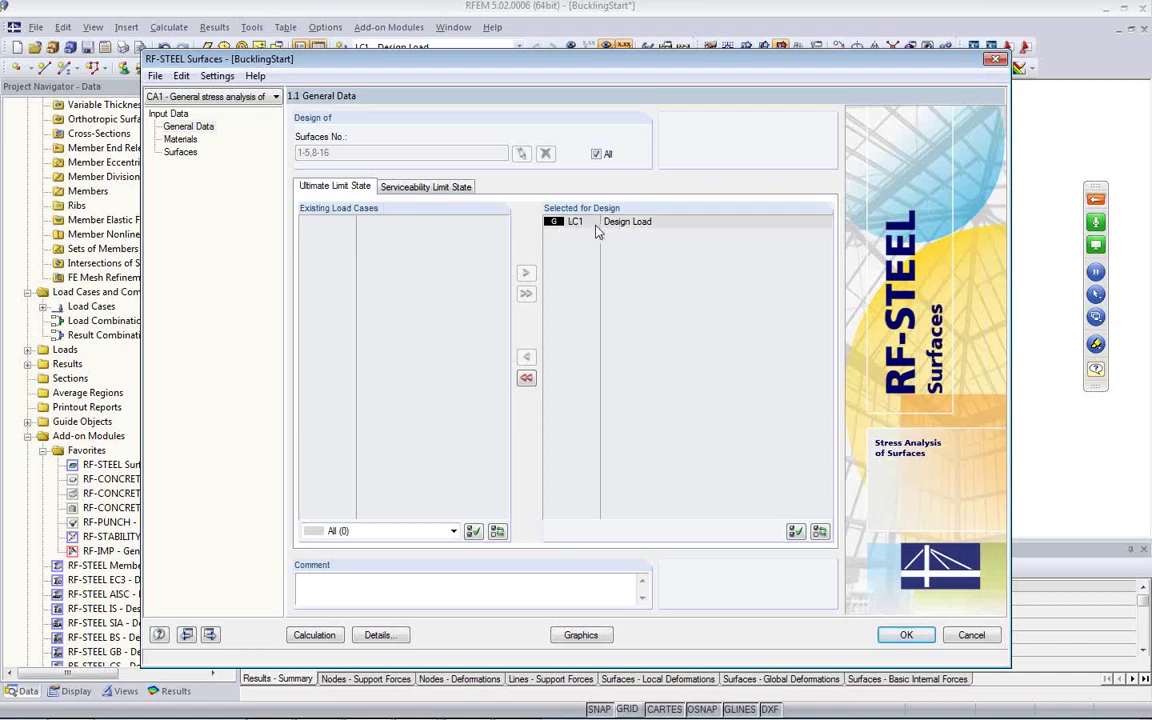
{"action": "left_click", "coordinate": [432, 188]}
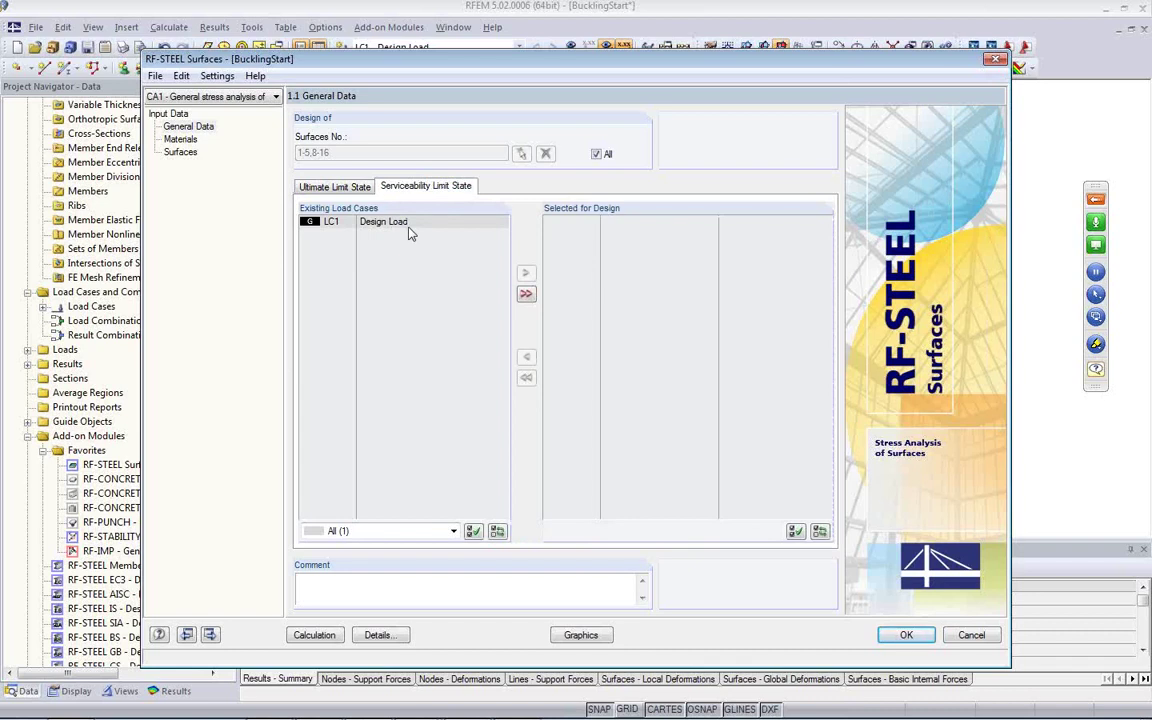
{"action": "left_click", "coordinate": [330, 186]}
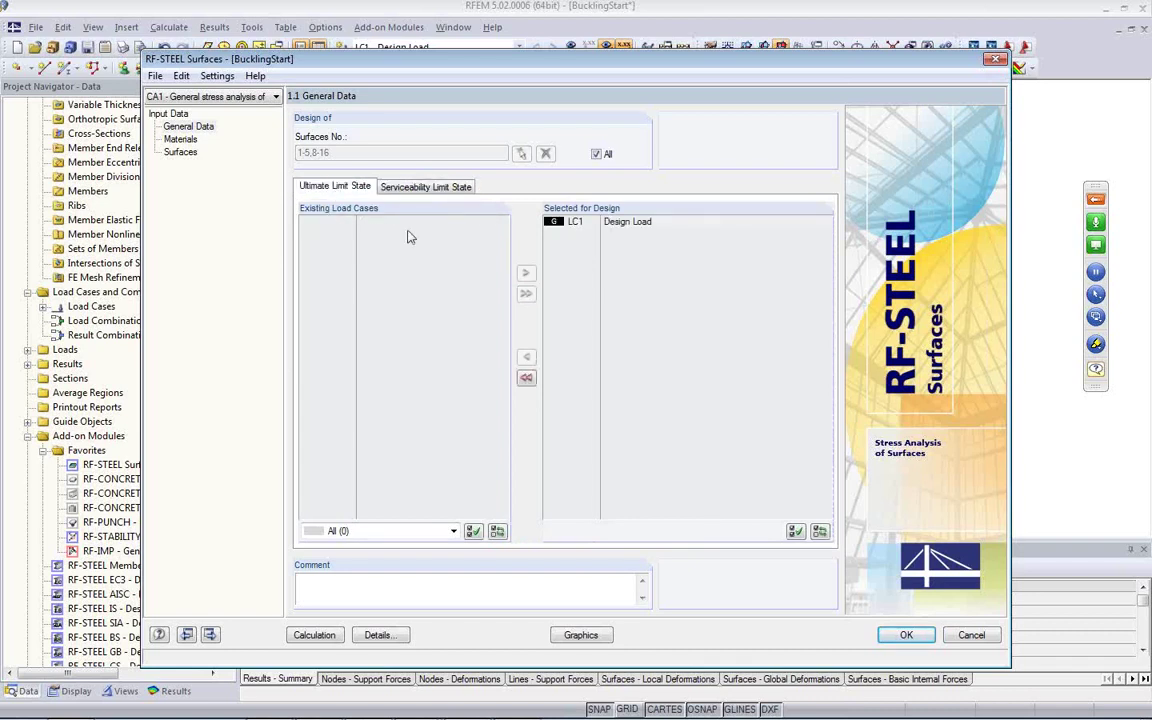
{"action": "left_click", "coordinate": [182, 139]}
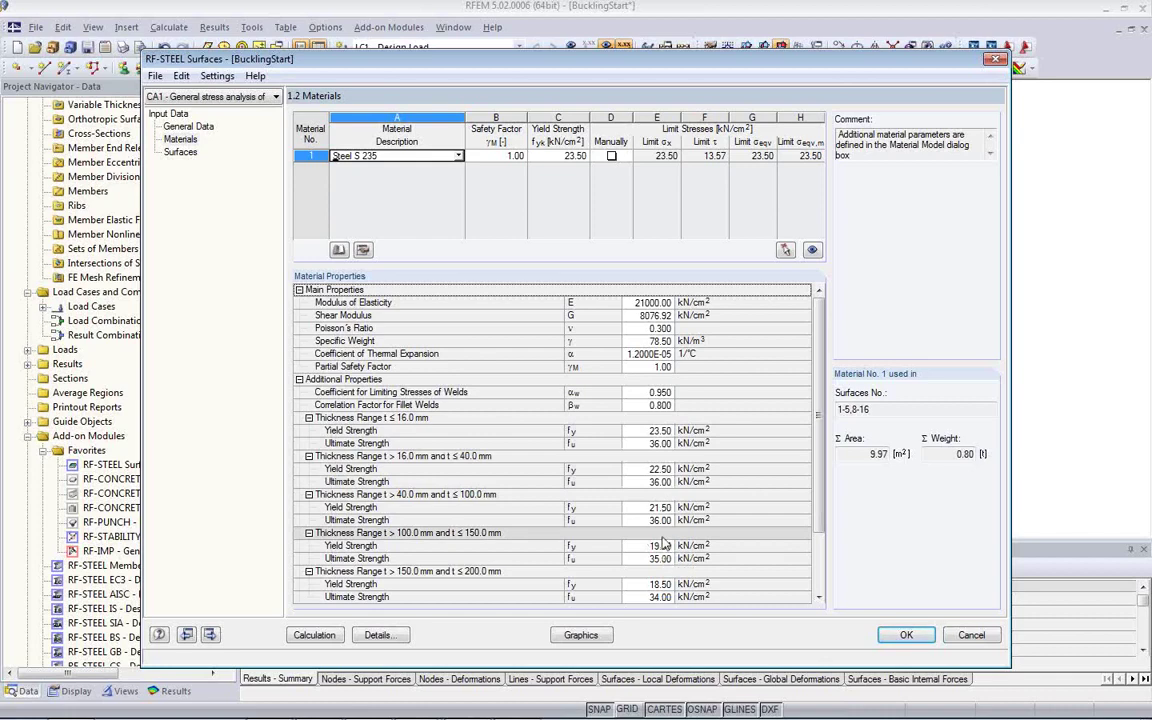
{"action": "left_click", "coordinate": [182, 153]}
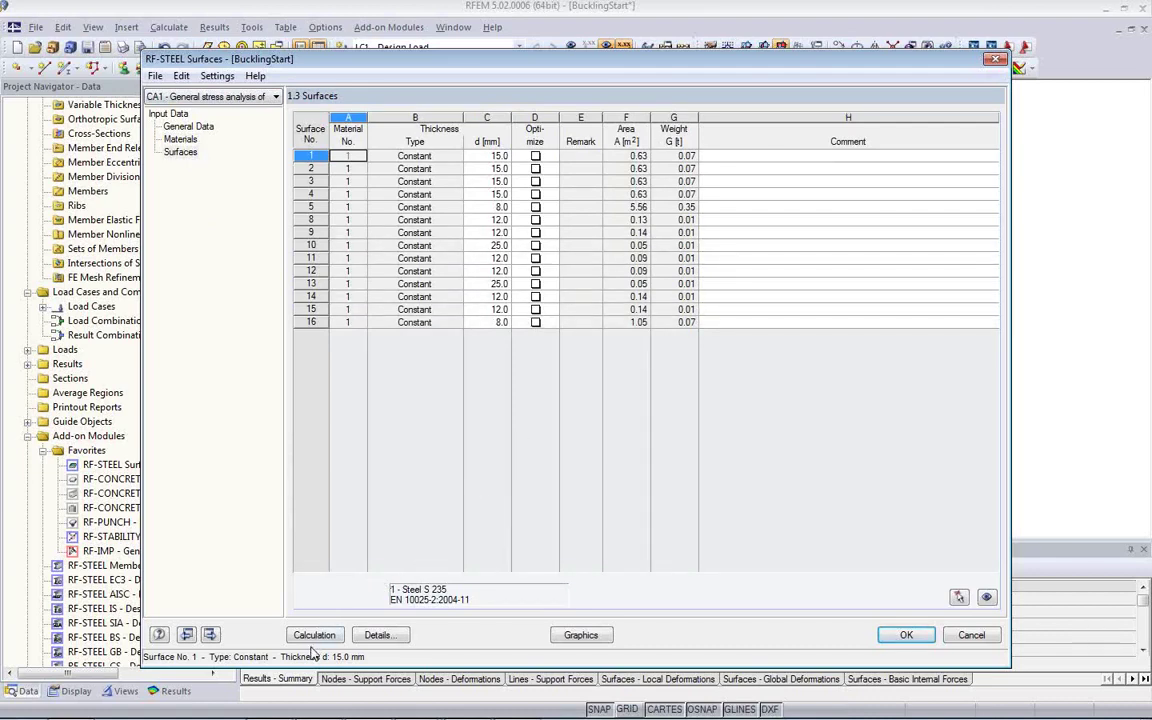
Step: Review the module's stress, serviceability and analysis option details, and run the surface stress calculation
{"action": "left_click", "coordinate": [391, 639]}
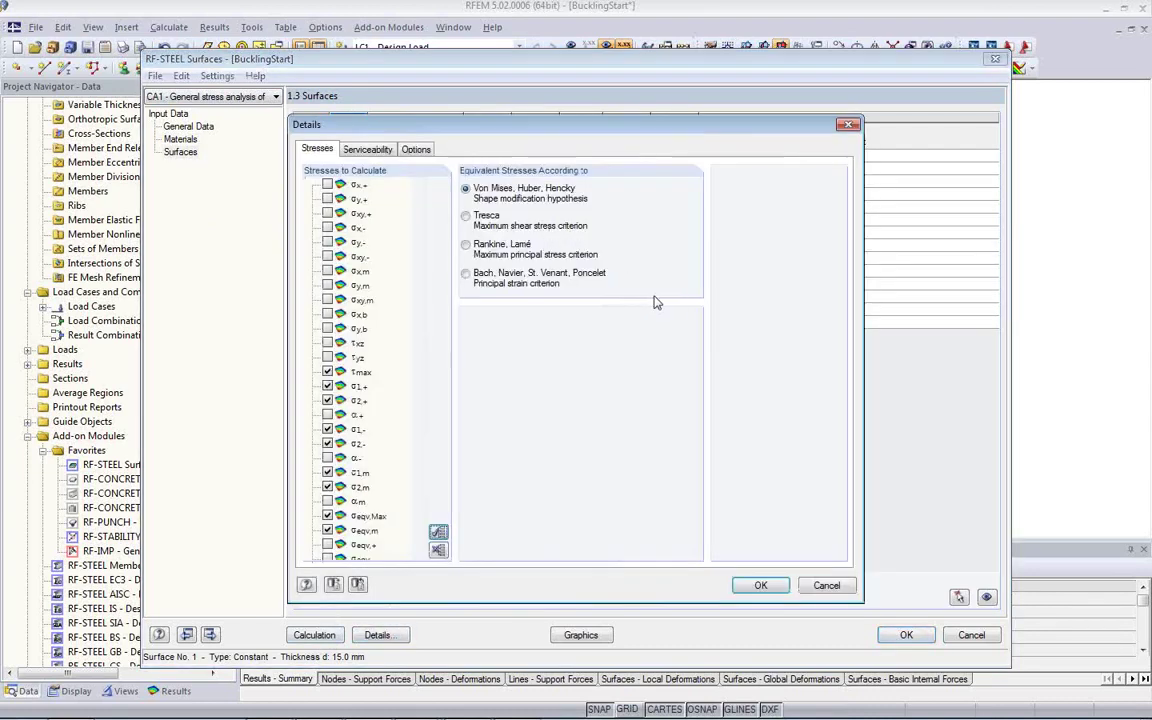
{"action": "scroll", "coordinate": [424, 336], "scroll_direction": "down", "scroll_amount": 1}
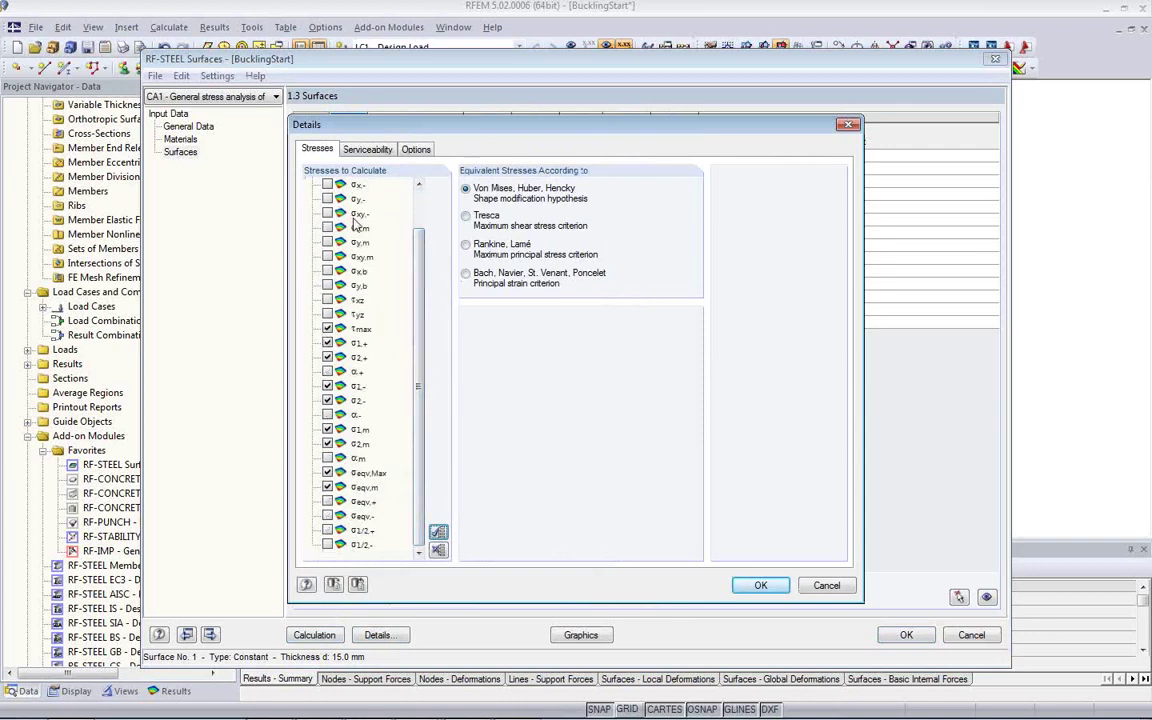
{"action": "left_click", "coordinate": [364, 150]}
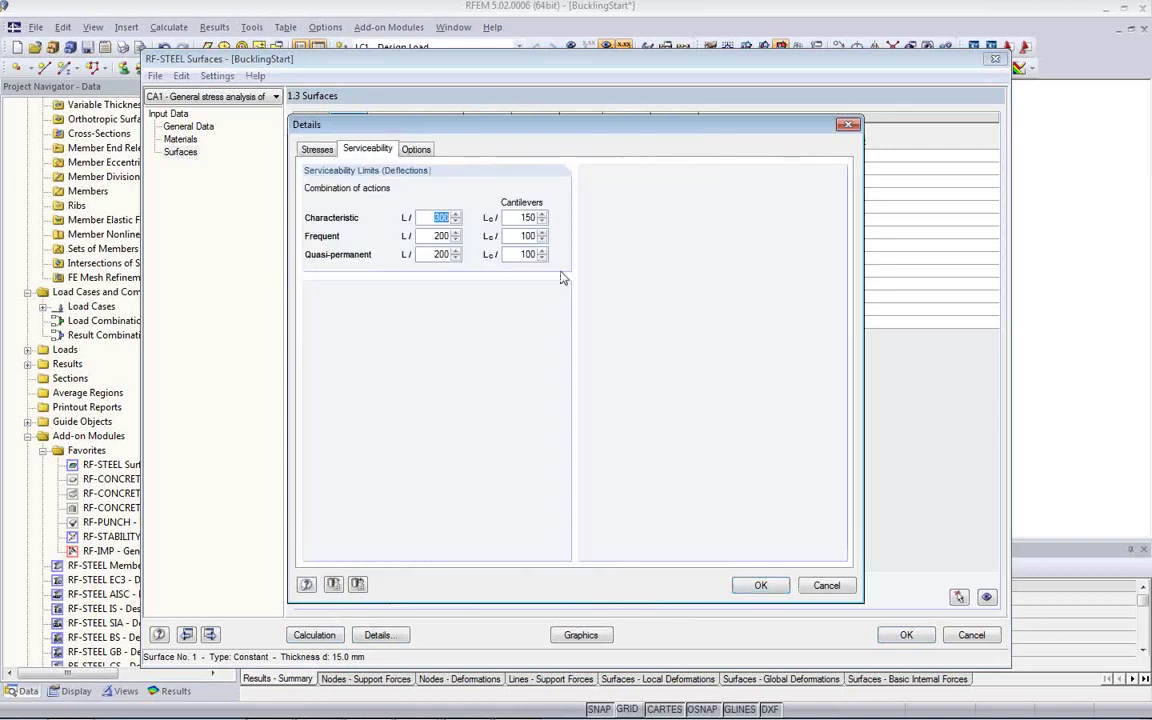
{"action": "left_click", "coordinate": [435, 236]}
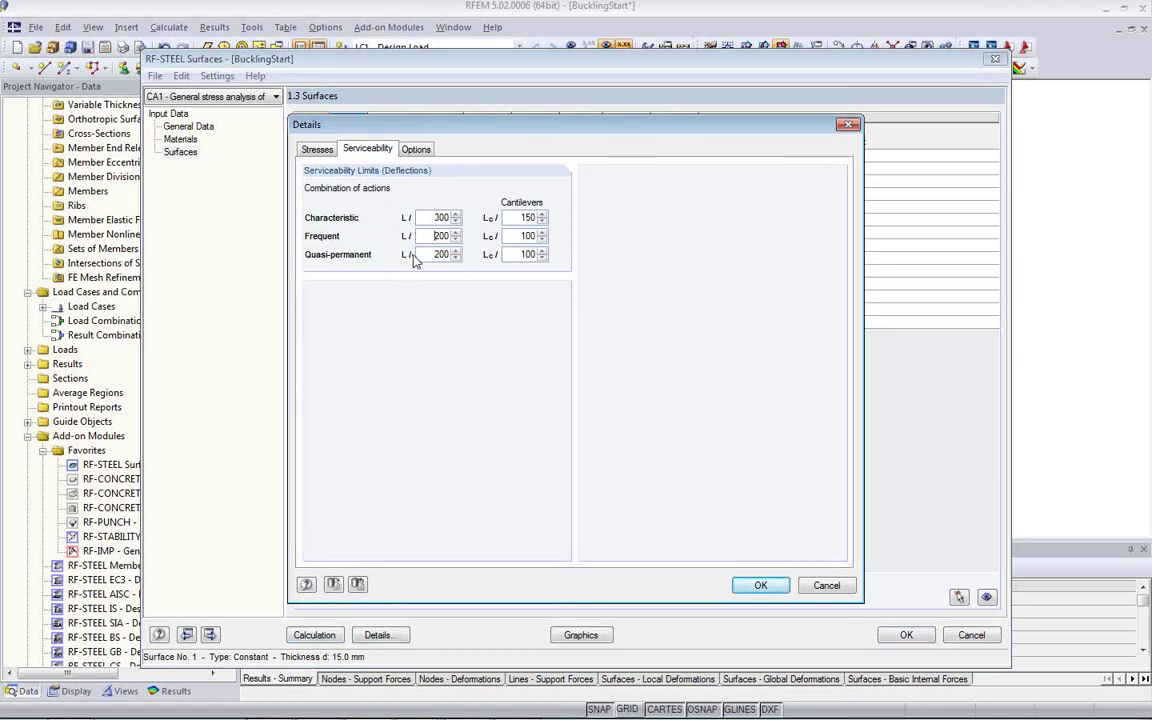
{"action": "left_click", "coordinate": [416, 150]}
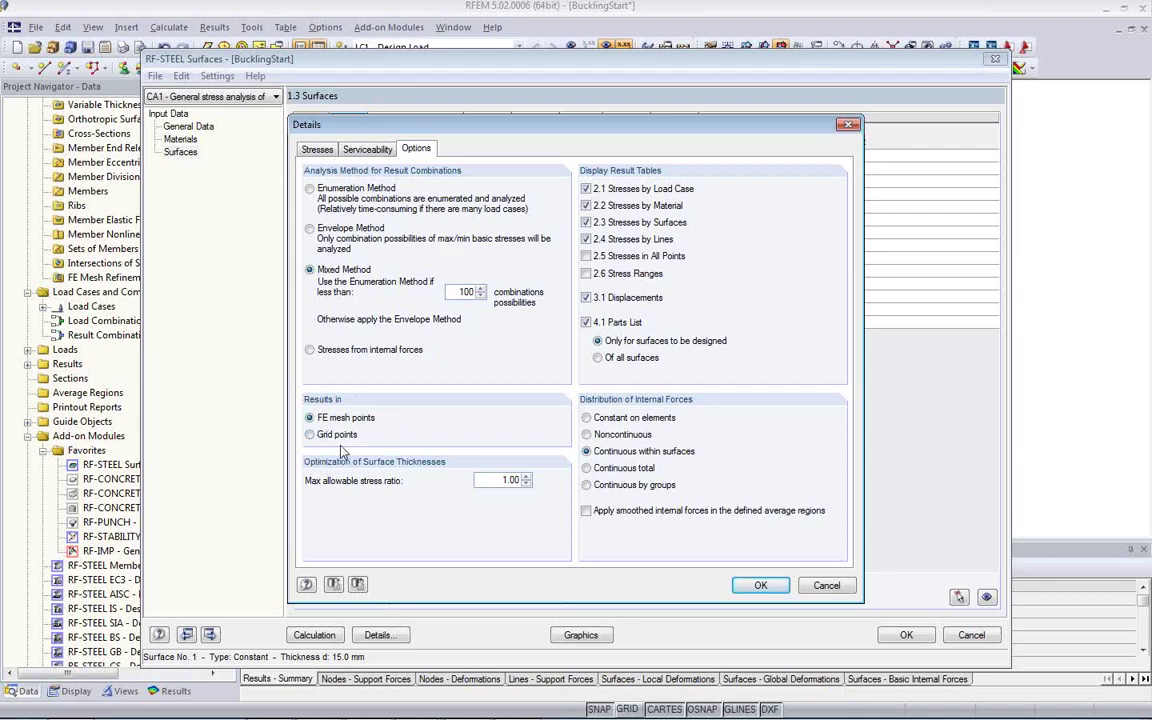
{"action": "left_click", "coordinate": [760, 586]}
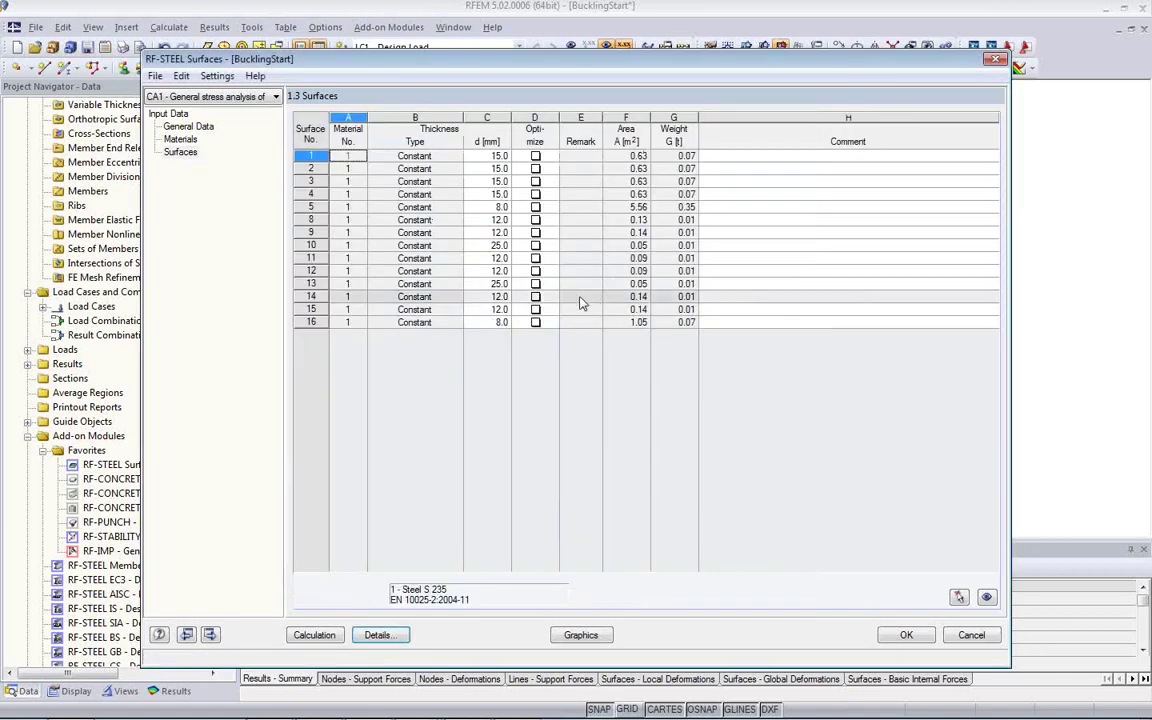
{"action": "left_click", "coordinate": [314, 636]}
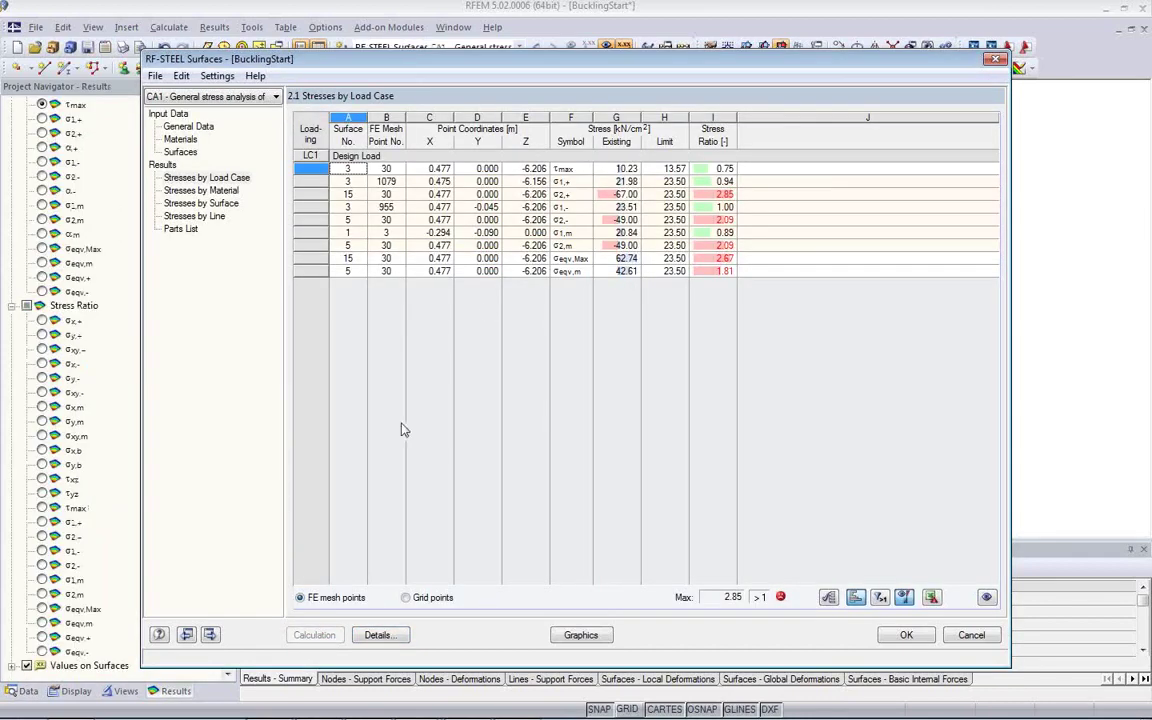
Step: Compare the σeqv,Max, σeqv,m, τmax and σ1,+ results by load case with their locations on the model
{"action": "left_click", "coordinate": [572, 258]}
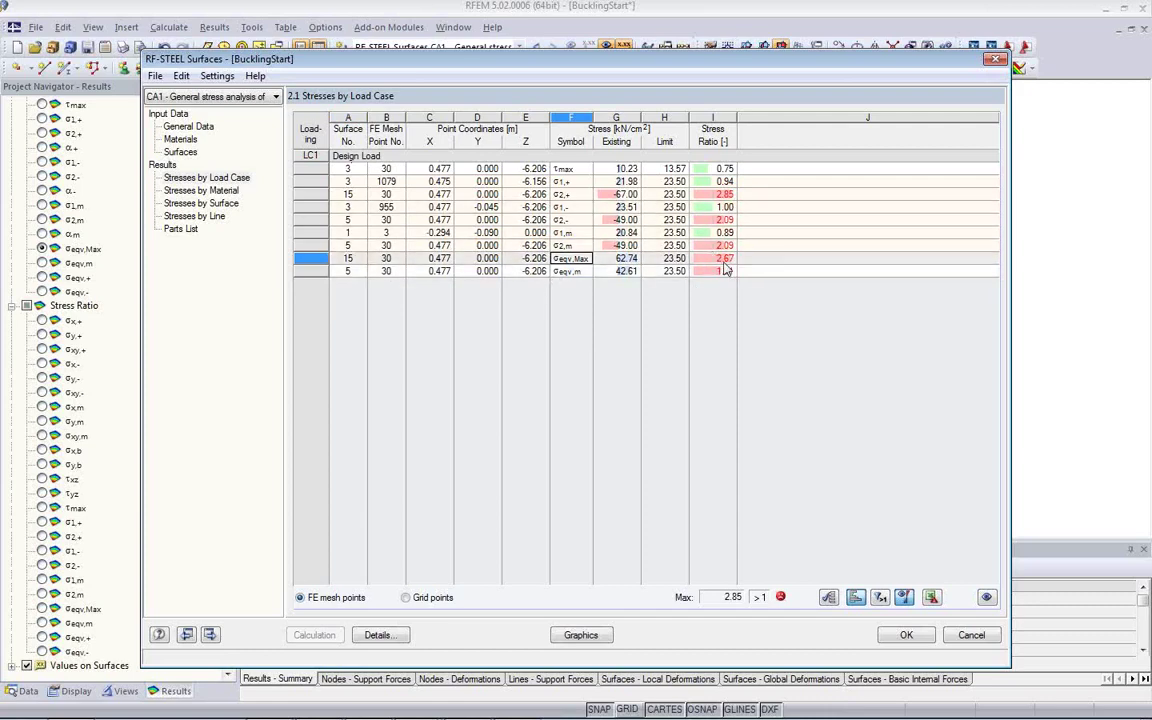
{"action": "left_click_drag", "start_coordinate": [540, 61], "coordinate": [563, 445]}
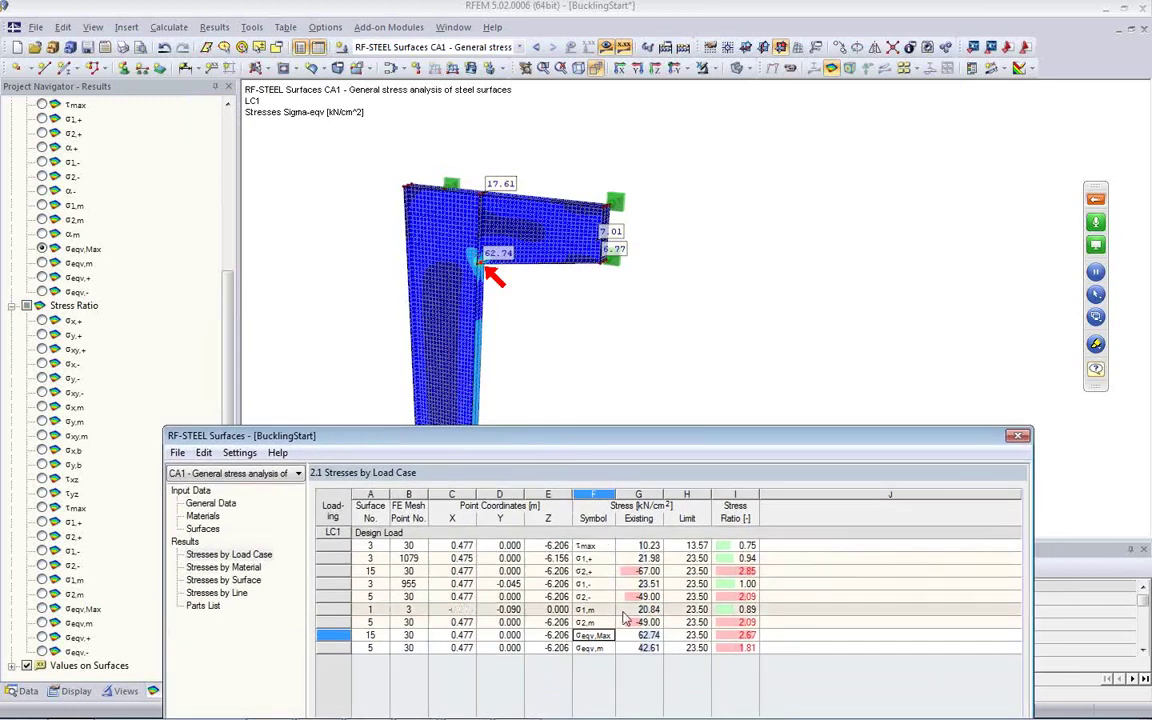
{"action": "left_click", "coordinate": [595, 649]}
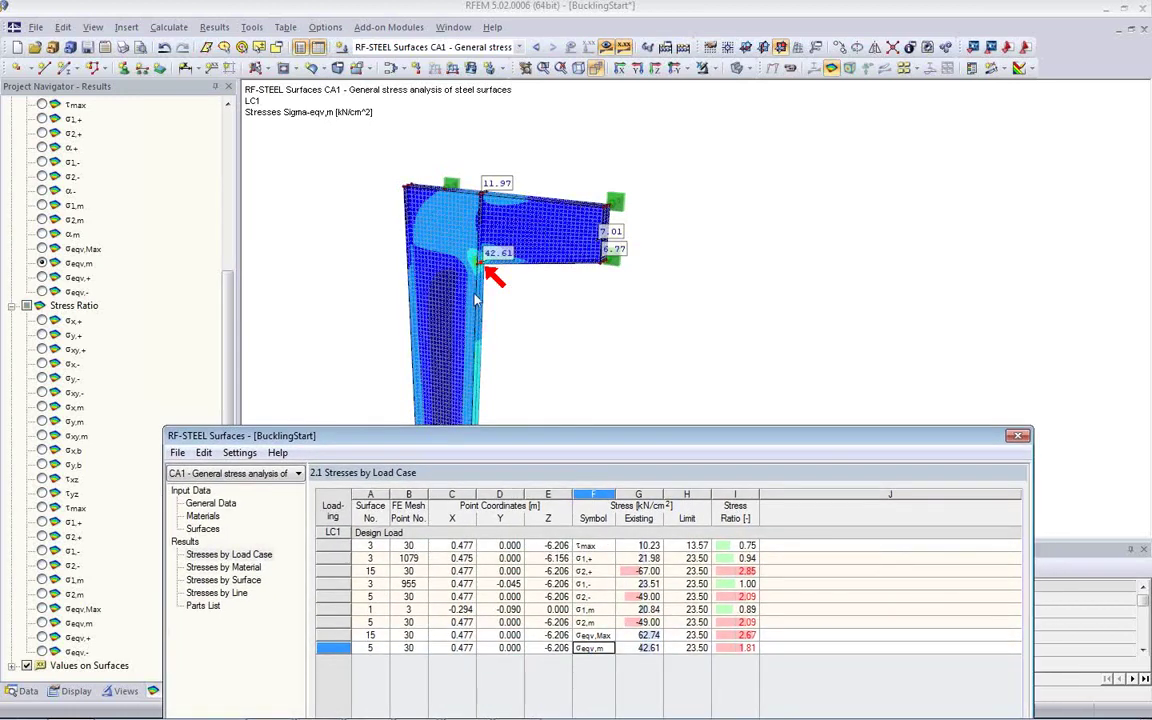
{"action": "left_click", "coordinate": [588, 546]}
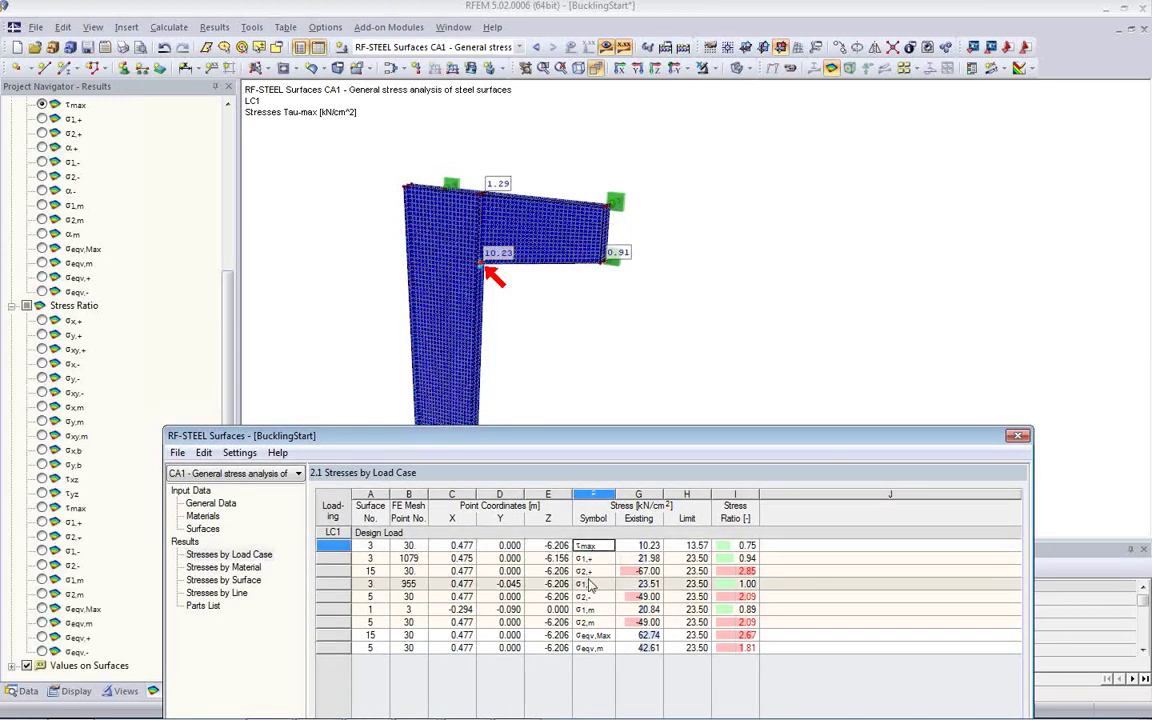
{"action": "left_click", "coordinate": [580, 559]}
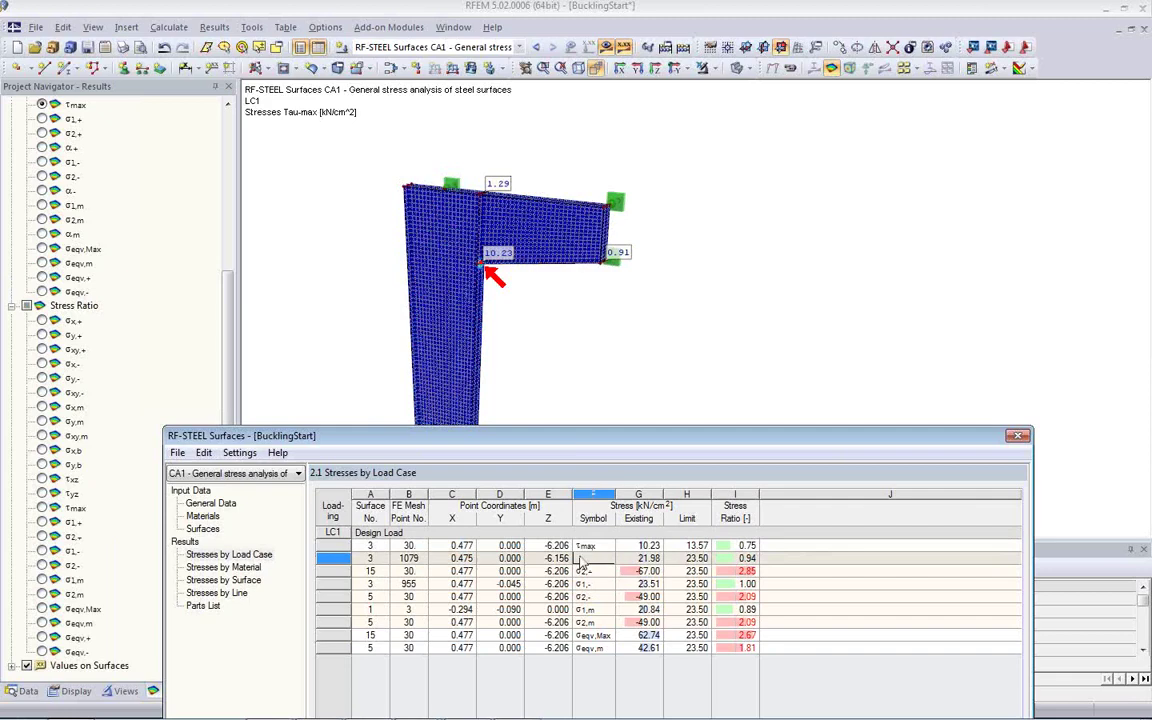
{"action": "left_click", "coordinate": [592, 637]}
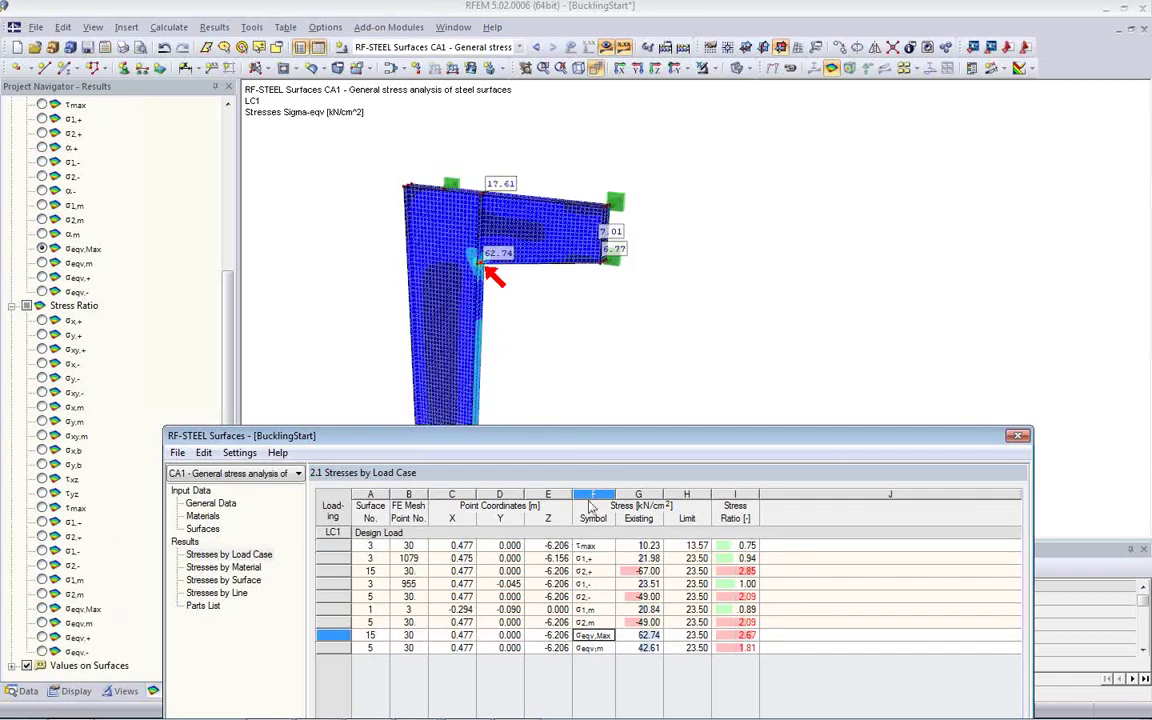
{"action": "left_click_drag", "start_coordinate": [560, 437], "coordinate": [558, 98]}
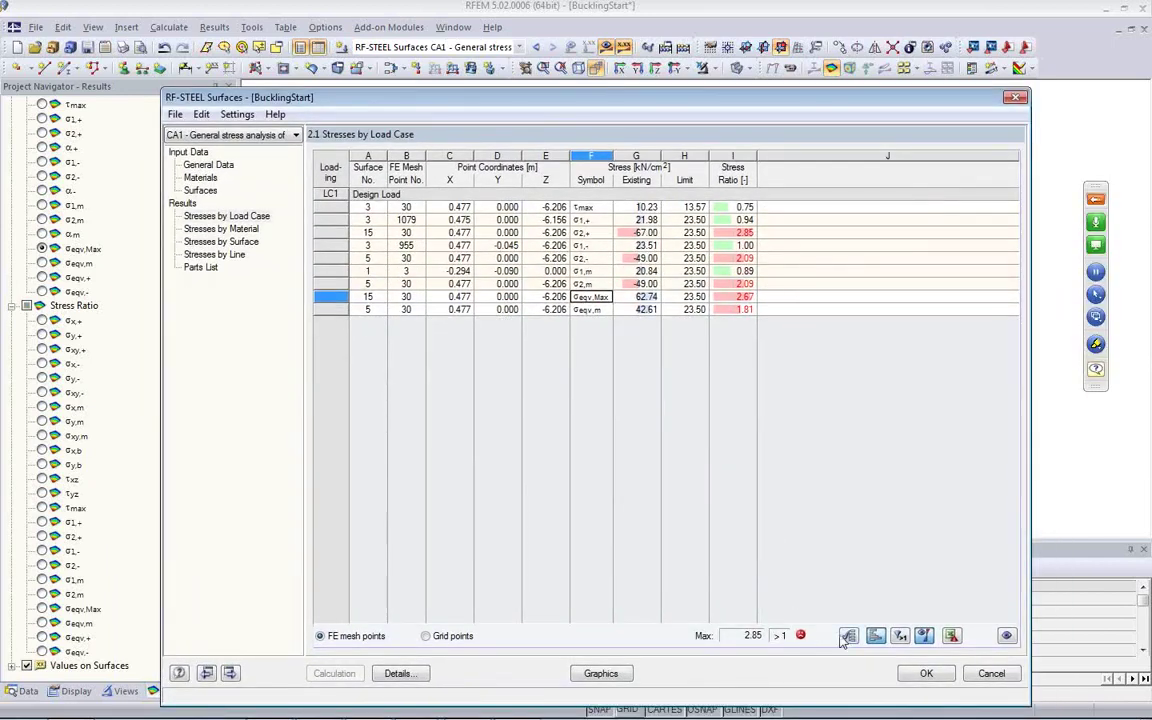
Step: Show the module's σeqv,Max stresses graphically on the model and examine the inner corner of the frame
{"action": "left_click", "coordinate": [601, 673]}
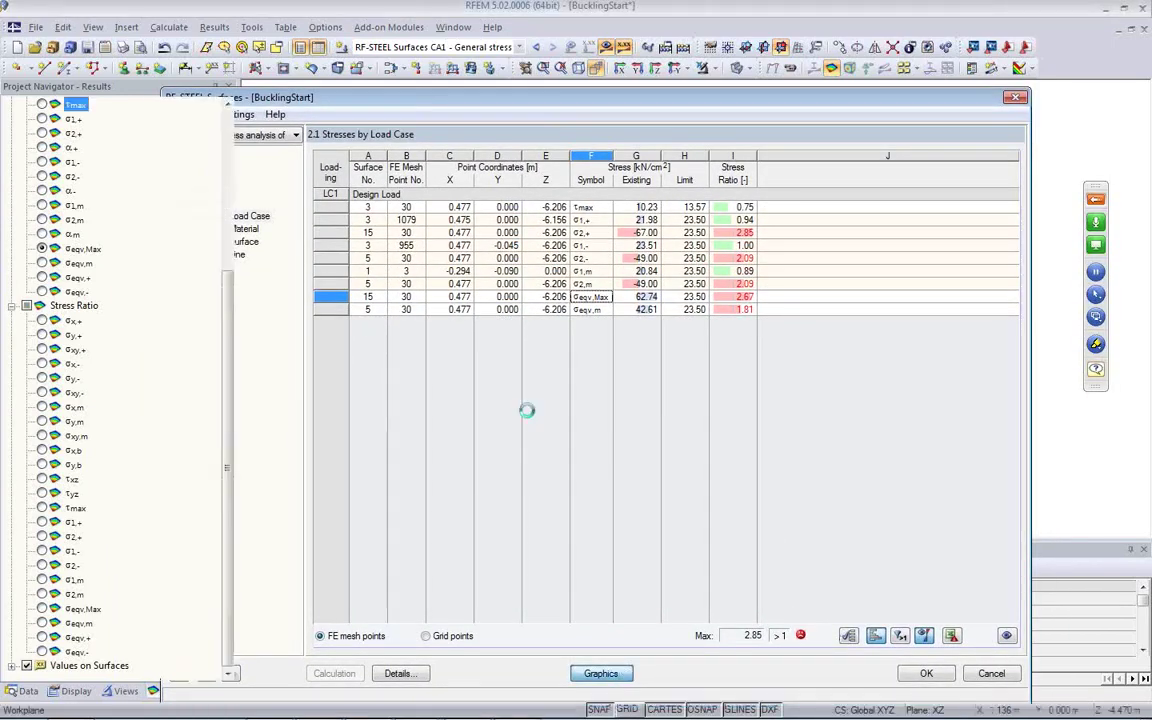
{"action": "middle_click_drag", "start_coordinate": [507, 319], "coordinate": [447, 262], "text": "ctrl"}
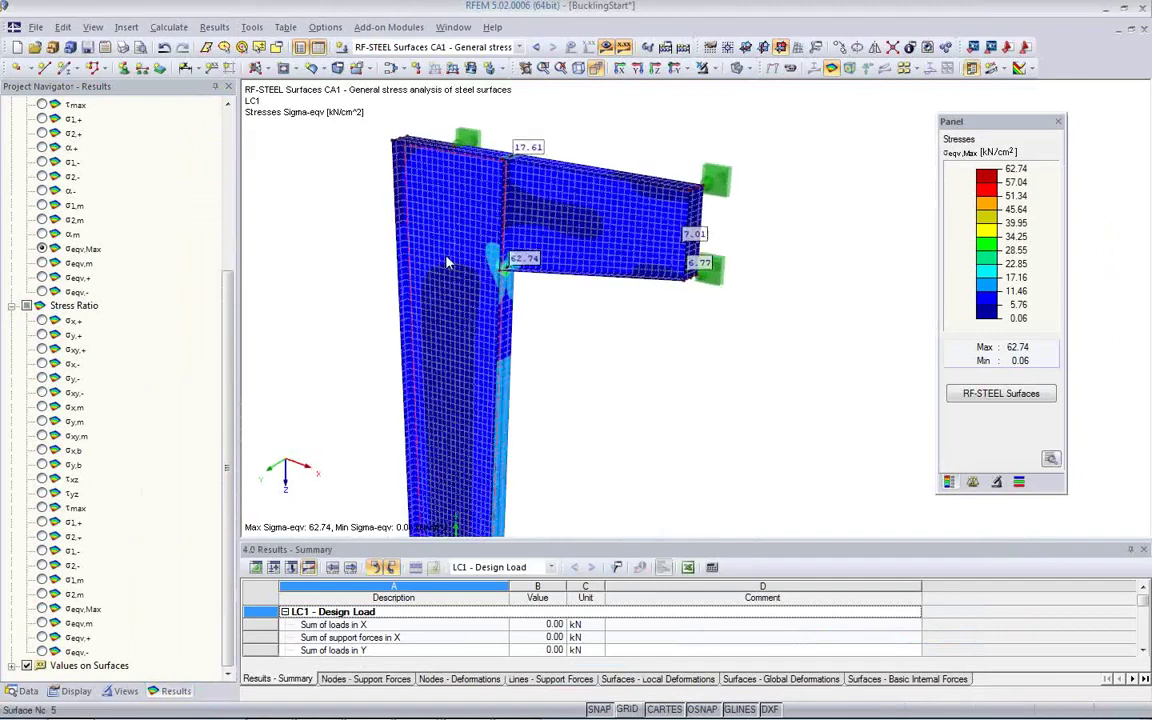
{"action": "scroll", "coordinate": [447, 262], "scroll_direction": "up", "scroll_amount": 5}
{"action": "middle_click_drag", "start_coordinate": [521, 258], "coordinate": [668, 298], "text": "ctrl"}
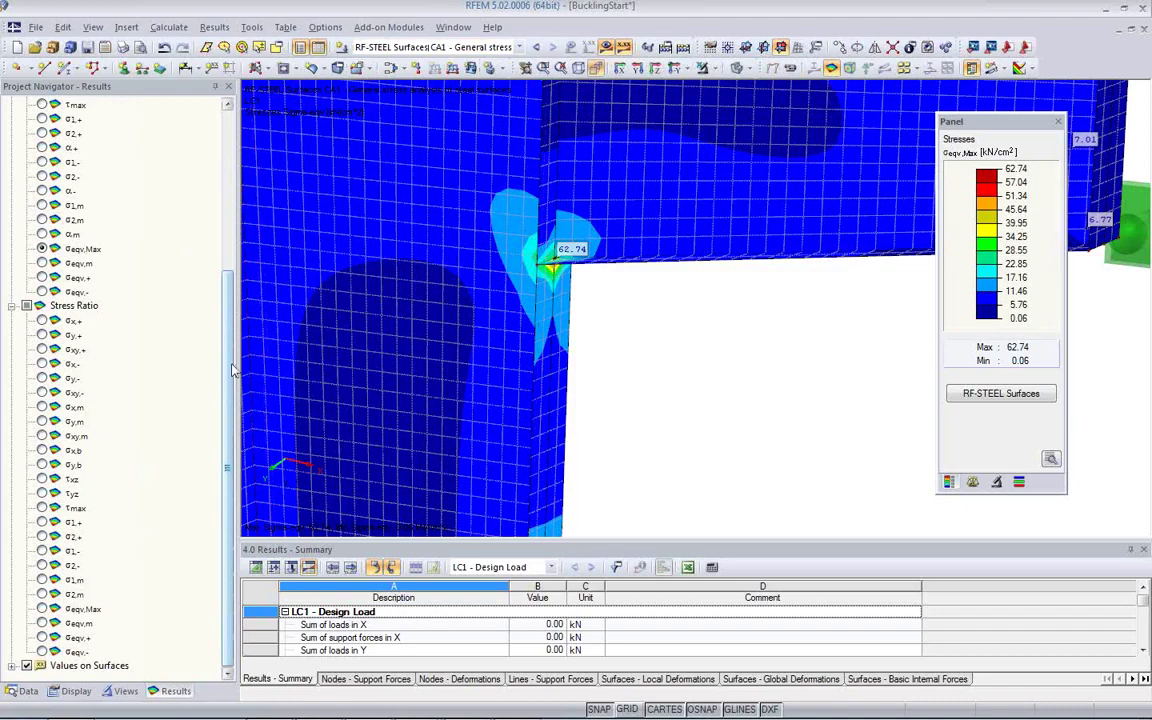
Step: Display the σeqv,Max stress ratio on the surfaces and inspect the overstressed area around the inner frame corner
{"action": "left_click", "coordinate": [41, 609]}
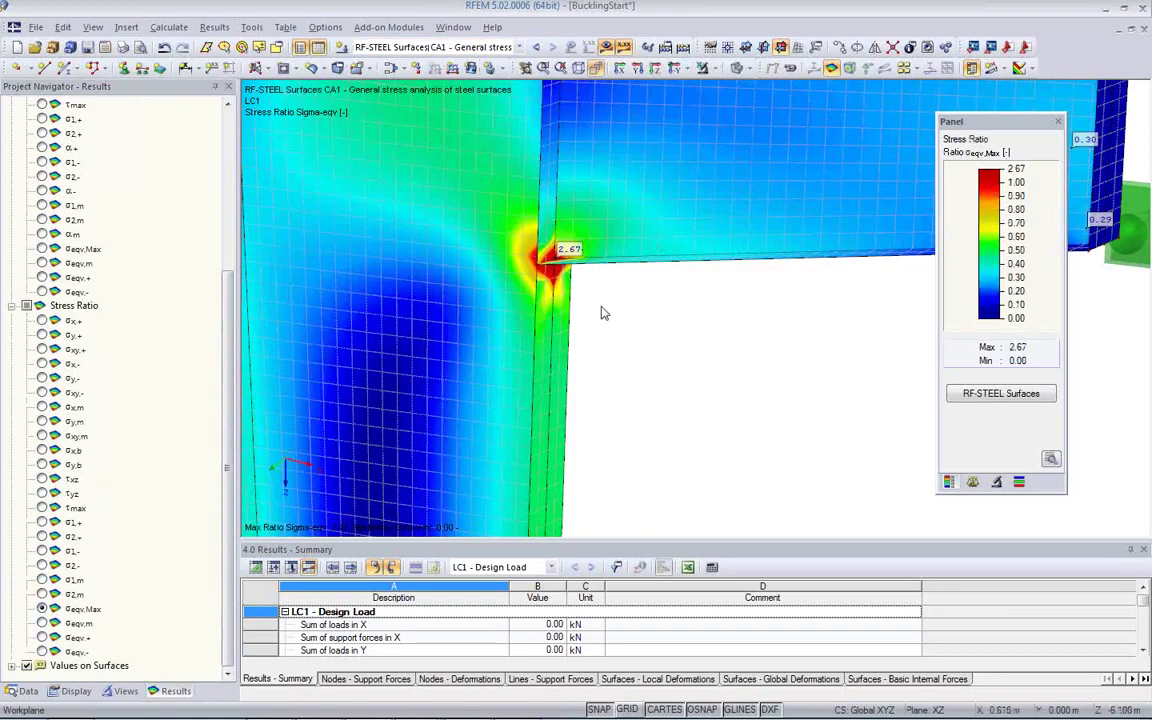
{"action": "middle_click_drag", "start_coordinate": [597, 314], "coordinate": [874, 283]}
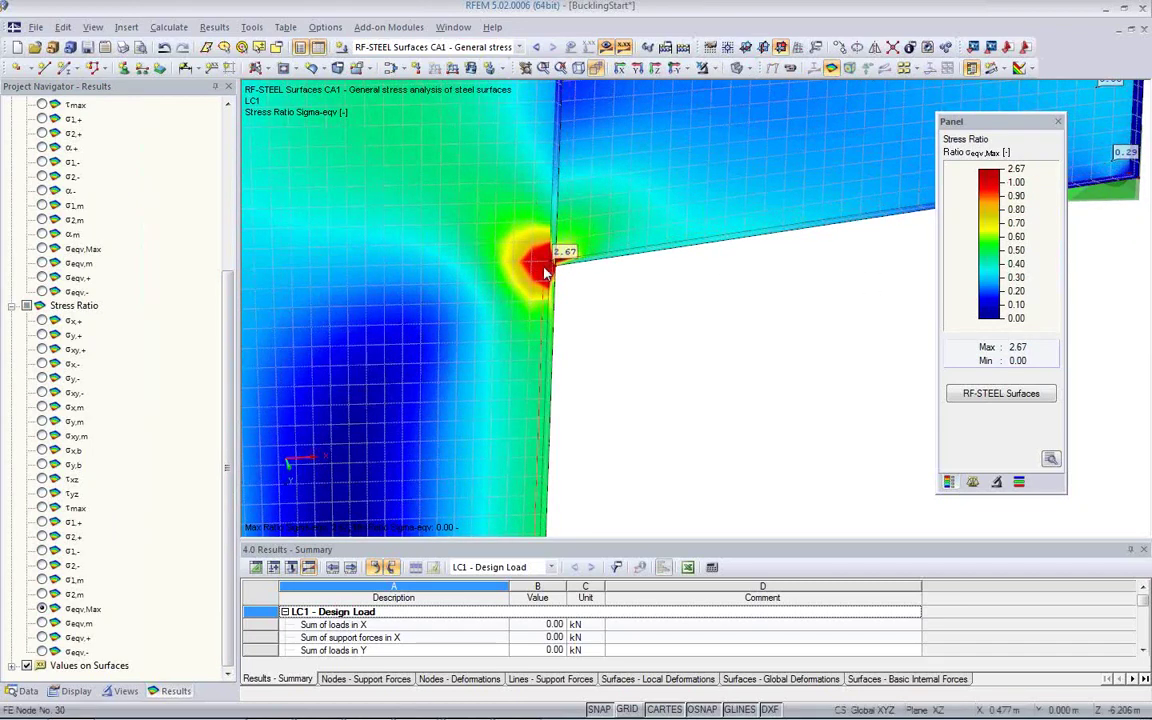
{"action": "scroll", "coordinate": [545, 273], "scroll_direction": "up", "scroll_amount": 2}
{"action": "scroll", "coordinate": [663, 296], "scroll_direction": "up", "scroll_amount": 2}
{"action": "middle_click_drag", "start_coordinate": [663, 296], "coordinate": [486, 328], "text": "ctrl"}
{"action": "scroll", "coordinate": [490, 332], "scroll_direction": "down", "scroll_amount": 5}
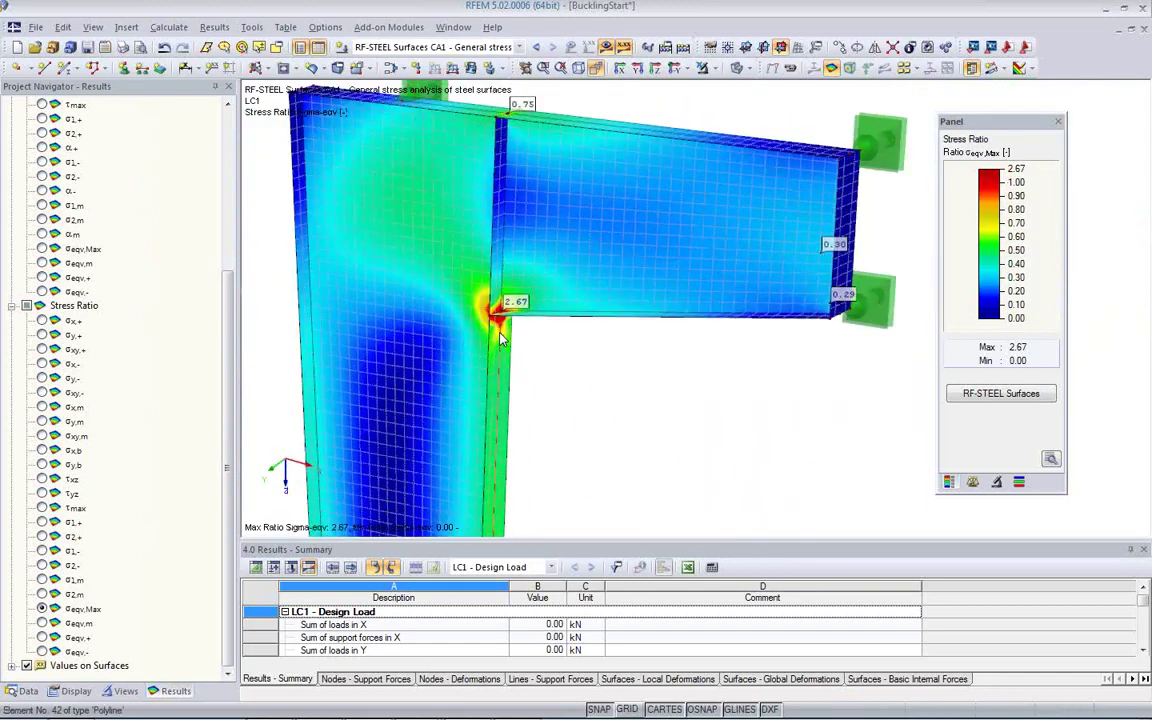
Step: Review the FE mesh and result grid settings of the web surface at the frame corner without changing them
{"action": "middle_click_drag", "start_coordinate": [528, 356], "coordinate": [547, 304]}
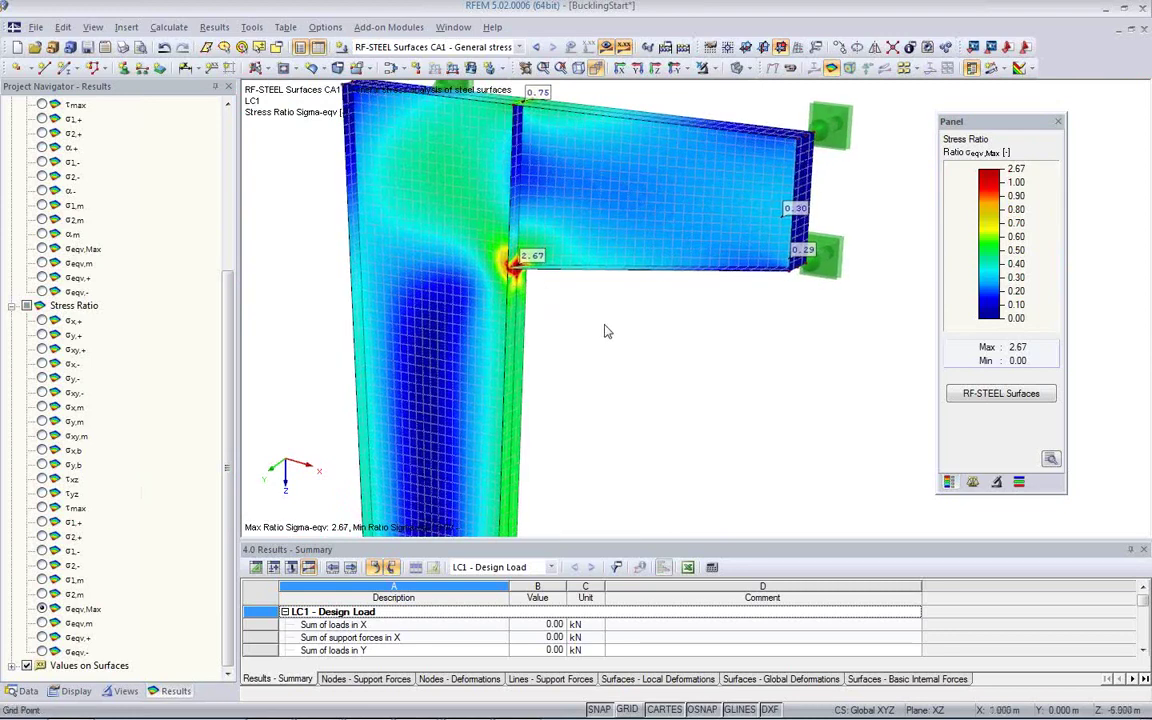
{"action": "double_click", "coordinate": [463, 251]}
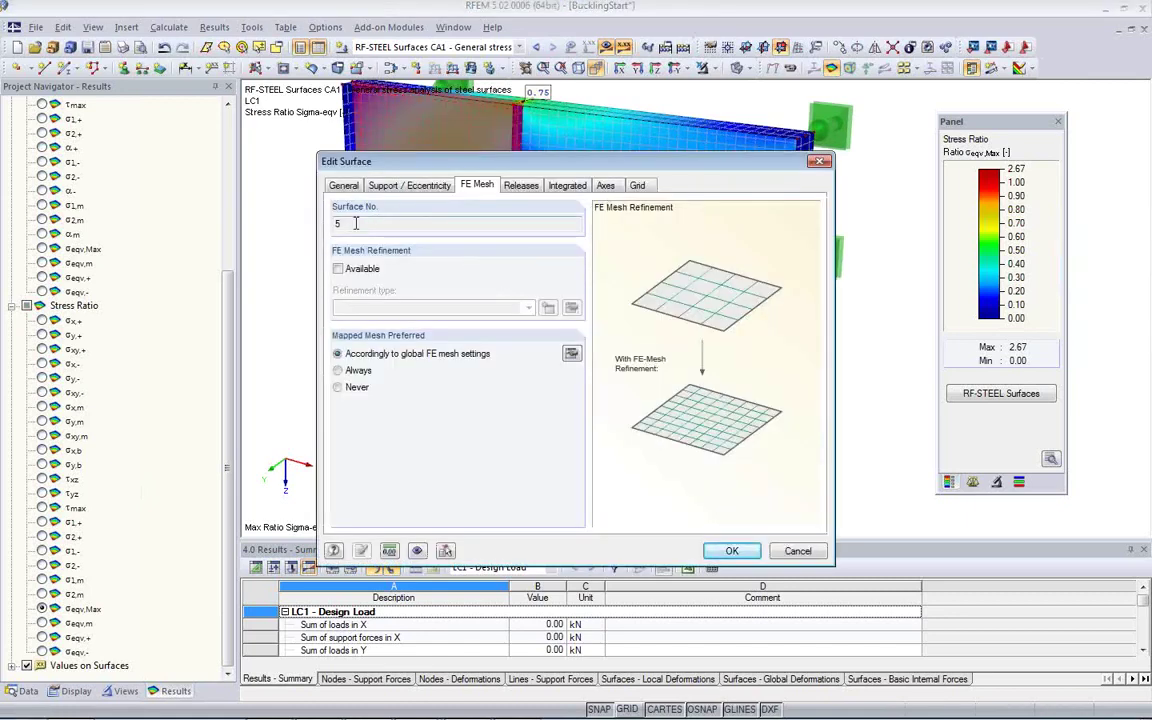
{"action": "left_click", "coordinate": [638, 186]}
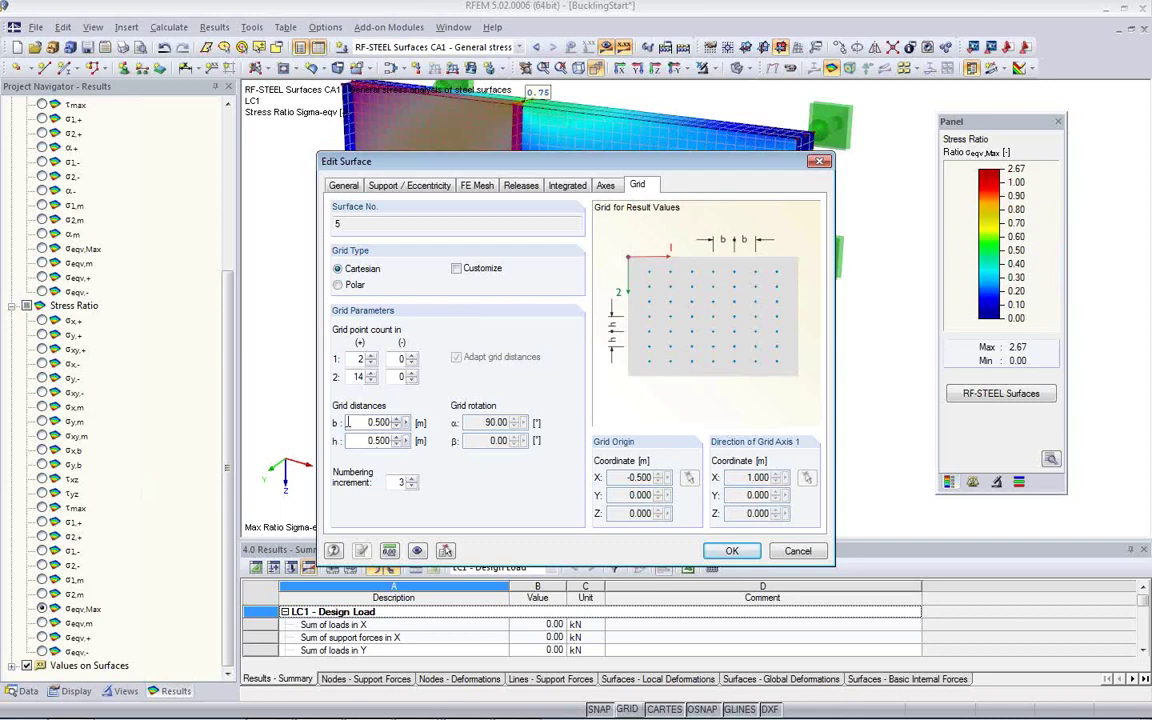
{"action": "left_click", "coordinate": [797, 552]}
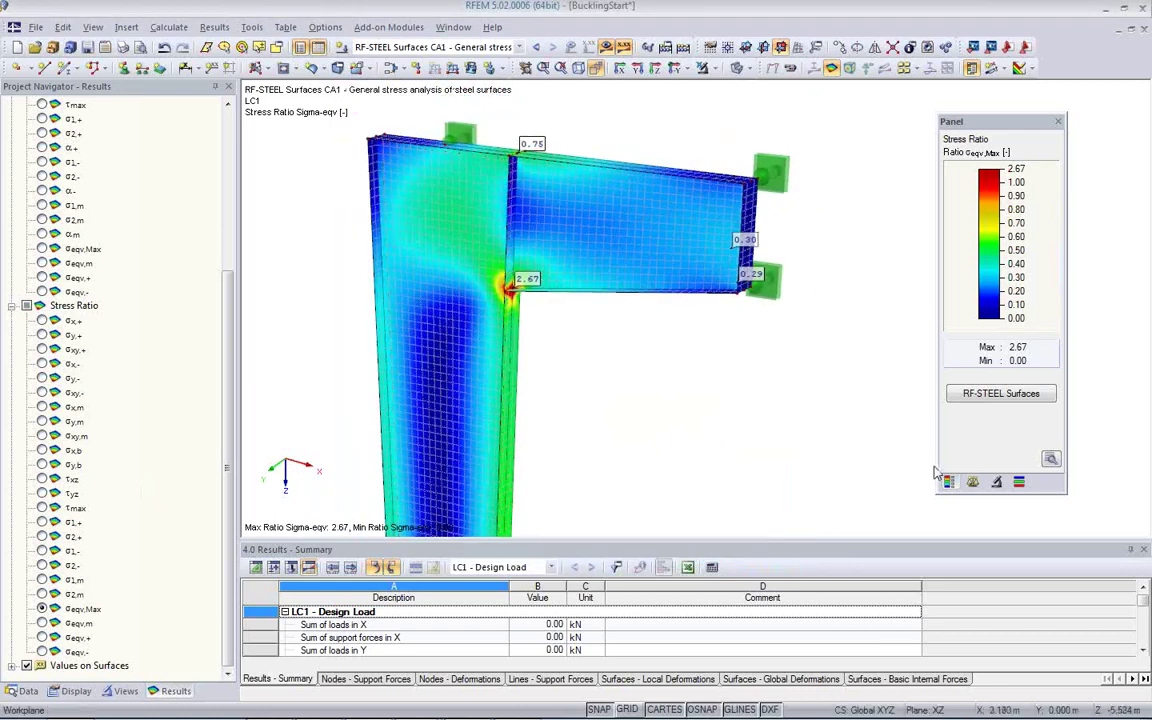
Step: Examine the RF-STEEL Surfaces choice between FE mesh point and grid point results, including the Options part of the calculation details
{"action": "left_click", "coordinate": [990, 393]}
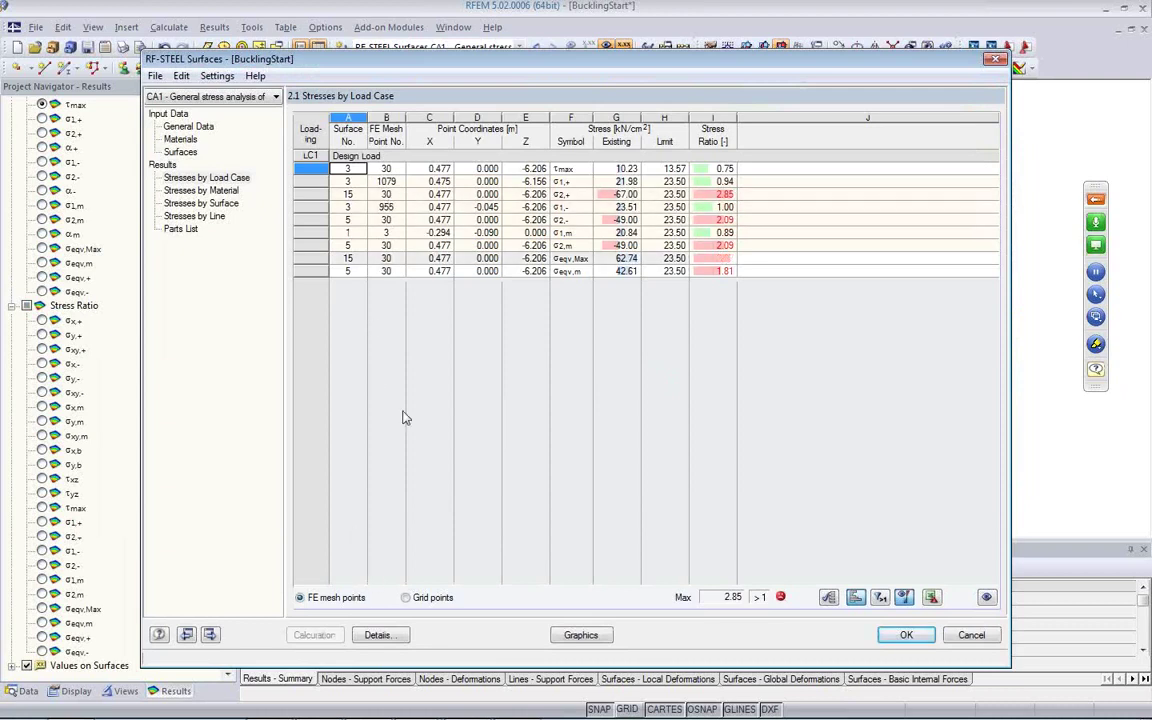
{"action": "left_click", "coordinate": [406, 598]}
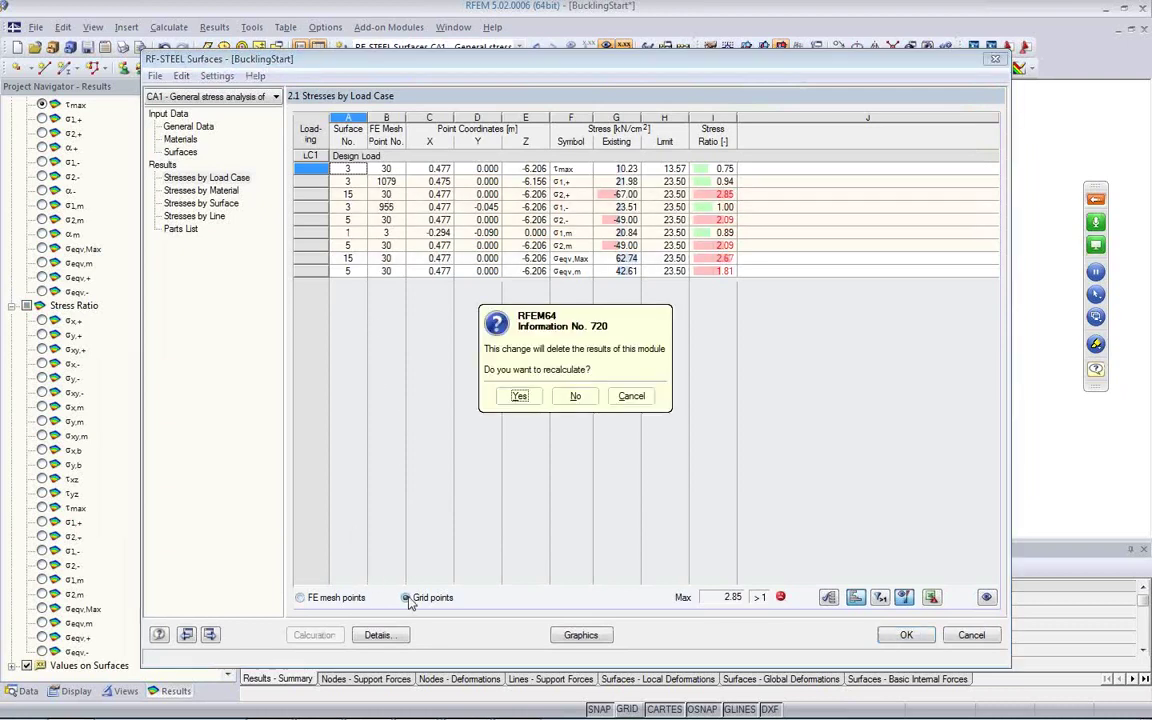
{"action": "left_click", "coordinate": [631, 397]}
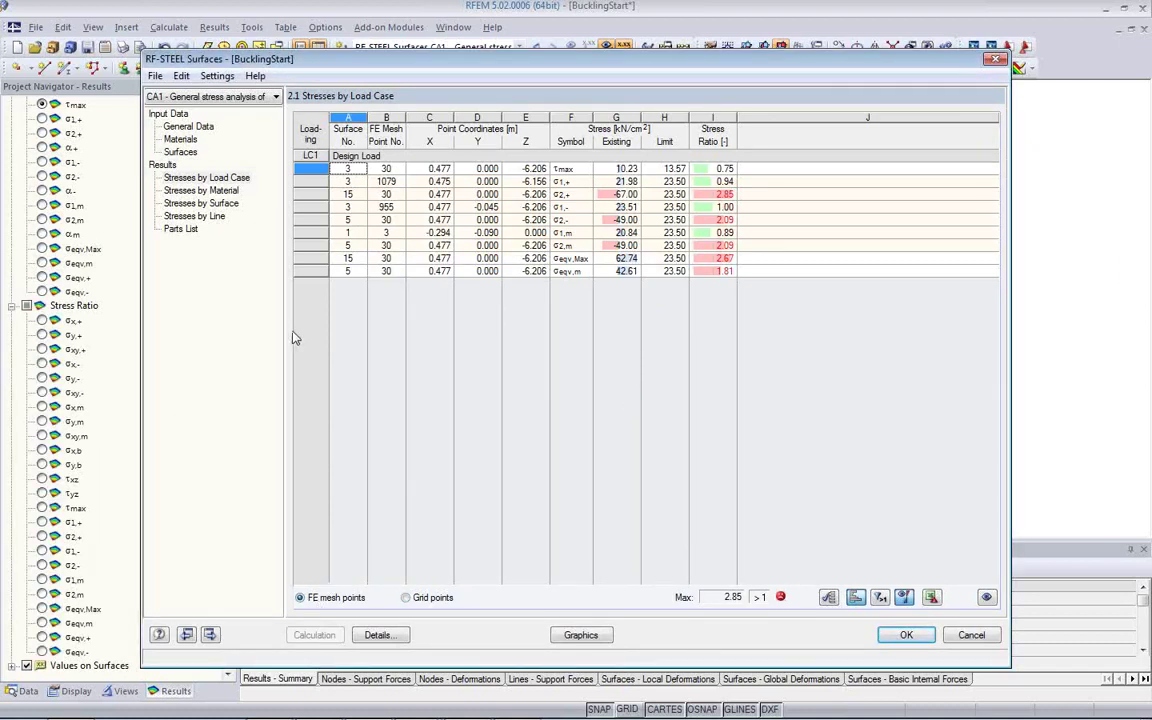
{"action": "left_click", "coordinate": [378, 637]}
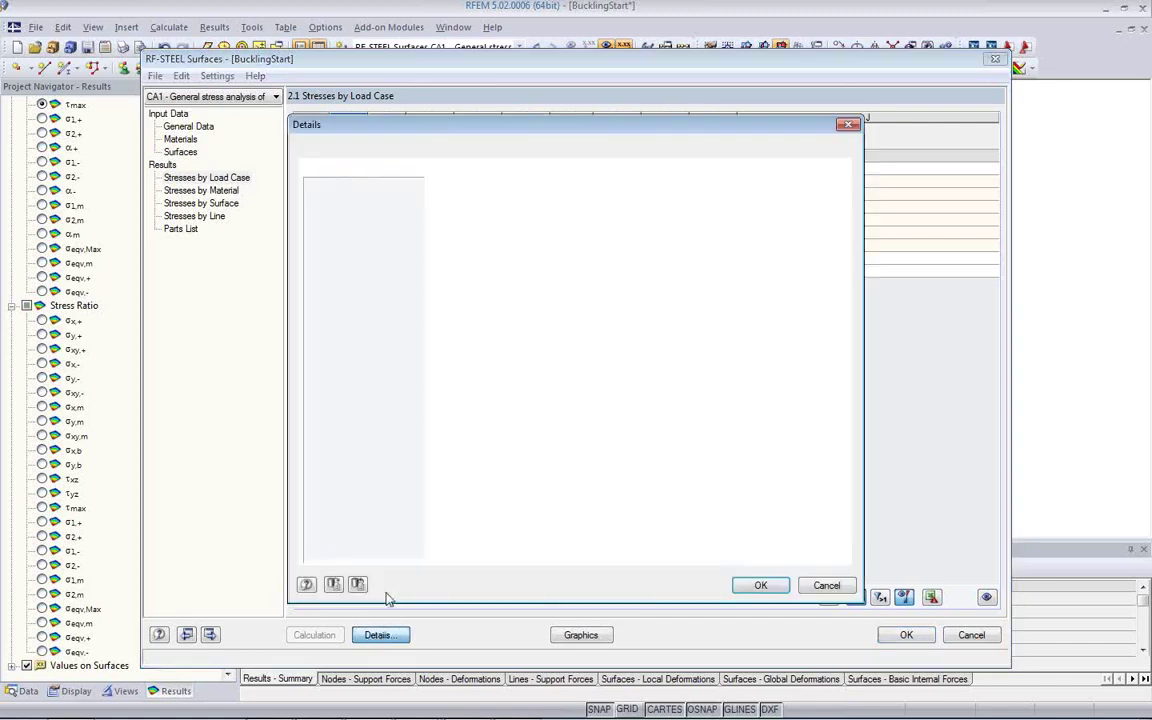
{"action": "left_click", "coordinate": [416, 149]}
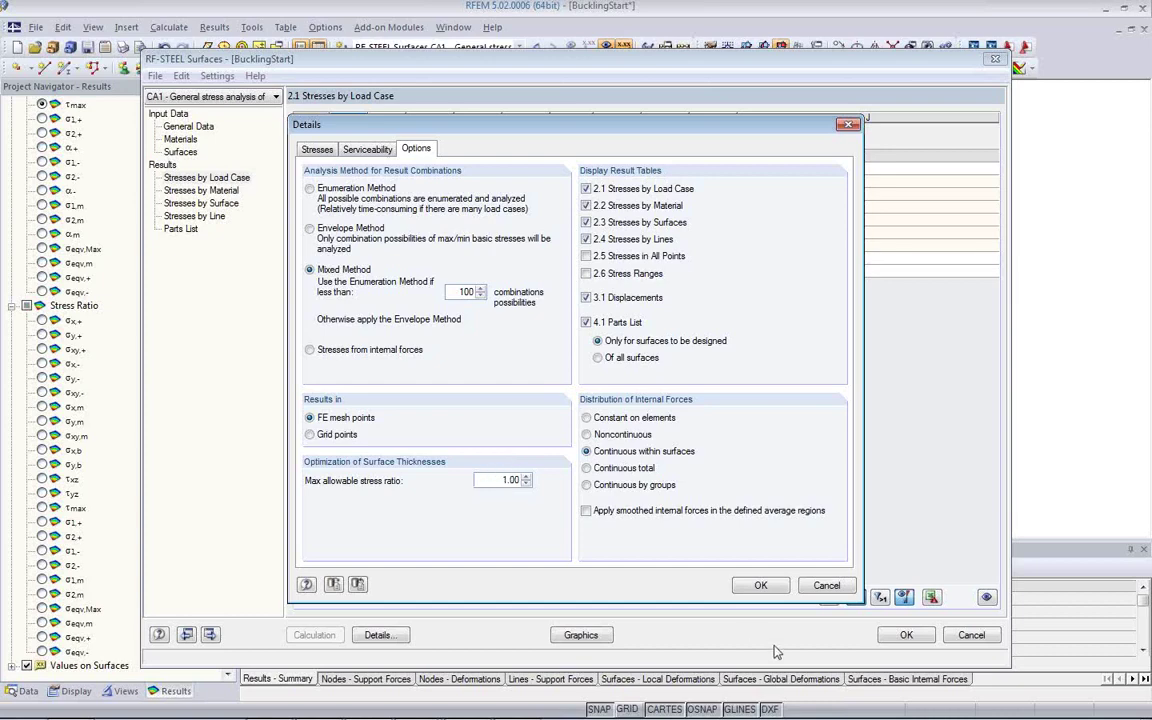
{"action": "left_click", "coordinate": [760, 587]}
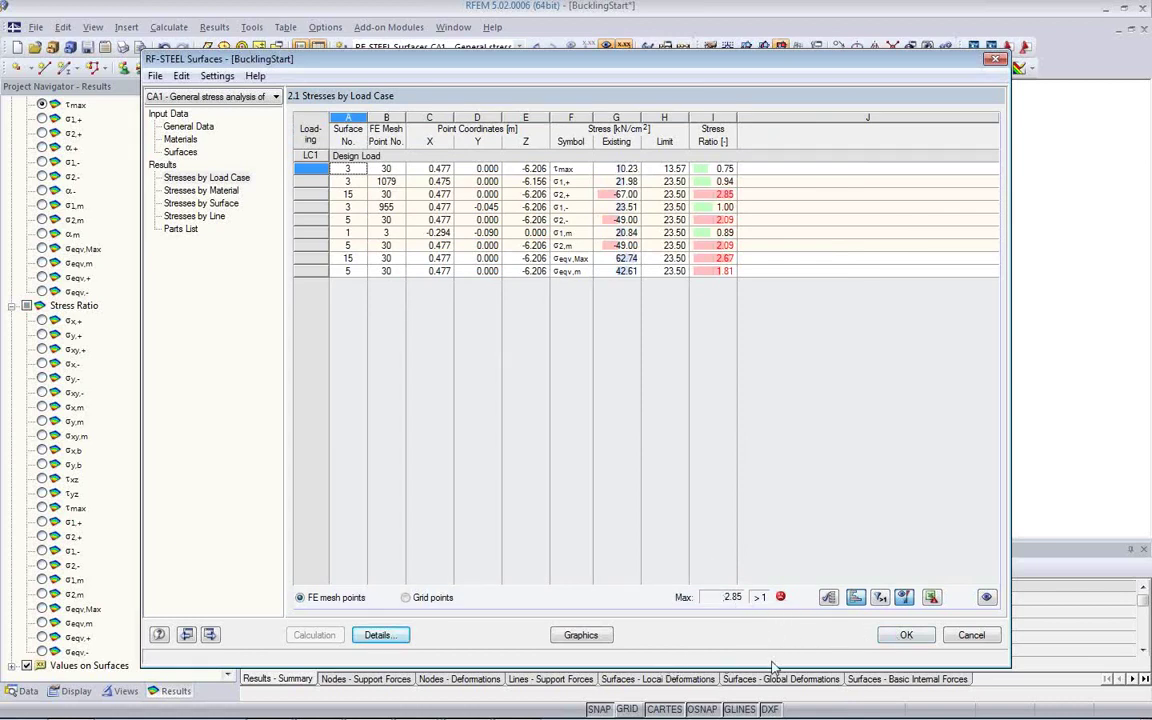
Step: Show the σeqv,Max stress ratio graphically on the model and examine the overstressed inner corner up close
{"action": "left_click", "coordinate": [582, 635]}
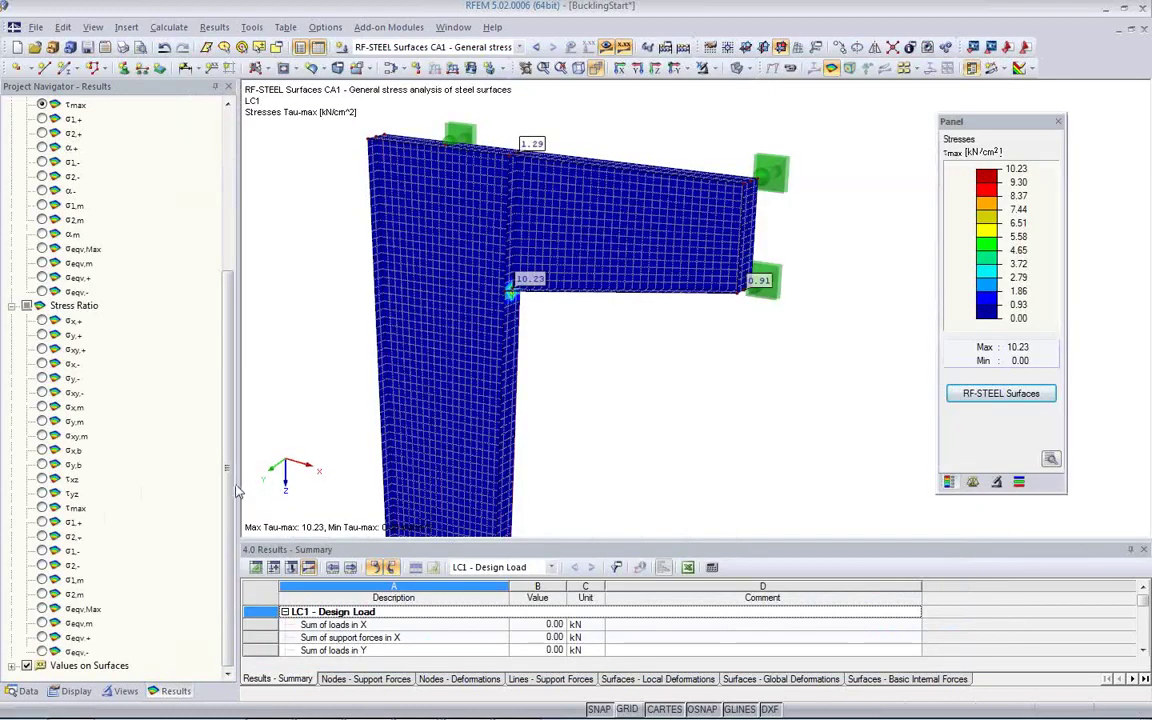
{"action": "left_click", "coordinate": [42, 609]}
{"action": "middle_click_drag", "start_coordinate": [545, 380], "coordinate": [548, 302], "text": "ctrl"}
{"action": "scroll", "coordinate": [570, 308], "scroll_direction": "up", "scroll_amount": 4}
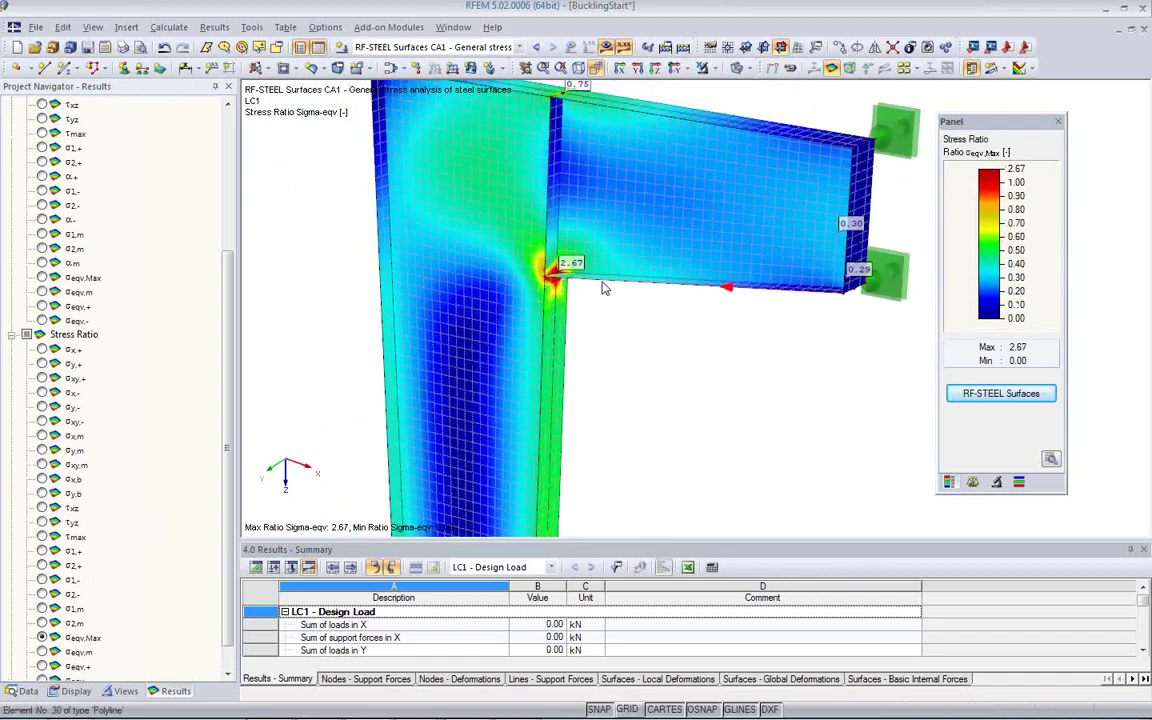
{"action": "scroll", "coordinate": [588, 303], "scroll_direction": "up", "scroll_amount": 2}
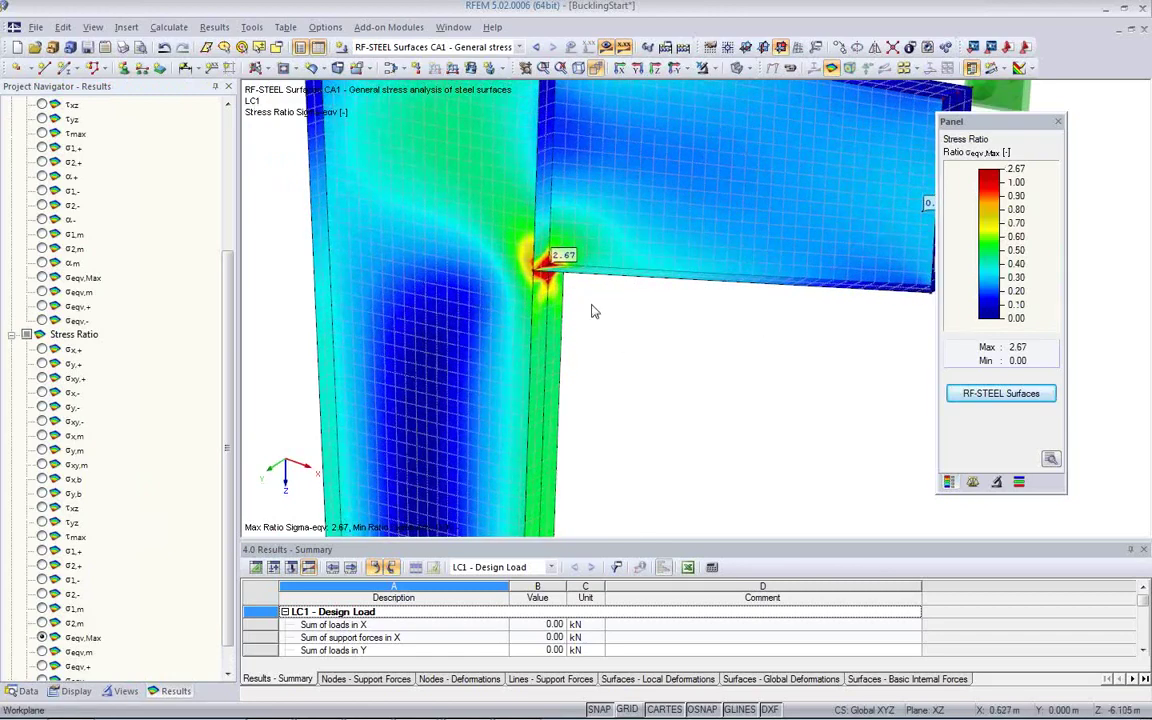
{"action": "middle_click_drag", "start_coordinate": [643, 327], "coordinate": [718, 321], "text": "ctrl"}
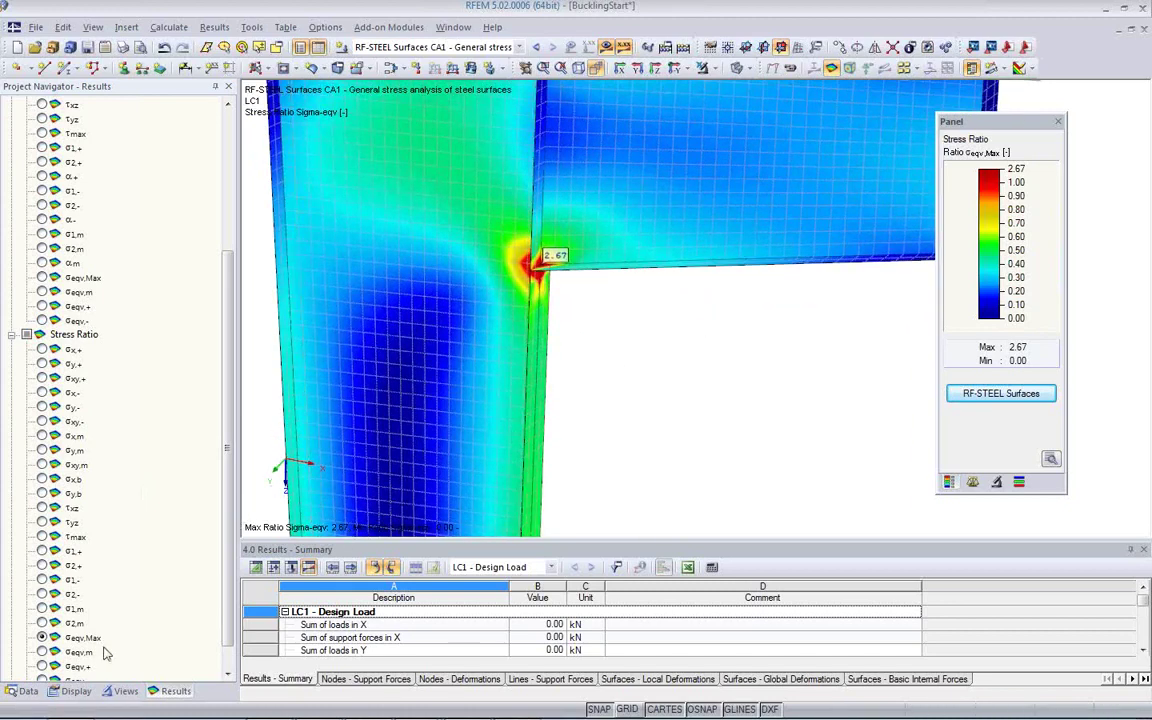
Step: Show the 1.3 Materials input table and expand the Materials entry in the model data
{"action": "left_click", "coordinate": [256, 567]}
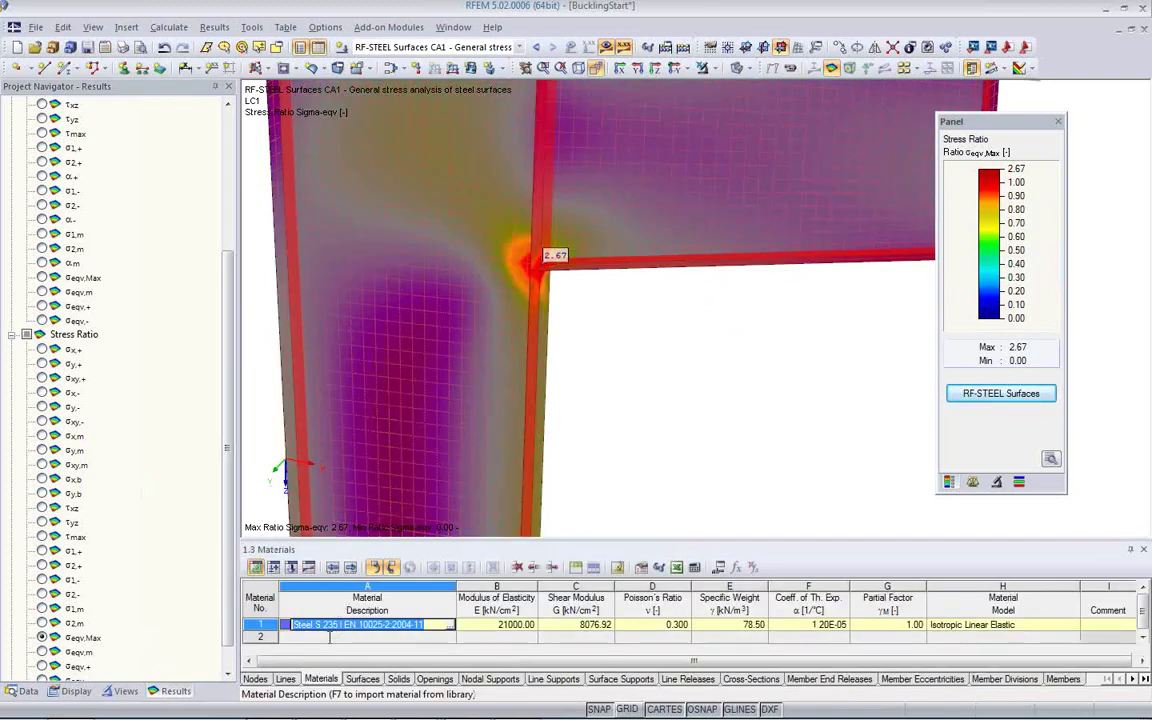
{"action": "left_click", "coordinate": [970, 625]}
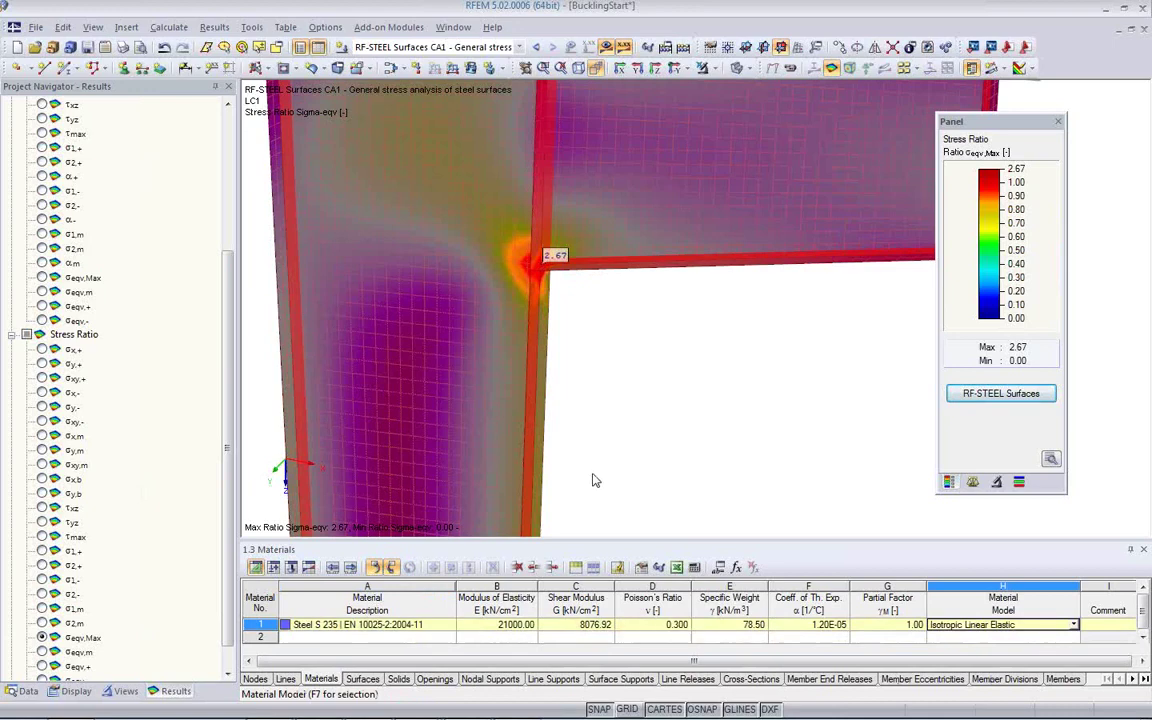
{"action": "left_click", "coordinate": [592, 399]}
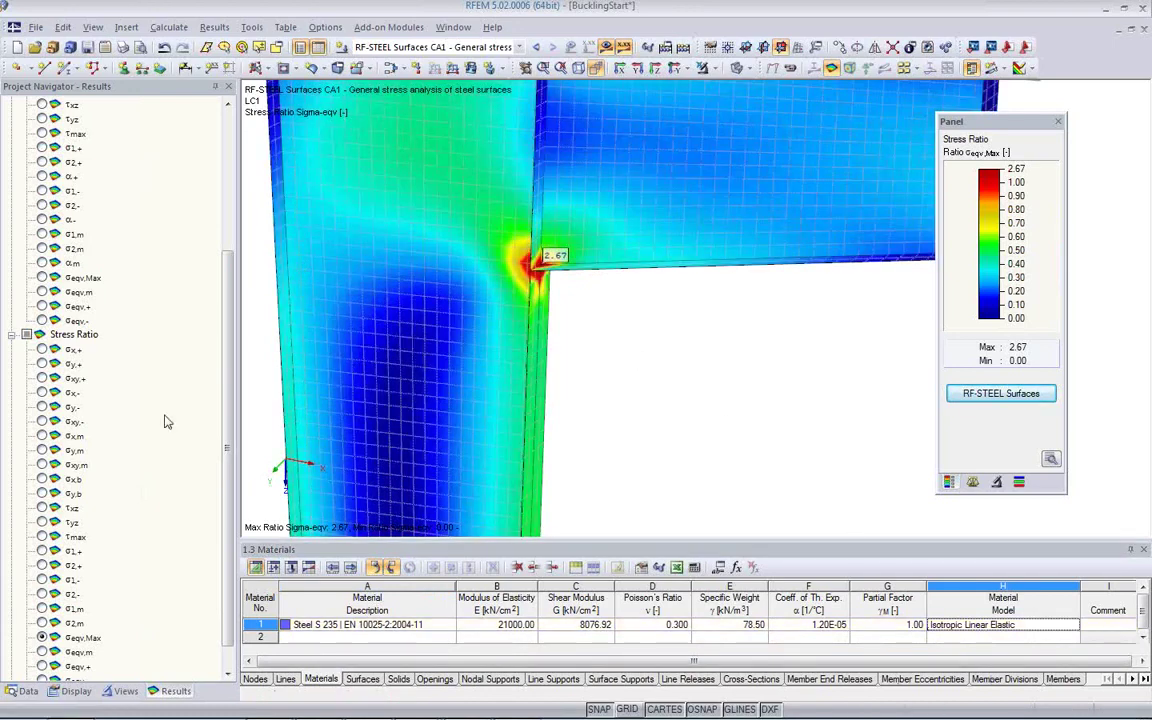
{"action": "left_click", "coordinate": [24, 691]}
{"action": "scroll", "coordinate": [80, 215], "scroll_direction": "up", "scroll_amount": 5}
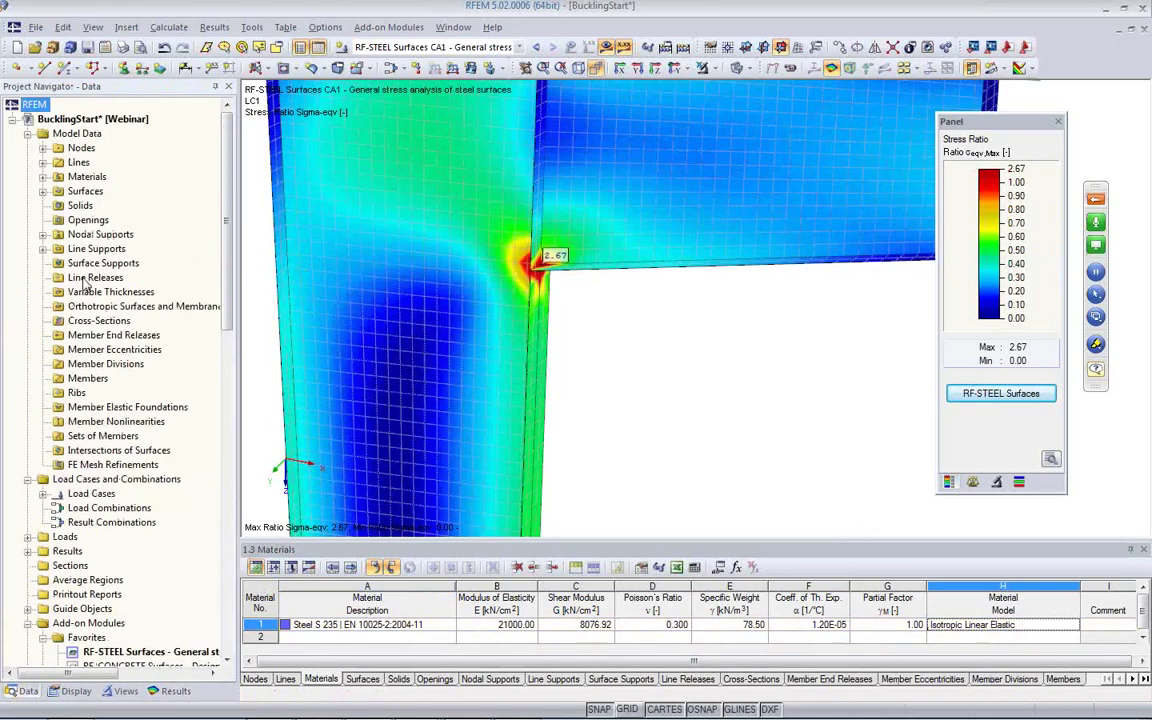
{"action": "left_click", "coordinate": [43, 177]}
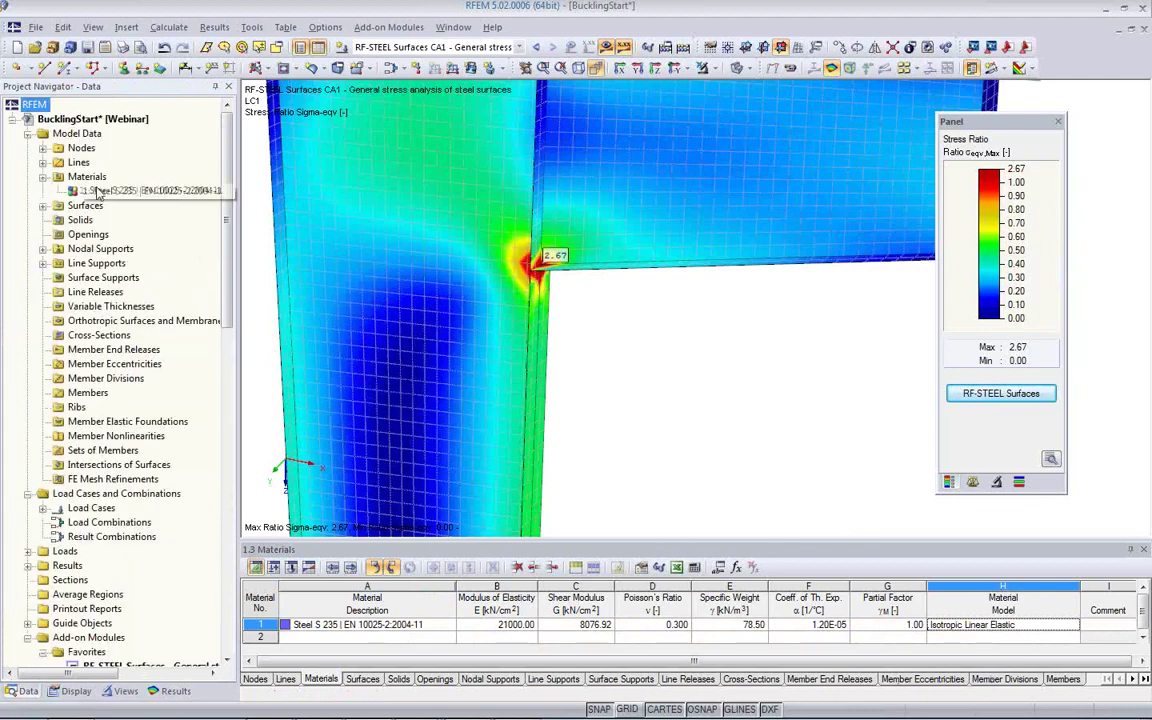
Step: Set the material model of Steel S 235 to Isotropic Plastic 2D/3D and accept deleting all results
{"action": "left_click", "coordinate": [1070, 627]}
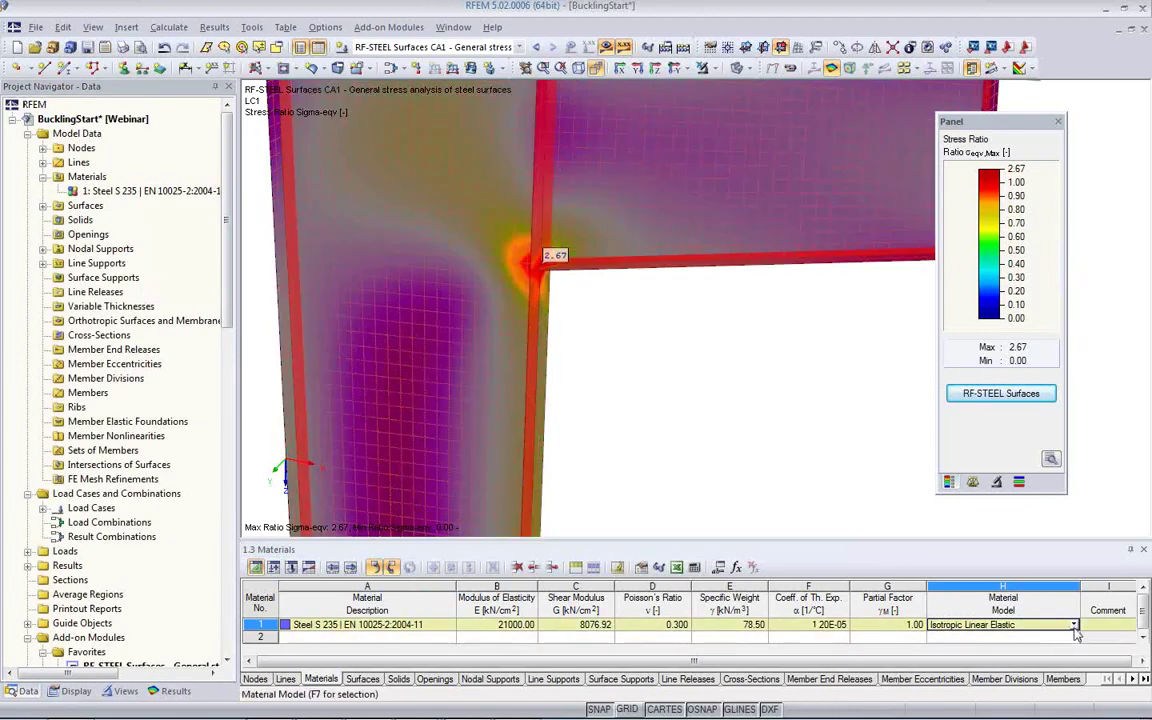
{"action": "left_click", "coordinate": [1073, 626]}
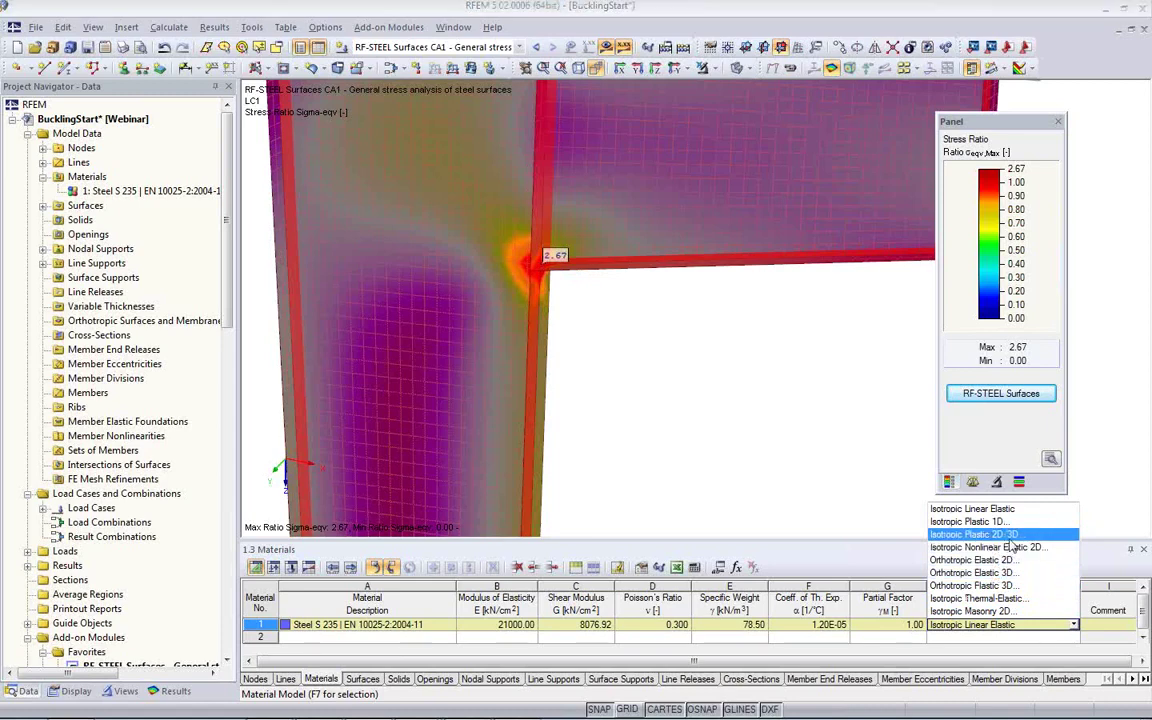
{"action": "left_click", "coordinate": [1005, 535]}
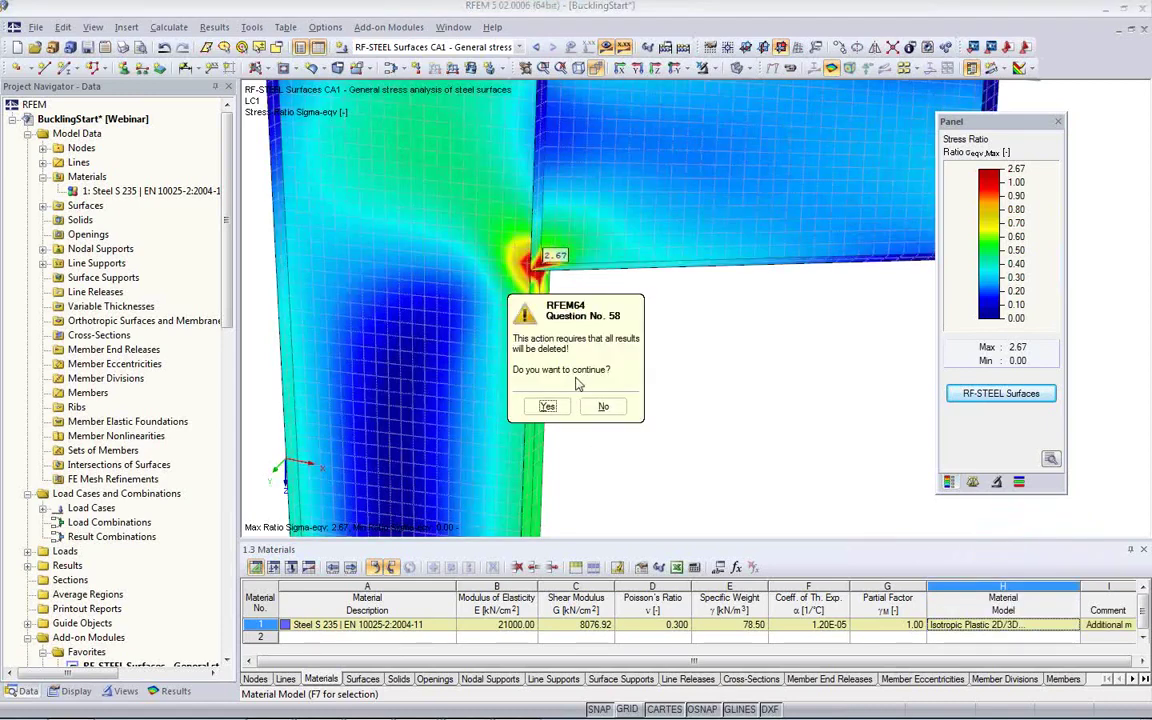
{"action": "left_click", "coordinate": [546, 406]}
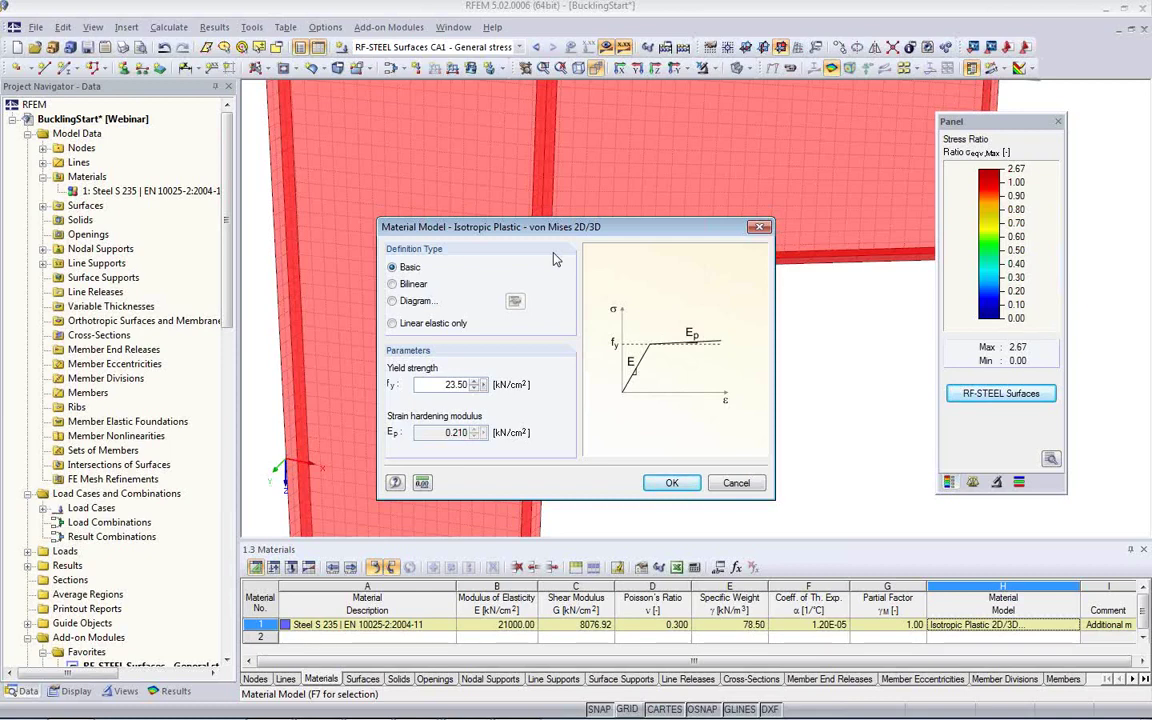
Step: Compare the Bilinear and Diagram definitions of the isotropic plastic model and accept the Basic definition with a 23.50 kN/cm² yield strength
{"action": "left_click_drag", "start_coordinate": [436, 385], "coordinate": [474, 389]}
{"action": "left_click", "coordinate": [438, 387]}
{"action": "left_click", "coordinate": [399, 285]}
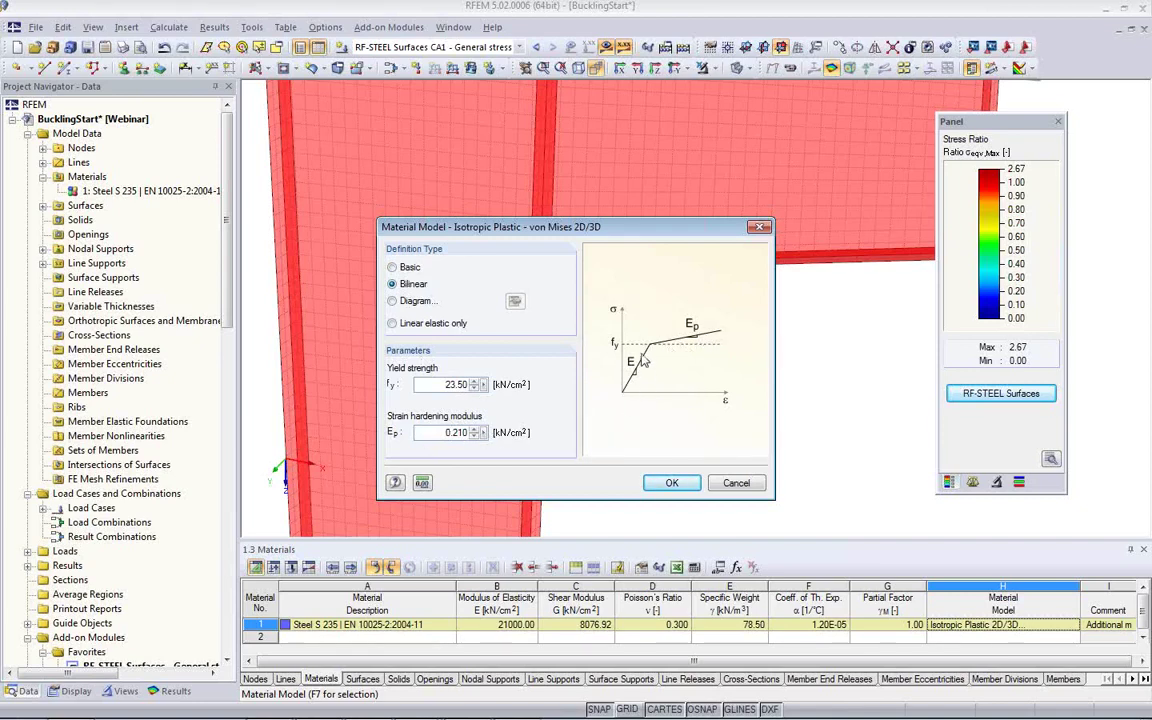
{"action": "left_click", "coordinate": [392, 300]}
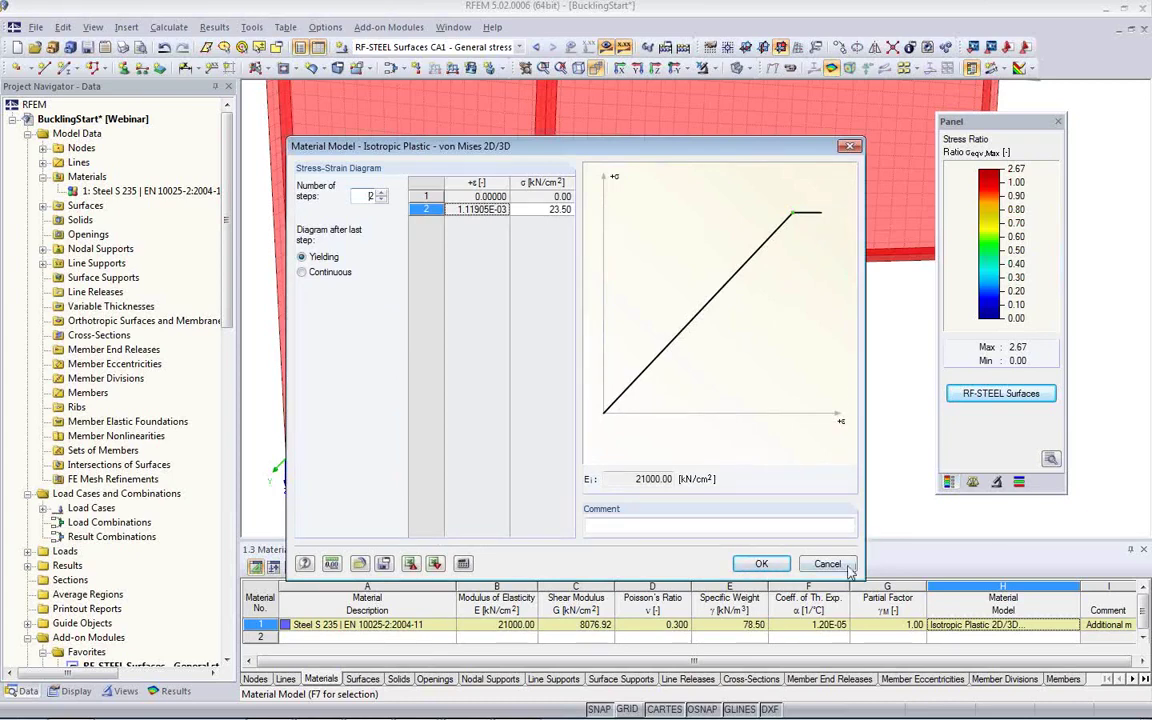
{"action": "left_click", "coordinate": [762, 563]}
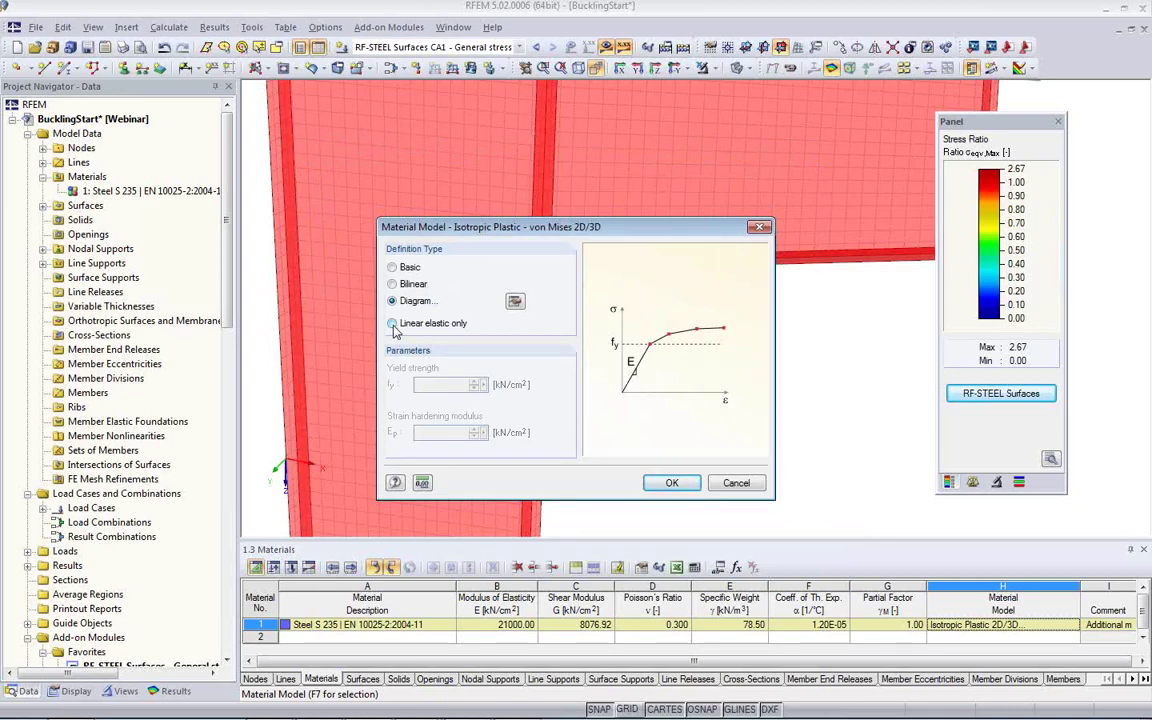
{"action": "left_click", "coordinate": [392, 268]}
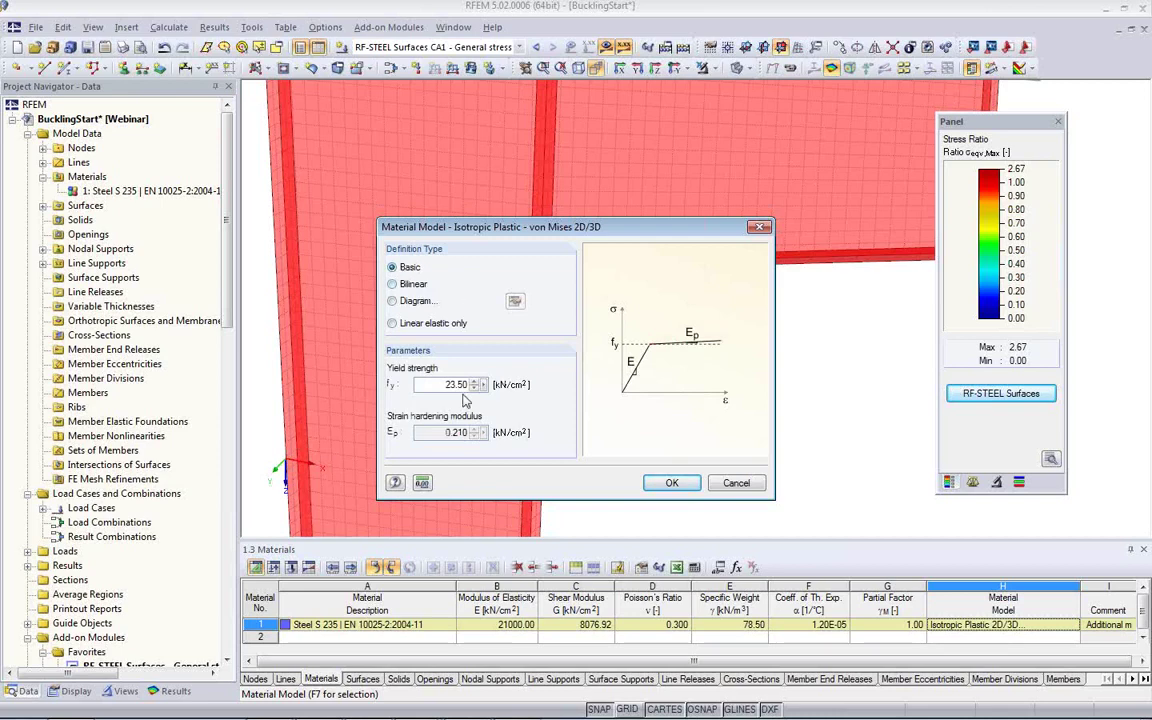
{"action": "double_click", "coordinate": [430, 384]}
{"action": "left_click", "coordinate": [674, 485]}
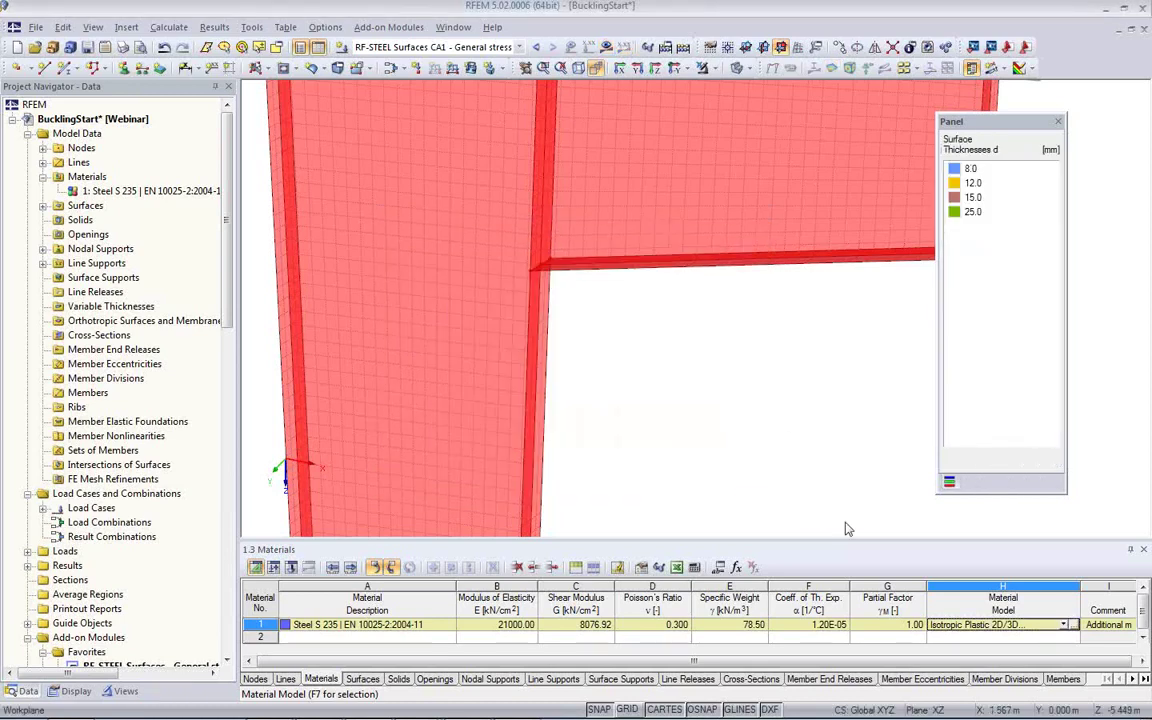
Step: Set the Steel S 235 material model to Isotropic Nonlinear Elastic 2D with the Basic definition, reviewing its stress-strain diagram first
{"action": "left_click", "coordinate": [1065, 625]}
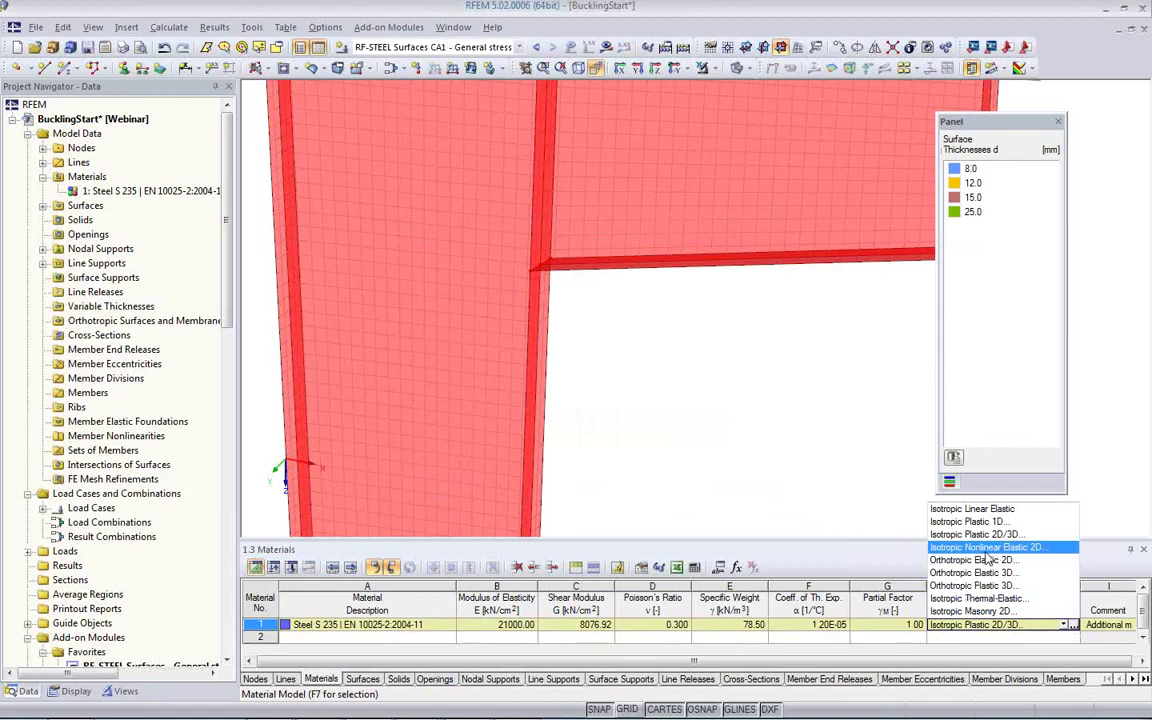
{"action": "left_click", "coordinate": [986, 550]}
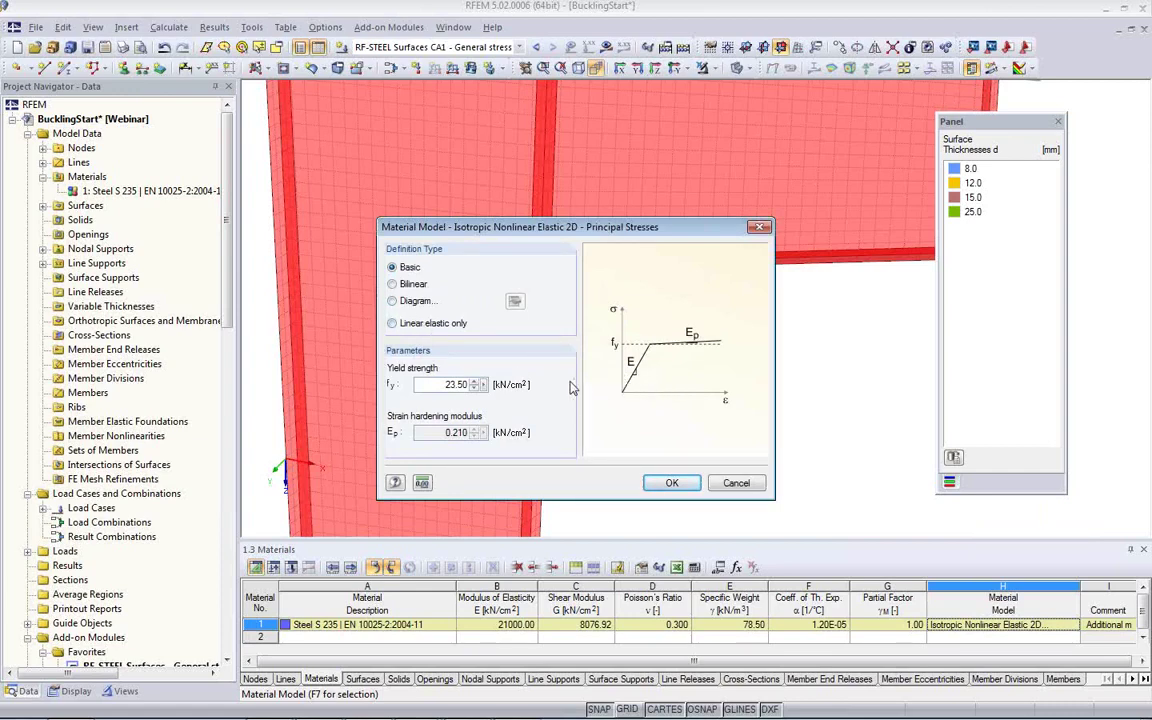
{"action": "left_click", "coordinate": [393, 300]}
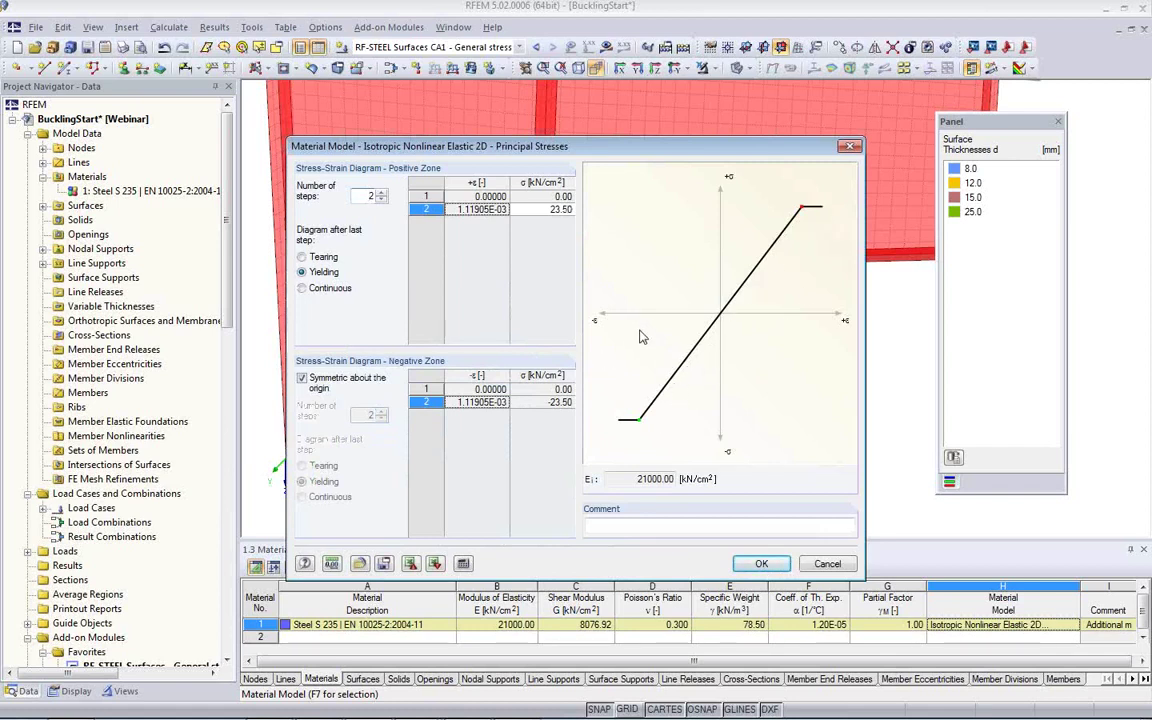
{"action": "left_click", "coordinate": [827, 563]}
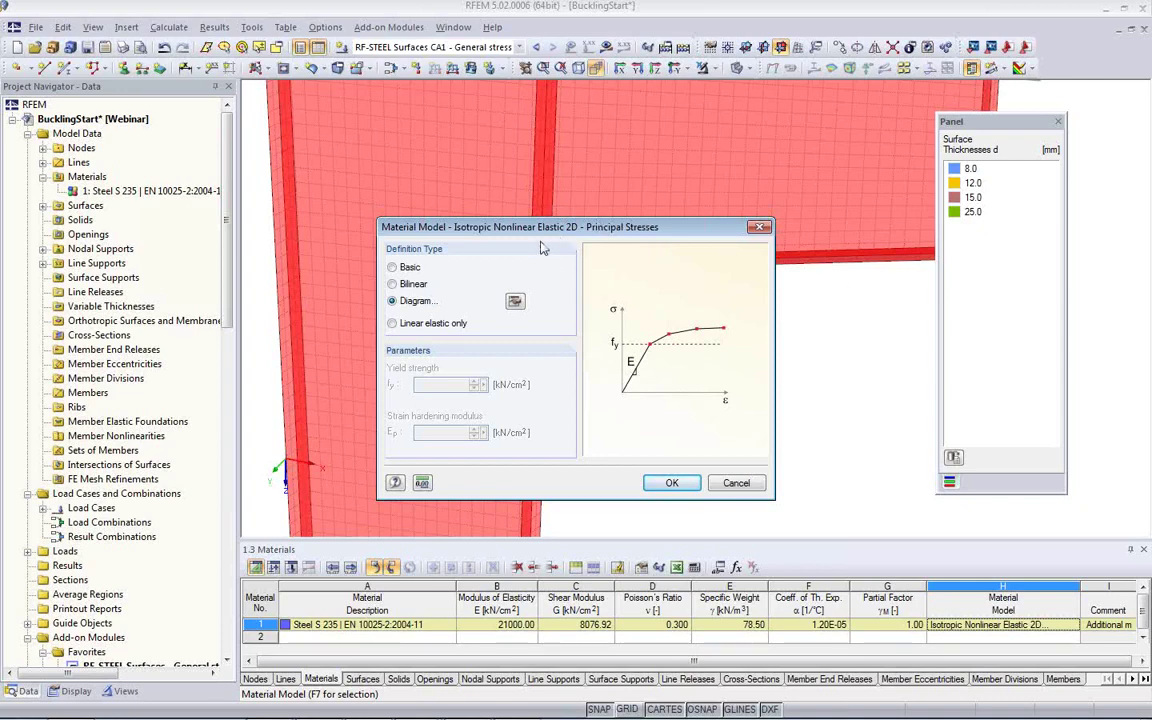
{"action": "left_click", "coordinate": [392, 267]}
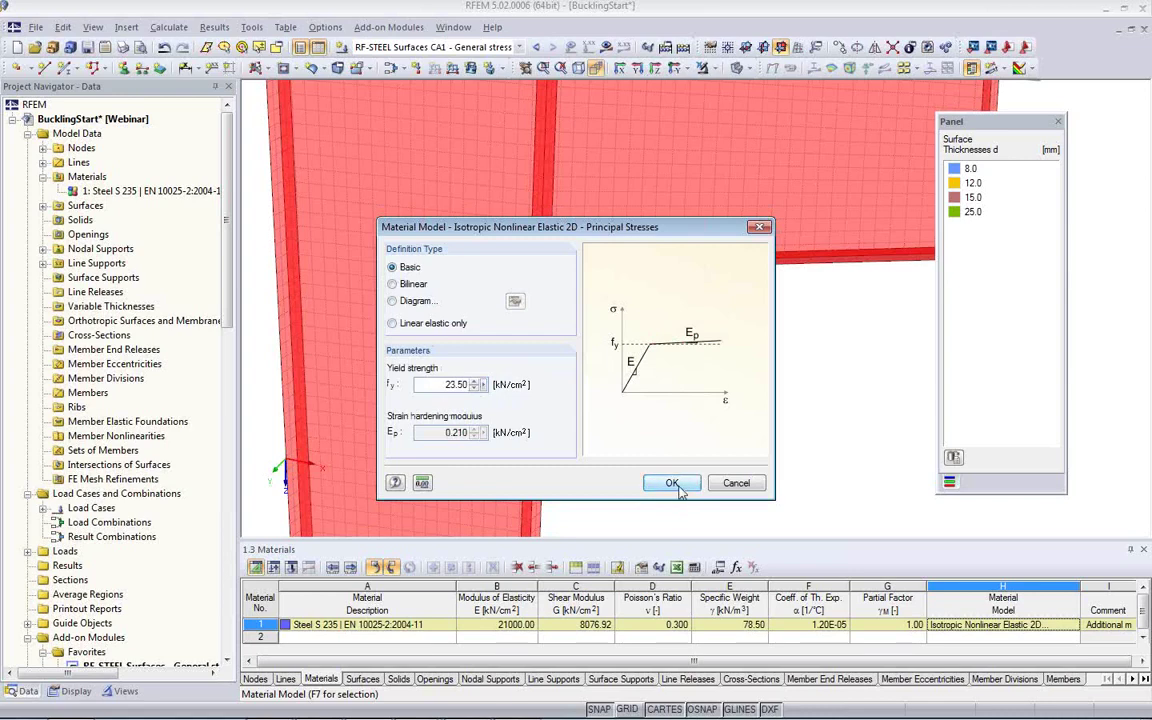
{"action": "left_click", "coordinate": [672, 483]}
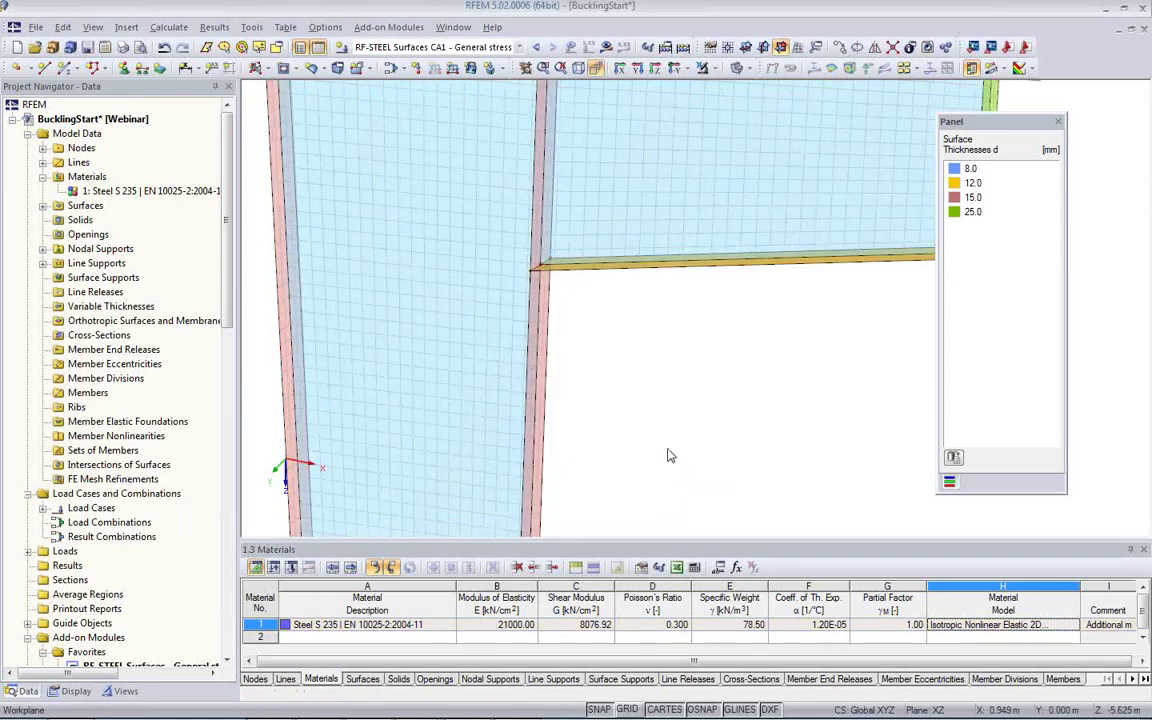
{"action": "middle_click_drag", "start_coordinate": [600, 432], "coordinate": [482, 380]}
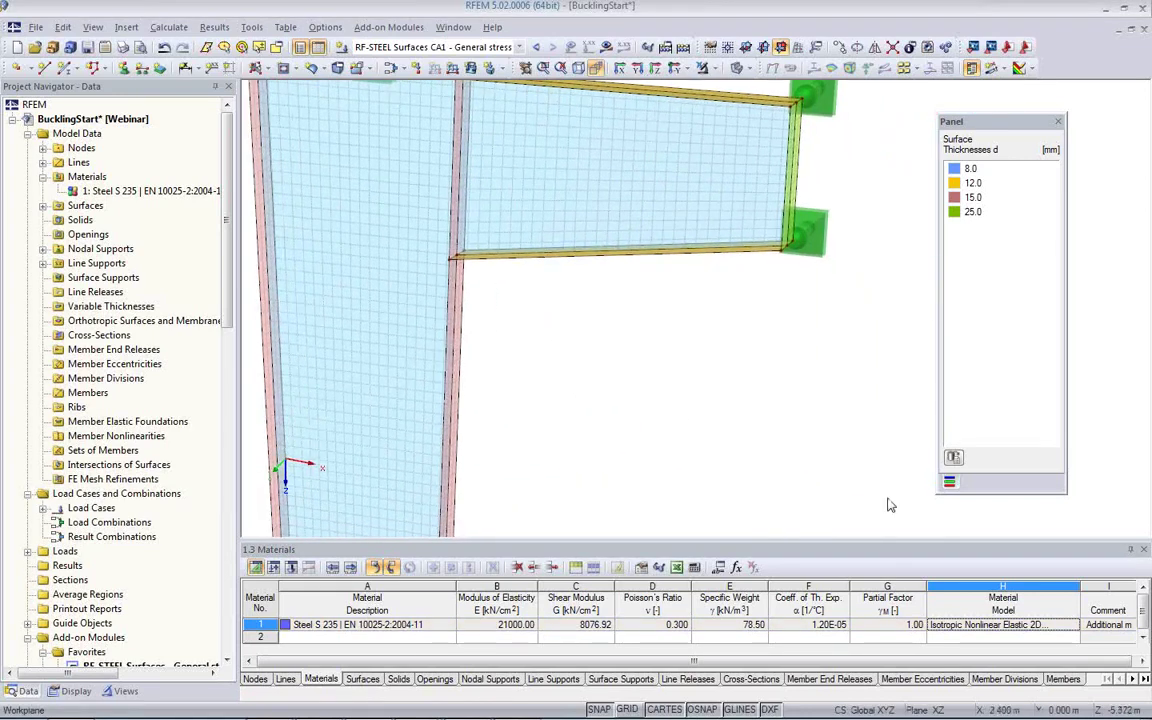
Step: Make LC1 - Design Load the current load case, calculate it with the nonlinear steel and display its results
{"action": "scroll", "coordinate": [700, 460], "scroll_direction": "down", "scroll_amount": 3}
{"action": "middle_click_drag", "start_coordinate": [689, 458], "coordinate": [642, 410], "text": "ctrl"}
{"action": "scroll", "coordinate": [642, 410], "scroll_direction": "down", "scroll_amount": 1}
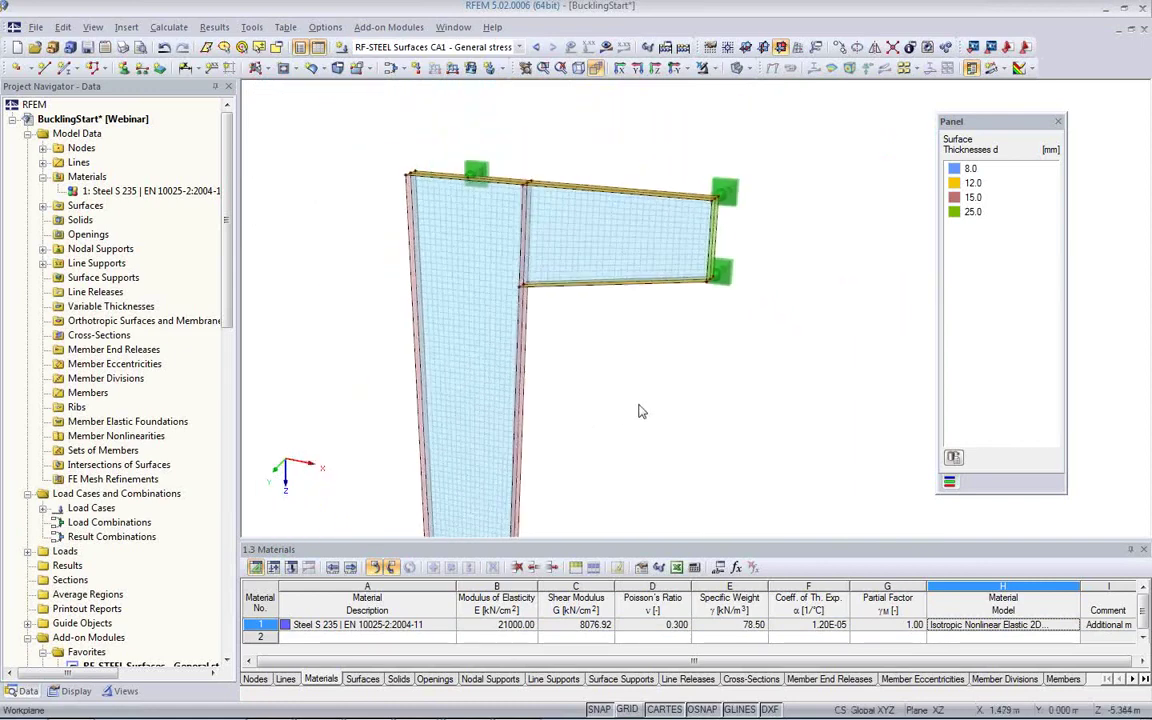
{"action": "scroll", "coordinate": [580, 365], "scroll_direction": "up", "scroll_amount": 2}
{"action": "middle_click_drag", "start_coordinate": [584, 342], "coordinate": [548, 368], "text": "ctrl"}
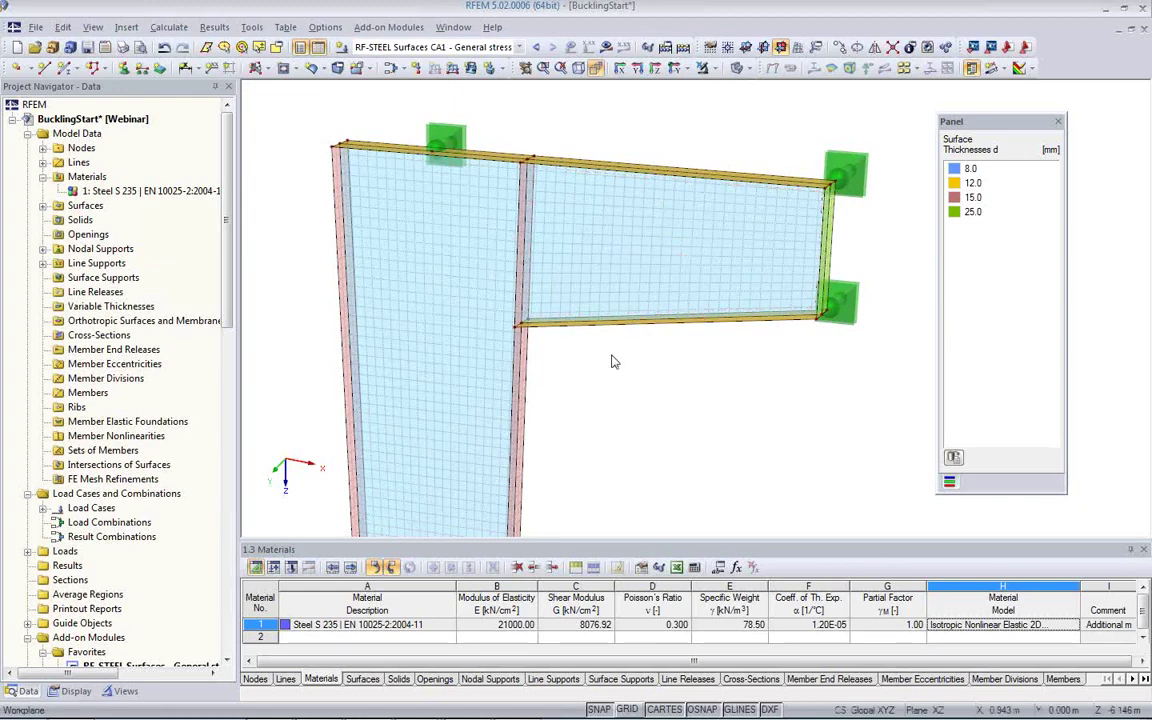
{"action": "left_click", "coordinate": [519, 48]}
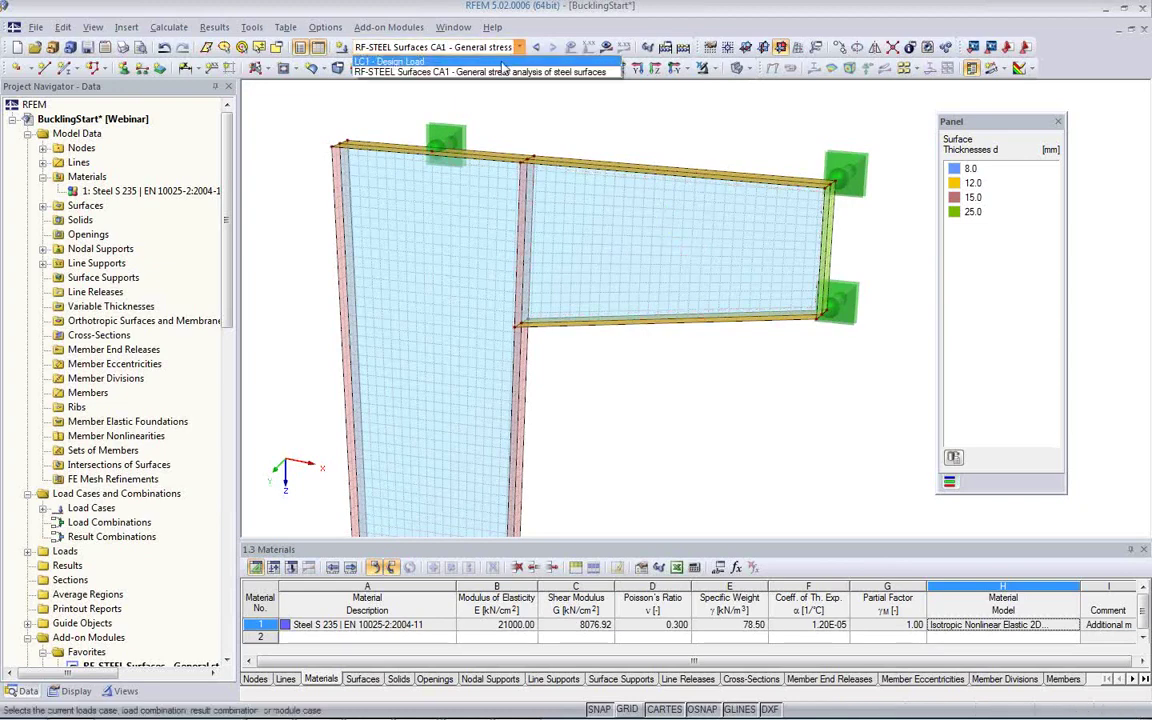
{"action": "left_click", "coordinate": [518, 59]}
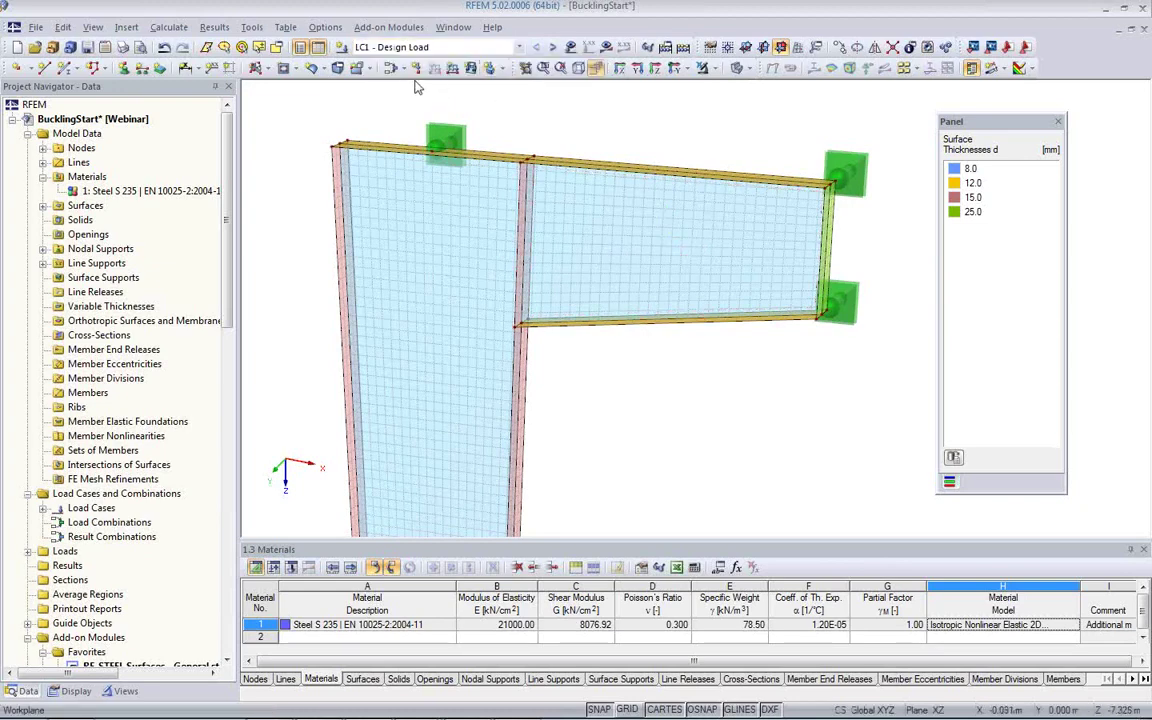
{"action": "left_click", "coordinate": [606, 47]}
{"action": "left_click", "coordinate": [548, 401]}
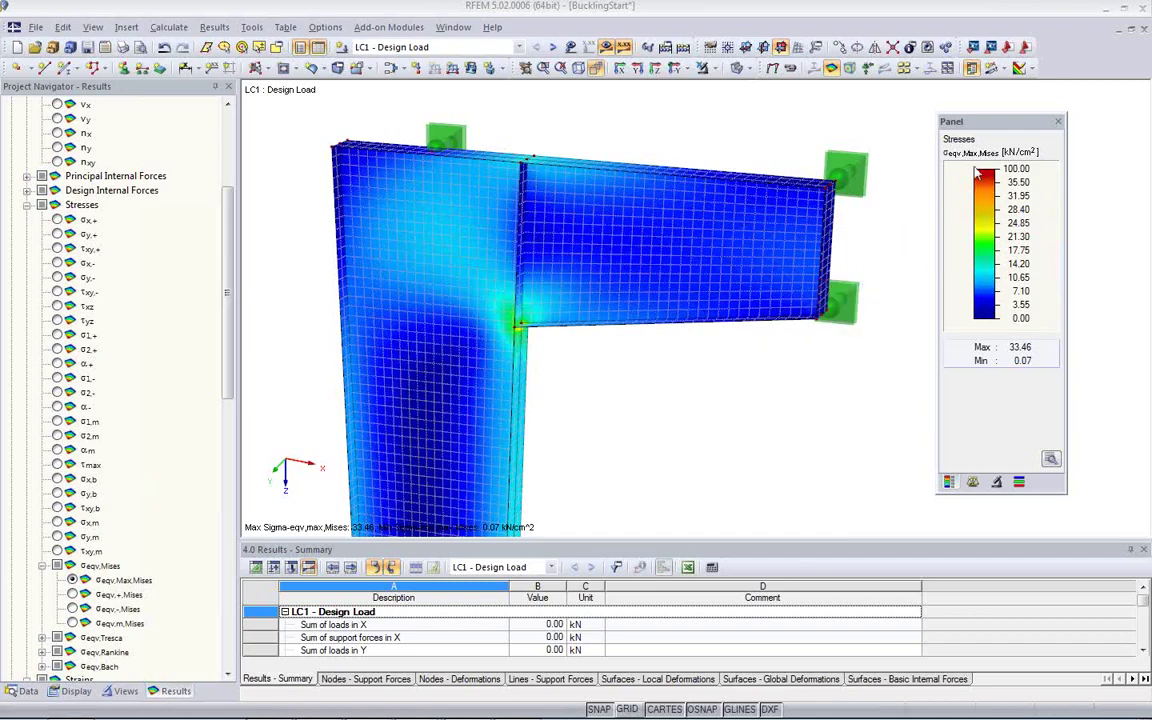
Step: Examine the maximum von Mises equivalent stresses around the inner corner of the frame
{"action": "middle_click_drag", "start_coordinate": [602, 365], "coordinate": [640, 357], "text": "ctrl"}
{"action": "scroll", "coordinate": [545, 347], "scroll_direction": "up", "scroll_amount": 3}
{"action": "scroll", "coordinate": [660, 359], "scroll_direction": "down", "scroll_amount": 2}
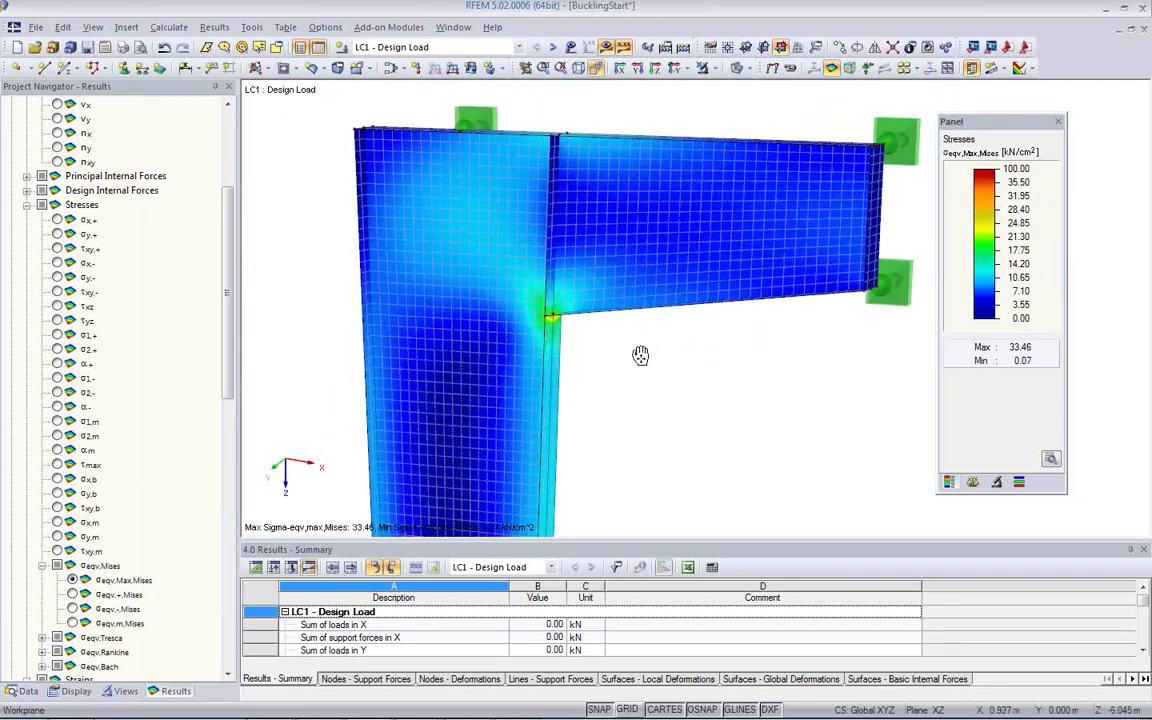
{"action": "scroll", "coordinate": [645, 333], "scroll_direction": "up", "scroll_amount": 1}
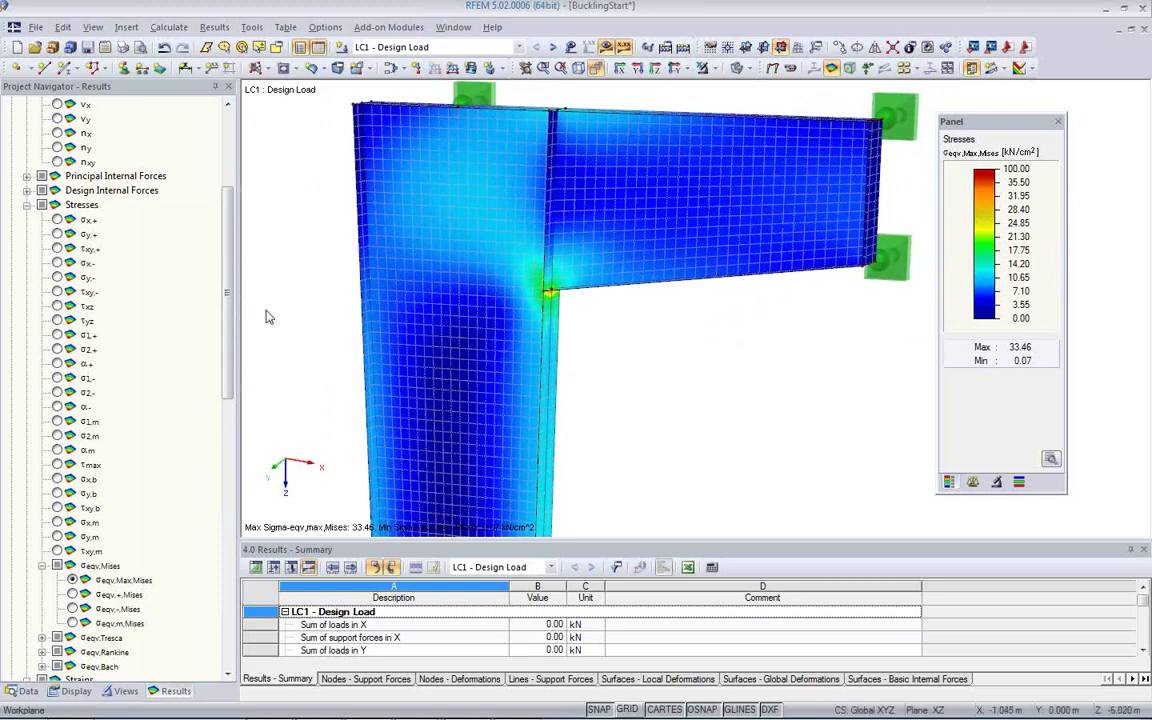
{"action": "left_click_drag", "start_coordinate": [229, 293], "coordinate": [229, 335]}
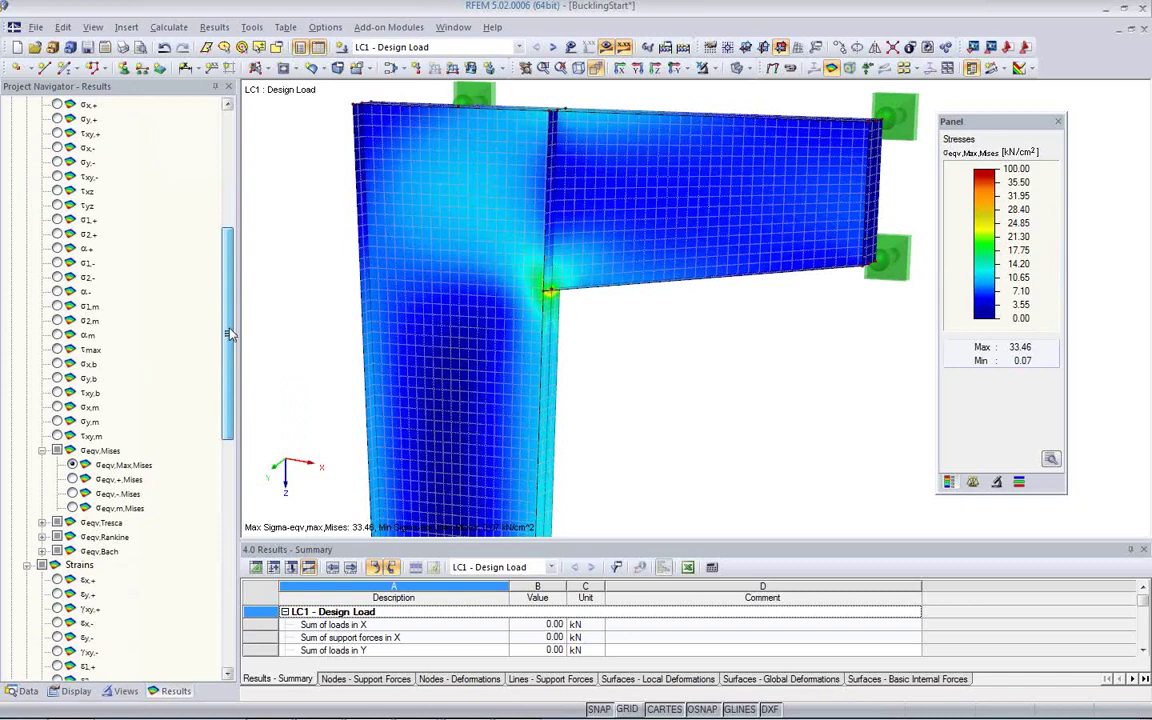
{"action": "left_click_drag", "start_coordinate": [229, 335], "coordinate": [229, 294]}
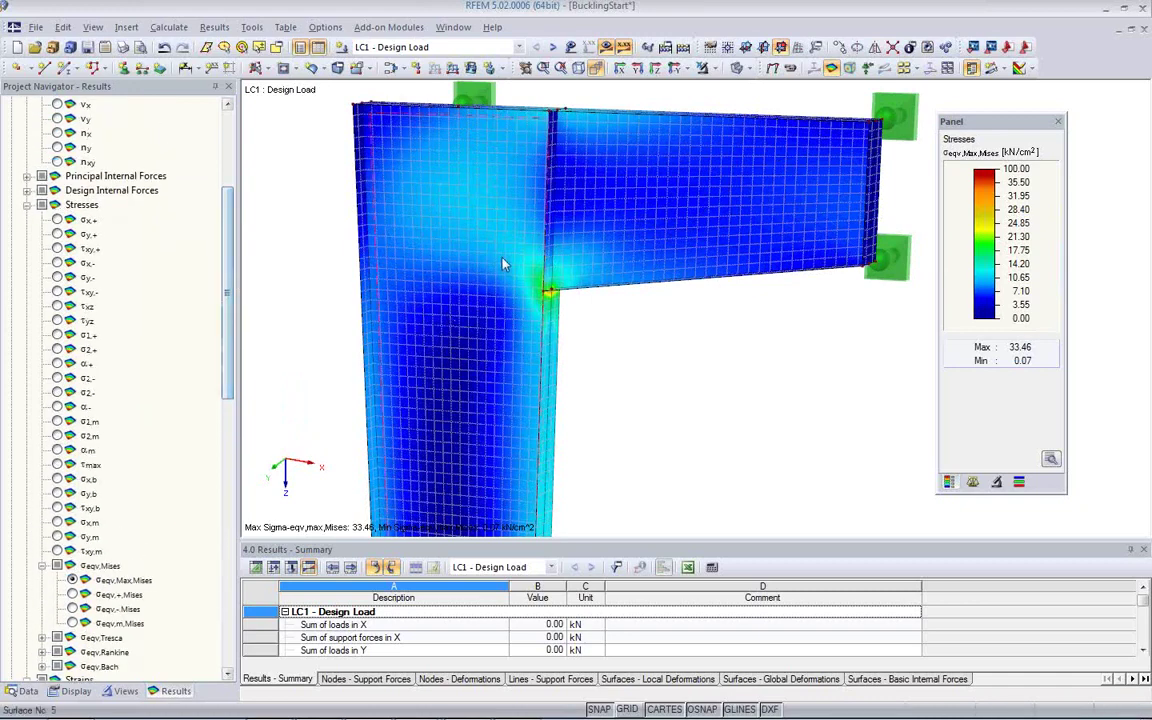
{"action": "scroll", "coordinate": [452, 230], "scroll_direction": "up", "scroll_amount": 4}
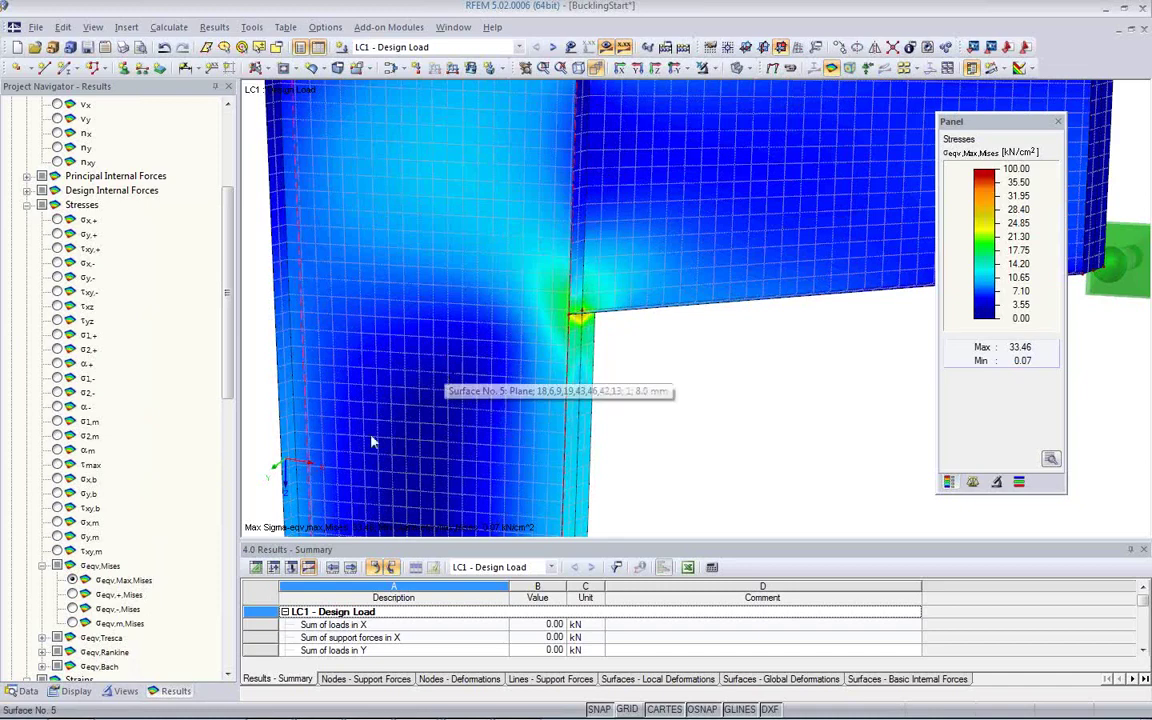
Step: Set the distribution of internal forces and stresses on surfaces to Non Continuous in the results display settings
{"action": "left_click", "coordinate": [76, 691]}
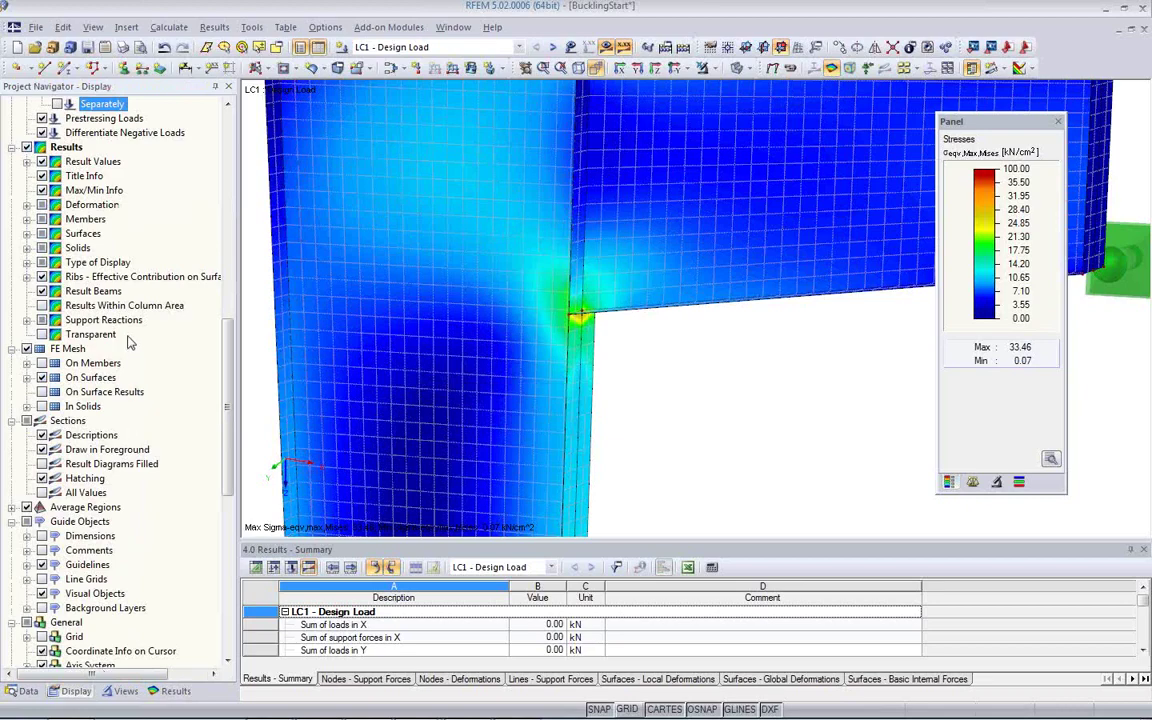
{"action": "scroll", "coordinate": [130, 350], "scroll_direction": "down", "scroll_amount": 7}
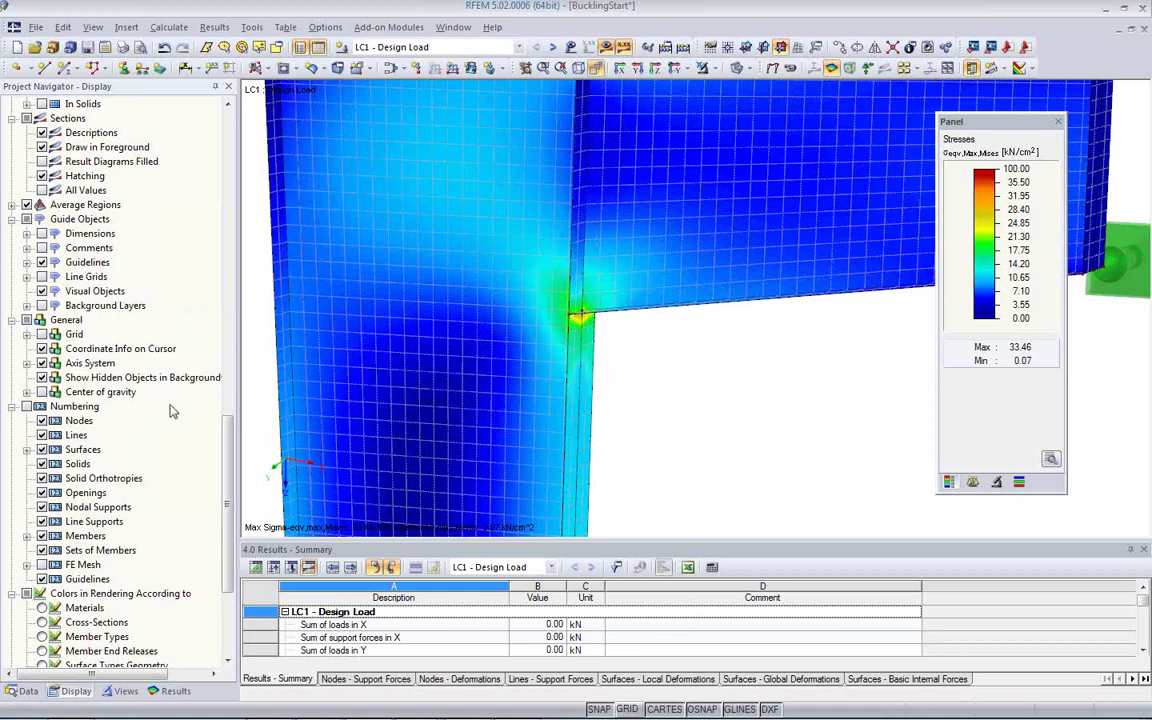
{"action": "scroll", "coordinate": [170, 414], "scroll_direction": "down", "scroll_amount": 1}
{"action": "scroll", "coordinate": [170, 414], "scroll_direction": "down", "scroll_amount": 2}
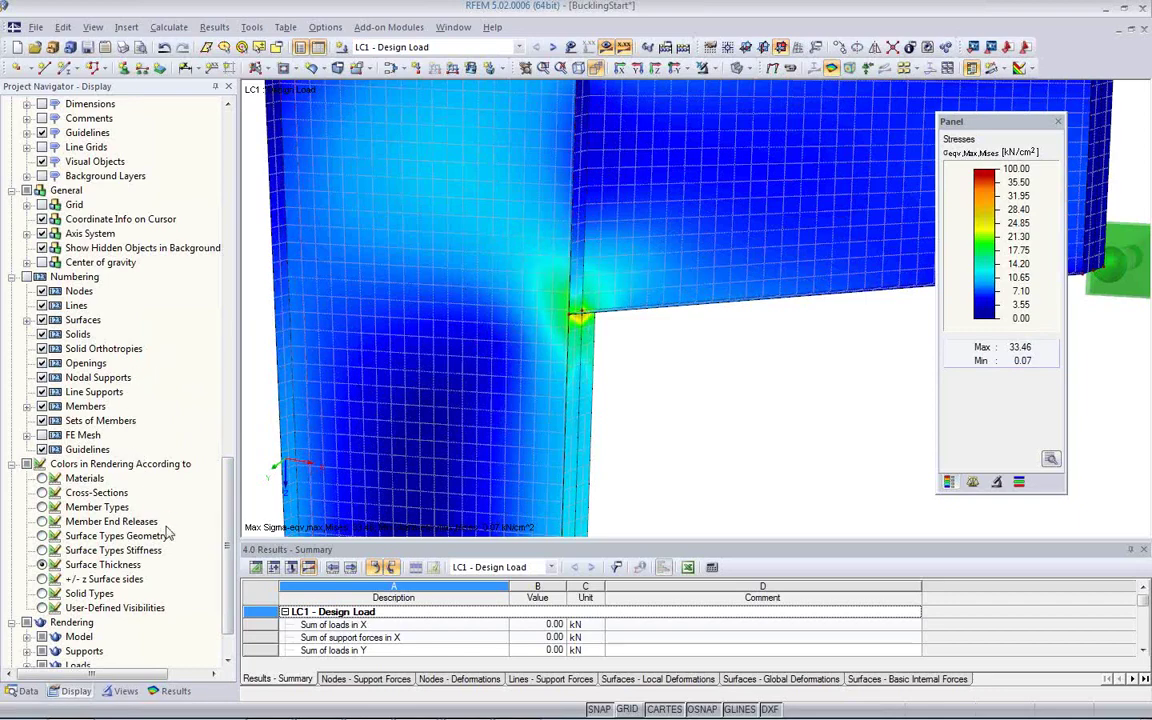
{"action": "left_click_drag", "start_coordinate": [225, 524], "coordinate": [230, 356]}
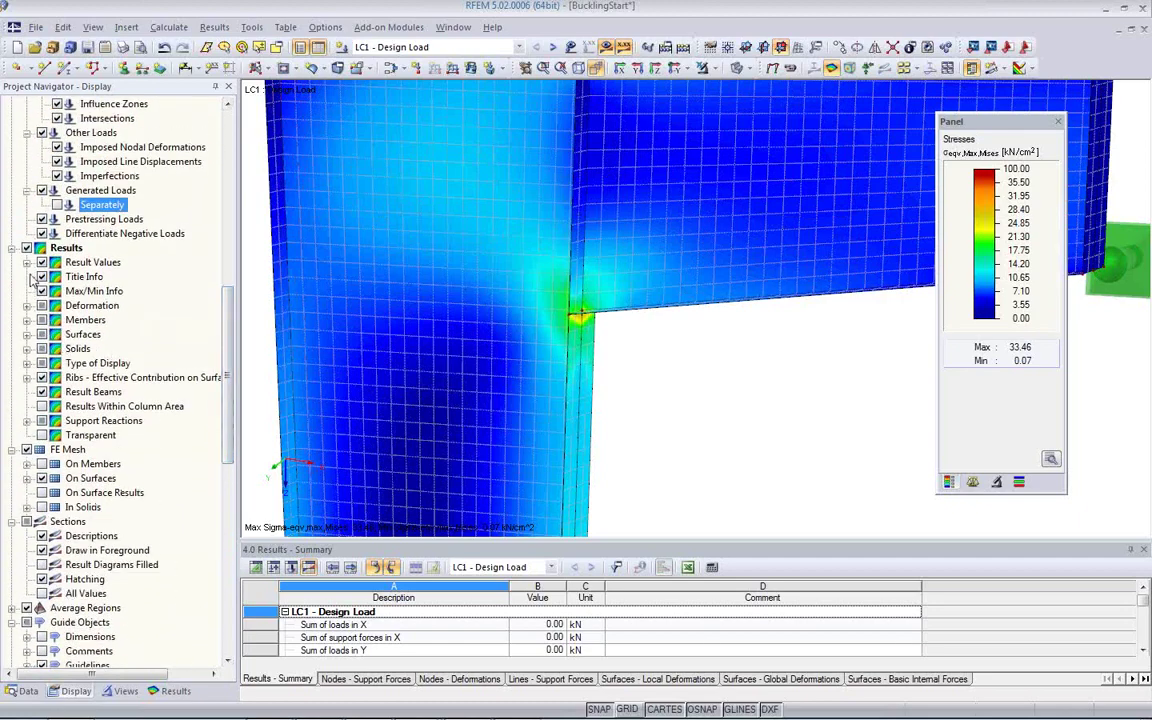
{"action": "left_click", "coordinate": [27, 334]}
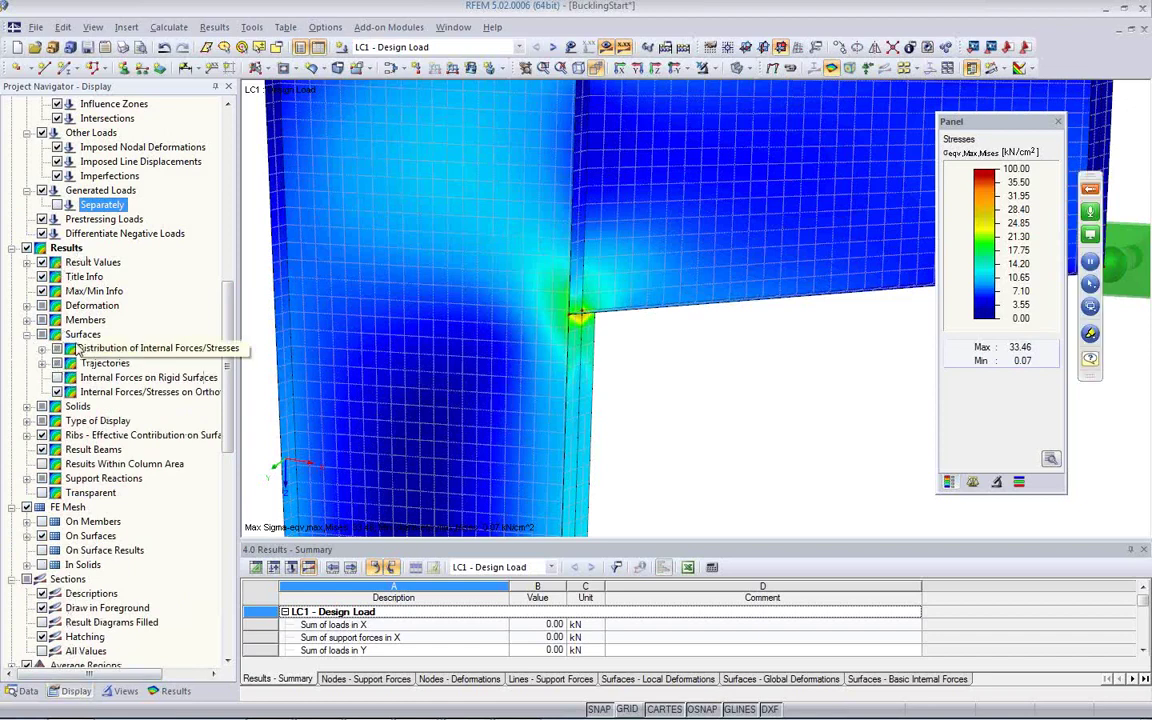
{"action": "left_click", "coordinate": [41, 348]}
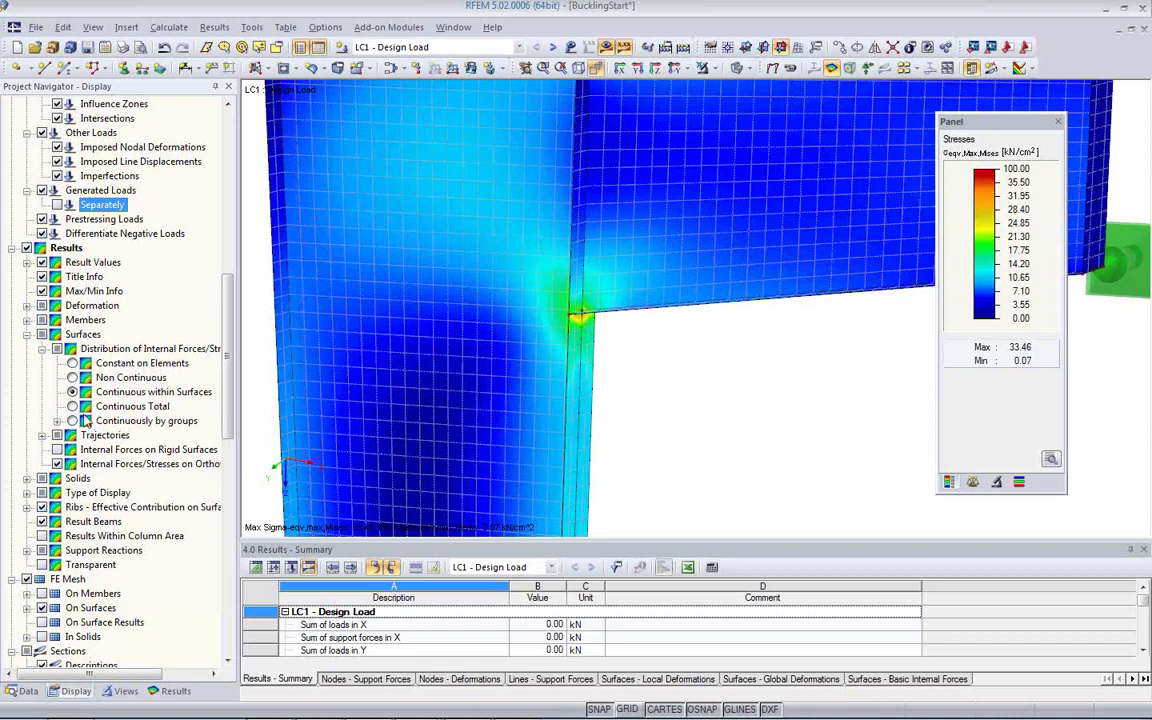
{"action": "left_click", "coordinate": [73, 378]}
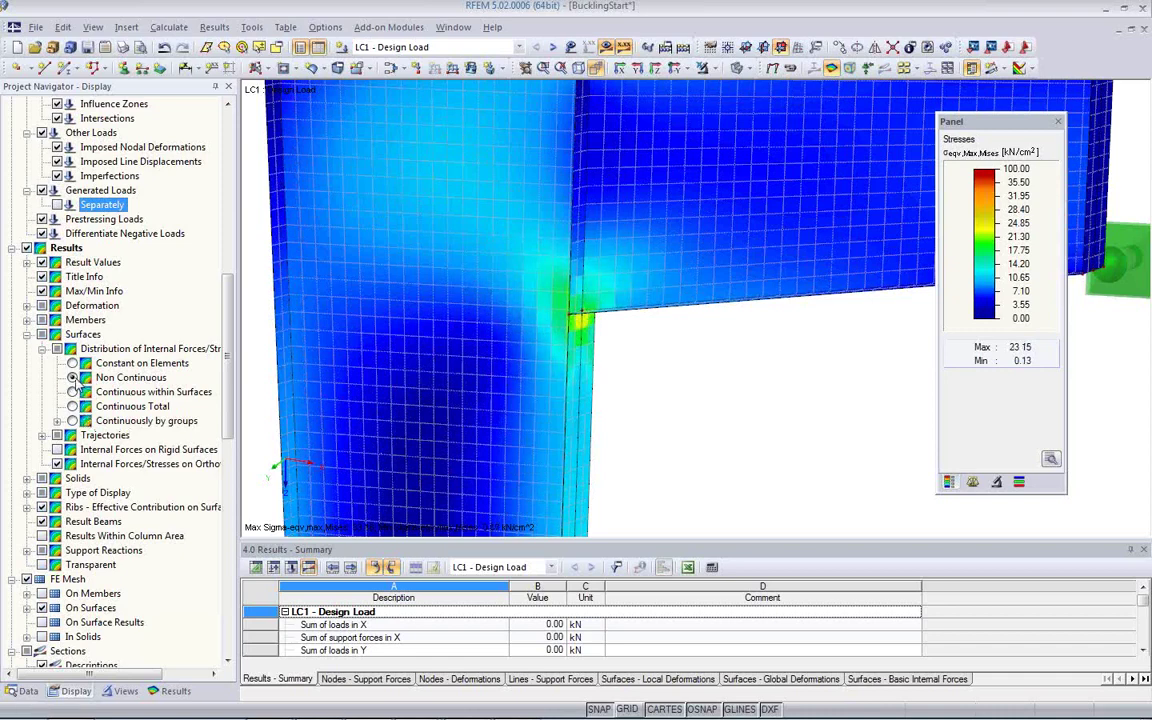
Step: Turn off the smooth color transition and set the surface stress distribution to Constant on Elements
{"action": "left_click", "coordinate": [1051, 460]}
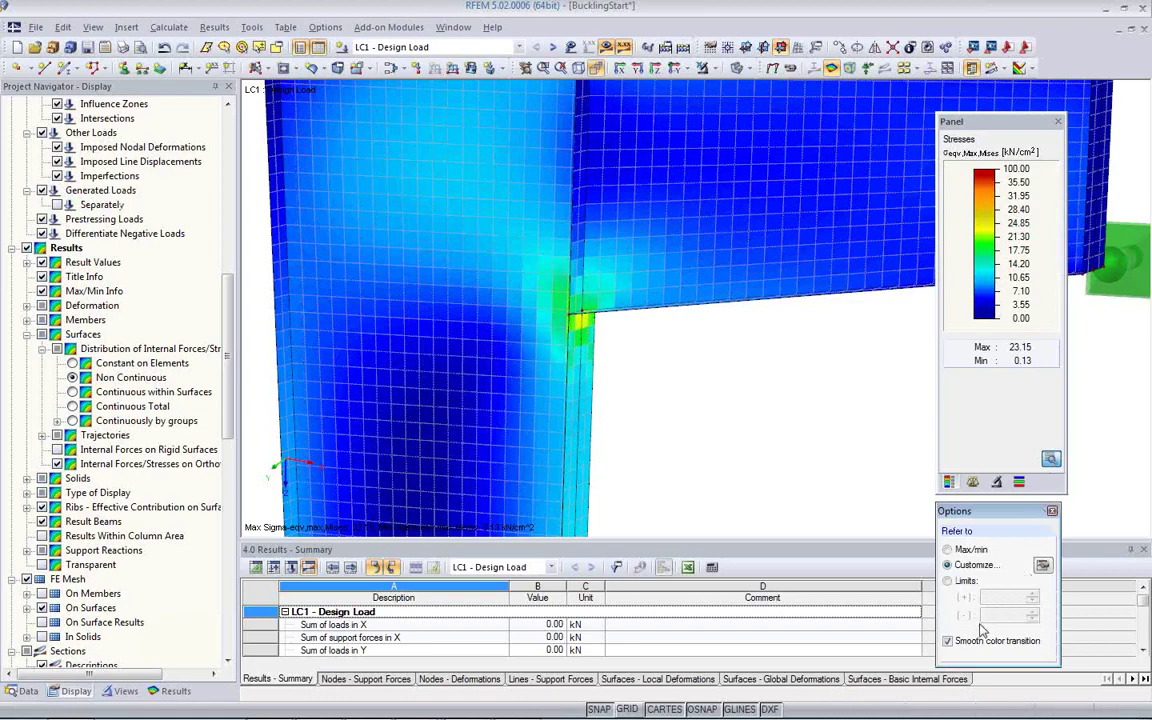
{"action": "left_click", "coordinate": [948, 642]}
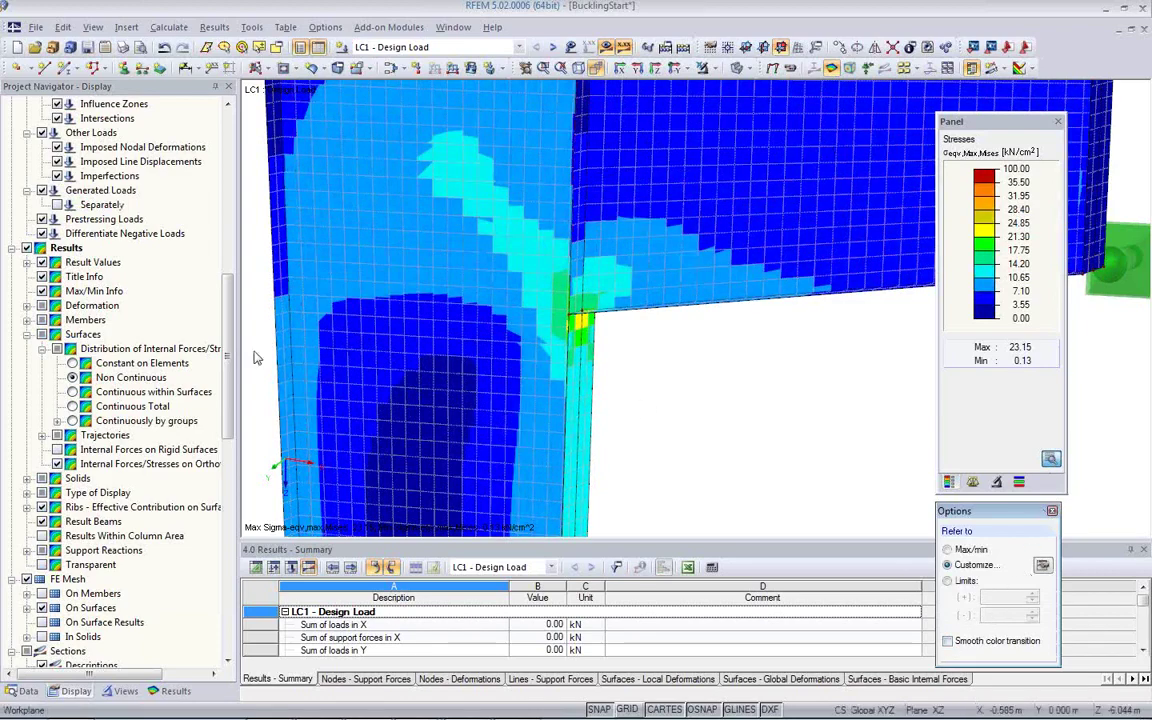
{"action": "left_click", "coordinate": [72, 363]}
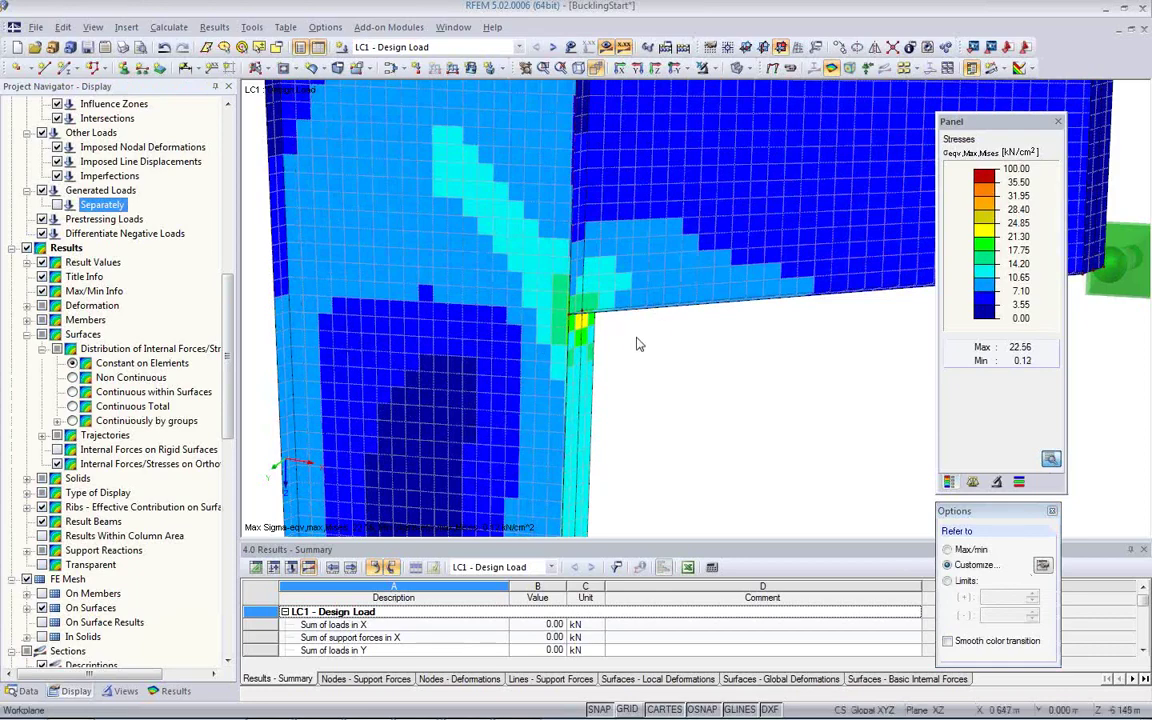
Step: Inspect the element-wise von Mises stresses in the web and flange at the inner frame corner from several angles
{"action": "scroll", "coordinate": [590, 383], "scroll_direction": "up", "scroll_amount": 3}
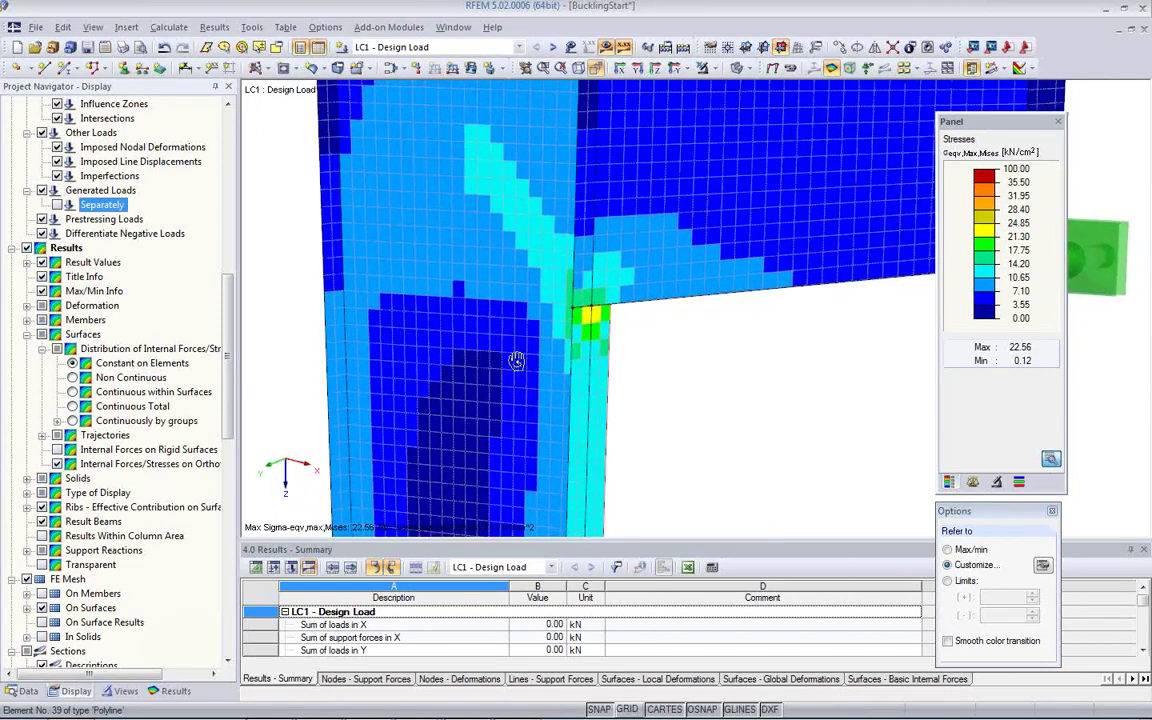
{"action": "middle_click_drag", "start_coordinate": [589, 324], "coordinate": [728, 311], "text": "ctrl"}
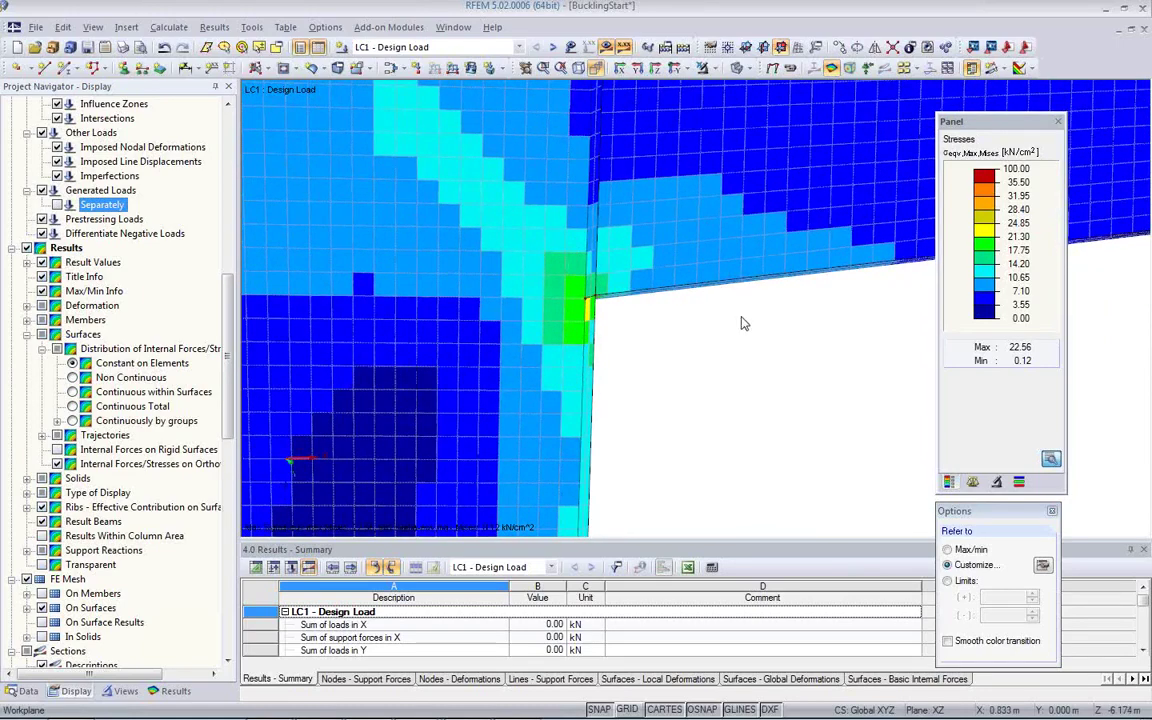
{"action": "scroll", "coordinate": [590, 300], "scroll_direction": "up", "scroll_amount": 3}
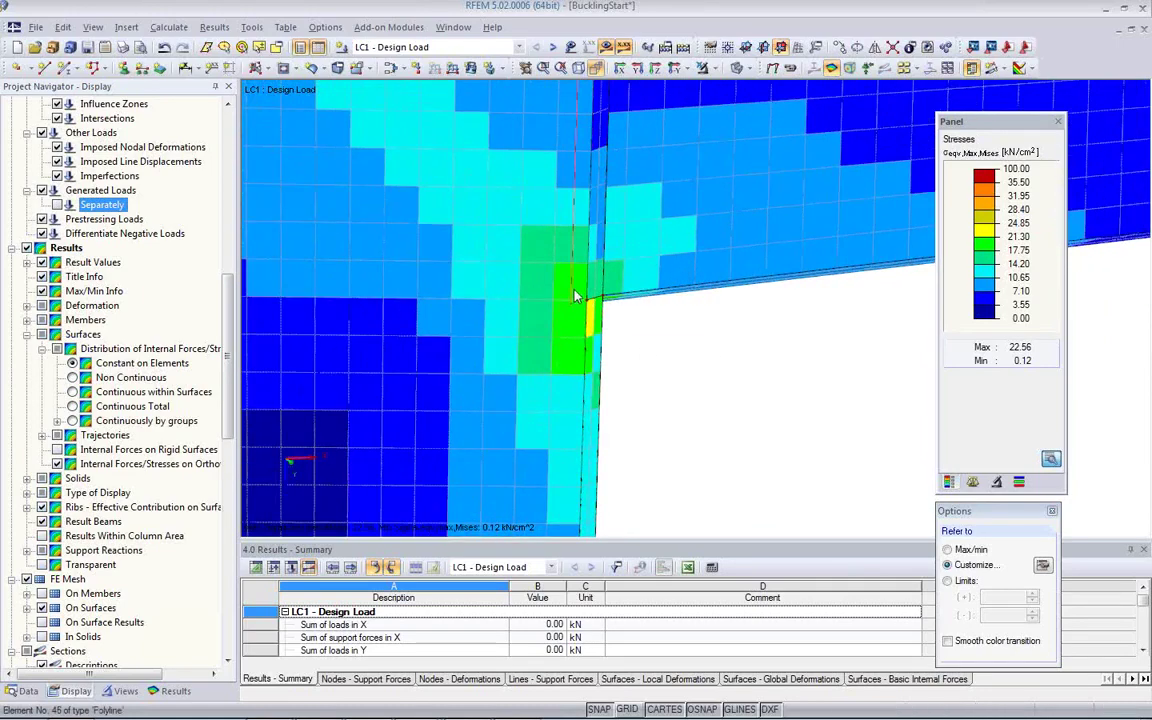
{"action": "scroll", "coordinate": [576, 296], "scroll_direction": "down", "scroll_amount": 2}
{"action": "middle_click_drag", "start_coordinate": [624, 322], "coordinate": [300, 343]}
{"action": "middle_click_drag", "start_coordinate": [537, 306], "coordinate": [528, 350]}
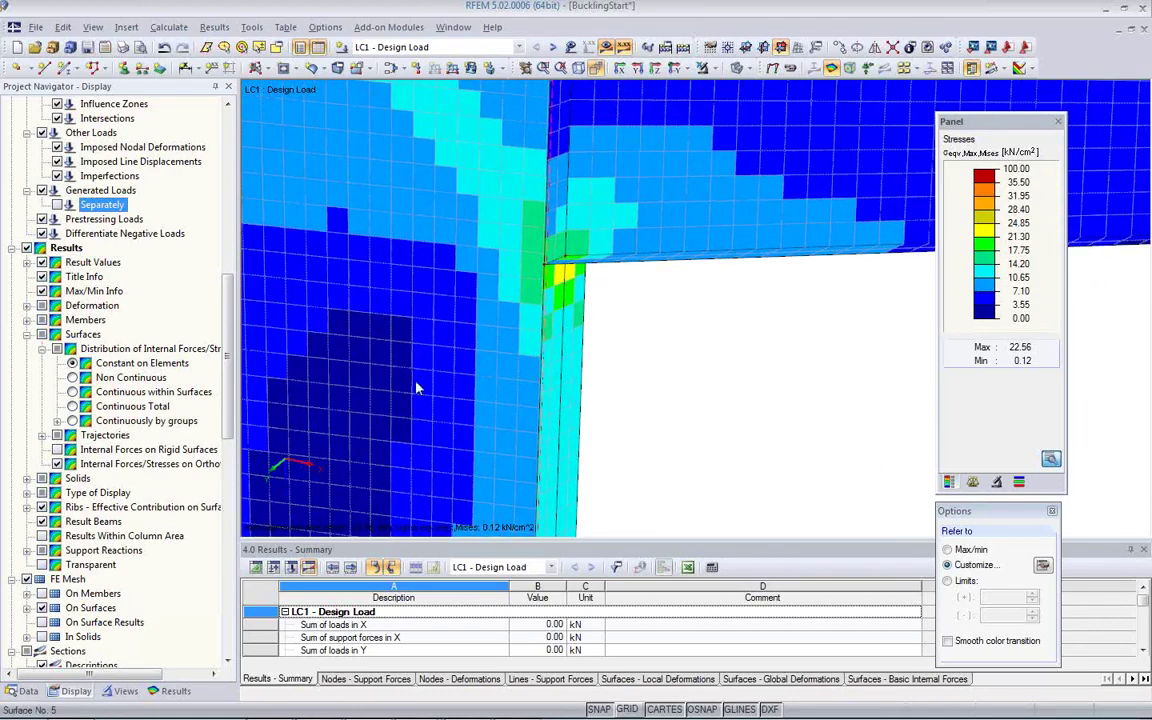
Step: Display the Design Ratio criterion on the surfaces and switch to the Nonlinearity Rate to examine the corner elements
{"action": "left_click", "coordinate": [175, 690]}
{"action": "mouse_move", "coordinate": [230, 330]}
{"action": "left_mouse_down"}
{"action": "mouse_move", "coordinate": [232, 368]}
{"action": "mouse_move", "coordinate": [240, 225]}
{"action": "mouse_move", "coordinate": [235, 310]}
{"action": "left_mouse_up"}
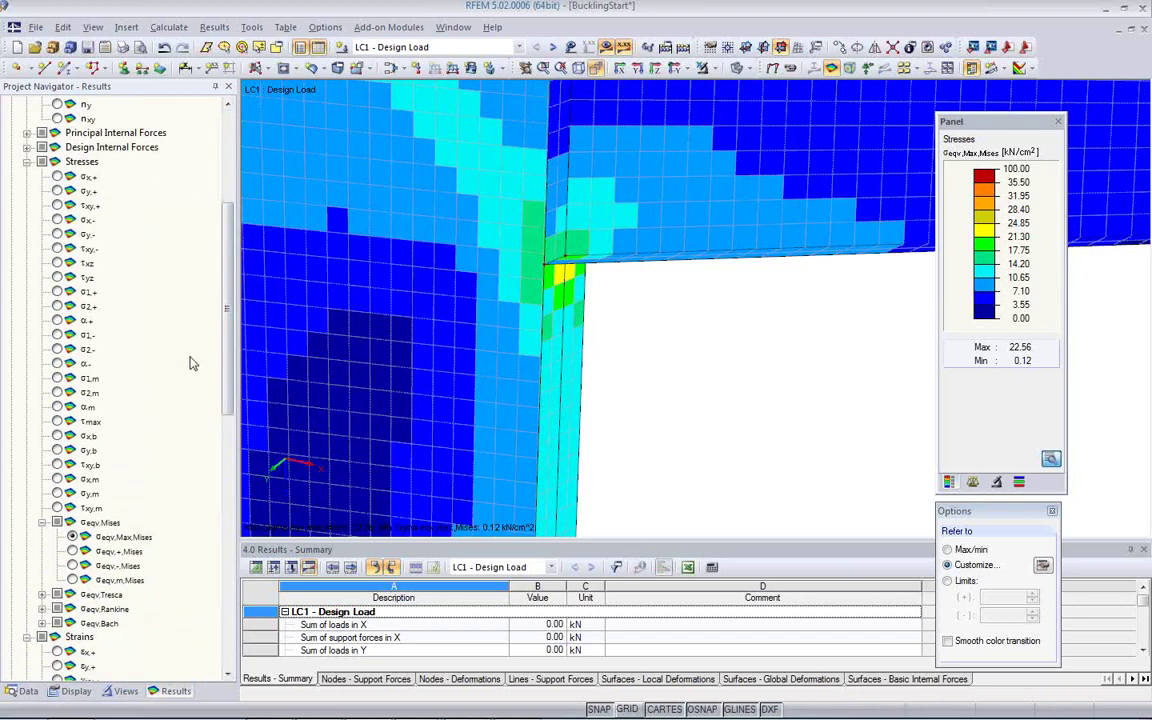
{"action": "left_click_drag", "start_coordinate": [228, 360], "coordinate": [230, 572]}
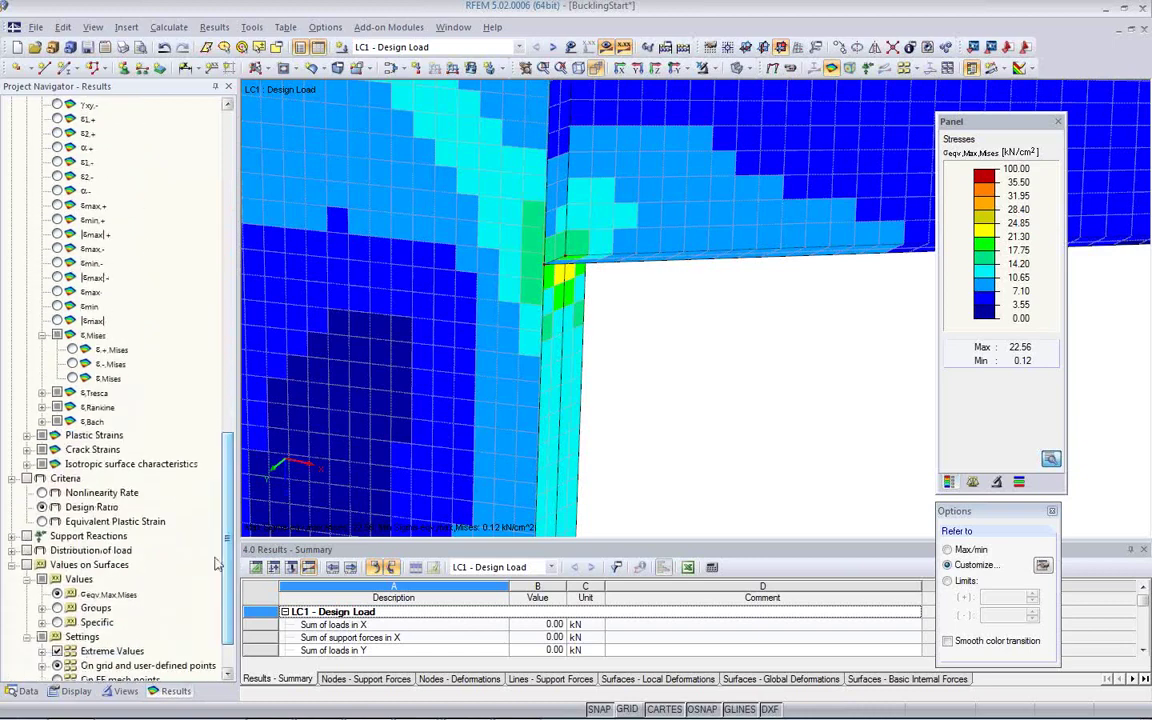
{"action": "left_click", "coordinate": [27, 479]}
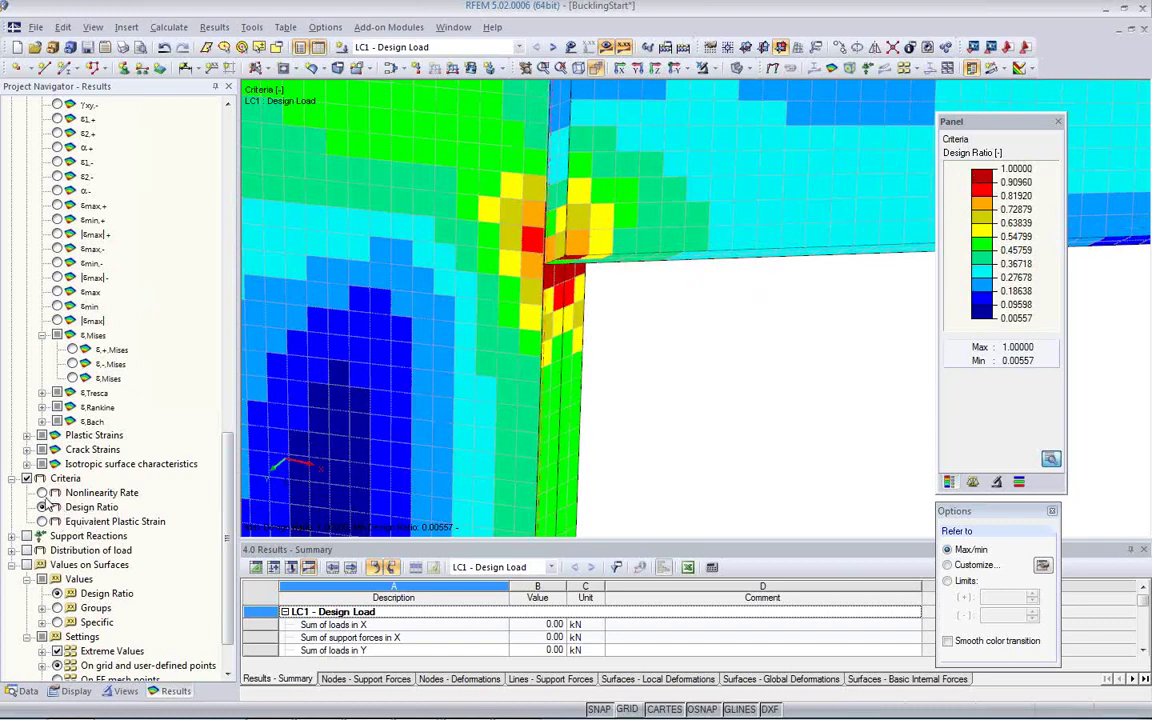
{"action": "left_click", "coordinate": [42, 493]}
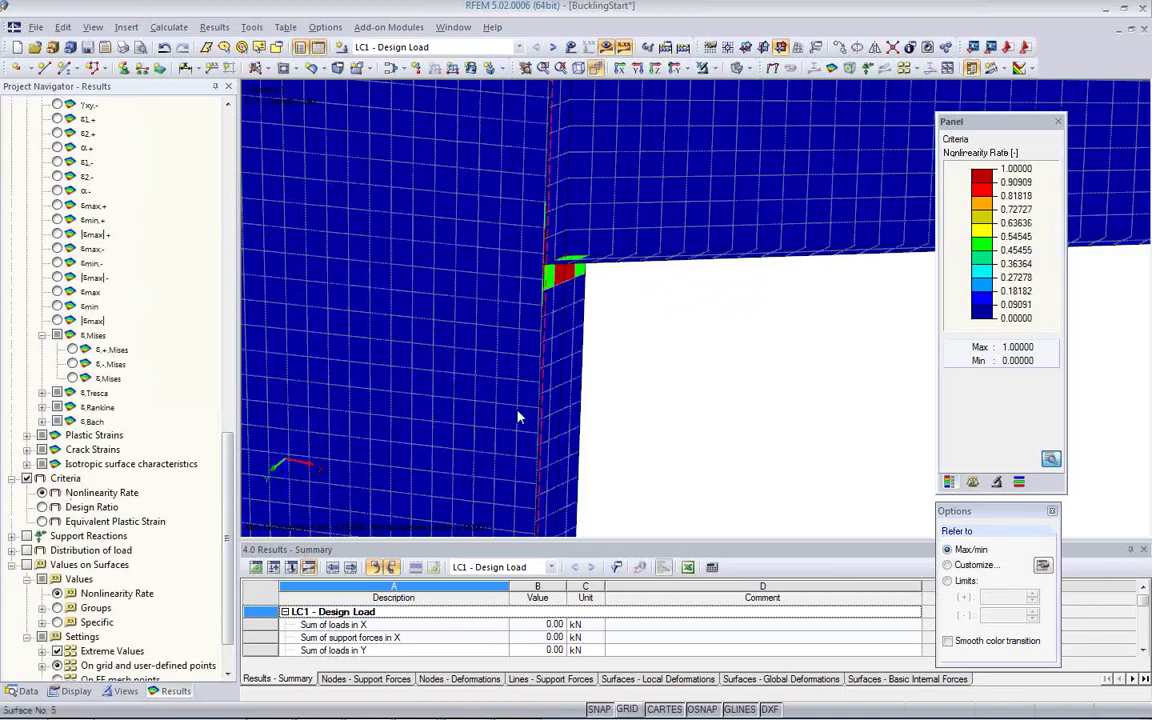
{"action": "middle_click_drag", "start_coordinate": [735, 313], "coordinate": [638, 386], "text": "ctrl"}
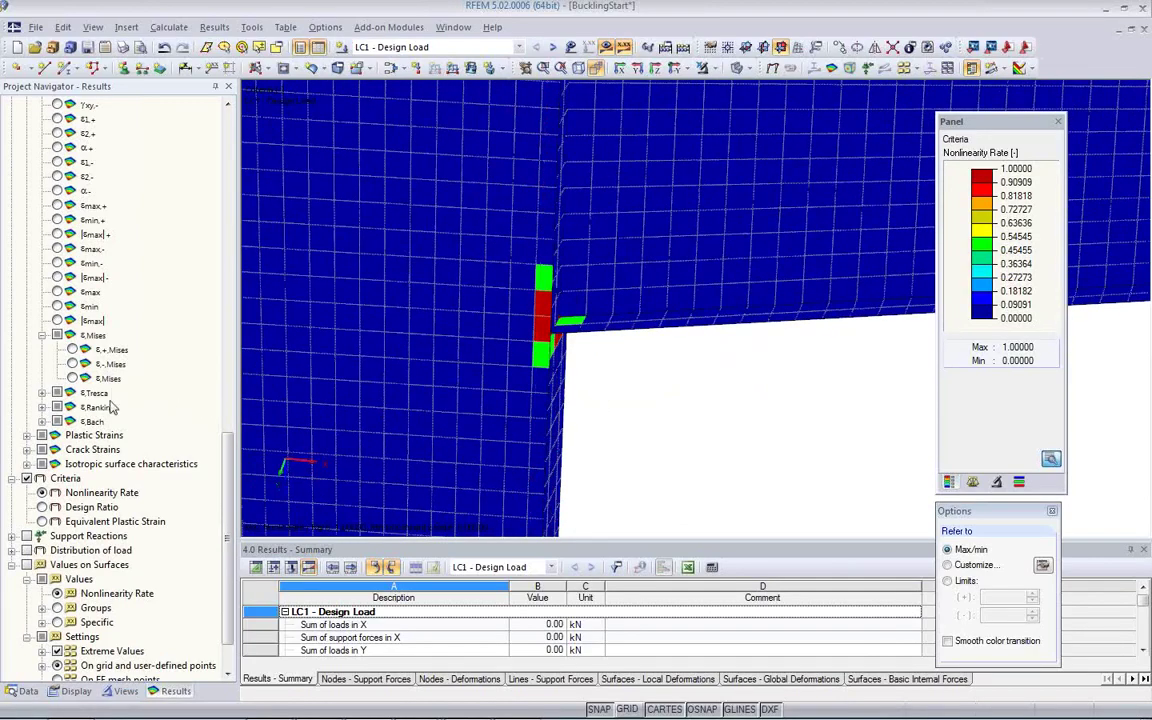
Step: Display the ε,Mises strains at the frame corner and switch back to the Design Ratio criterion for comparison
{"action": "left_click", "coordinate": [72, 378]}
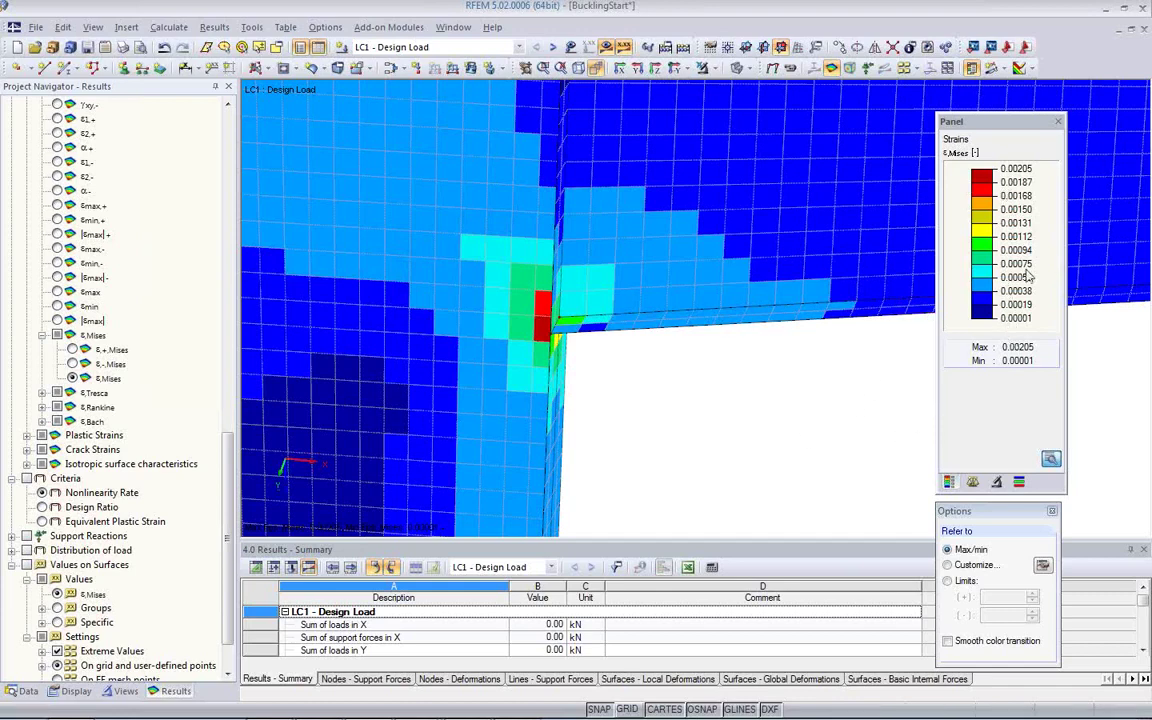
{"action": "middle_click_drag", "start_coordinate": [653, 386], "coordinate": [490, 335]}
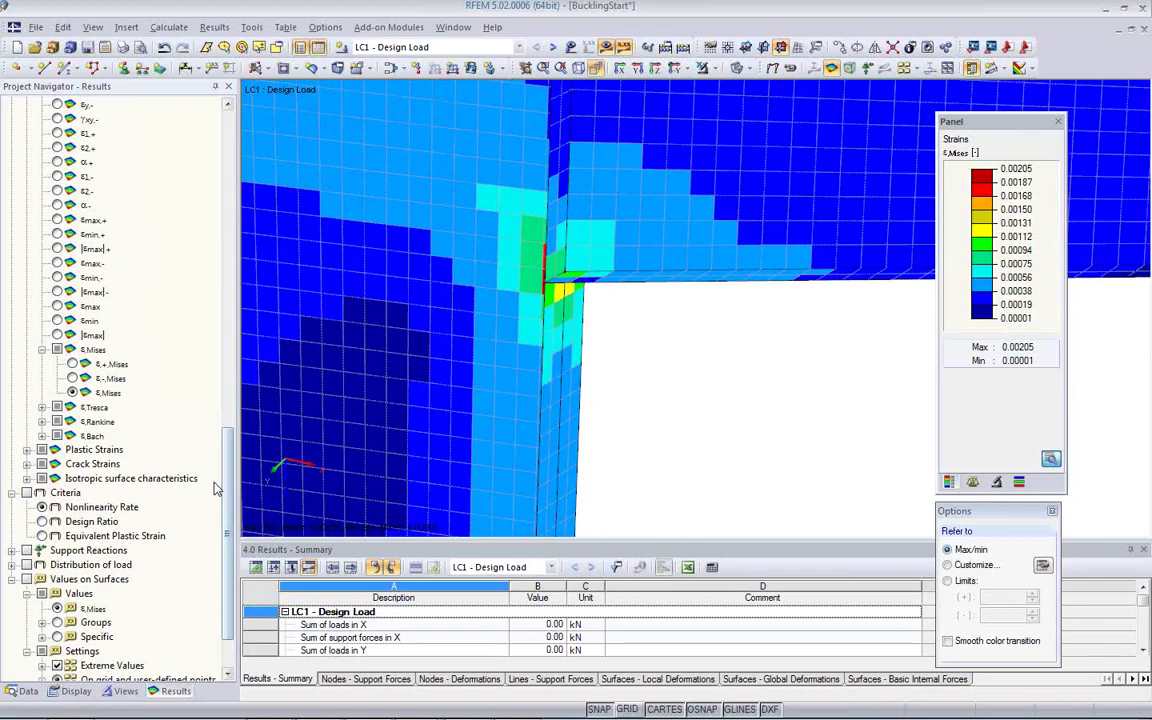
{"action": "left_click", "coordinate": [43, 523]}
{"action": "scroll", "coordinate": [740, 311], "scroll_direction": "up", "scroll_amount": 2}
{"action": "middle_click_drag", "start_coordinate": [670, 318], "coordinate": [560, 325], "text": "ctrl"}
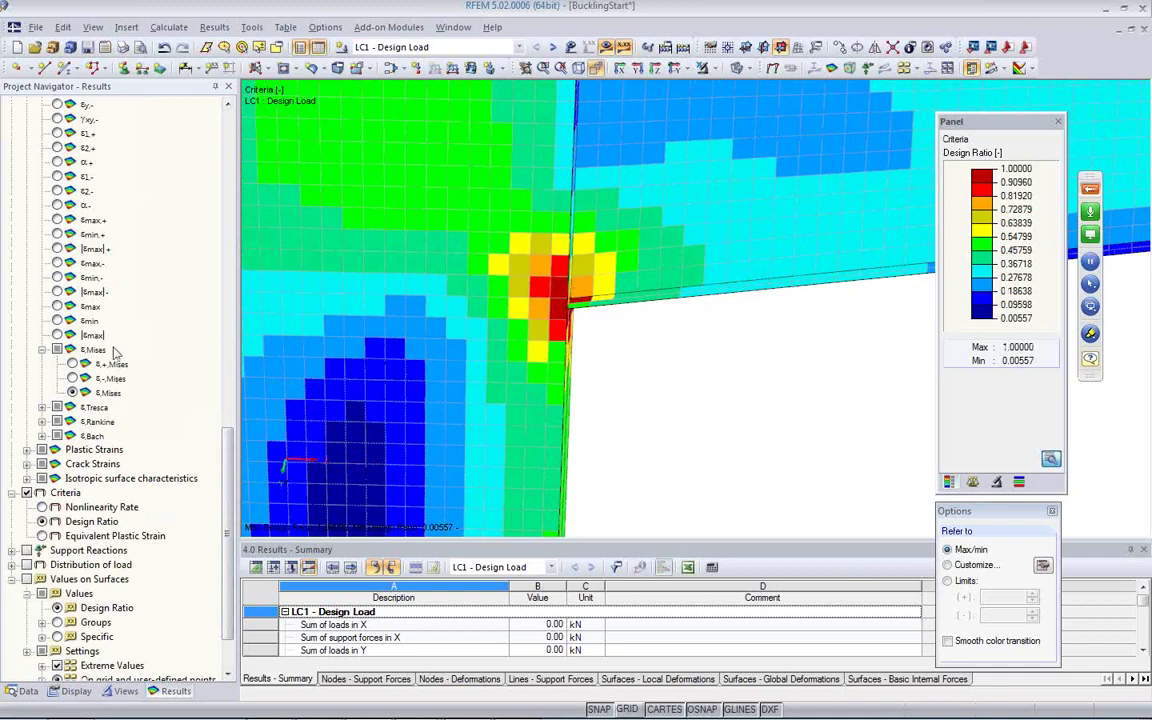
Step: Display the membrane equivalent stresses σeqv,m,Mises and examine them closely around the frame corner
{"action": "scroll", "coordinate": [96, 478], "scroll_direction": "up", "scroll_amount": 9}
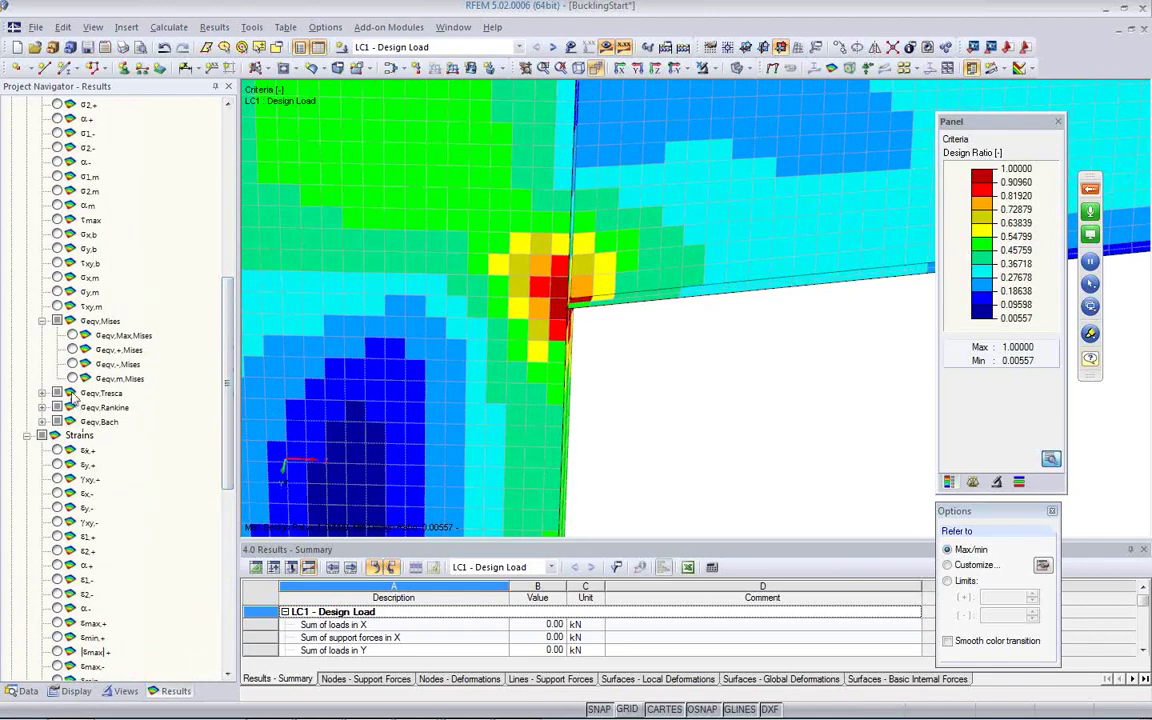
{"action": "left_click", "coordinate": [72, 379]}
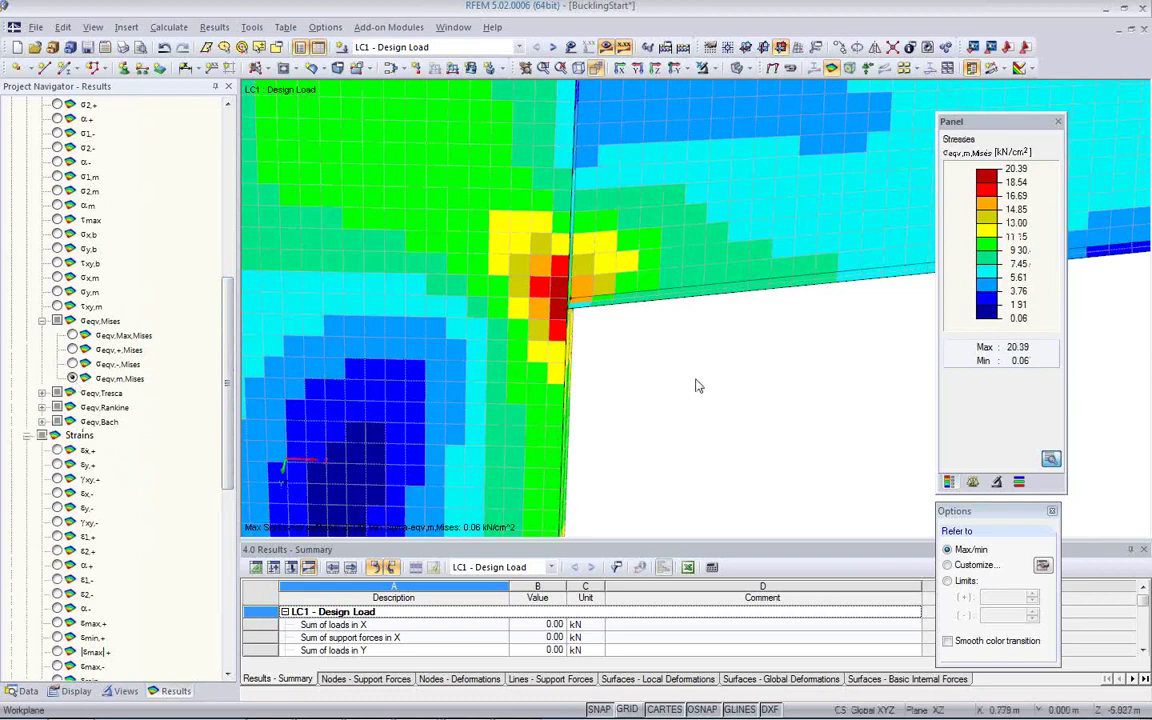
{"action": "middle_click_drag", "start_coordinate": [779, 381], "coordinate": [728, 323], "text": "ctrl"}
{"action": "scroll", "coordinate": [728, 321], "scroll_direction": "up", "scroll_amount": 2}
{"action": "scroll", "coordinate": [730, 269], "scroll_direction": "up", "scroll_amount": 1}
{"action": "middle_click_drag", "start_coordinate": [706, 232], "coordinate": [732, 280]}
{"action": "middle_click_drag", "start_coordinate": [571, 341], "coordinate": [674, 271]}
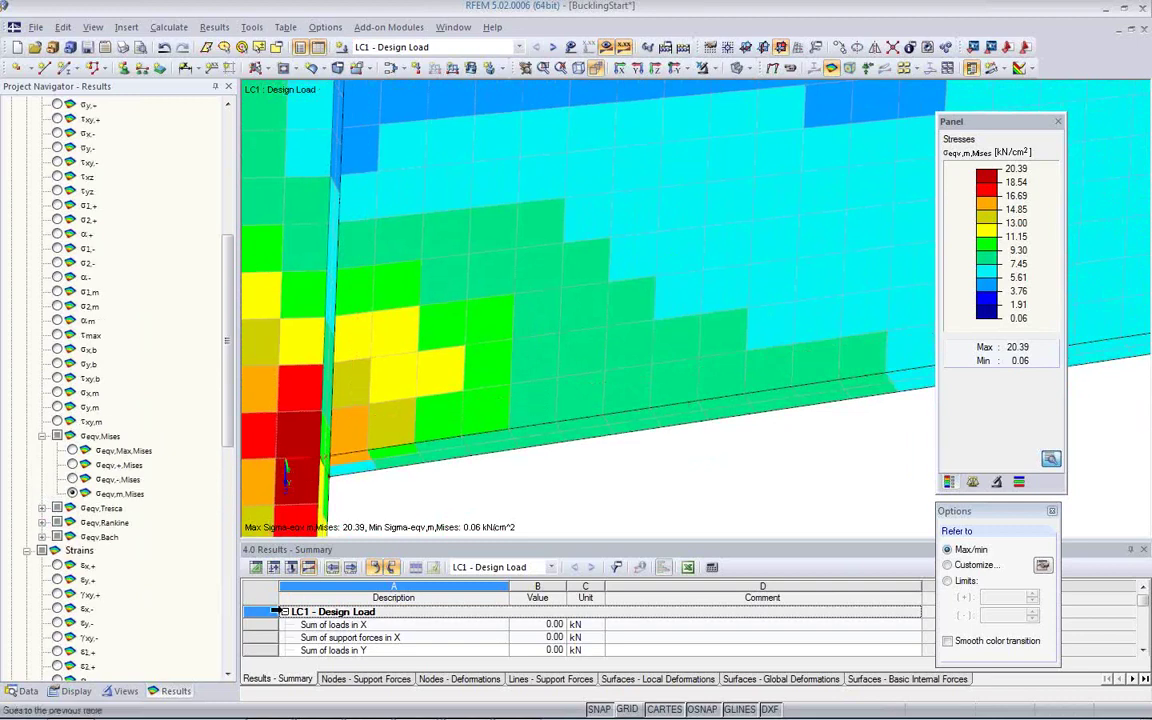
Step: Show the σeqv,m,Mises values on the surfaces with the extreme values turned off
{"action": "left_click", "coordinate": [76, 691]}
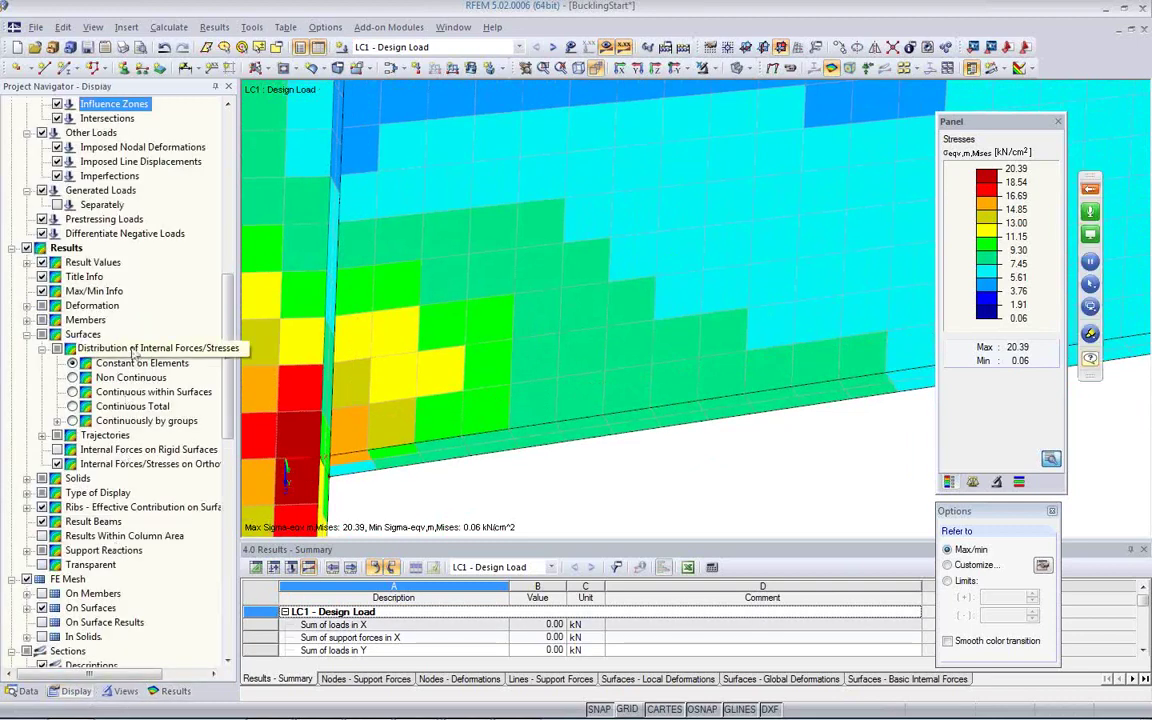
{"action": "scroll", "coordinate": [140, 432], "scroll_direction": "up", "scroll_amount": 4}
{"action": "scroll", "coordinate": [140, 432], "scroll_direction": "down", "scroll_amount": 2}
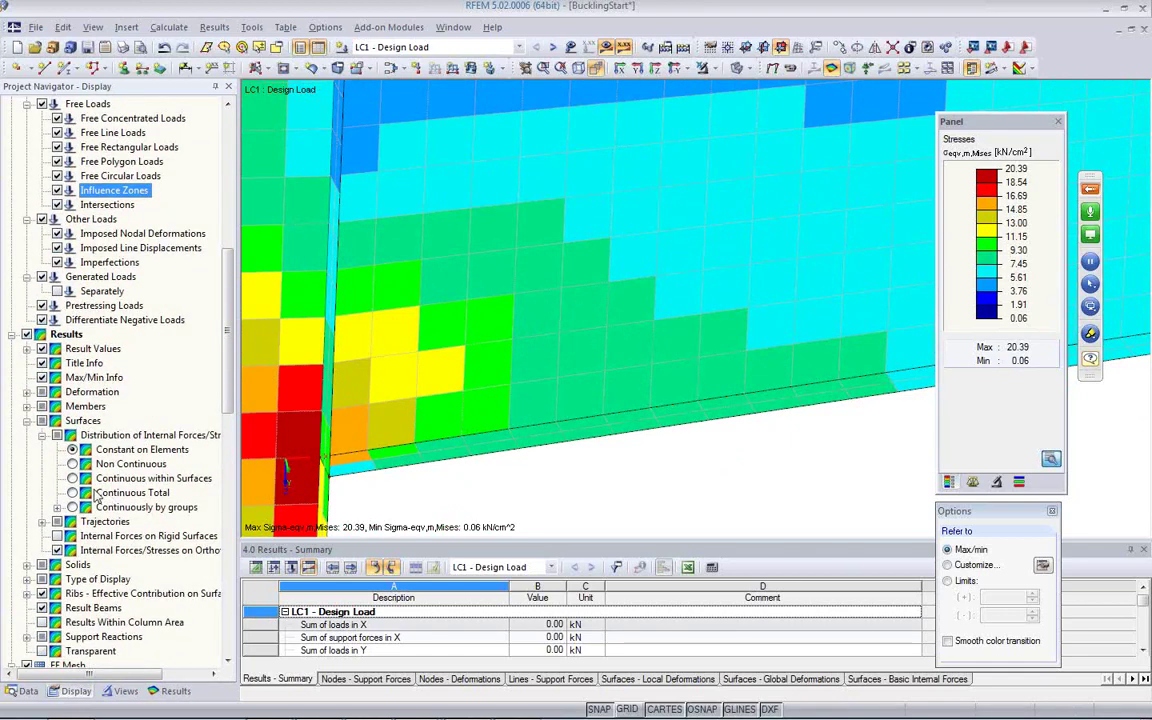
{"action": "left_click_drag", "start_coordinate": [228, 371], "coordinate": [211, 628]}
{"action": "left_click", "coordinate": [168, 693]}
{"action": "scroll", "coordinate": [139, 538], "scroll_direction": "down", "scroll_amount": 14}
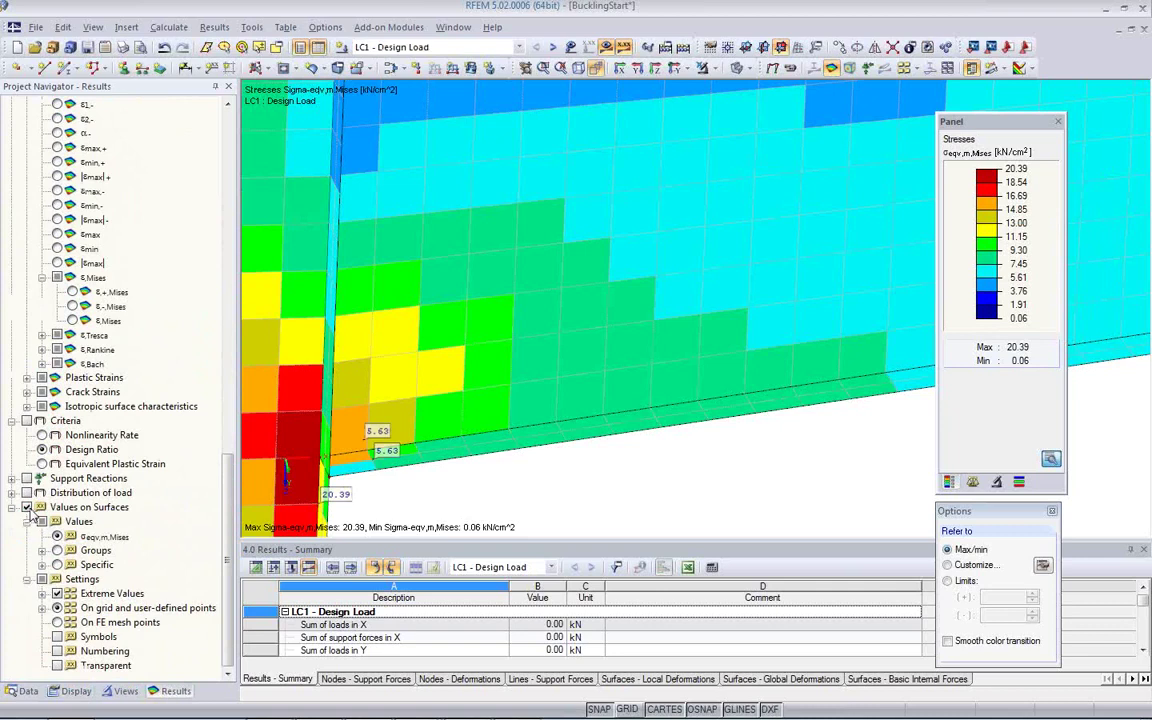
{"action": "left_click", "coordinate": [57, 594]}
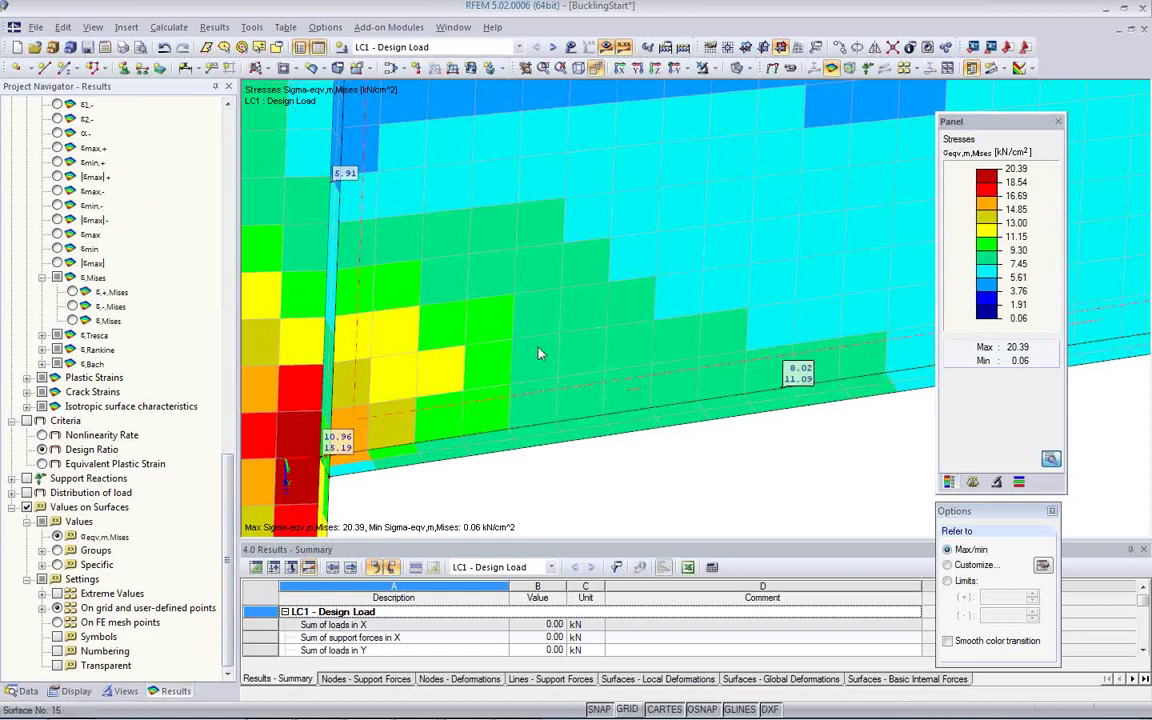
Step: Display the surface stress values on the FE mesh points and examine them beside the frame corner
{"action": "middle_click_drag", "start_coordinate": [634, 459], "coordinate": [509, 432], "text": "ctrl"}
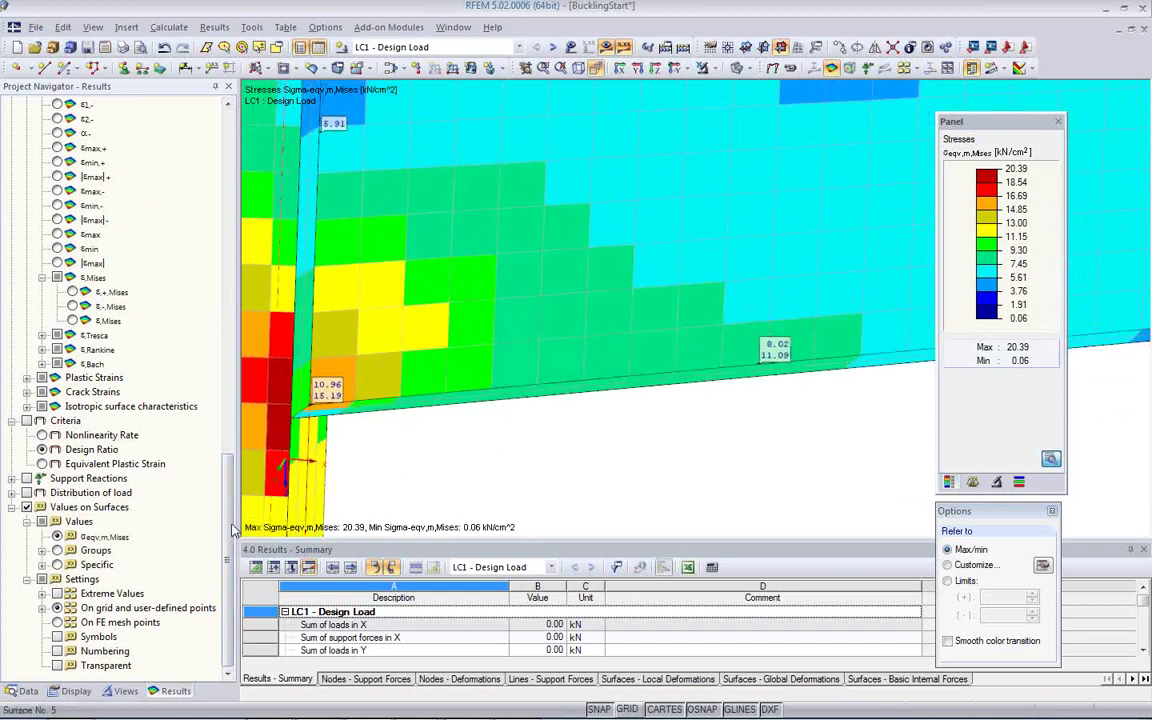
{"action": "left_click", "coordinate": [58, 622]}
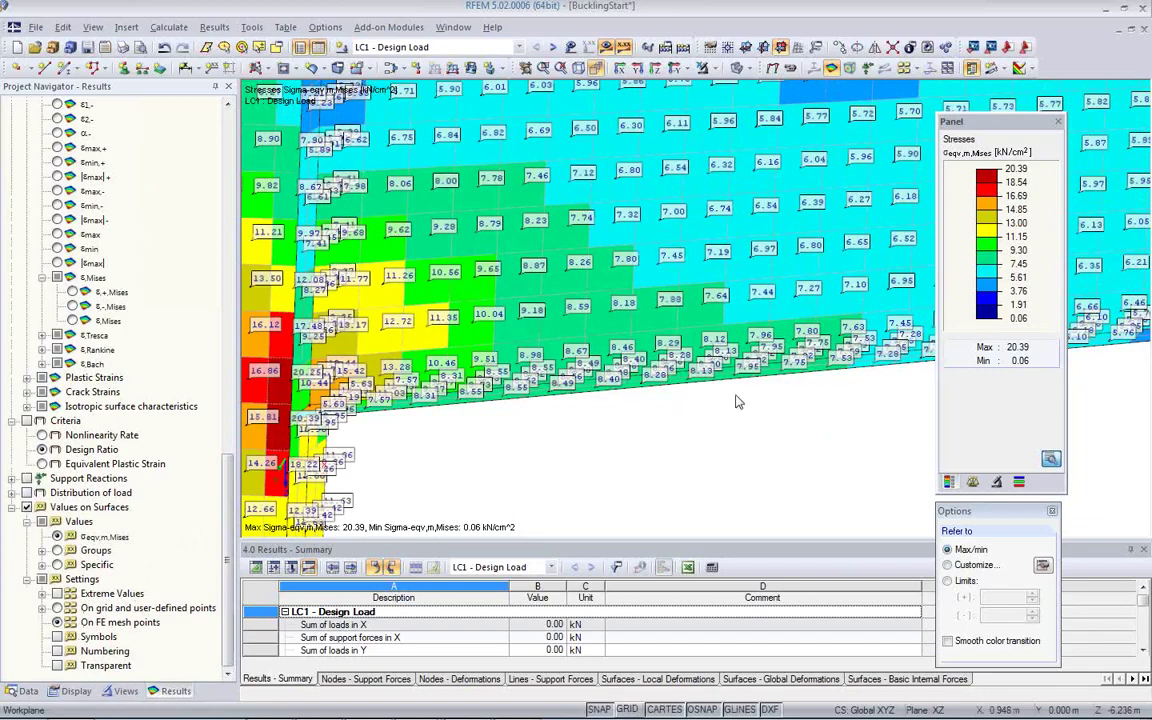
{"action": "scroll", "coordinate": [700, 280], "scroll_direction": "up", "scroll_amount": 3}
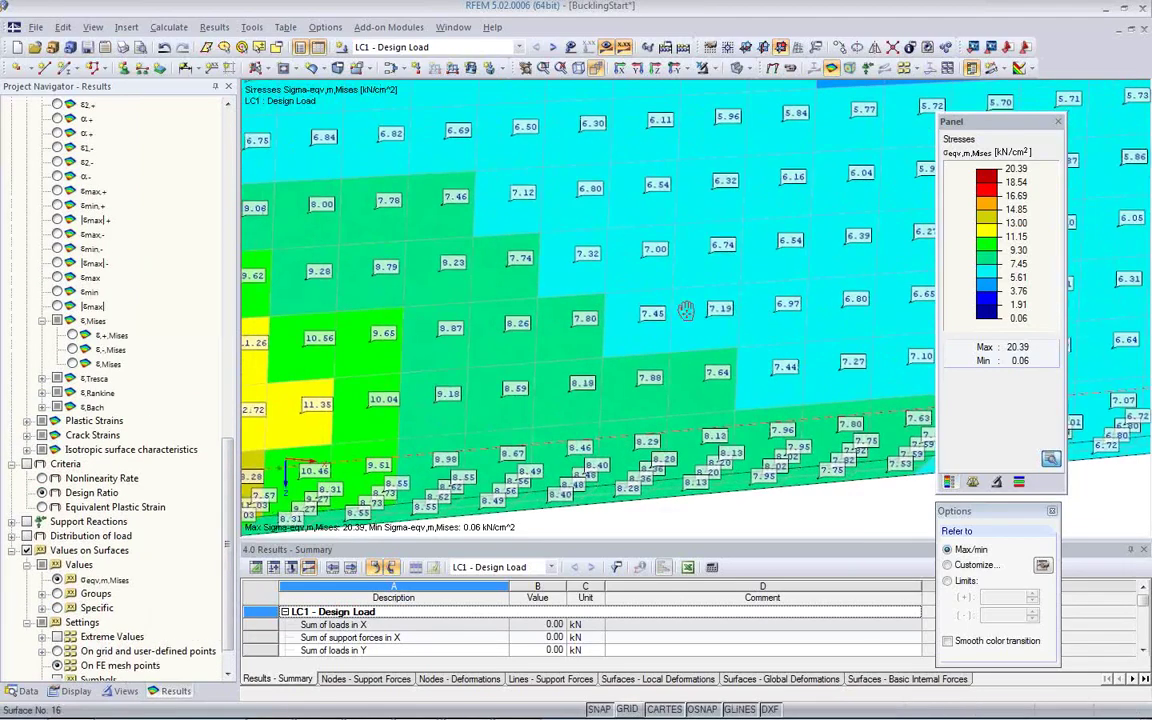
{"action": "scroll", "coordinate": [661, 319], "scroll_direction": "up", "scroll_amount": 1}
{"action": "mouse_move", "coordinate": [665, 299]}
{"action": "middle_mouse_down"}
{"action": "mouse_move", "coordinate": [714, 229]}
{"action": "mouse_move", "coordinate": [677, 320]}
{"action": "middle_mouse_up"}
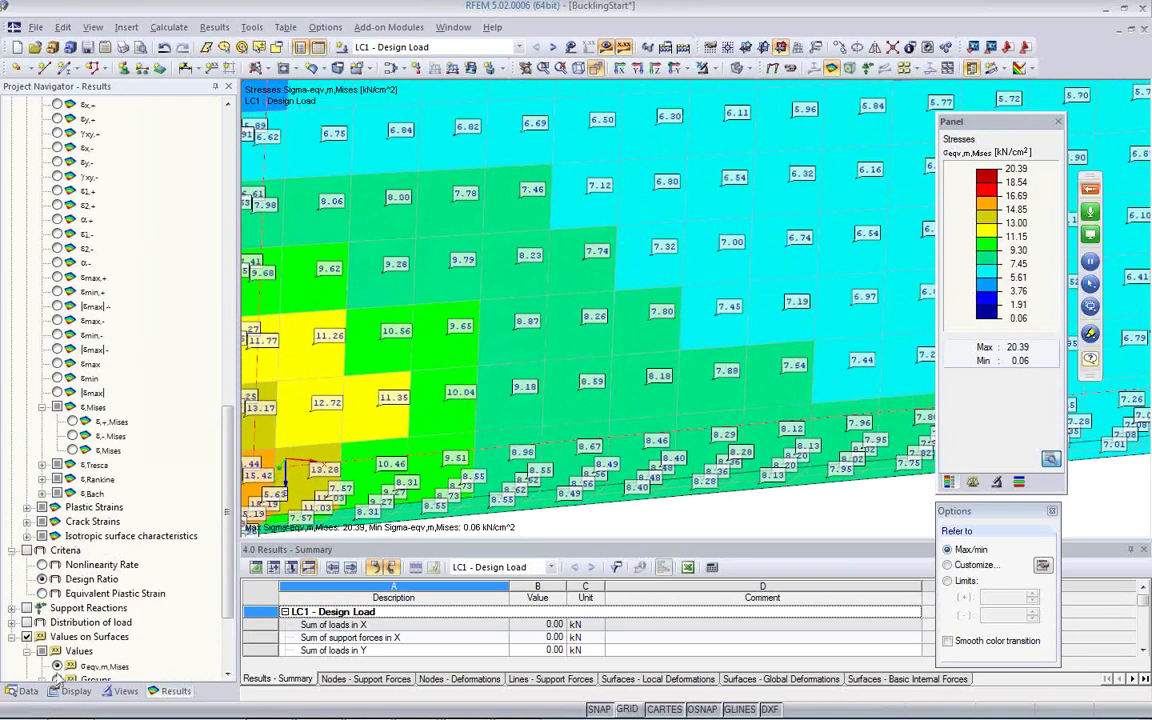
Step: Set the surface stress distribution to Non Continuous and examine the element values meeting at each mesh node
{"action": "left_click", "coordinate": [76, 691]}
{"action": "scroll", "coordinate": [95, 397], "scroll_direction": "up", "scroll_amount": 1}
{"action": "scroll", "coordinate": [93, 397], "scroll_direction": "up", "scroll_amount": 15}
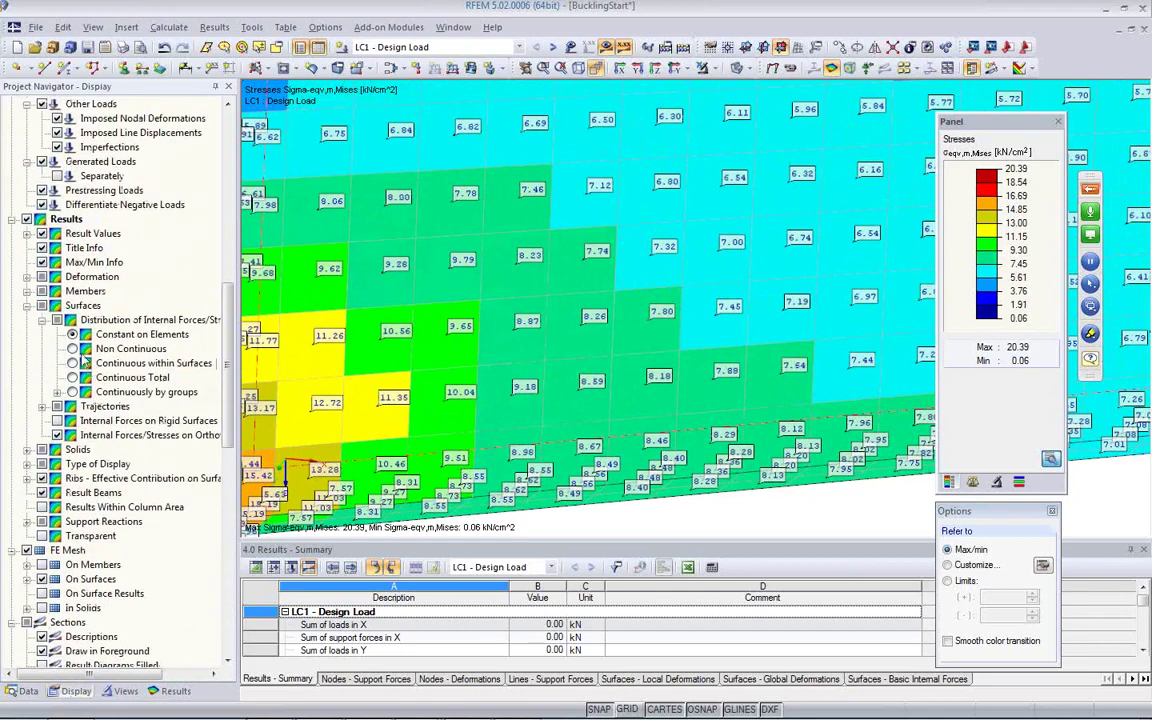
{"action": "left_click", "coordinate": [72, 349]}
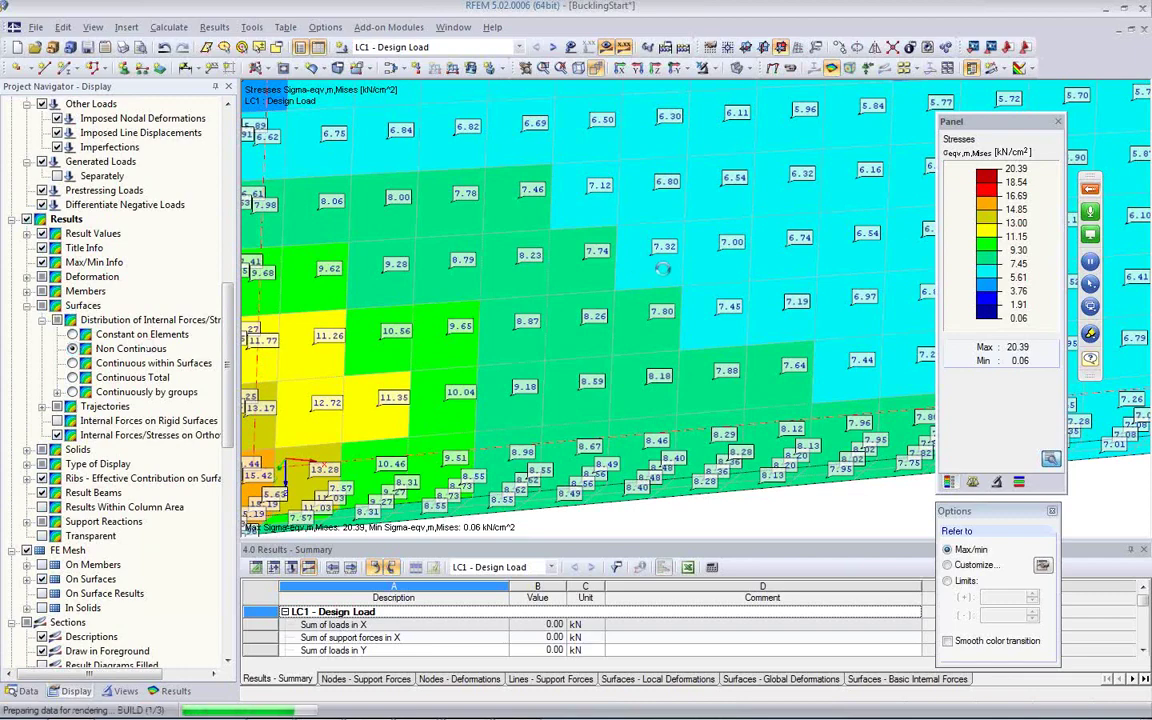
{"action": "scroll", "coordinate": [646, 253], "scroll_direction": "up", "scroll_amount": 3}
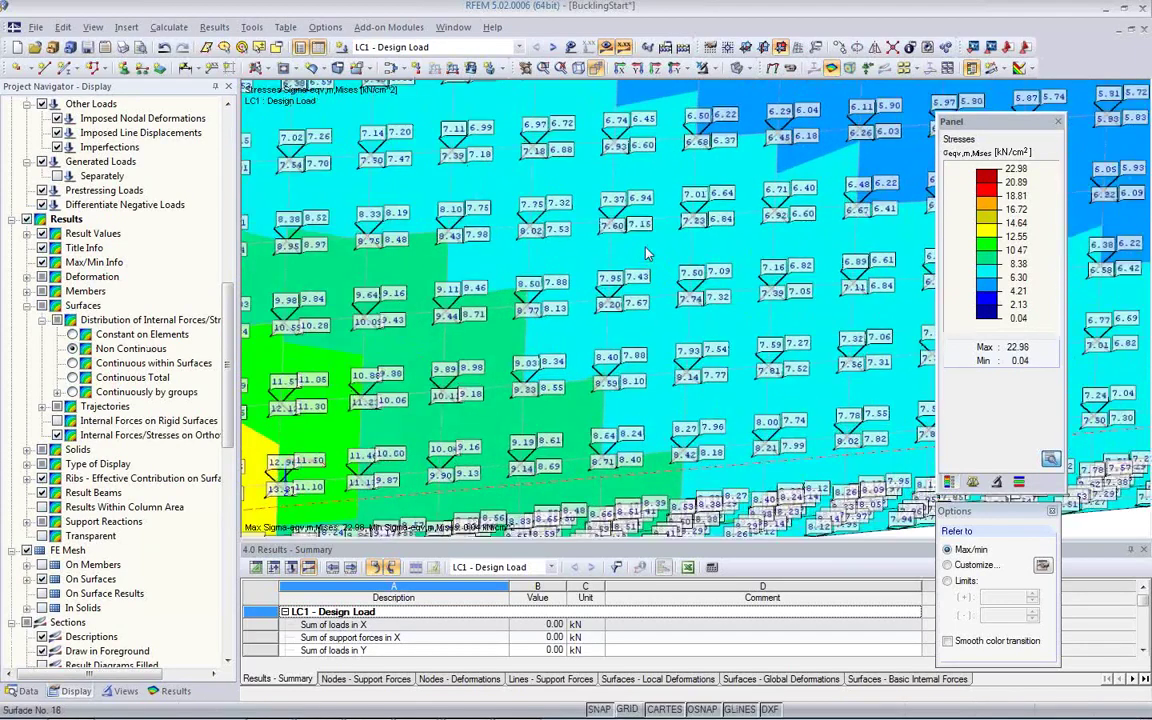
{"action": "scroll", "coordinate": [646, 253], "scroll_direction": "up", "scroll_amount": 1}
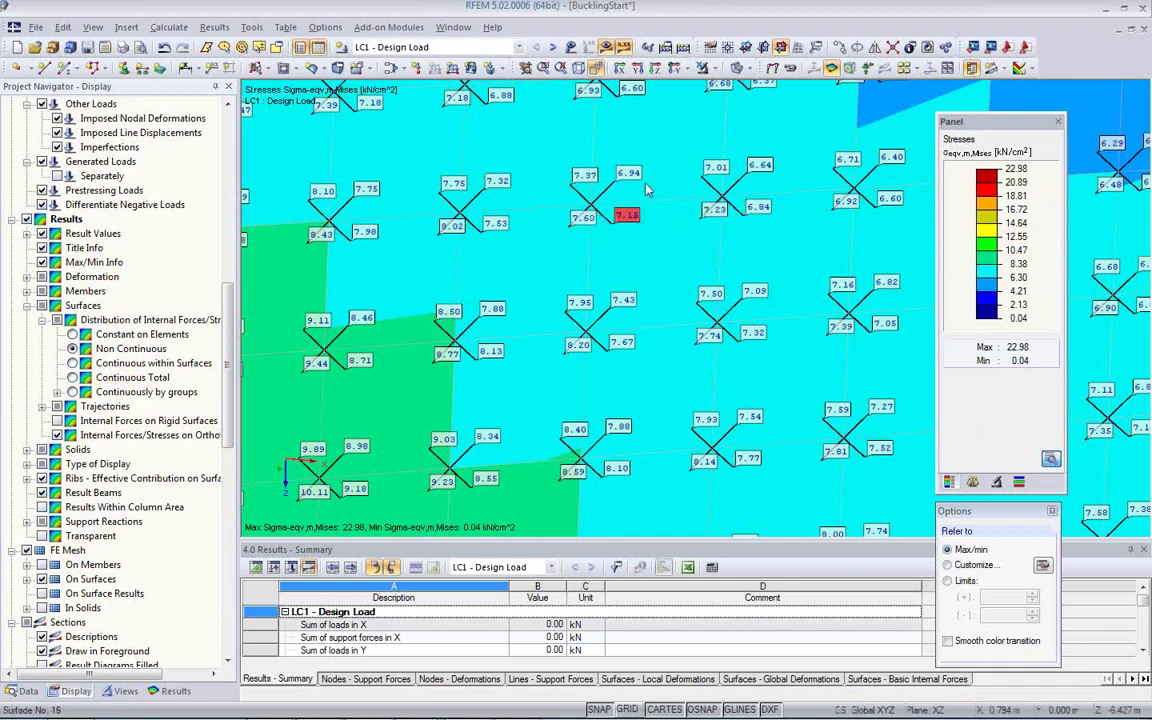
{"action": "scroll", "coordinate": [565, 240], "scroll_direction": "up", "scroll_amount": 2}
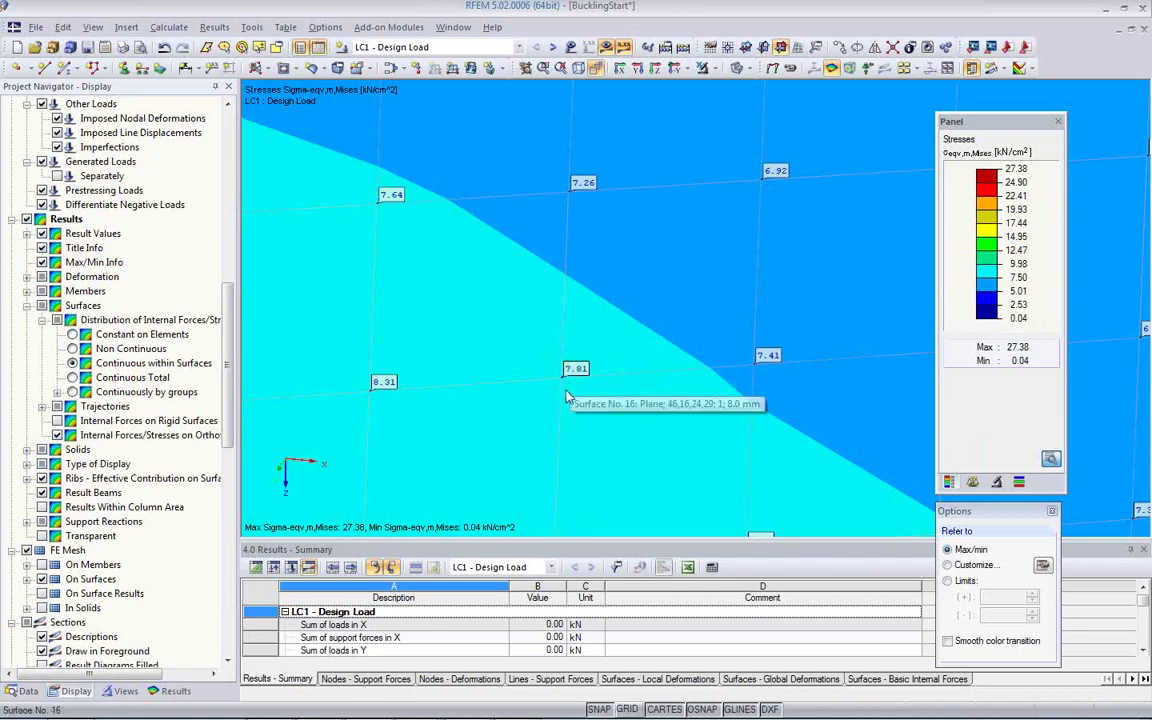
Step: Examine the stresses around the inner frame corner with the Continuous within Surfaces distribution
{"action": "scroll", "coordinate": [568, 395], "scroll_direction": "down", "scroll_amount": 3}
{"action": "scroll", "coordinate": [566, 399], "scroll_direction": "down", "scroll_amount": 2}
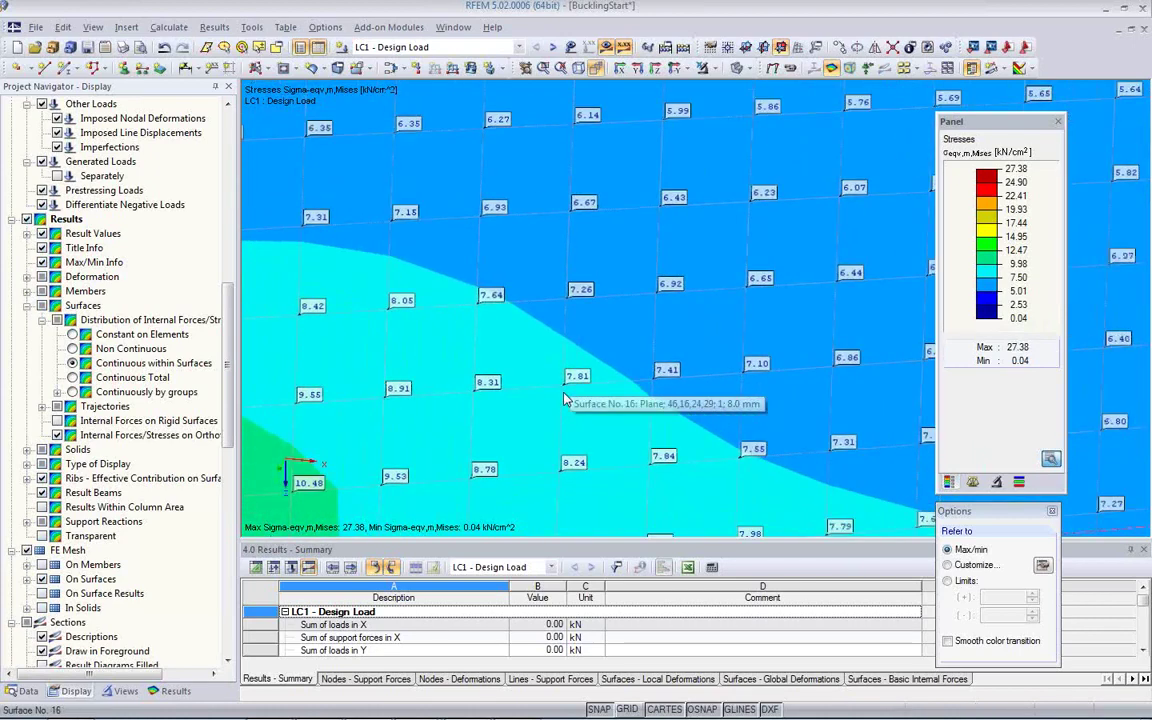
{"action": "scroll", "coordinate": [566, 404], "scroll_direction": "down", "scroll_amount": 3}
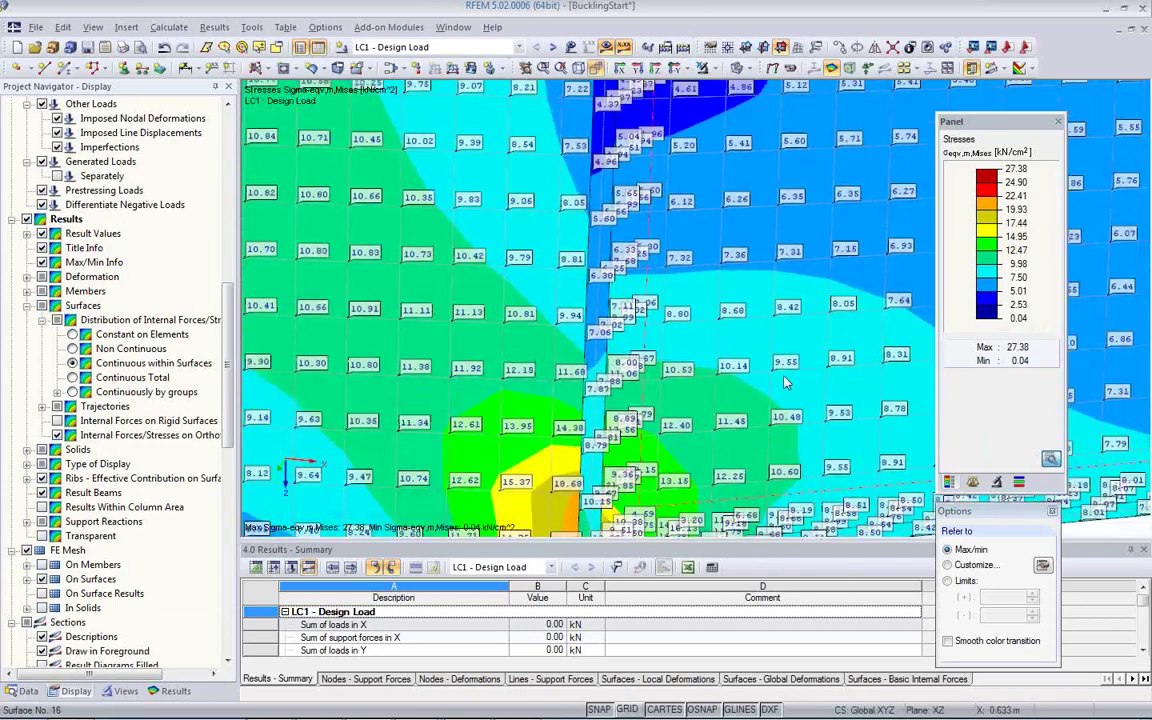
{"action": "scroll", "coordinate": [653, 354], "scroll_direction": "up", "scroll_amount": 5}
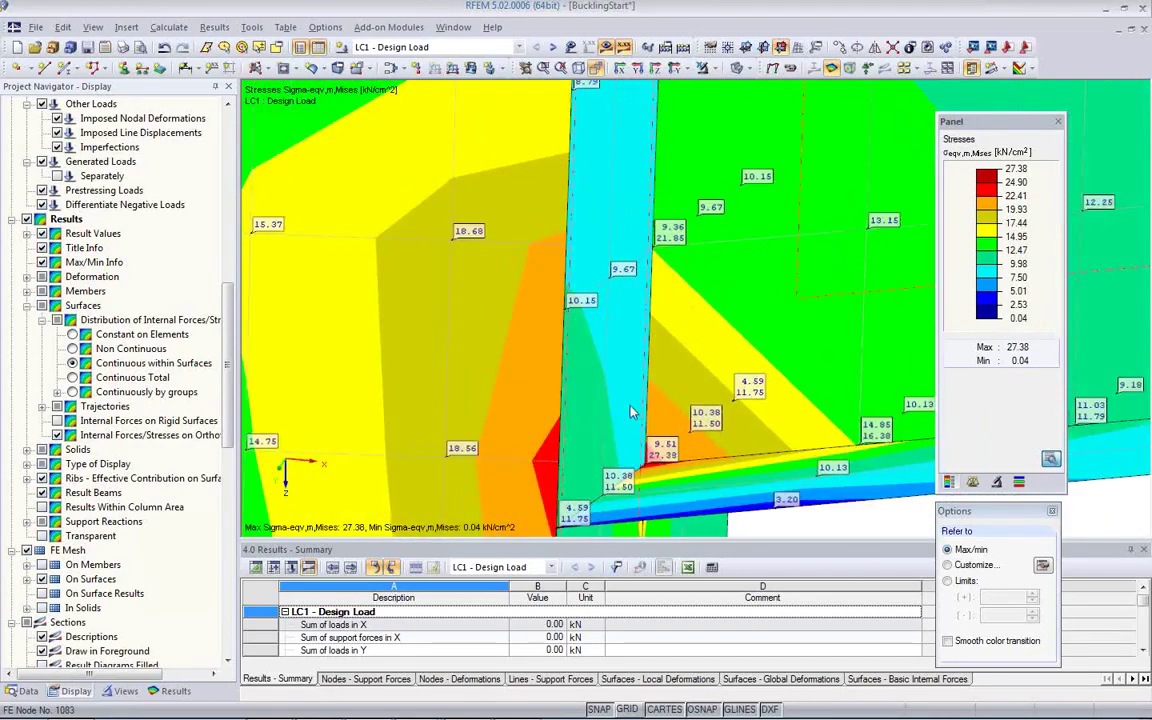
{"action": "scroll", "coordinate": [626, 411], "scroll_direction": "down", "scroll_amount": 5}
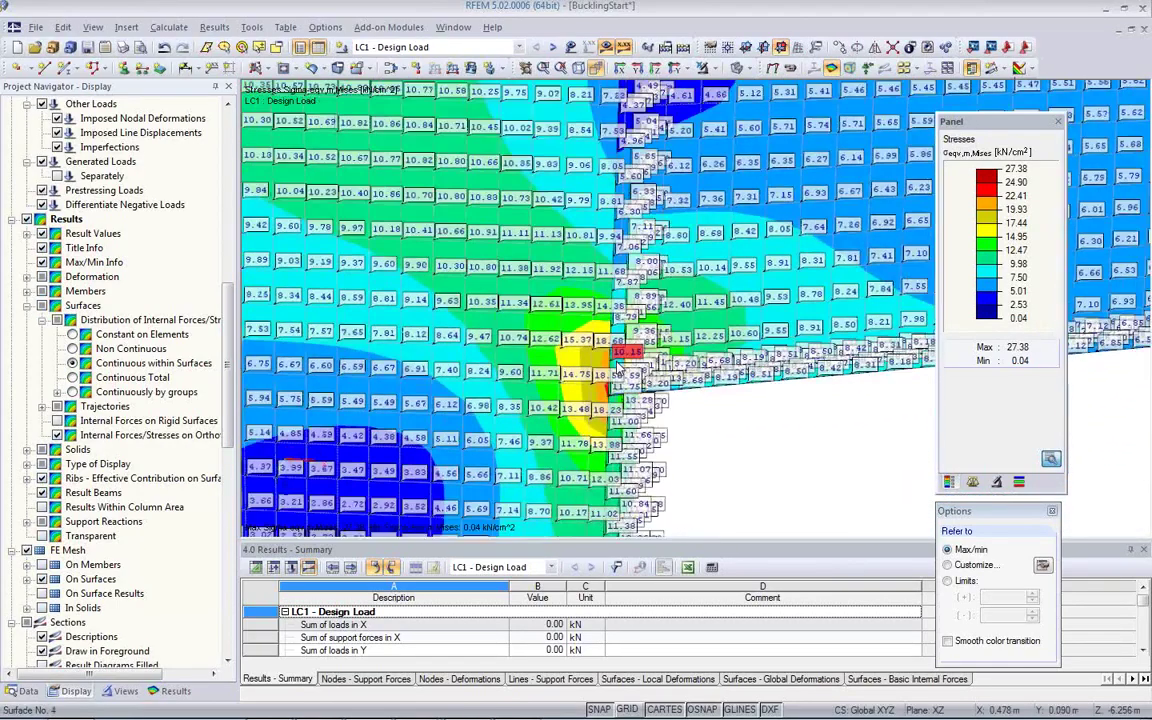
{"action": "scroll", "coordinate": [618, 368], "scroll_direction": "up", "scroll_amount": 5}
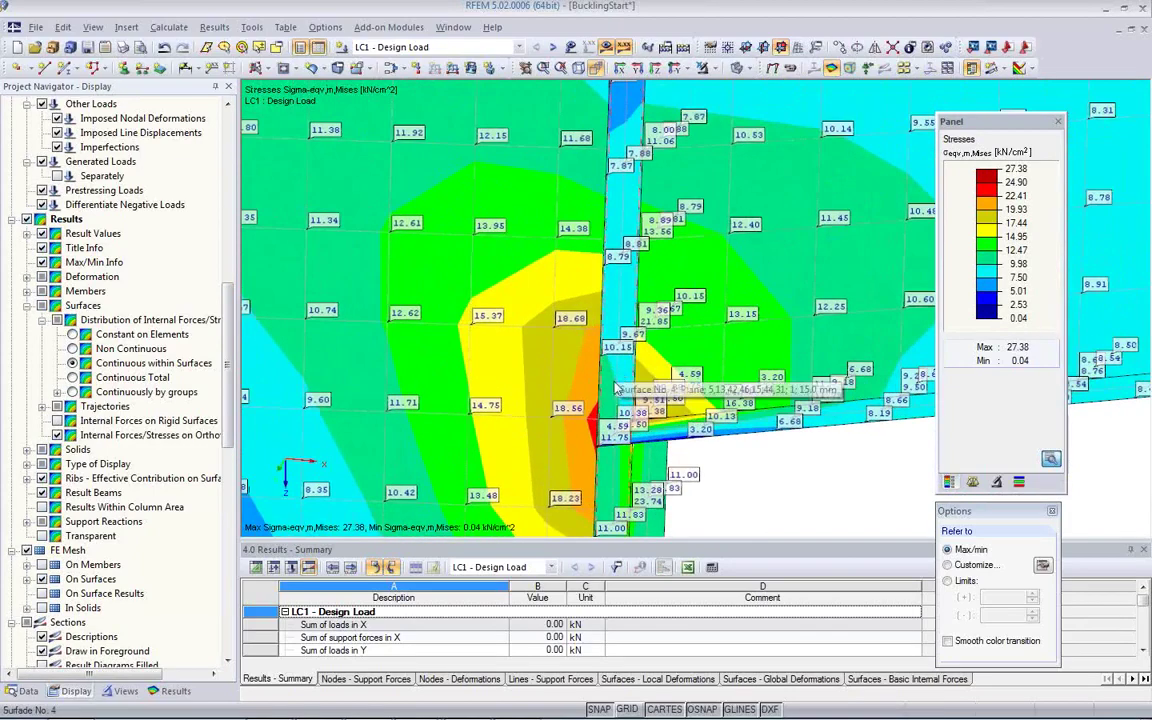
{"action": "middle_click_drag", "start_coordinate": [618, 432], "coordinate": [686, 372], "text": "ctrl"}
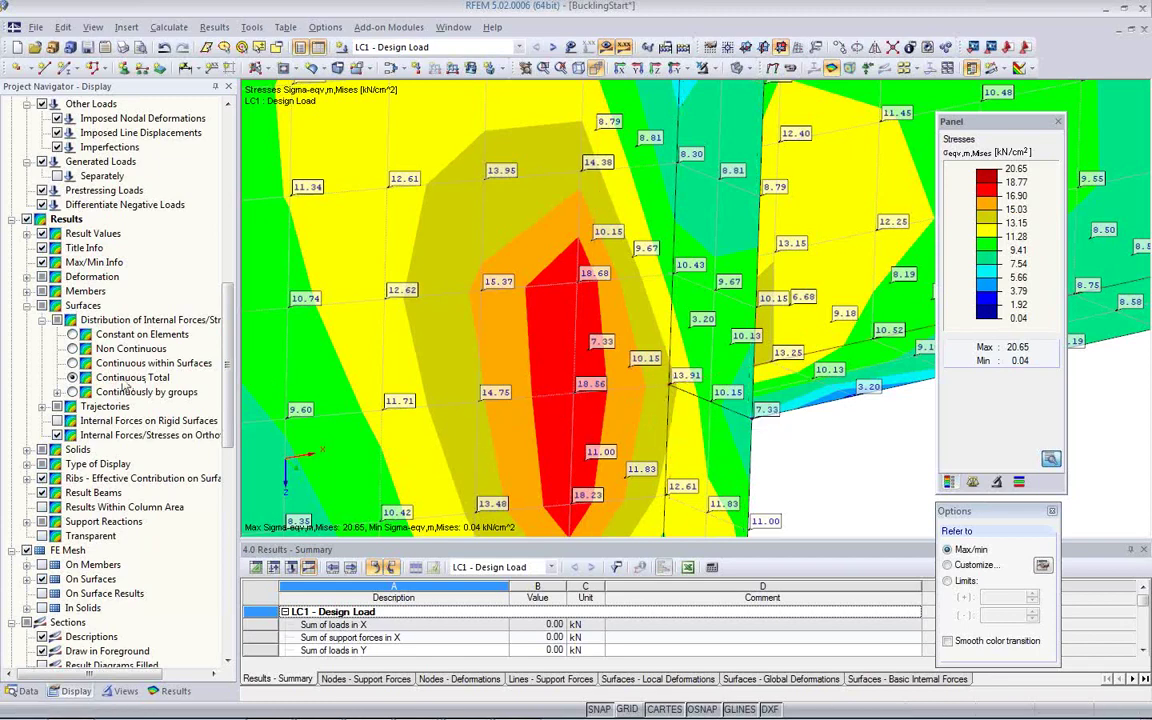
Step: Compare the Continuous within Surfaces distribution with Constant on Elements and inspect the element-wise stresses at the frame corner from several angles
{"action": "left_click", "coordinate": [73, 363]}
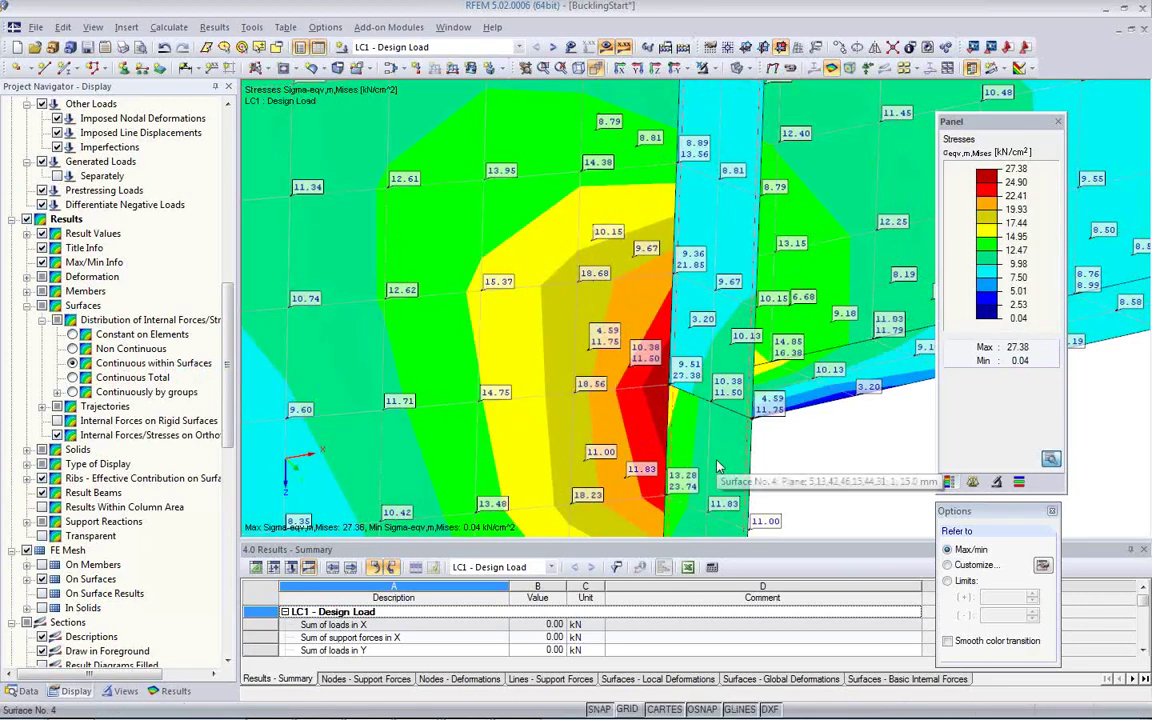
{"action": "left_click", "coordinate": [72, 334]}
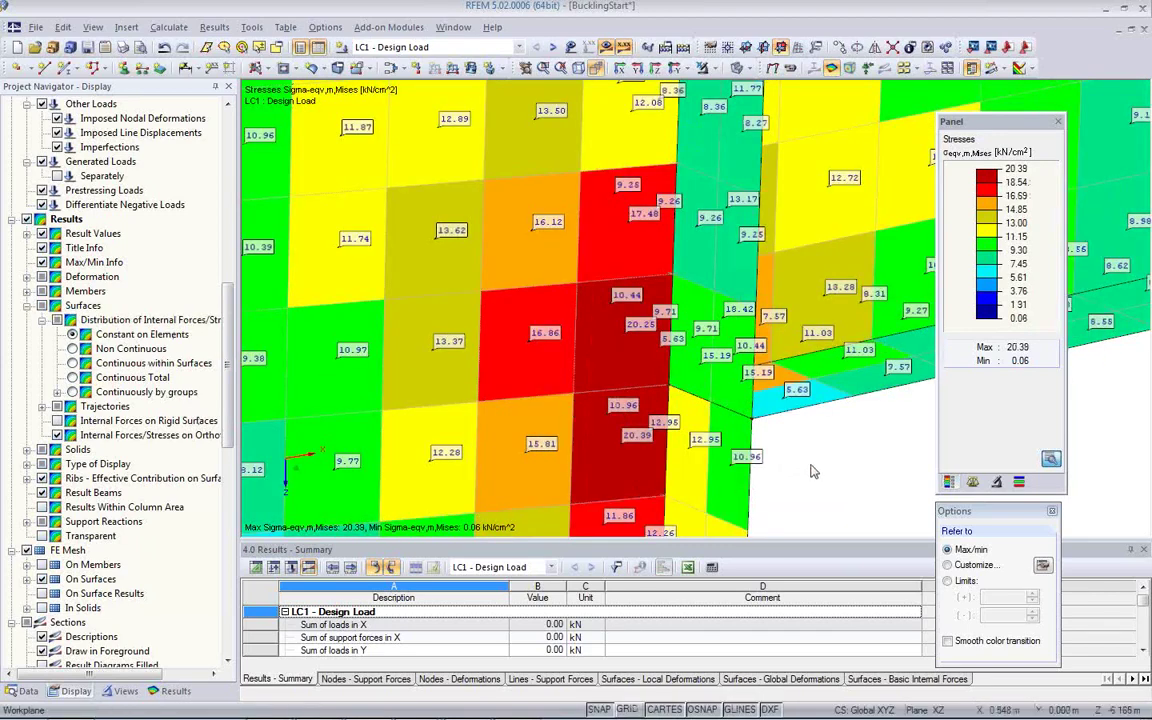
{"action": "middle_click_drag", "start_coordinate": [811, 470], "coordinate": [598, 413], "text": "ctrl"}
{"action": "scroll", "coordinate": [598, 413], "scroll_direction": "down", "scroll_amount": 3}
{"action": "scroll", "coordinate": [605, 204], "scroll_direction": "up", "scroll_amount": 2}
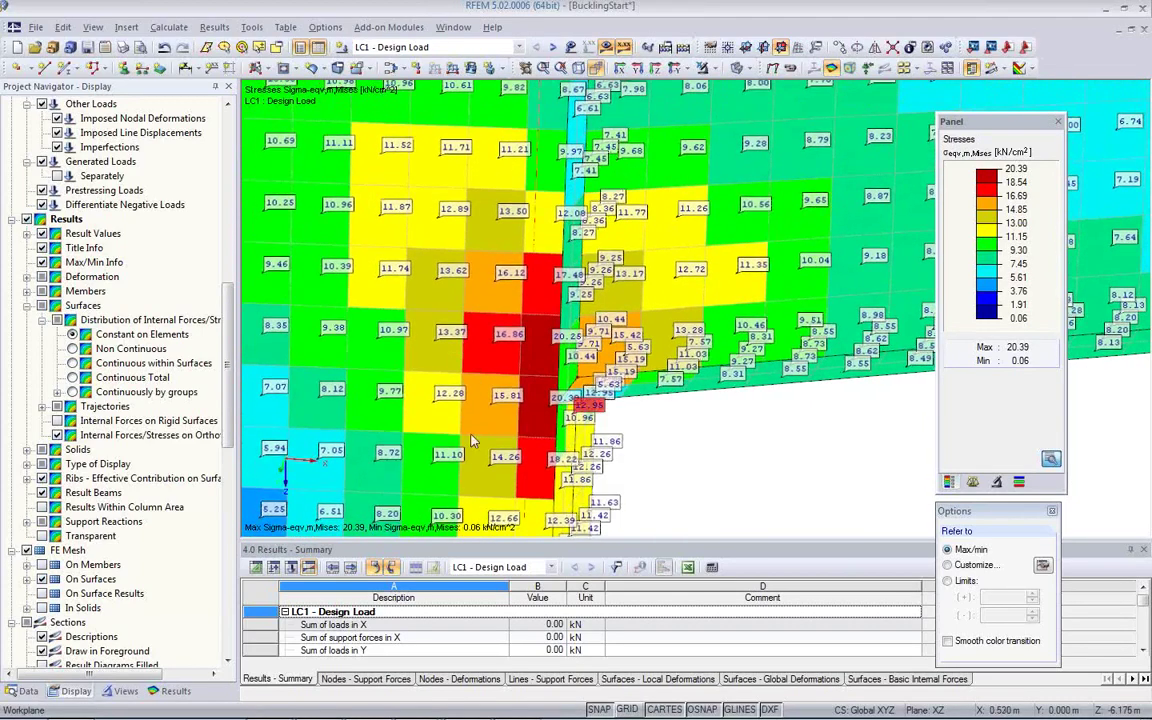
{"action": "middle_click_drag", "start_coordinate": [606, 428], "coordinate": [588, 310]}
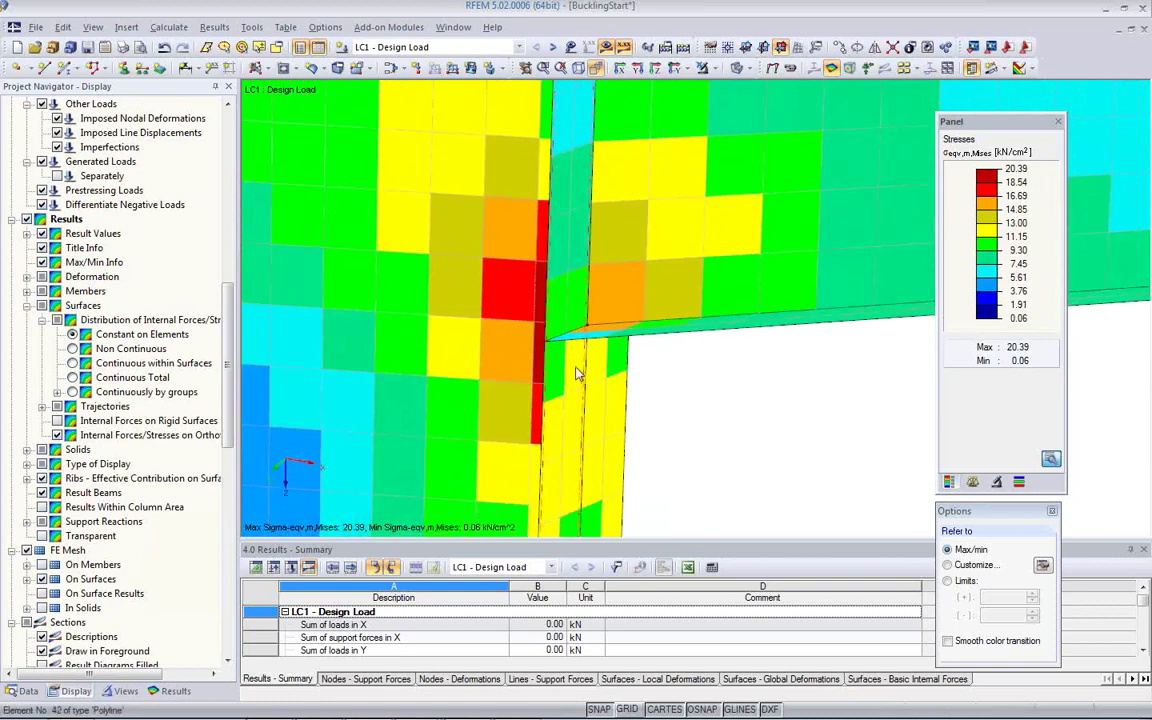
{"action": "middle_click_drag", "start_coordinate": [578, 372], "coordinate": [718, 408], "text": "ctrl"}
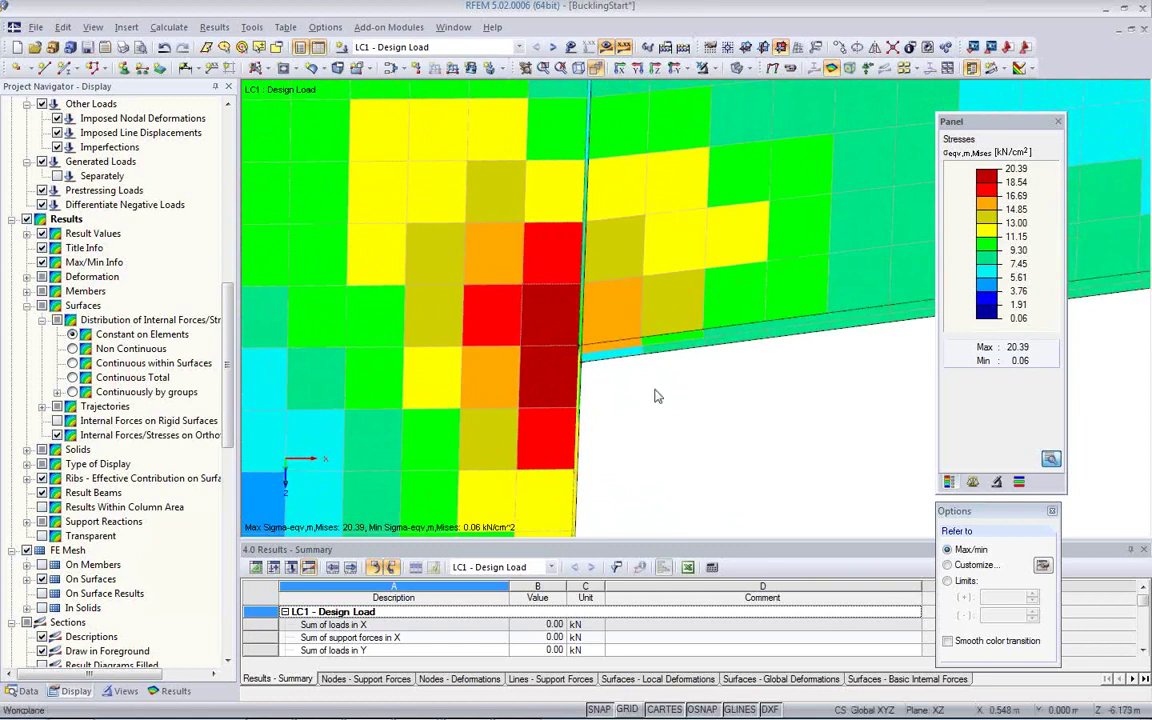
{"action": "middle_click_drag", "start_coordinate": [655, 393], "coordinate": [478, 406], "text": "ctrl"}
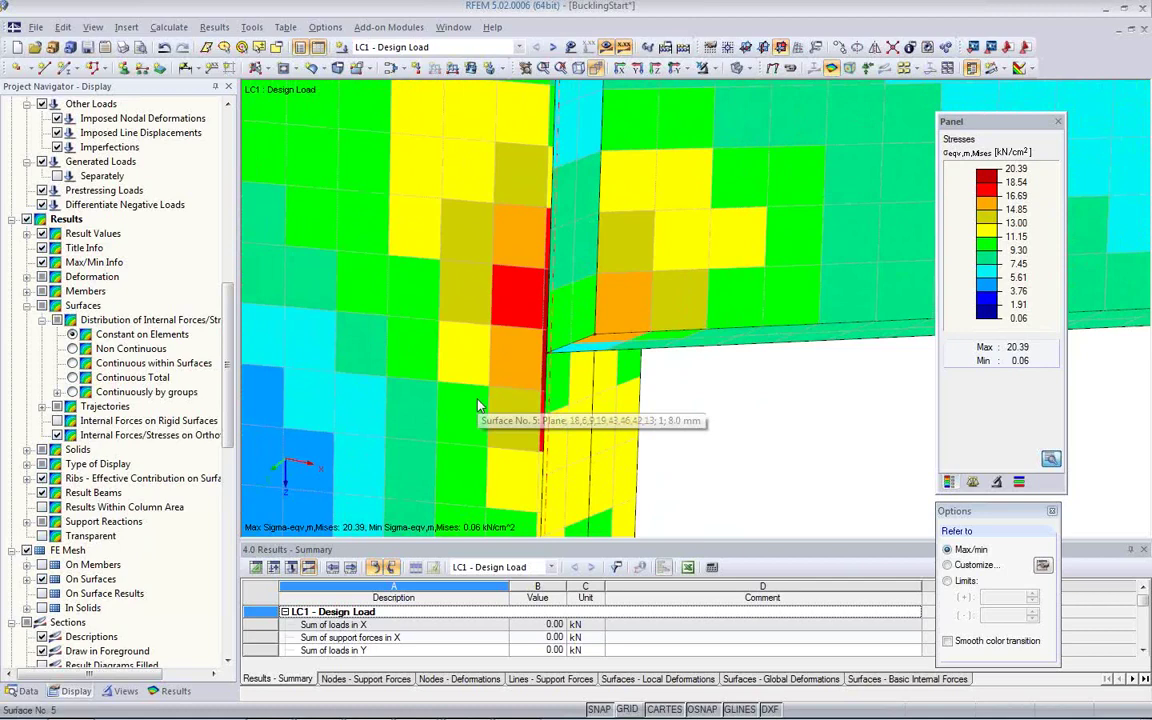
{"action": "middle_click_drag", "start_coordinate": [516, 399], "coordinate": [618, 385], "text": "ctrl"}
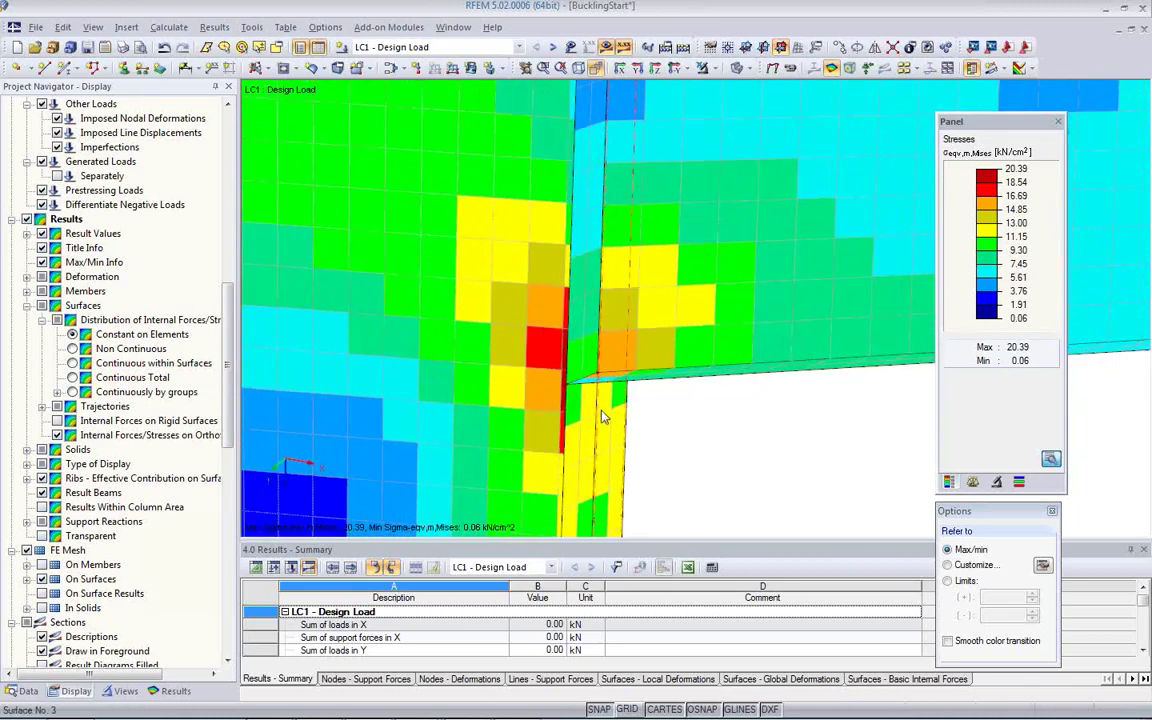
{"action": "middle_click_drag", "start_coordinate": [594, 422], "coordinate": [633, 437], "text": "ctrl"}
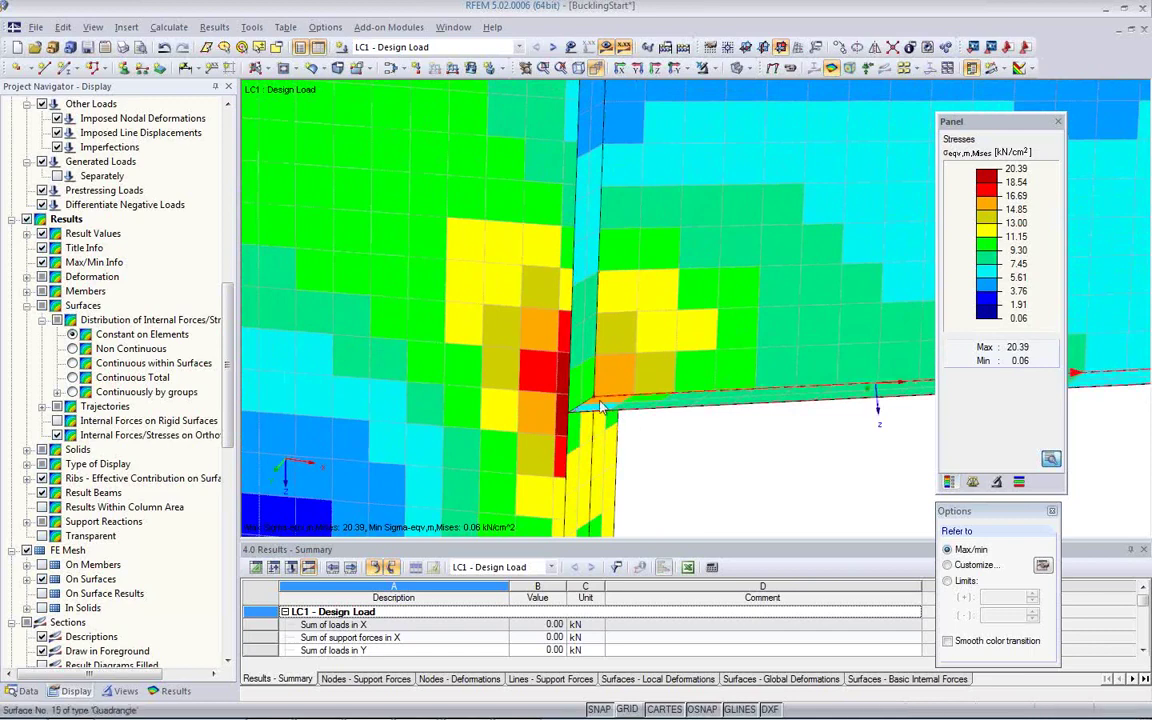
Step: Create a circular FE mesh refinement on corner node 30 with radius 0.250 m, inner length 0.010 m and outer length 0.050 m
{"action": "right_click", "coordinate": [597, 404]}
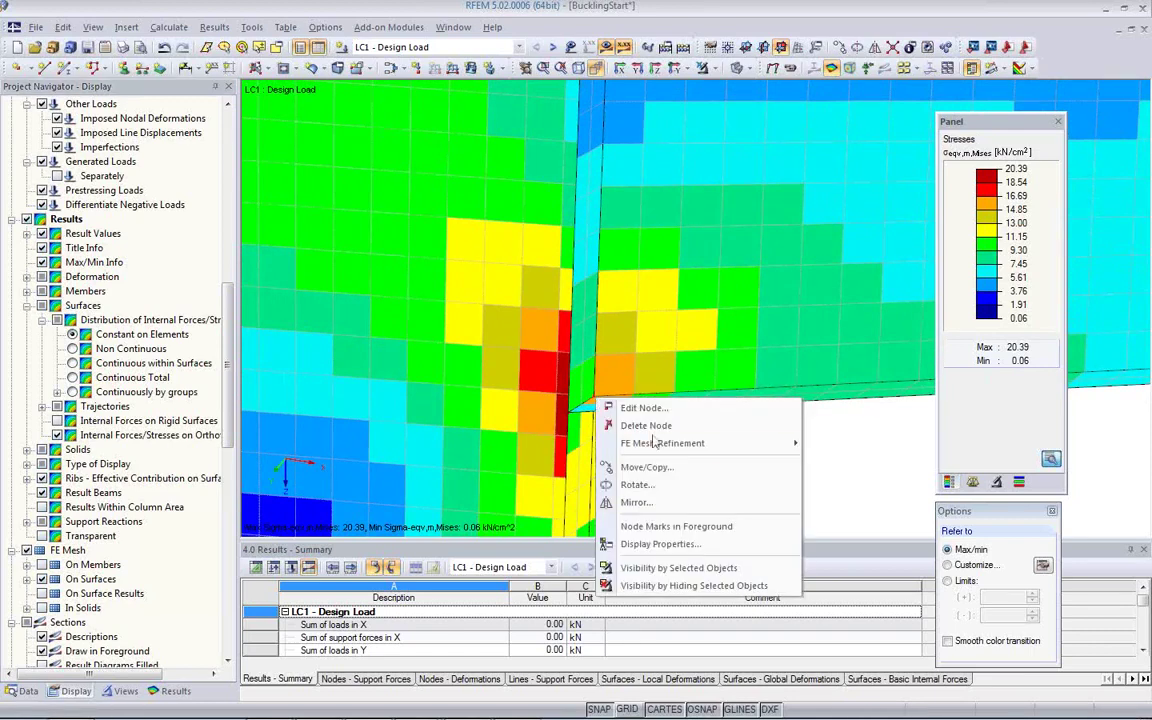
{"action": "mouse_move", "coordinate": [660, 448]}
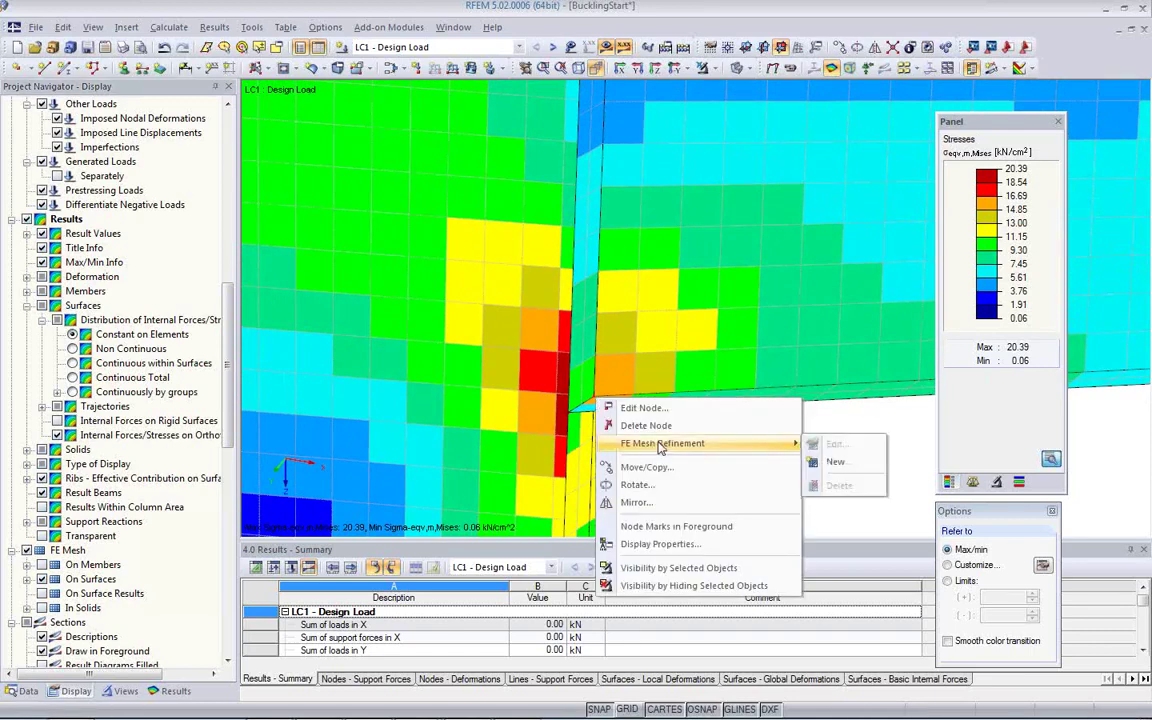
{"action": "left_click", "coordinate": [833, 462]}
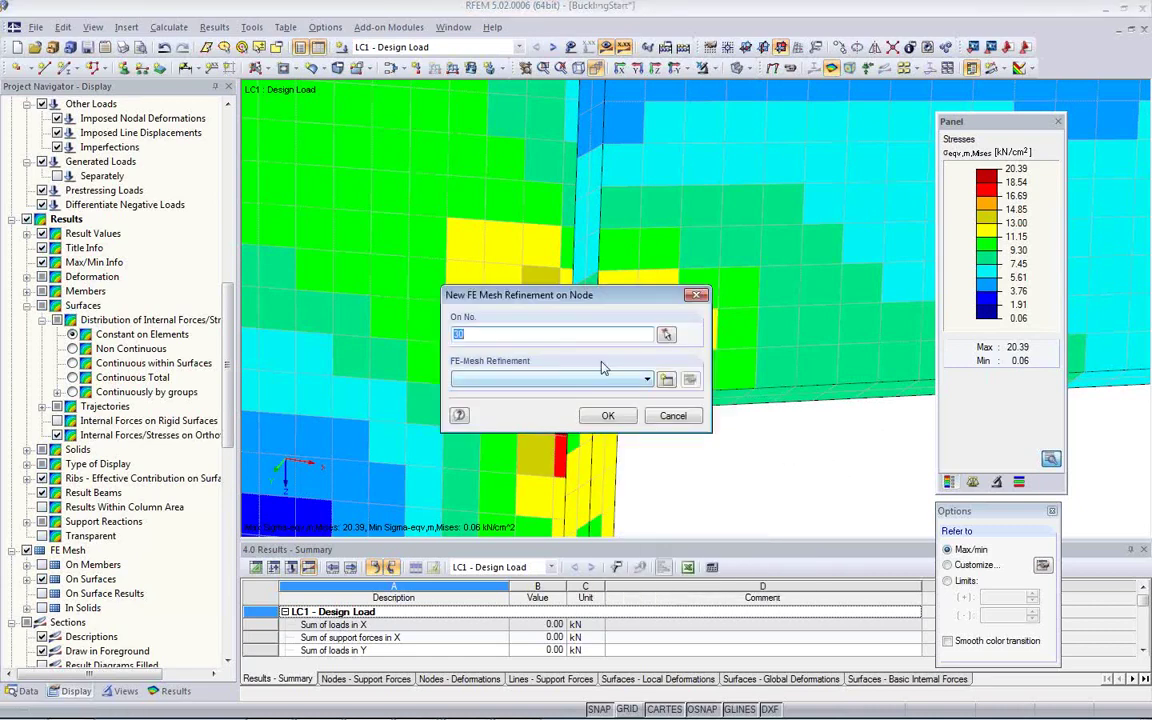
{"action": "left_click", "coordinate": [665, 379]}
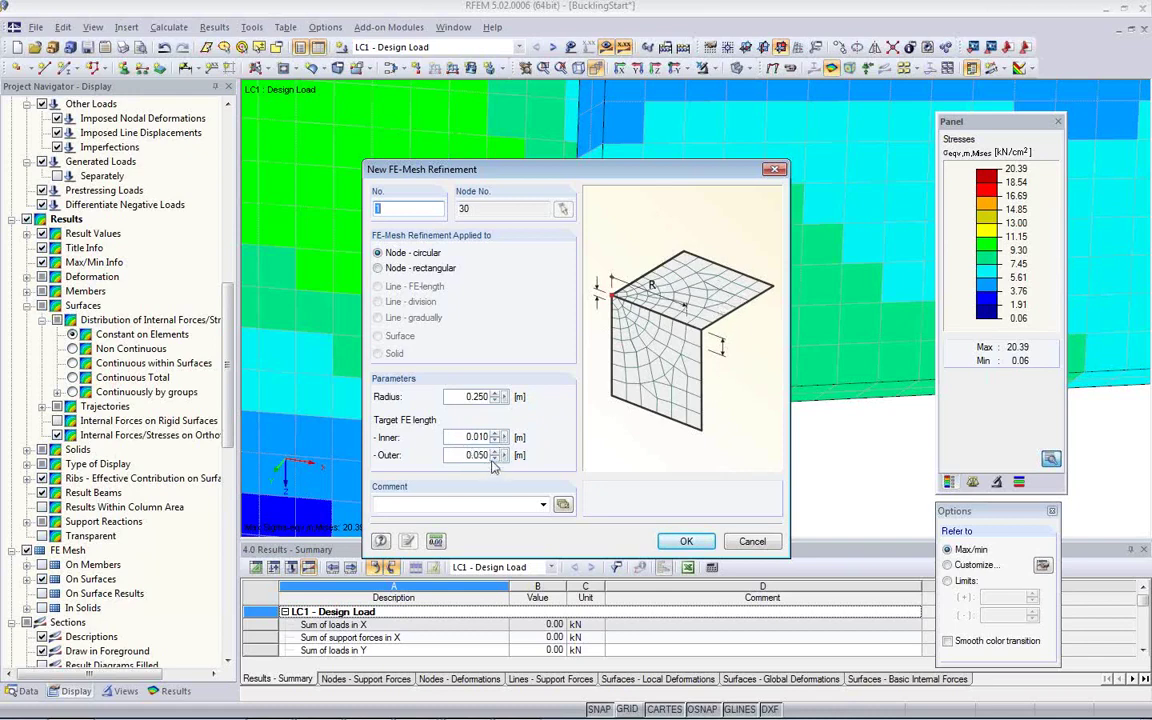
{"action": "left_click", "coordinate": [684, 541]}
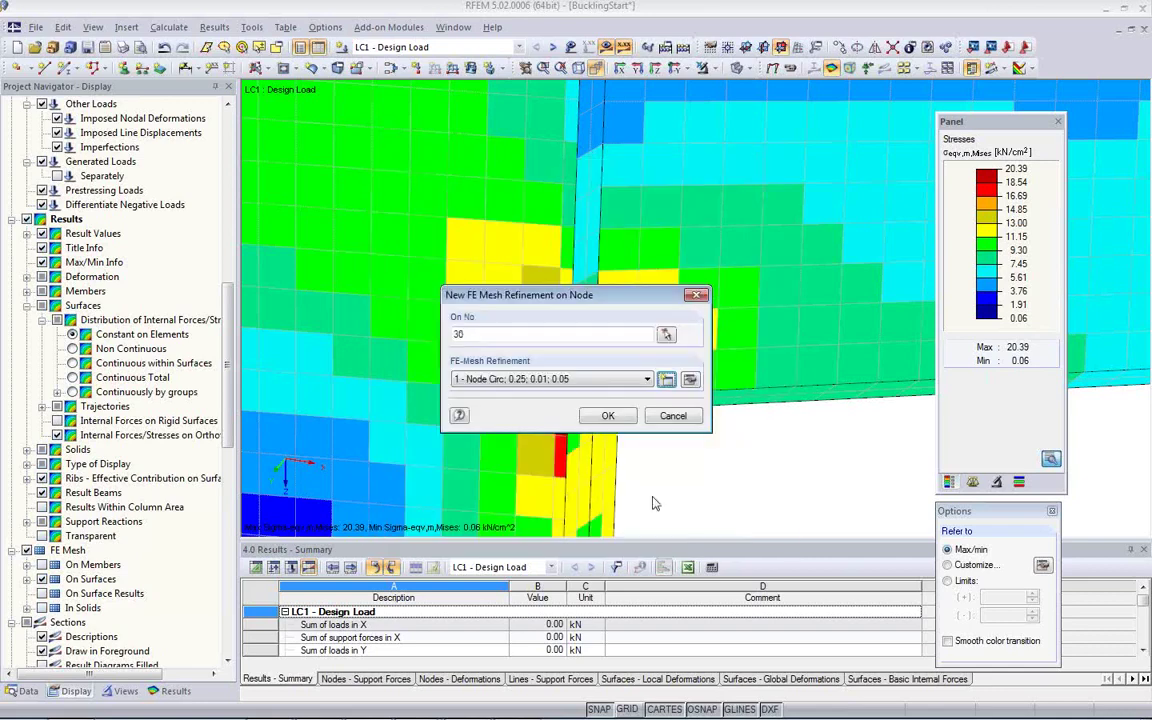
{"action": "left_click", "coordinate": [608, 415]}
{"action": "left_click", "coordinate": [547, 400]}
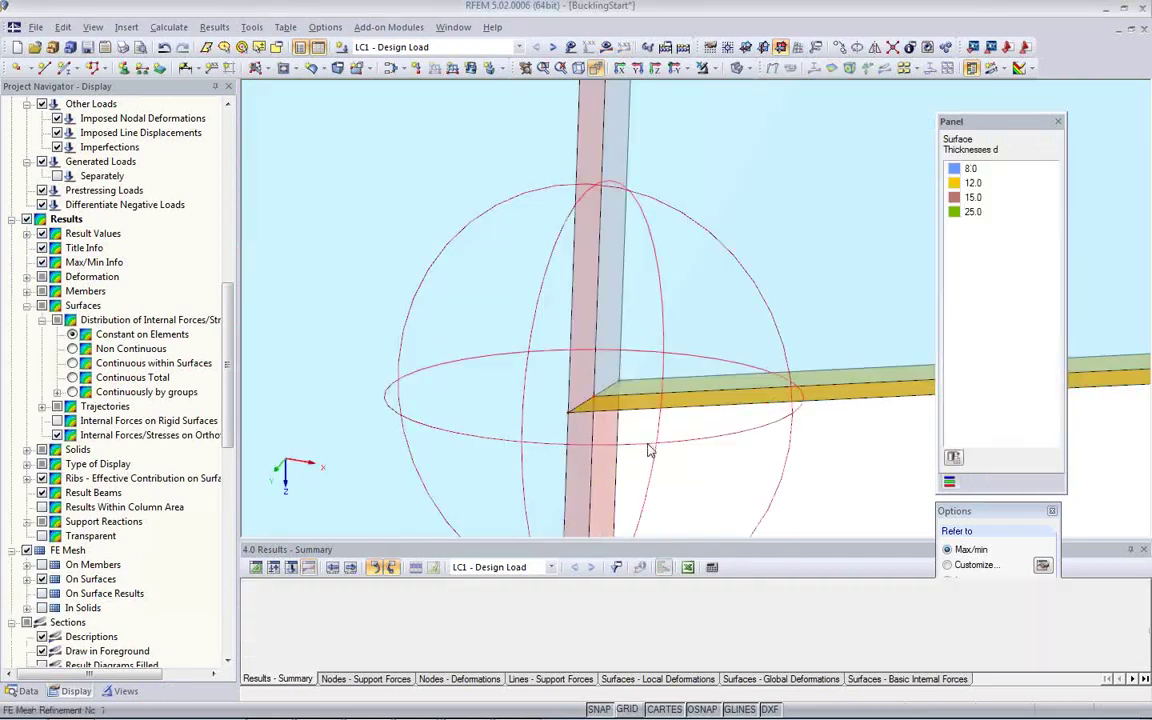
{"action": "scroll", "coordinate": [674, 465], "scroll_direction": "down", "scroll_amount": 4}
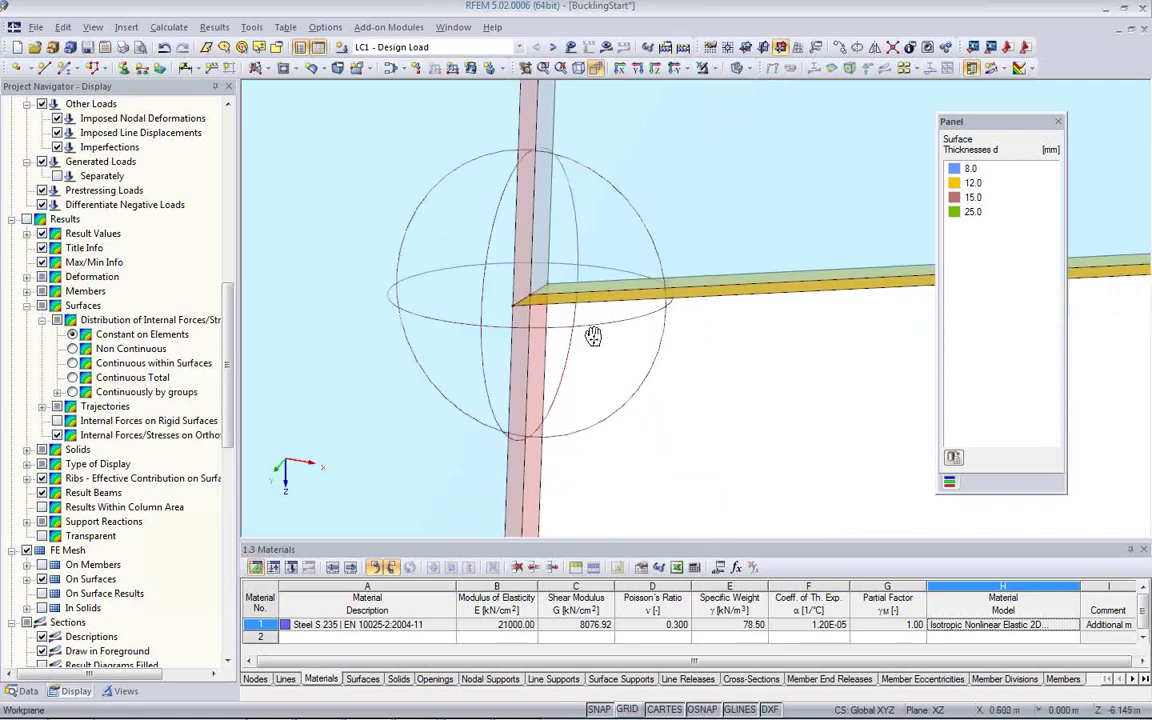
{"action": "left_click", "coordinate": [613, 328]}
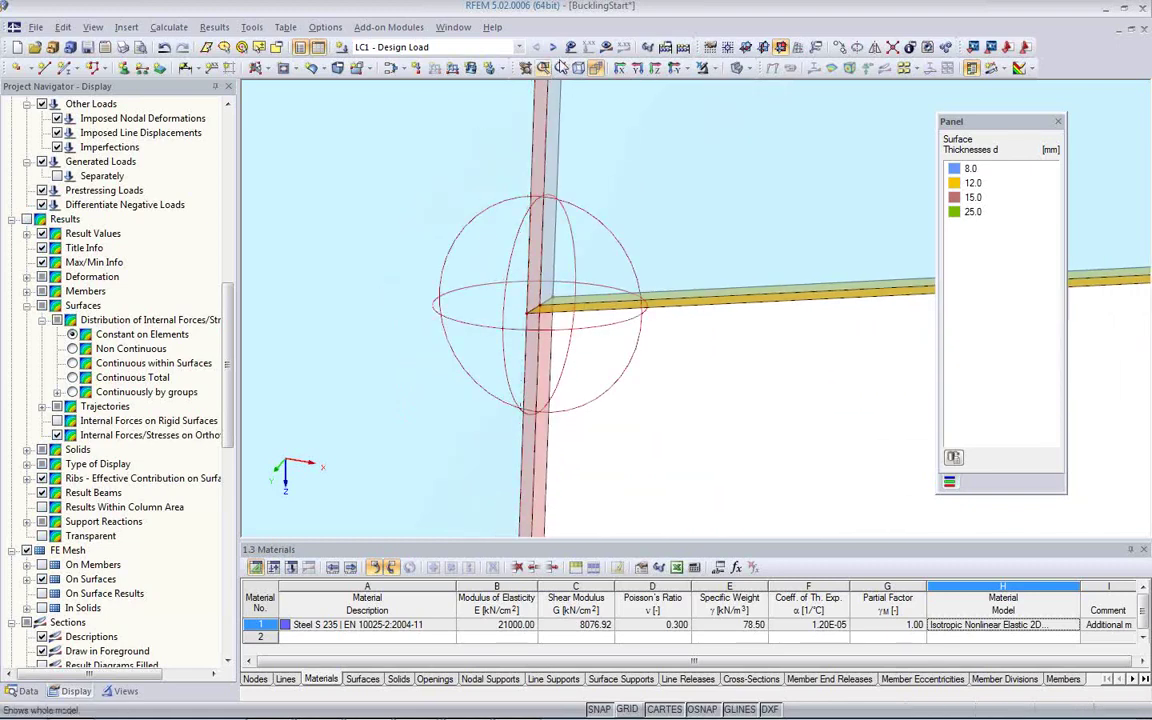
Step: Calculate LC1 - Design Load with the refined FE mesh and inspect the equivalent Mises stresses around the corner node
{"action": "left_click", "coordinate": [606, 47]}
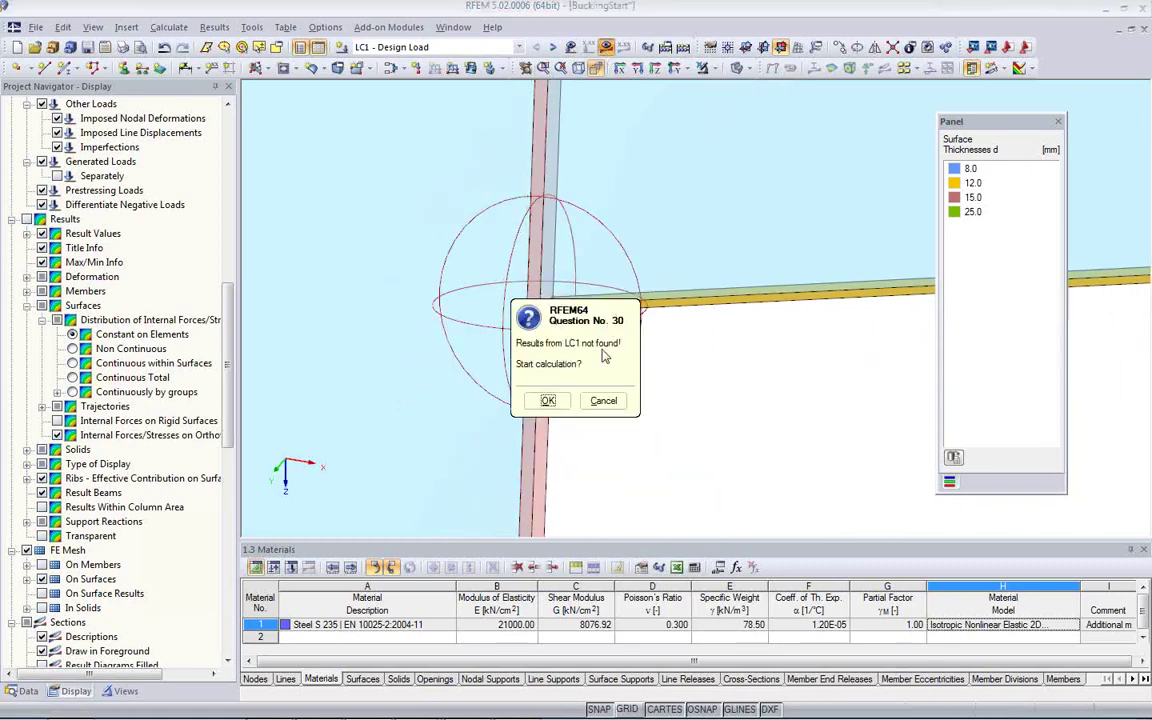
{"action": "left_click", "coordinate": [548, 398]}
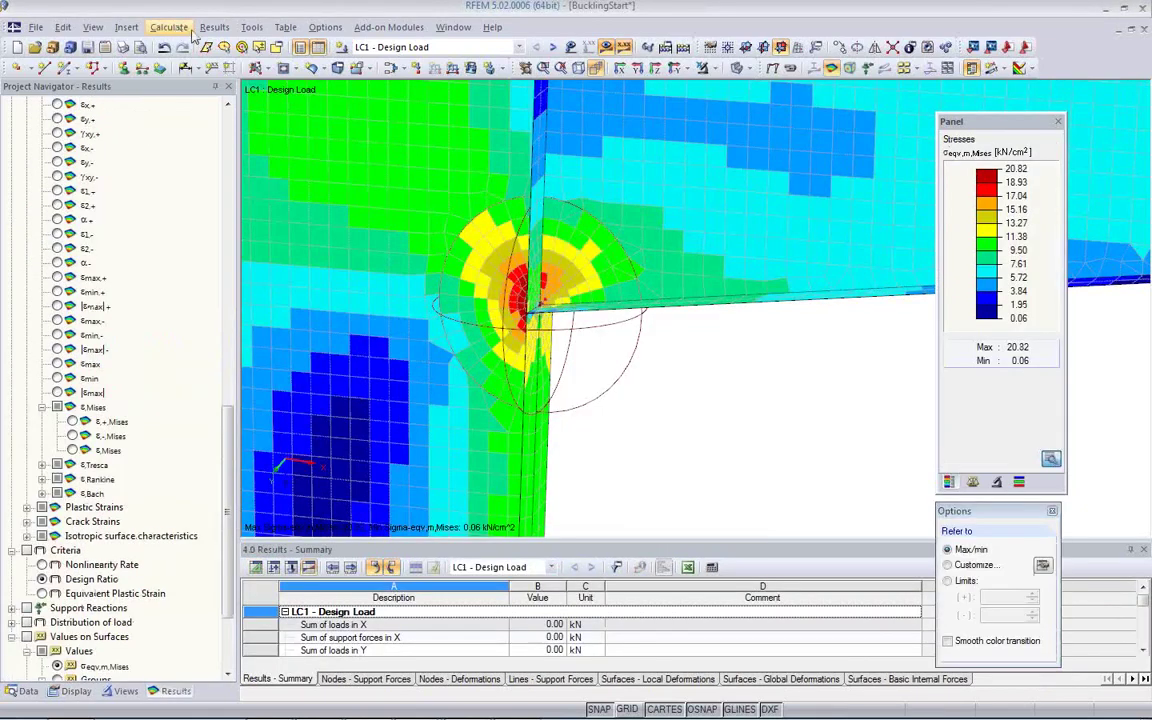
{"action": "mouse_move", "coordinate": [520, 300]}
{"action": "middle_mouse_down", "text": "ctrl"}
{"action": "mouse_move", "coordinate": [681, 352]}
{"action": "mouse_move", "coordinate": [805, 314]}
{"action": "mouse_move", "coordinate": [491, 296]}
{"action": "mouse_move", "coordinate": [805, 301]}
{"action": "mouse_move", "coordinate": [812, 337]}
{"action": "mouse_move", "coordinate": [620, 363]}
{"action": "mouse_move", "coordinate": [507, 334]}
{"action": "mouse_move", "coordinate": [774, 303]}
{"action": "mouse_move", "coordinate": [719, 352]}
{"action": "mouse_move", "coordinate": [690, 348]}
{"action": "mouse_move", "coordinate": [740, 335]}
{"action": "mouse_move", "coordinate": [615, 343]}
{"action": "mouse_move", "coordinate": [520, 300]}
{"action": "middle_mouse_up", "text": "ctrl"}
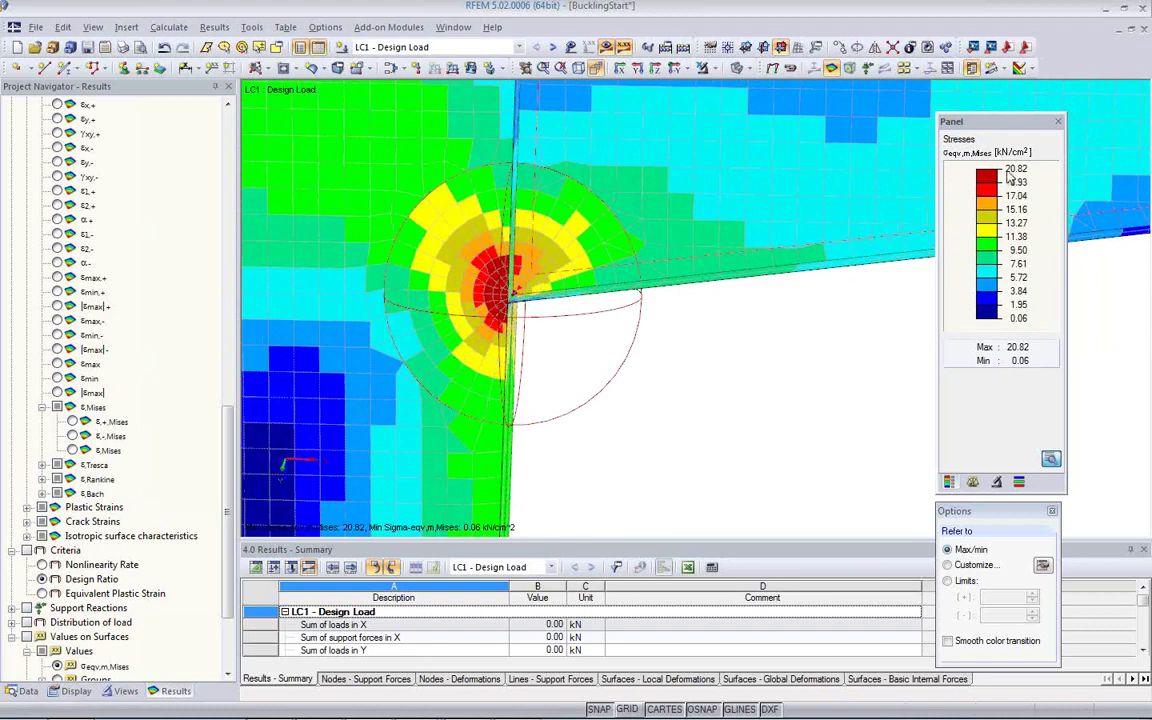
{"action": "scroll", "coordinate": [703, 389], "scroll_direction": "down", "scroll_amount": 2}
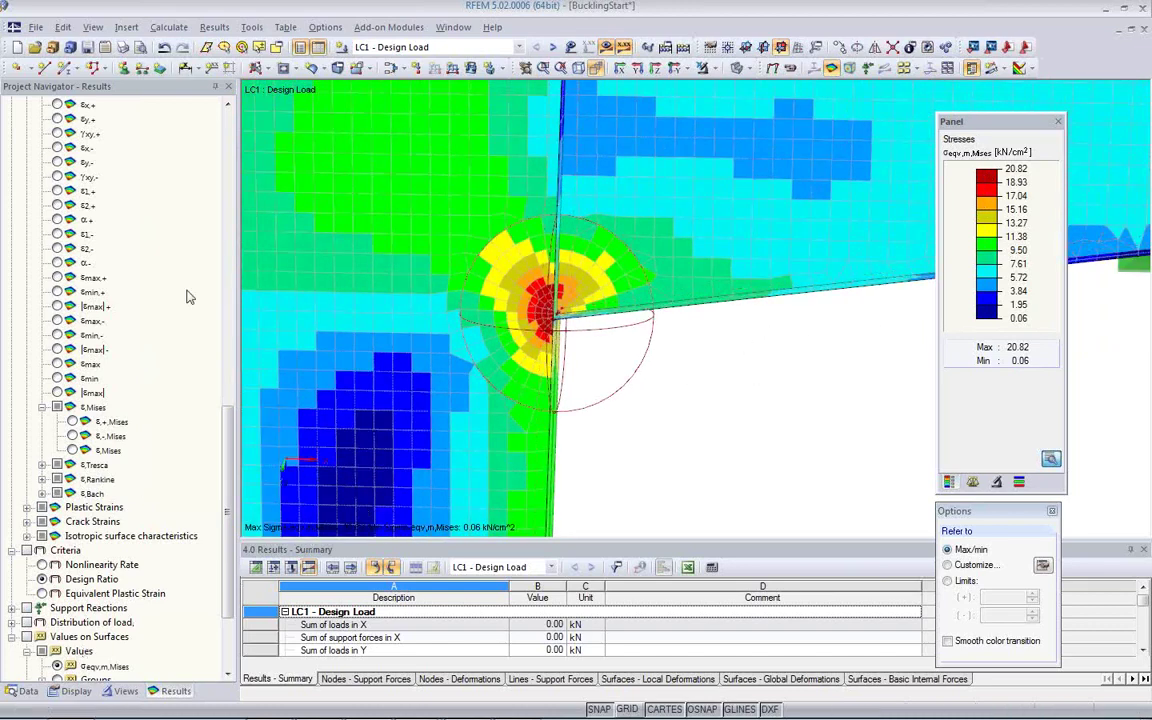
Step: Open the RF-STEEL Surfaces module, check its internal force distribution options, and run the stress design for LC1
{"action": "left_click", "coordinate": [518, 48]}
{"action": "left_click", "coordinate": [460, 71]}
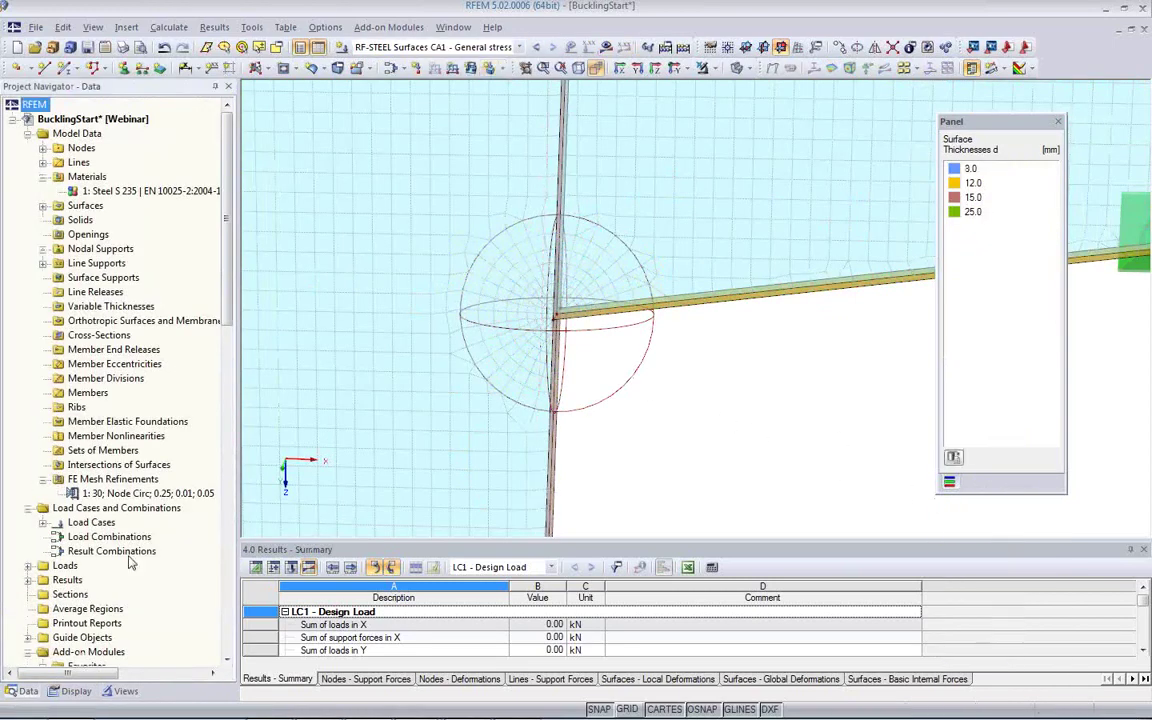
{"action": "scroll", "coordinate": [115, 500], "scroll_direction": "down", "scroll_amount": 10}
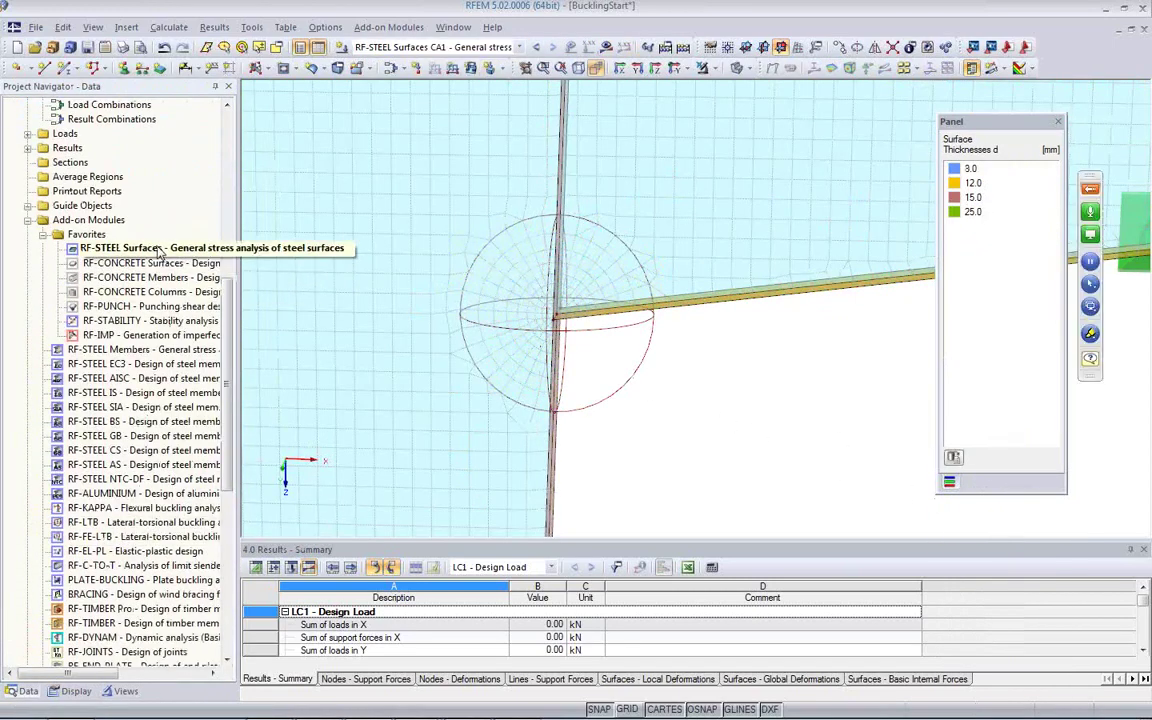
{"action": "double_click", "coordinate": [158, 249]}
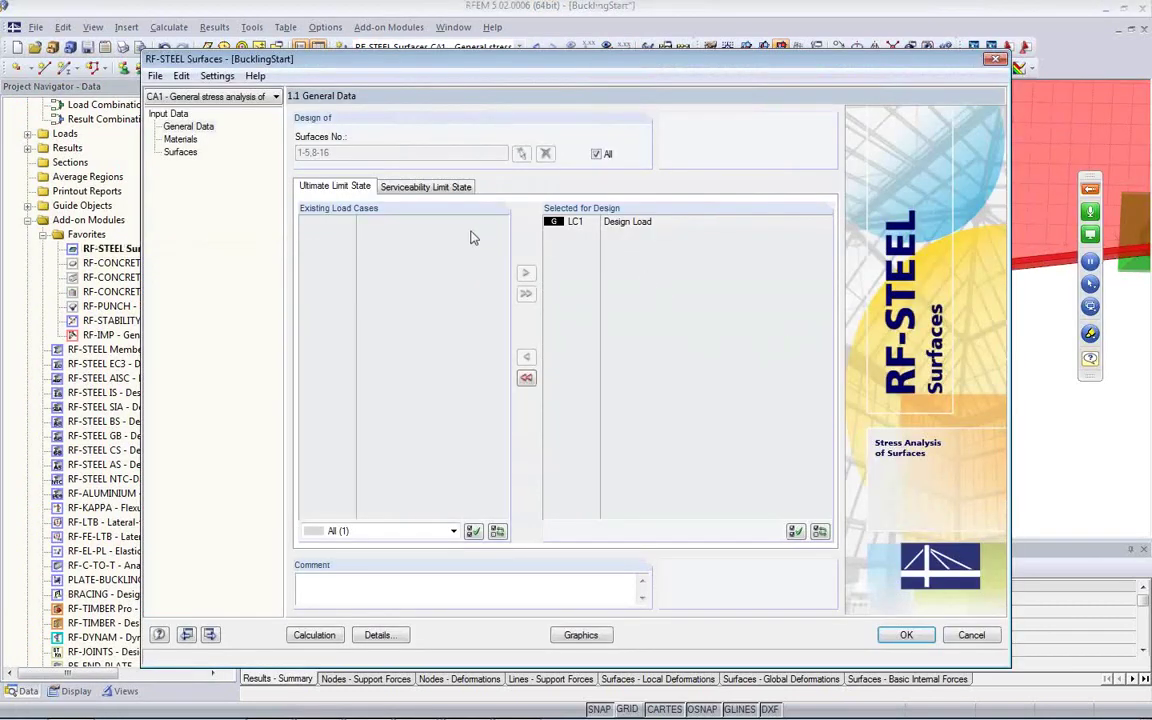
{"action": "left_click", "coordinate": [378, 635]}
{"action": "left_click", "coordinate": [416, 149]}
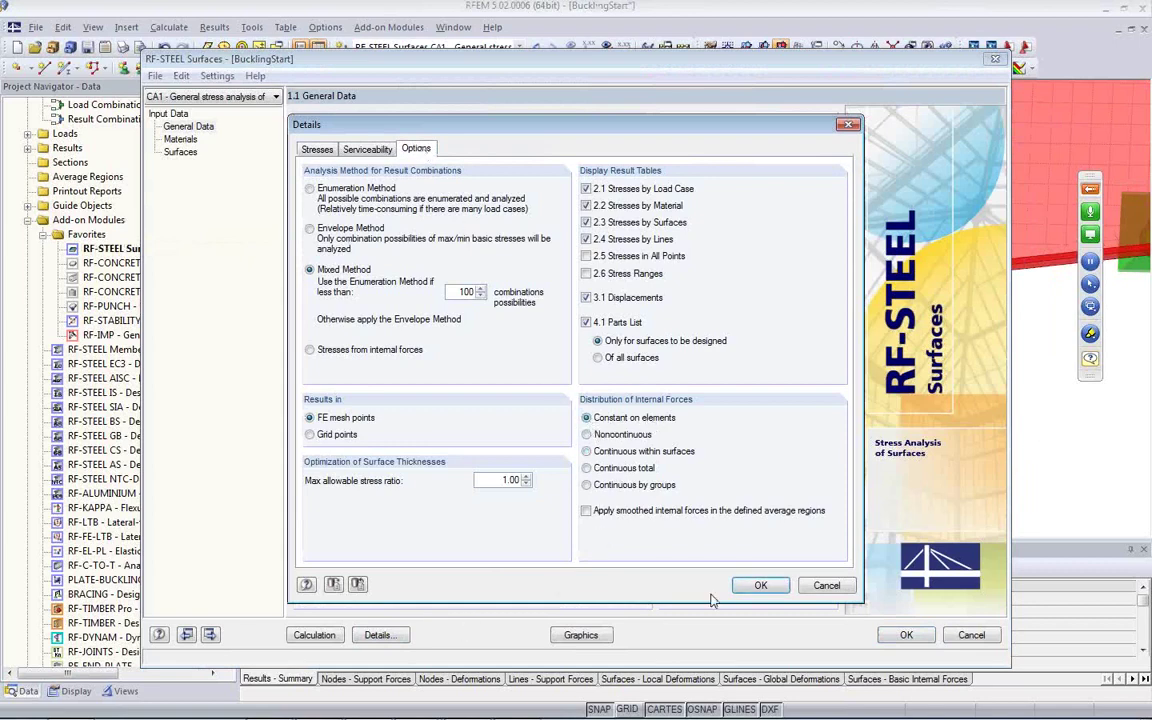
{"action": "left_click", "coordinate": [755, 585]}
{"action": "left_click", "coordinate": [312, 635]}
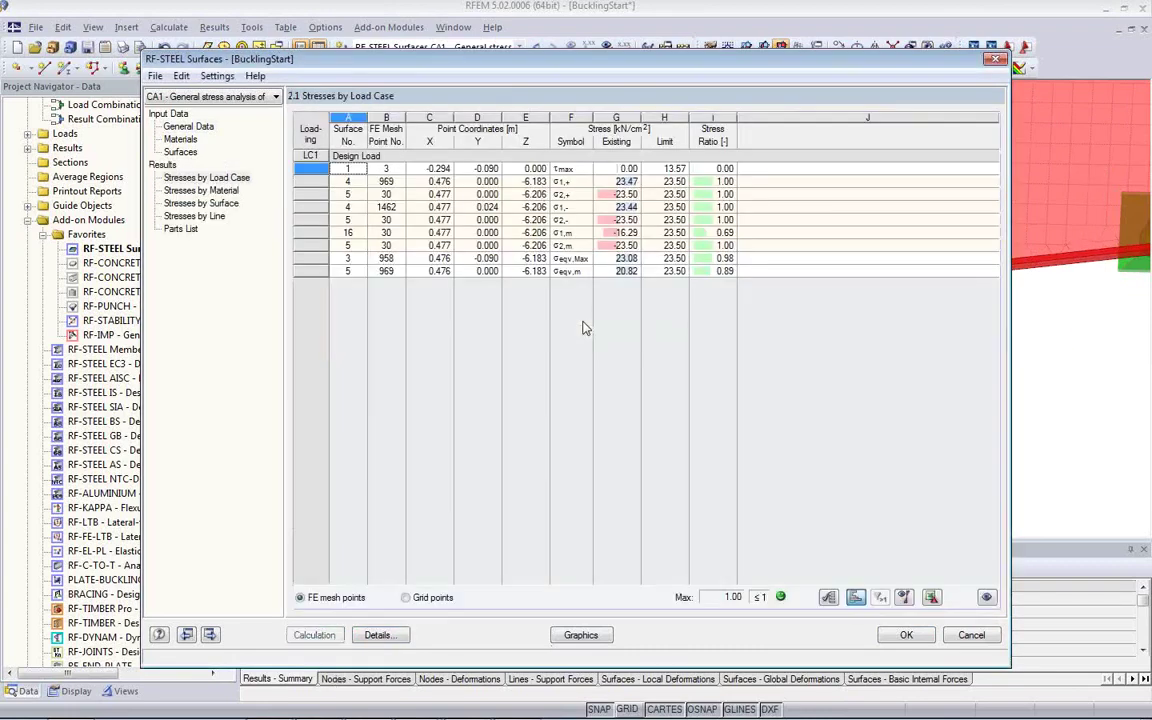
Step: Display the stress ratio σeqv,Max graphically on the model and inspect it over the whole frame corner
{"action": "left_click", "coordinate": [579, 636]}
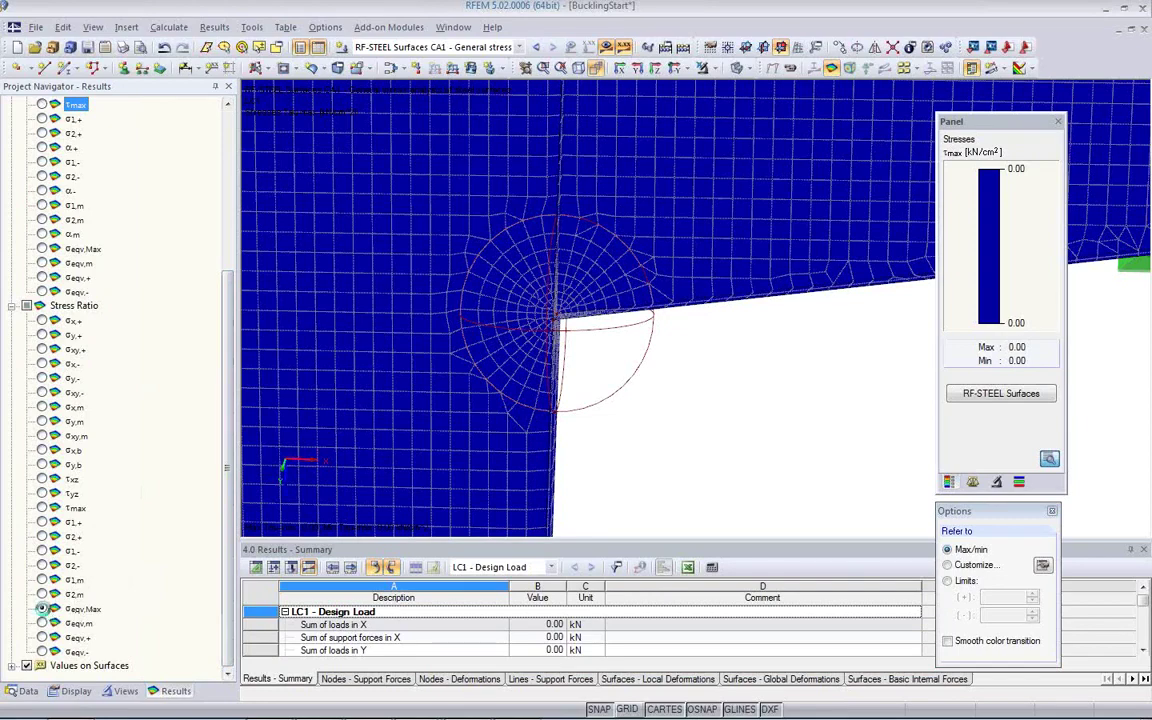
{"action": "left_click", "coordinate": [41, 609]}
{"action": "middle_click_drag", "start_coordinate": [706, 437], "coordinate": [455, 397], "text": "ctrl"}
{"action": "scroll", "coordinate": [406, 343], "scroll_direction": "down", "scroll_amount": 5}
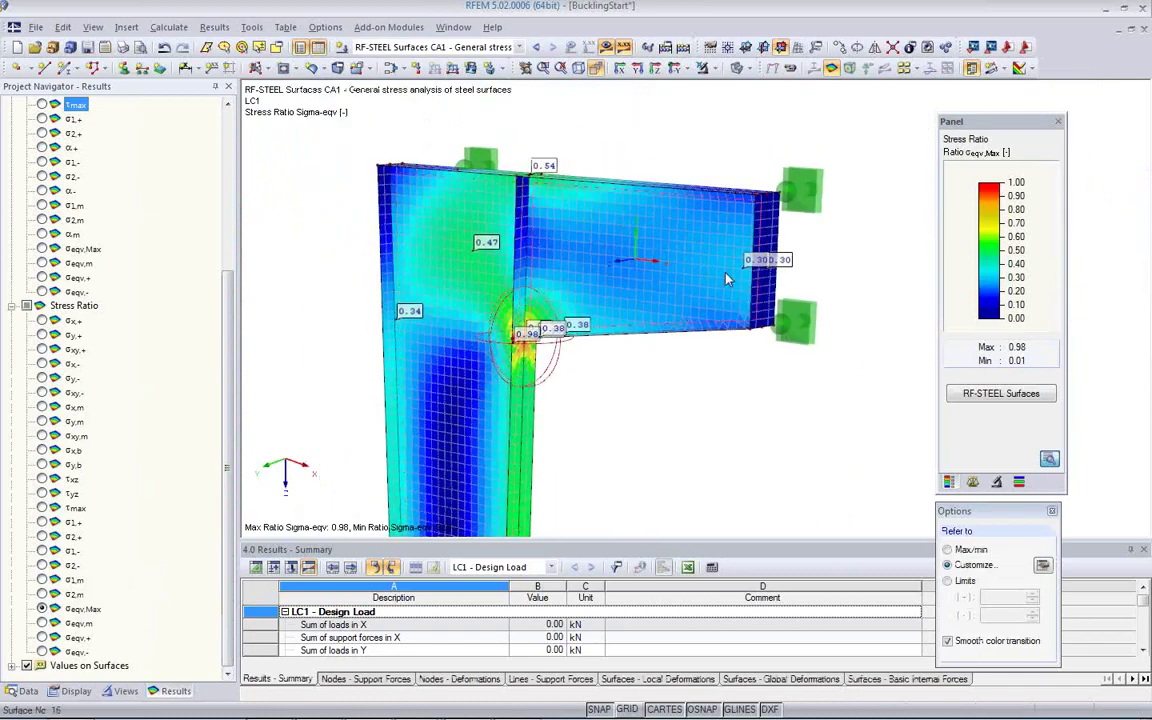
{"action": "middle_click_drag", "start_coordinate": [580, 394], "coordinate": [442, 275]}
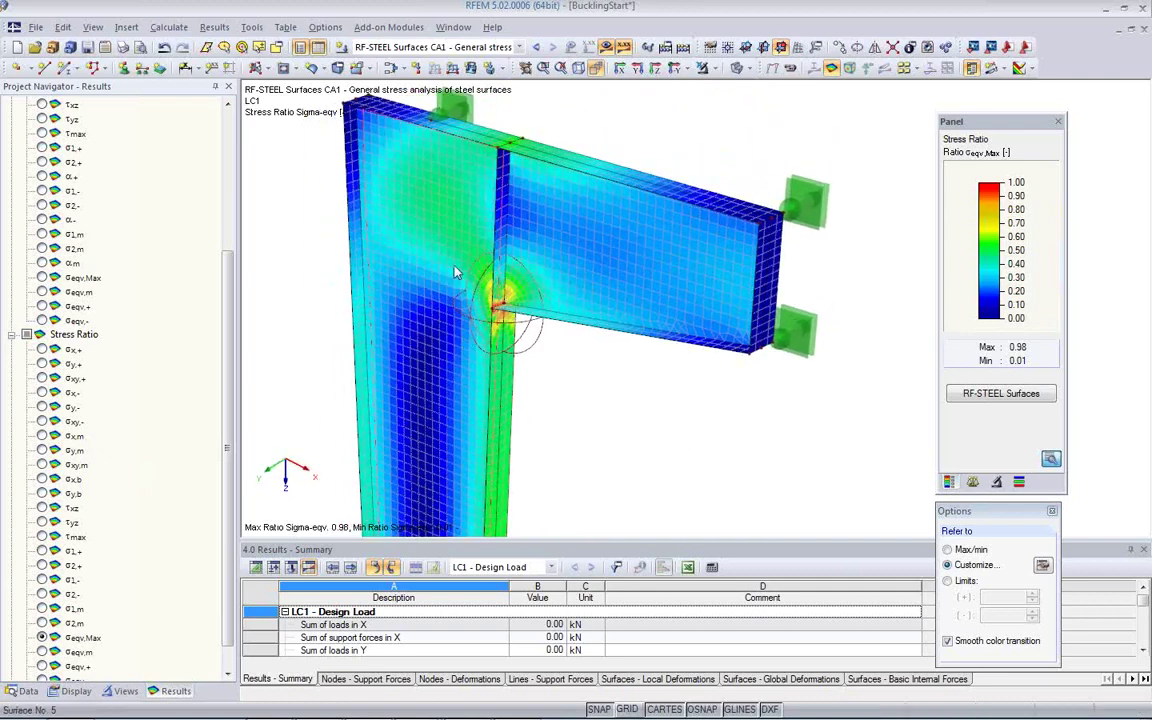
{"action": "scroll", "coordinate": [455, 272], "scroll_direction": "down", "scroll_amount": 1}
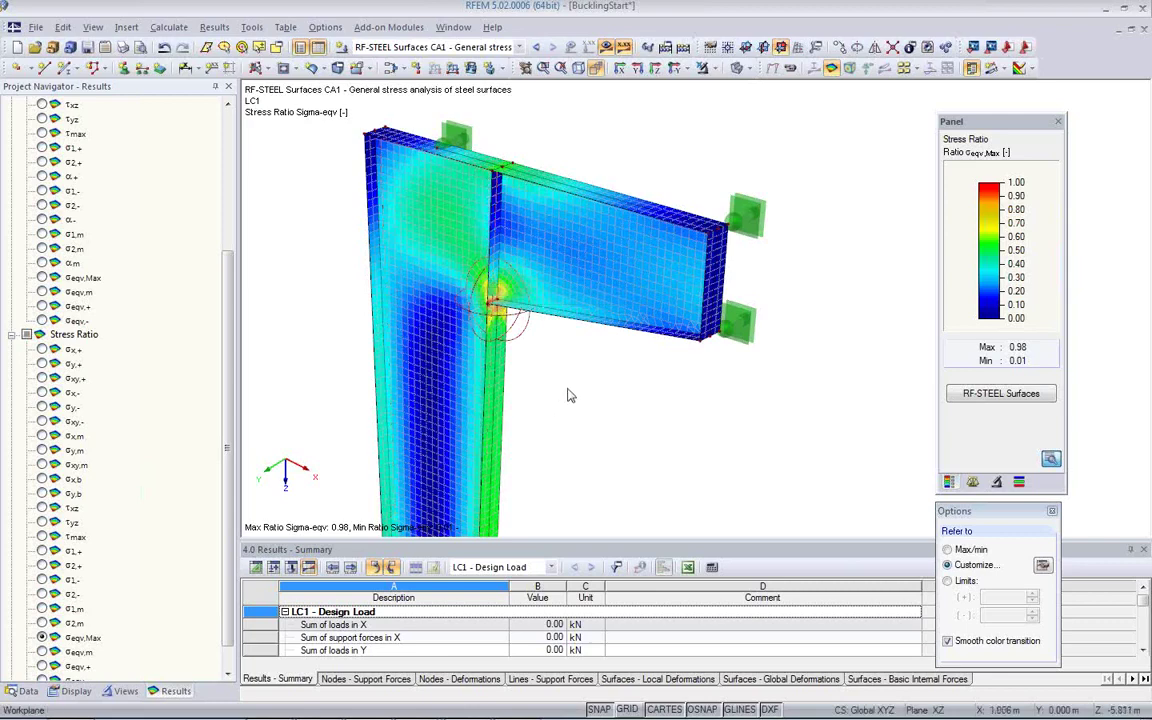
{"action": "left_click", "coordinate": [1053, 512]}
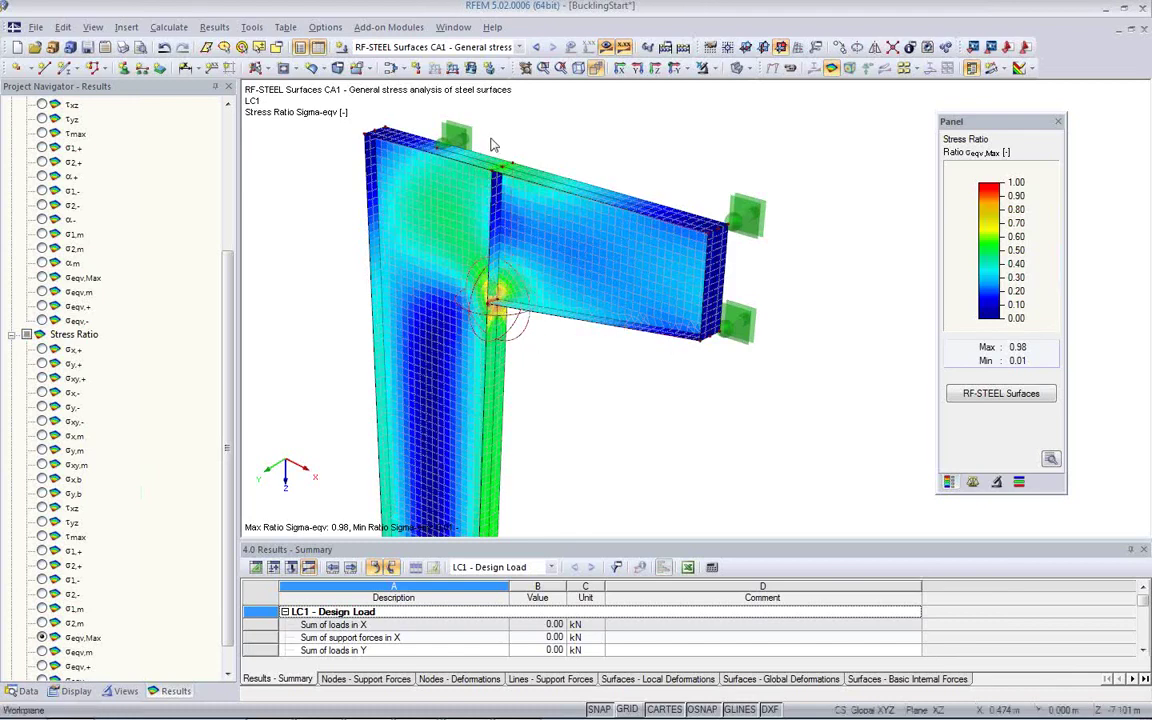
Step: Open the RF-STABILITY module and run the eigenvalue analysis importing forces from LC1 - Design Load
{"action": "left_click", "coordinate": [519, 48]}
{"action": "left_click", "coordinate": [279, 176]}
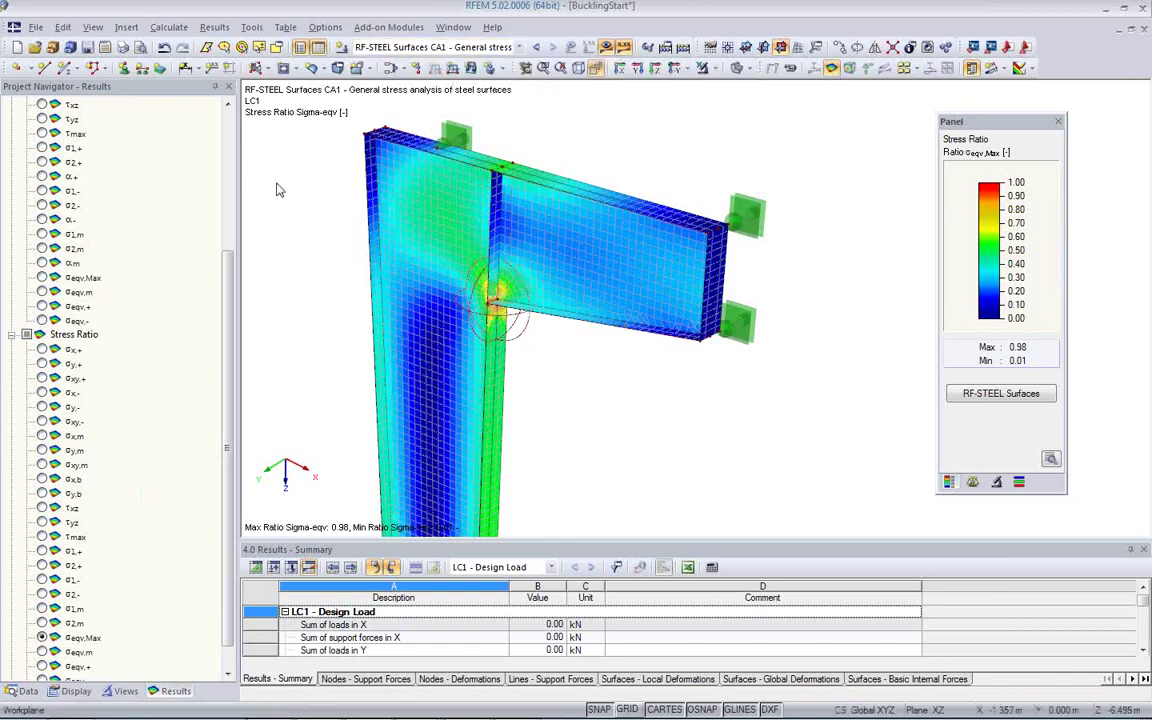
{"action": "left_click", "coordinate": [27, 691]}
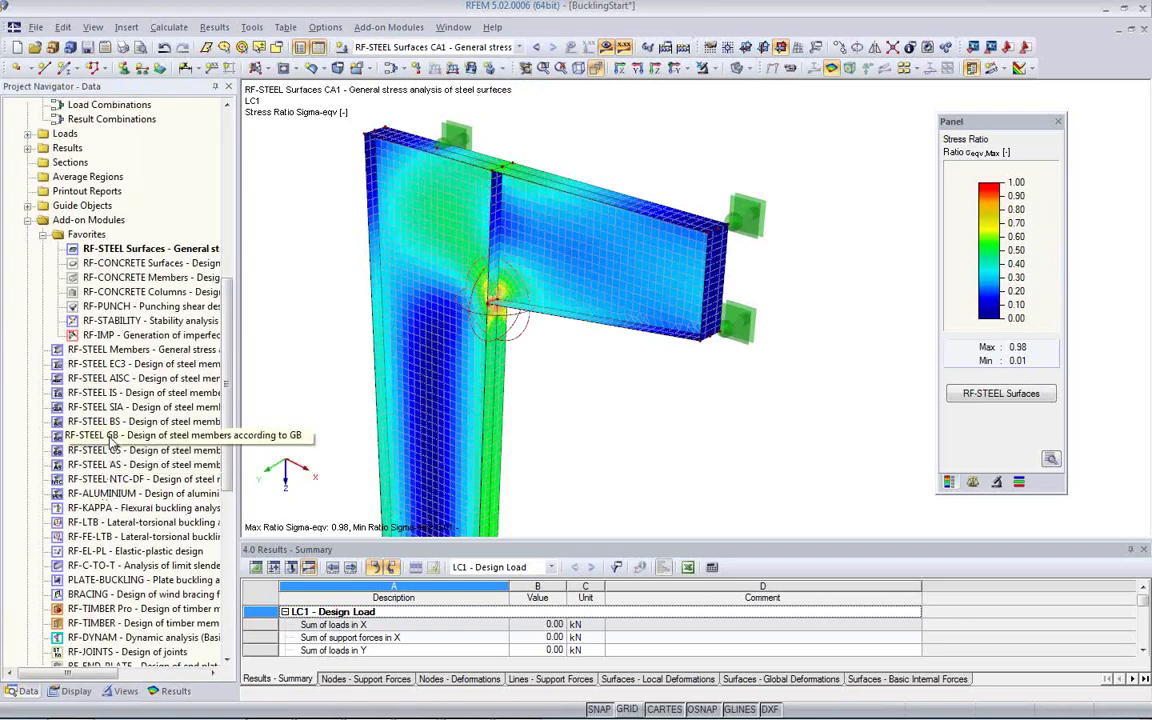
{"action": "left_click", "coordinate": [120, 324]}
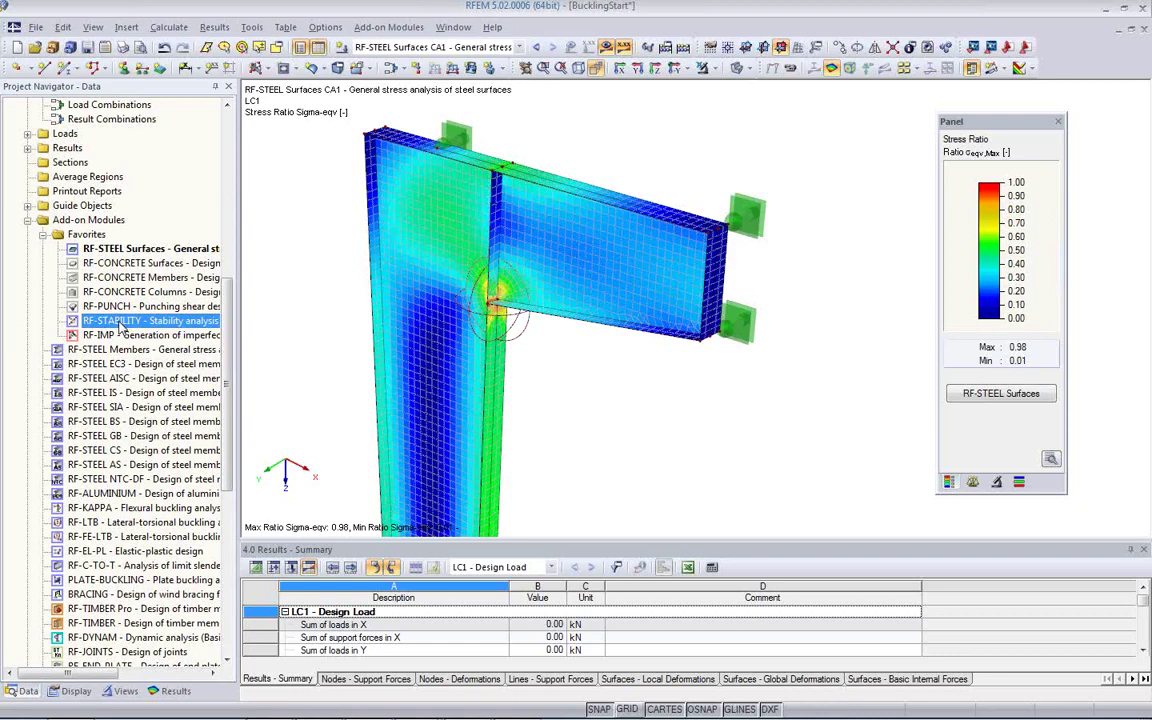
{"action": "double_click", "coordinate": [125, 325]}
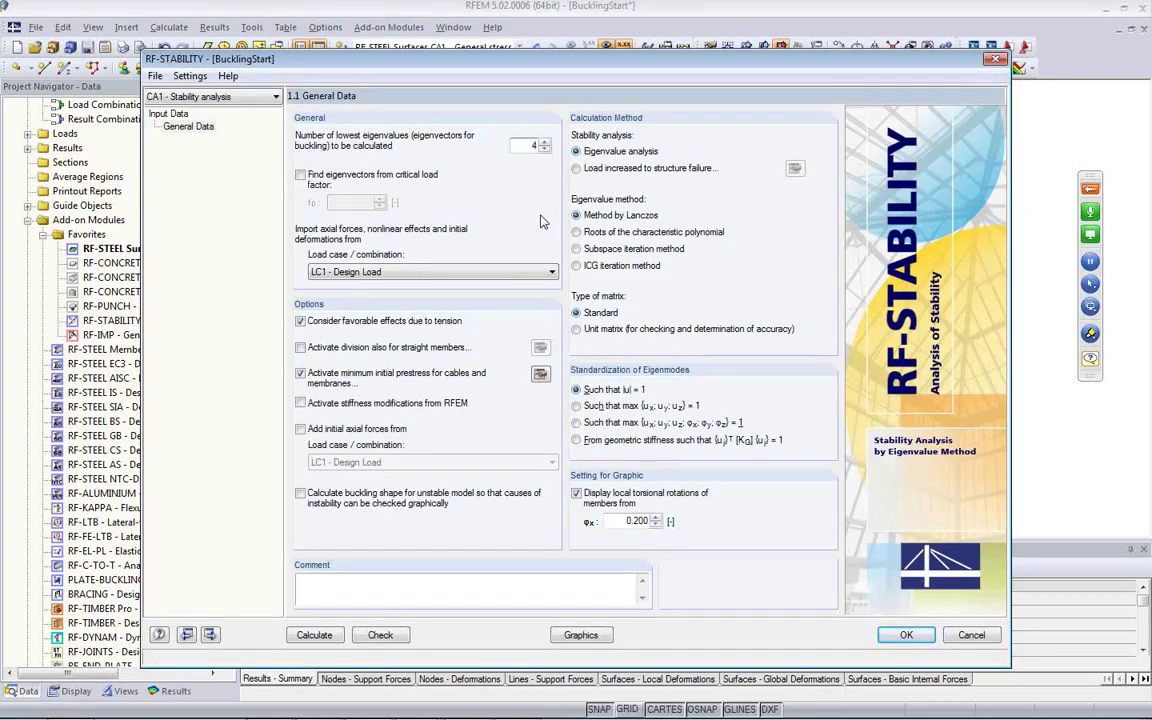
{"action": "left_click", "coordinate": [437, 273]}
{"action": "left_click", "coordinate": [437, 275]}
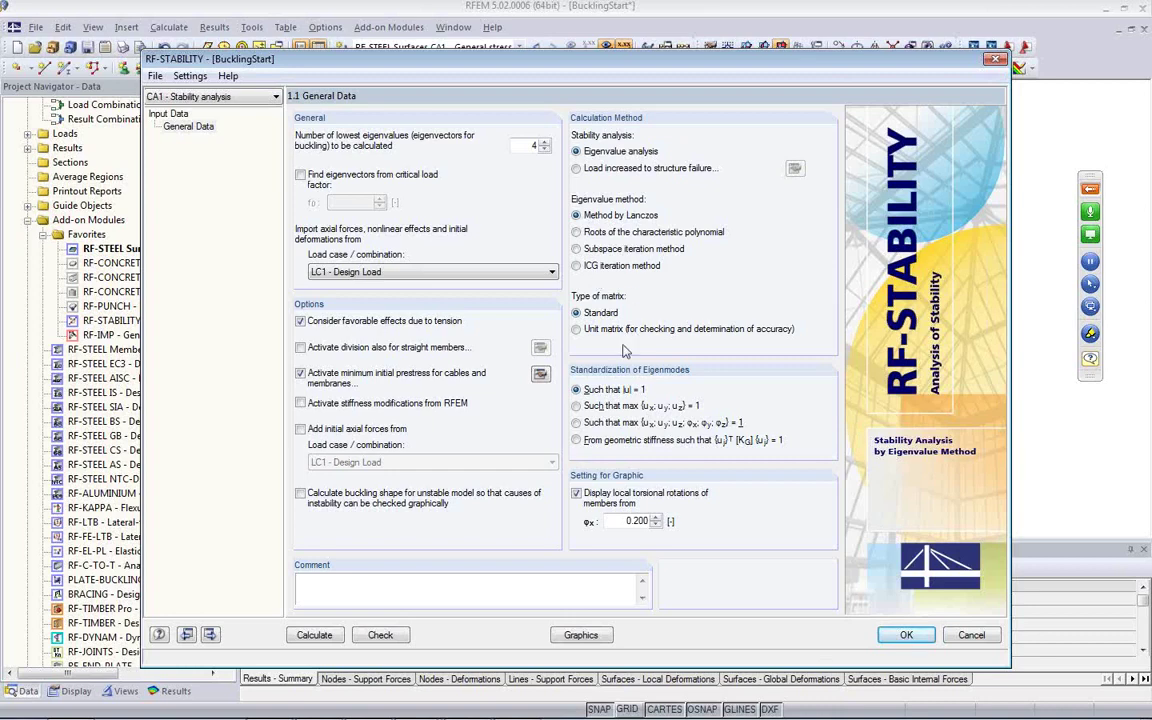
{"action": "left_click", "coordinate": [312, 635]}
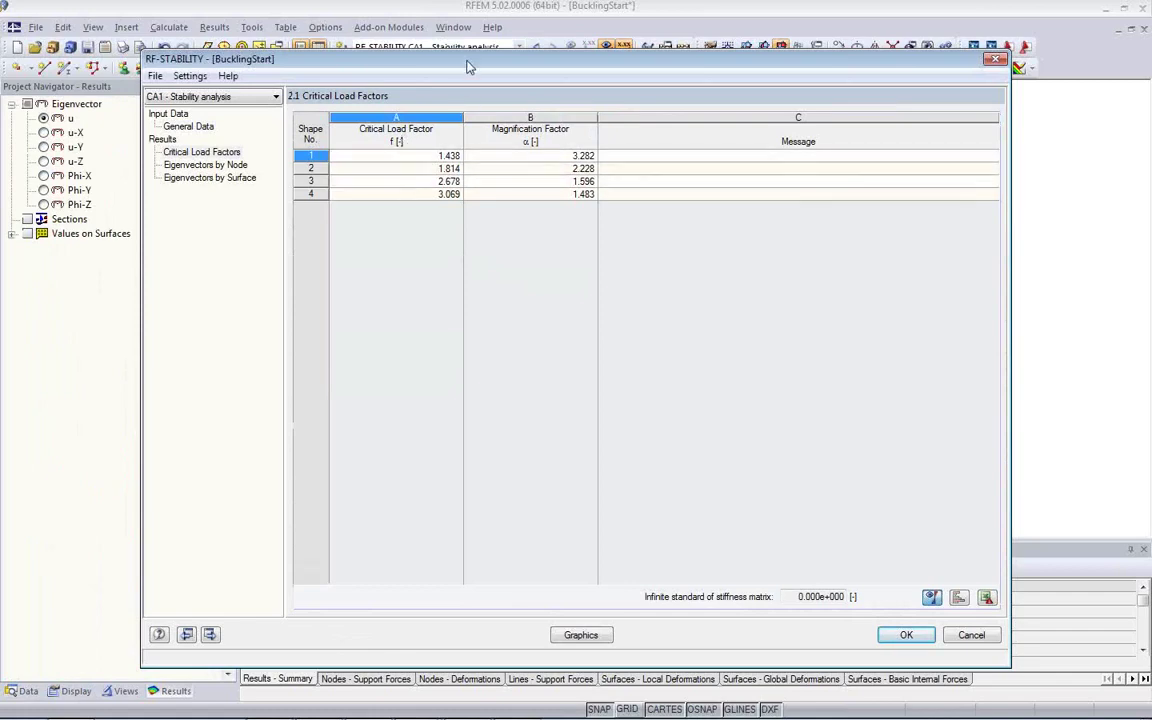
Step: Compare the buckling shapes 1 to 4 on the model beside the critical load factors table
{"action": "left_click_drag", "start_coordinate": [470, 62], "coordinate": [487, 412]}
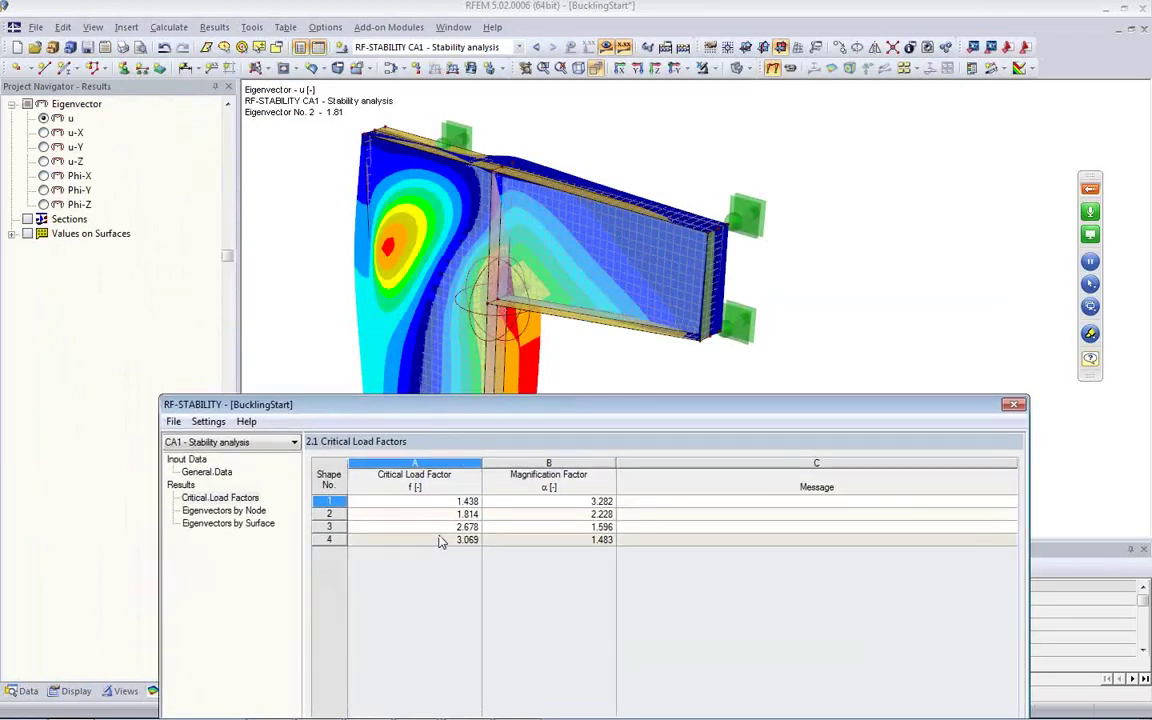
{"action": "left_click", "coordinate": [437, 514]}
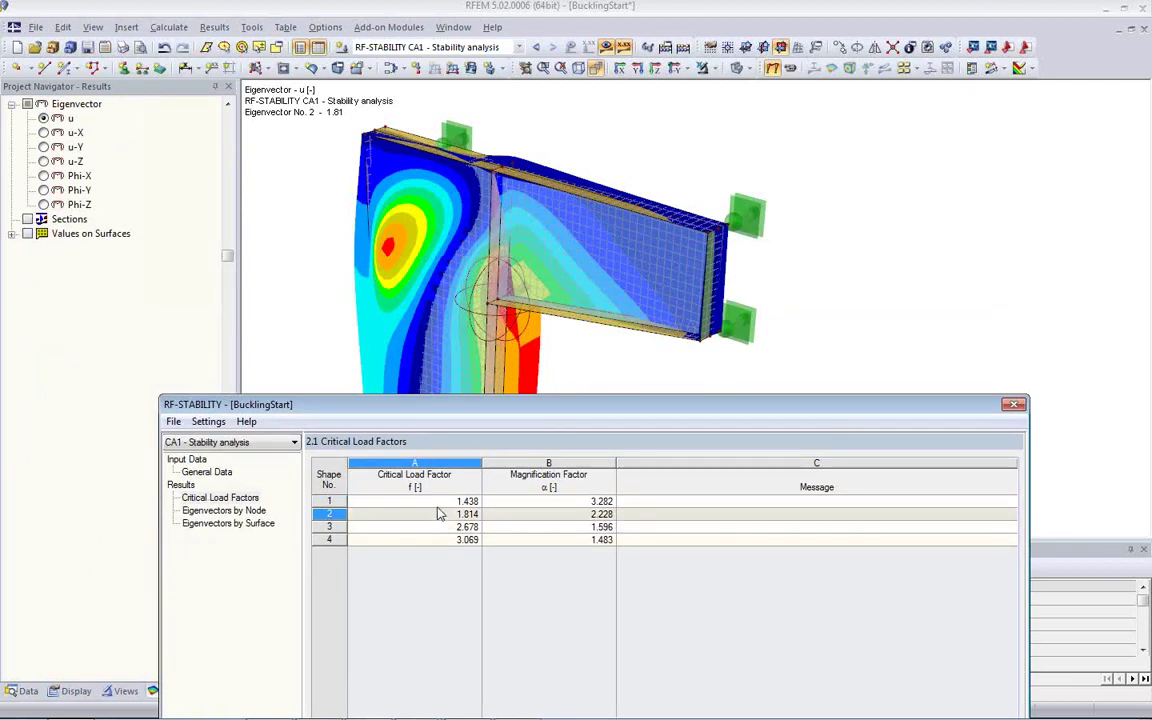
{"action": "left_click", "coordinate": [447, 502]}
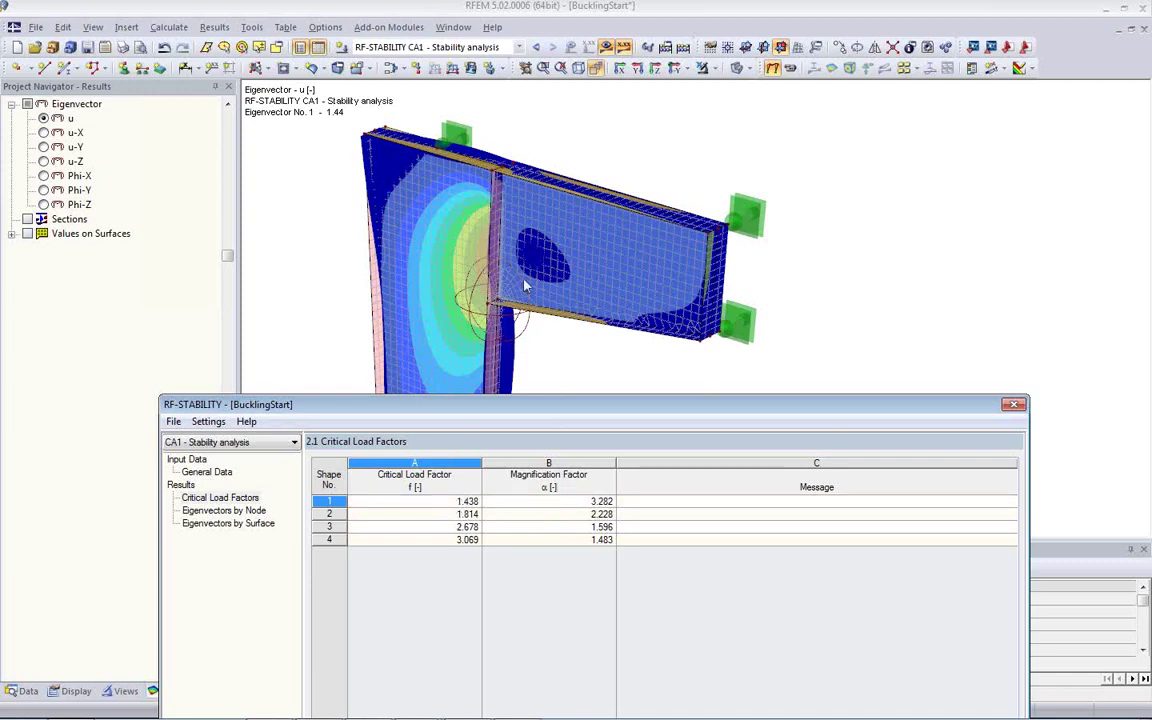
{"action": "left_click", "coordinate": [433, 519]}
{"action": "left_click", "coordinate": [433, 528]}
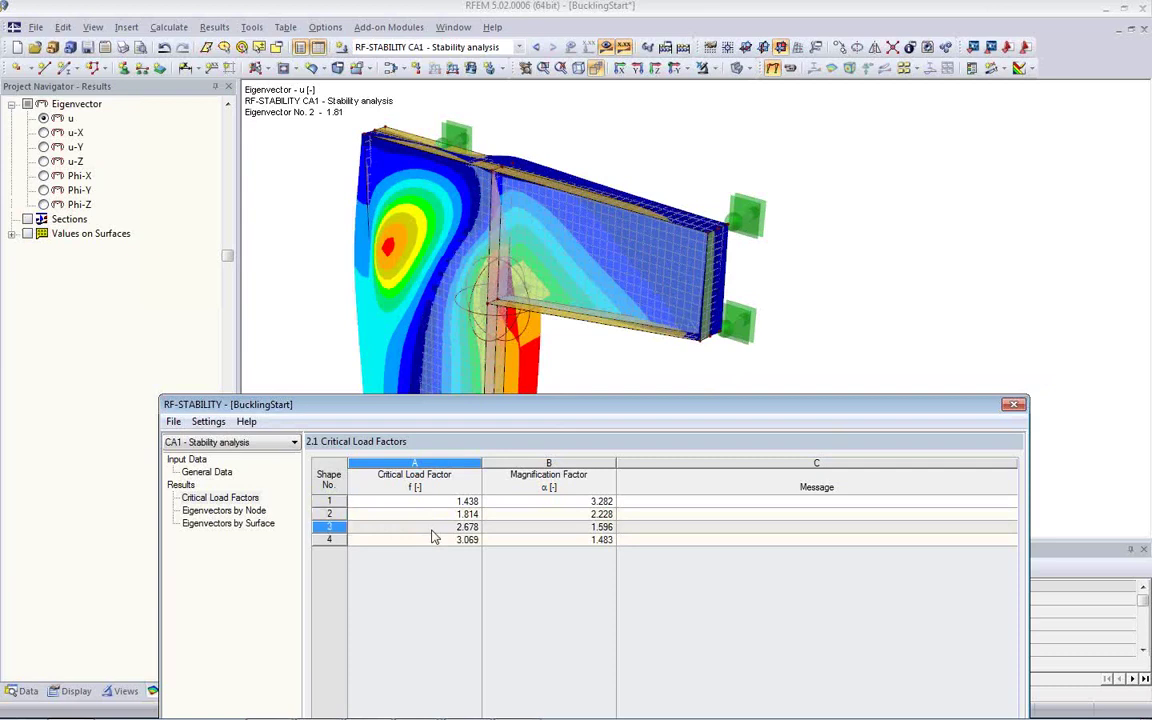
{"action": "left_click", "coordinate": [435, 539]}
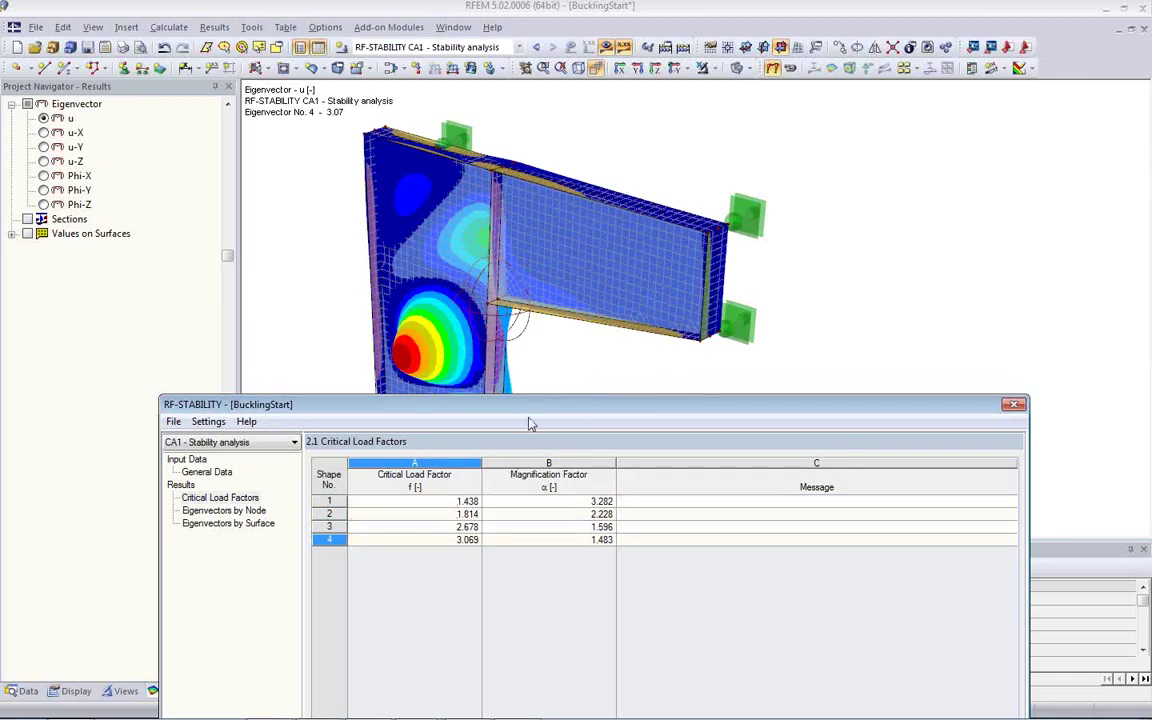
Step: Select buckling shape 1, leave the stability module, and view the shape's web deformation from the other side
{"action": "left_click", "coordinate": [335, 501]}
{"action": "left_click_drag", "start_coordinate": [540, 396], "coordinate": [546, 120]}
{"action": "left_click", "coordinate": [908, 645]}
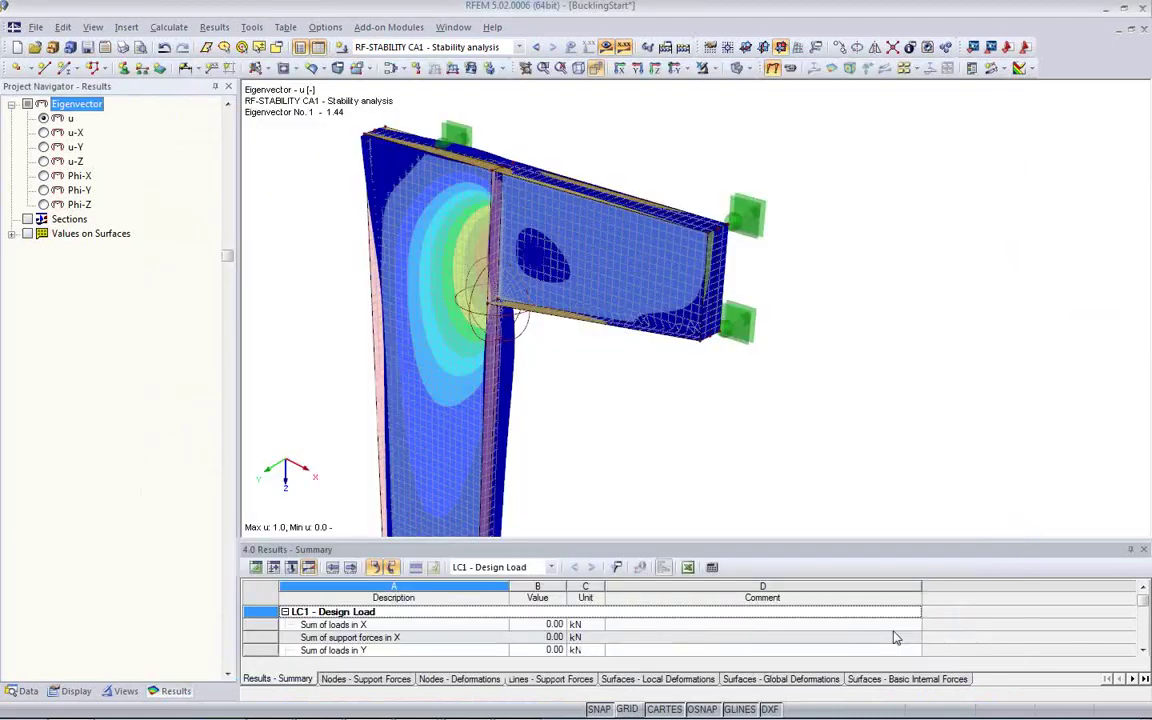
{"action": "middle_click_drag", "start_coordinate": [606, 380], "coordinate": [708, 366], "text": "ctrl"}
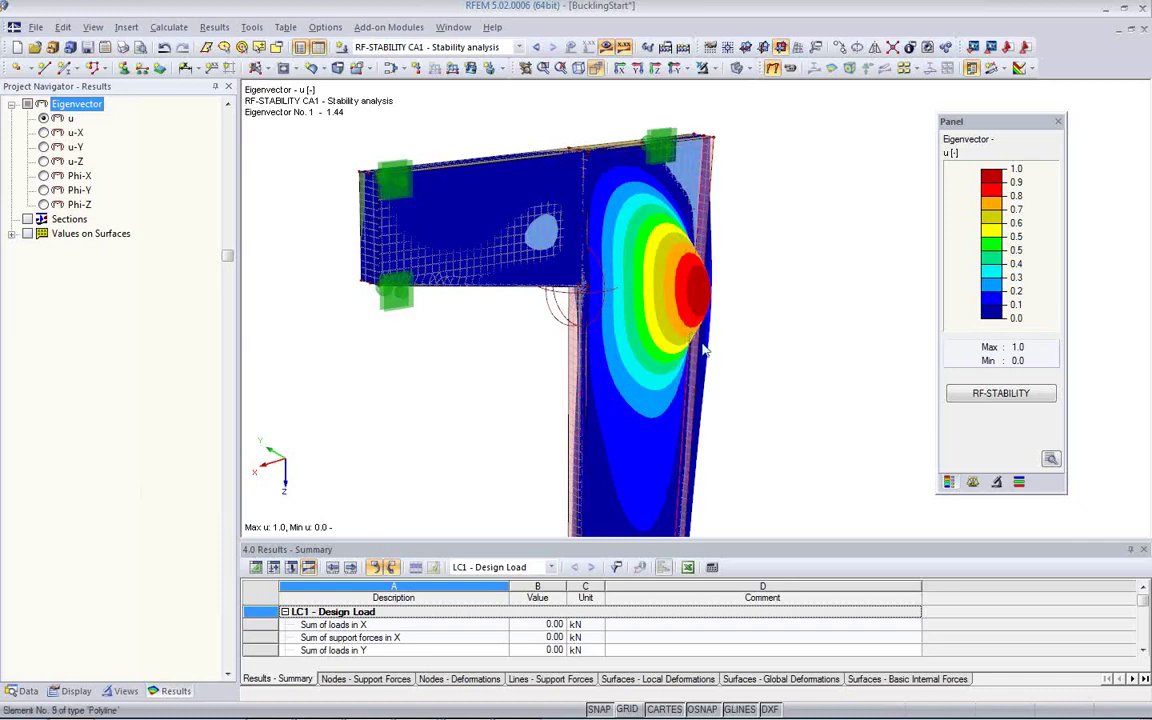
{"action": "middle_click_drag", "start_coordinate": [717, 370], "coordinate": [741, 396], "text": "ctrl"}
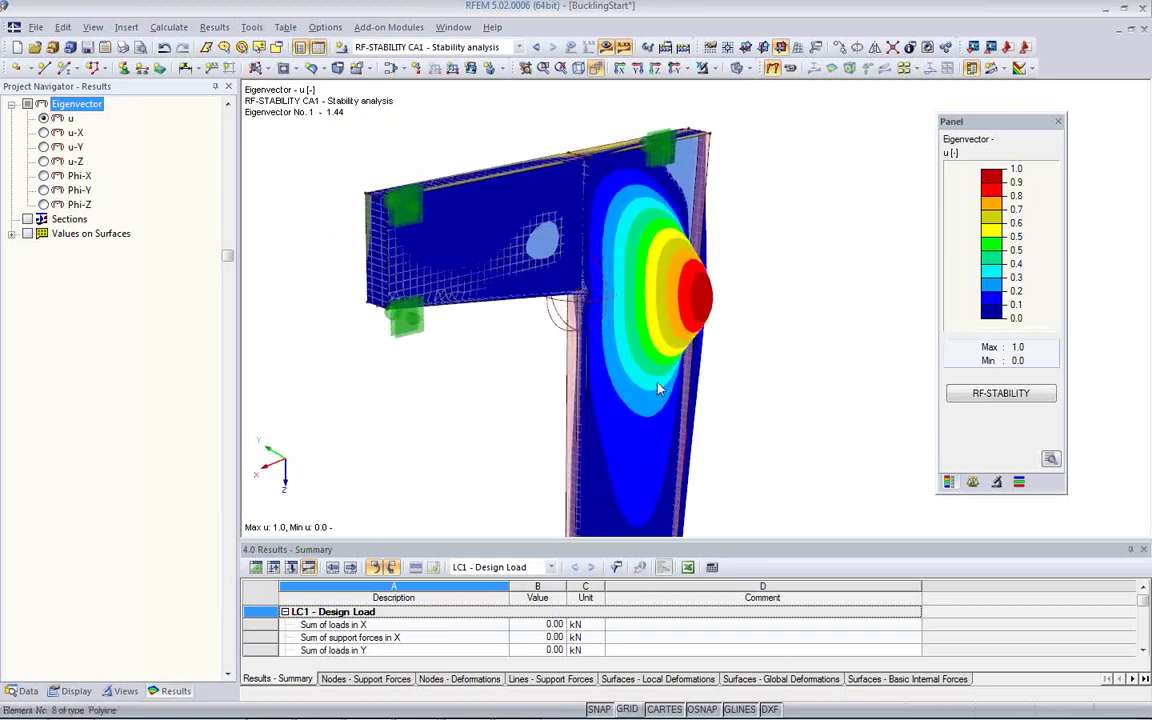
Step: Open the RF-IMP module and base the imperfections on buckling shape 1 from RF-STABILITY case CA1
{"action": "left_click", "coordinate": [24, 691]}
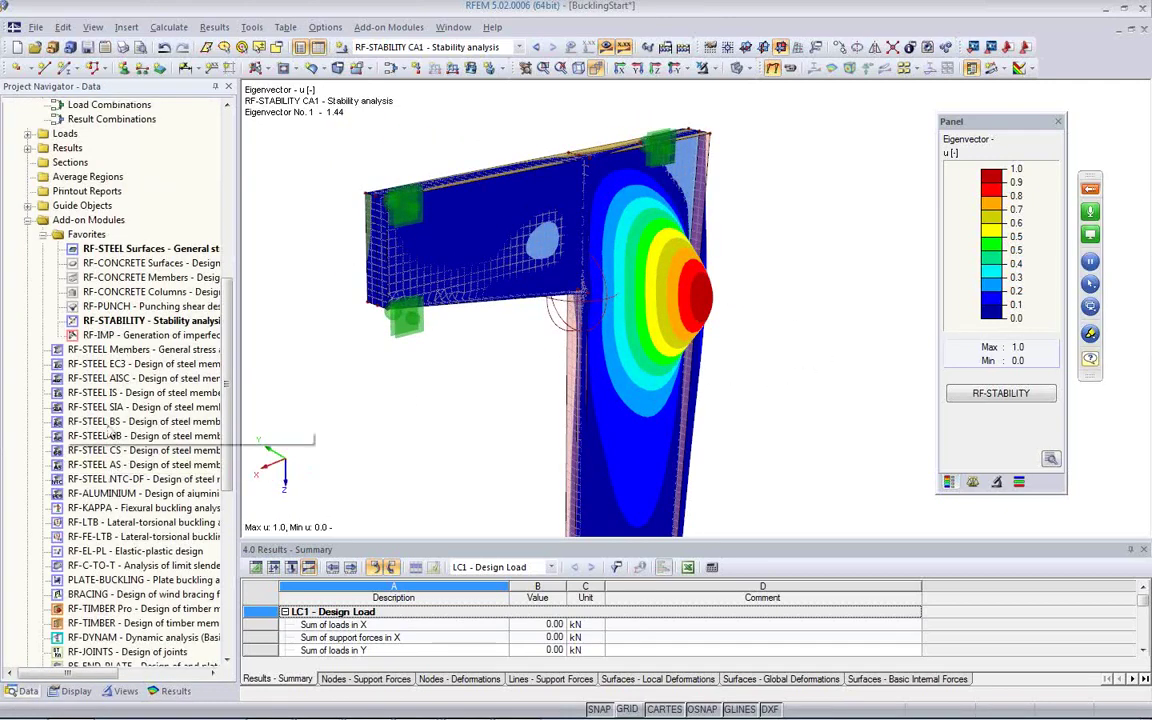
{"action": "double_click", "coordinate": [102, 334]}
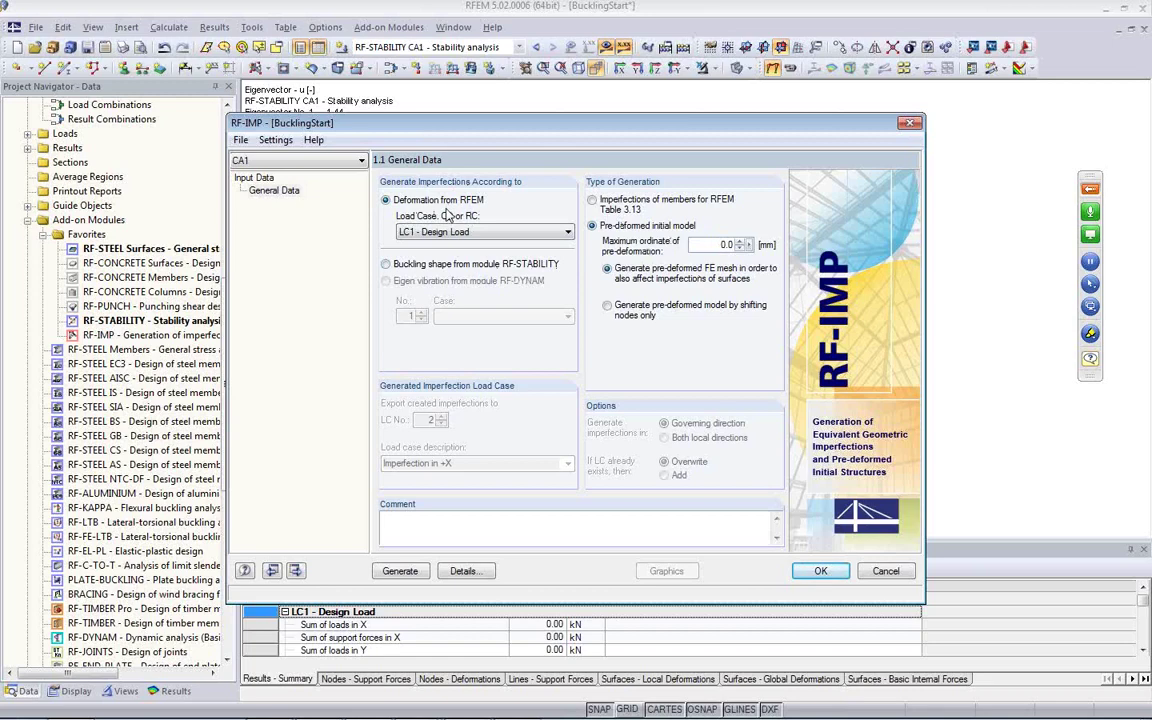
{"action": "left_click", "coordinate": [399, 266]}
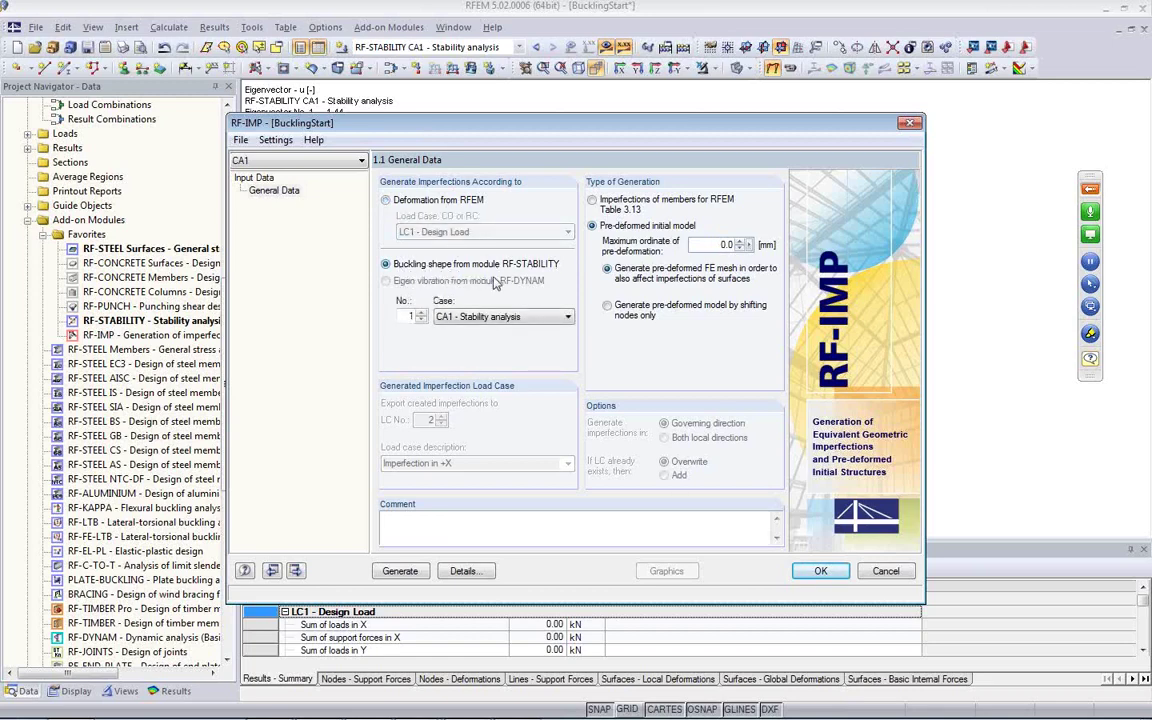
{"action": "left_click", "coordinate": [458, 317]}
{"action": "left_click", "coordinate": [435, 328]}
{"action": "left_click_drag", "start_coordinate": [646, 139], "coordinate": [609, 183]}
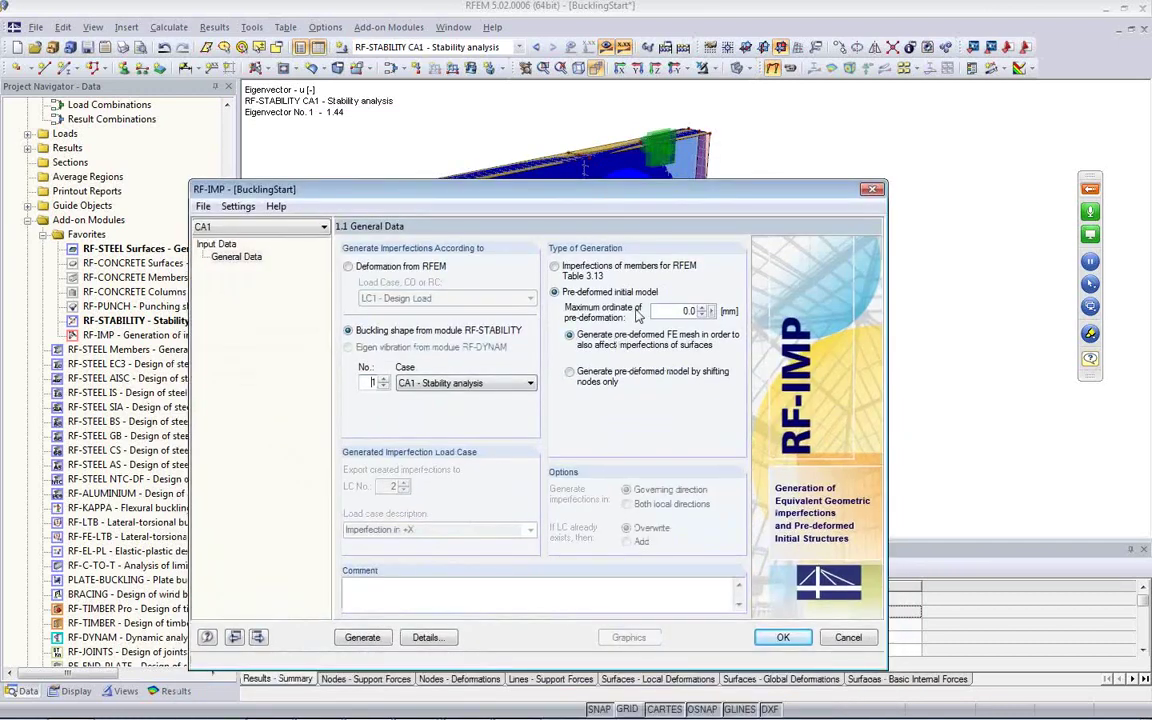
Step: Generate the pre-deformed FE mesh with a maximum ordinate of 20 mm and display the pre-deformations on the model
{"action": "left_click_drag", "start_coordinate": [676, 314], "coordinate": [699, 312]}
{"action": "type", "text": "20"}
{"action": "left_click", "coordinate": [362, 637]}
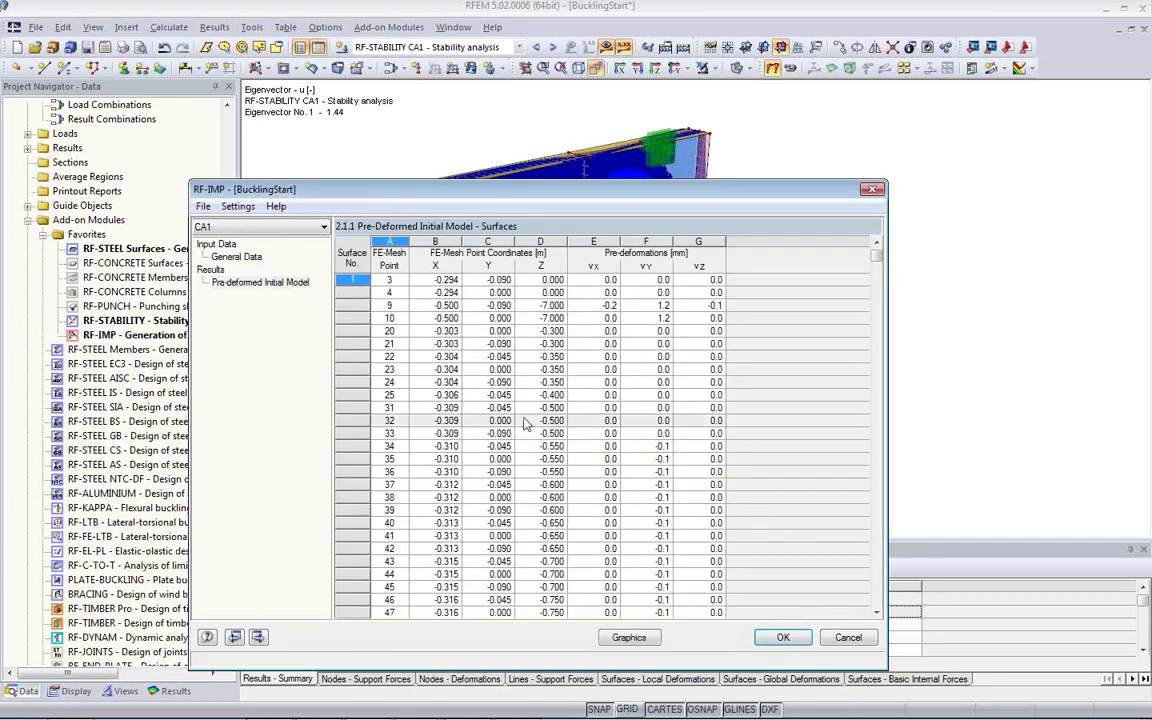
{"action": "left_click", "coordinate": [629, 637]}
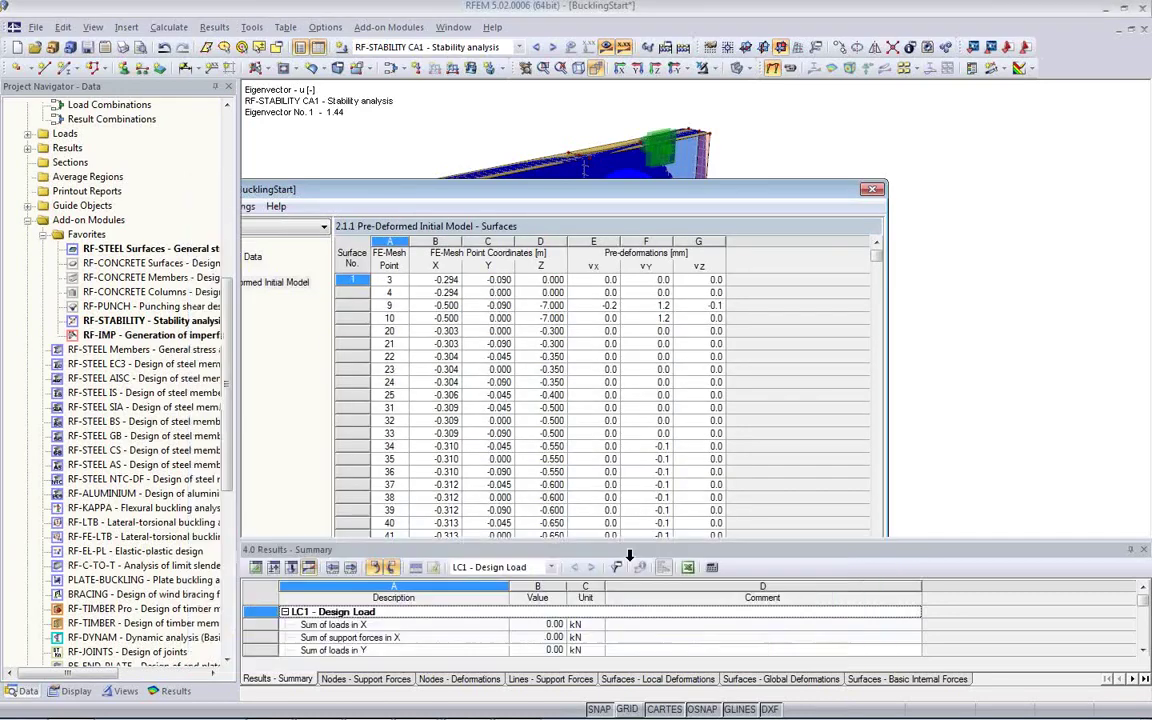
{"action": "middle_click_drag", "start_coordinate": [360, 332], "coordinate": [442, 391], "text": "ctrl"}
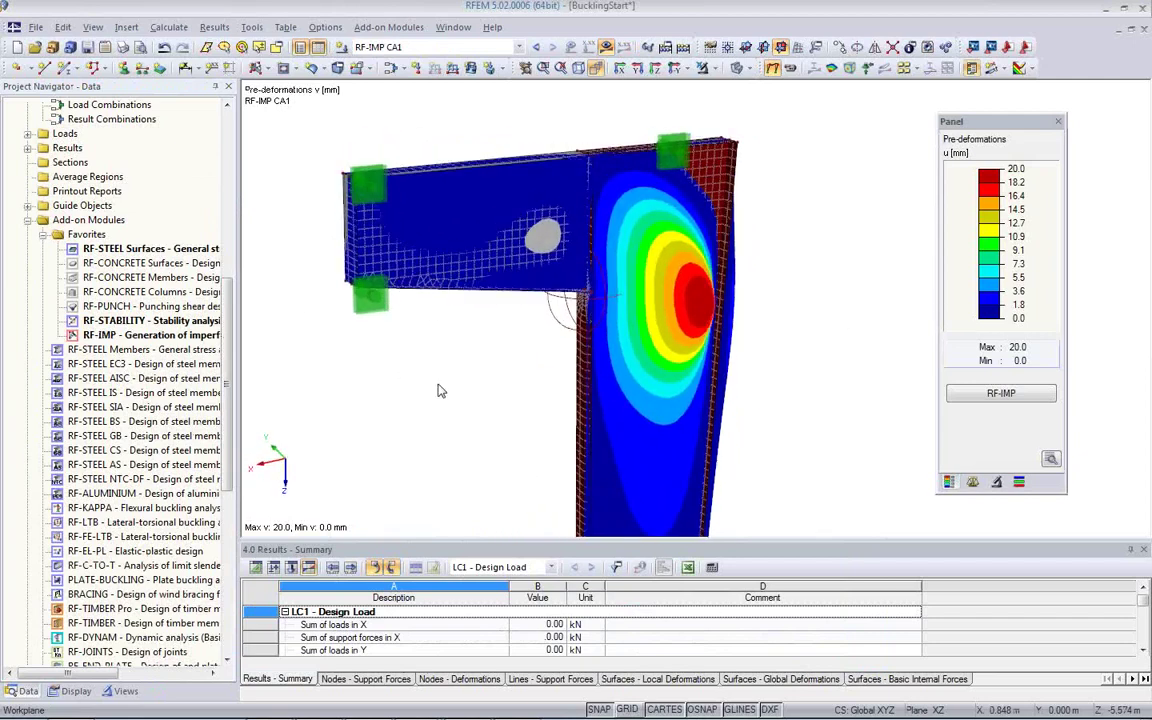
Step: Set the maximum ordinate of pre-deformation to -20 mm in RF-IMP, regenerate the pre-deformed FE mesh, and display it on the model
{"action": "left_click", "coordinate": [987, 395]}
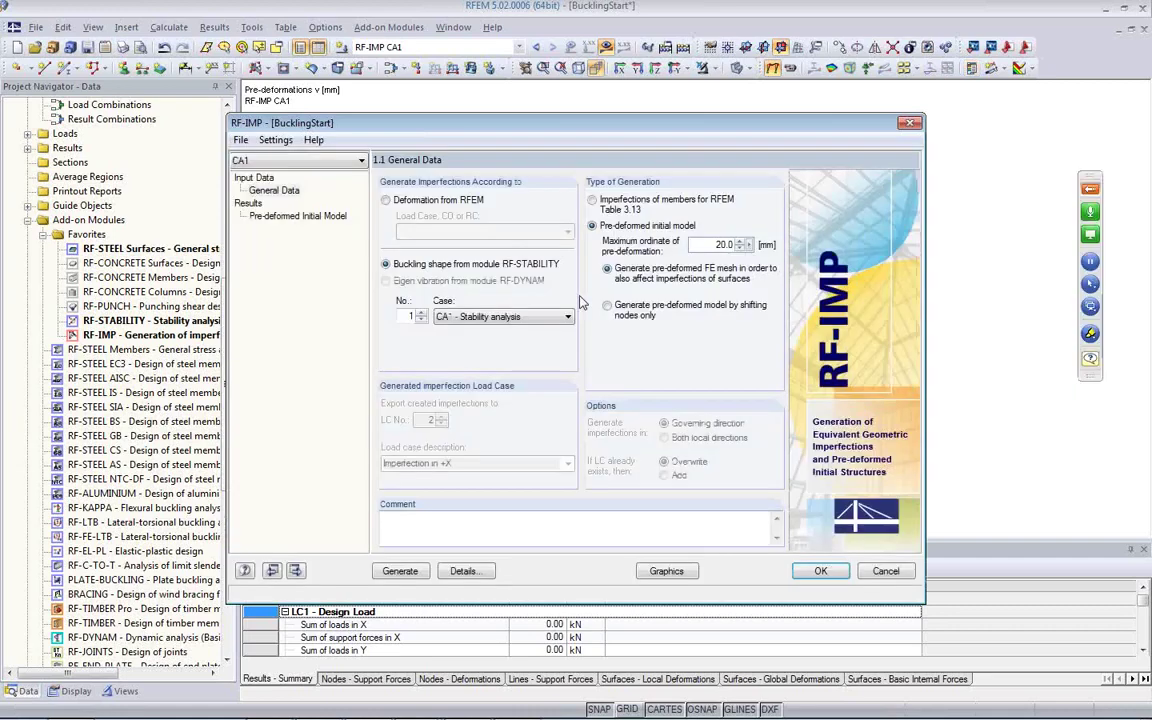
{"action": "left_click", "coordinate": [709, 250]}
{"action": "type", "text": "-"}
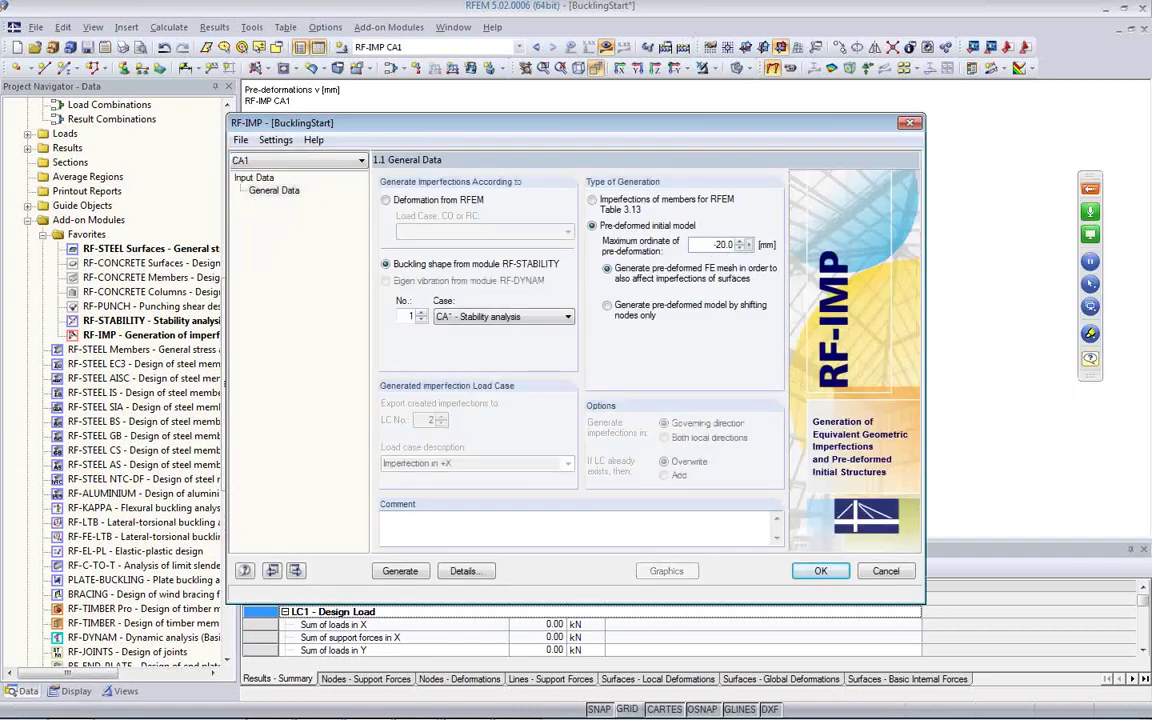
{"action": "left_click", "coordinate": [401, 574]}
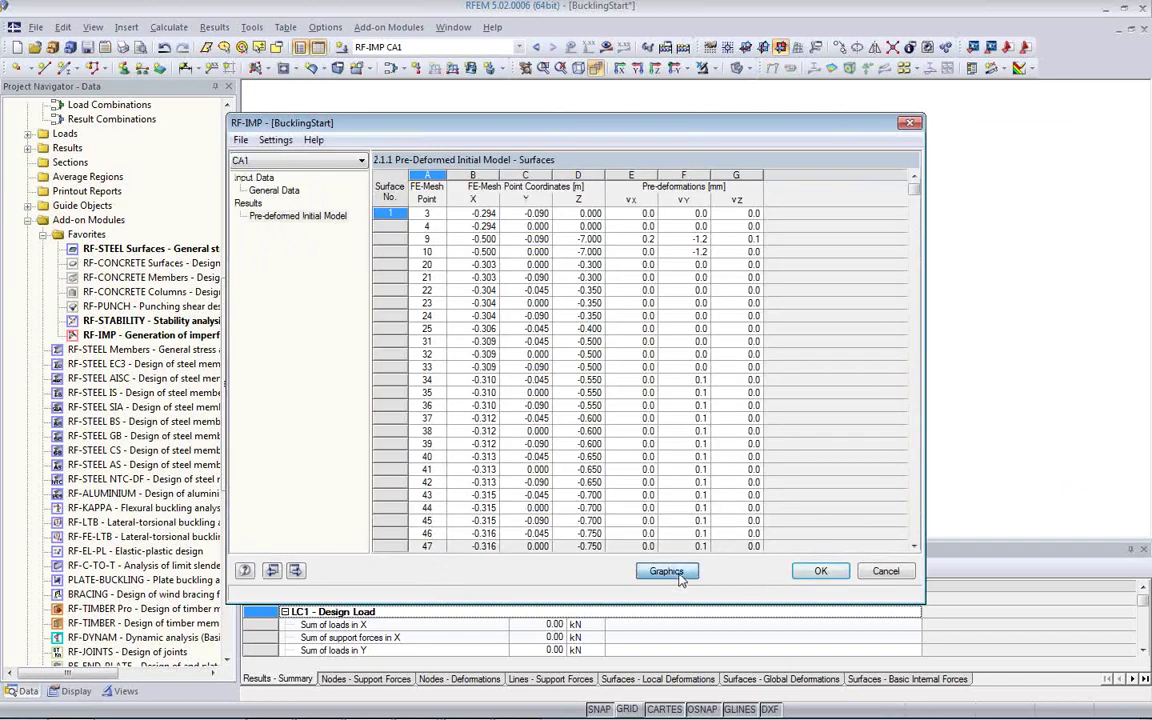
{"action": "left_click", "coordinate": [670, 573]}
{"action": "middle_click_drag", "start_coordinate": [506, 411], "coordinate": [779, 435], "text": "ctrl"}
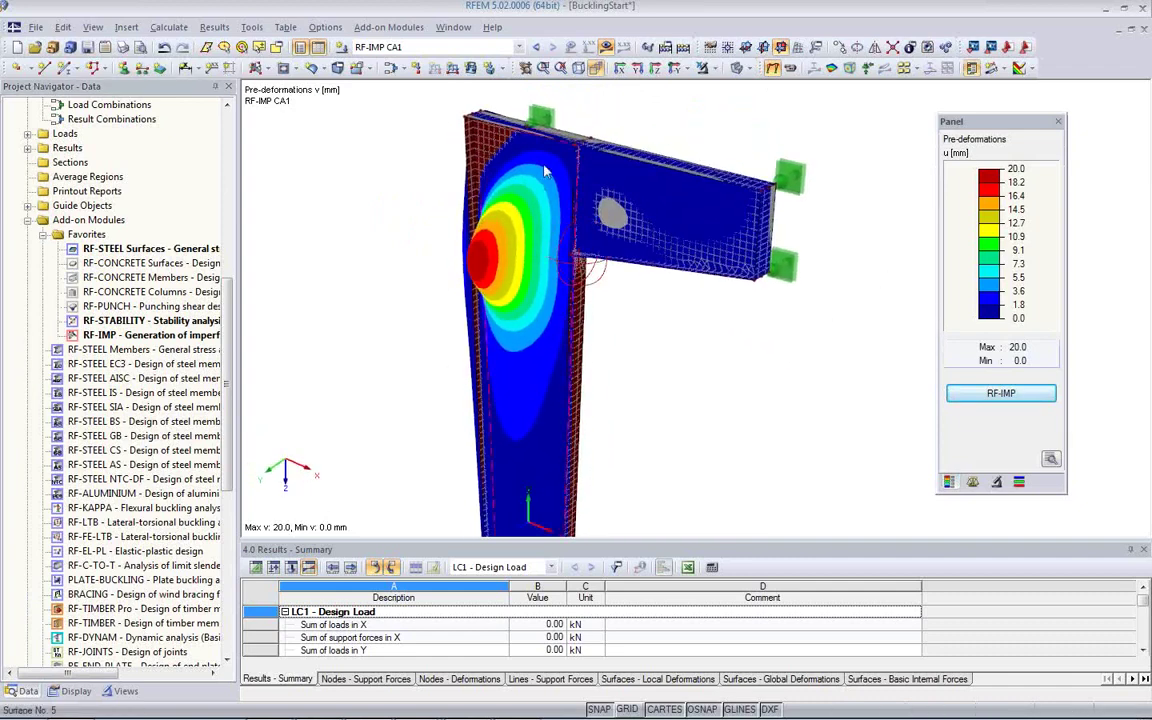
Step: Display the model as wireframe and measure the diagonal distance across the buckled web field between the column's inner and outer flanges
{"action": "left_click", "coordinate": [736, 70]}
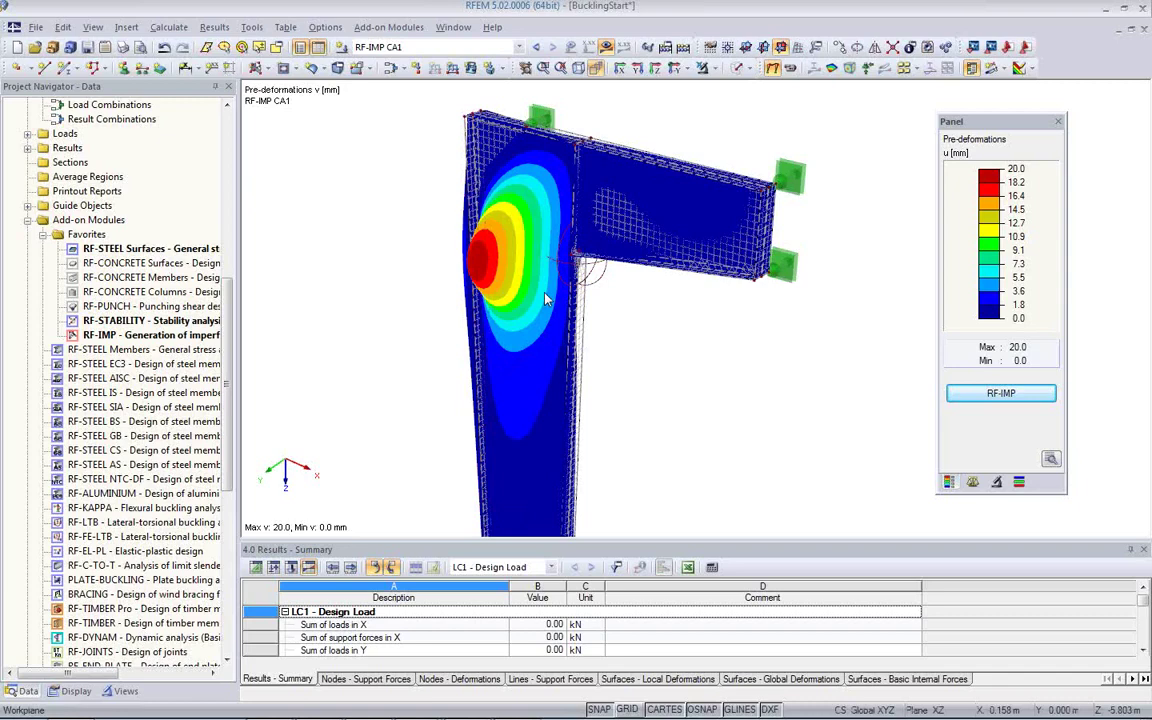
{"action": "middle_click_drag", "start_coordinate": [606, 369], "coordinate": [737, 361], "text": "ctrl"}
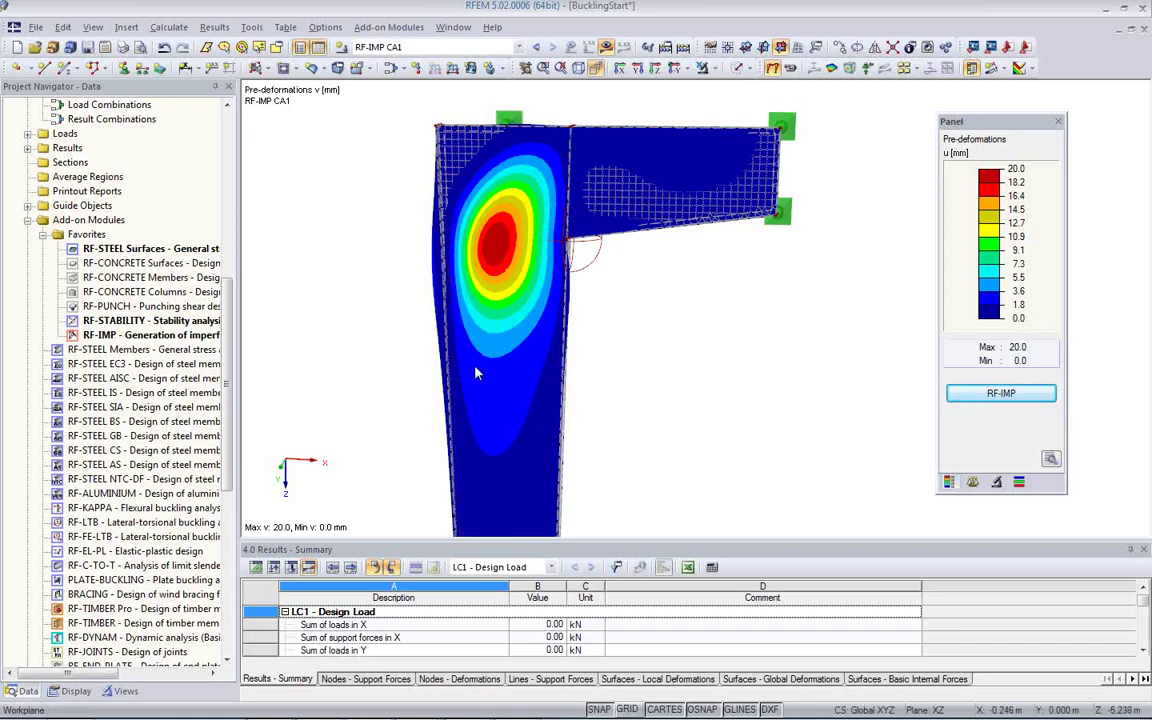
{"action": "left_click", "coordinate": [251, 27]}
{"action": "mouse_move", "coordinate": [290, 547]}
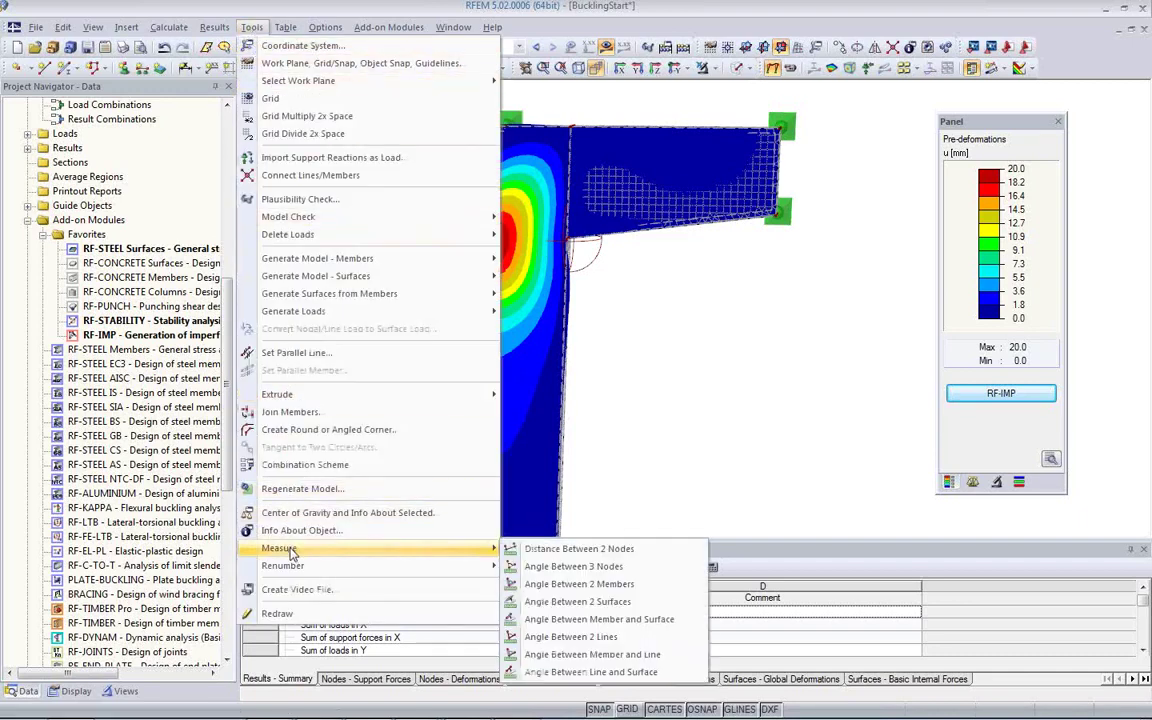
{"action": "left_click", "coordinate": [545, 549]}
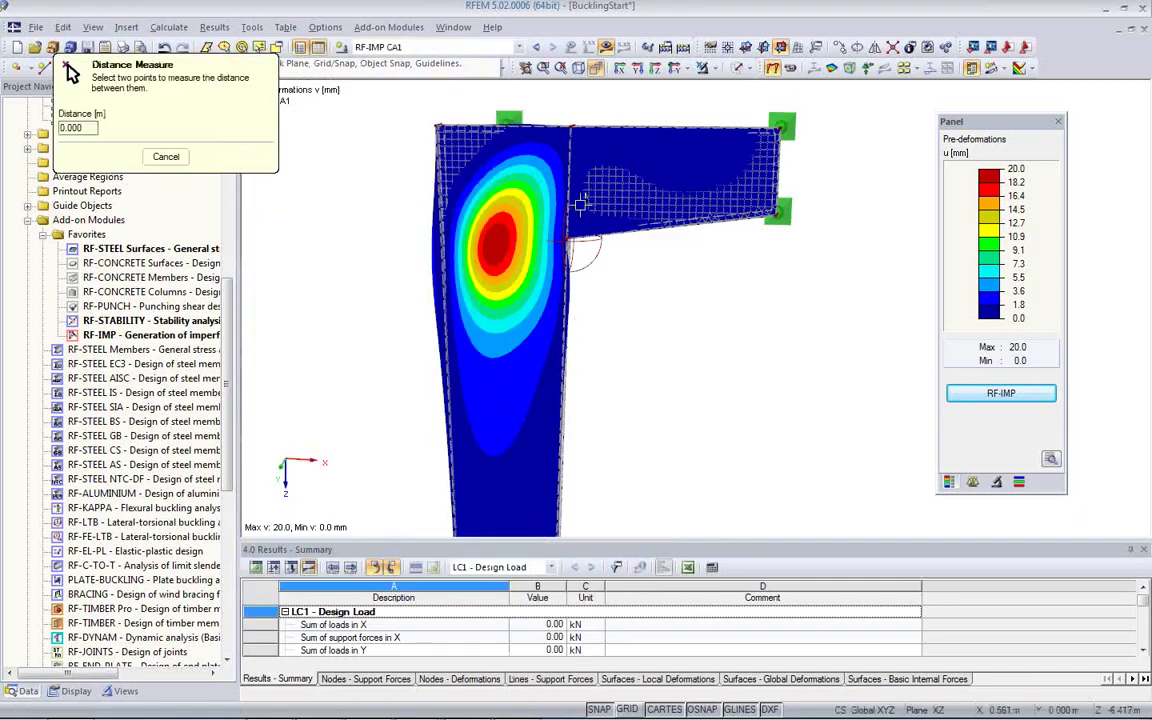
{"action": "left_click", "coordinate": [558, 127]}
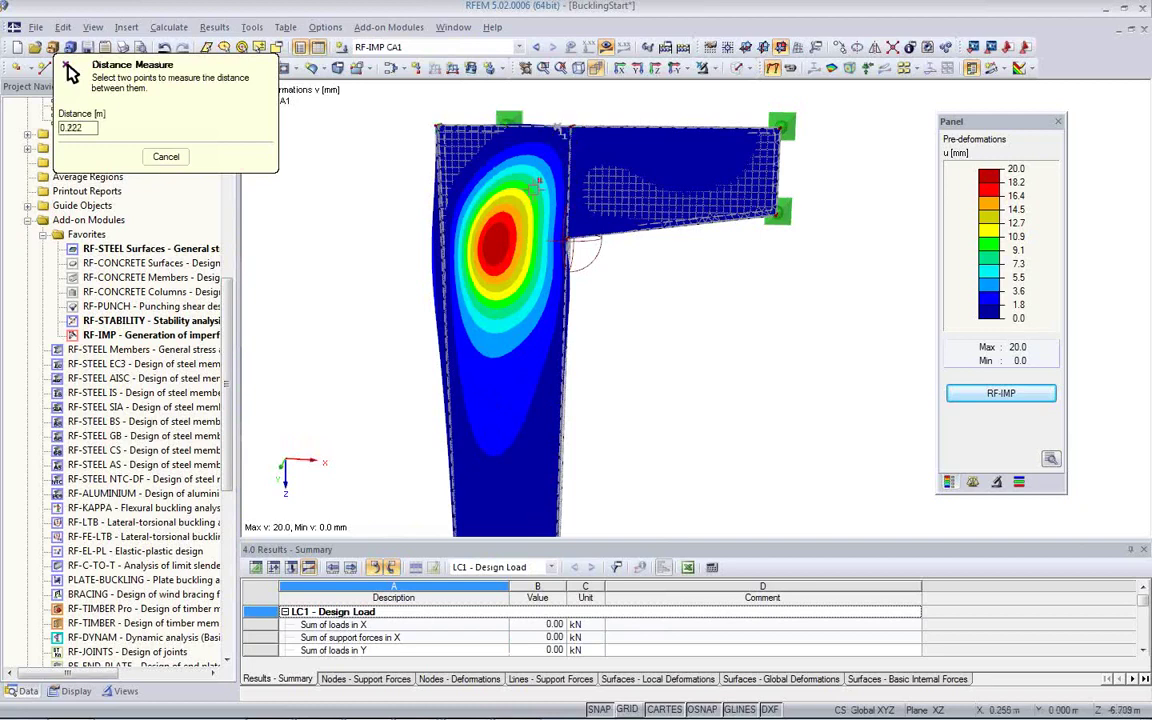
{"action": "left_click", "coordinate": [448, 354]}
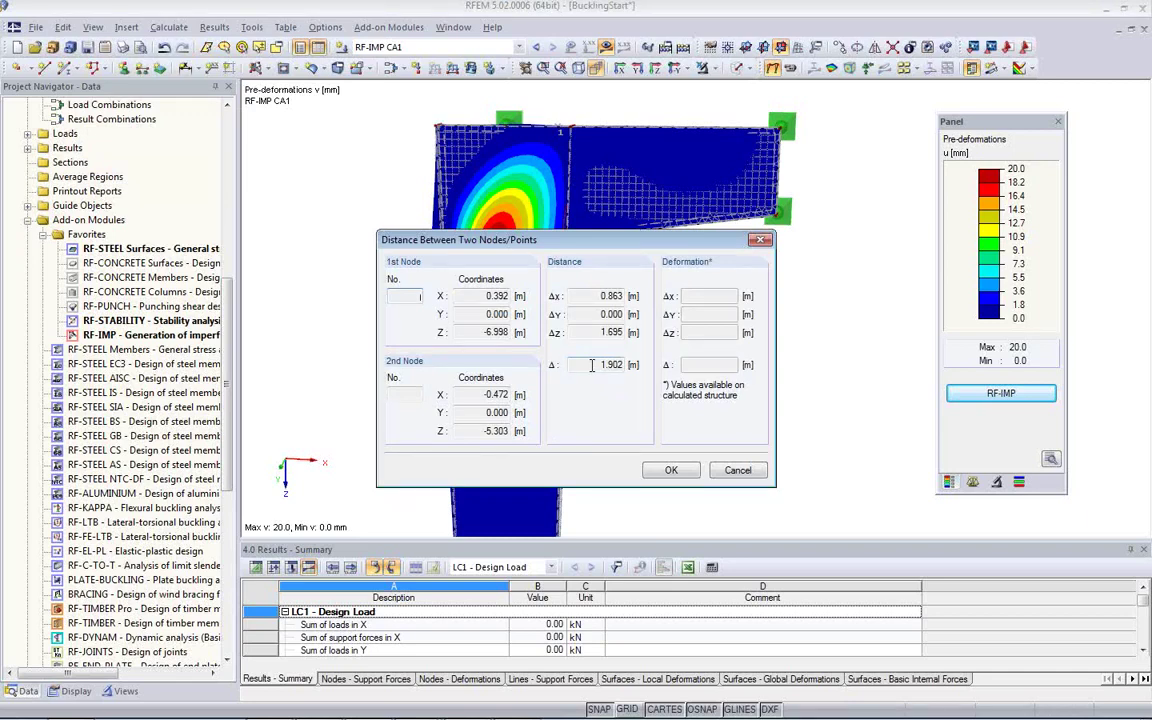
{"action": "left_click", "coordinate": [747, 473]}
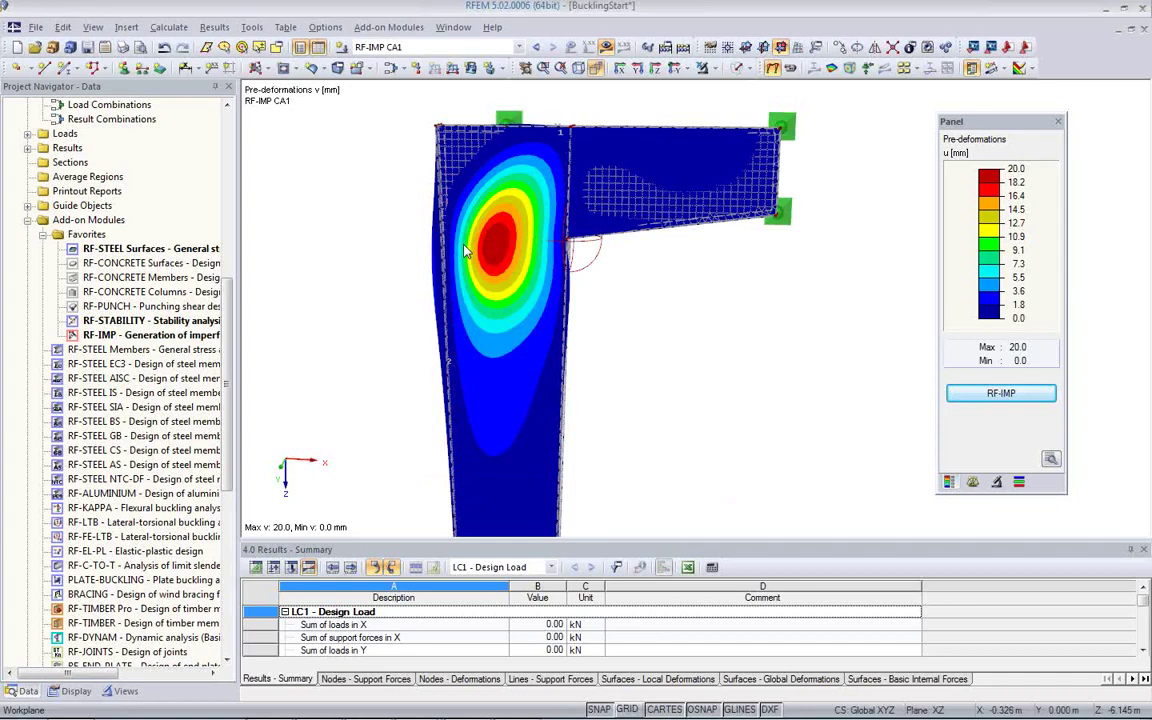
{"action": "middle_click_drag", "start_coordinate": [657, 308], "coordinate": [358, 348], "text": "ctrl"}
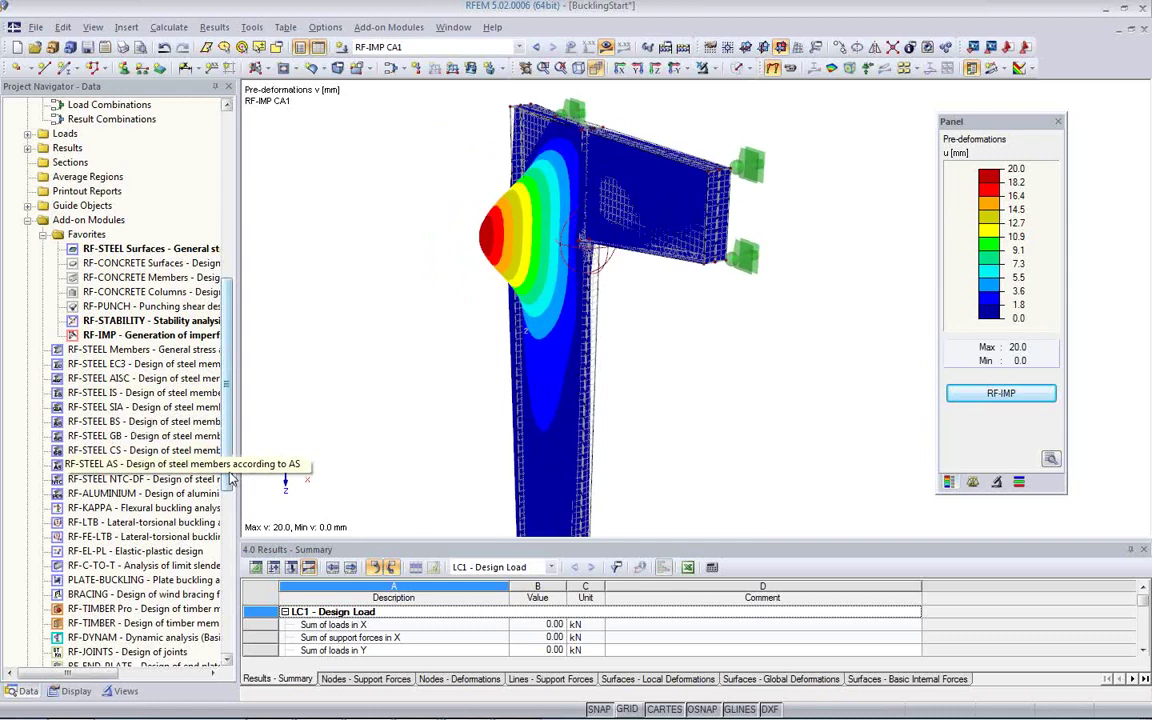
Step: Copy load case LC1 to a new load case 2 described as Design Load with Imperfection
{"action": "scroll", "coordinate": [200, 460], "scroll_direction": "up", "scroll_amount": 6}
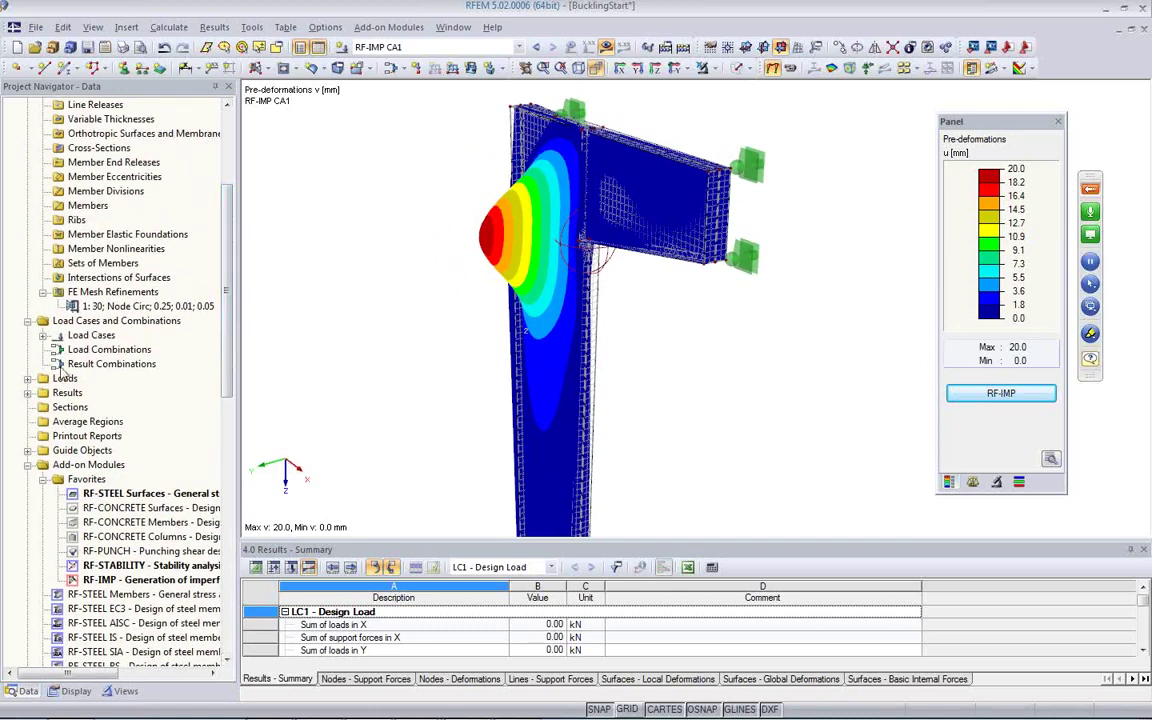
{"action": "left_click", "coordinate": [58, 335]}
{"action": "left_click", "coordinate": [100, 349]}
{"action": "right_click", "coordinate": [86, 350]}
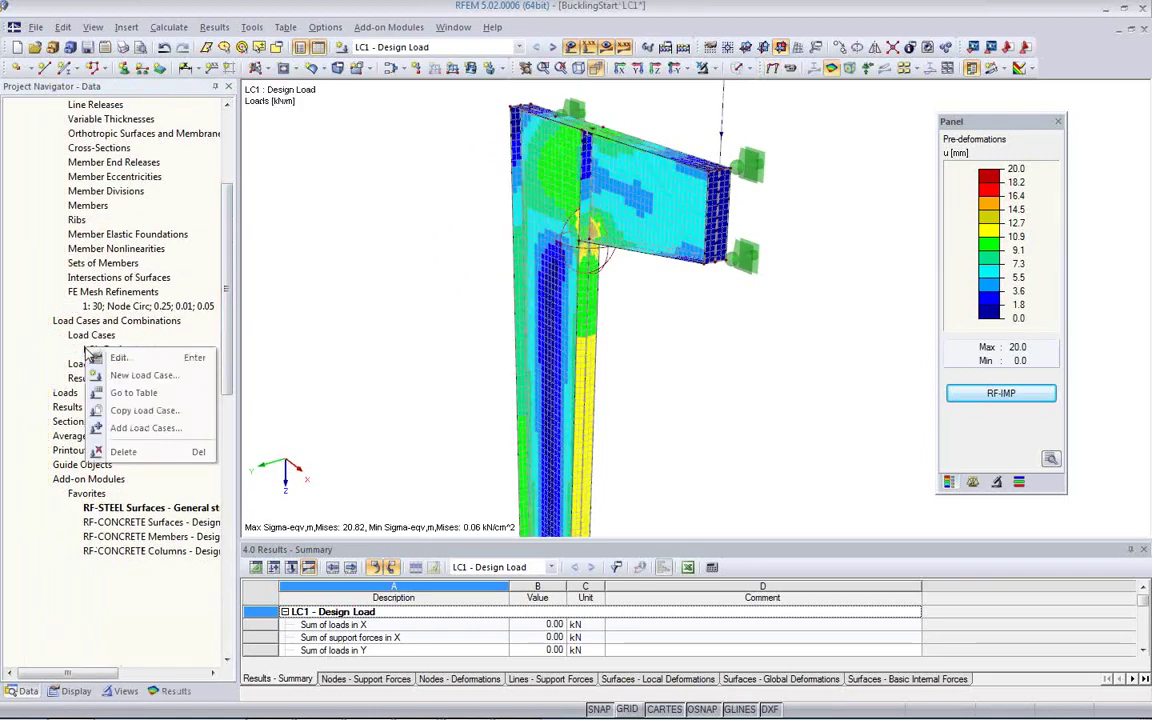
{"action": "left_click", "coordinate": [140, 410]}
{"action": "left_click", "coordinate": [563, 394]}
{"action": "type", "text": "with Im"}
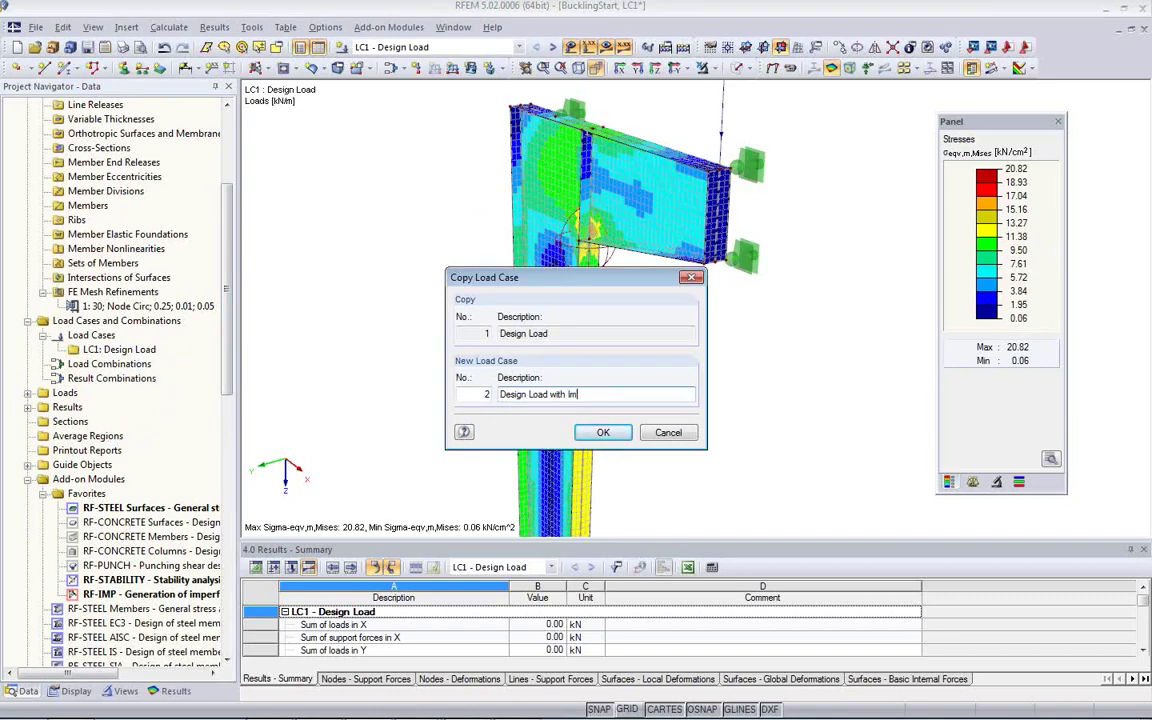
{"action": "type", "text": "perfection"}
{"action": "left_click", "coordinate": [603, 432]}
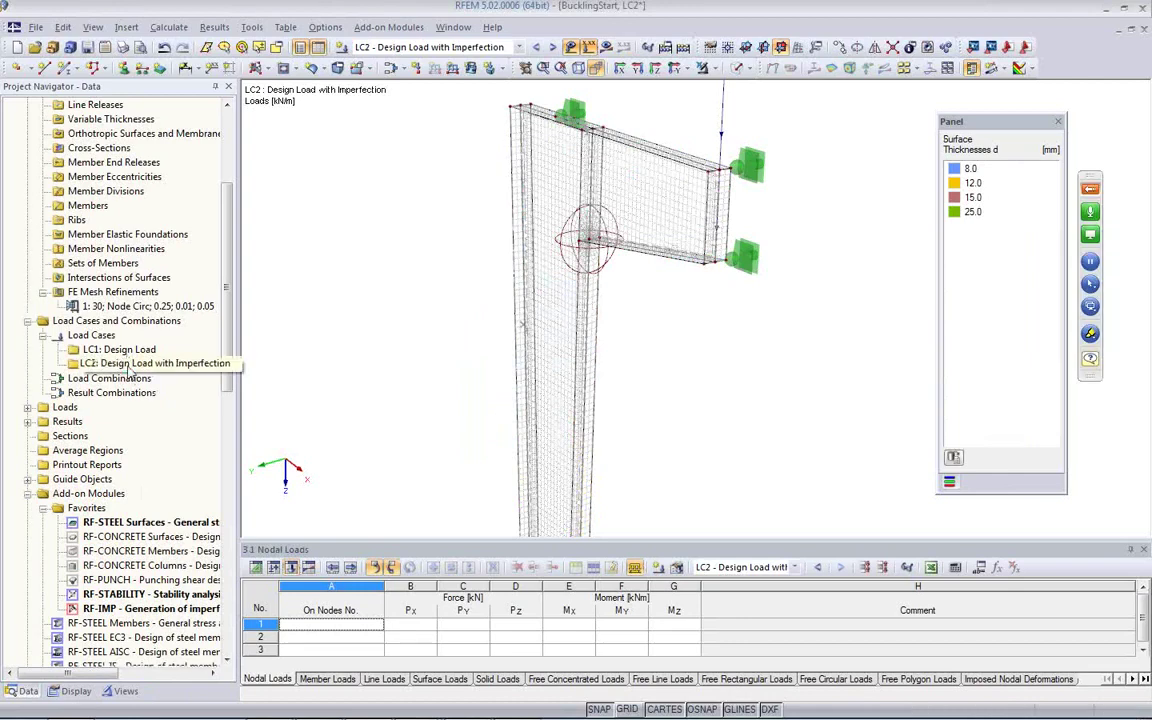
Step: Set the method of analysis for load case LC2 to large deformation analysis
{"action": "double_click", "coordinate": [128, 366]}
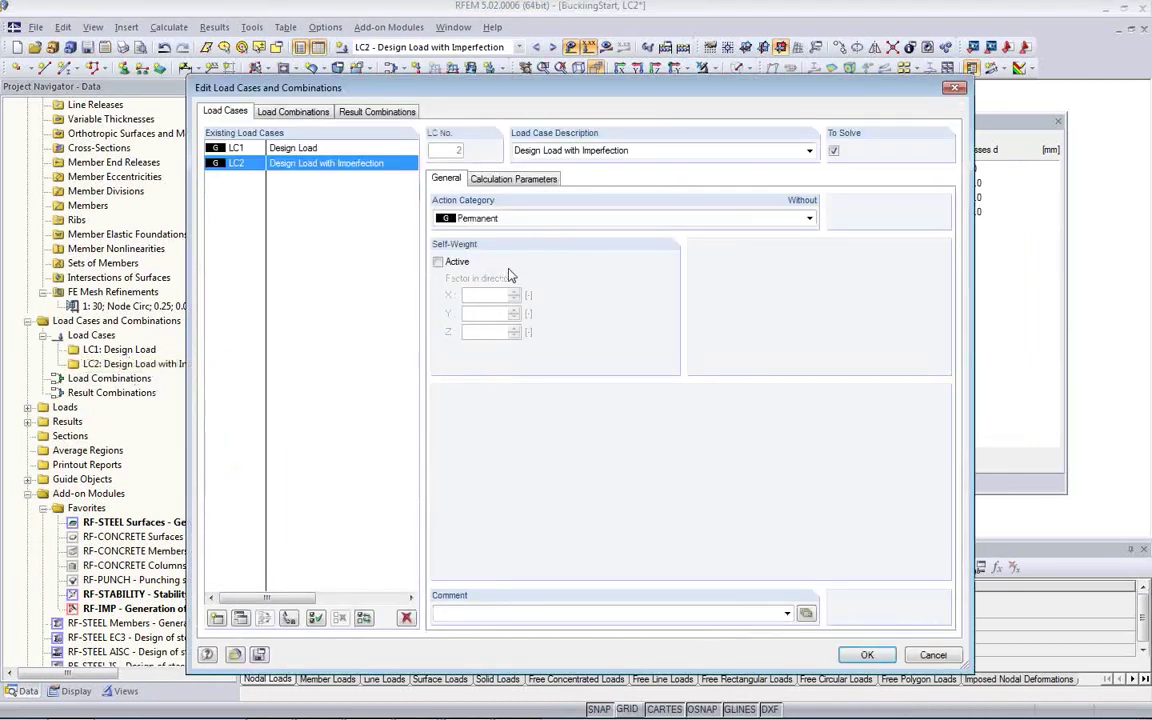
{"action": "left_click", "coordinate": [507, 180]}
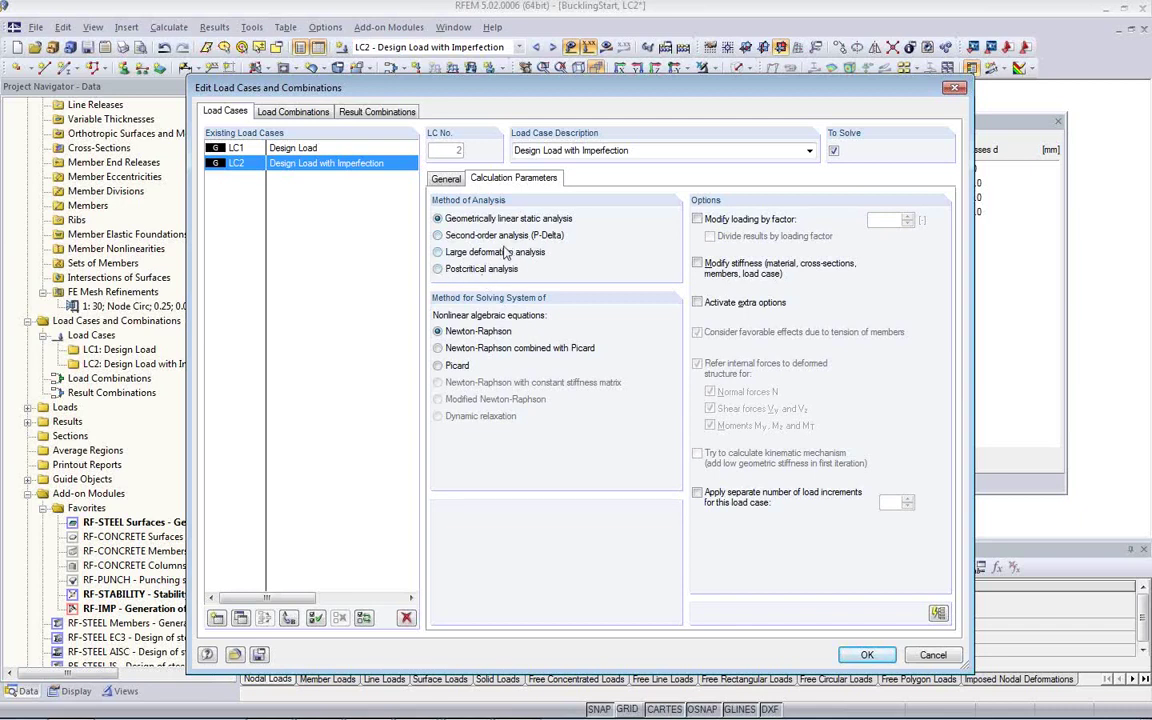
{"action": "left_click", "coordinate": [437, 252]}
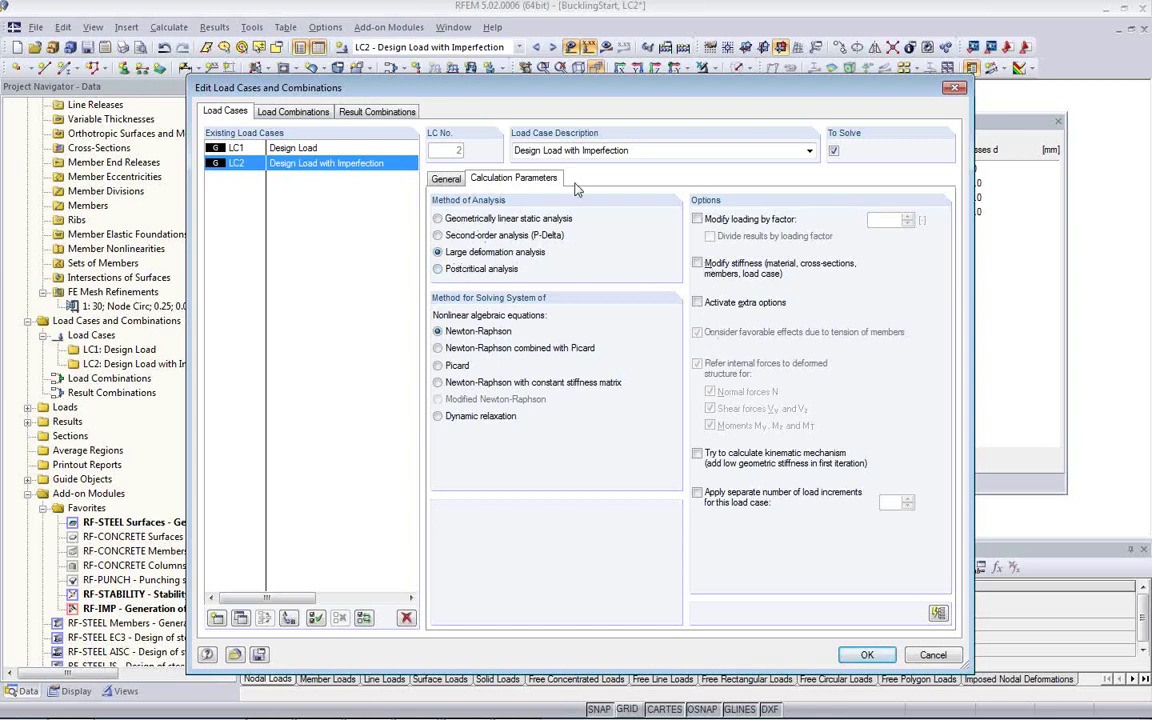
Step: Activate the extra options for LC2 and apply the generated imperfections from RF-IMP case CA1
{"action": "left_click", "coordinate": [698, 303]}
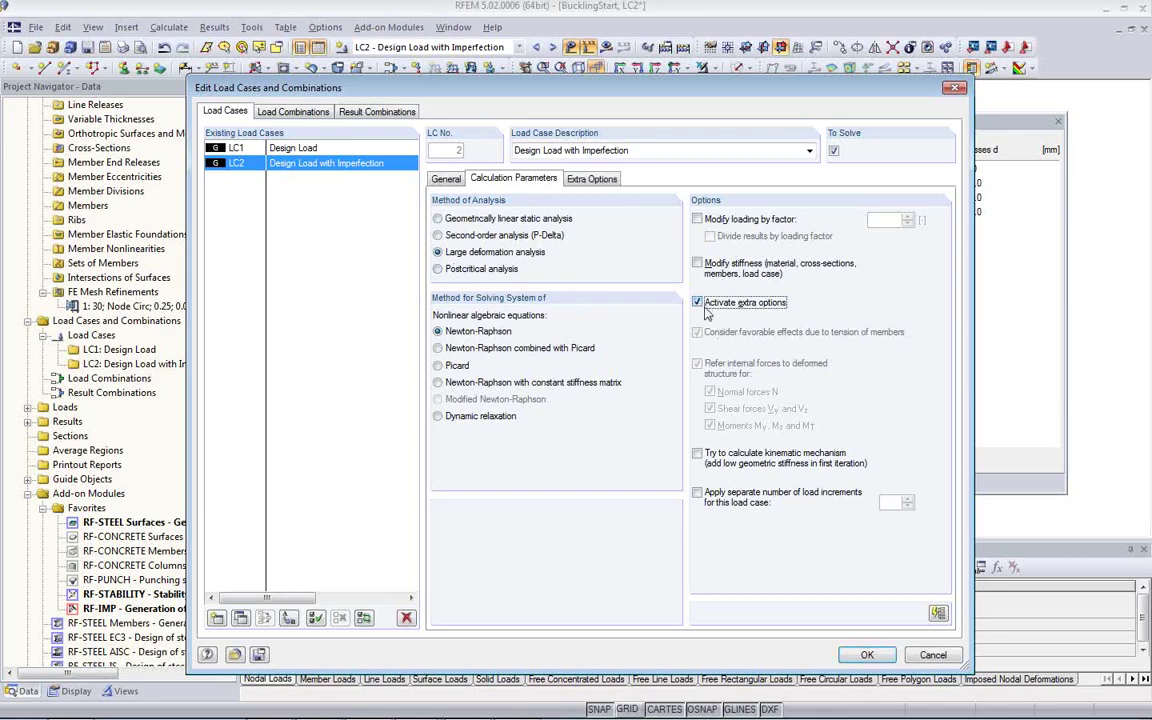
{"action": "left_click", "coordinate": [589, 180]}
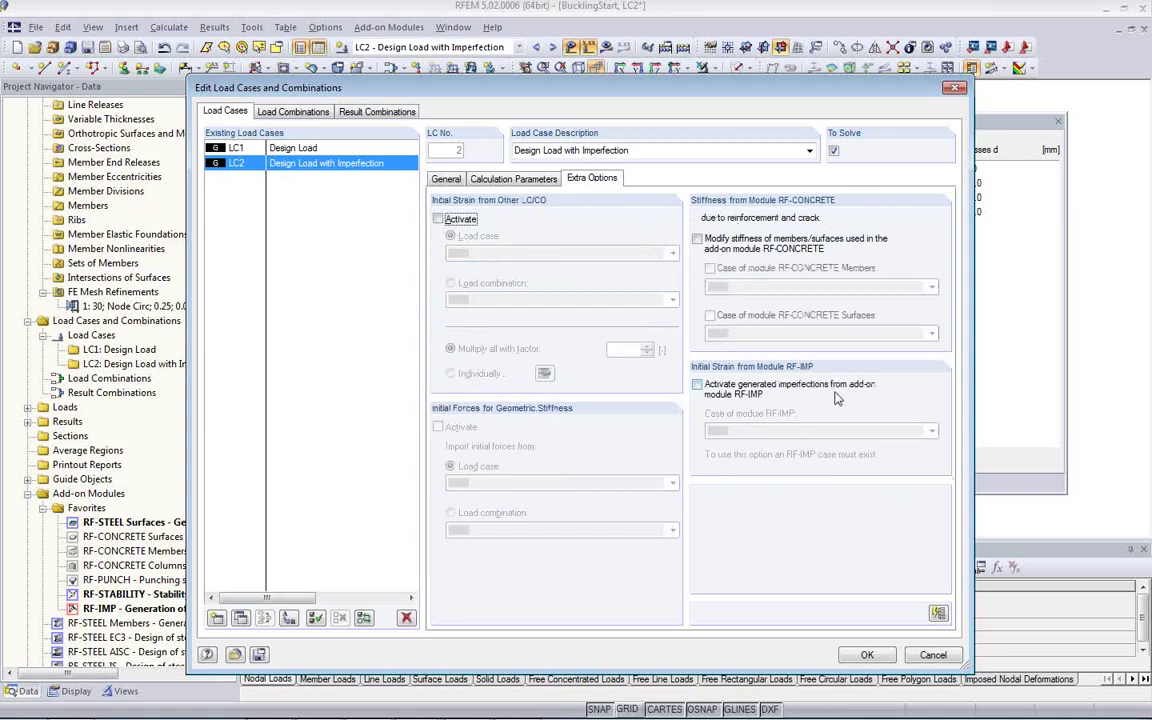
{"action": "left_click", "coordinate": [697, 385]}
{"action": "left_click", "coordinate": [756, 432]}
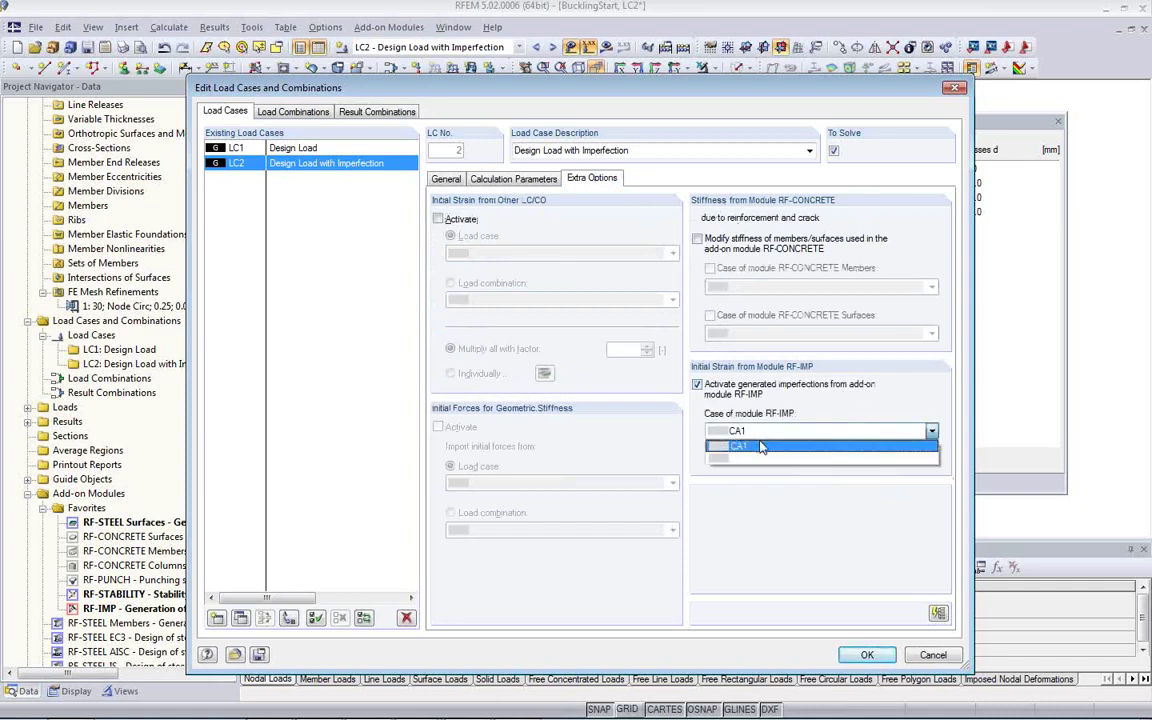
{"action": "left_click", "coordinate": [760, 447]}
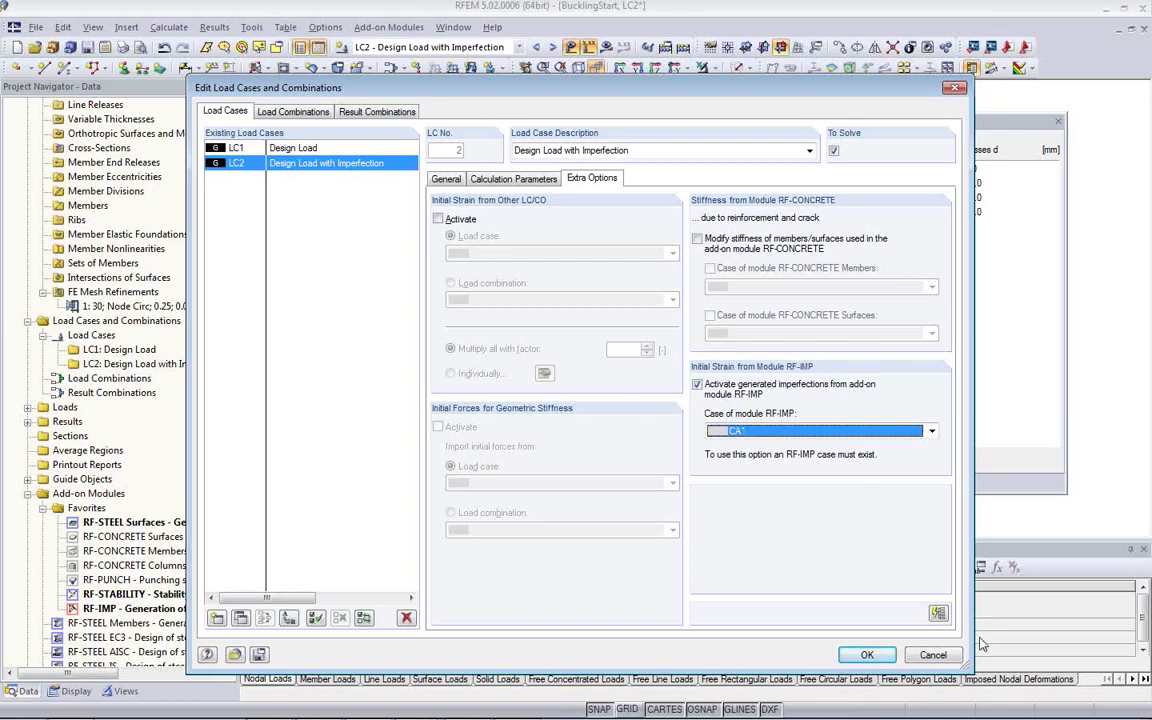
{"action": "left_click", "coordinate": [867, 655]}
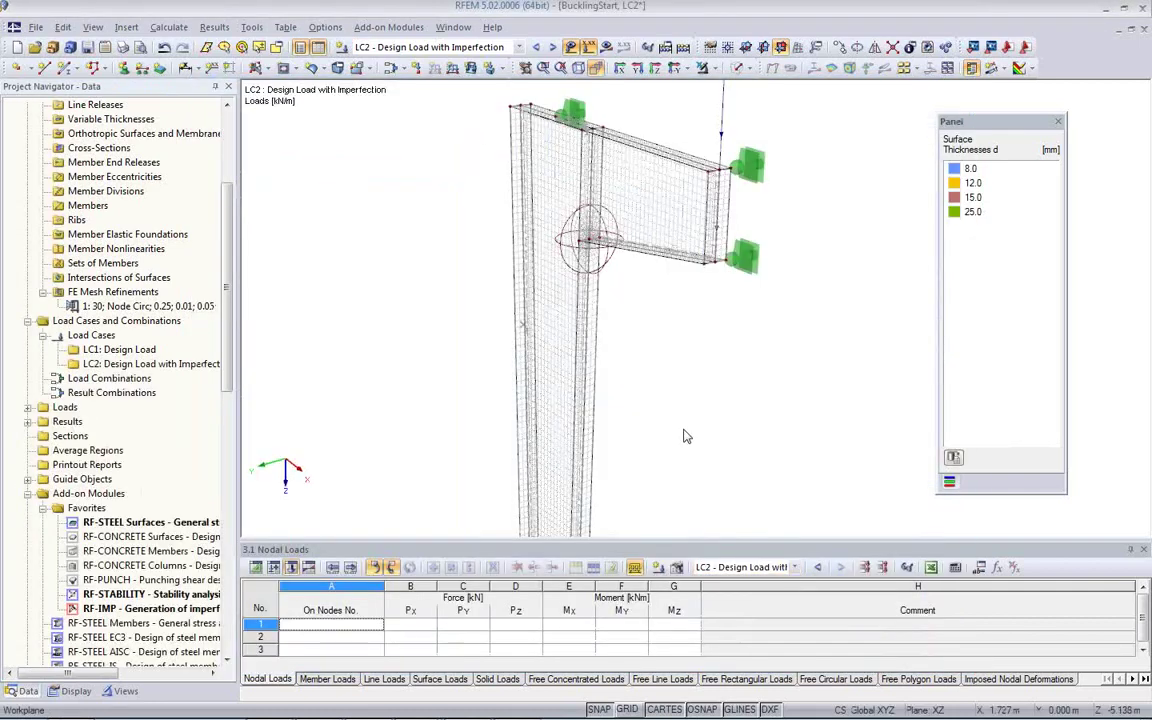
Step: Calculate load case LC2 and display its results on the model
{"action": "middle_click_drag", "start_coordinate": [662, 412], "coordinate": [531, 339]}
{"action": "scroll", "coordinate": [516, 403], "scroll_direction": "down", "scroll_amount": 3}
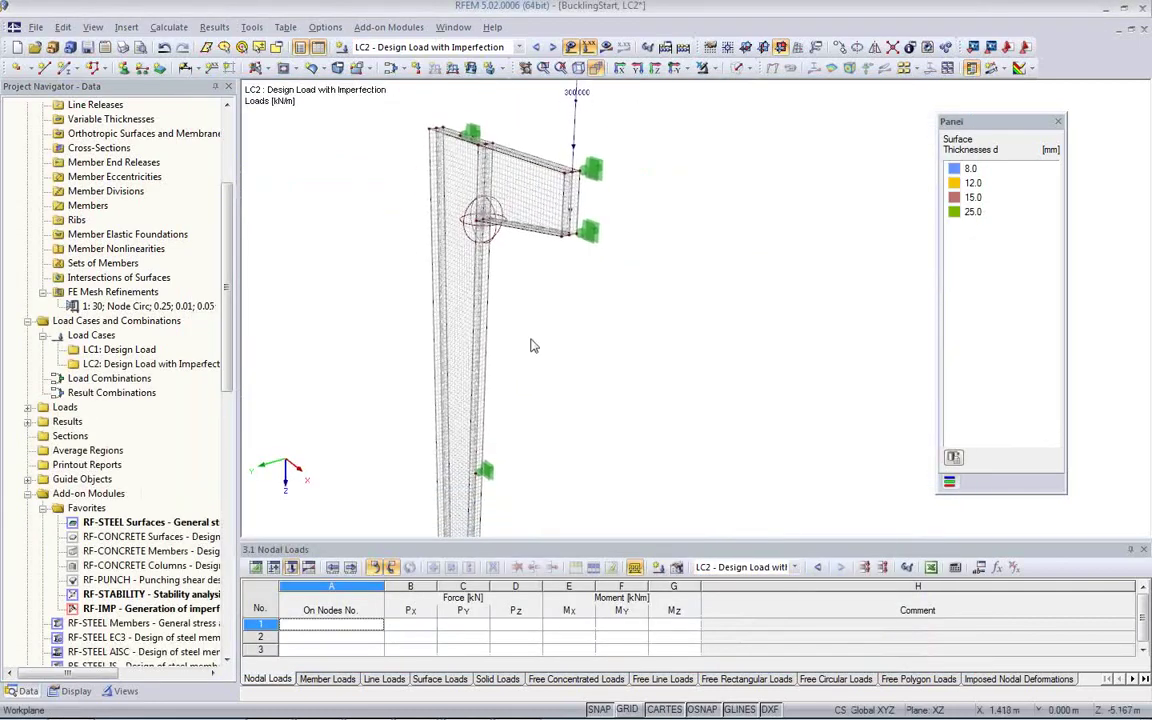
{"action": "left_click", "coordinate": [606, 50]}
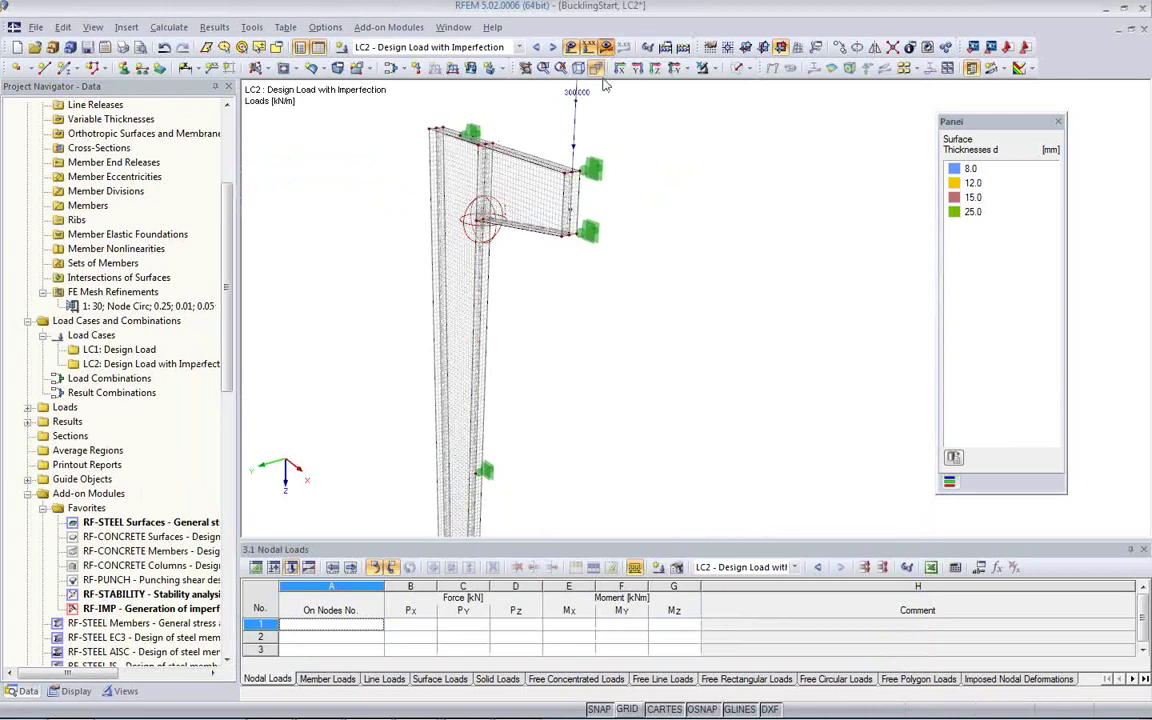
{"action": "left_click", "coordinate": [546, 401]}
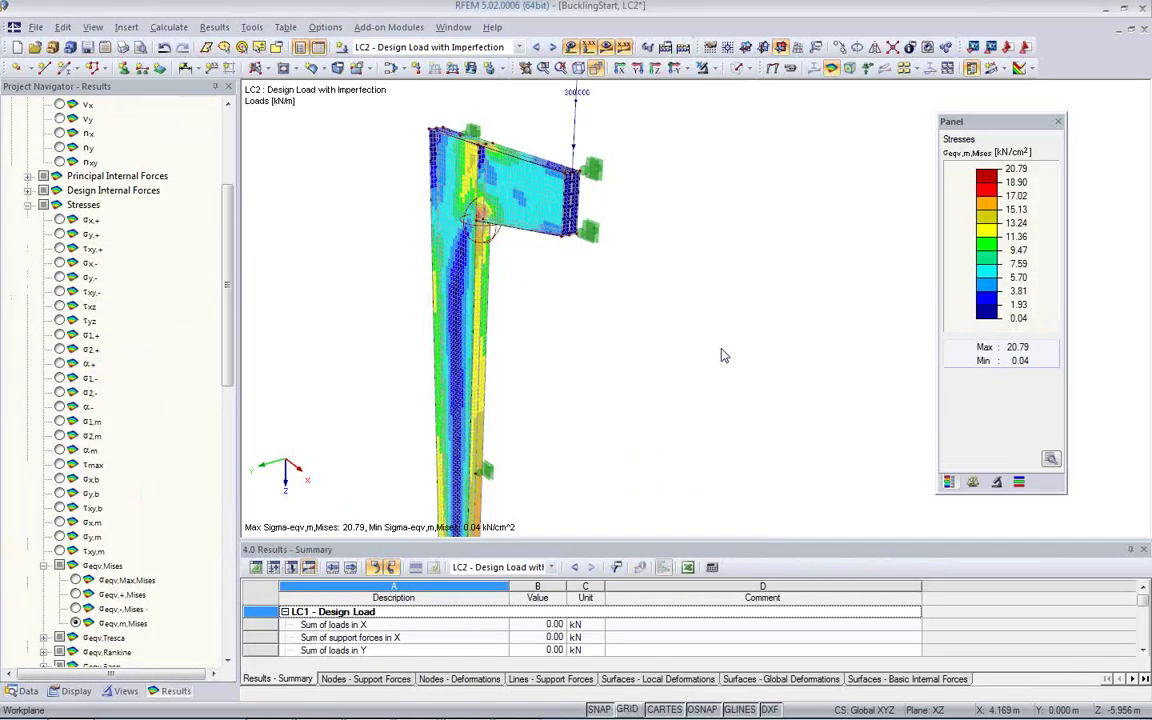
Step: Display the maximum von Mises equivalent stresses for LC2 and examine the web and the refined mesh area at the frame corner
{"action": "middle_click_drag", "start_coordinate": [511, 273], "coordinate": [714, 243], "text": "ctrl"}
{"action": "scroll", "coordinate": [460, 270], "scroll_direction": "up", "scroll_amount": 1}
{"action": "middle_click_drag", "start_coordinate": [464, 270], "coordinate": [715, 275]}
{"action": "scroll", "coordinate": [610, 286], "scroll_direction": "up", "scroll_amount": 4}
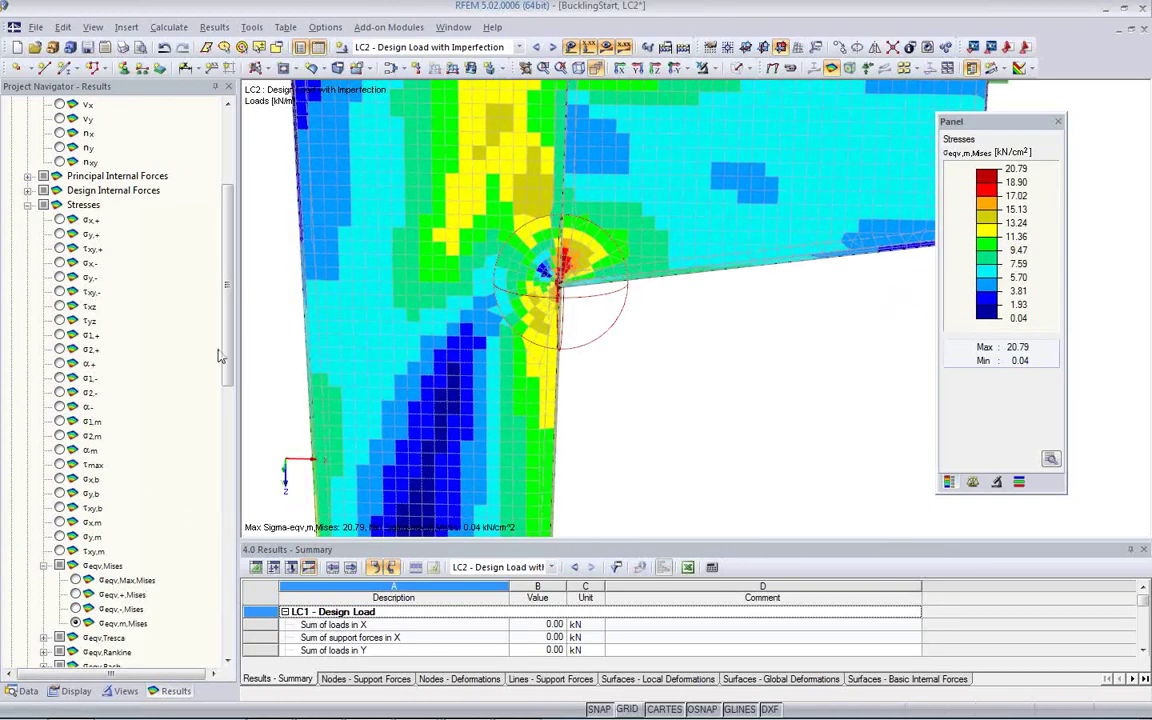
{"action": "left_click", "coordinate": [76, 580]}
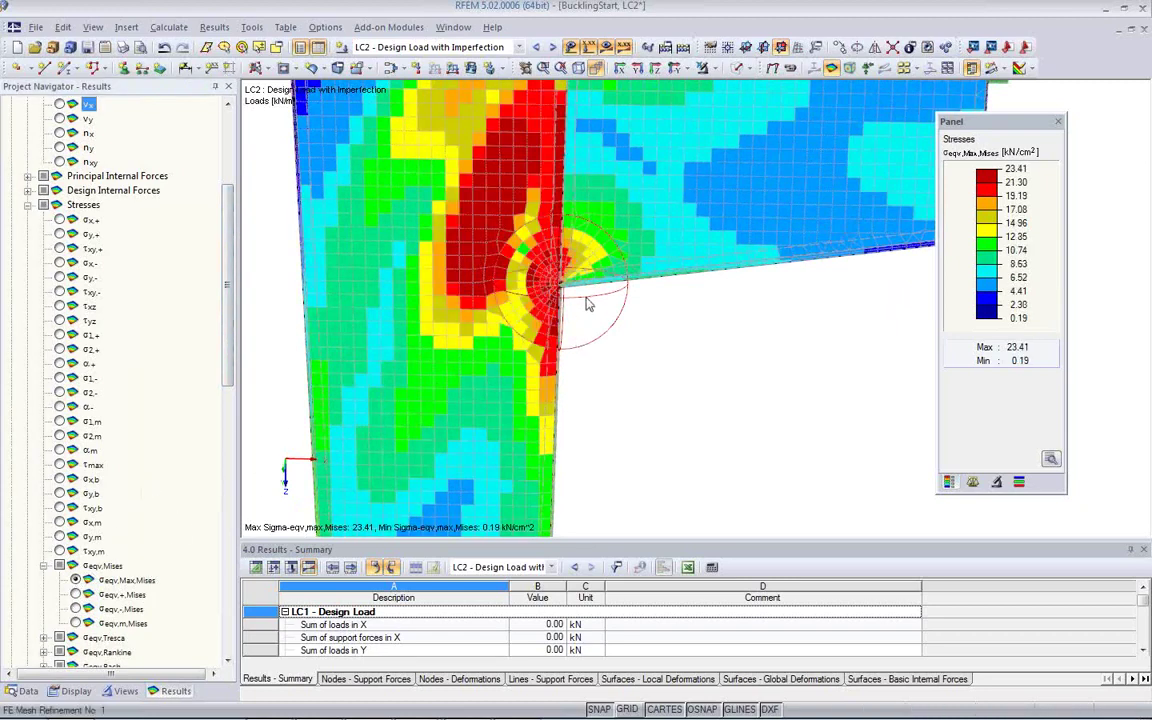
{"action": "middle_click_drag", "start_coordinate": [586, 303], "coordinate": [324, 350], "text": "ctrl"}
{"action": "scroll", "coordinate": [522, 352], "scroll_direction": "up", "scroll_amount": 1}
{"action": "middle_click_drag", "start_coordinate": [522, 354], "coordinate": [492, 453]}
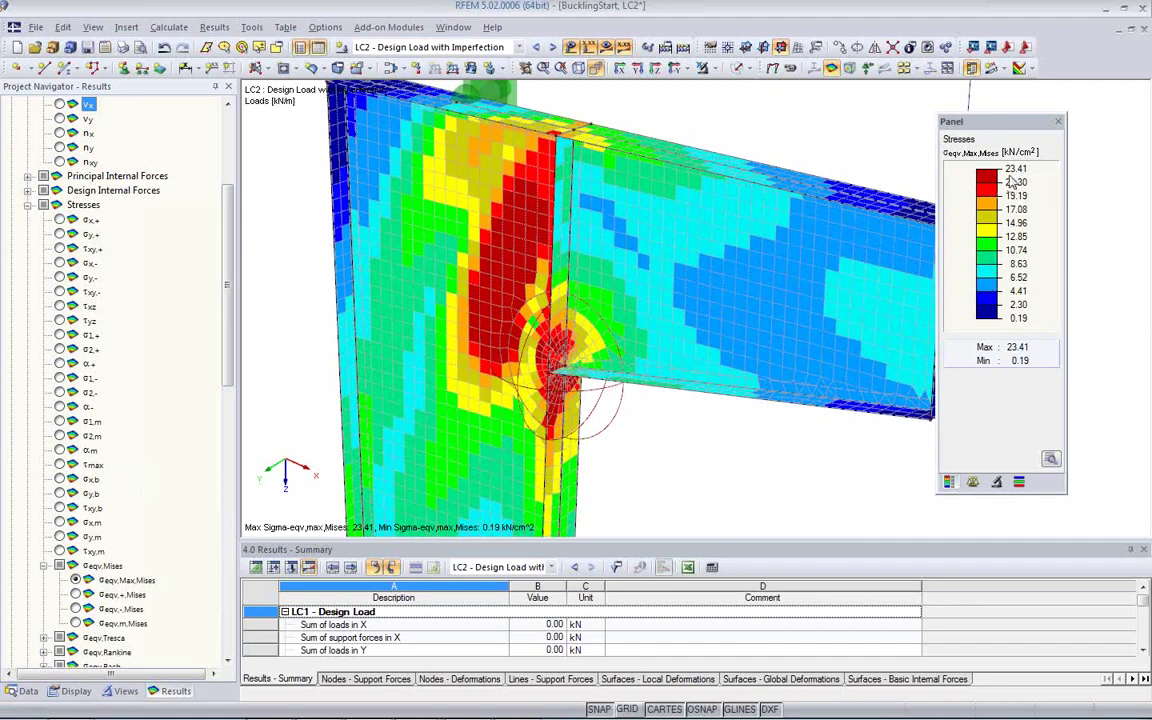
{"action": "scroll", "coordinate": [549, 368], "scroll_direction": "up", "scroll_amount": 1}
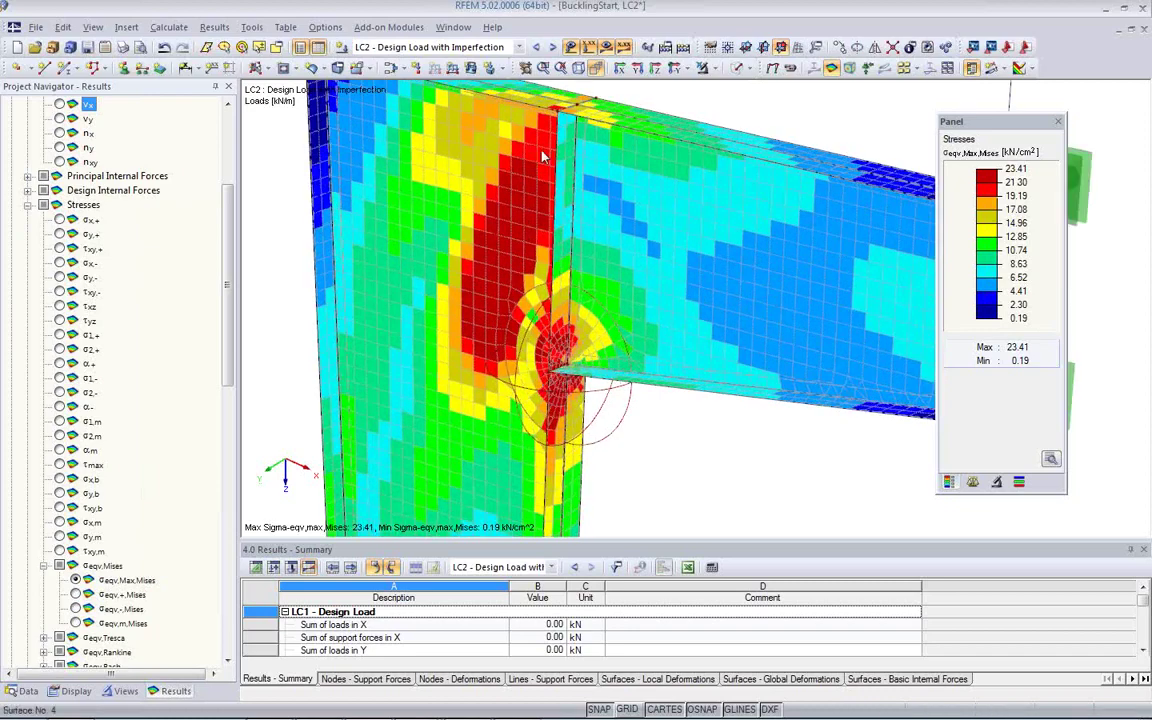
{"action": "middle_click_drag", "start_coordinate": [555, 385], "coordinate": [508, 263], "text": "ctrl"}
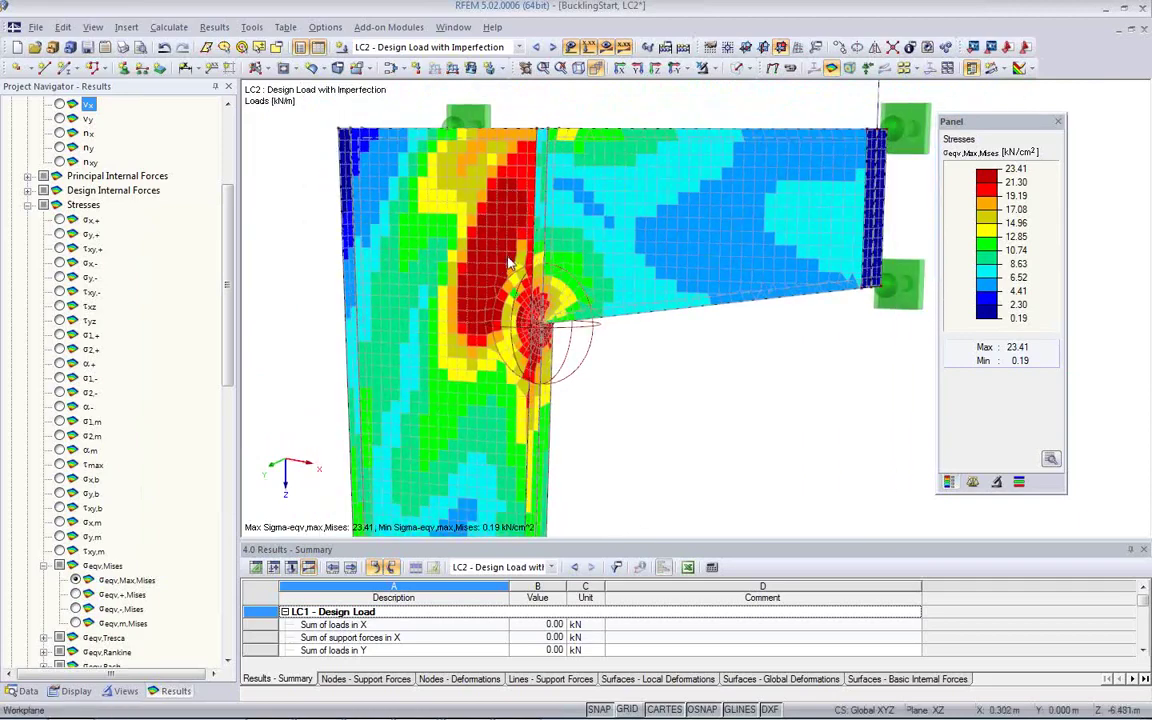
Step: Display the design ratio and the nonlinearity rate criteria to check plastic utilization of the web at the frame corner
{"action": "middle_click_drag", "start_coordinate": [520, 346], "coordinate": [746, 411], "text": "ctrl"}
{"action": "scroll", "coordinate": [183, 540], "scroll_direction": "down", "scroll_amount": 7}
{"action": "scroll", "coordinate": [183, 540], "scroll_direction": "down", "scroll_amount": 7}
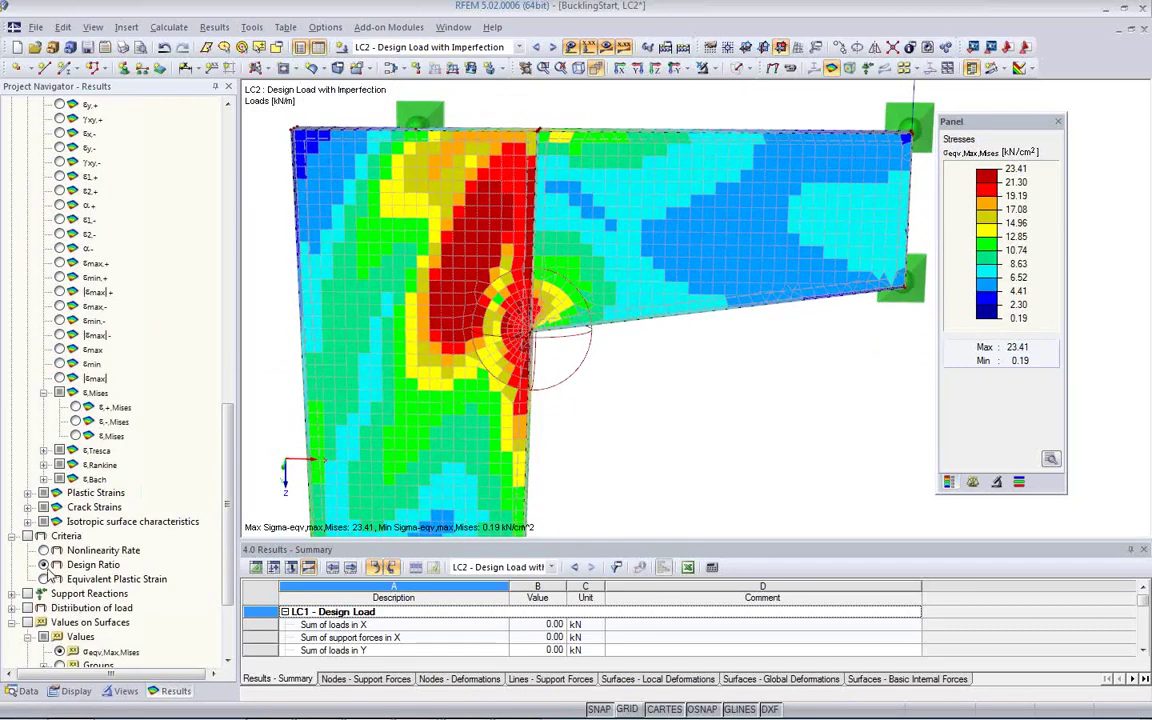
{"action": "left_click", "coordinate": [44, 565]}
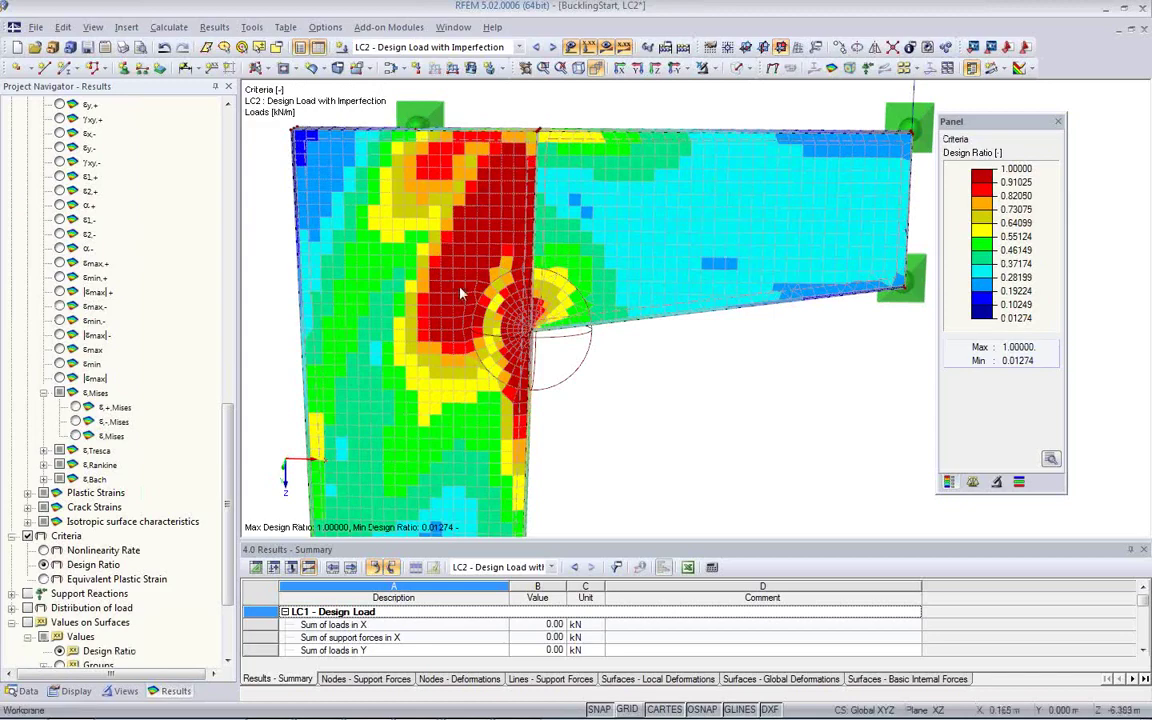
{"action": "left_click", "coordinate": [43, 550]}
{"action": "middle_click_drag", "start_coordinate": [561, 365], "coordinate": [629, 354], "text": "ctrl"}
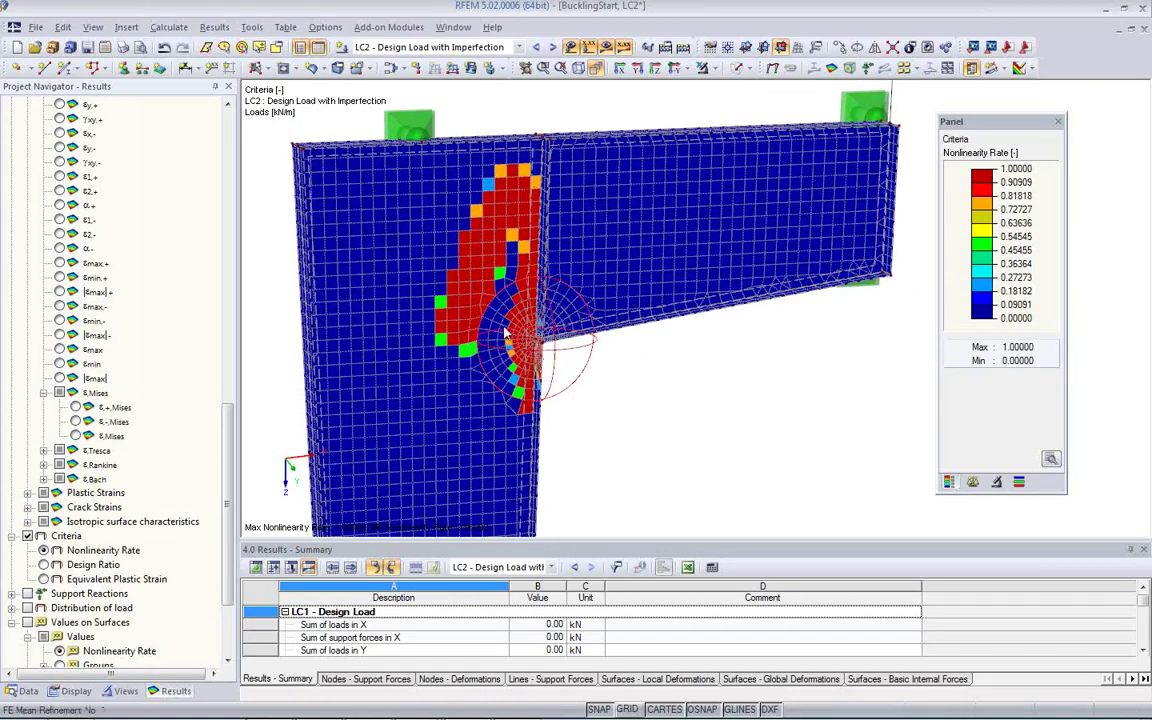
Step: Display the von Mises equivalent strains and then the design ratio to examine plastic utilization at the frame corner
{"action": "middle_click_drag", "start_coordinate": [632, 365], "coordinate": [282, 347], "text": "ctrl"}
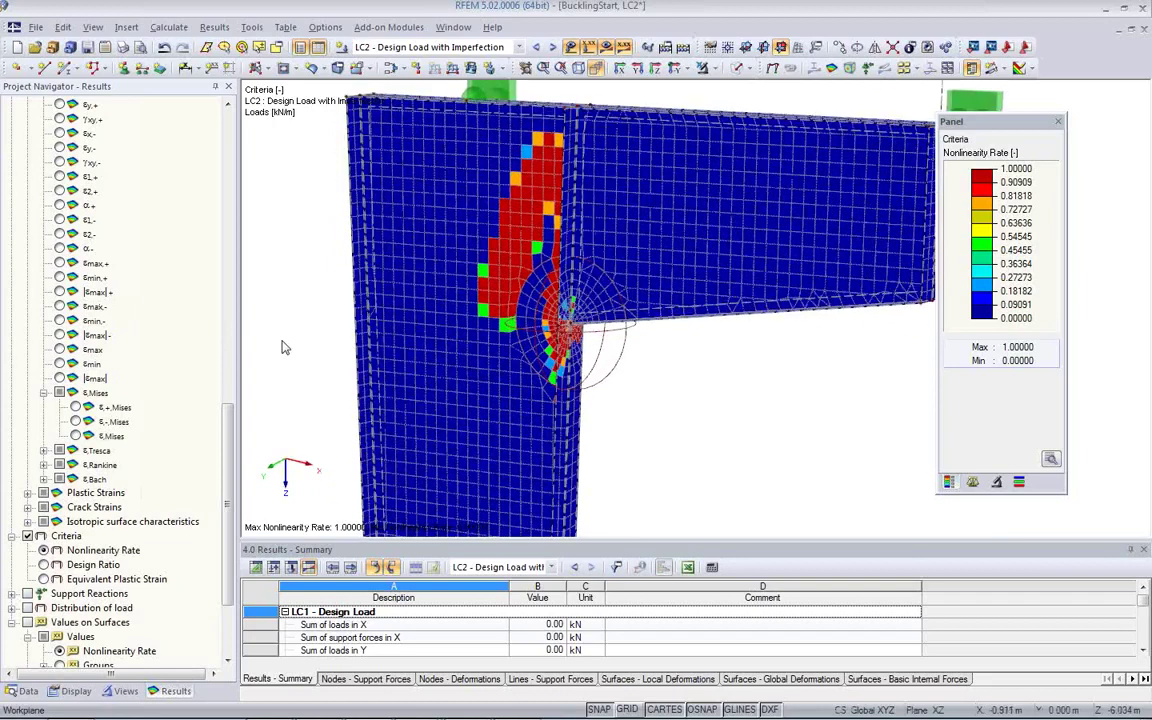
{"action": "left_click", "coordinate": [76, 436]}
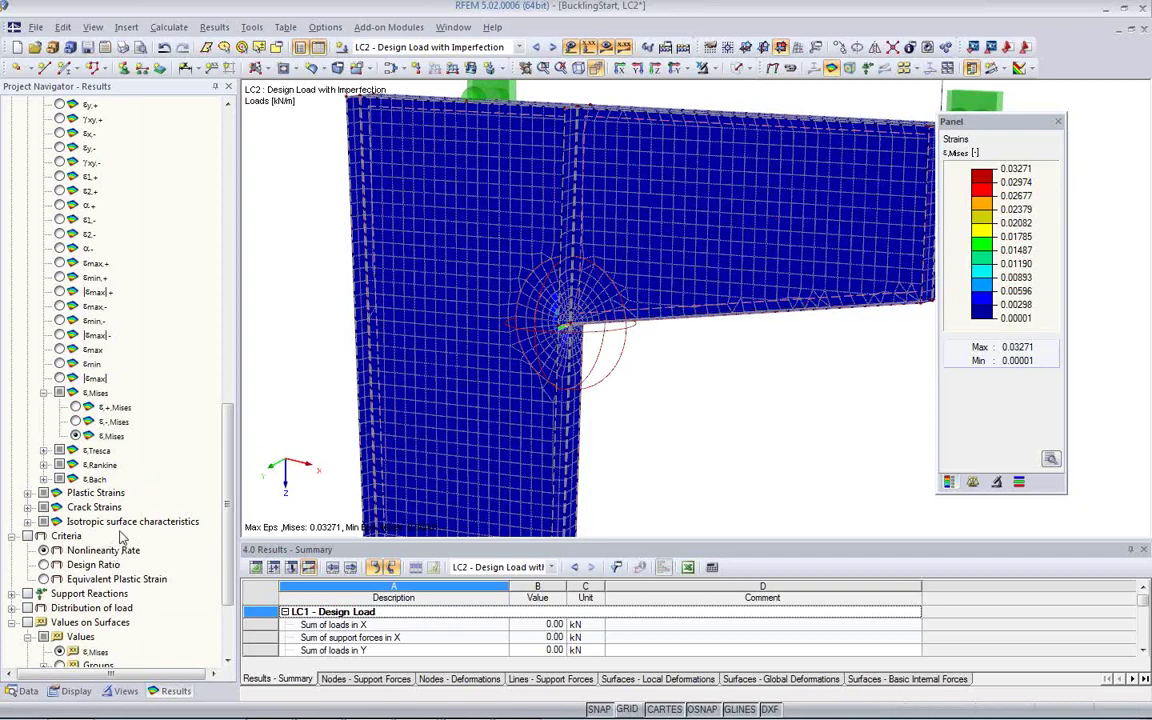
{"action": "left_click", "coordinate": [45, 565]}
{"action": "middle_click_drag", "start_coordinate": [532, 362], "coordinate": [609, 445], "text": "ctrl"}
{"action": "scroll", "coordinate": [629, 408], "scroll_direction": "down", "scroll_amount": 1}
{"action": "middle_click_drag", "start_coordinate": [740, 380], "coordinate": [671, 478], "text": "ctrl"}
{"action": "scroll", "coordinate": [606, 386], "scroll_direction": "up", "scroll_amount": 3}
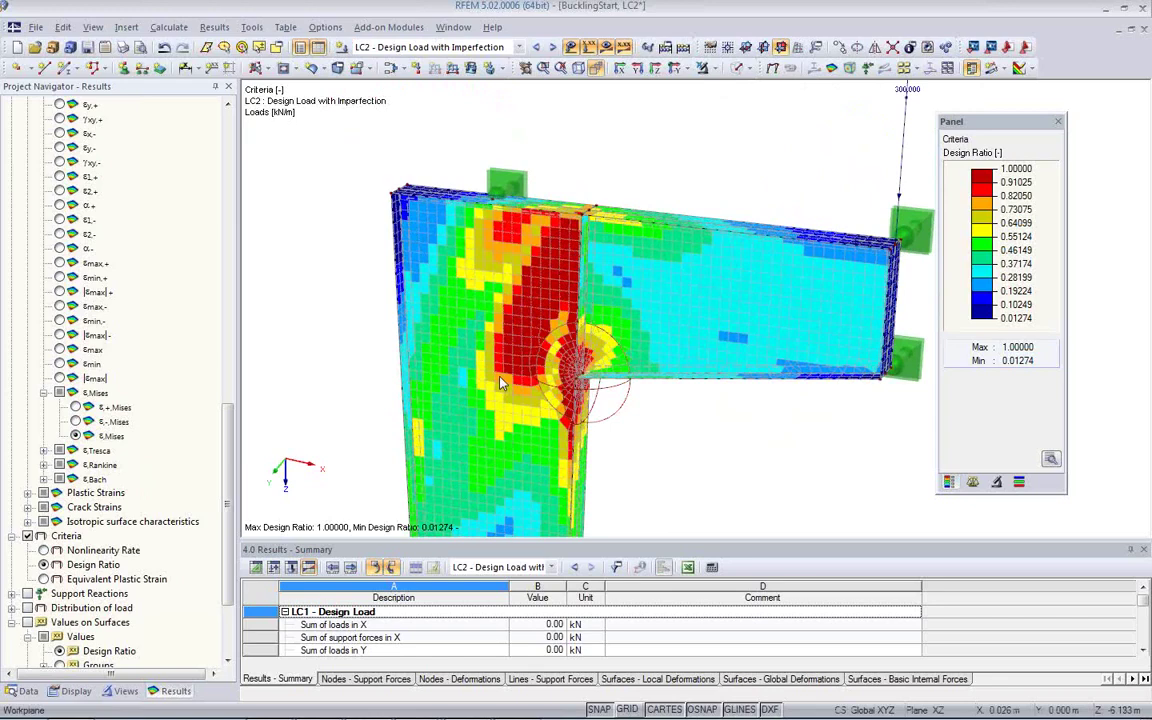
{"action": "middle_click_drag", "start_coordinate": [632, 356], "coordinate": [405, 320], "text": "ctrl"}
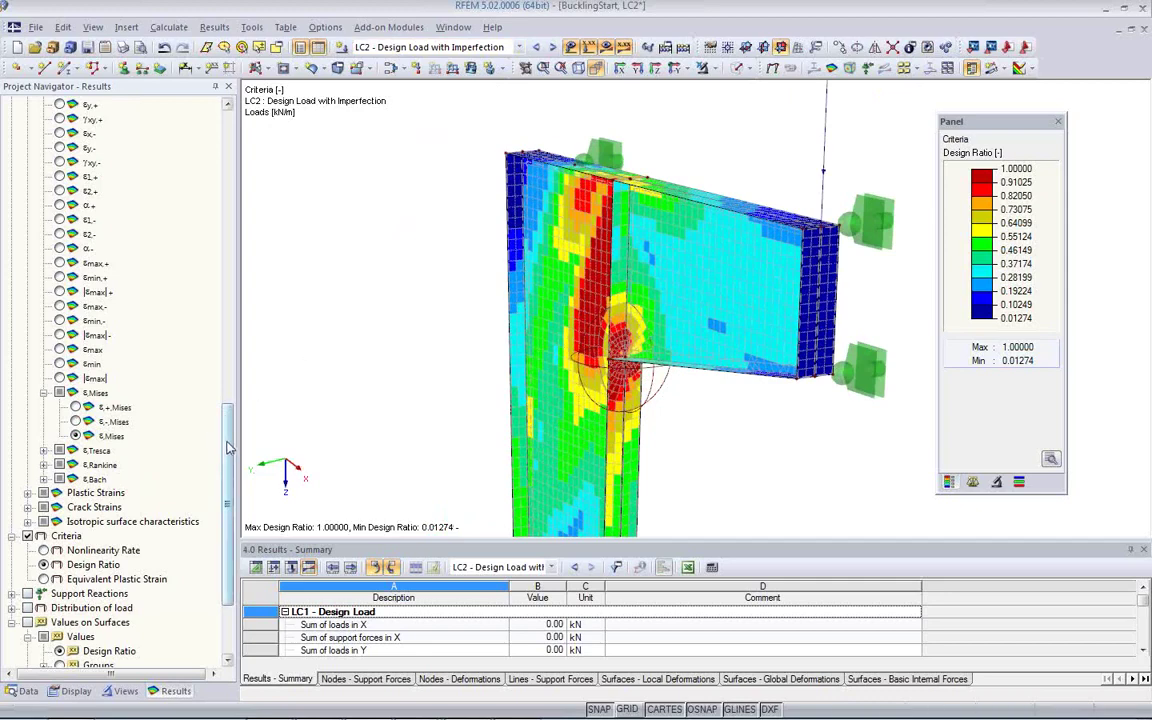
Step: Display the global deformations uY of LC2 and examine the lateral buckling shape of the column web and the frame corner
{"action": "left_click_drag", "start_coordinate": [228, 447], "coordinate": [228, 150]}
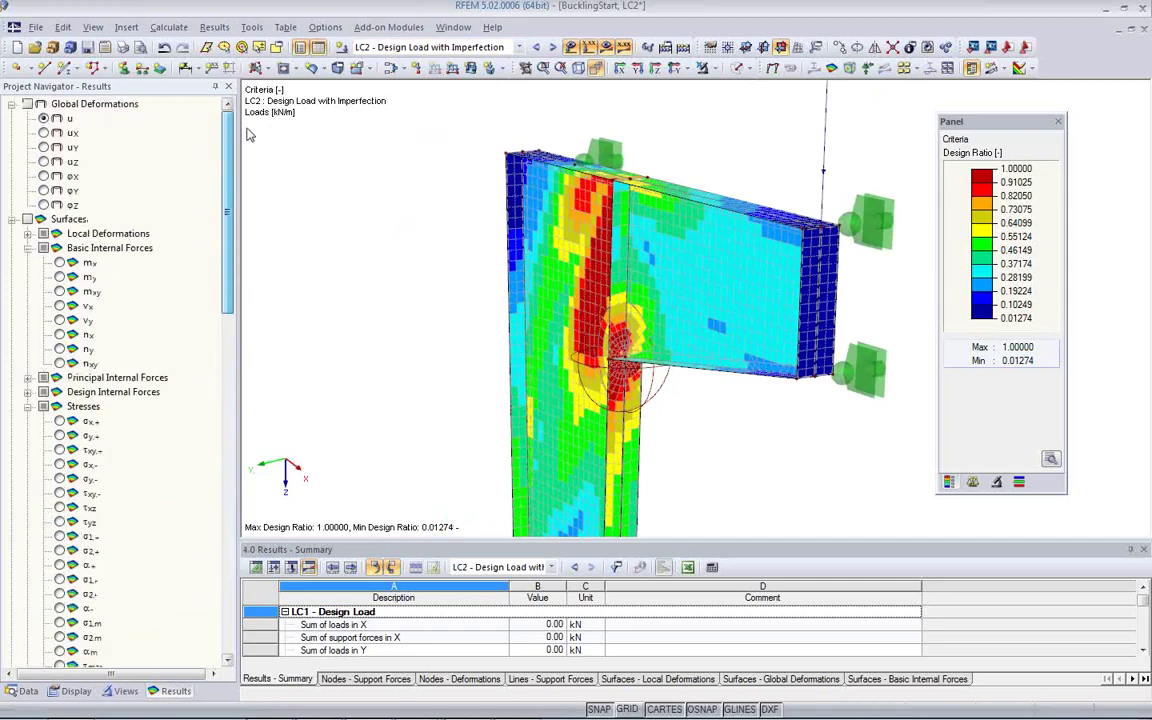
{"action": "left_click", "coordinate": [43, 147]}
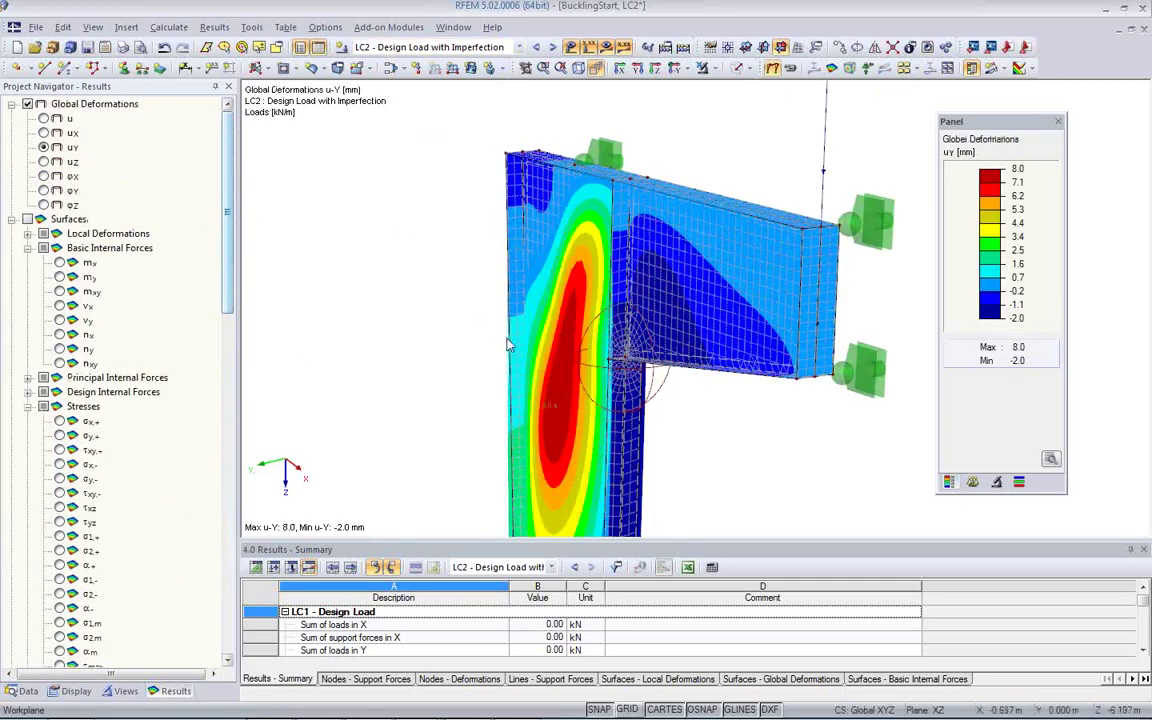
{"action": "middle_click_drag", "start_coordinate": [497, 329], "coordinate": [712, 380], "text": "ctrl"}
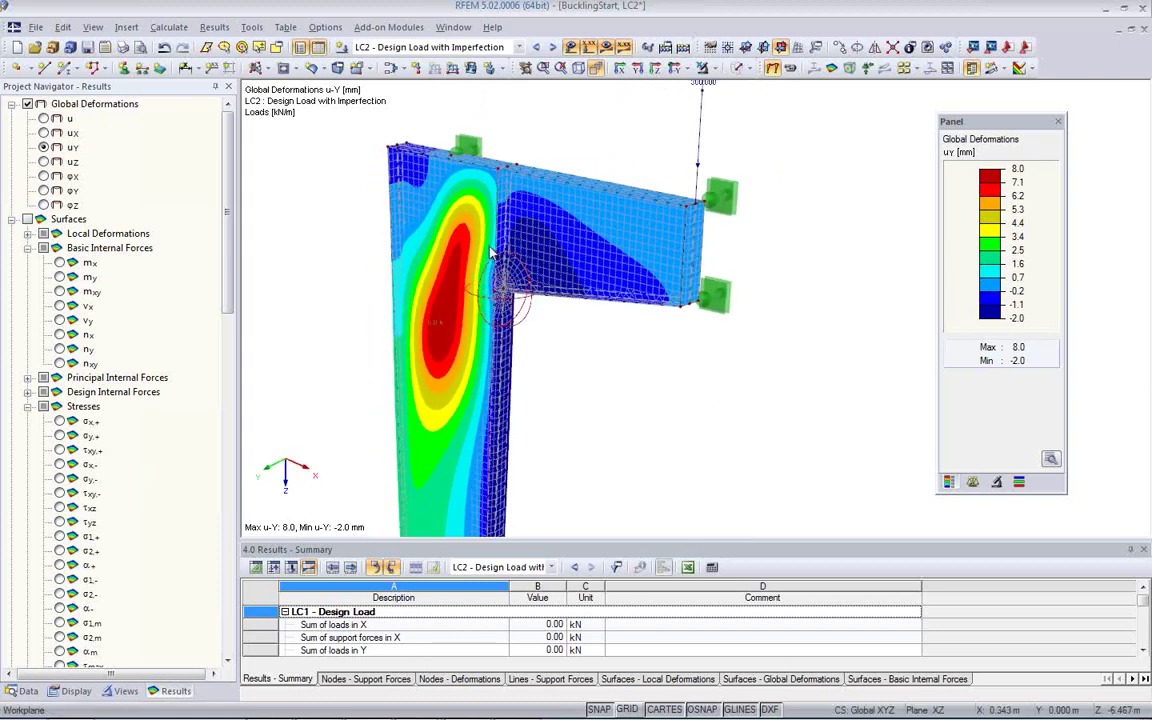
{"action": "middle_click_drag", "start_coordinate": [549, 298], "coordinate": [437, 245], "text": "ctrl"}
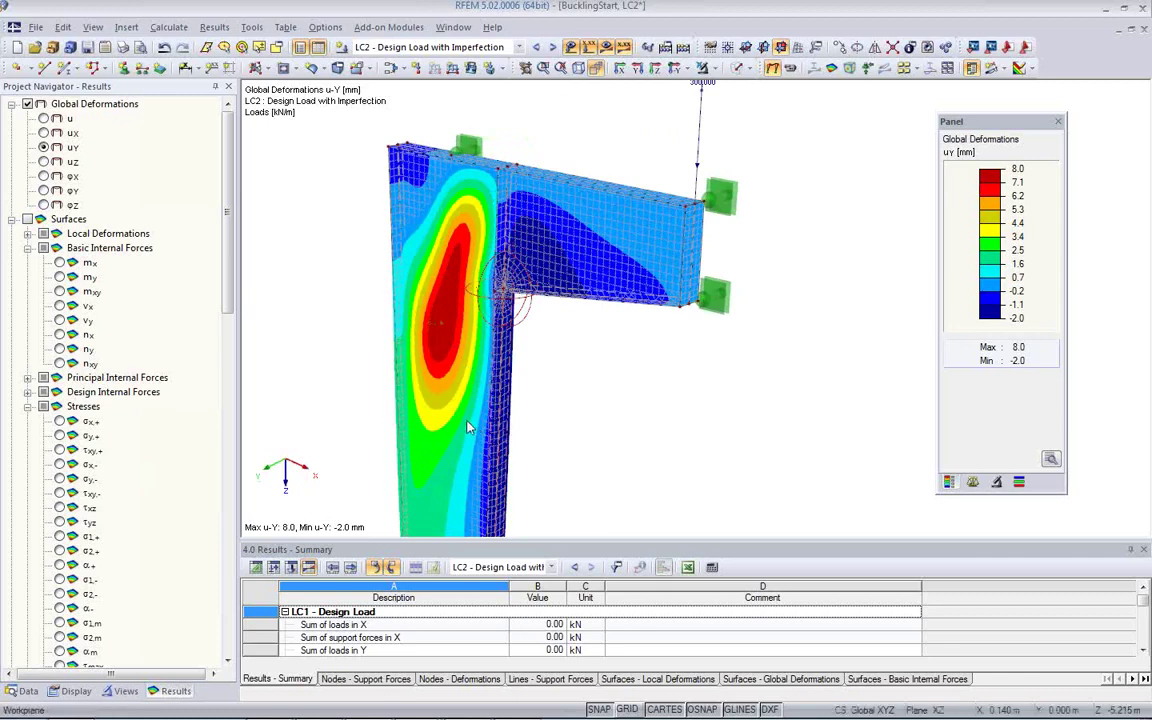
{"action": "middle_click_drag", "start_coordinate": [298, 298], "coordinate": [507, 377], "text": "ctrl"}
{"action": "scroll", "coordinate": [507, 378], "scroll_direction": "up", "scroll_amount": 4}
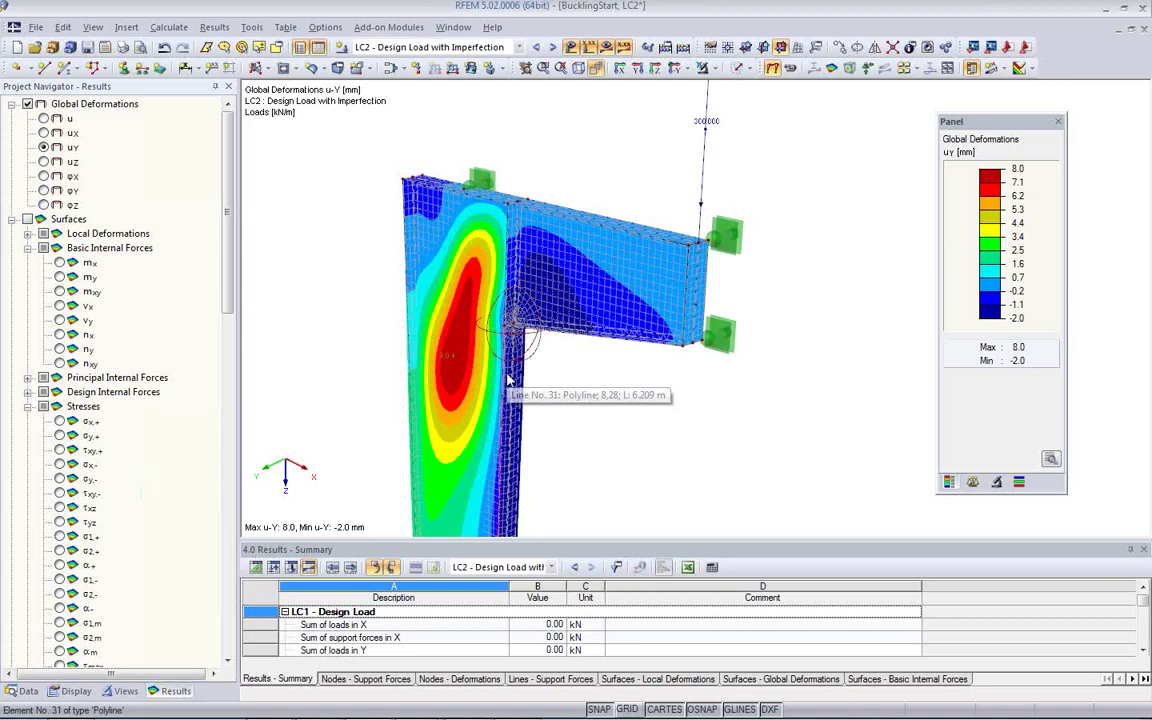
{"action": "middle_click_drag", "start_coordinate": [550, 418], "coordinate": [583, 366]}
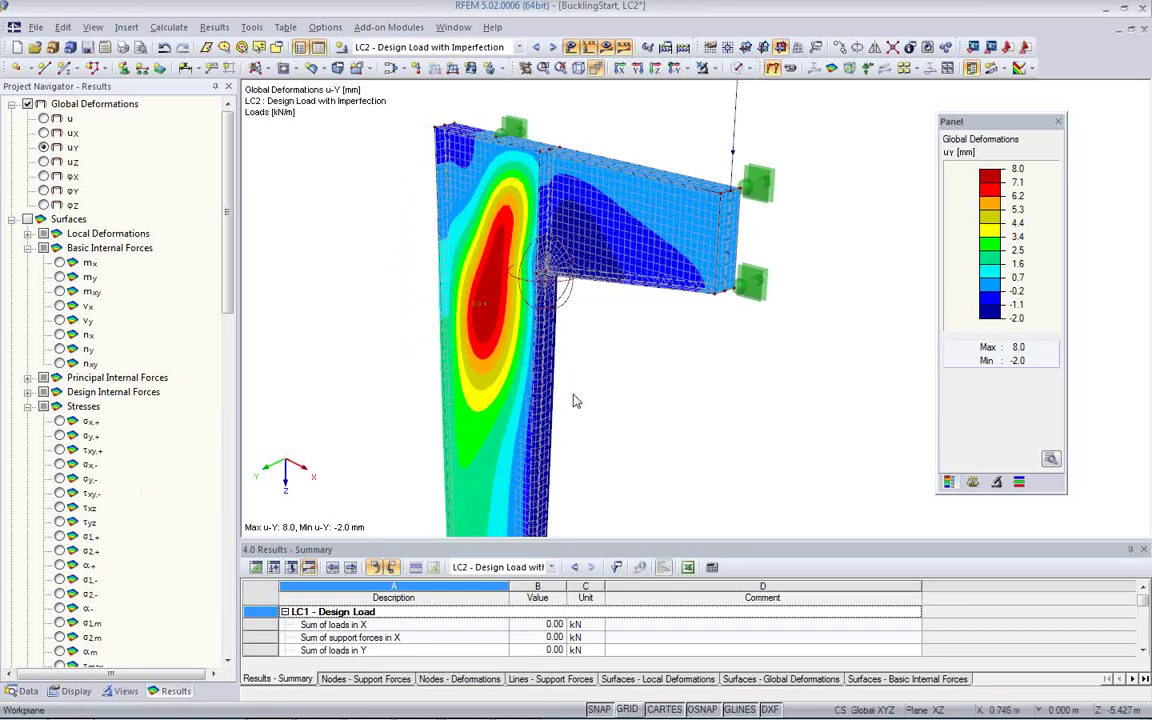
{"action": "scroll", "coordinate": [573, 398], "scroll_direction": "down", "scroll_amount": 2}
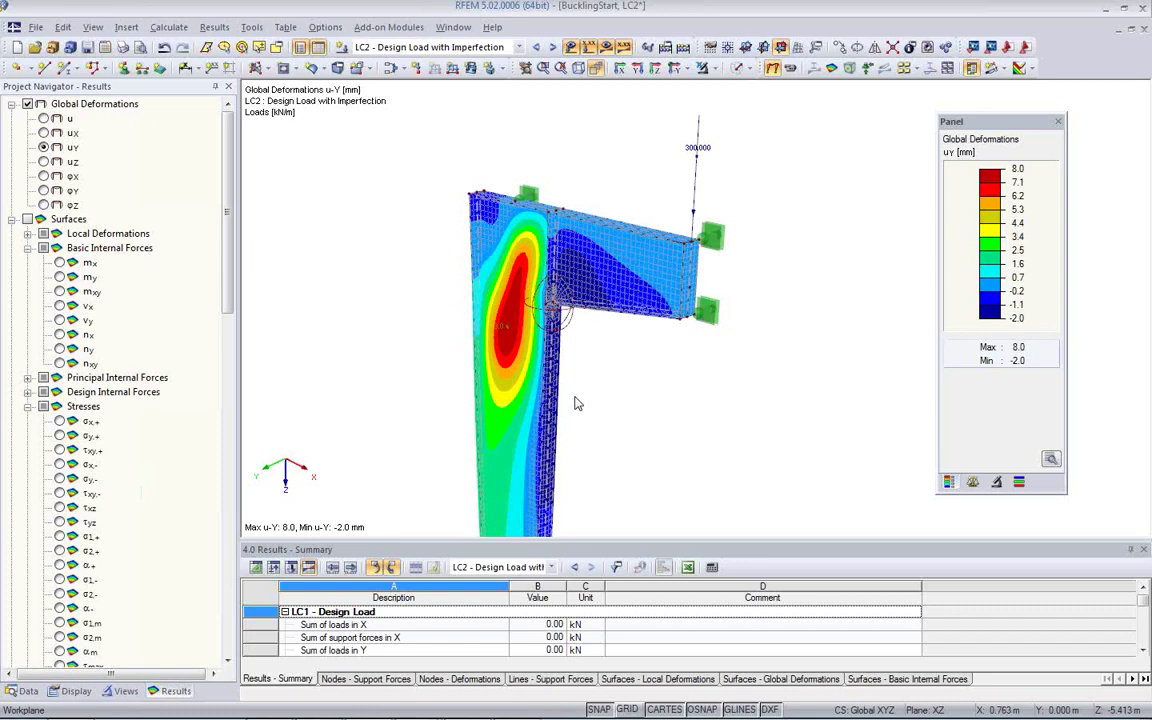
{"action": "middle_click_drag", "start_coordinate": [588, 376], "coordinate": [650, 404]}
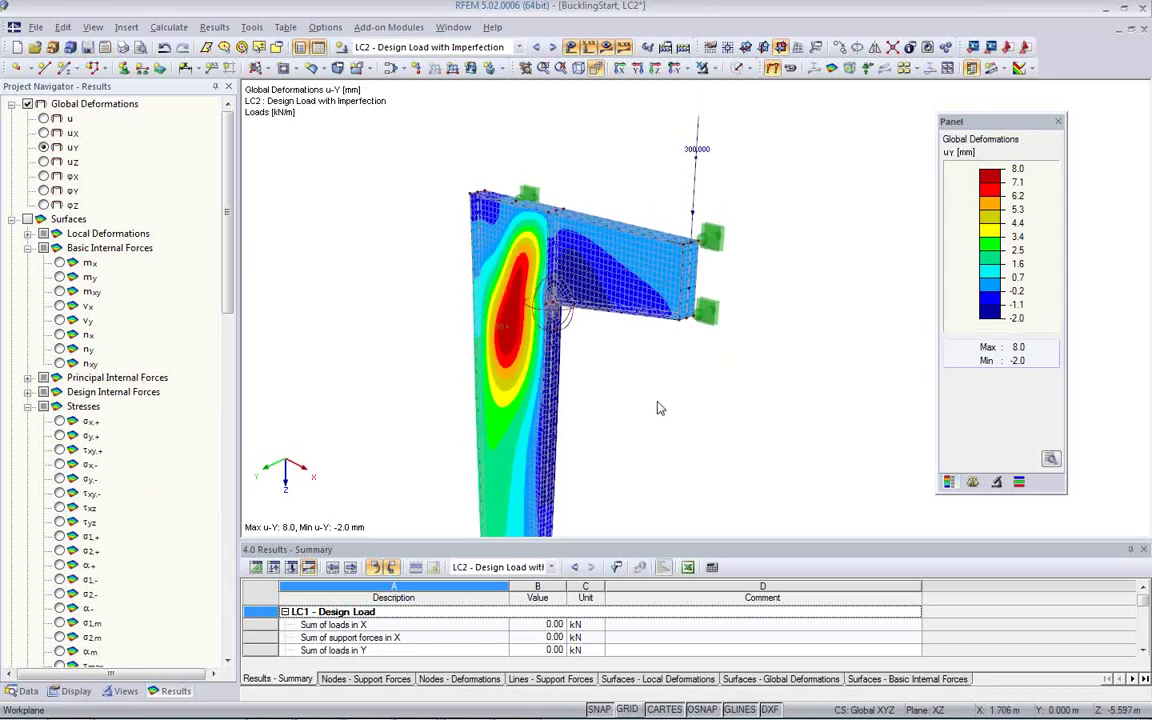
{"action": "middle_click_drag", "start_coordinate": [663, 399], "coordinate": [645, 397]}
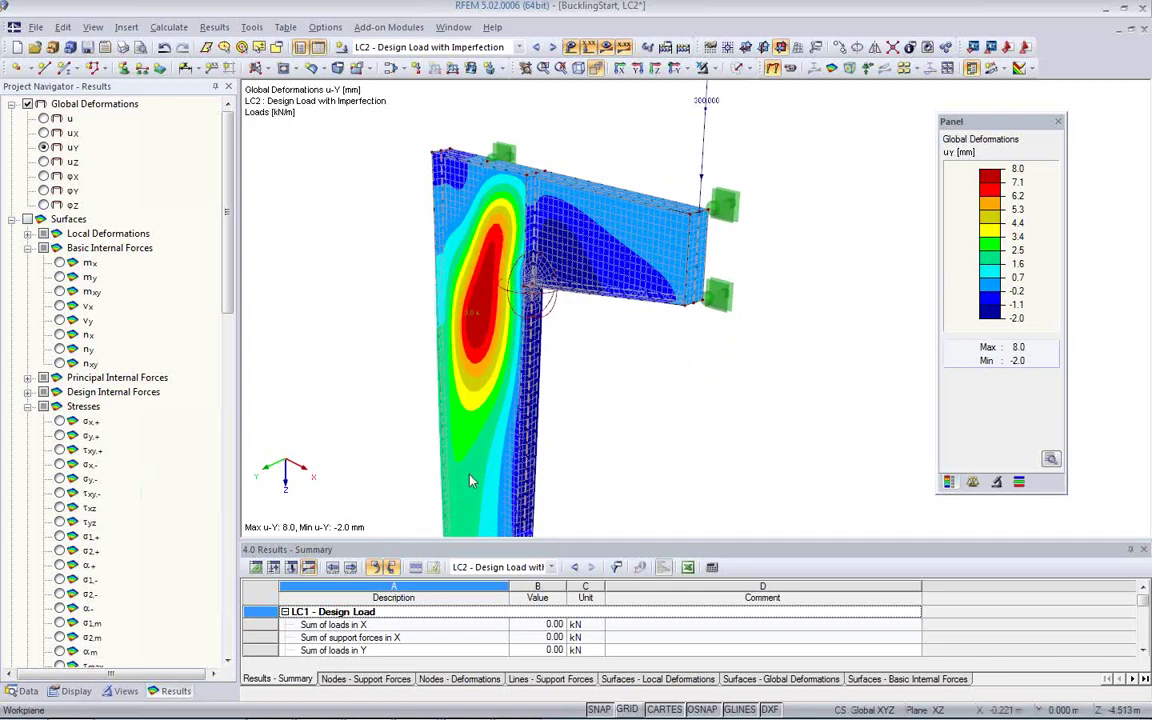
Step: Enter 3 load increments for load cases in the global calculation parameters and discard the changes
{"action": "key", "text": "alt+Tab"}
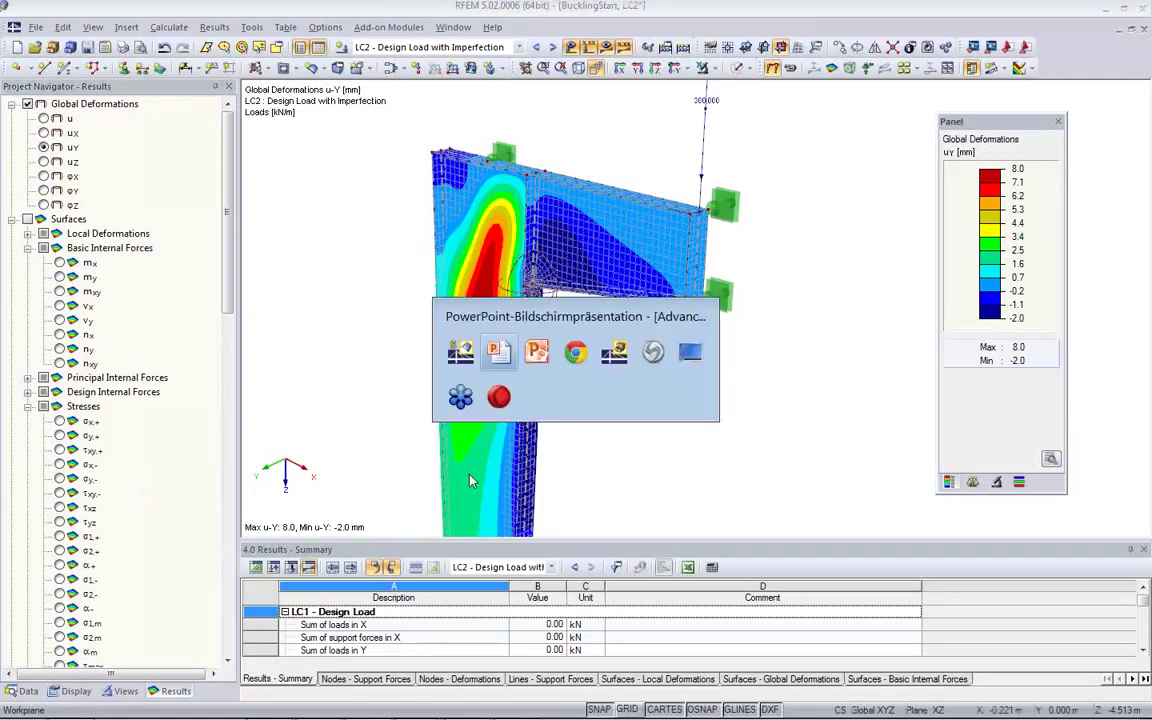
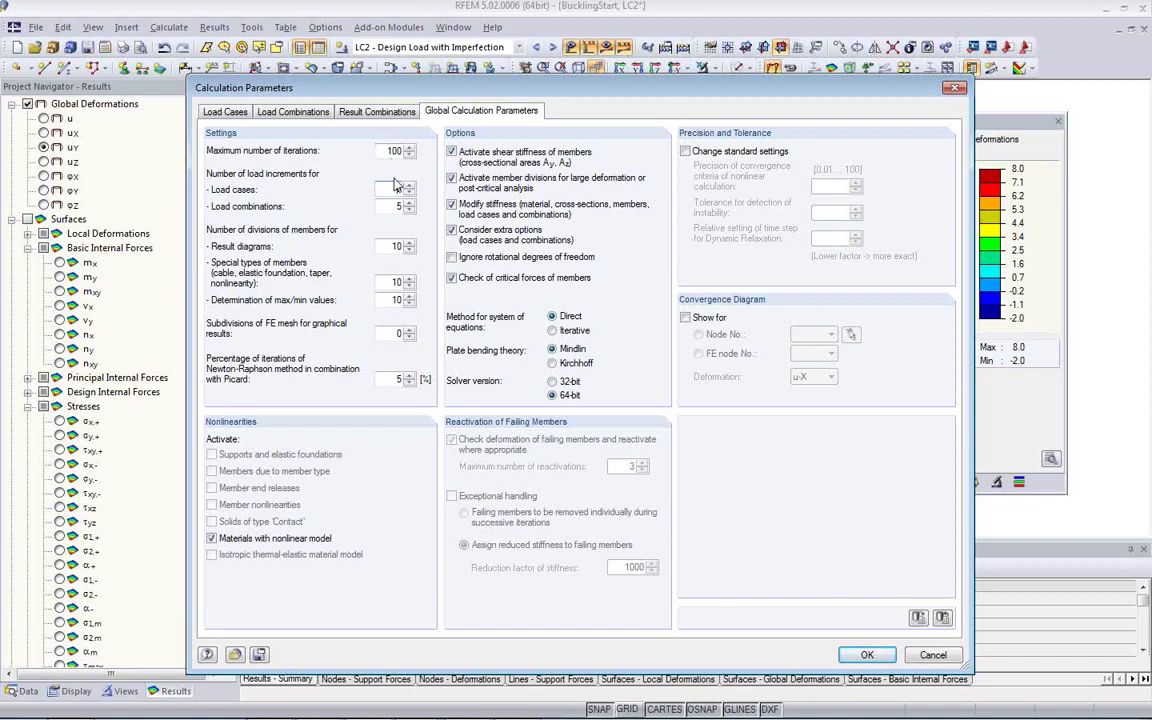
{"action": "type", "text": "3"}
{"action": "left_click", "coordinate": [933, 656]}
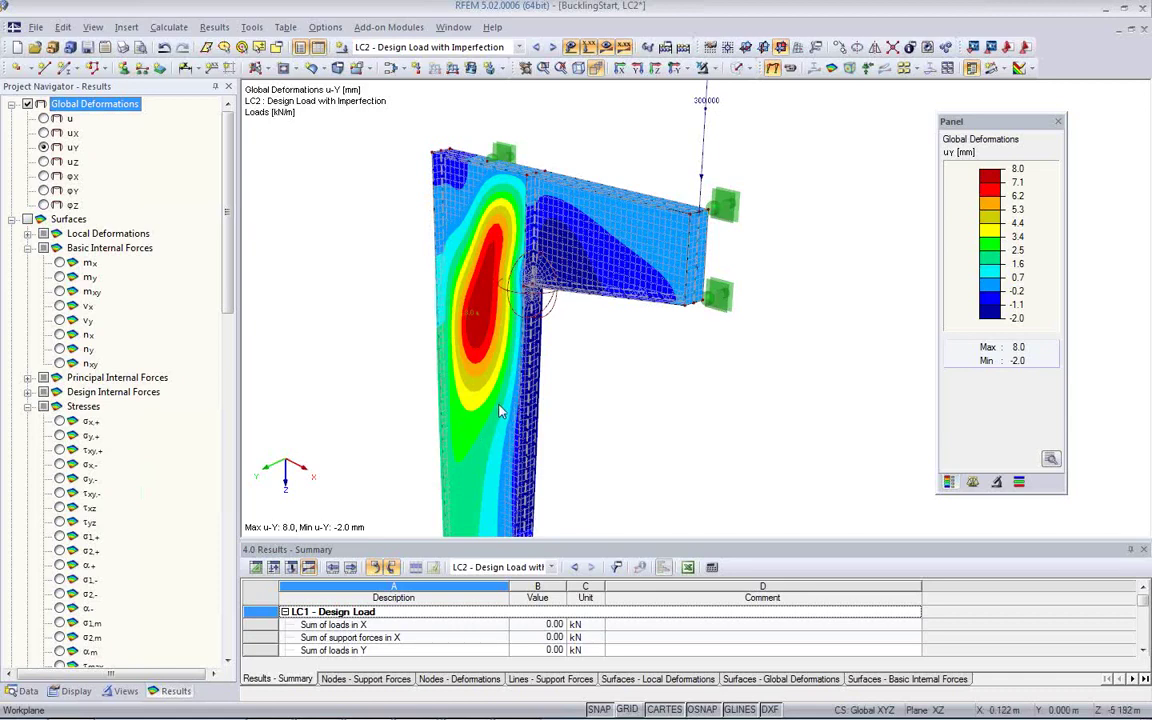
Step: Review the material models available for Steel S 235 in the Materials table without choosing another one
{"action": "left_click", "coordinate": [255, 568]}
{"action": "left_click", "coordinate": [1065, 625]}
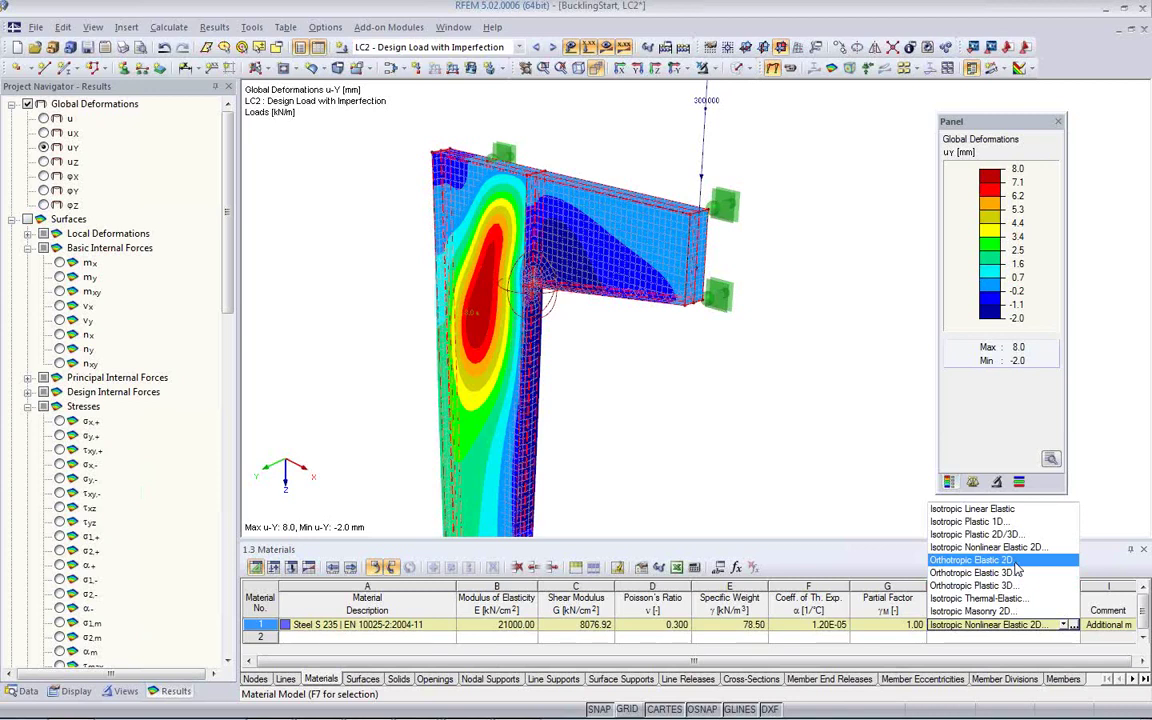
{"action": "left_click", "coordinate": [646, 405]}
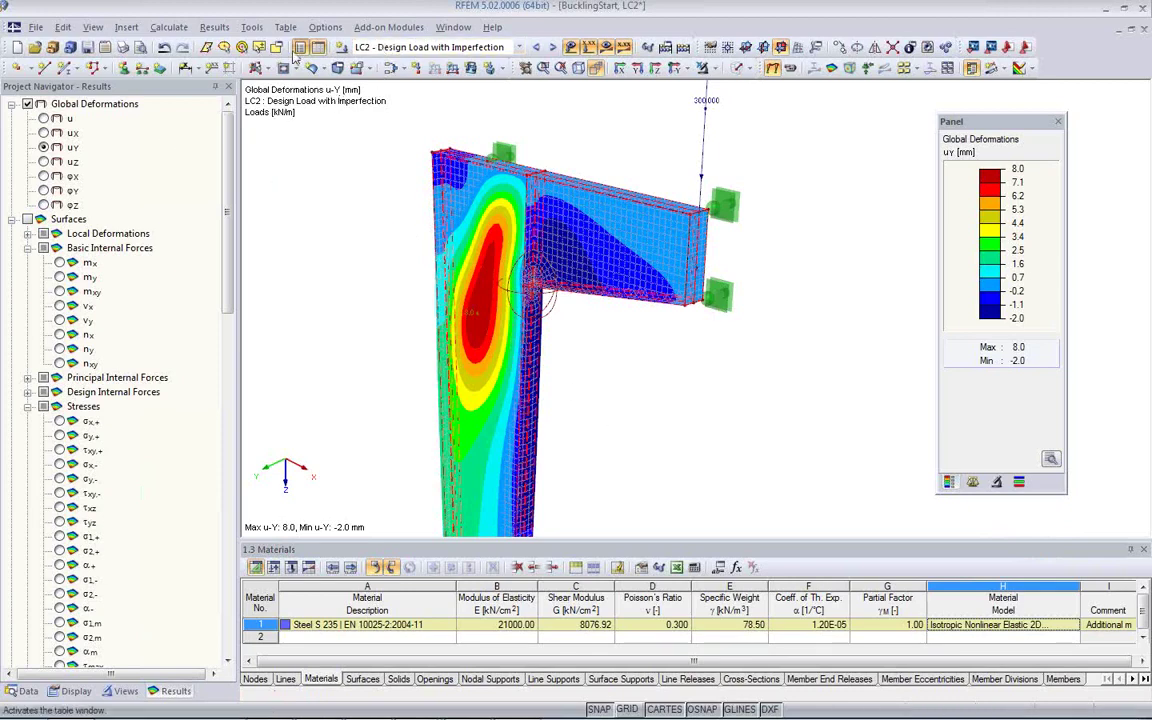
Step: Review the global calculation parameters and leave them without saving changes
{"action": "left_click", "coordinate": [169, 27]}
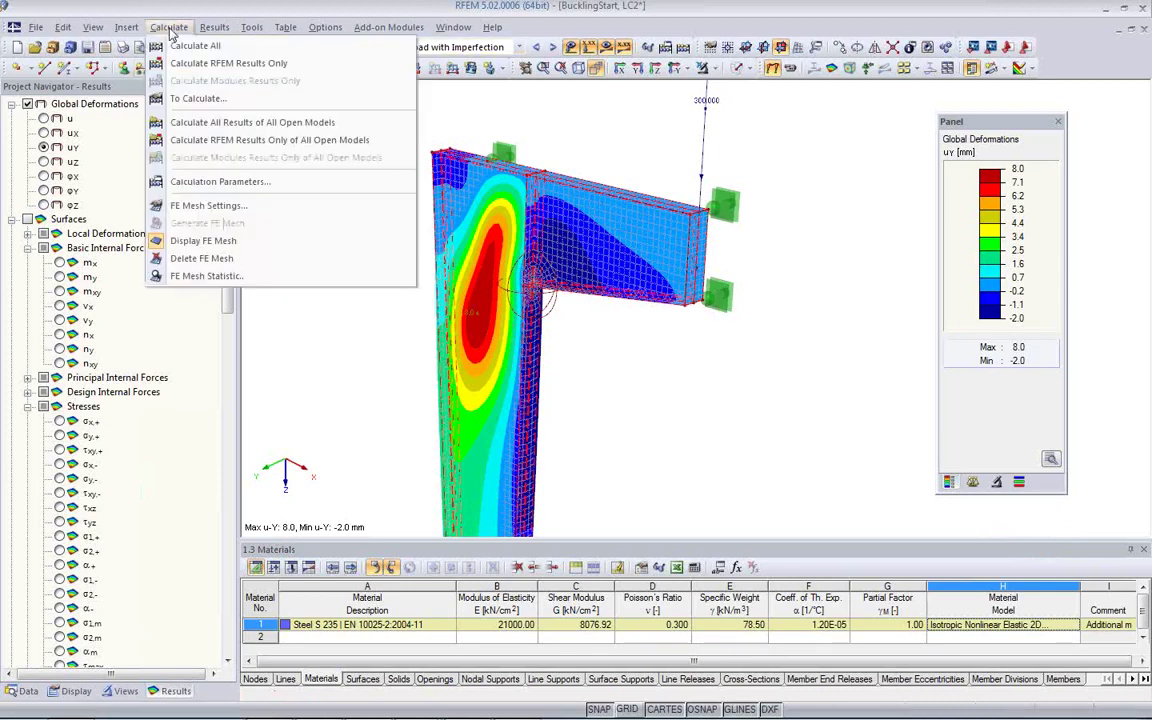
{"action": "left_click", "coordinate": [198, 184]}
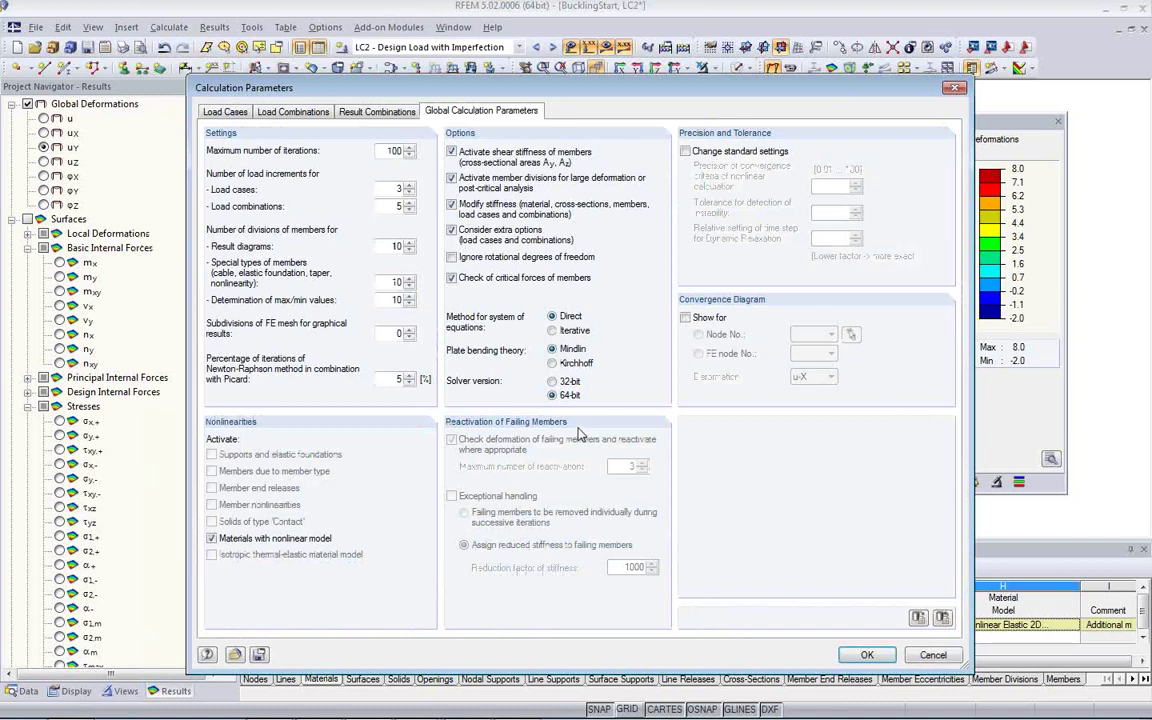
{"action": "left_click", "coordinate": [933, 655]}
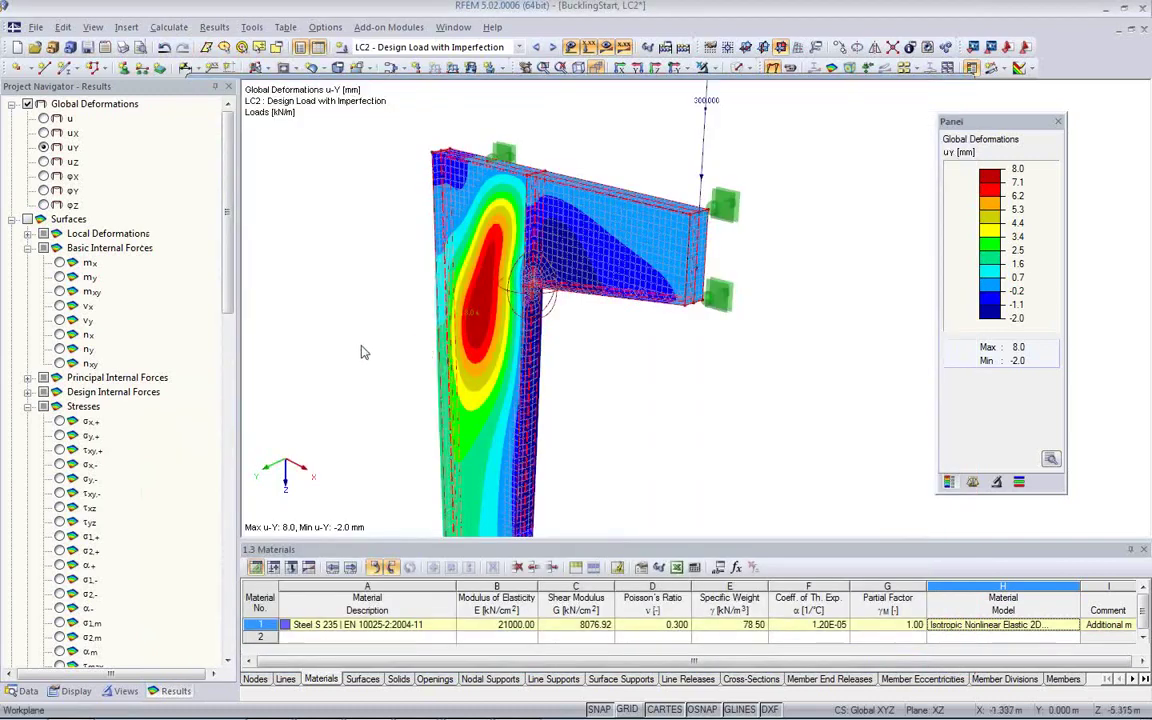
Step: Check the method of analysis in the calculation parameters of load case LC1 and leave them without changes
{"action": "left_click", "coordinate": [22, 691]}
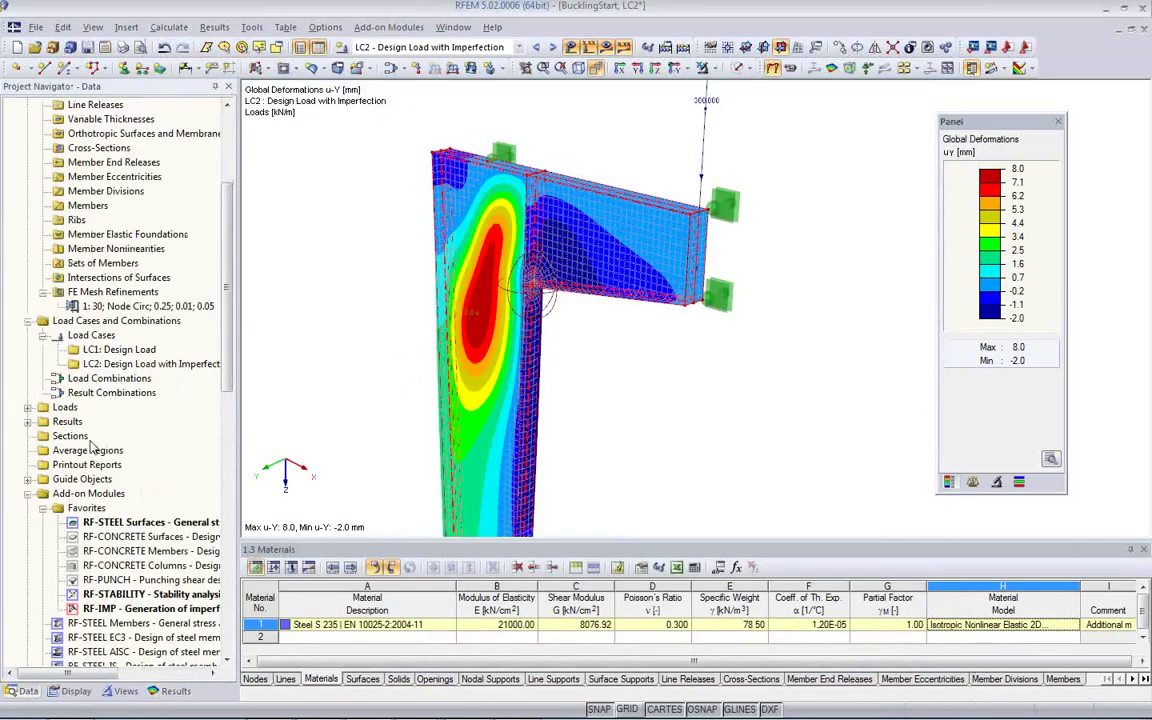
{"action": "double_click", "coordinate": [118, 349]}
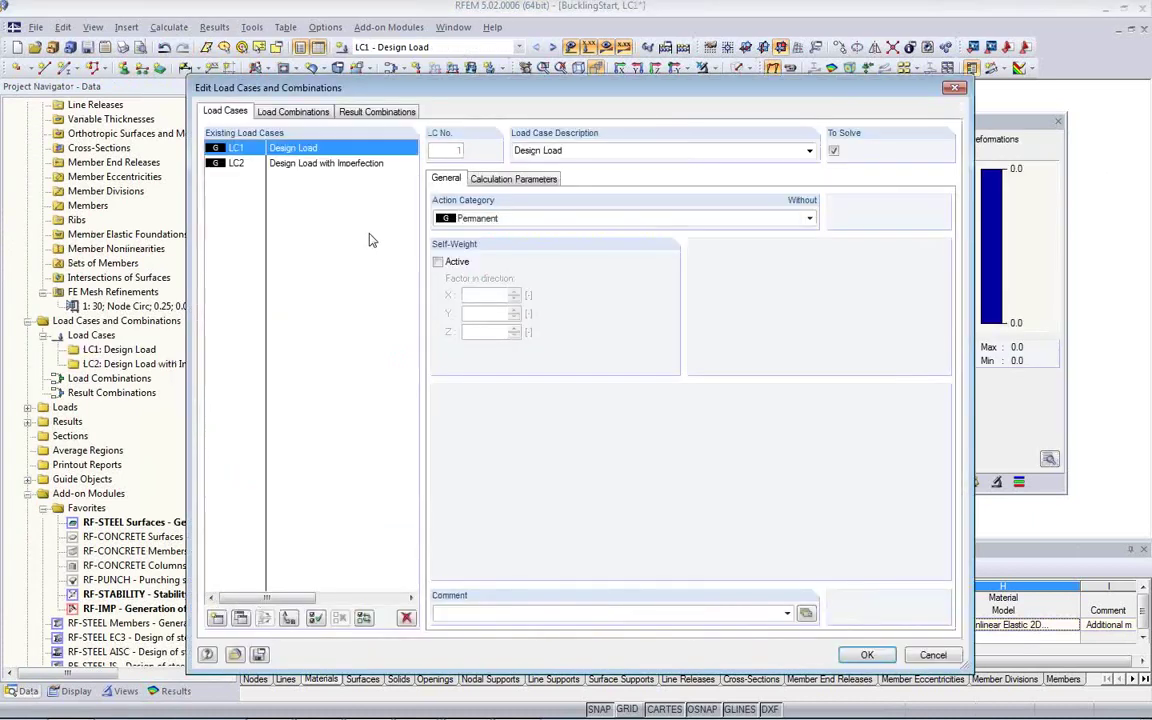
{"action": "left_click", "coordinate": [505, 178]}
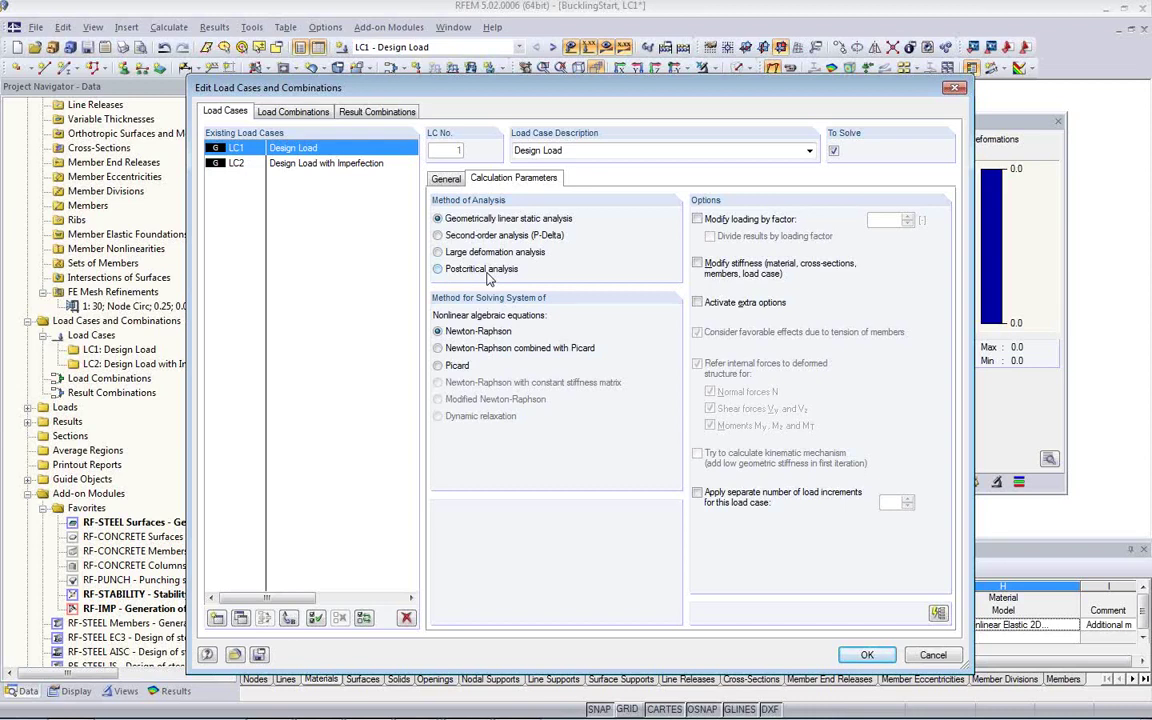
{"action": "left_click", "coordinate": [932, 656]}
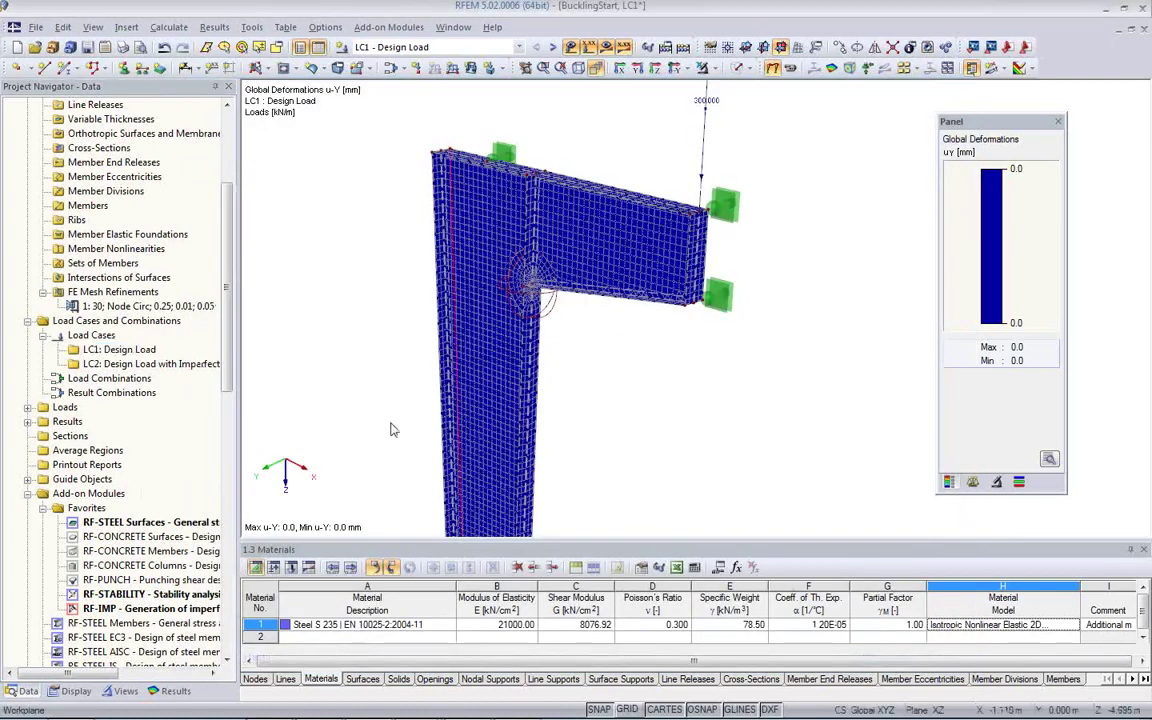
Step: Open the RF-STEEL Surfaces add-on module and review which stresses are set to calculate in its details
{"action": "middle_click_drag", "start_coordinate": [383, 422], "coordinate": [363, 262]}
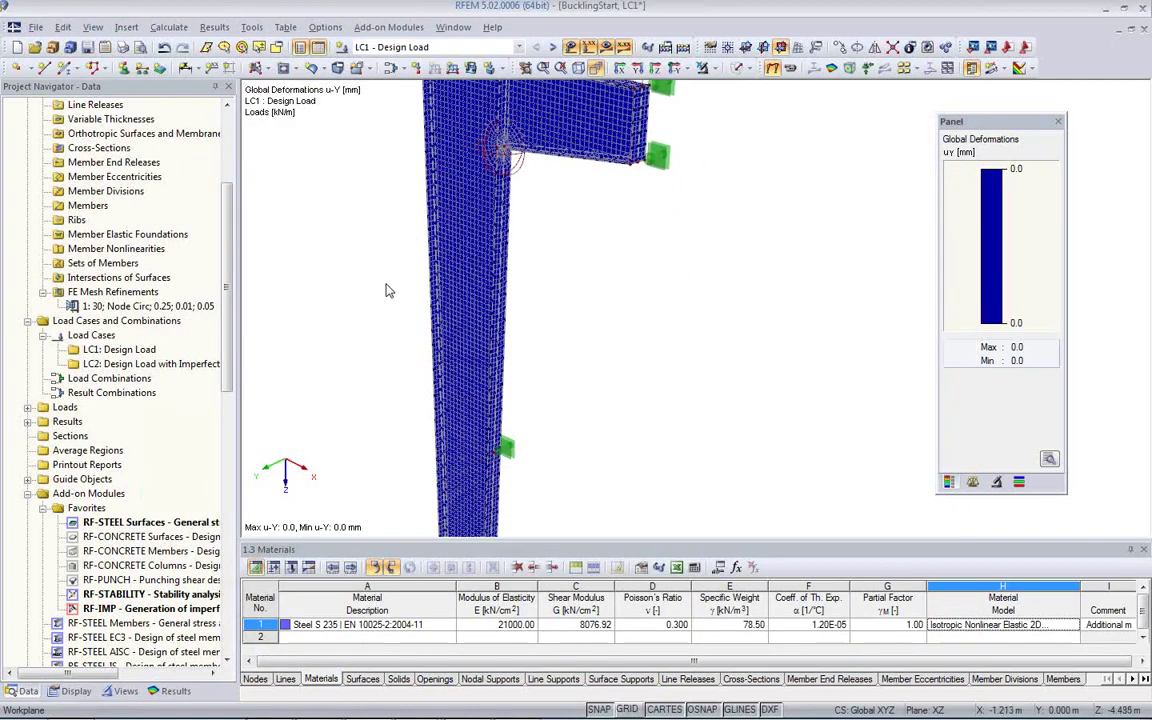
{"action": "double_click", "coordinate": [185, 527]}
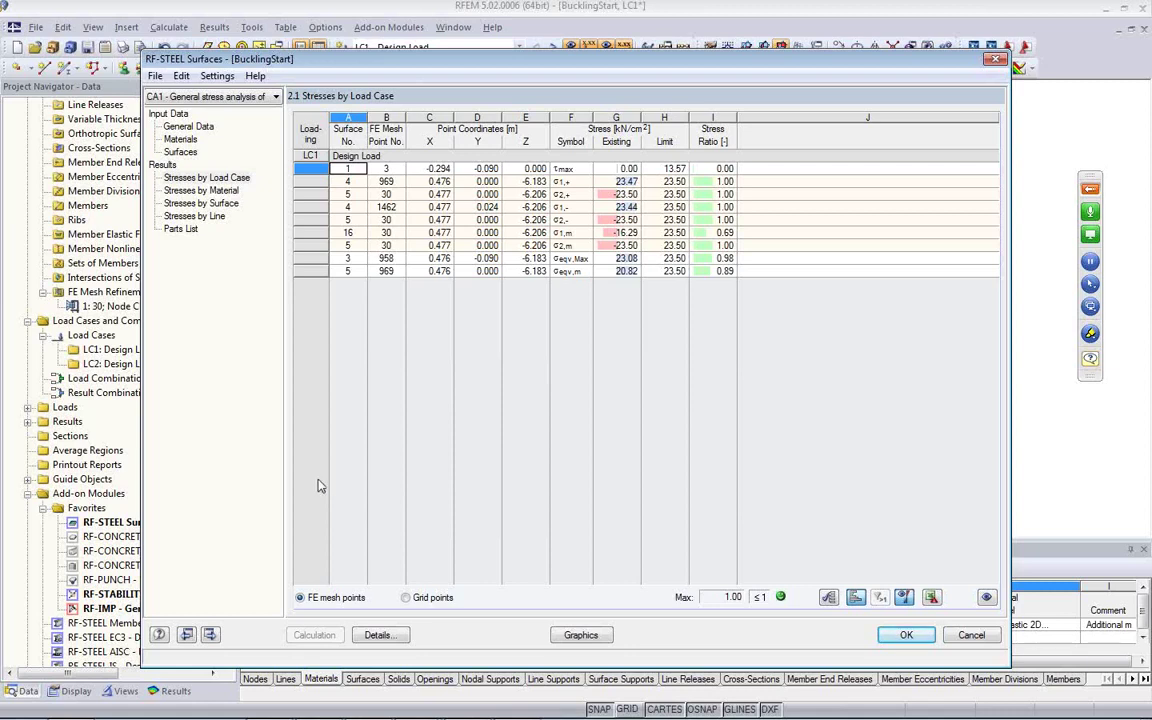
{"action": "left_click", "coordinate": [378, 635]}
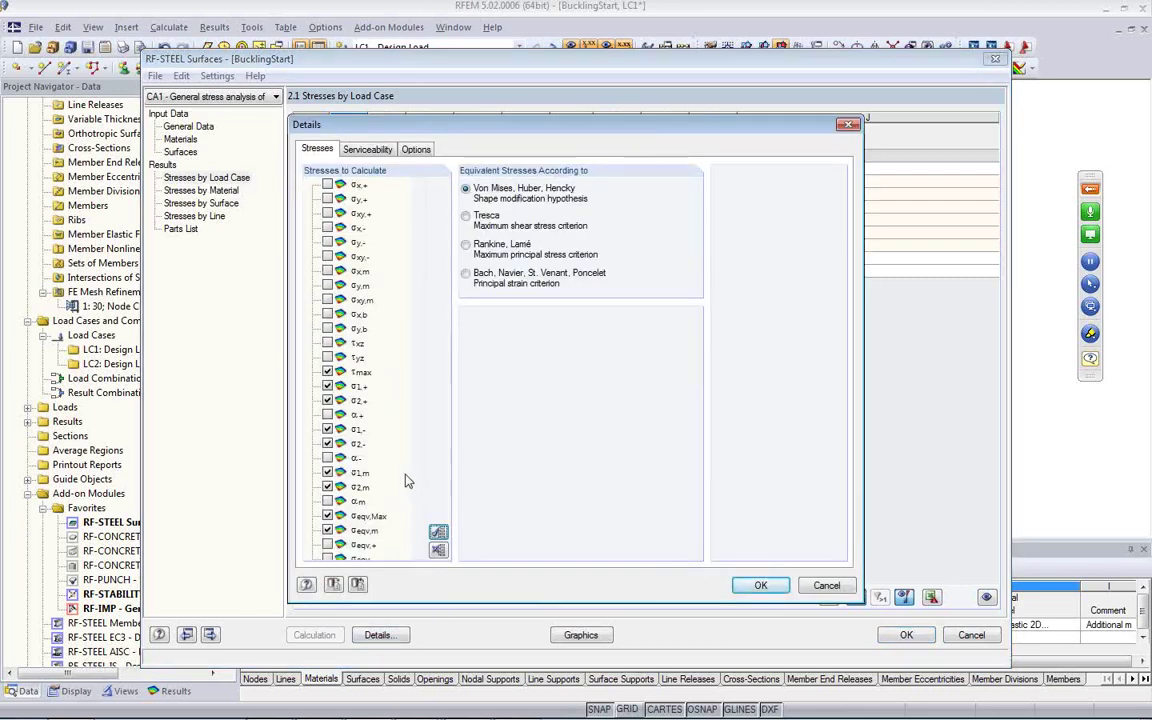
{"action": "left_click_drag", "start_coordinate": [418, 513], "coordinate": [416, 545]}
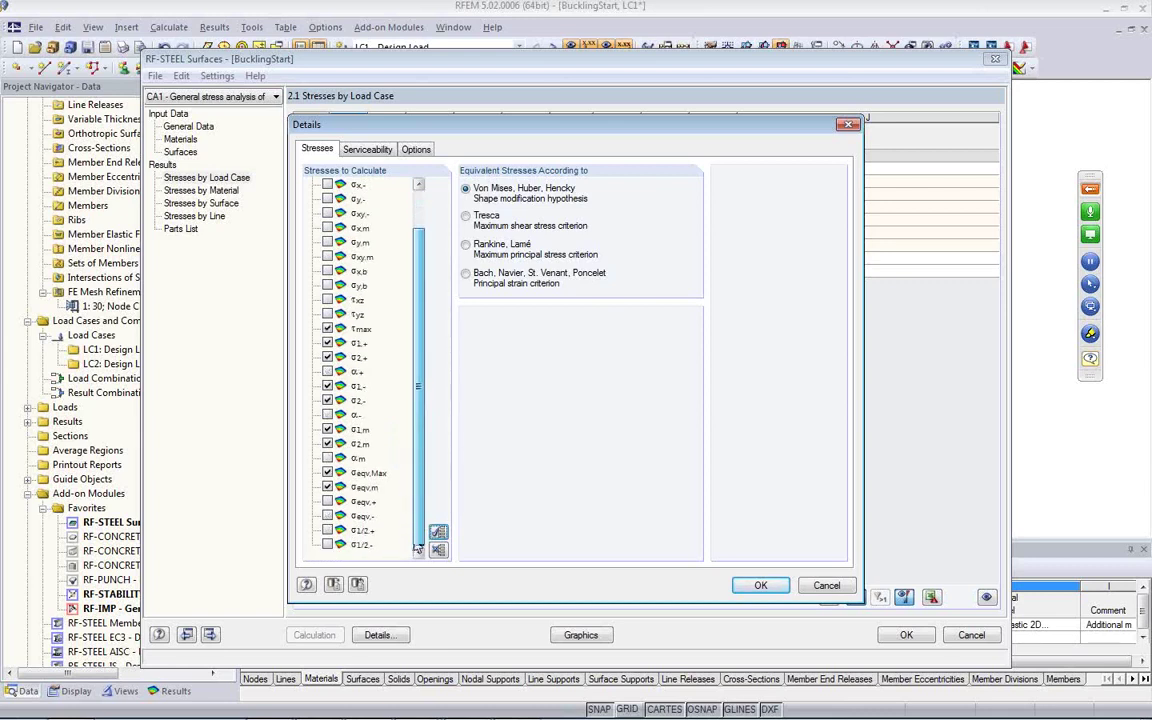
{"action": "scroll", "coordinate": [424, 425], "scroll_direction": "up", "scroll_amount": 1}
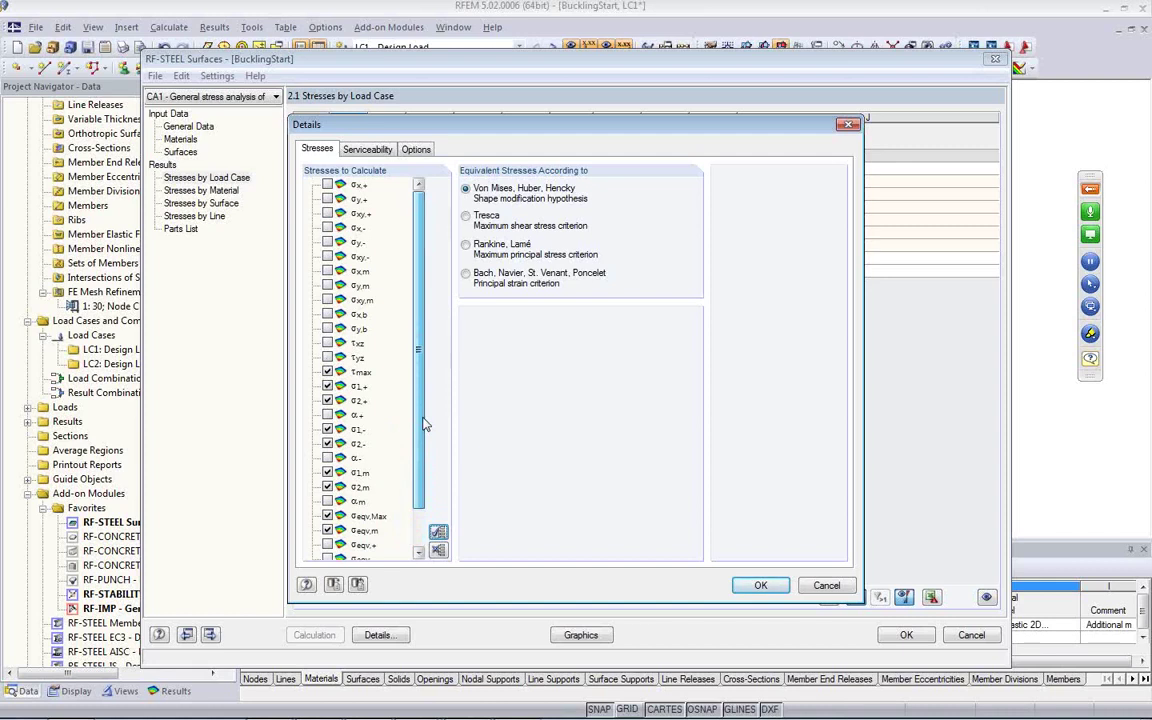
{"action": "scroll", "coordinate": [424, 425], "scroll_direction": "down", "scroll_amount": 1}
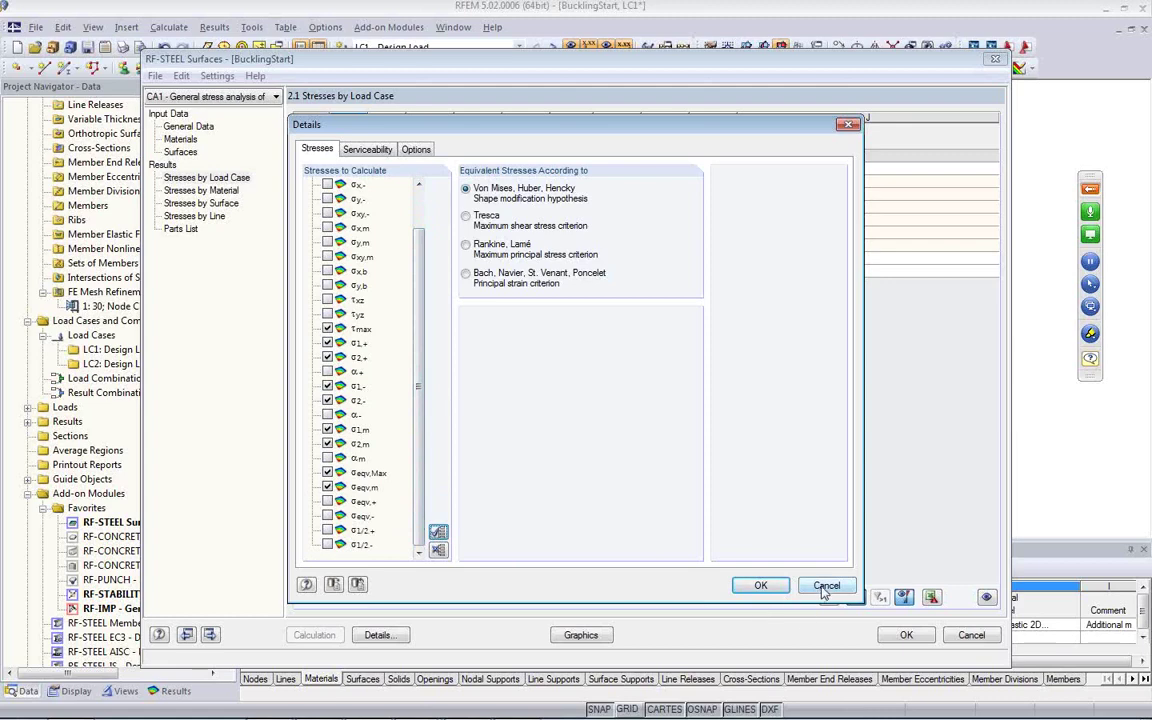
{"action": "left_click", "coordinate": [760, 586]}
Step: Add load case LC2 to the ultimate limit state design and review which stresses are set to calculate in the details
{"action": "left_click", "coordinate": [196, 128]}
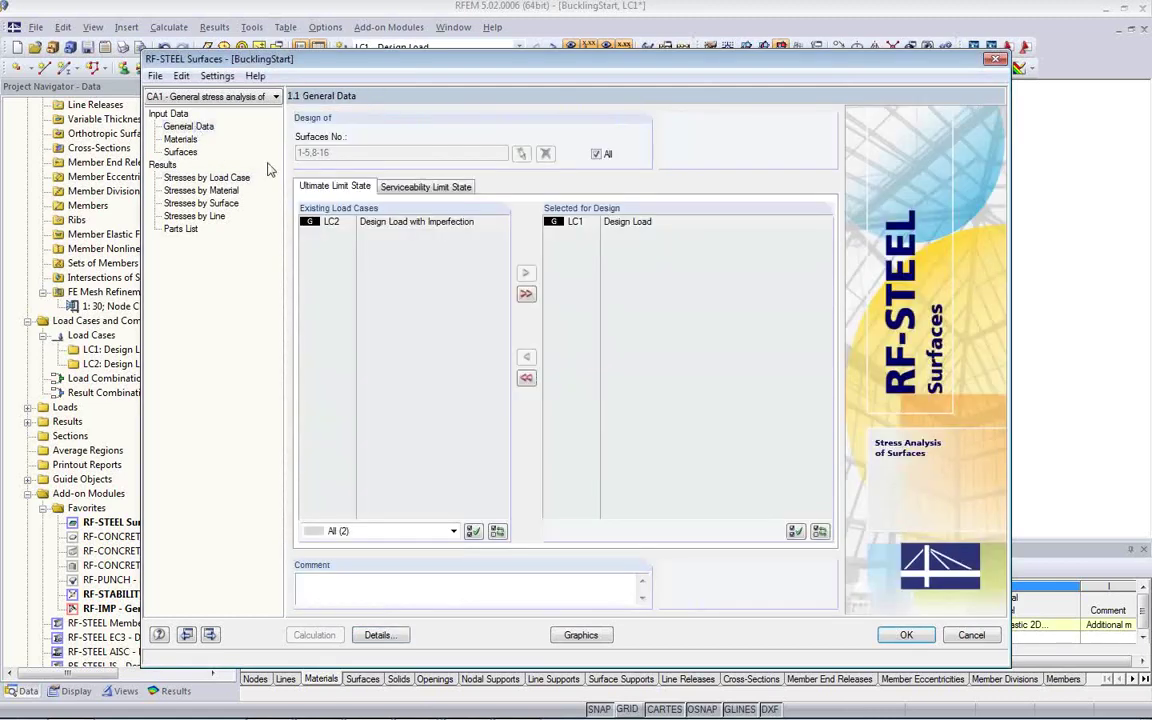
{"action": "double_click", "coordinate": [380, 222]}
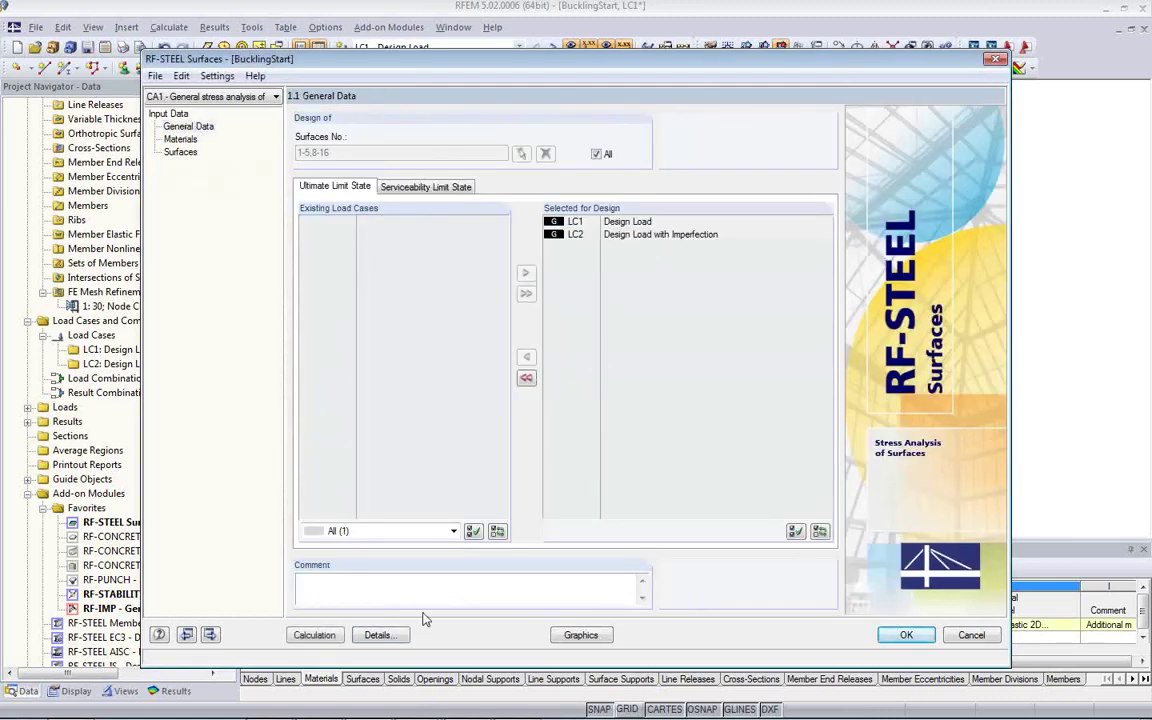
{"action": "left_click", "coordinate": [378, 635]}
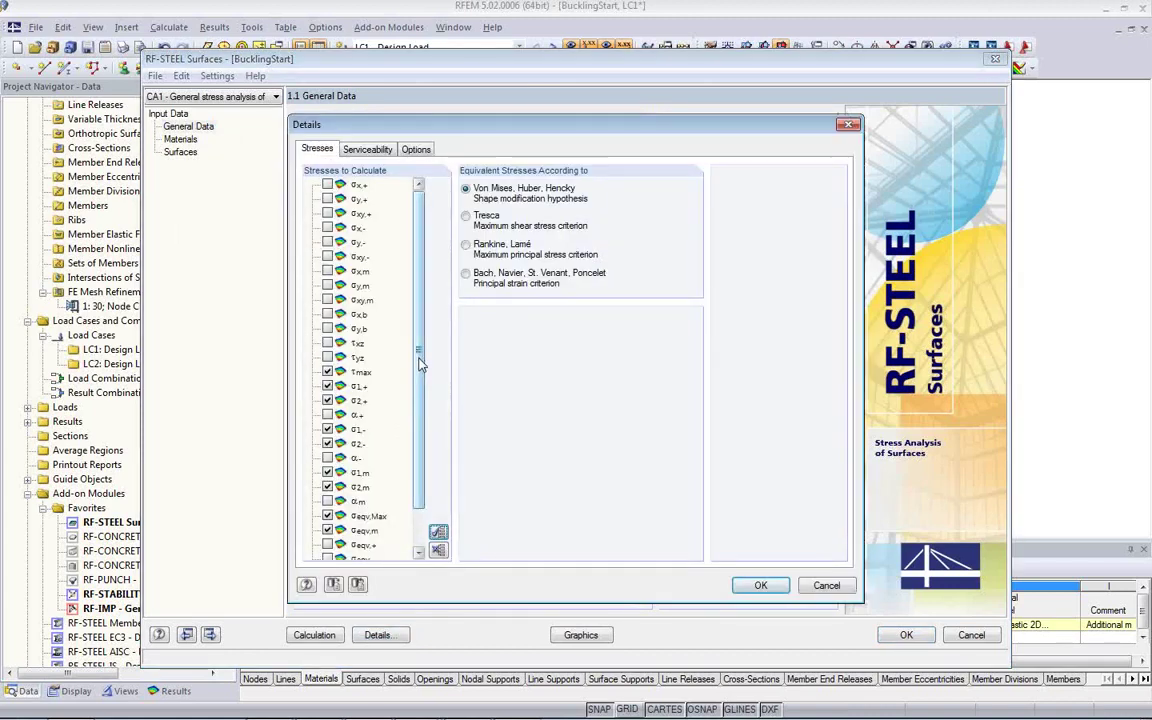
{"action": "scroll", "coordinate": [412, 450], "scroll_direction": "down", "scroll_amount": 1}
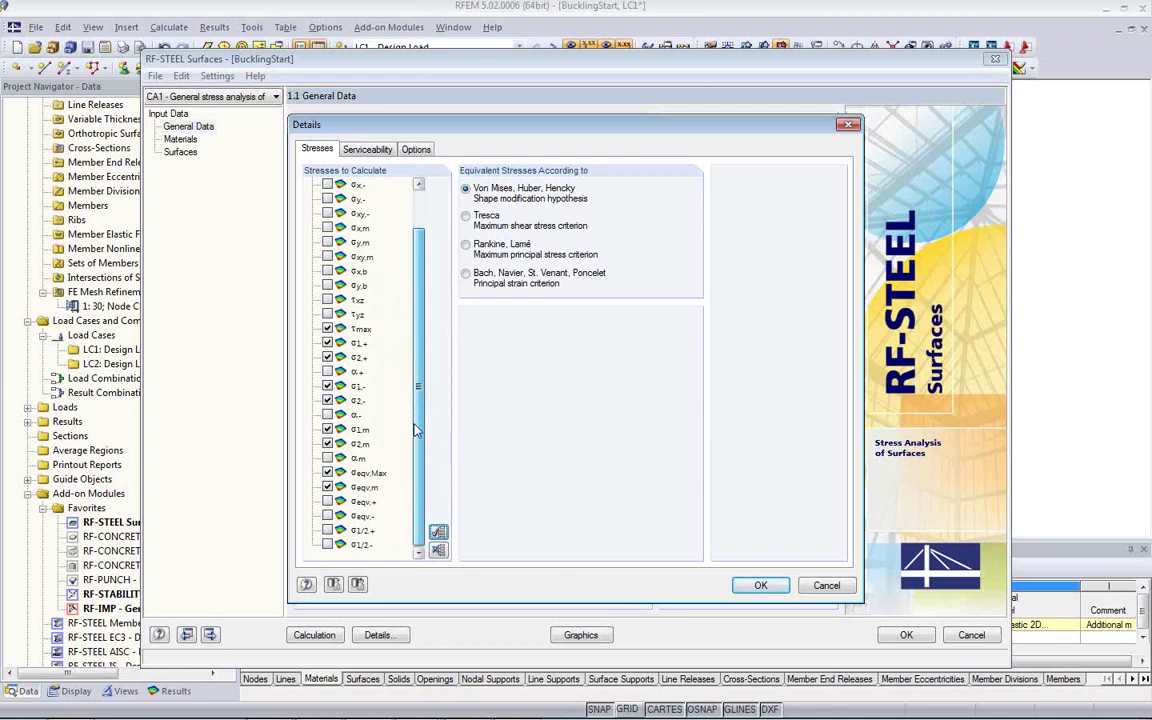
{"action": "scroll", "coordinate": [423, 426], "scroll_direction": "up", "scroll_amount": 2}
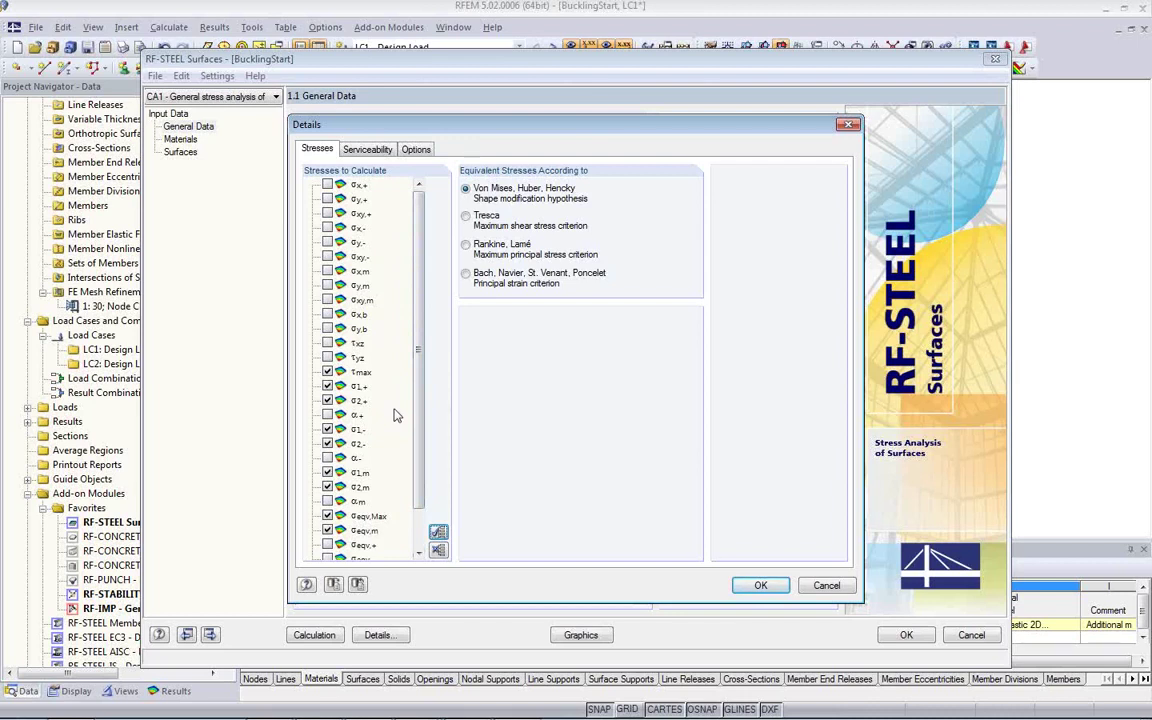
Step: Enable the 2.6 Stress Ranges result table in the detail options and run the RF-STEEL Surfaces calculation
{"action": "left_click", "coordinate": [413, 150]}
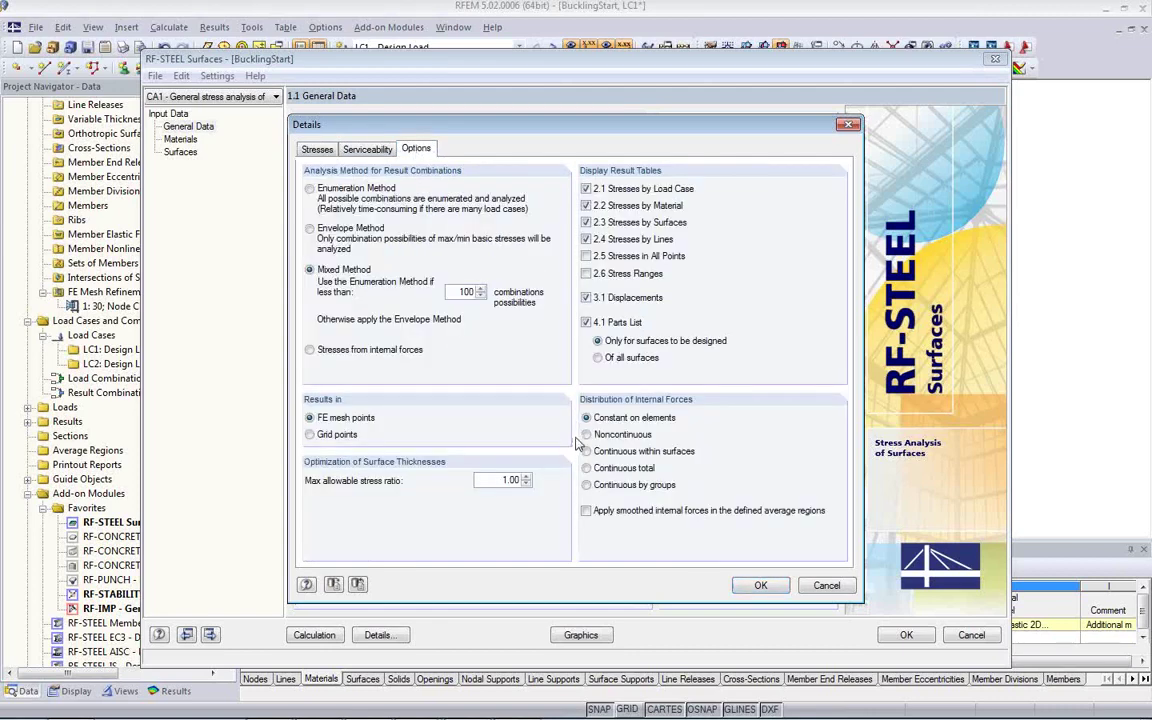
{"action": "left_click", "coordinate": [586, 273]}
{"action": "left_click", "coordinate": [760, 592]}
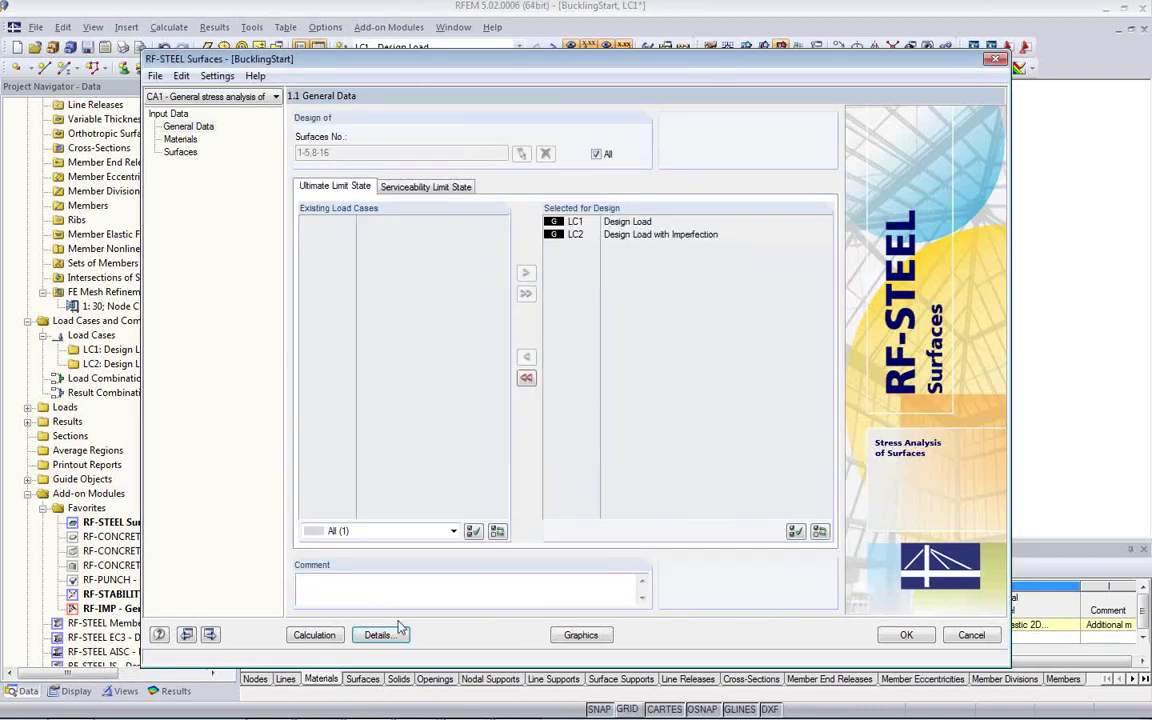
{"action": "left_click", "coordinate": [312, 634]}
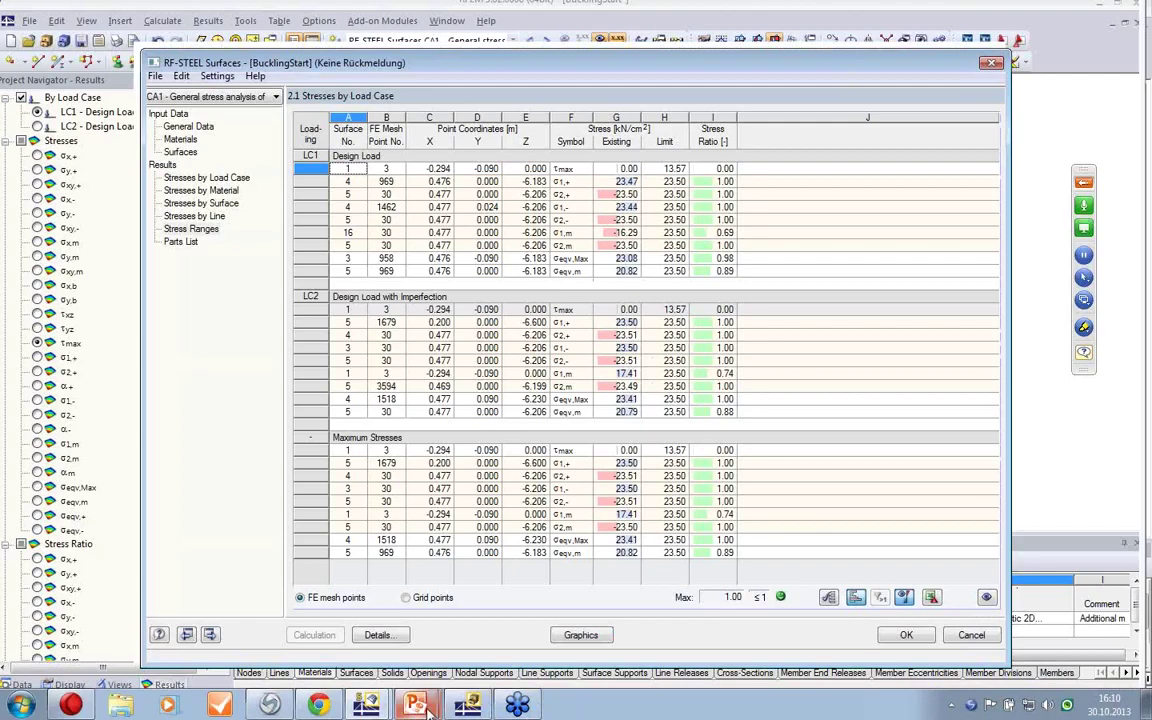
Step: Switch to the PowerPoint presentation, advance to the More Information slide and open the linked Dlubal website
{"action": "mouse_move", "coordinate": [428, 708]}
{"action": "left_click", "coordinate": [400, 667]}
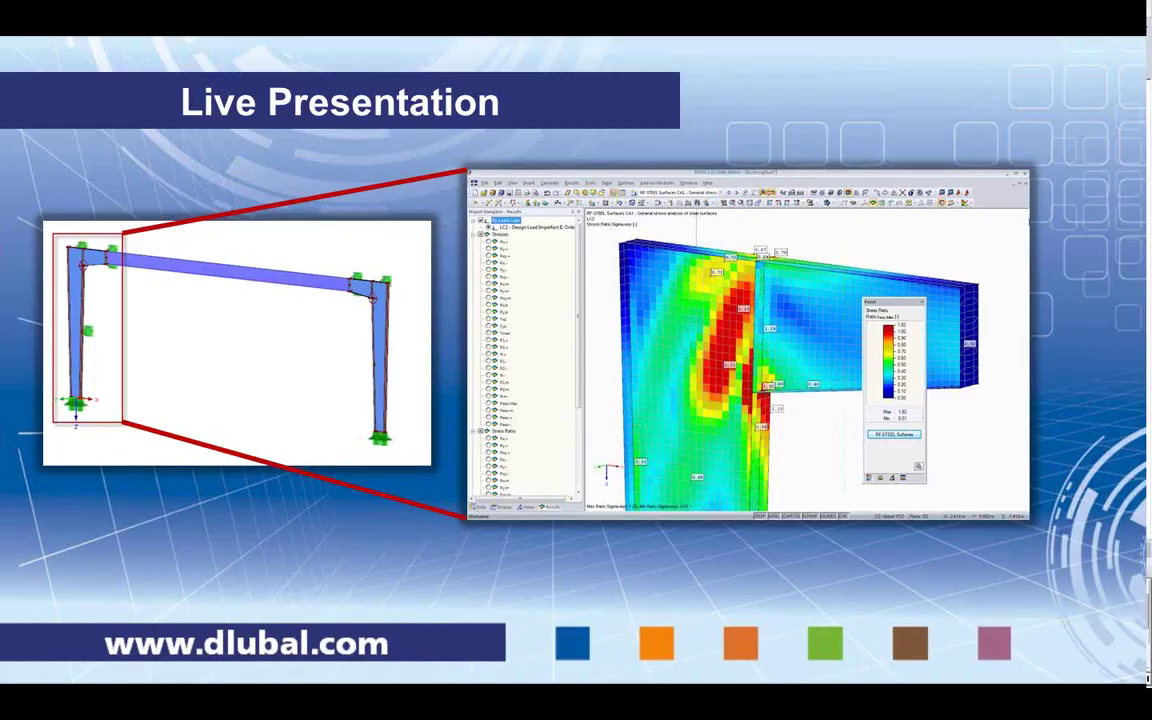
{"action": "left_click", "coordinate": [443, 440]}
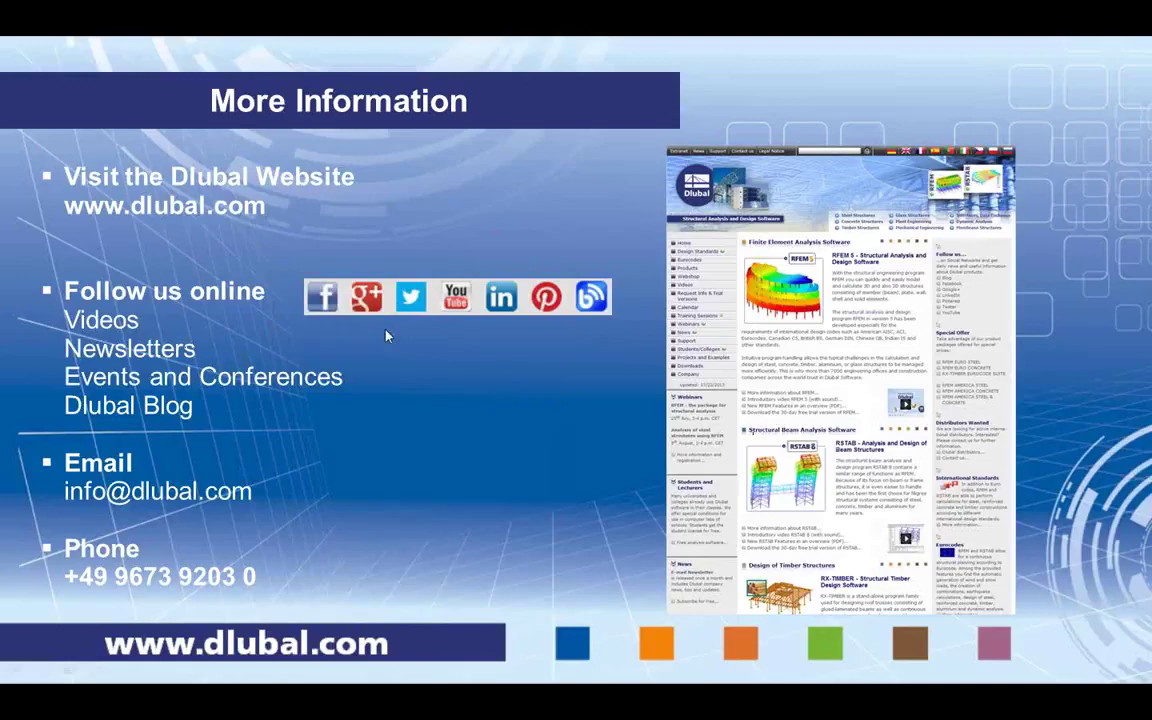
{"action": "left_click", "coordinate": [872, 337]}
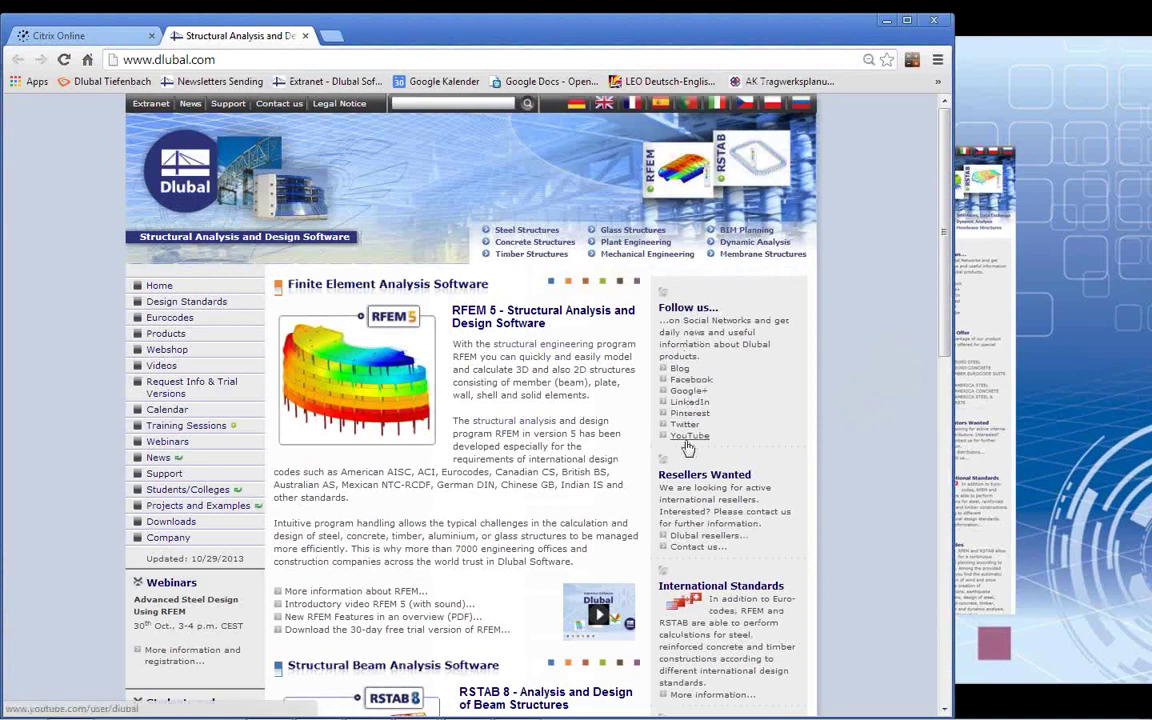
Step: Open the Dlubal Blog from the website and look through its latest posts and categories
{"action": "left_click", "coordinate": [678, 370]}
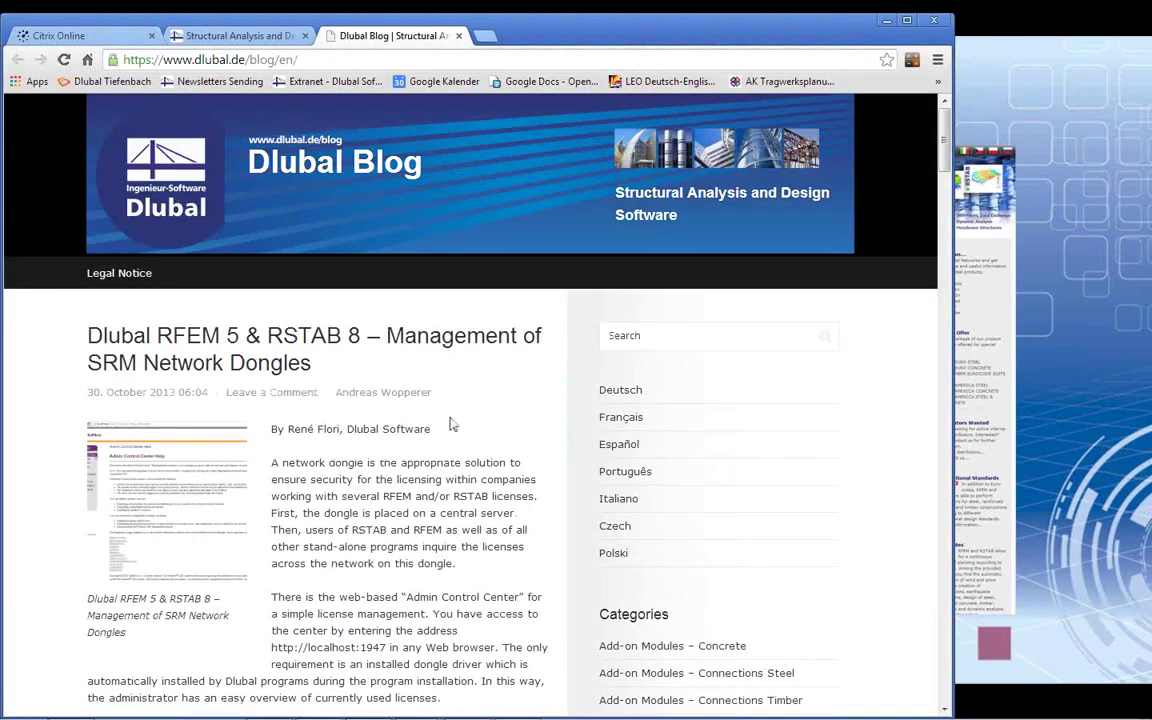
{"action": "scroll", "coordinate": [450, 424], "scroll_direction": "down", "scroll_amount": 3}
{"action": "scroll", "coordinate": [450, 424], "scroll_direction": "down", "scroll_amount": 7}
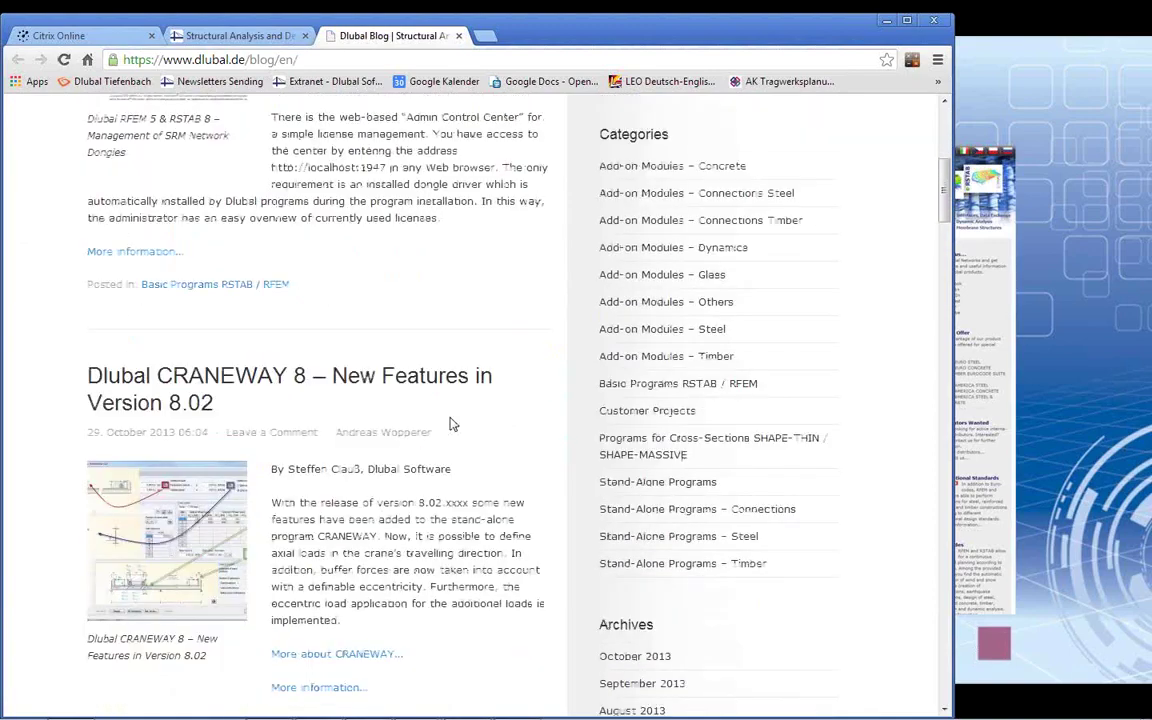
{"action": "scroll", "coordinate": [450, 424], "scroll_direction": "up", "scroll_amount": 5}
{"action": "scroll", "coordinate": [450, 424], "scroll_direction": "up", "scroll_amount": 5}
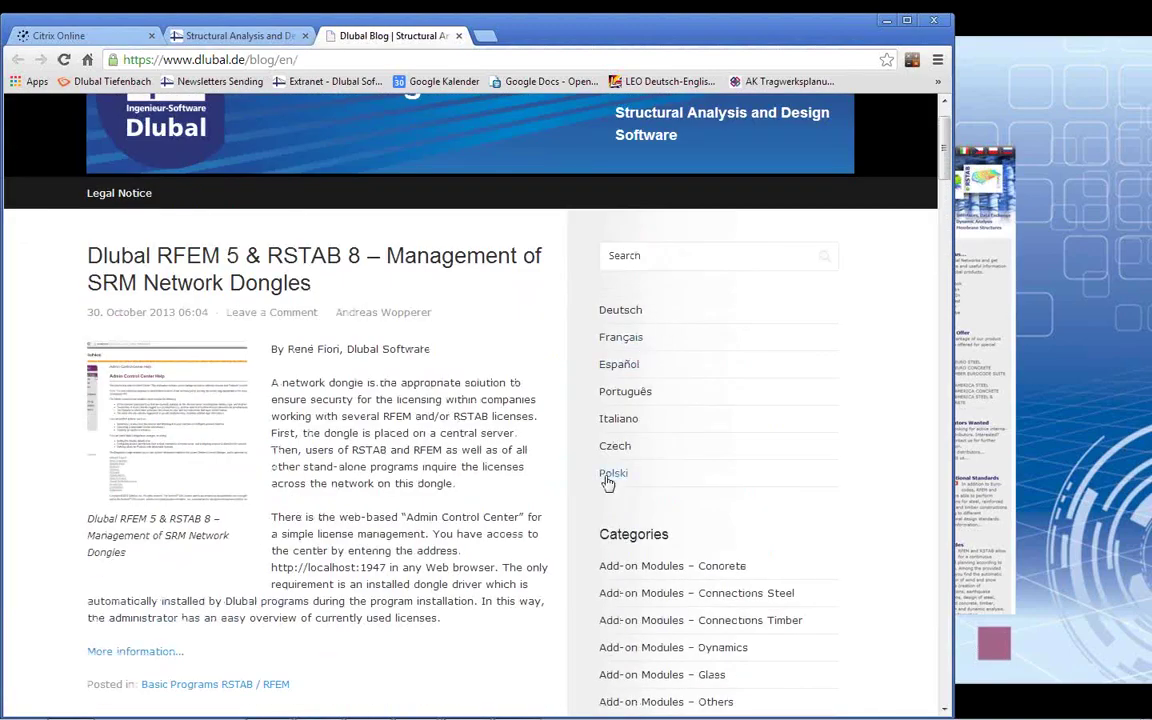
Step: Search the blog for "non linear" and look through the articles found
{"action": "left_click", "coordinate": [631, 255]}
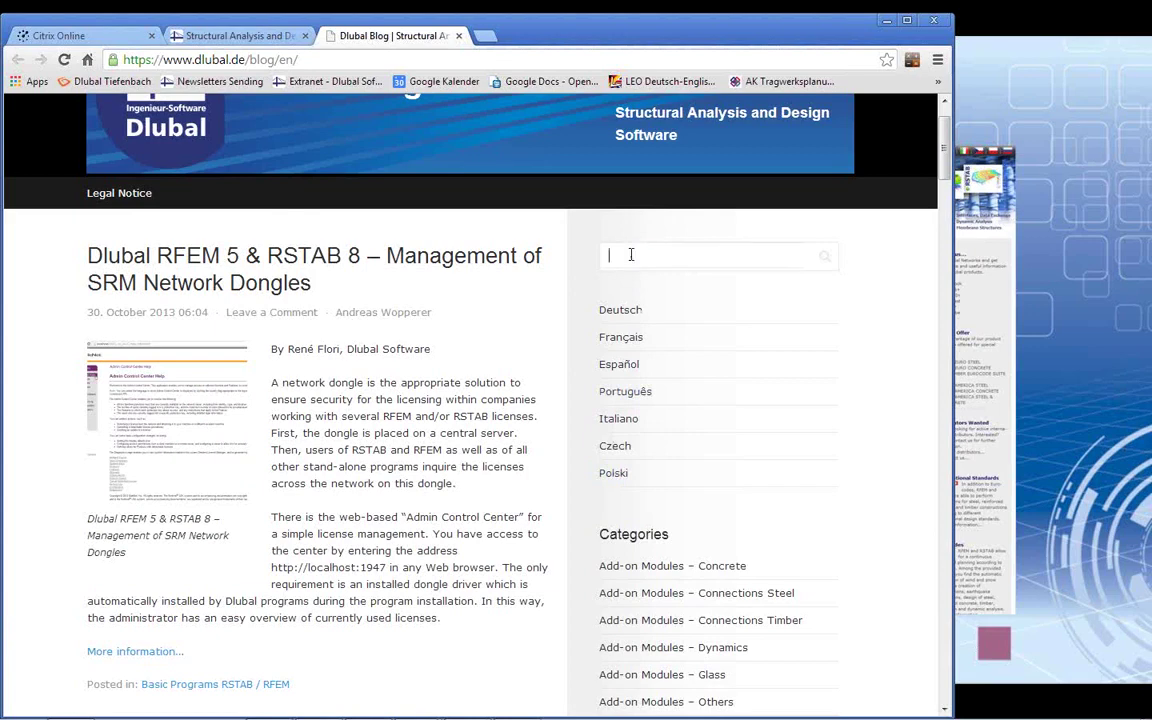
{"action": "type", "text": "non linear"}
{"action": "key", "text": "Return"}
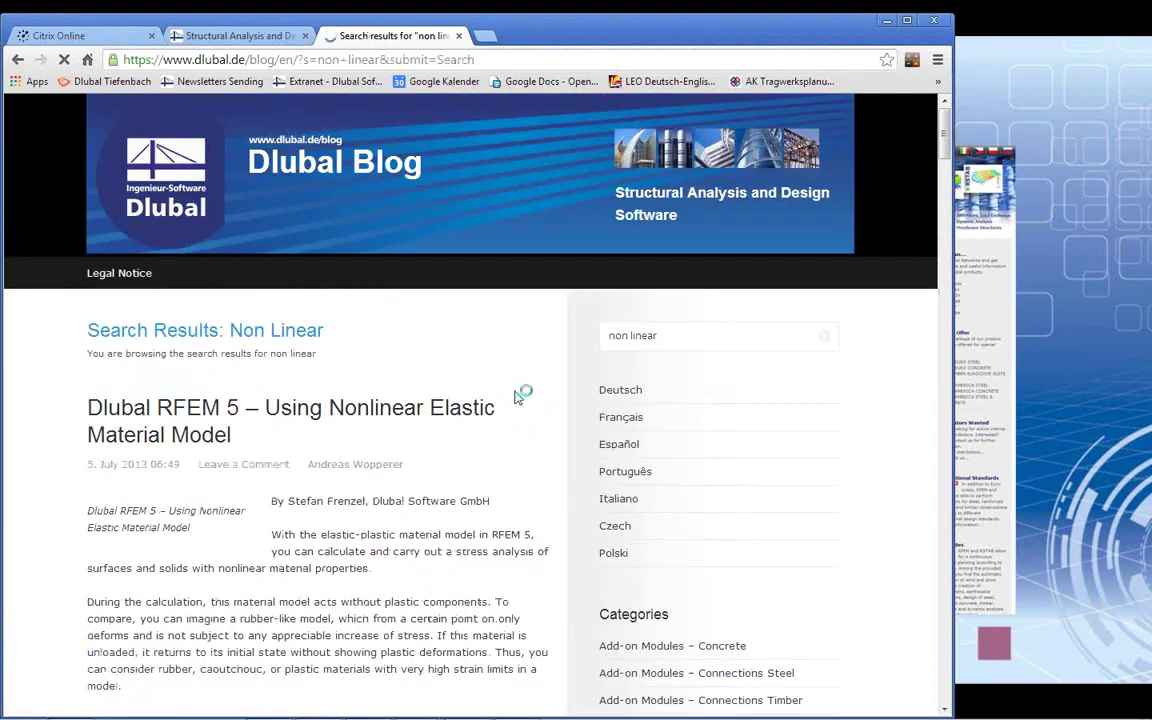
{"action": "scroll", "coordinate": [419, 437], "scroll_direction": "down", "scroll_amount": 3}
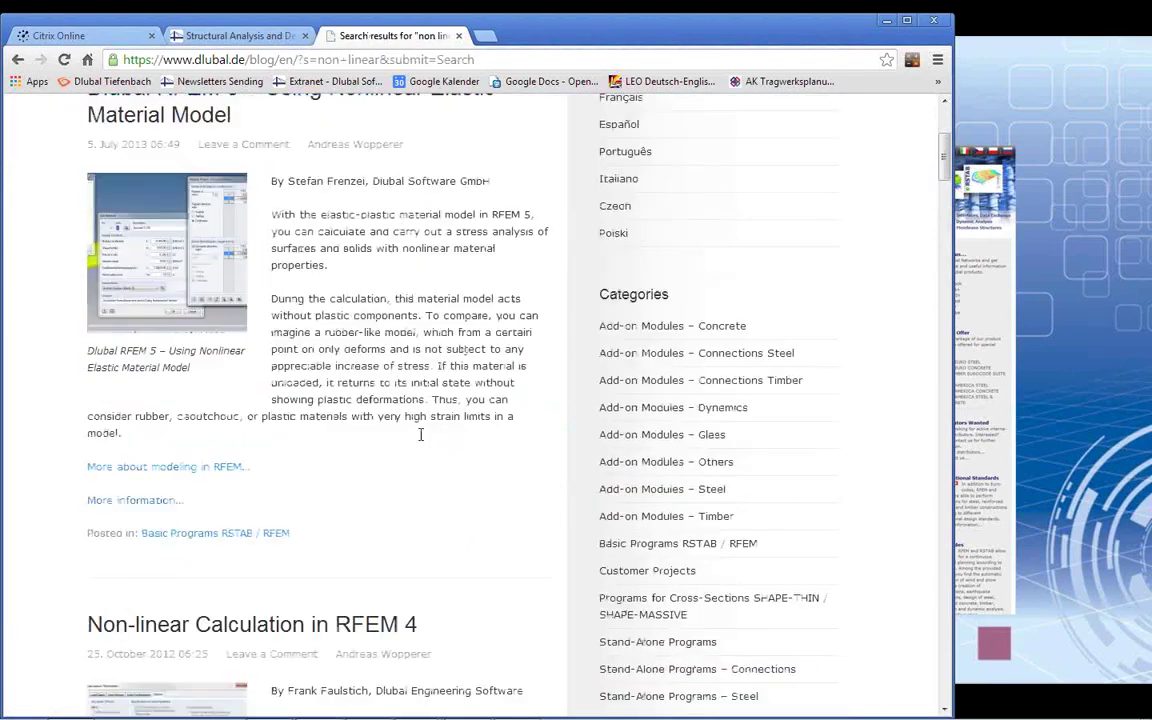
{"action": "scroll", "coordinate": [337, 284], "scroll_direction": "down", "scroll_amount": 7}
{"action": "scroll", "coordinate": [342, 355], "scroll_direction": "up", "scroll_amount": 9}
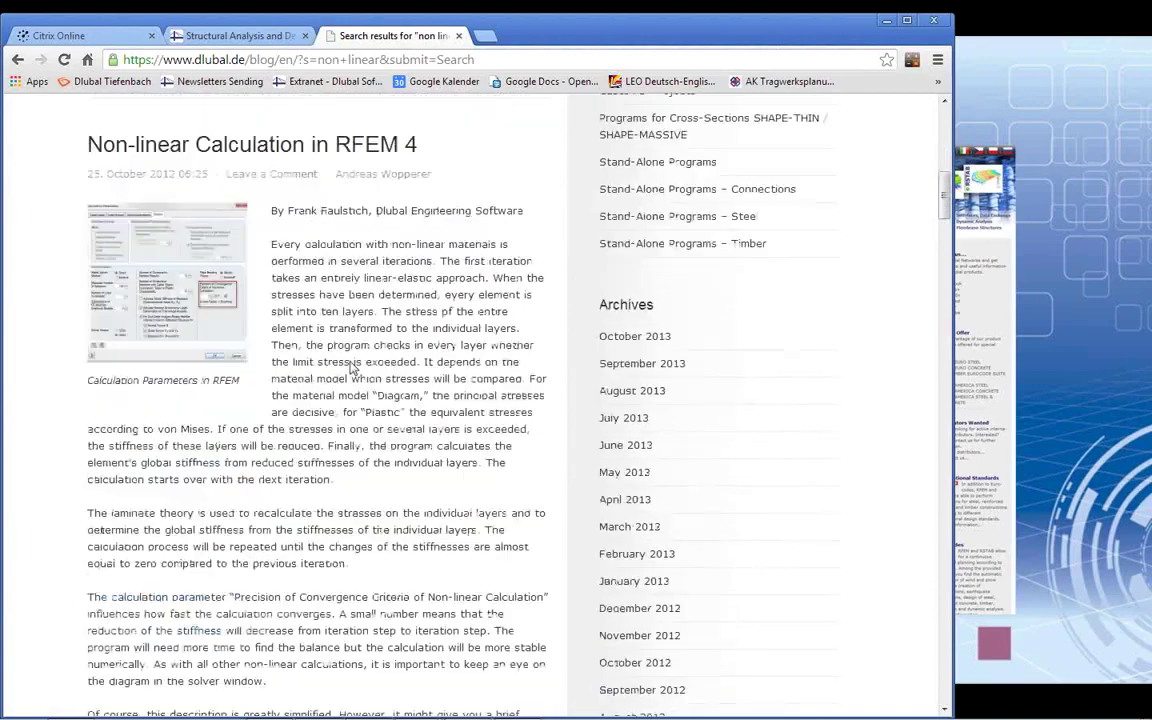
{"action": "scroll", "coordinate": [353, 374], "scroll_direction": "up", "scroll_amount": 1}
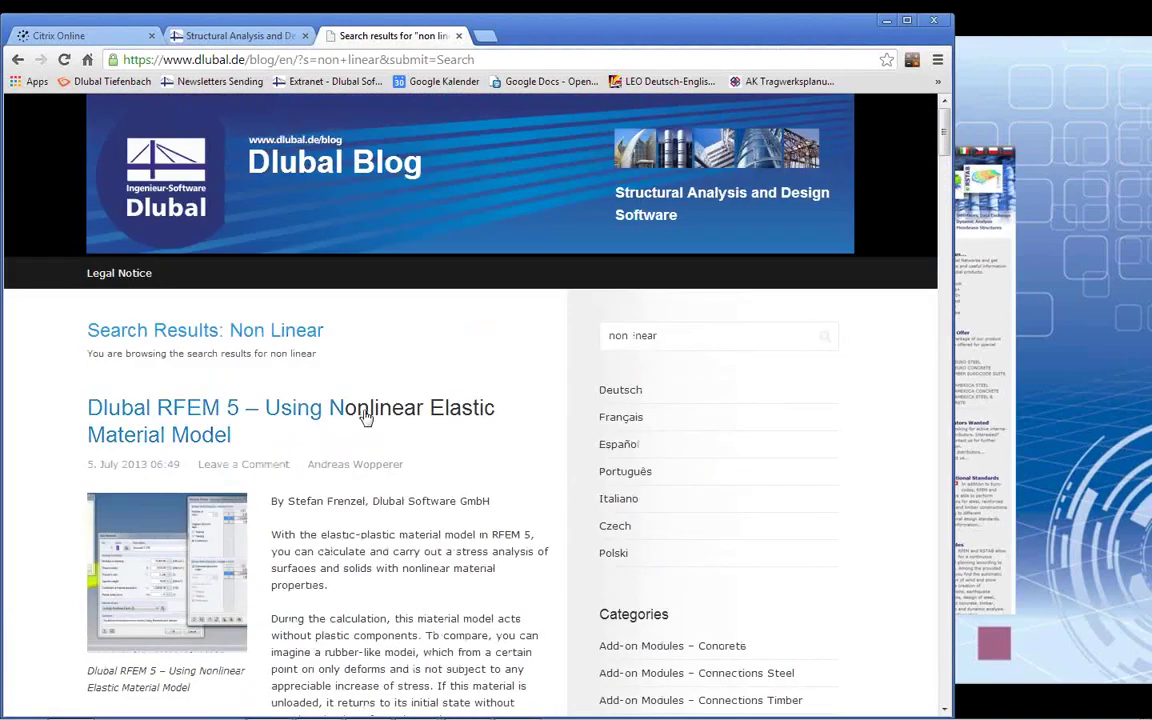
{"action": "scroll", "coordinate": [447, 470], "scroll_direction": "down", "scroll_amount": 4}
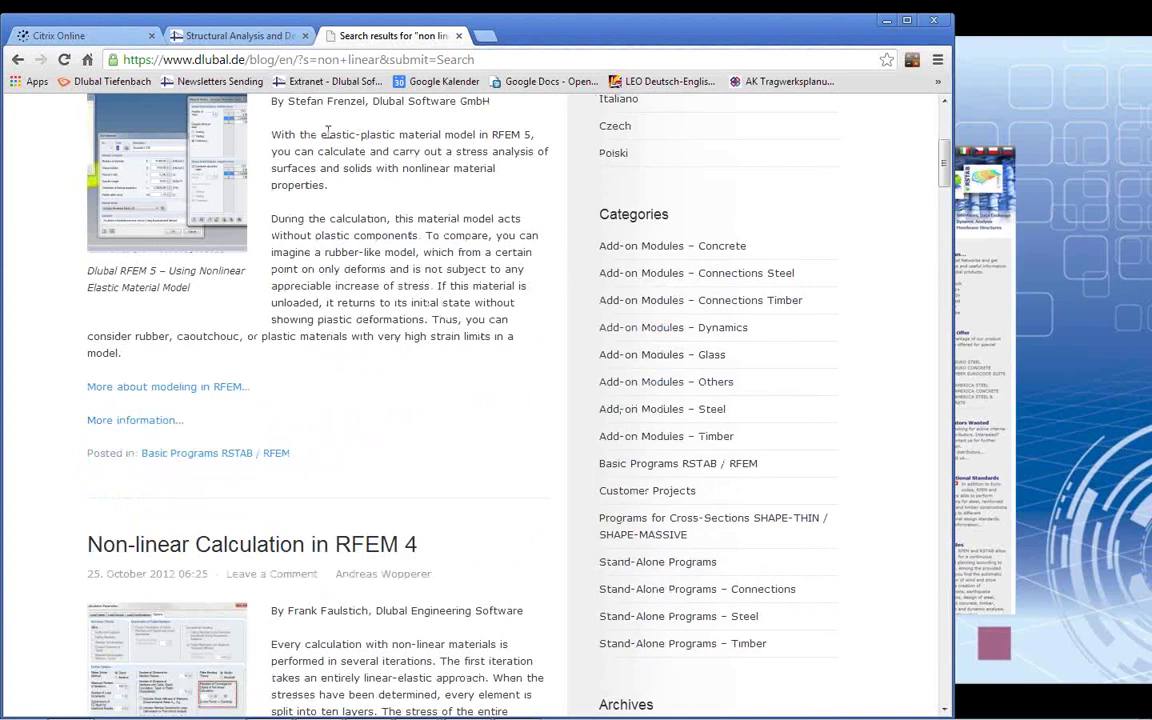
Step: Return to the Dlubal home page, open the trial version downloads and look through the available products
{"action": "left_click", "coordinate": [234, 37]}
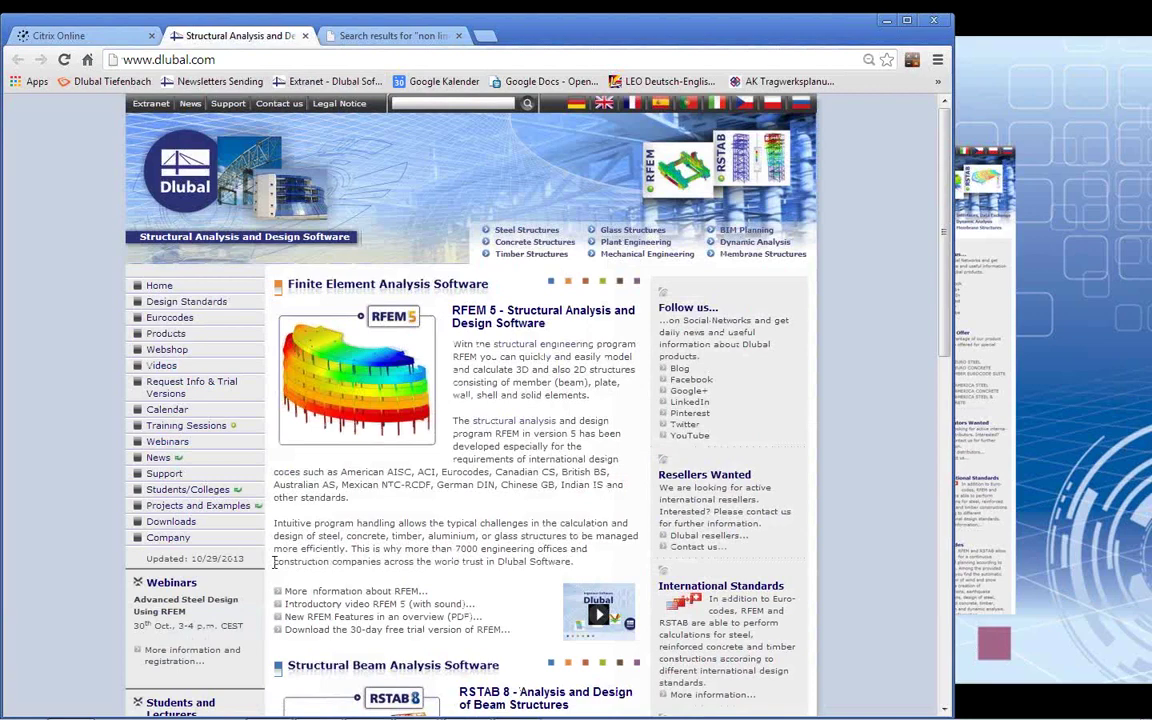
{"action": "left_click", "coordinate": [171, 521]}
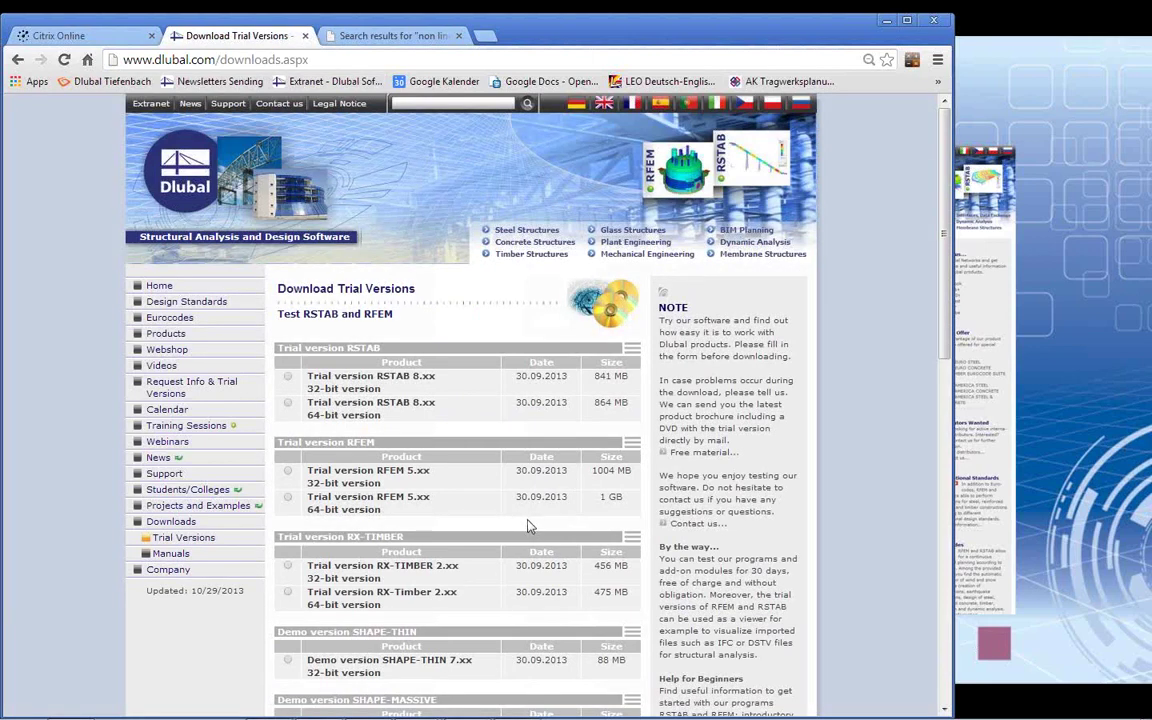
{"action": "scroll", "coordinate": [545, 524], "scroll_direction": "down", "scroll_amount": 4}
{"action": "scroll", "coordinate": [551, 521], "scroll_direction": "up", "scroll_amount": 1}
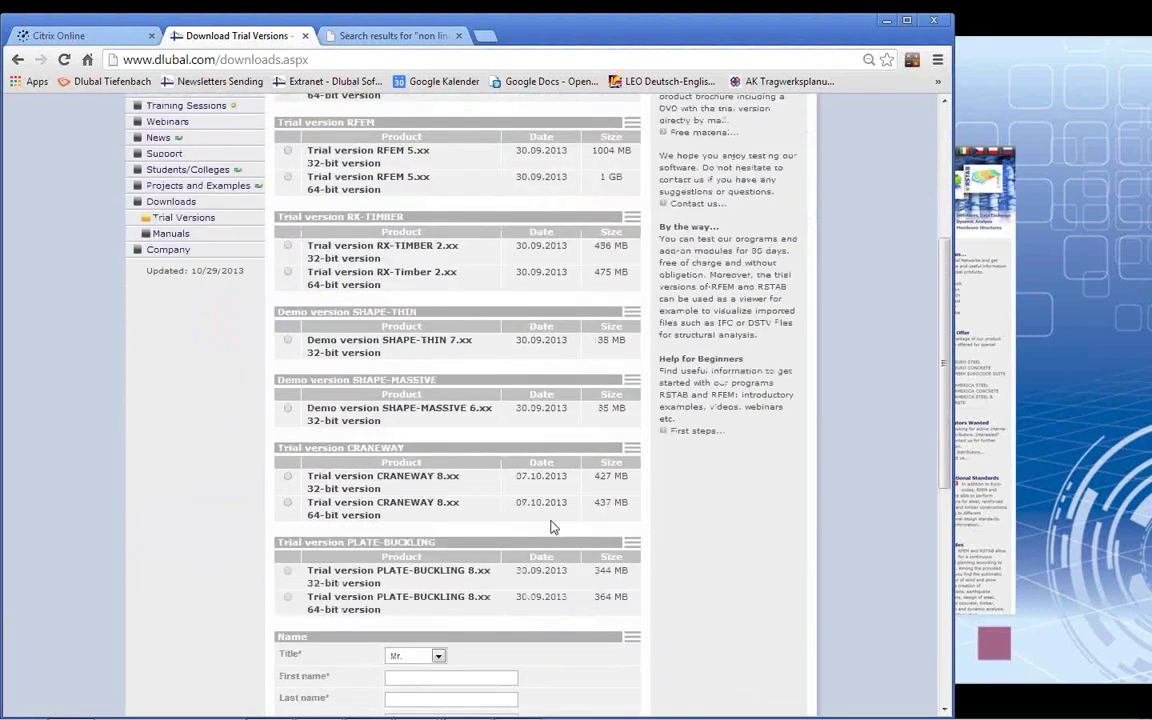
Step: Open the First steps page for beginners and review its introductory examples, videos and manuals
{"action": "left_click", "coordinate": [697, 431]}
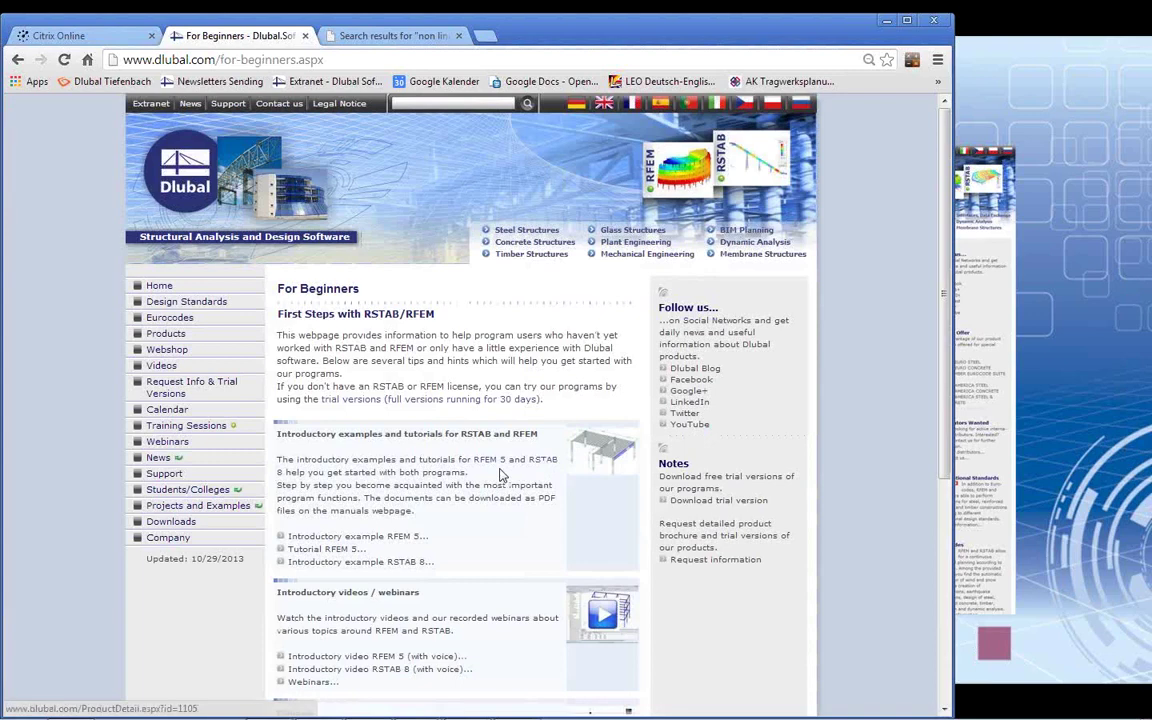
{"action": "scroll", "coordinate": [455, 430], "scroll_direction": "down", "scroll_amount": 2}
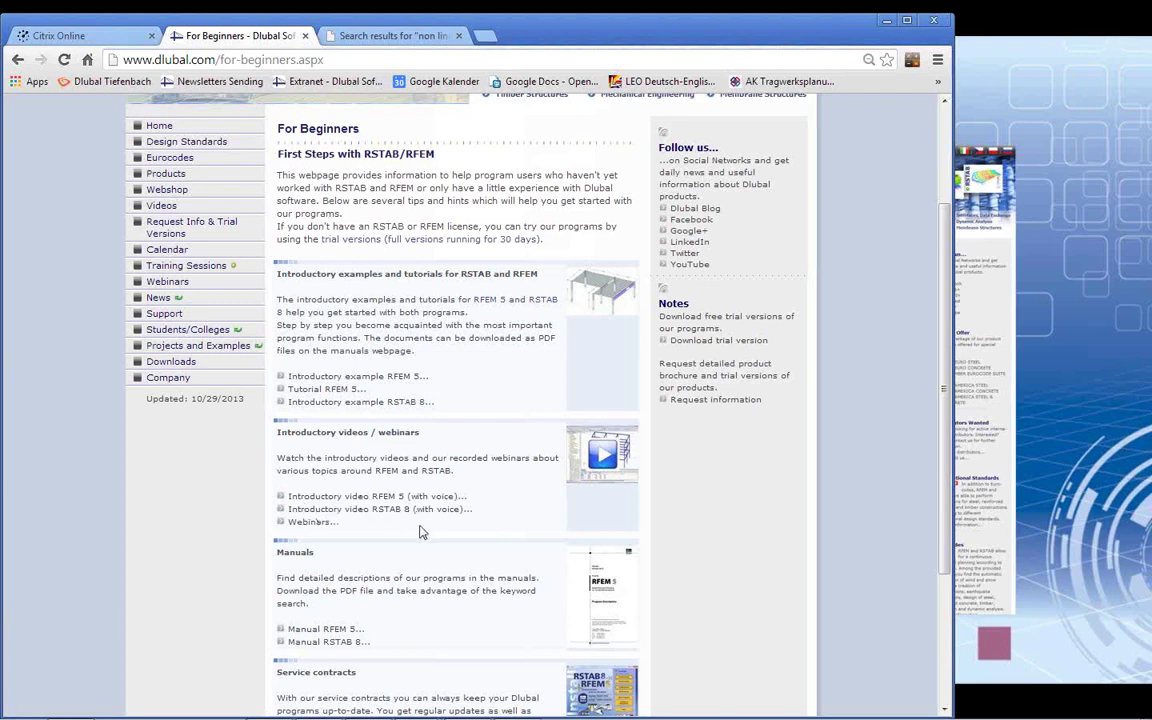
{"action": "scroll", "coordinate": [473, 490], "scroll_direction": "down", "scroll_amount": 2}
{"action": "scroll", "coordinate": [473, 490], "scroll_direction": "up", "scroll_amount": 3}
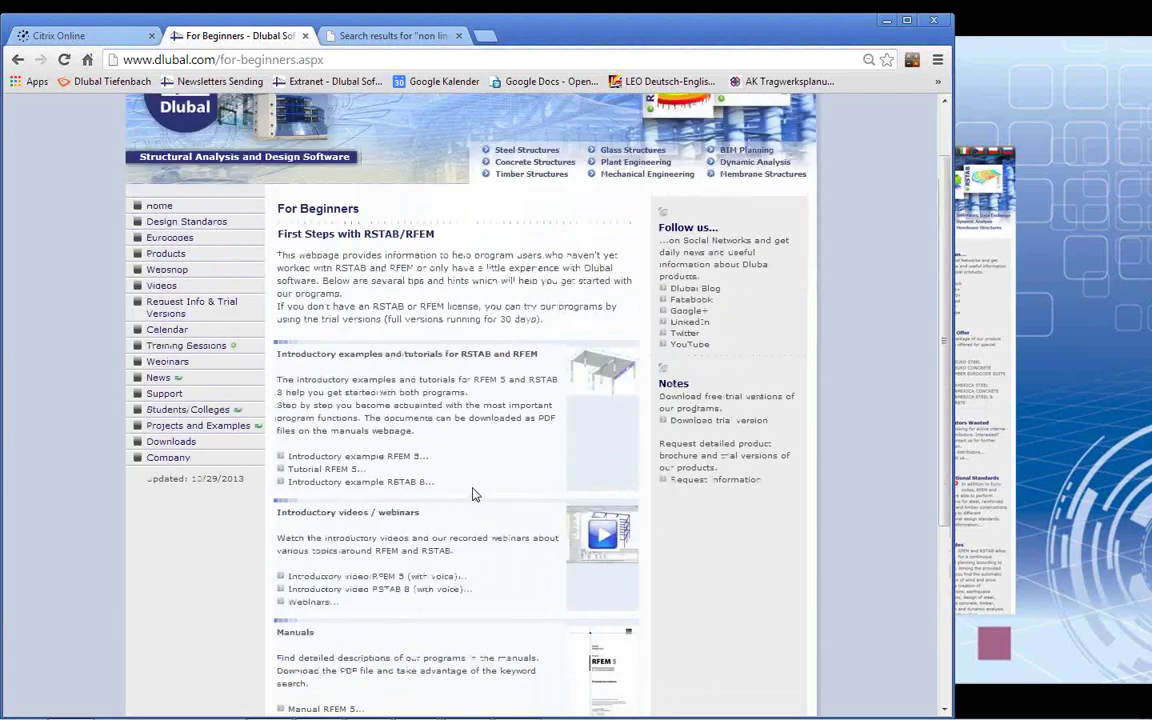